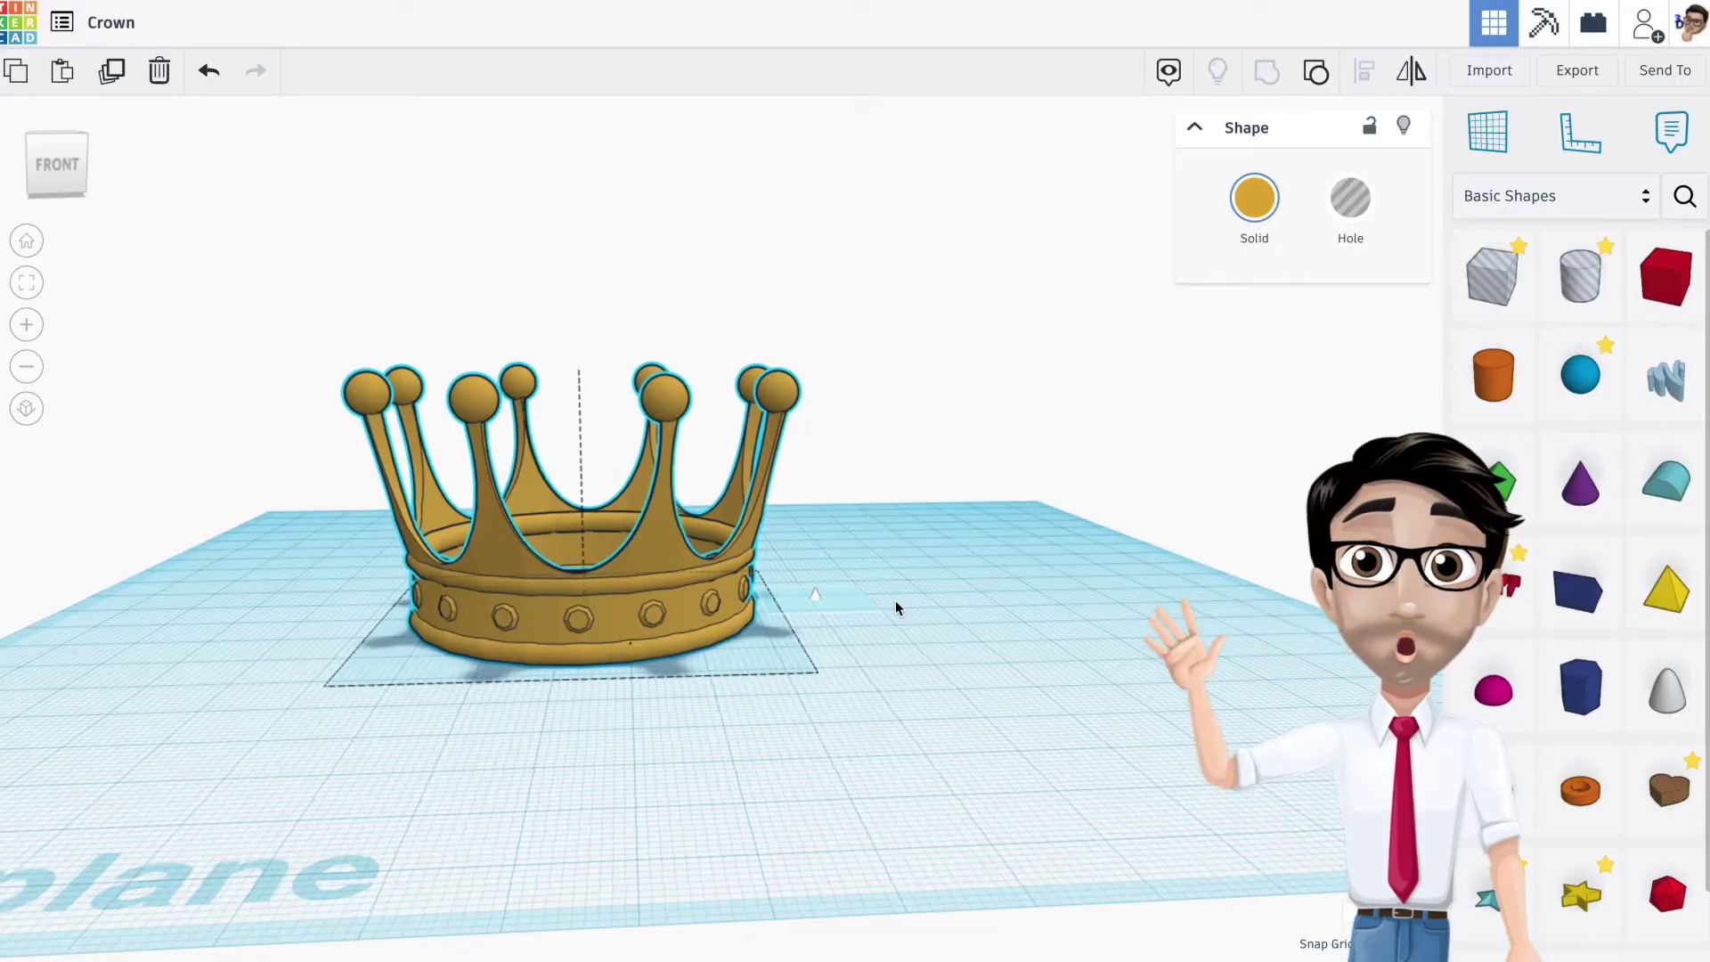
right_drag(989, 639, 949, 647)
right_drag(802, 638, 884, 612)
right_drag(676, 609, 721, 624)
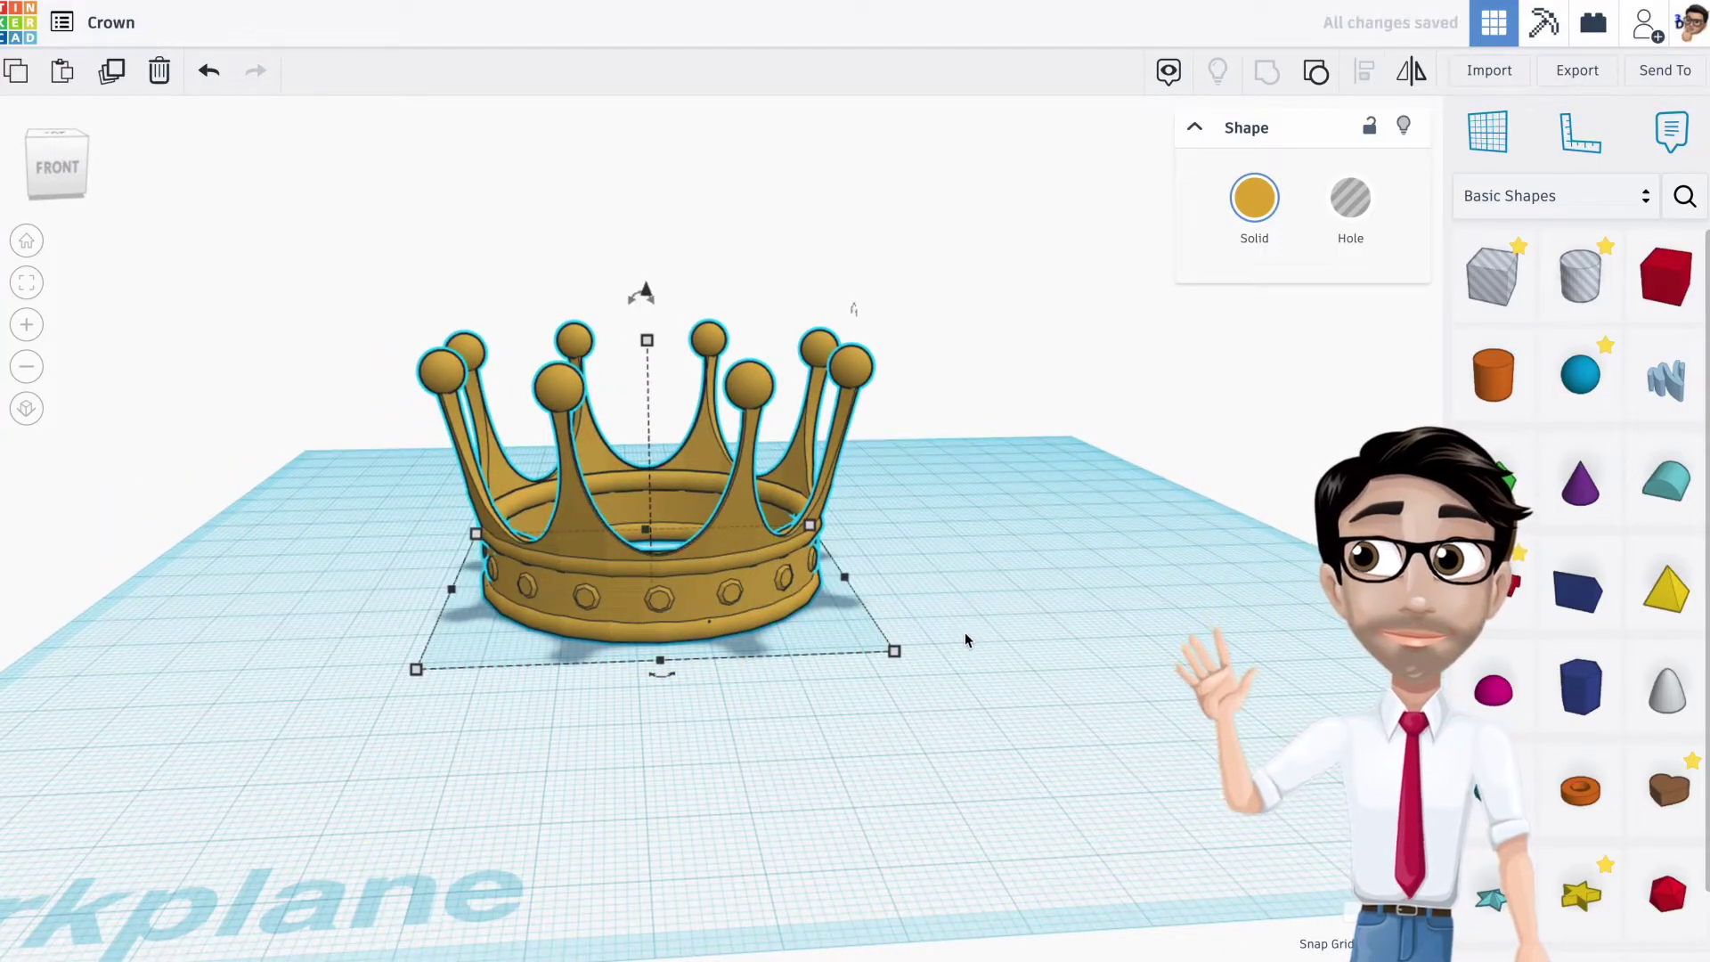
mouse_move(962, 623)
right_down()
mouse_move(862, 657)
mouse_move(976, 621)
right_up()
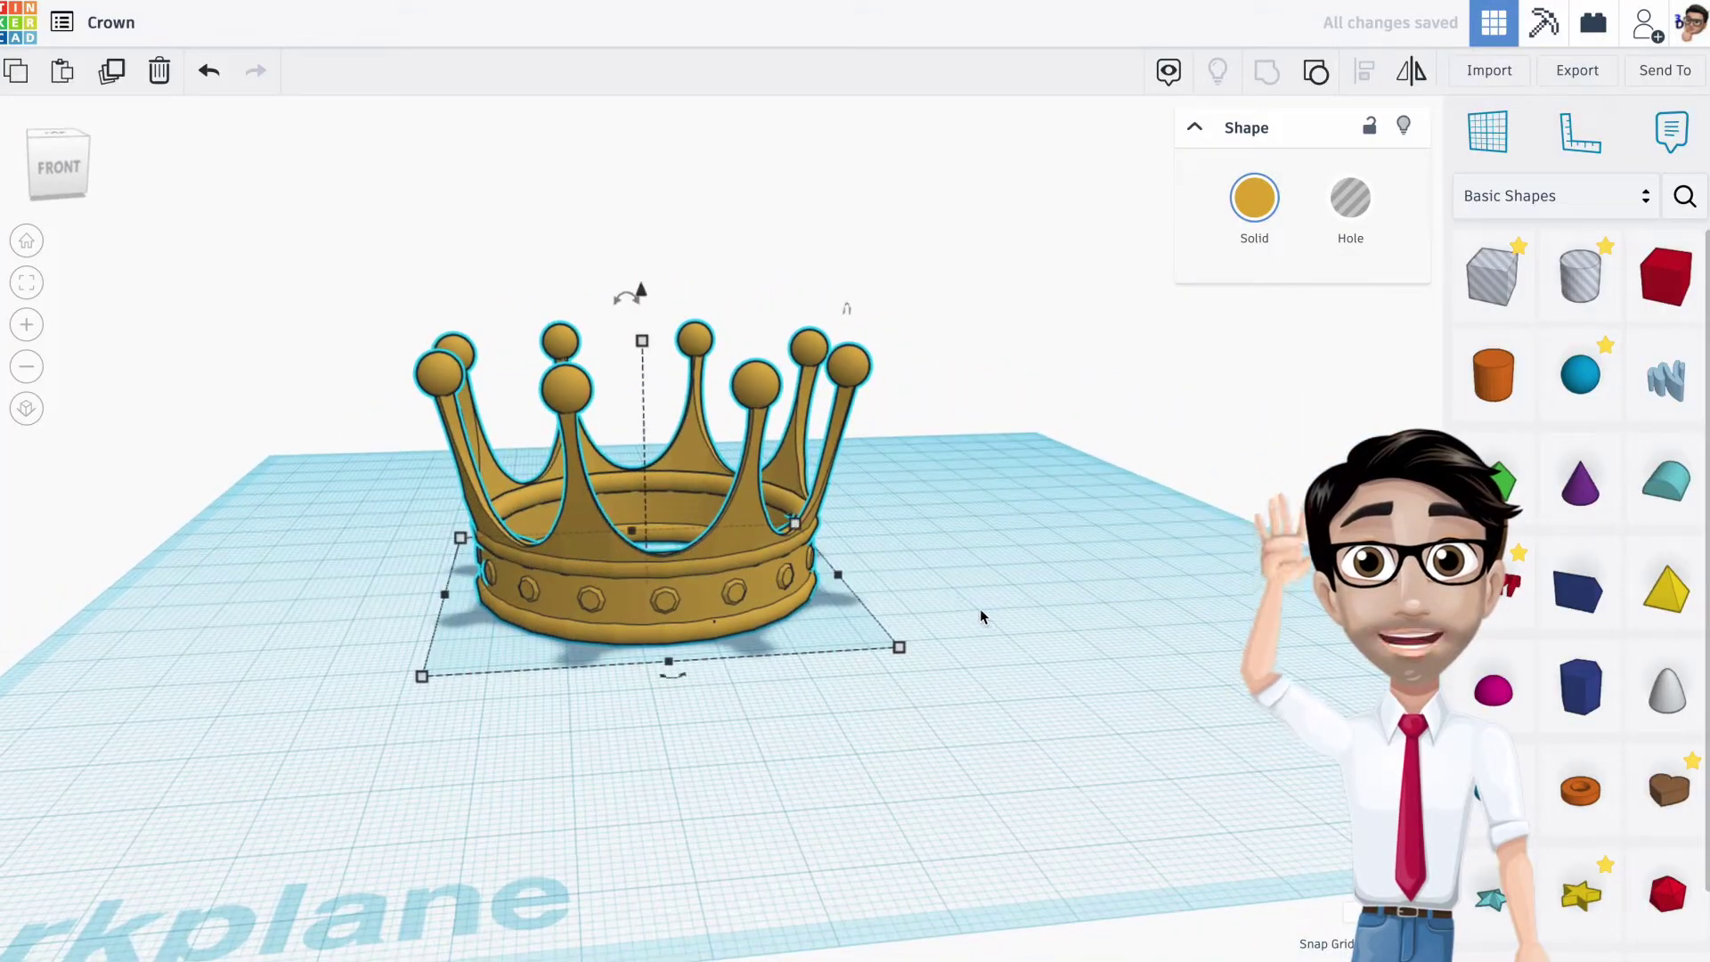
mouse_move(871, 603)
right_down()
mouse_move(761, 588)
mouse_move(880, 580)
mouse_move(862, 581)
right_up()
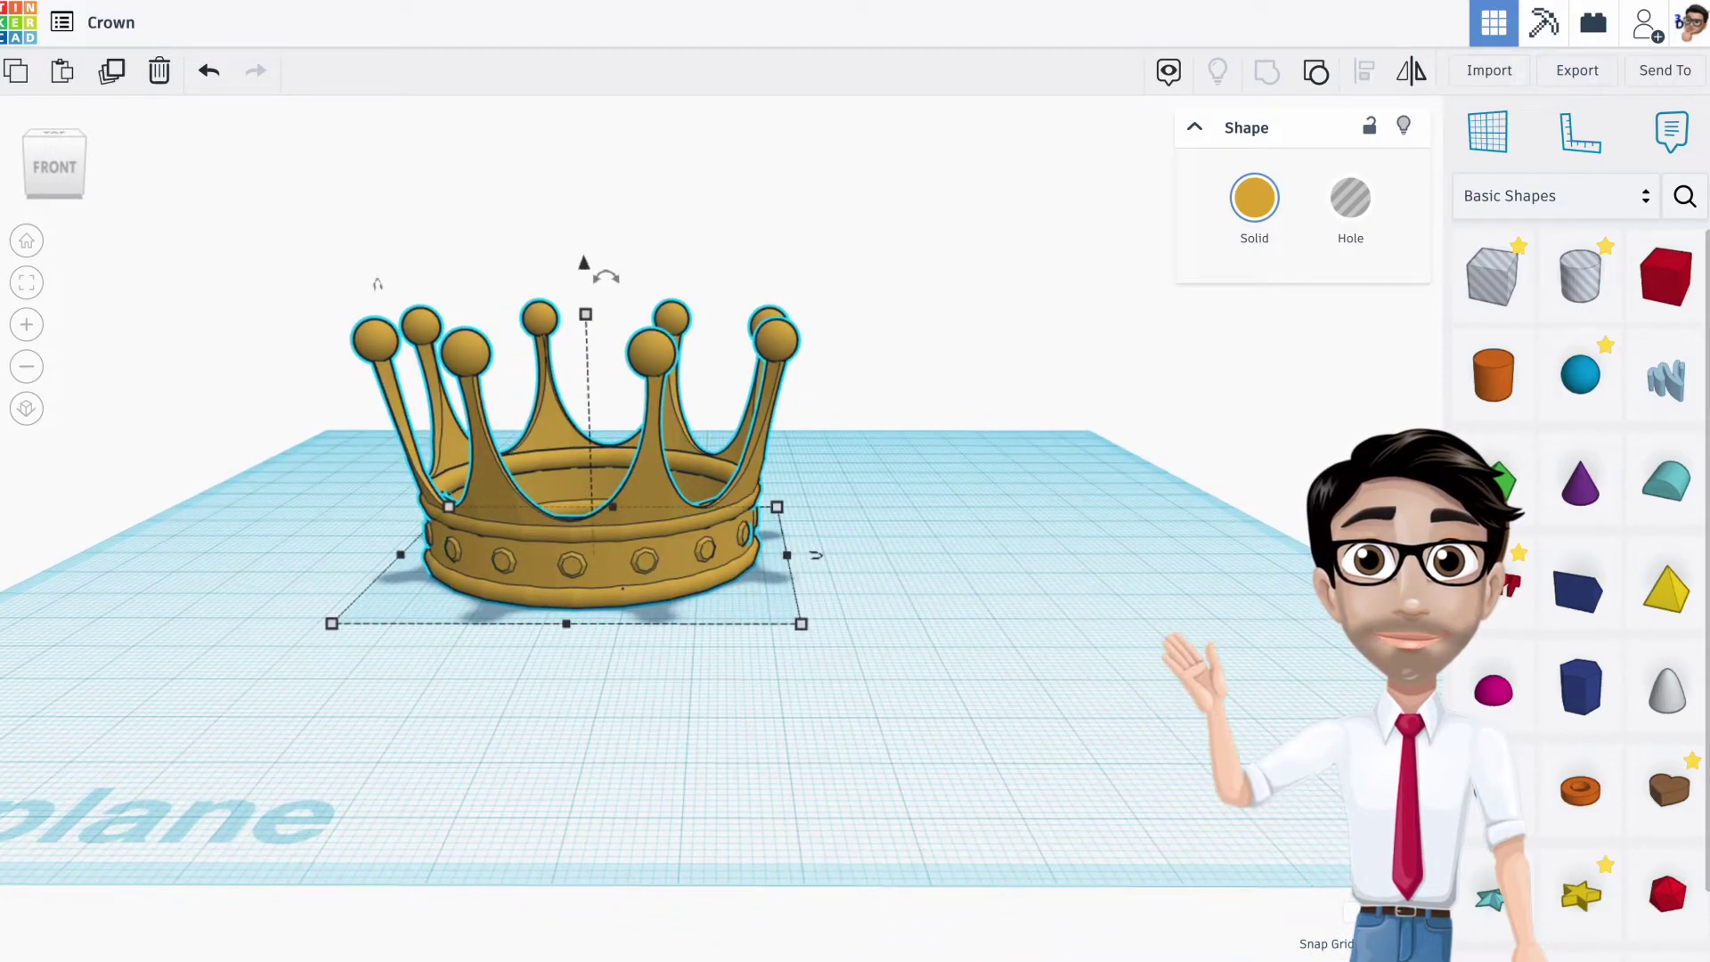
Add a torus beside the finished crown and enlarge it proportionally to roughly the crown's size
drag(1499, 791, 992, 590)
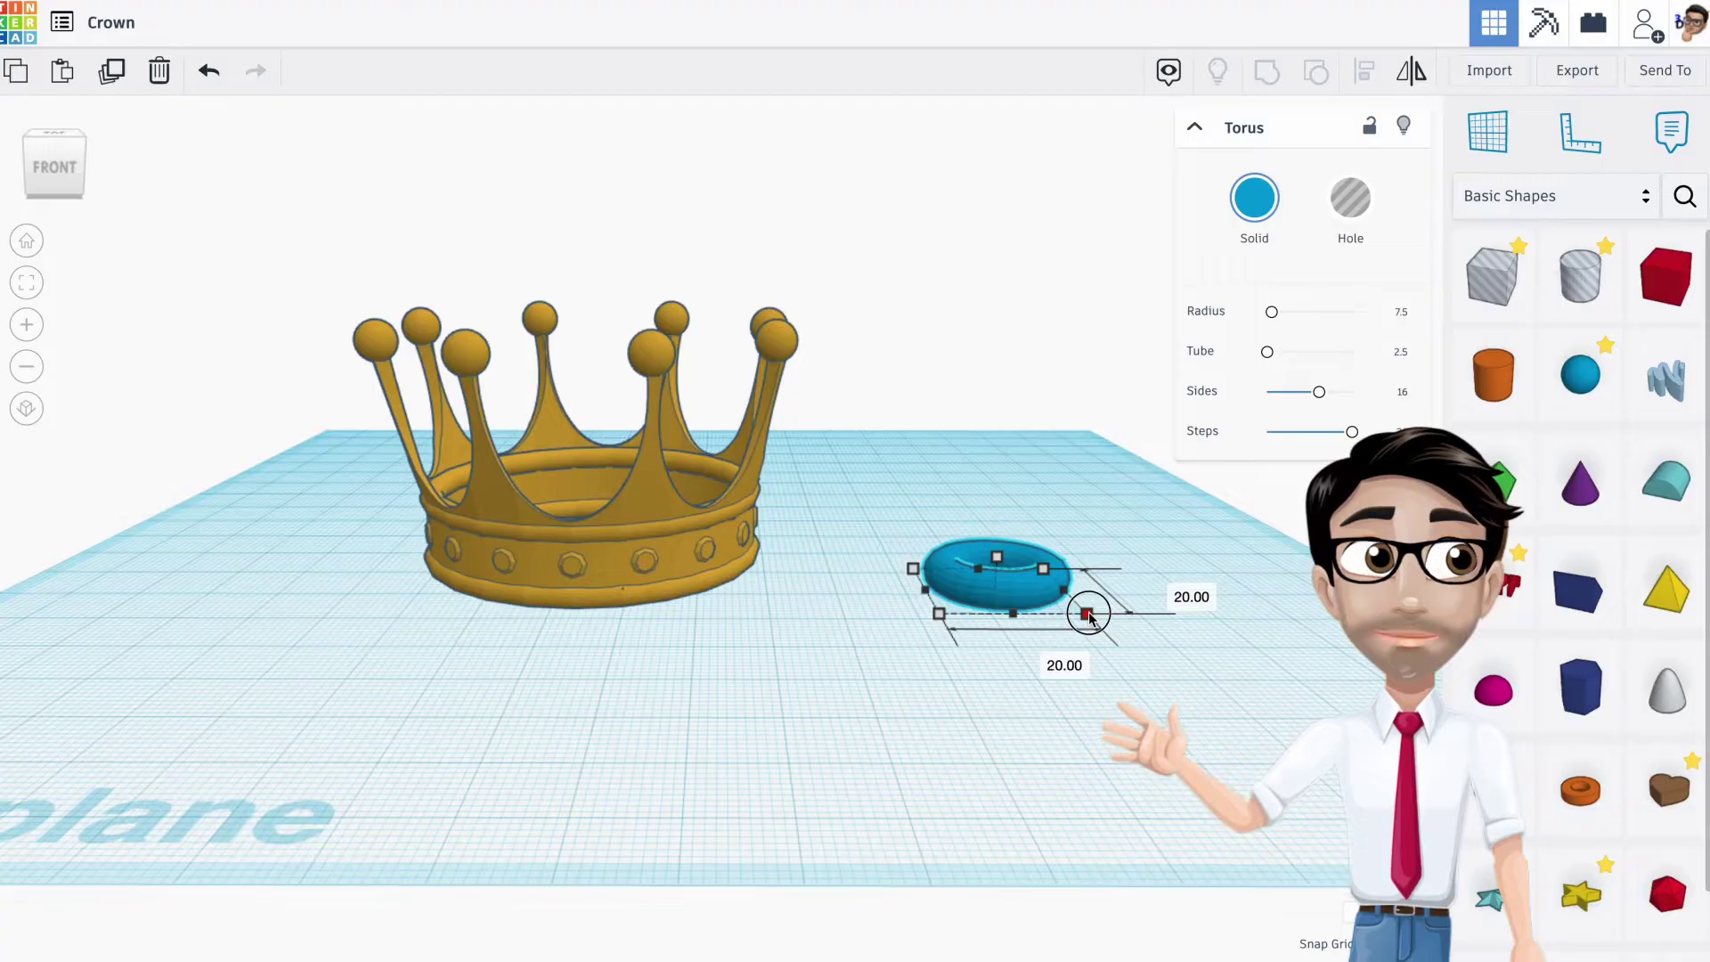
drag(1088, 615, 1229, 673)
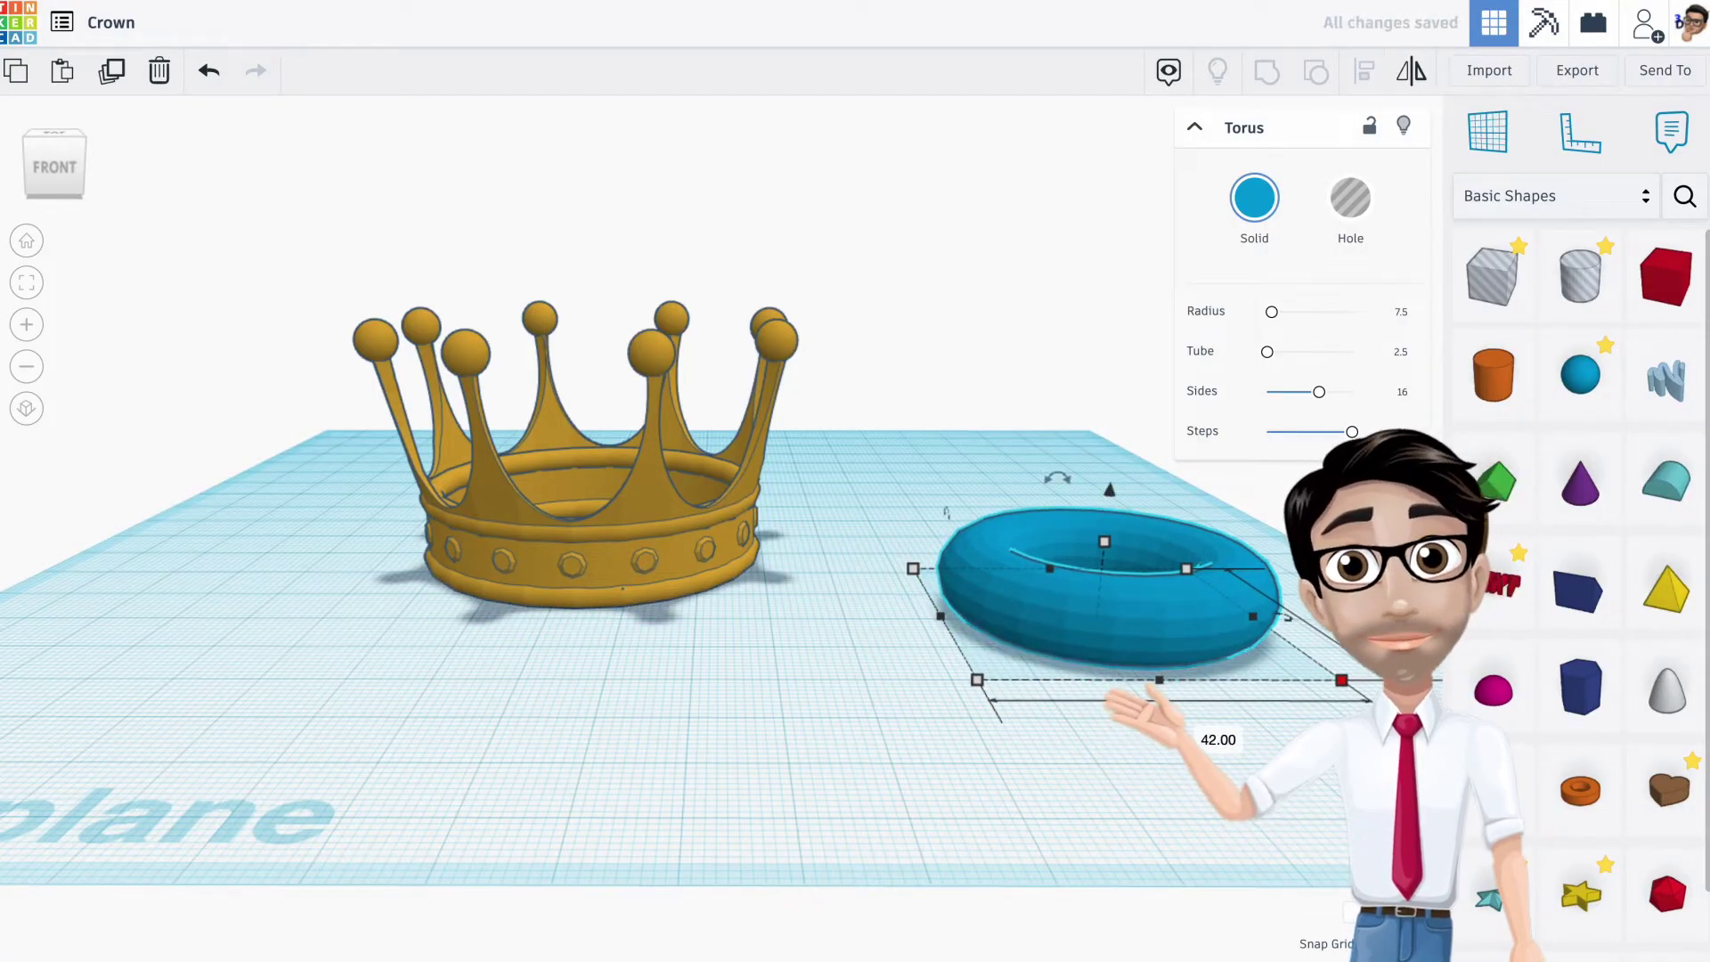
shift+drag(1342, 680, 1443, 708)
Move the crown aside and reposition the enlarged torus on the workplane next to it
drag(1203, 617, 934, 577)
drag(639, 585, 427, 570)
click(947, 669)
click(903, 576)
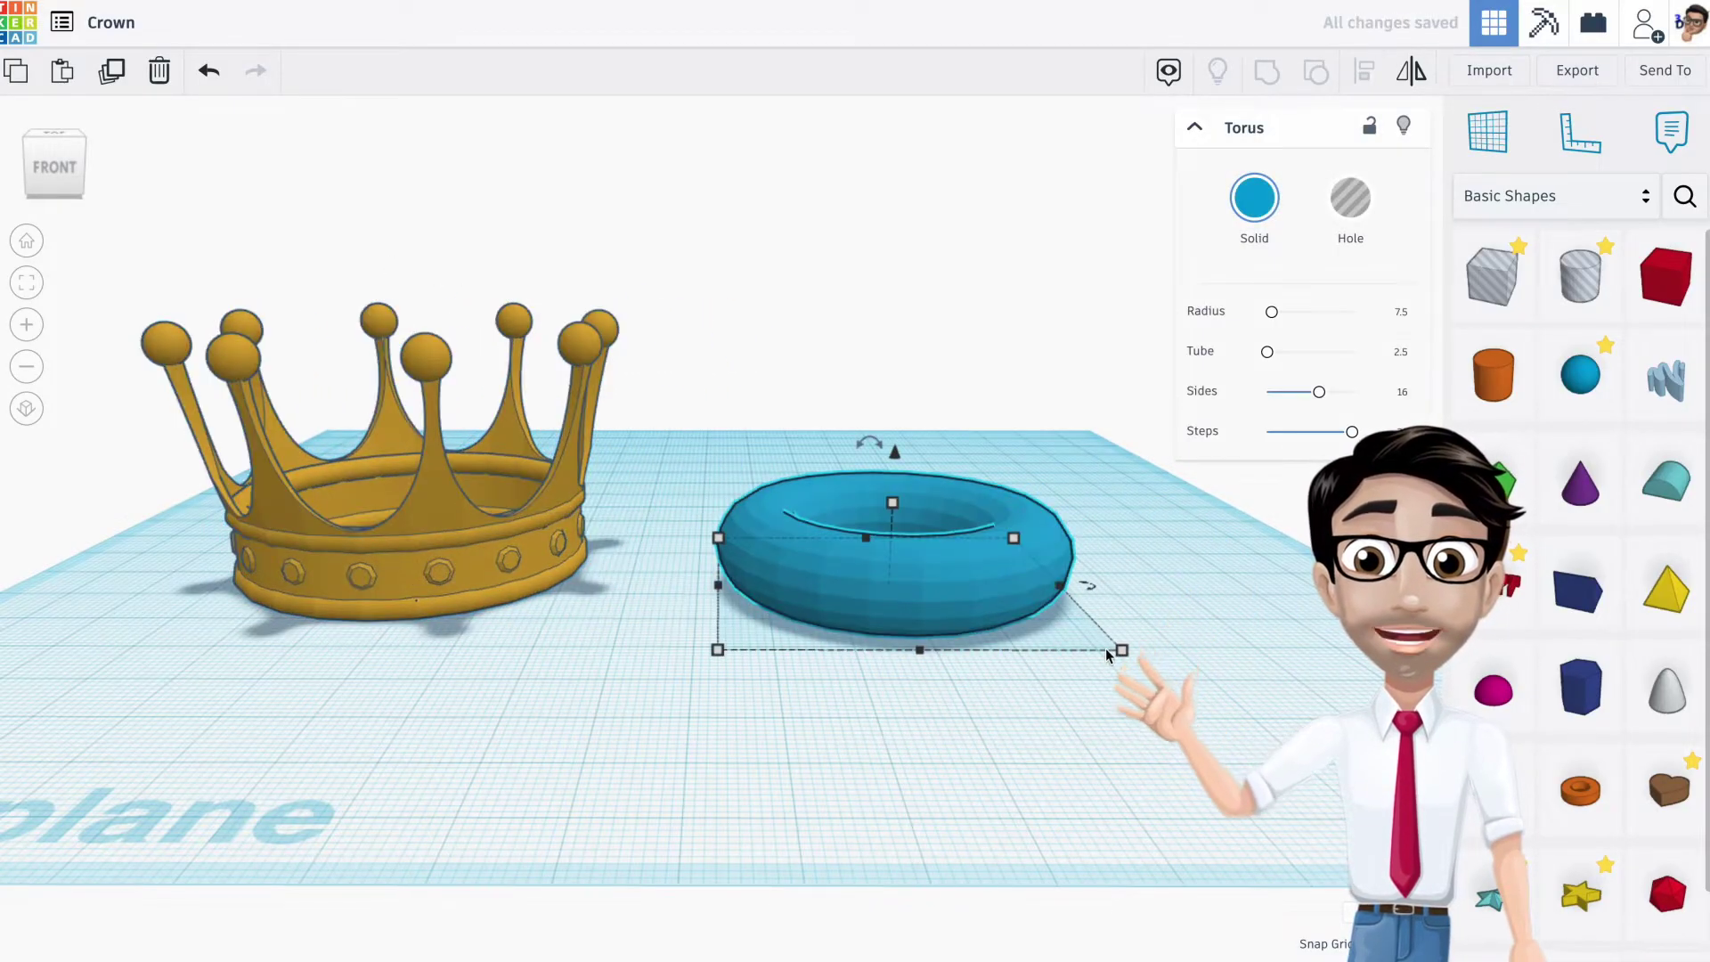
drag(904, 583, 869, 570)
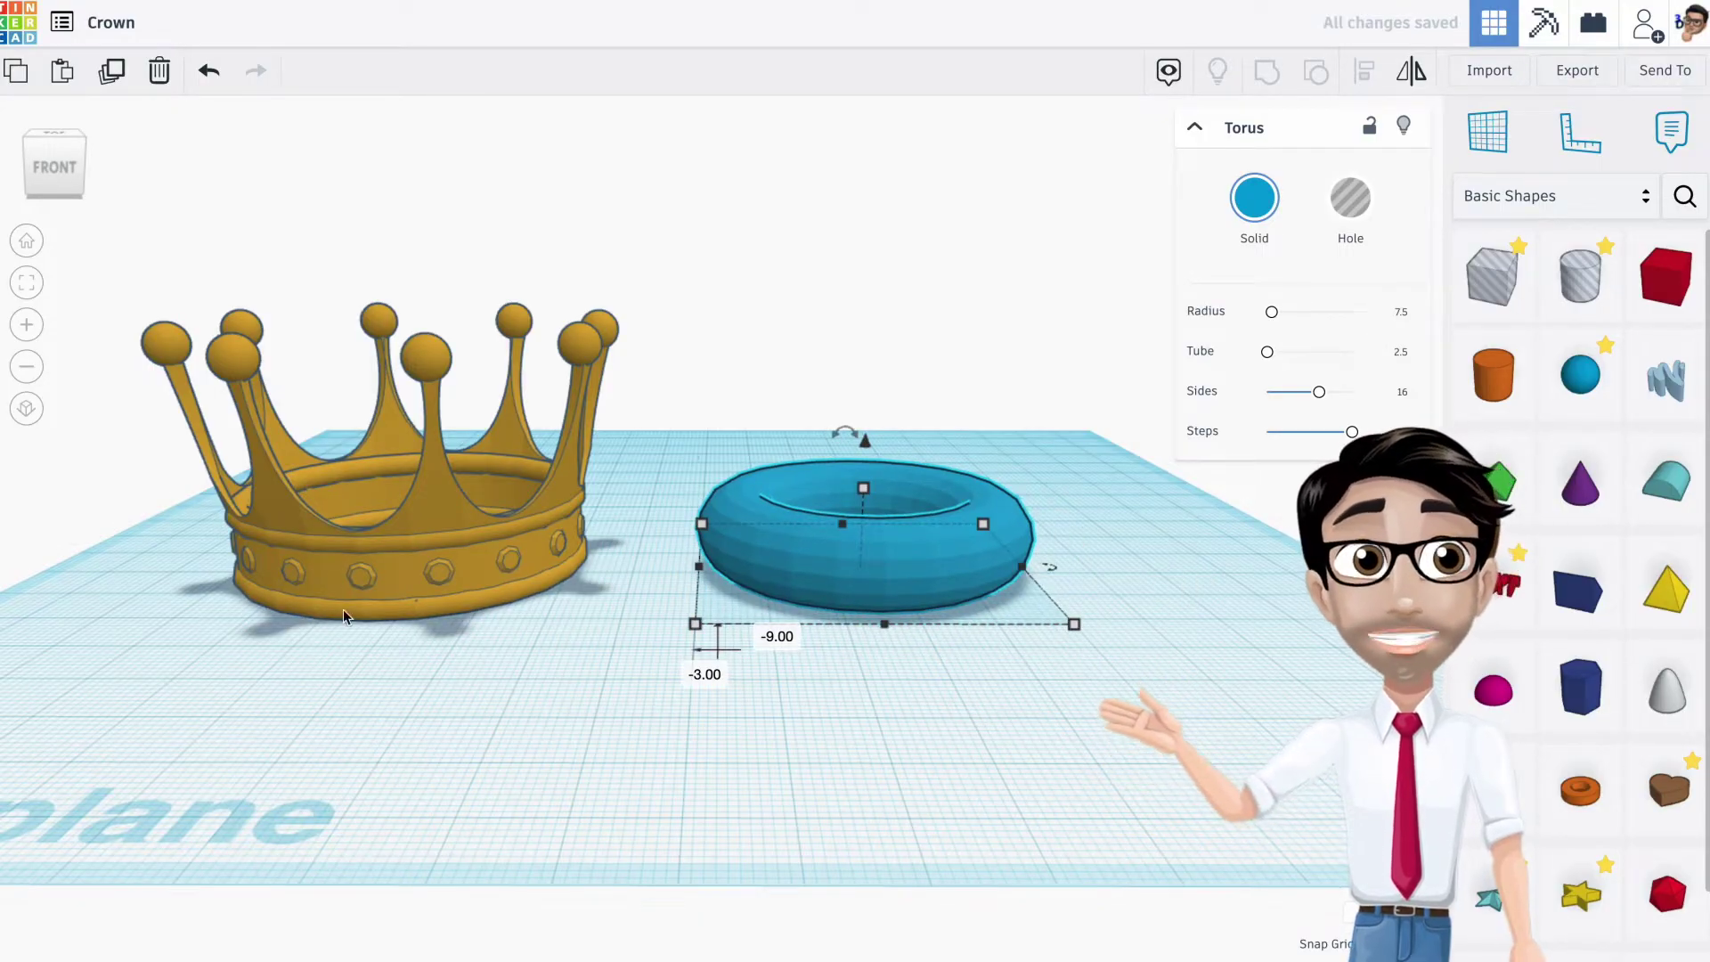
right_drag(794, 512, 801, 560)
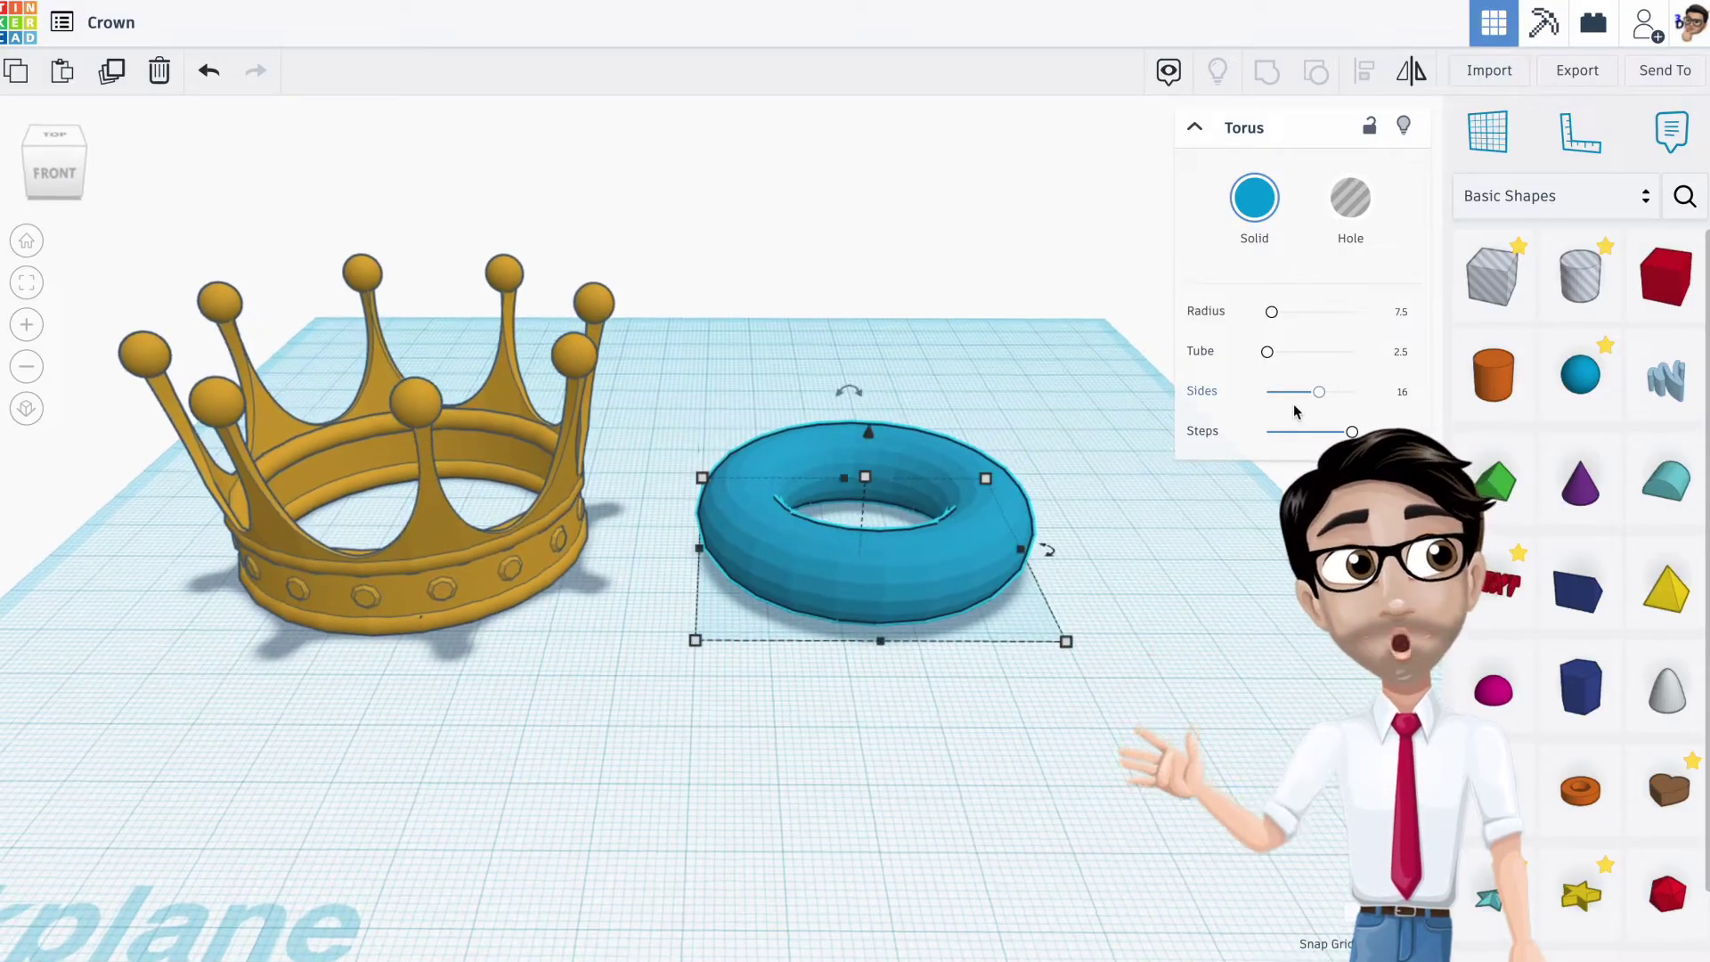
Set the torus to 24 sides and a 0.5 tube, and enlarge the resulting thin ring
drag(1319, 392, 1353, 392)
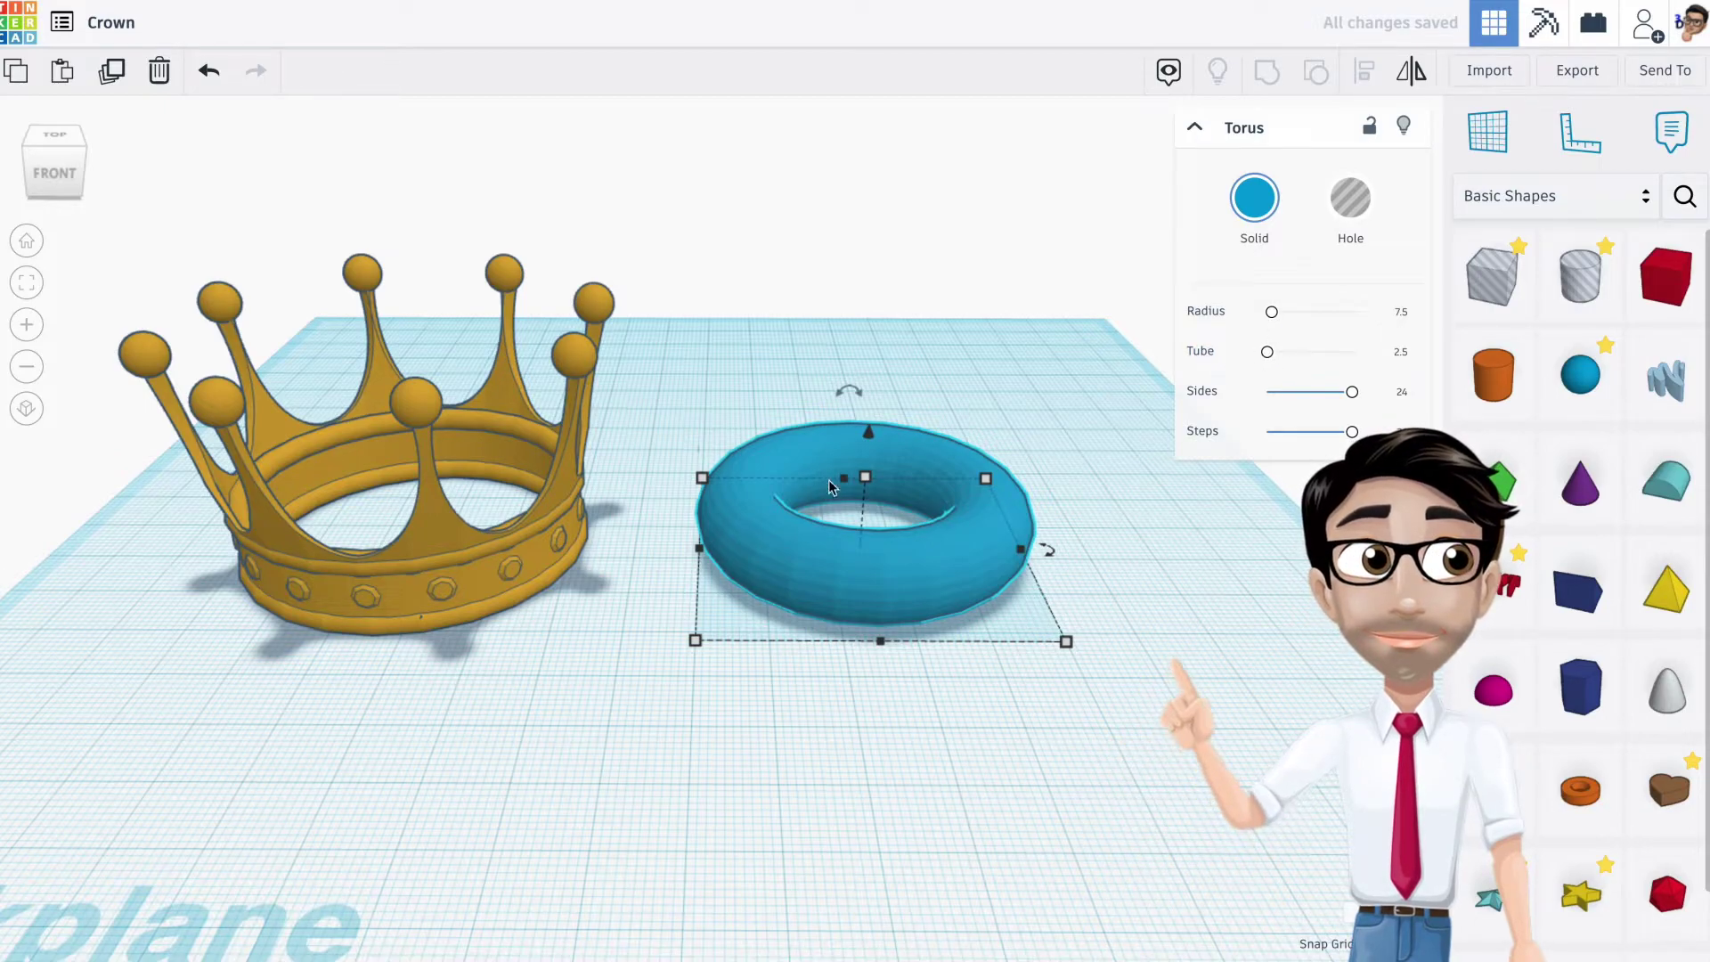
drag(1271, 359, 1272, 361)
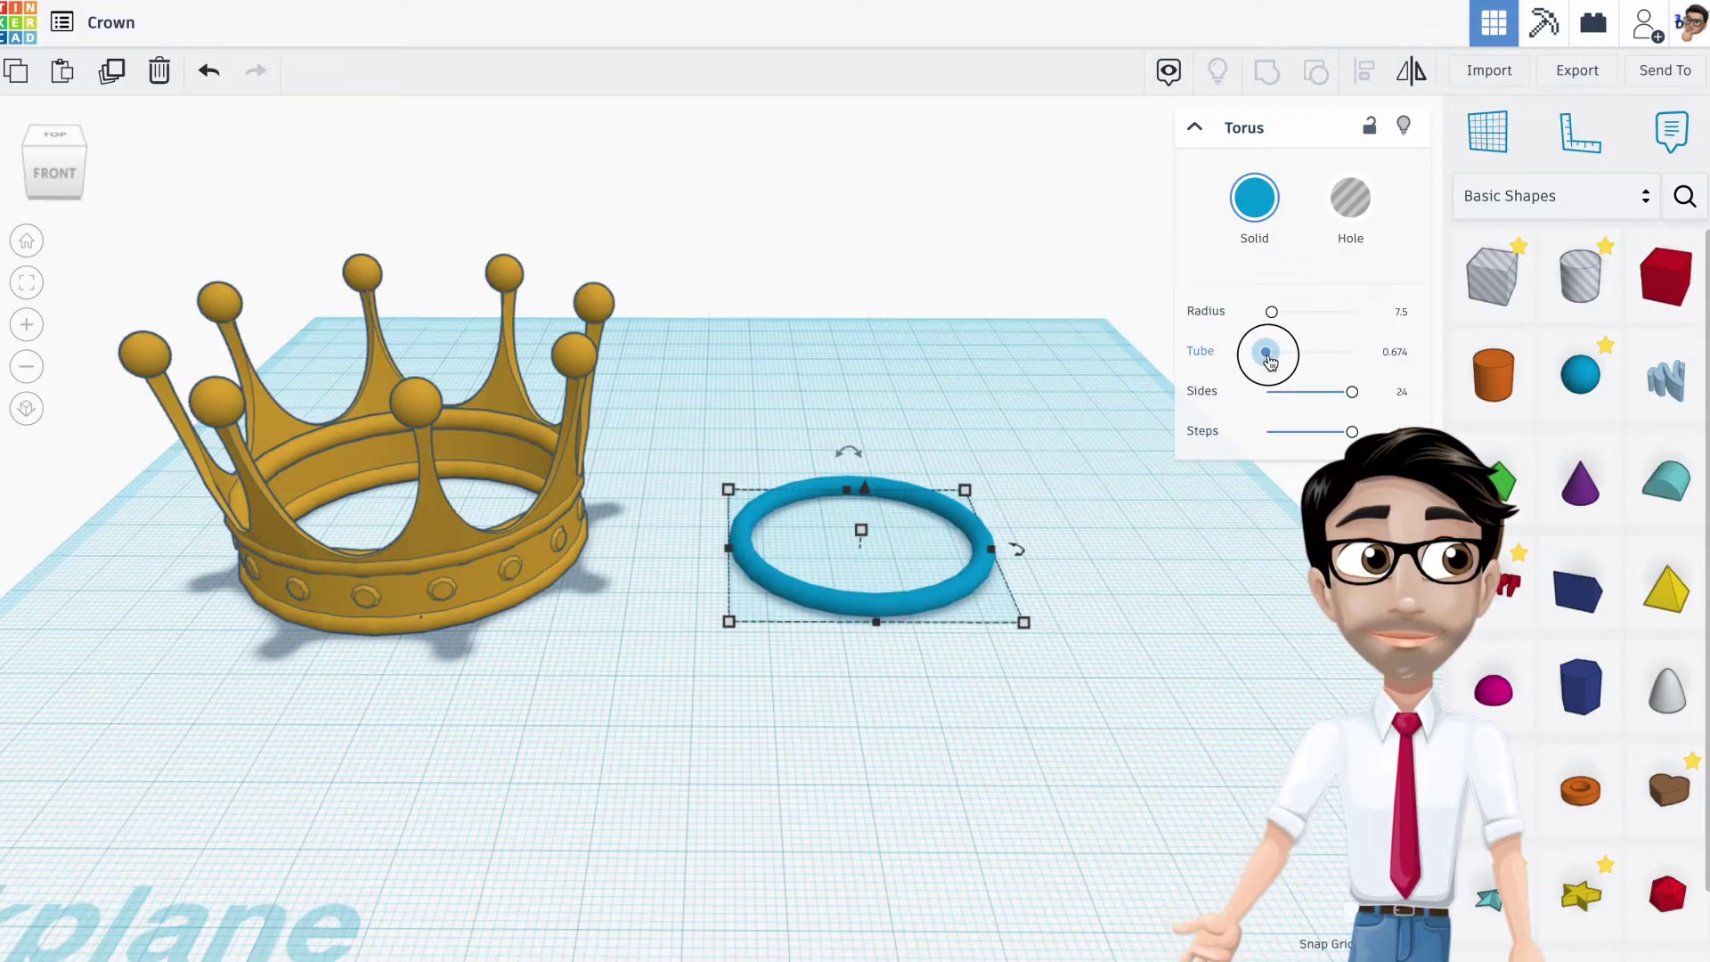
click(1389, 352)
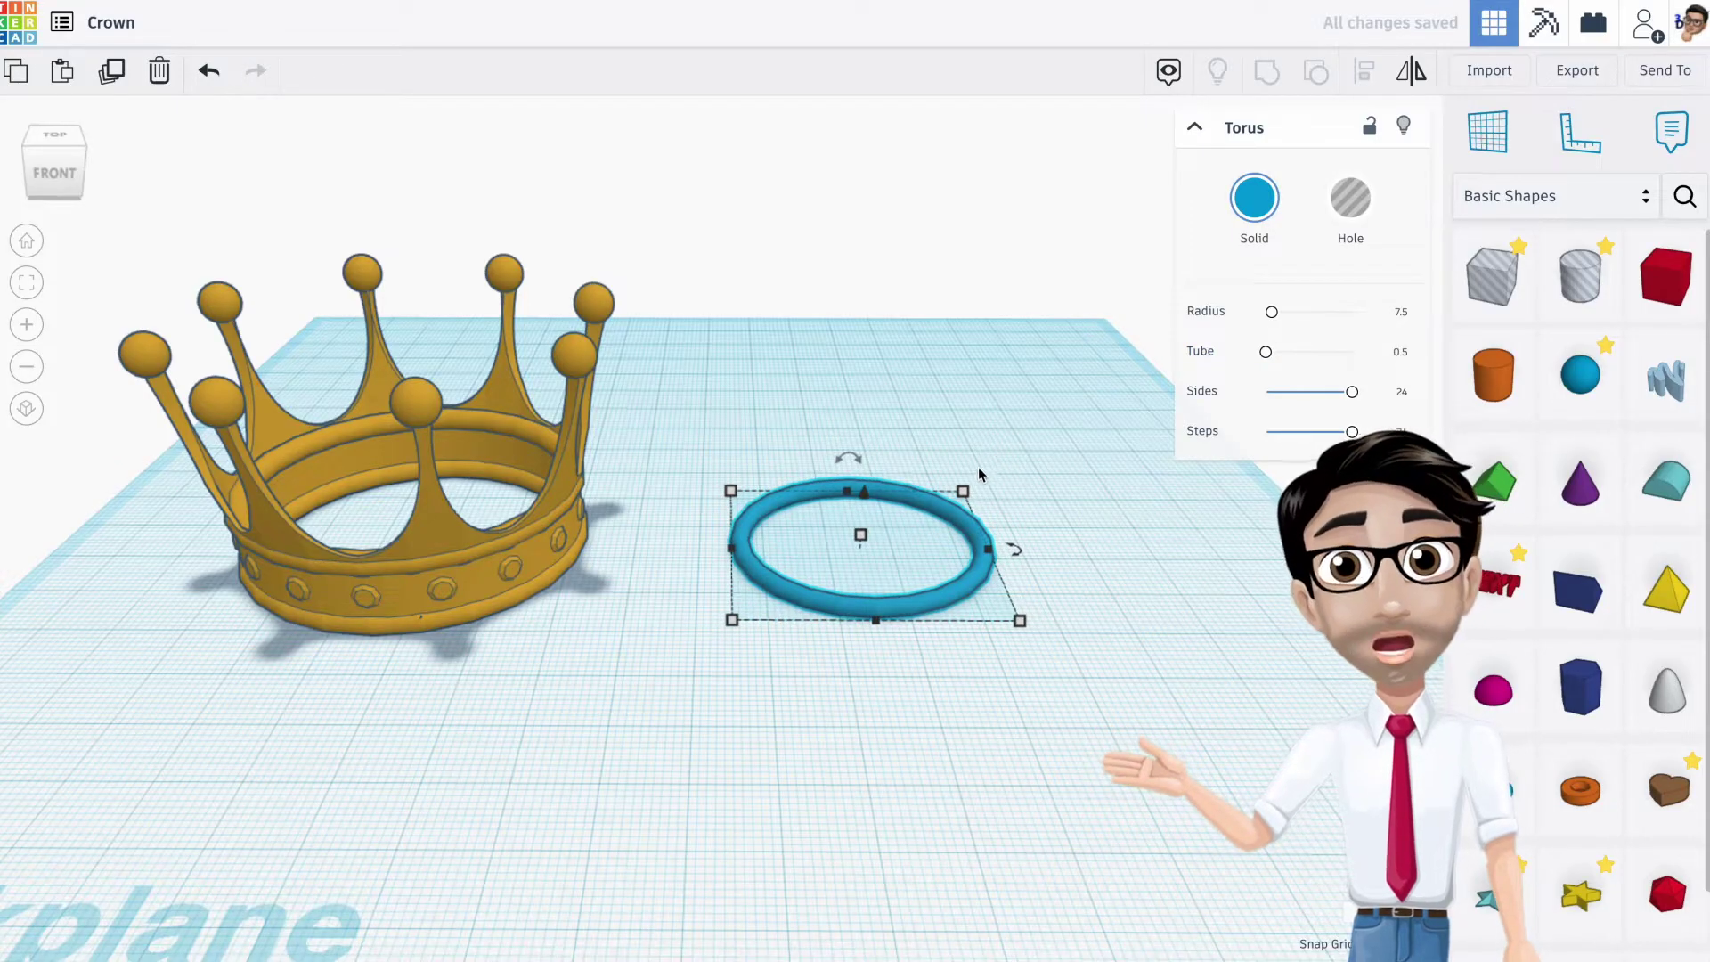
mouse_move(966, 495)
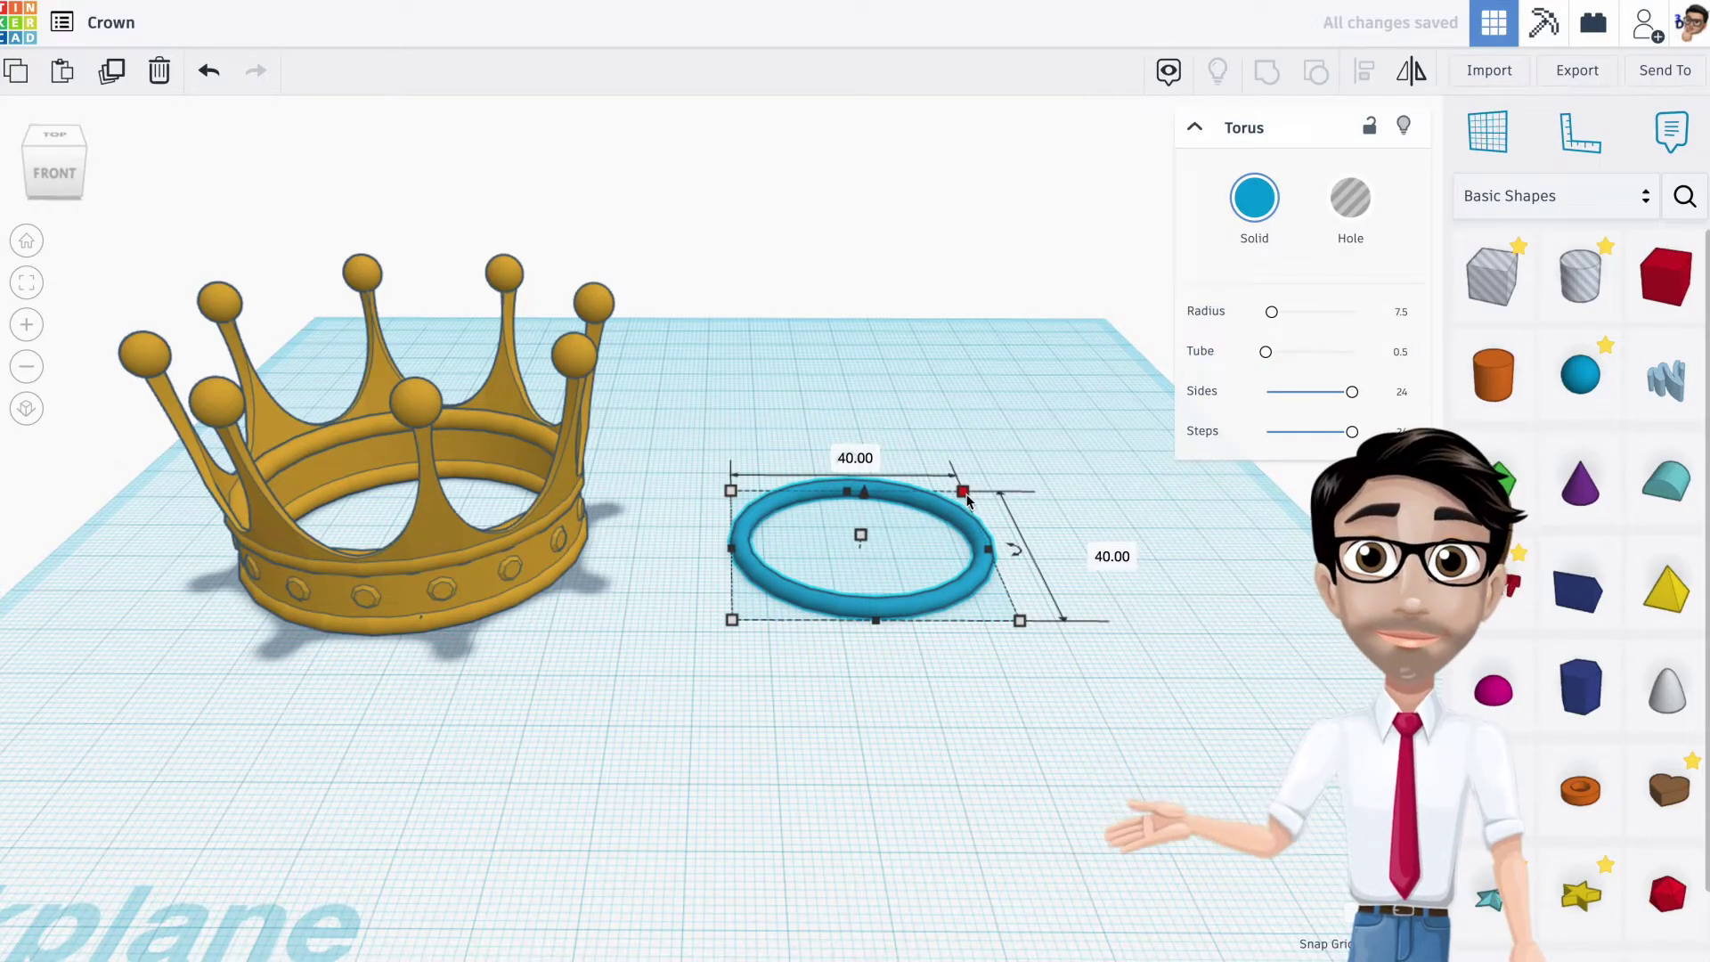
drag(966, 492, 997, 526)
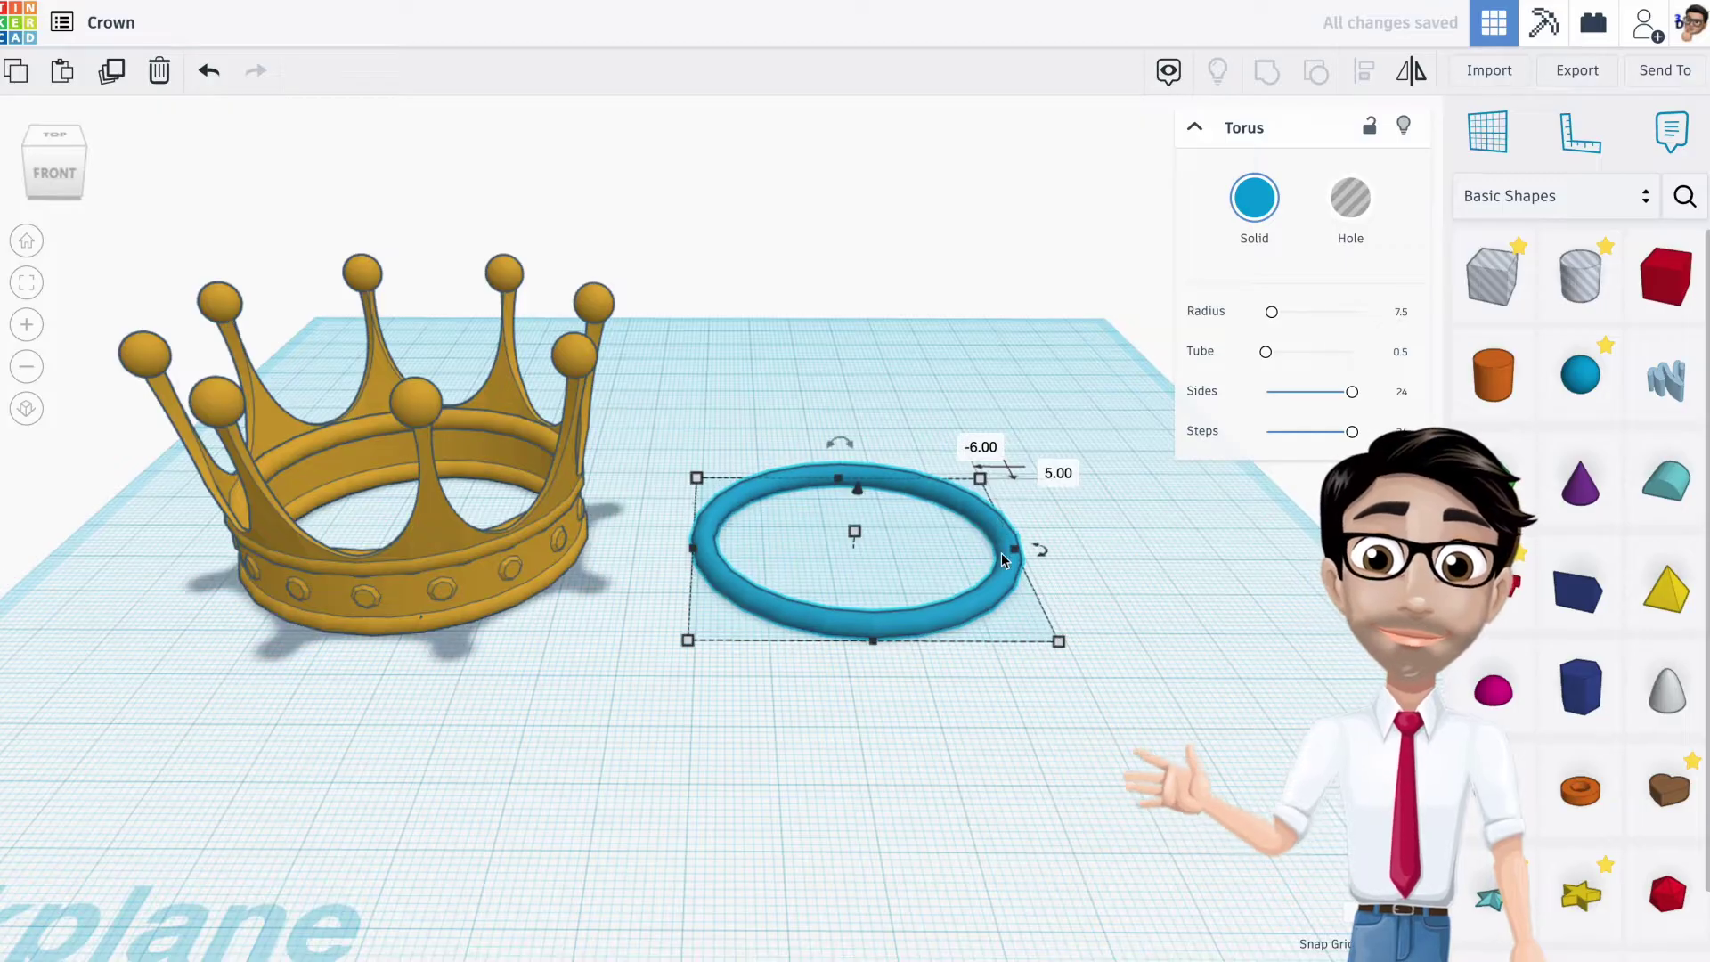
click(923, 560)
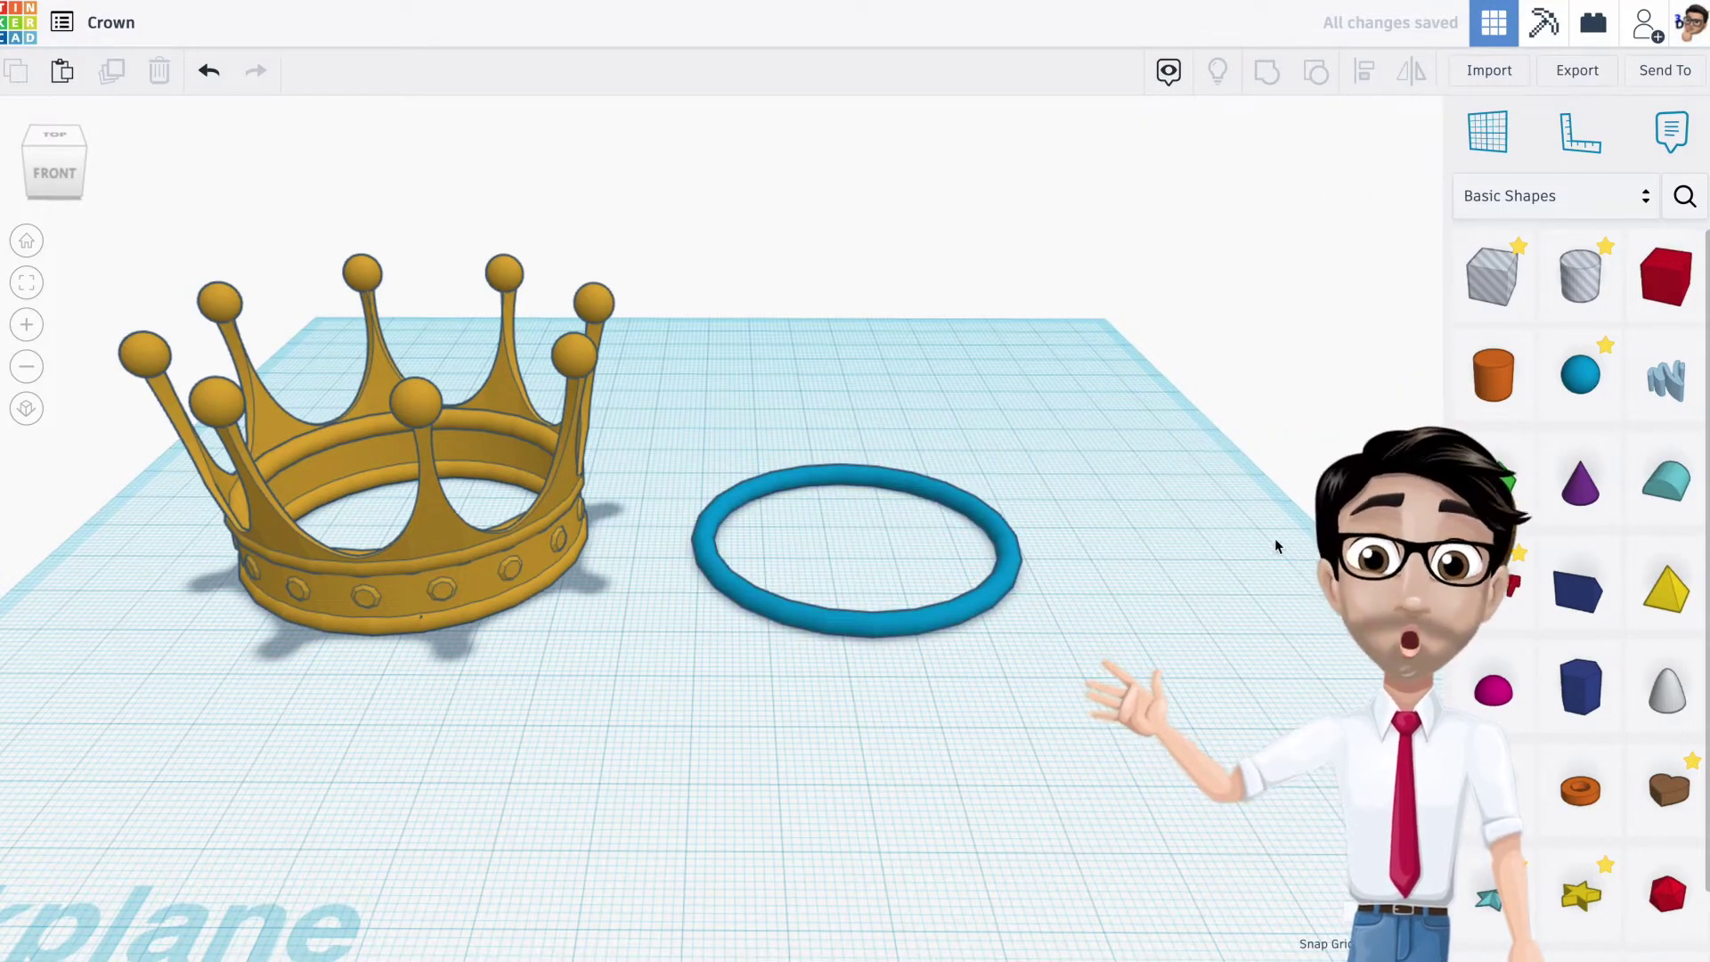
Add a cylinder at the ring, make it 23 mm tall, and set its width and depth to 50 mm
drag(1494, 374, 857, 544)
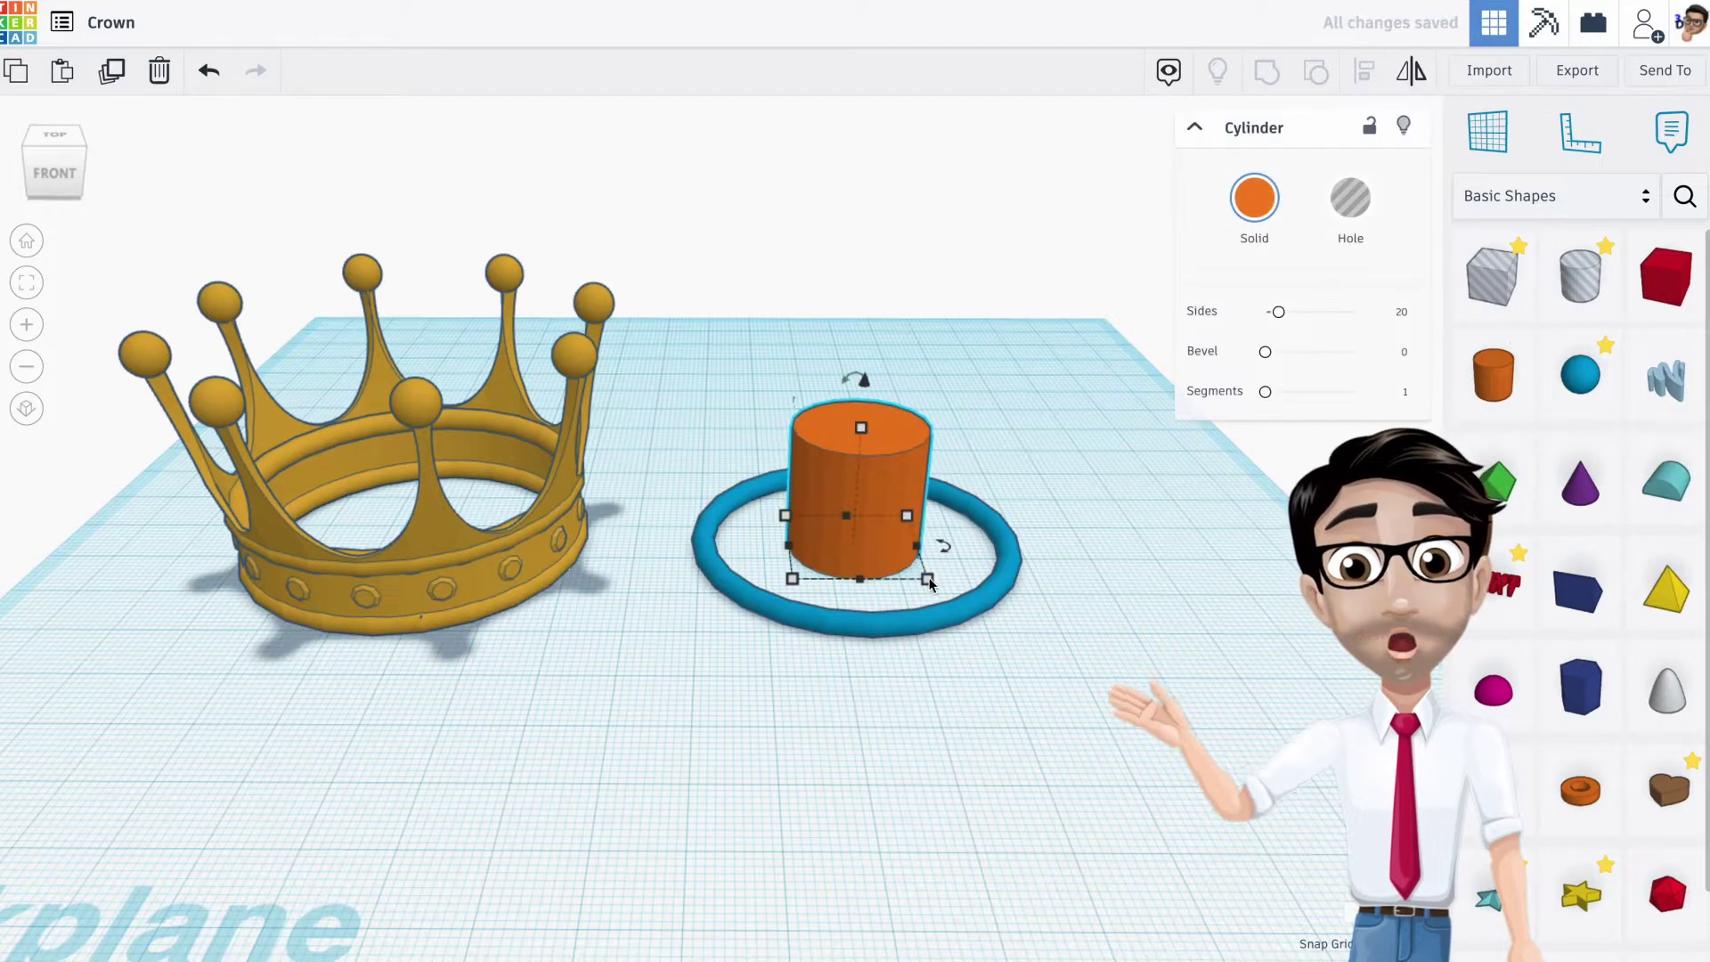
drag(862, 430, 862, 412)
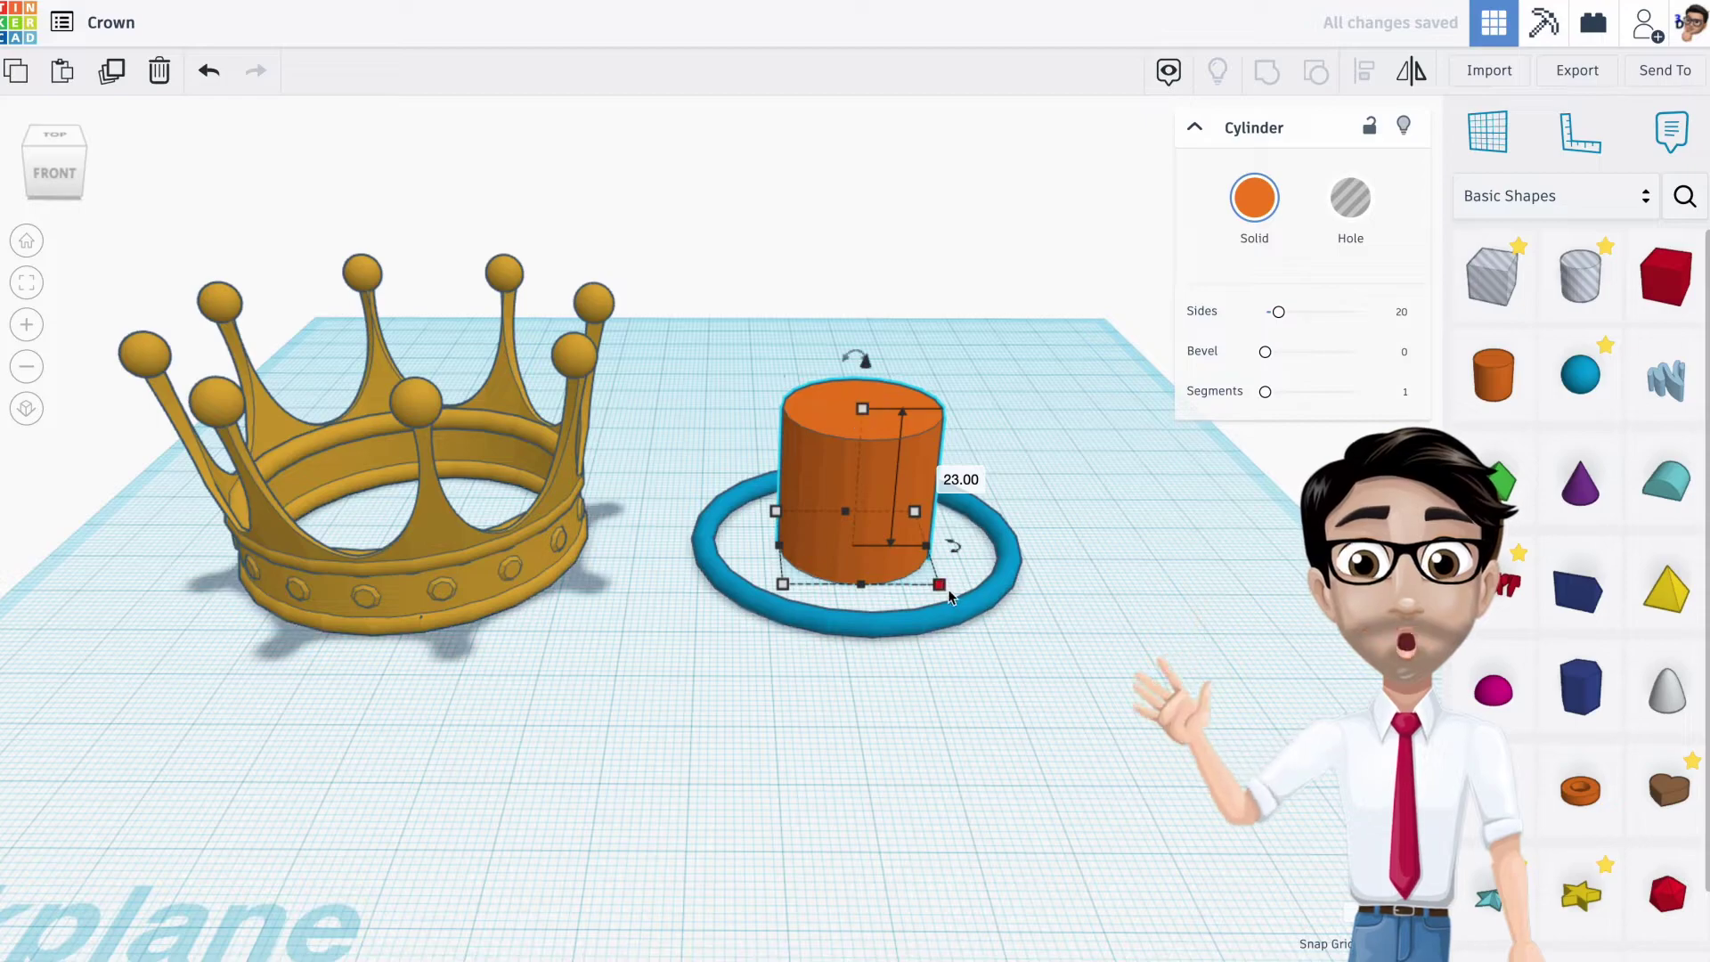
click(1029, 546)
text(50)
key(Return)
drag(879, 590, 862, 443)
click(888, 581)
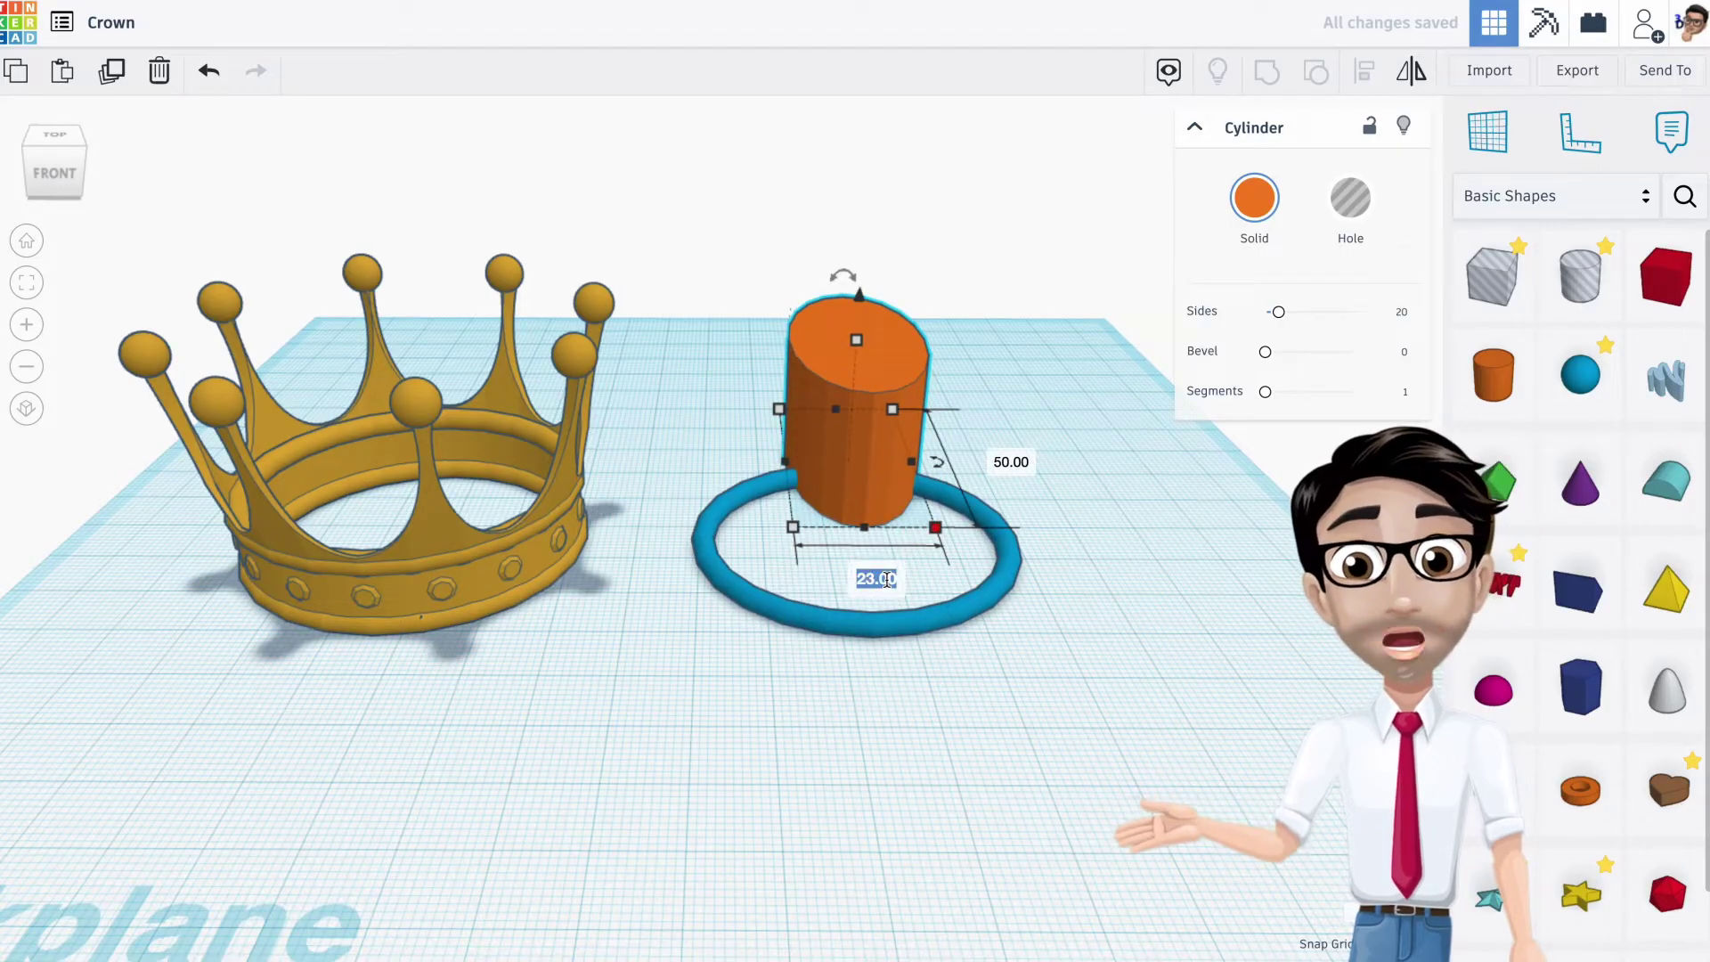
text(50)
key(Return)
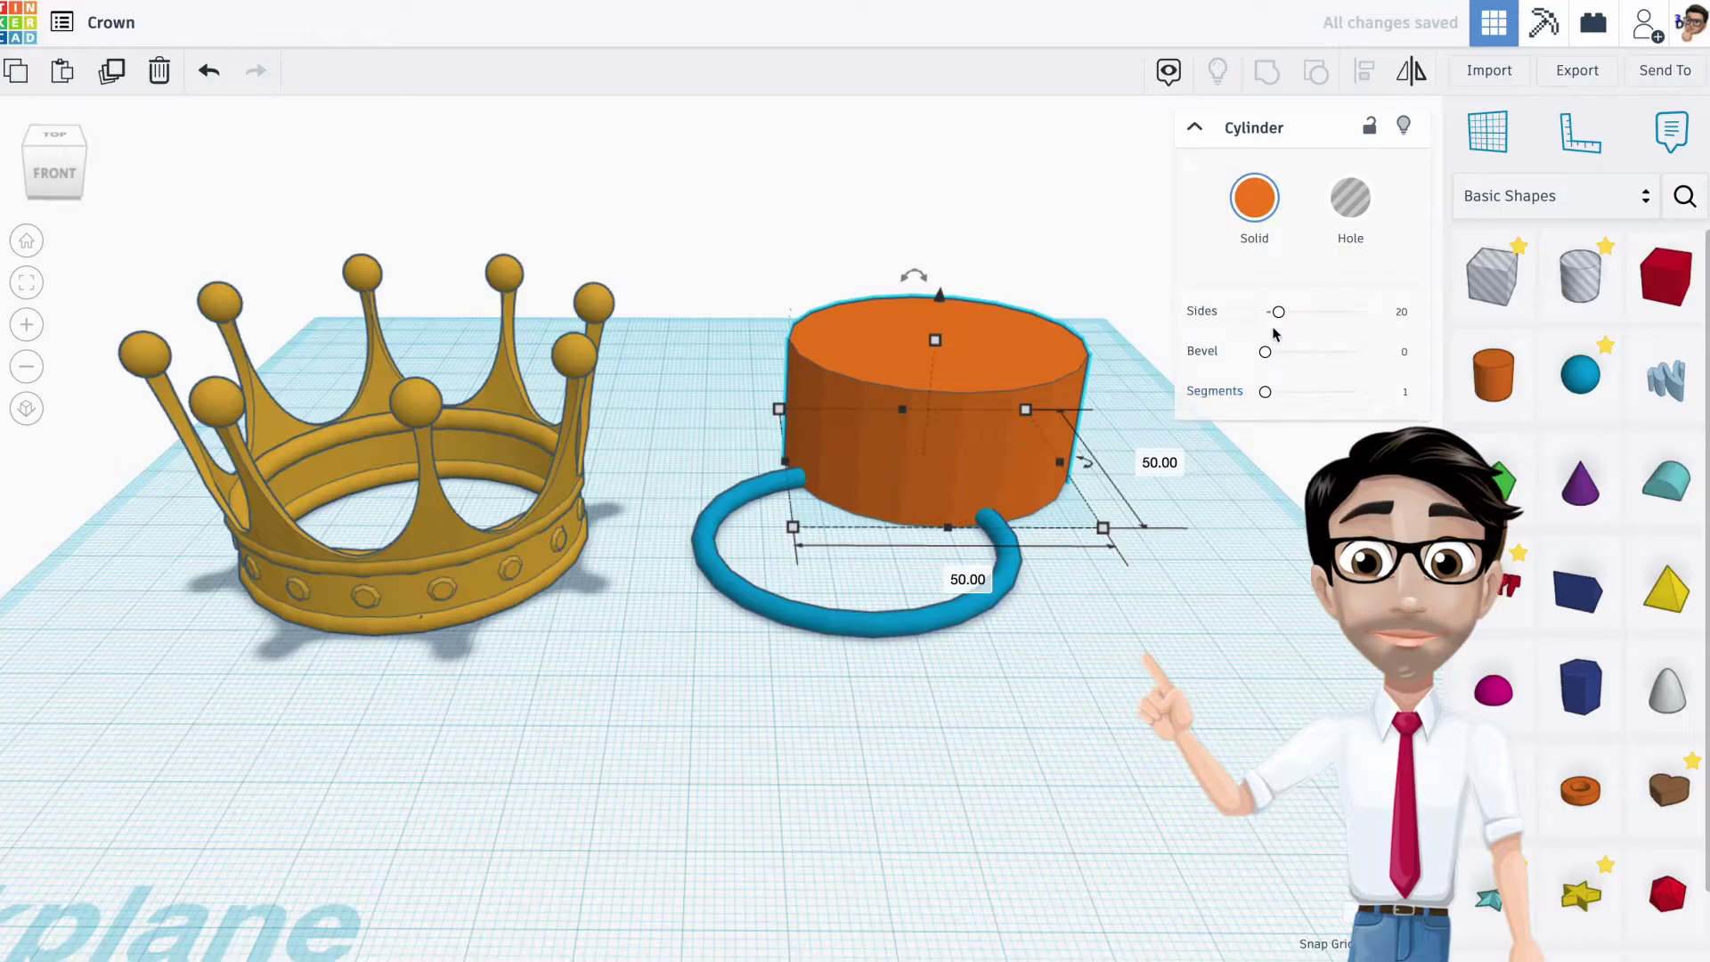
Set the orange cylinder to 64 sides and move it over the blue ring
drag(1280, 314, 1474, 312)
drag(980, 432, 900, 510)
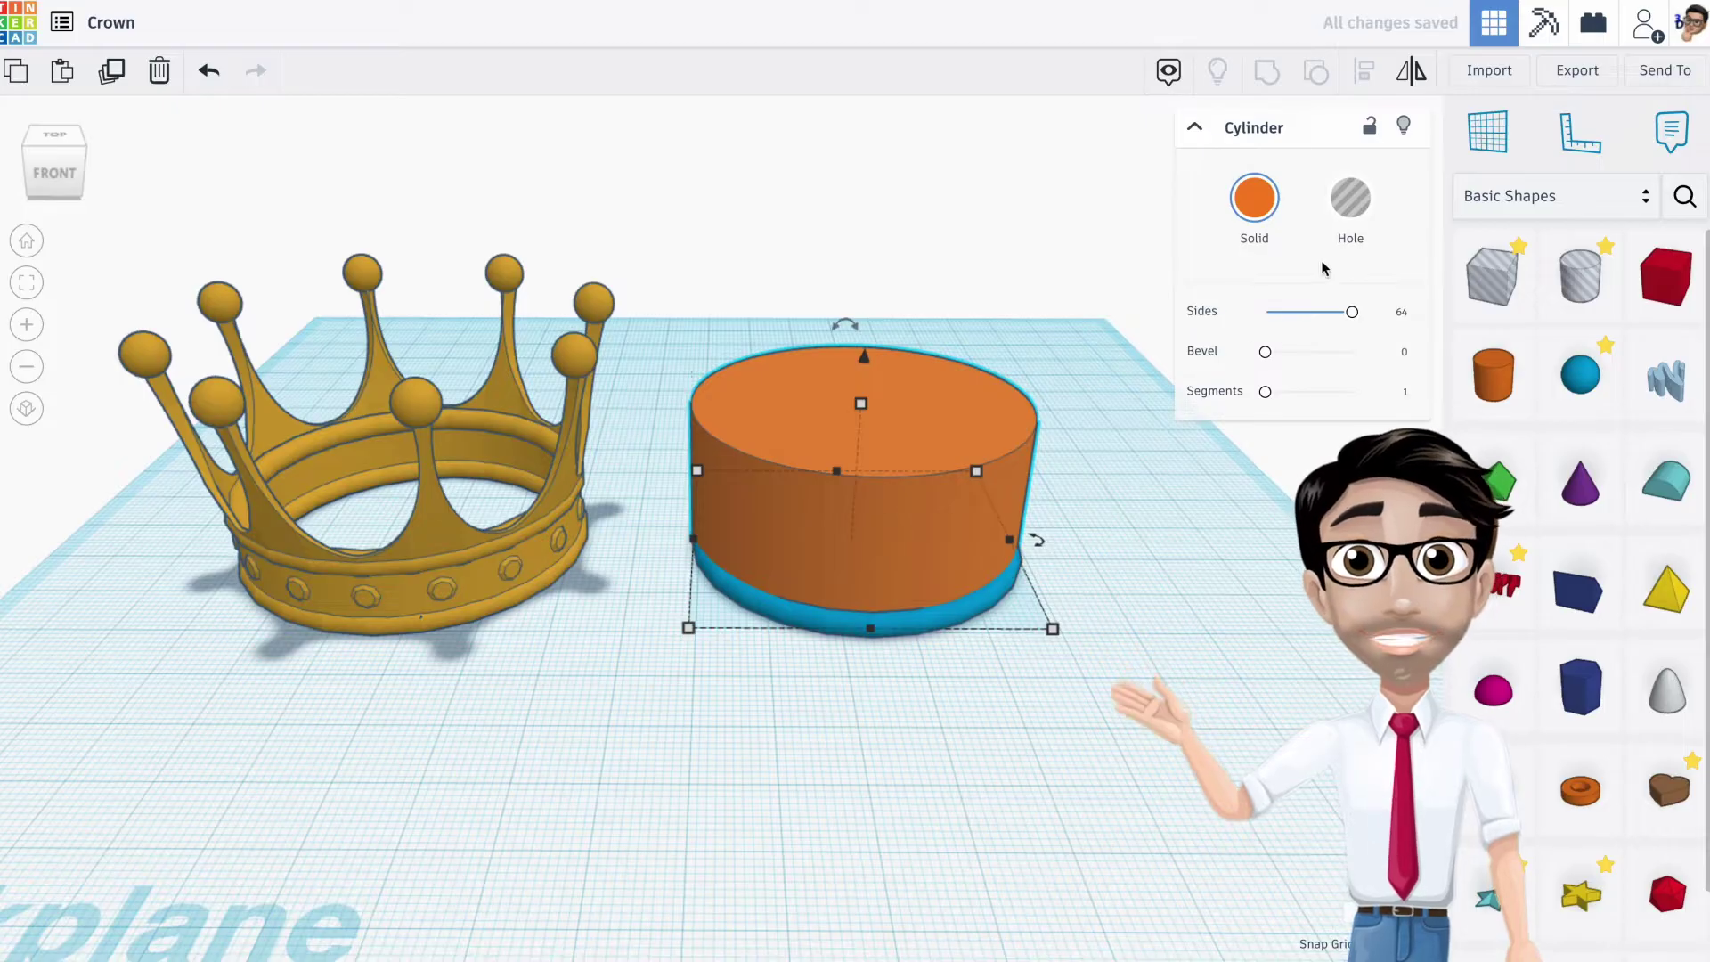
Duplicate the cylinder in place, turn the copy into a hole, and scale the copy to about 52.09 mm across
click(1351, 205)
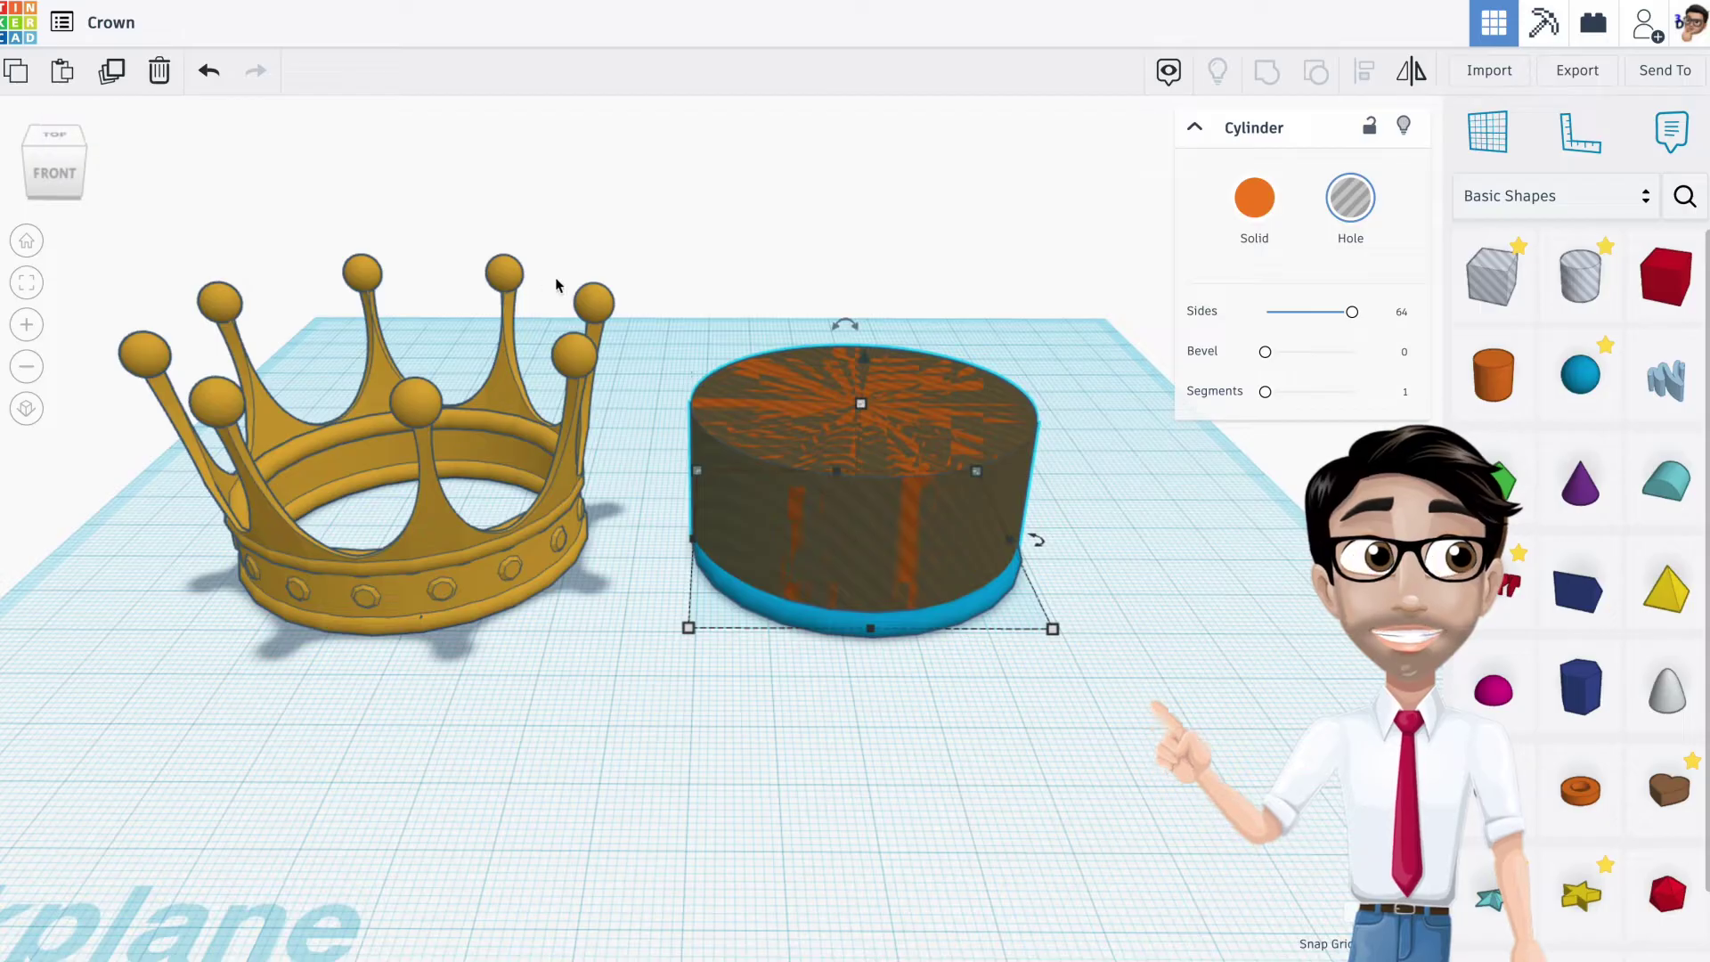
click(860, 405)
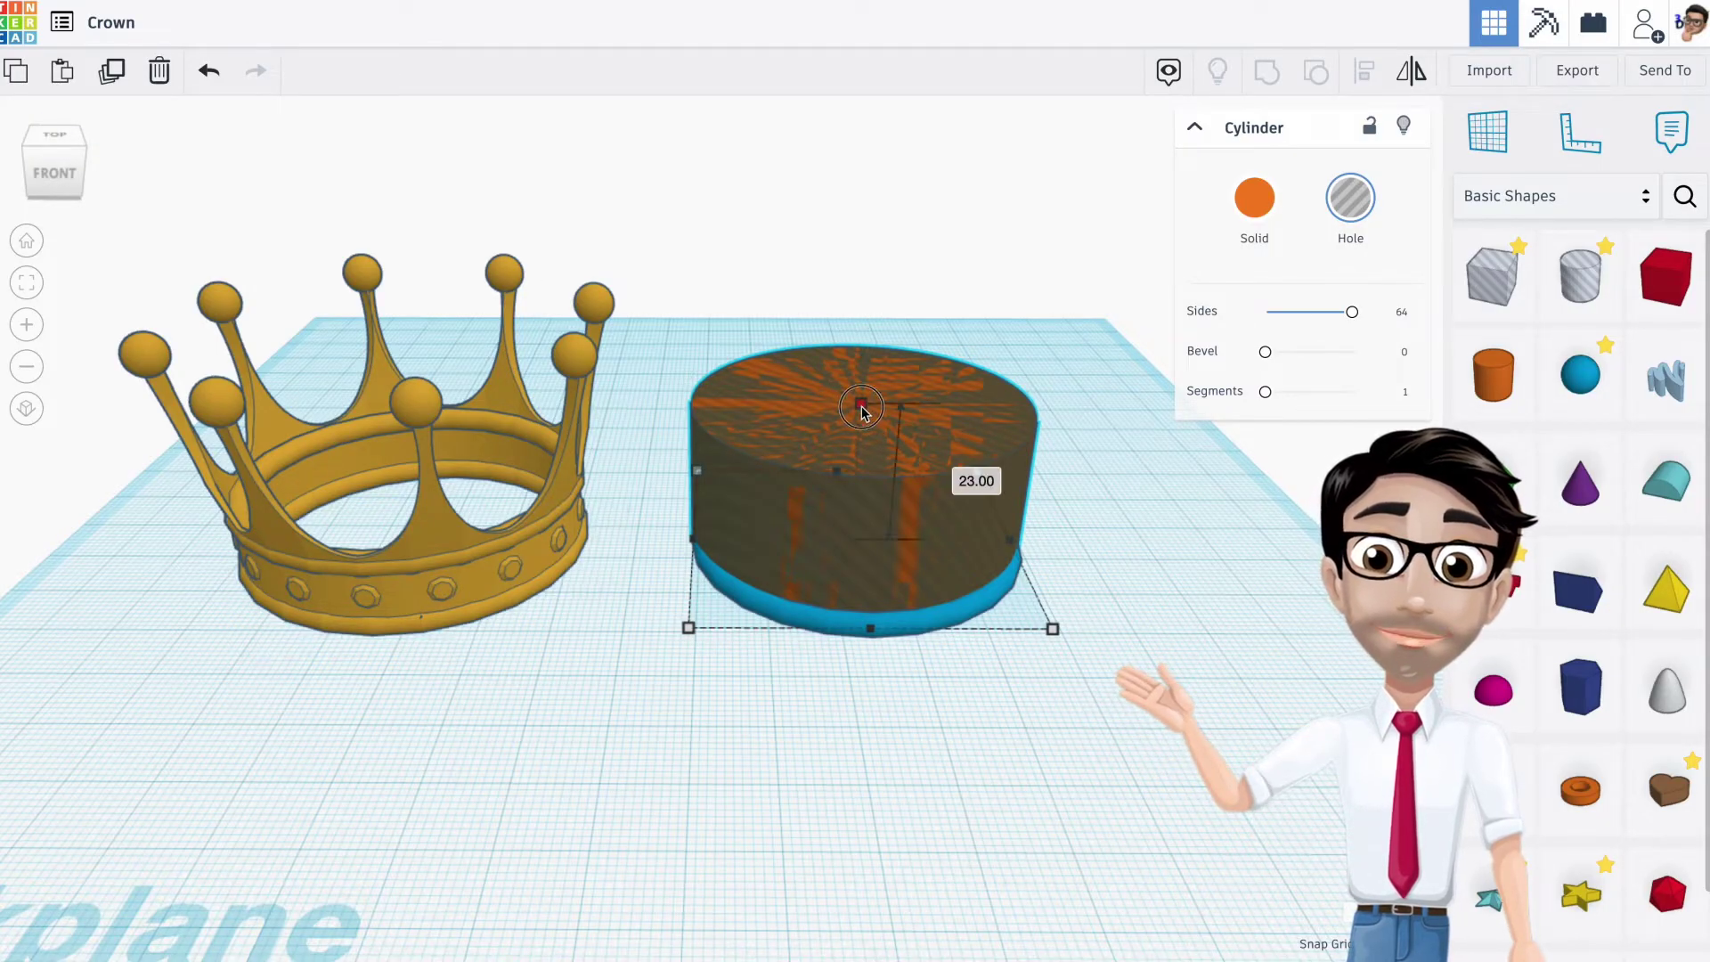
drag(861, 409, 863, 405)
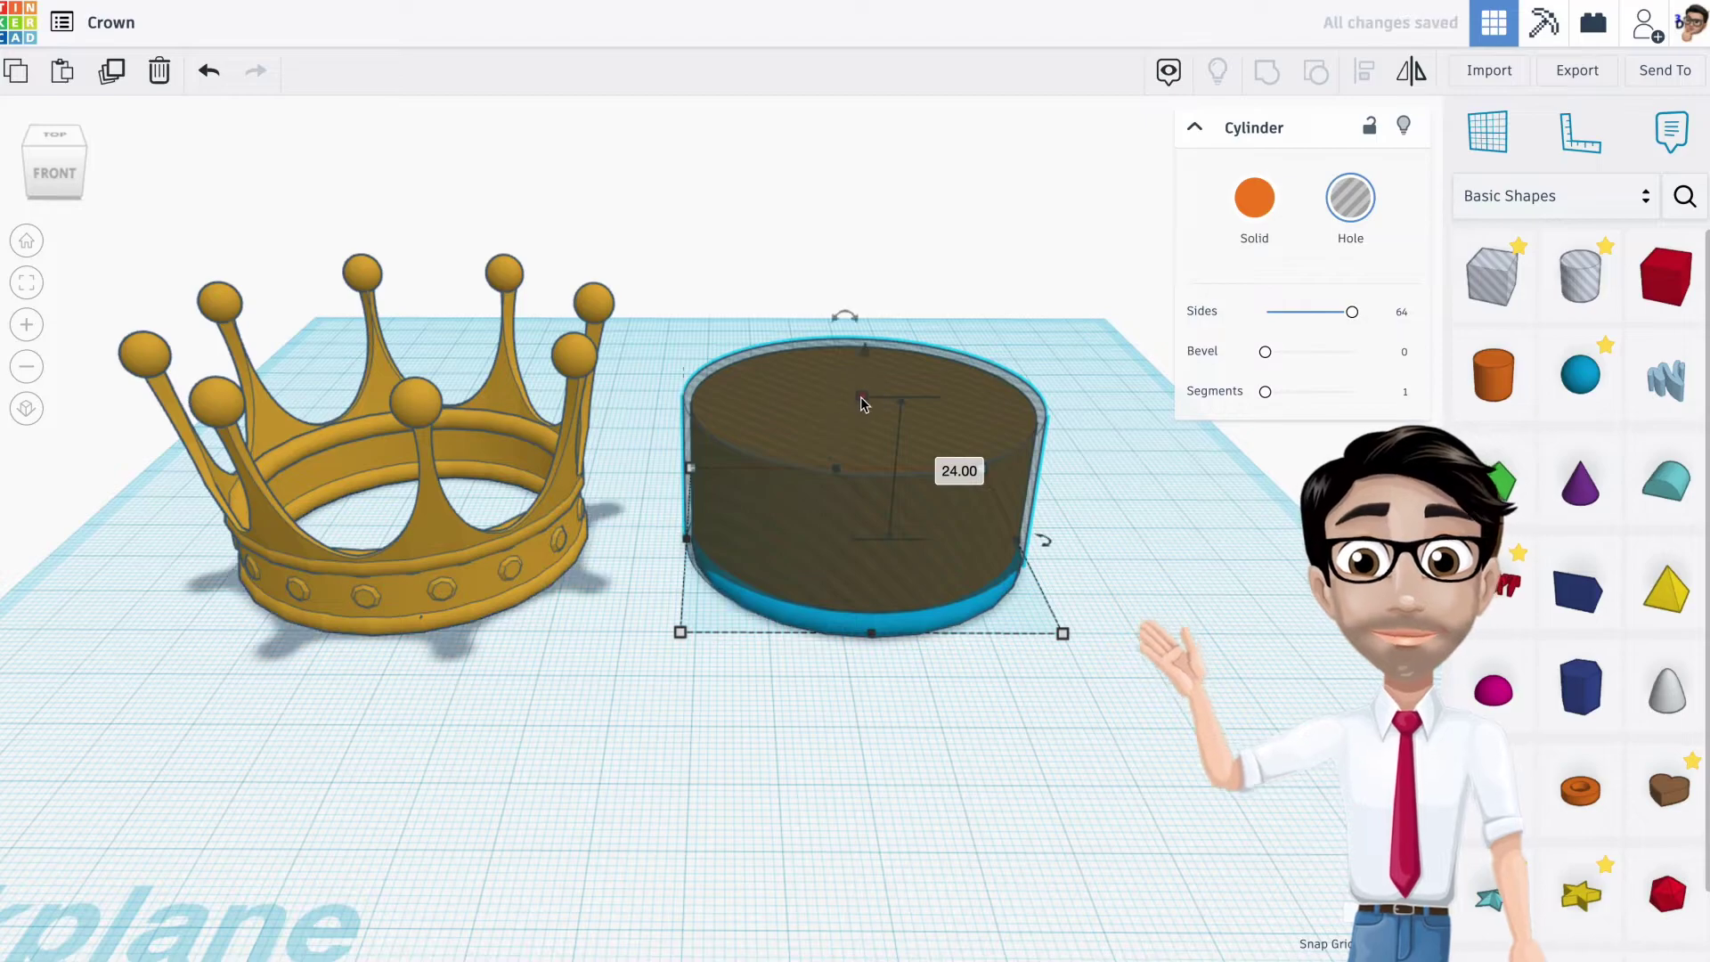
click(679, 635)
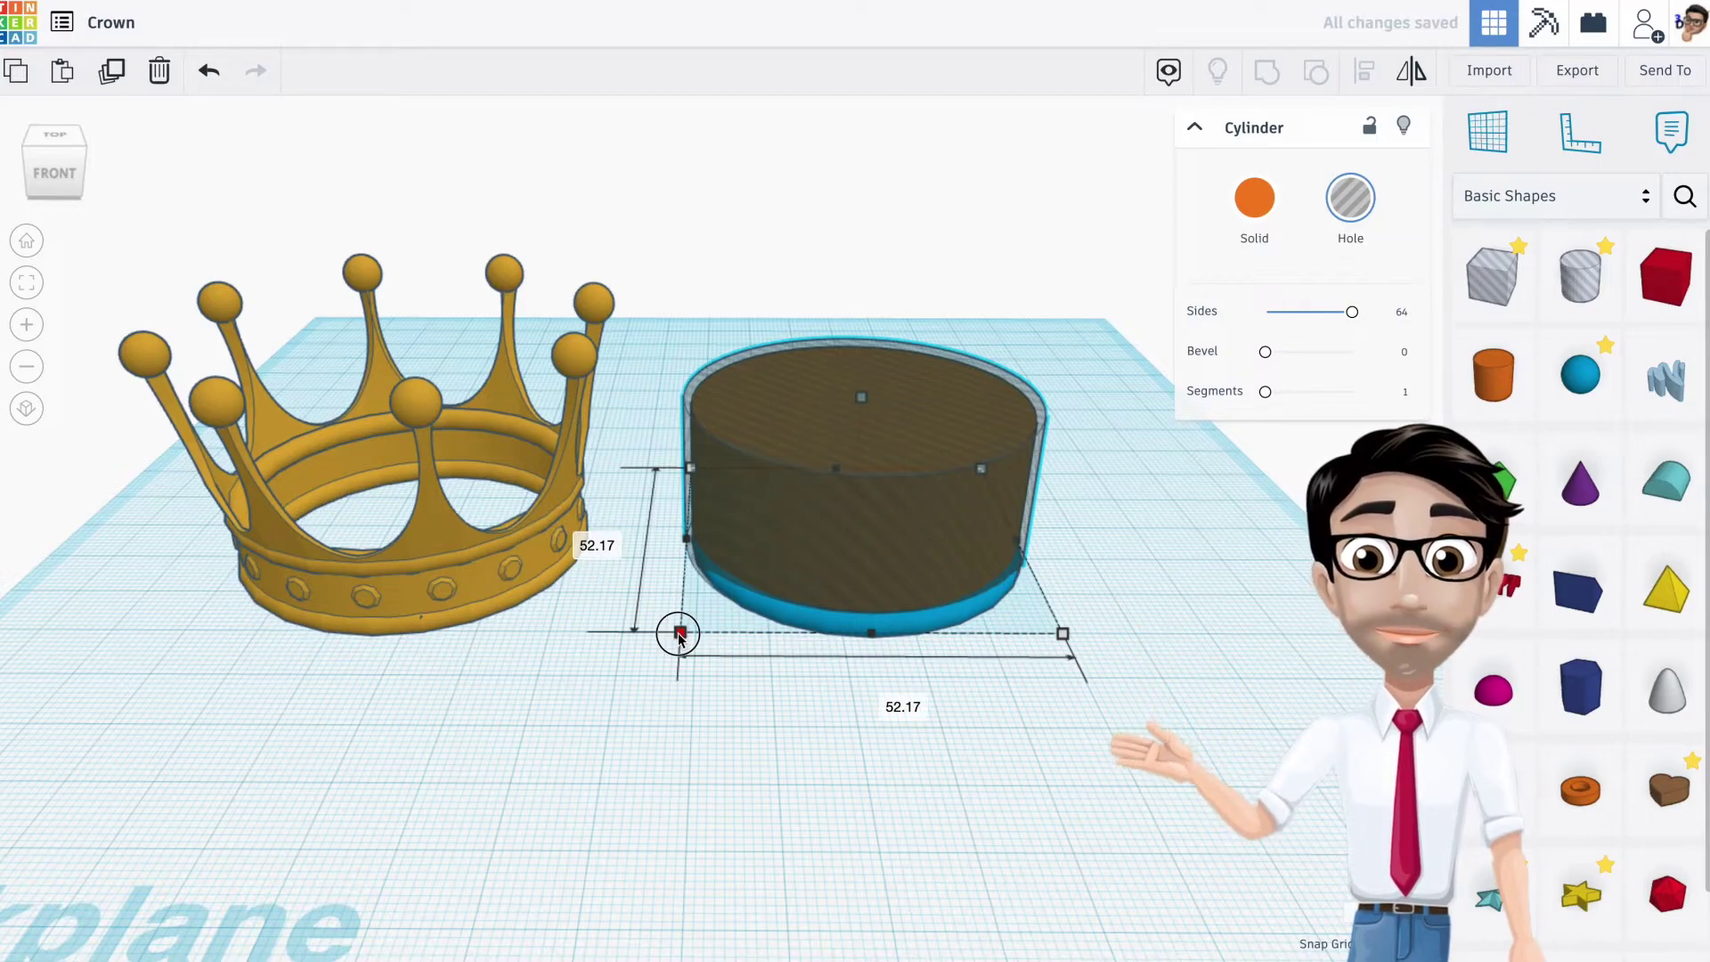
drag(679, 635, 681, 635)
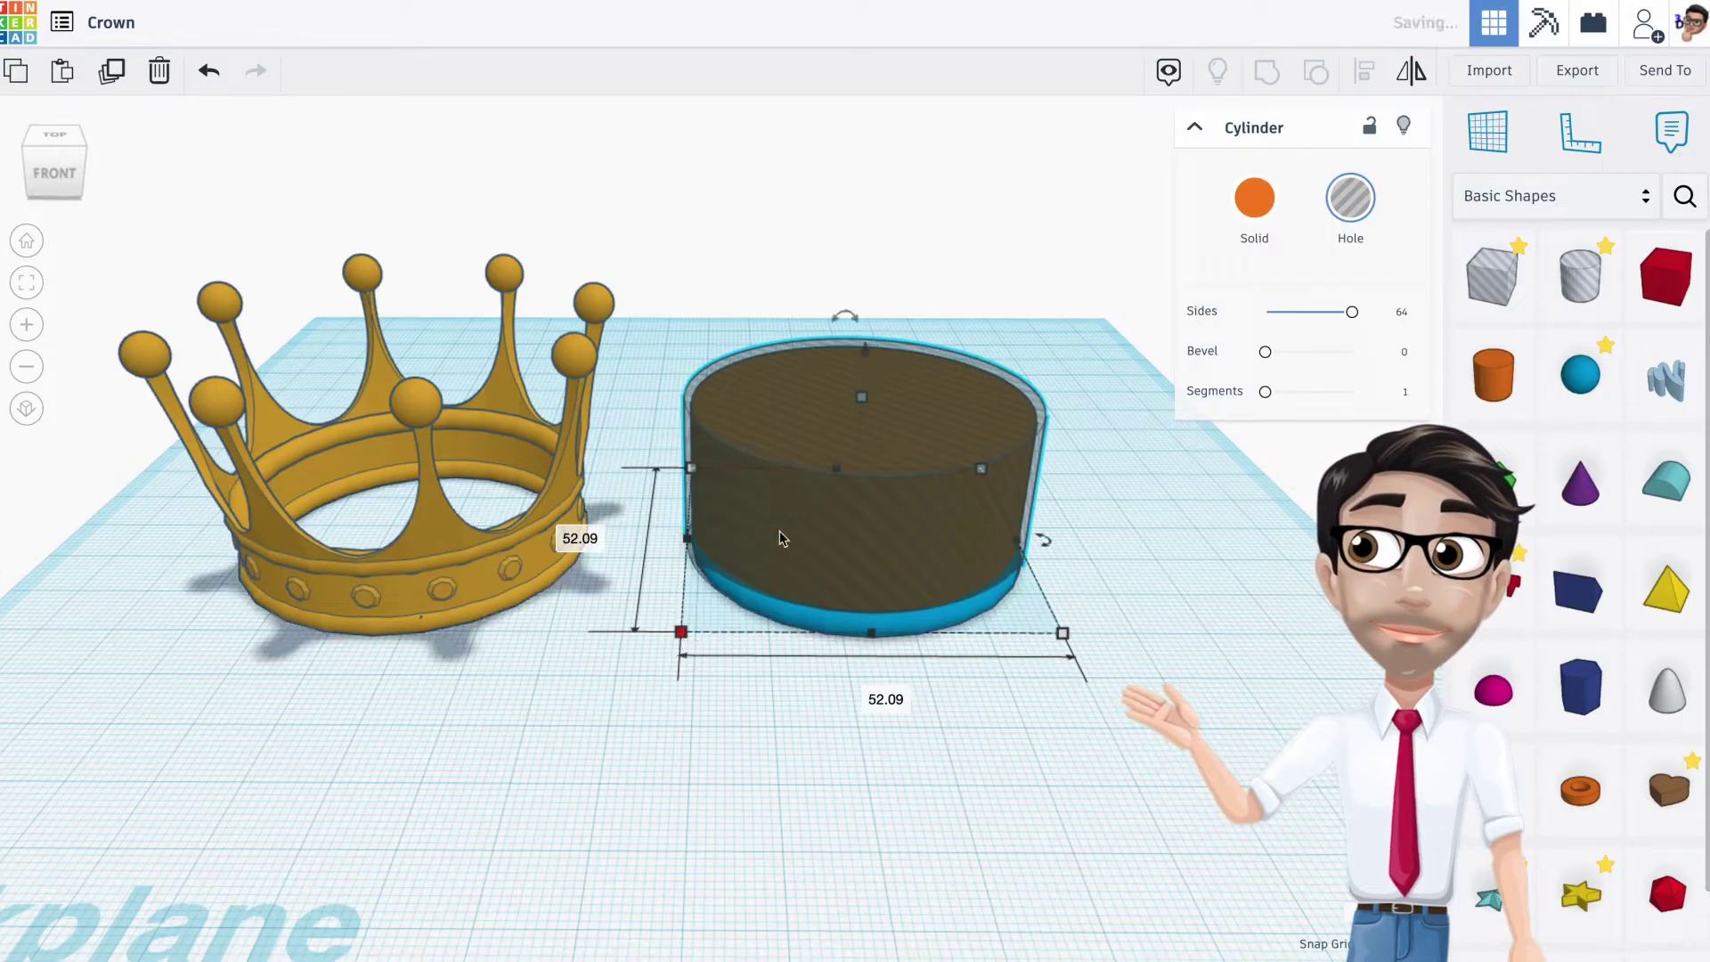
Raise the hole cylinder about 6 mm above the workplane and set its width and depth to 48 mm
drag(861, 399, 871, 324)
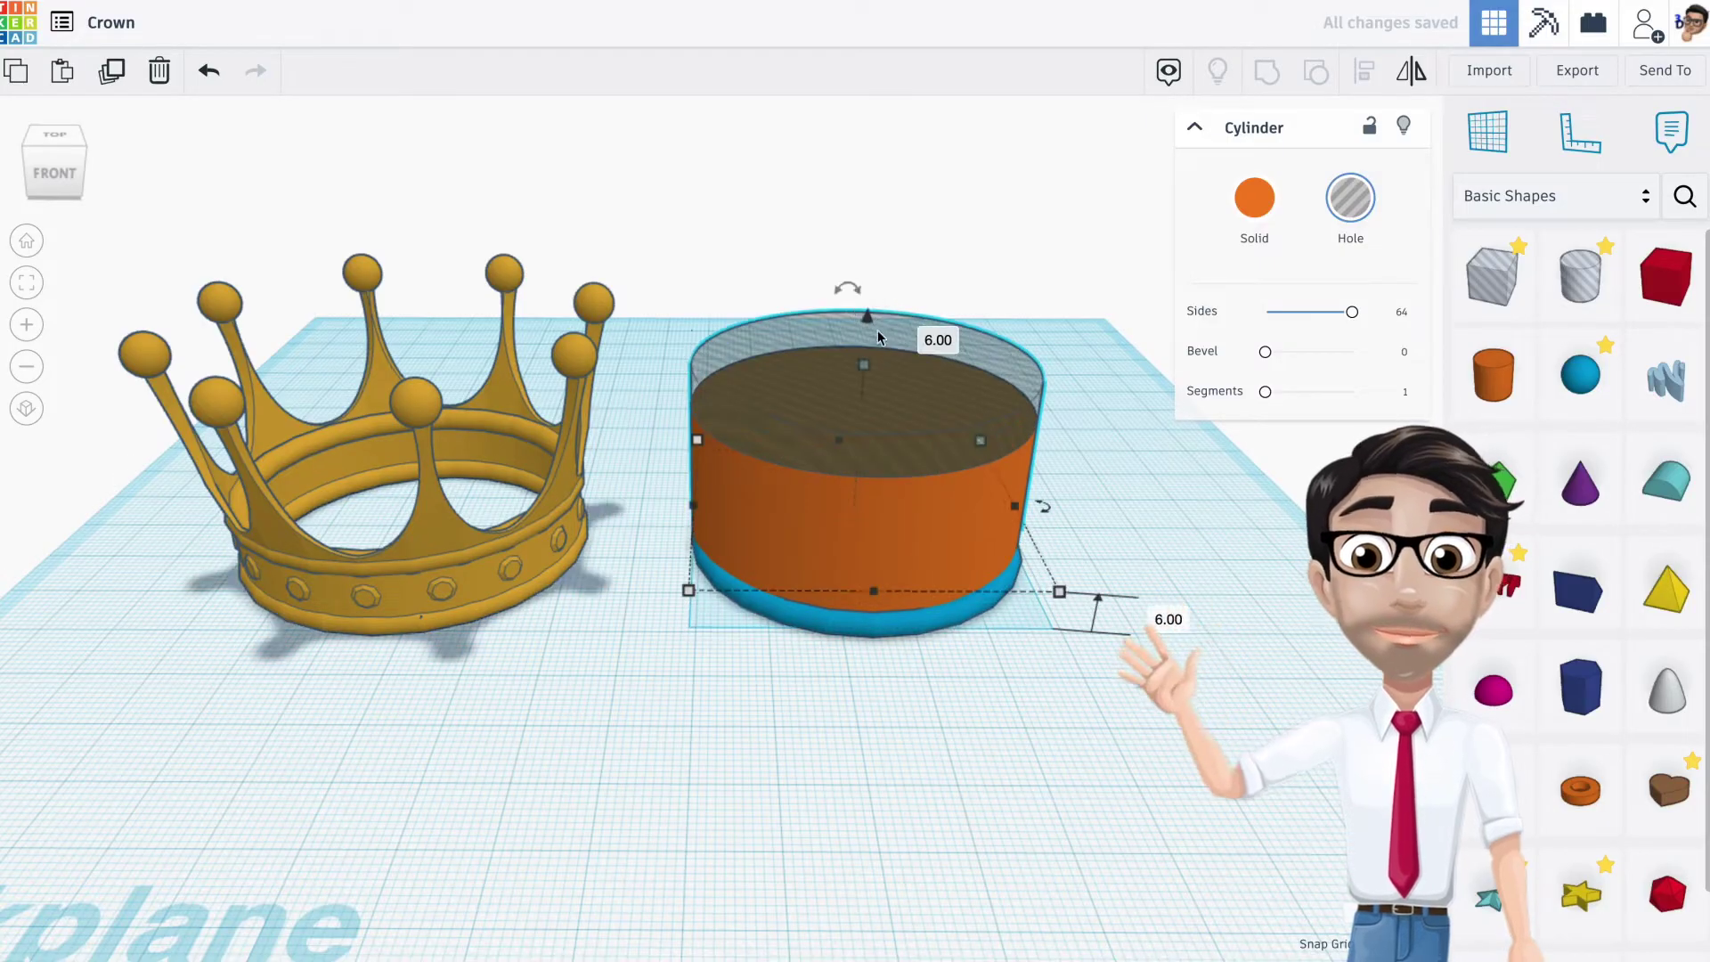
drag(865, 364, 869, 370)
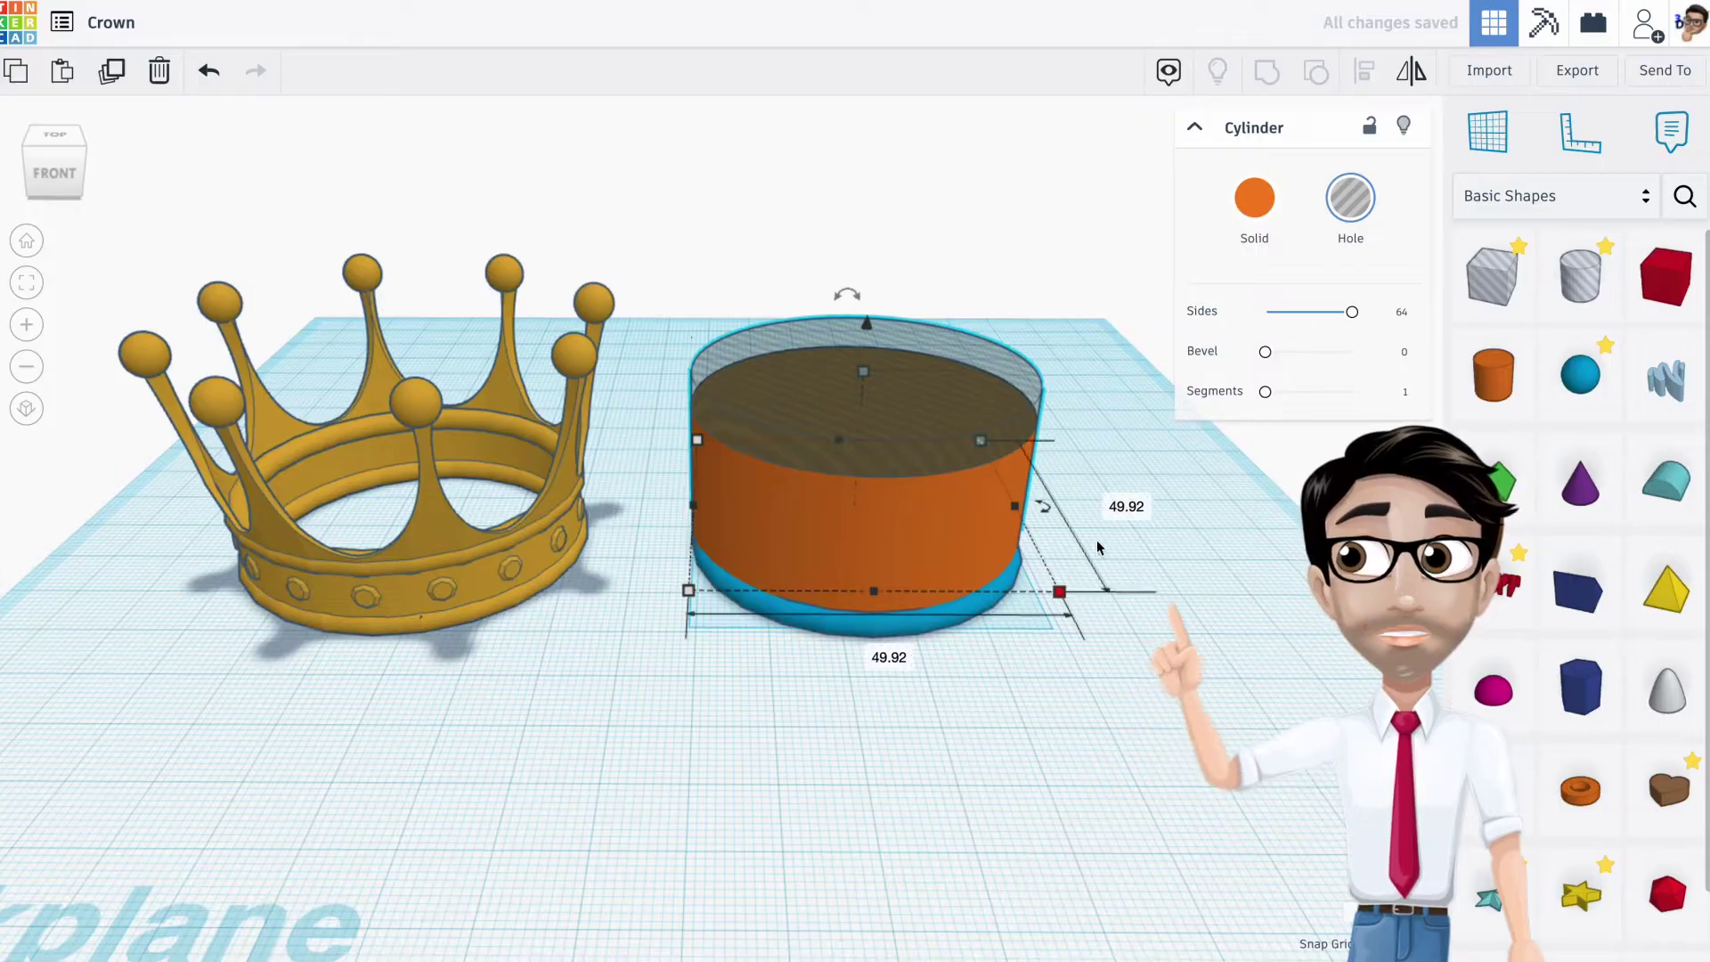
click(1114, 506)
text(48)
key(Return)
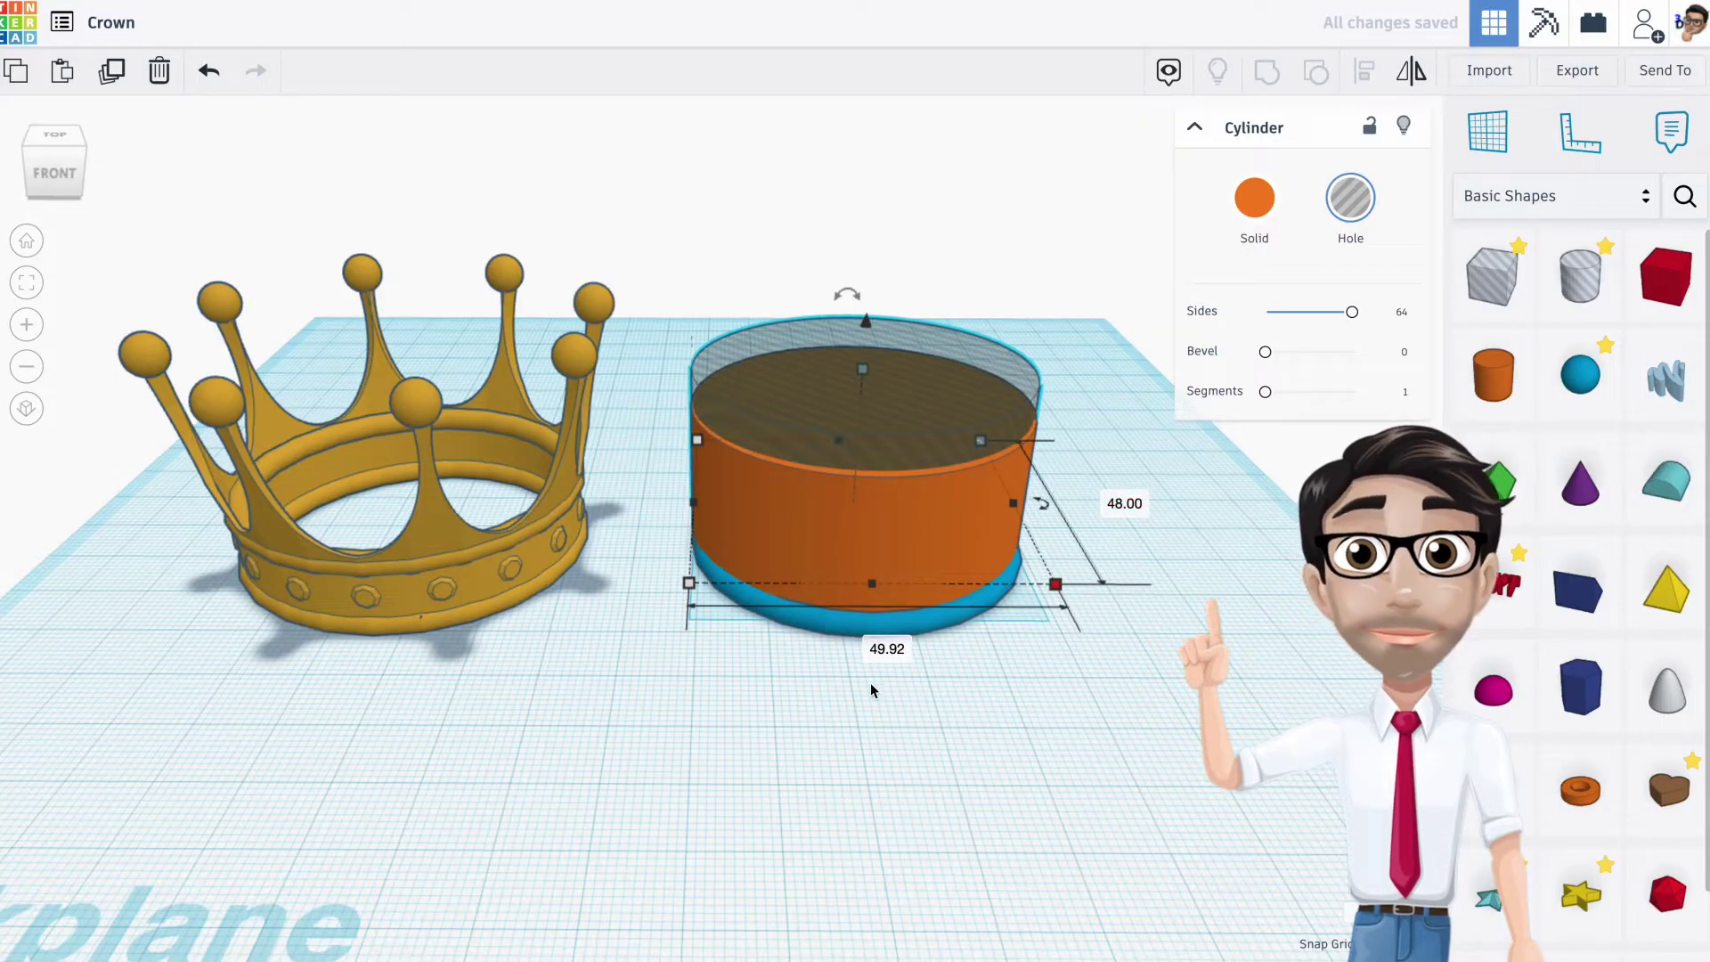
text(48)
key(Return)
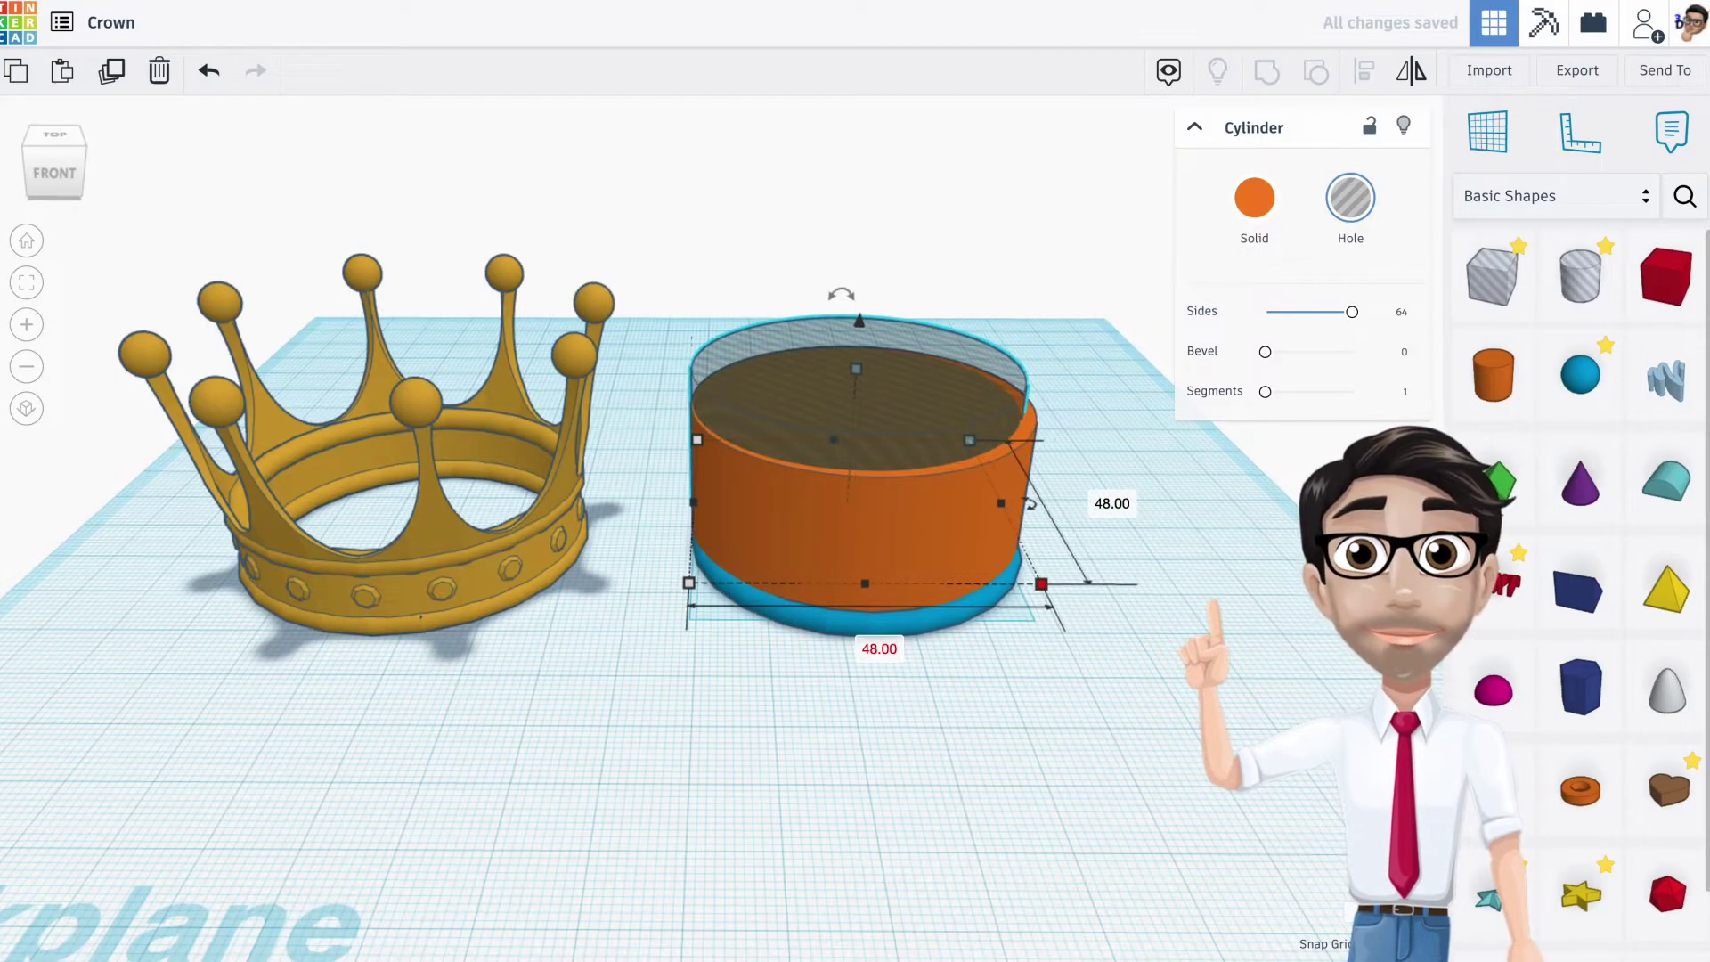
Align the ring, the orange cylinder and the hole cylinder on their centres in width and depth
right_drag(948, 543, 807, 360)
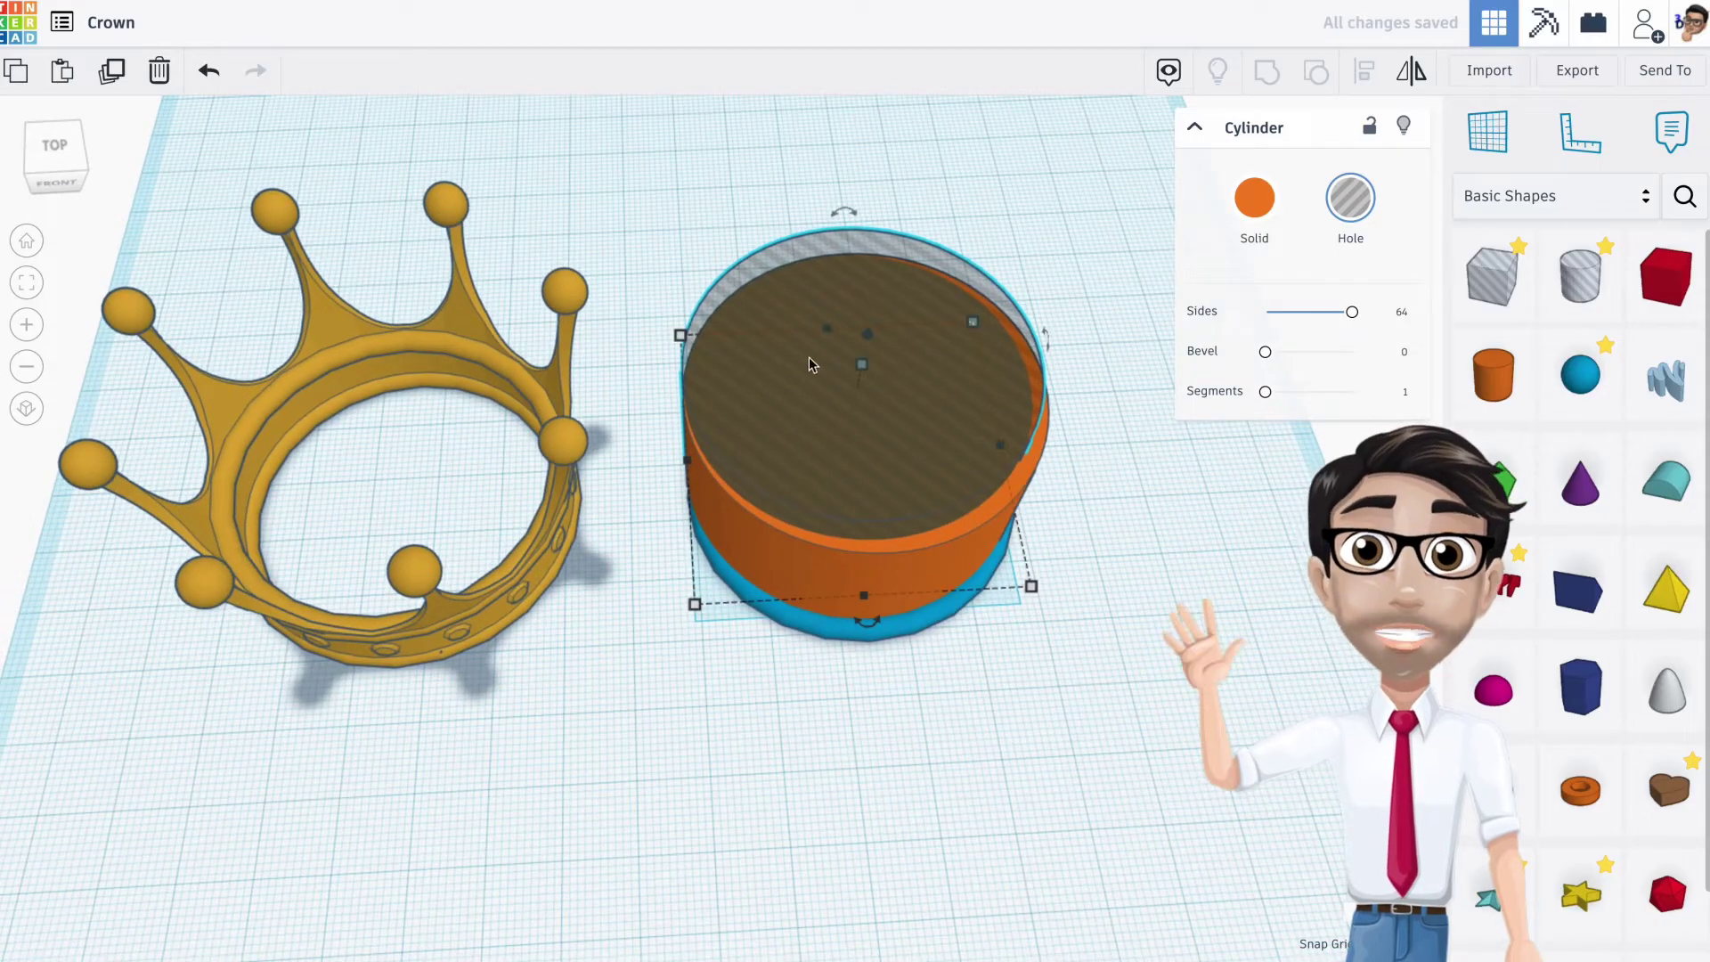
click(695, 207)
click(699, 215)
drag(913, 530, 915, 528)
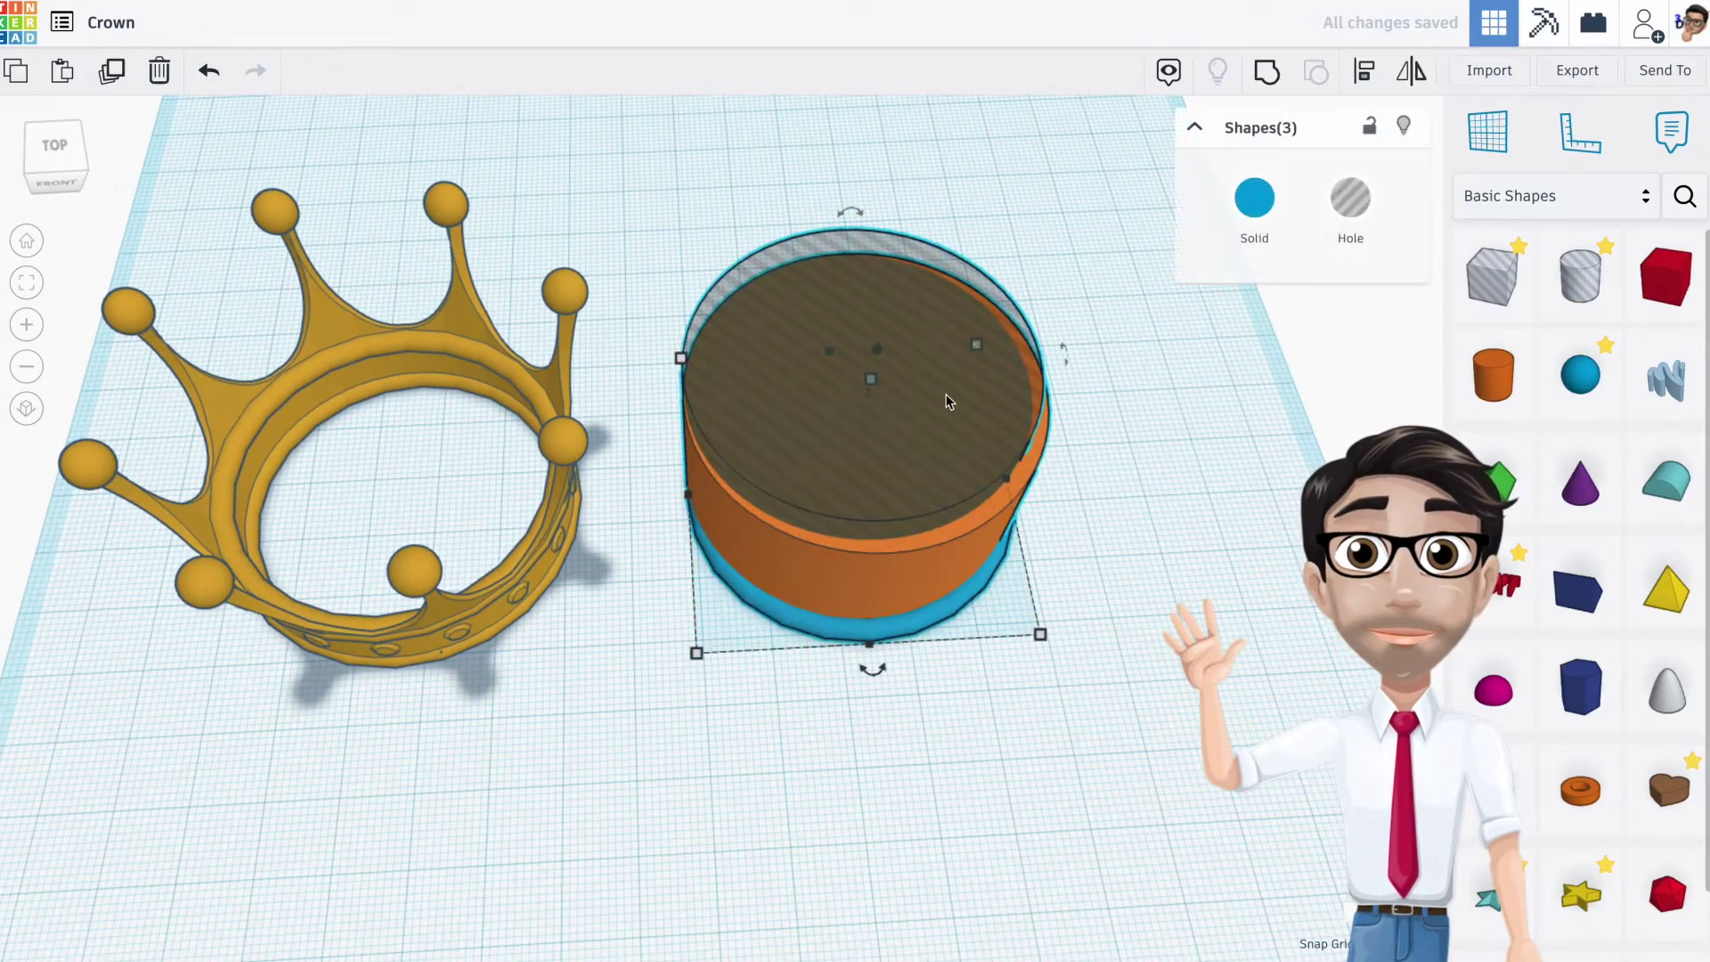
click(1364, 79)
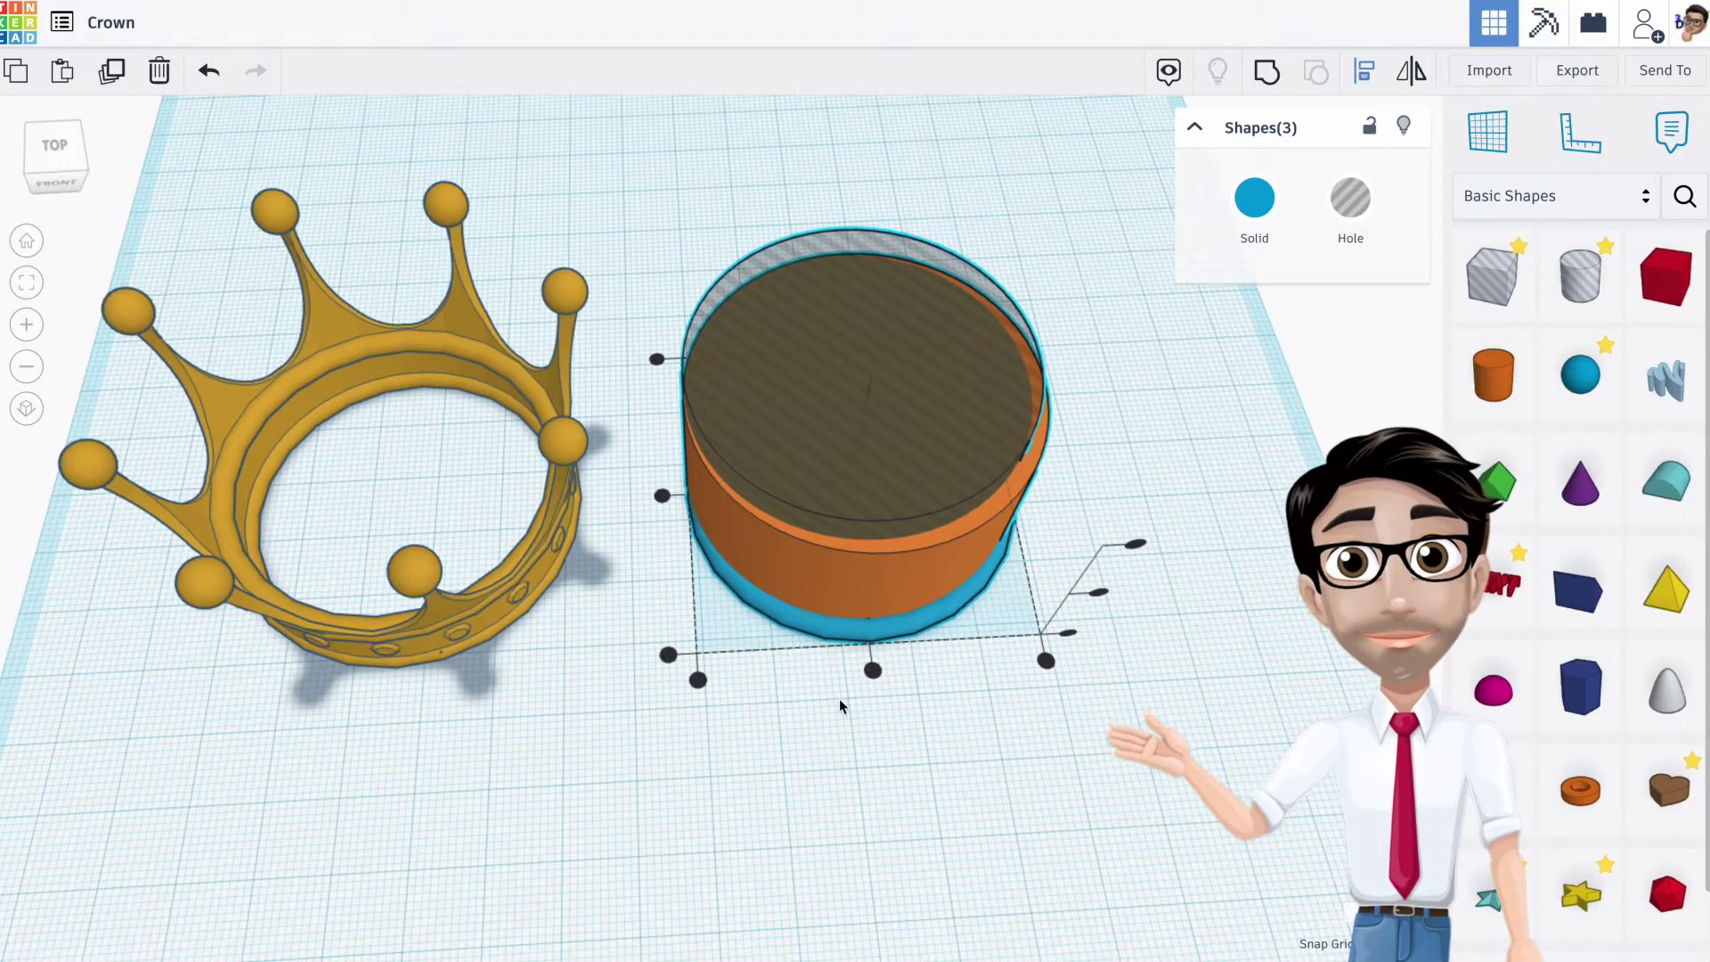
click(872, 672)
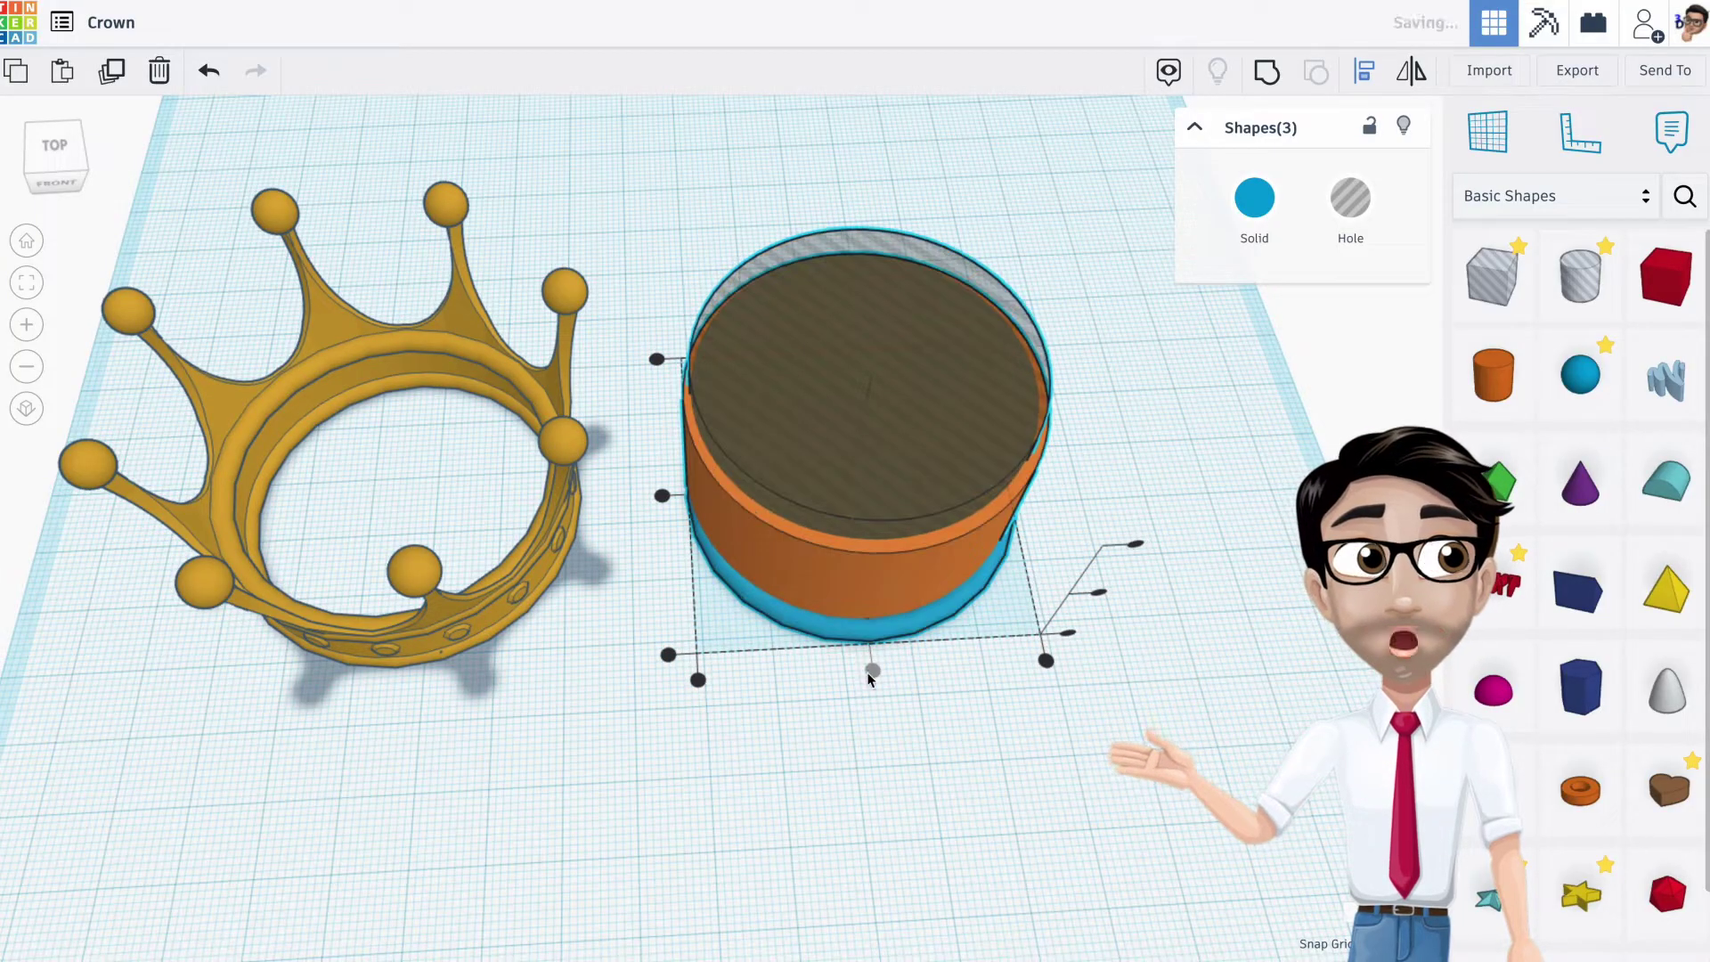
click(661, 495)
click(1157, 590)
right_drag(1157, 590, 1036, 561)
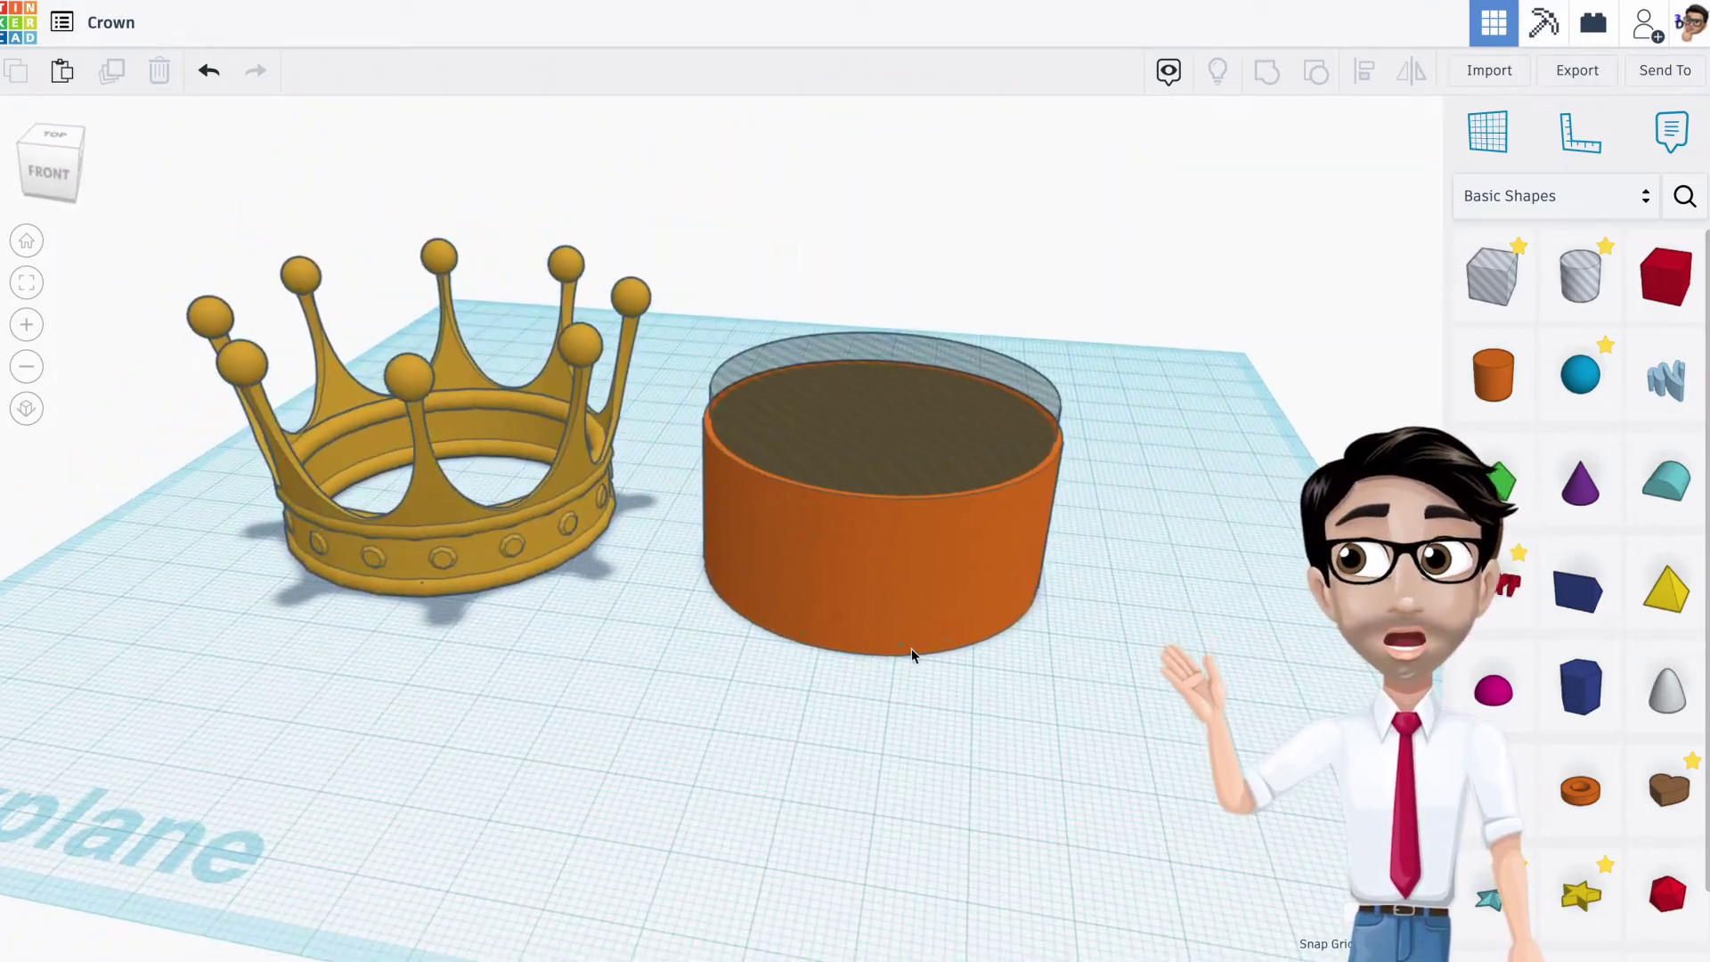
scroll(909, 645, up, 5)
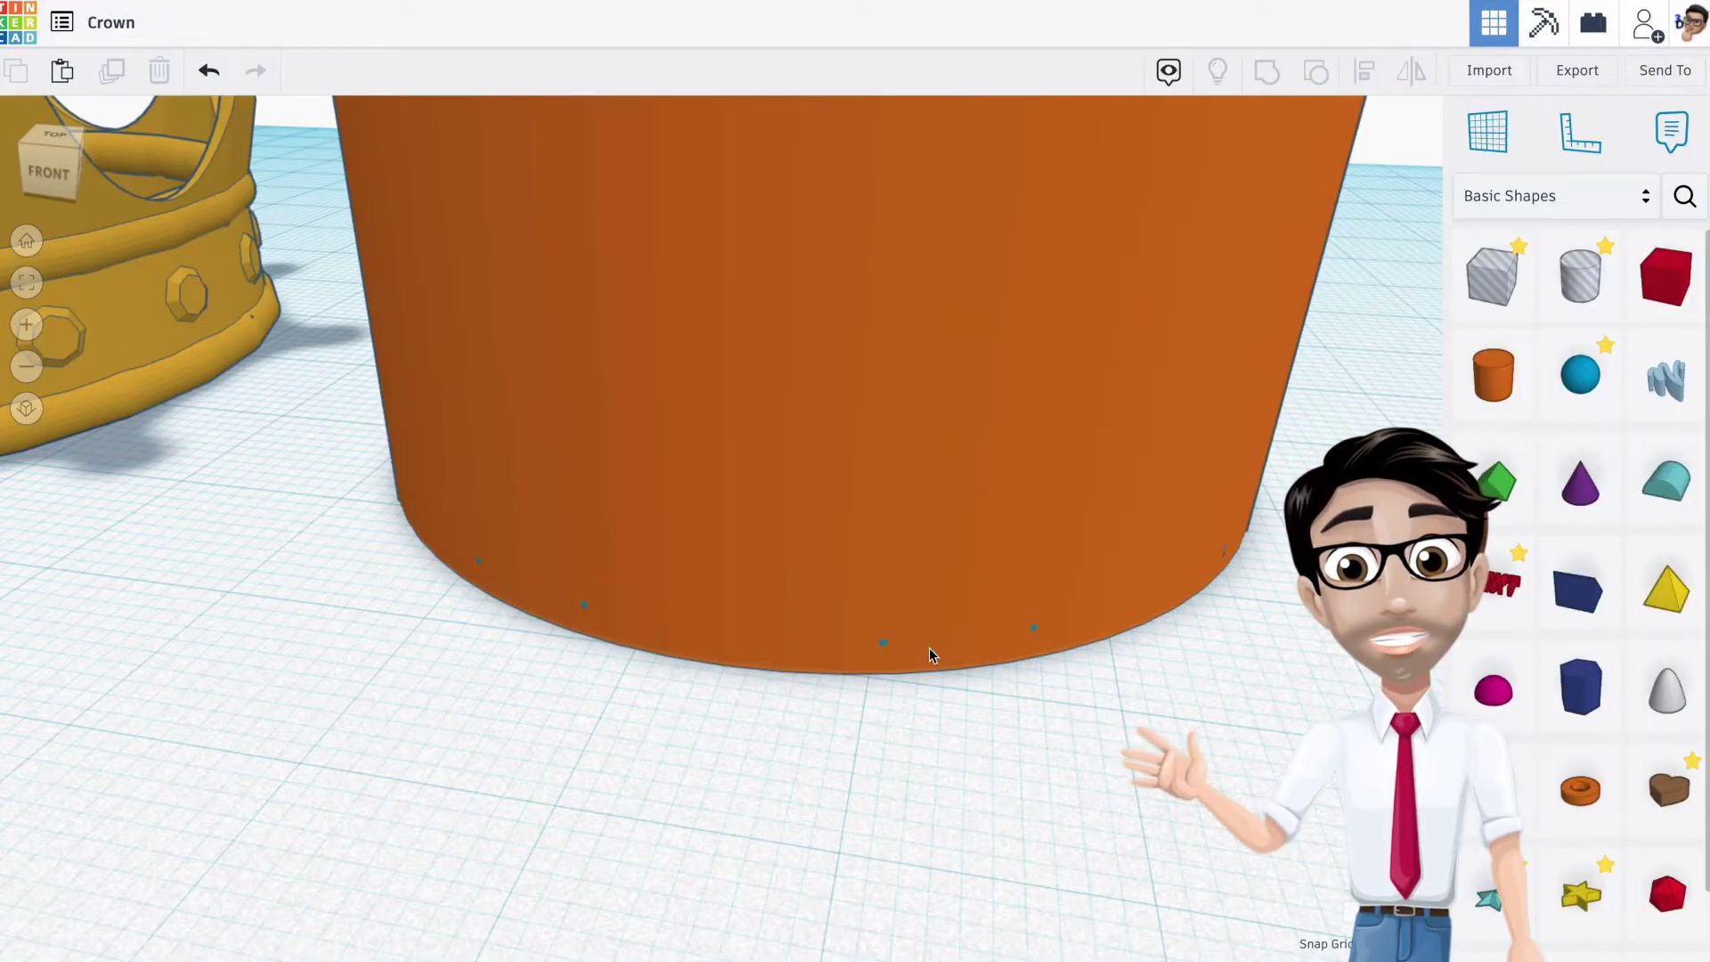
scroll(919, 656, down, 5)
scroll(927, 641, down, 3)
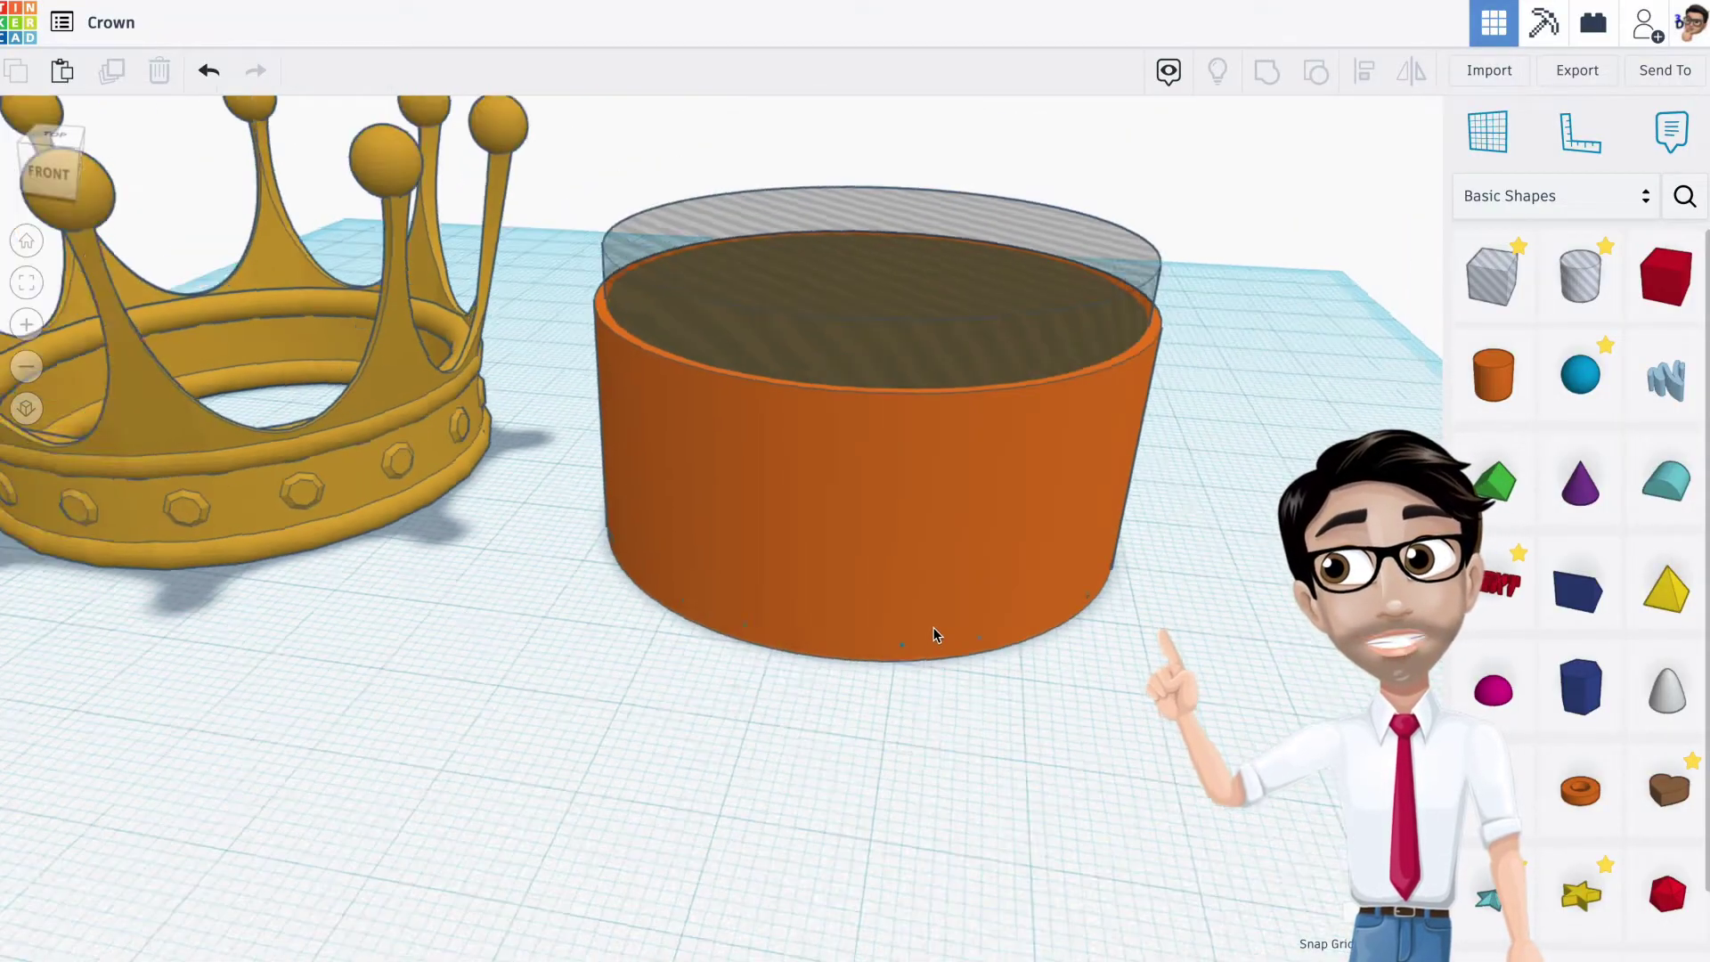
Try to hollow out the orange cylinder by grouping it with the raised hole cylinder
right_drag(932, 631, 869, 570)
drag(680, 271, 750, 354)
right_drag(751, 355, 757, 335)
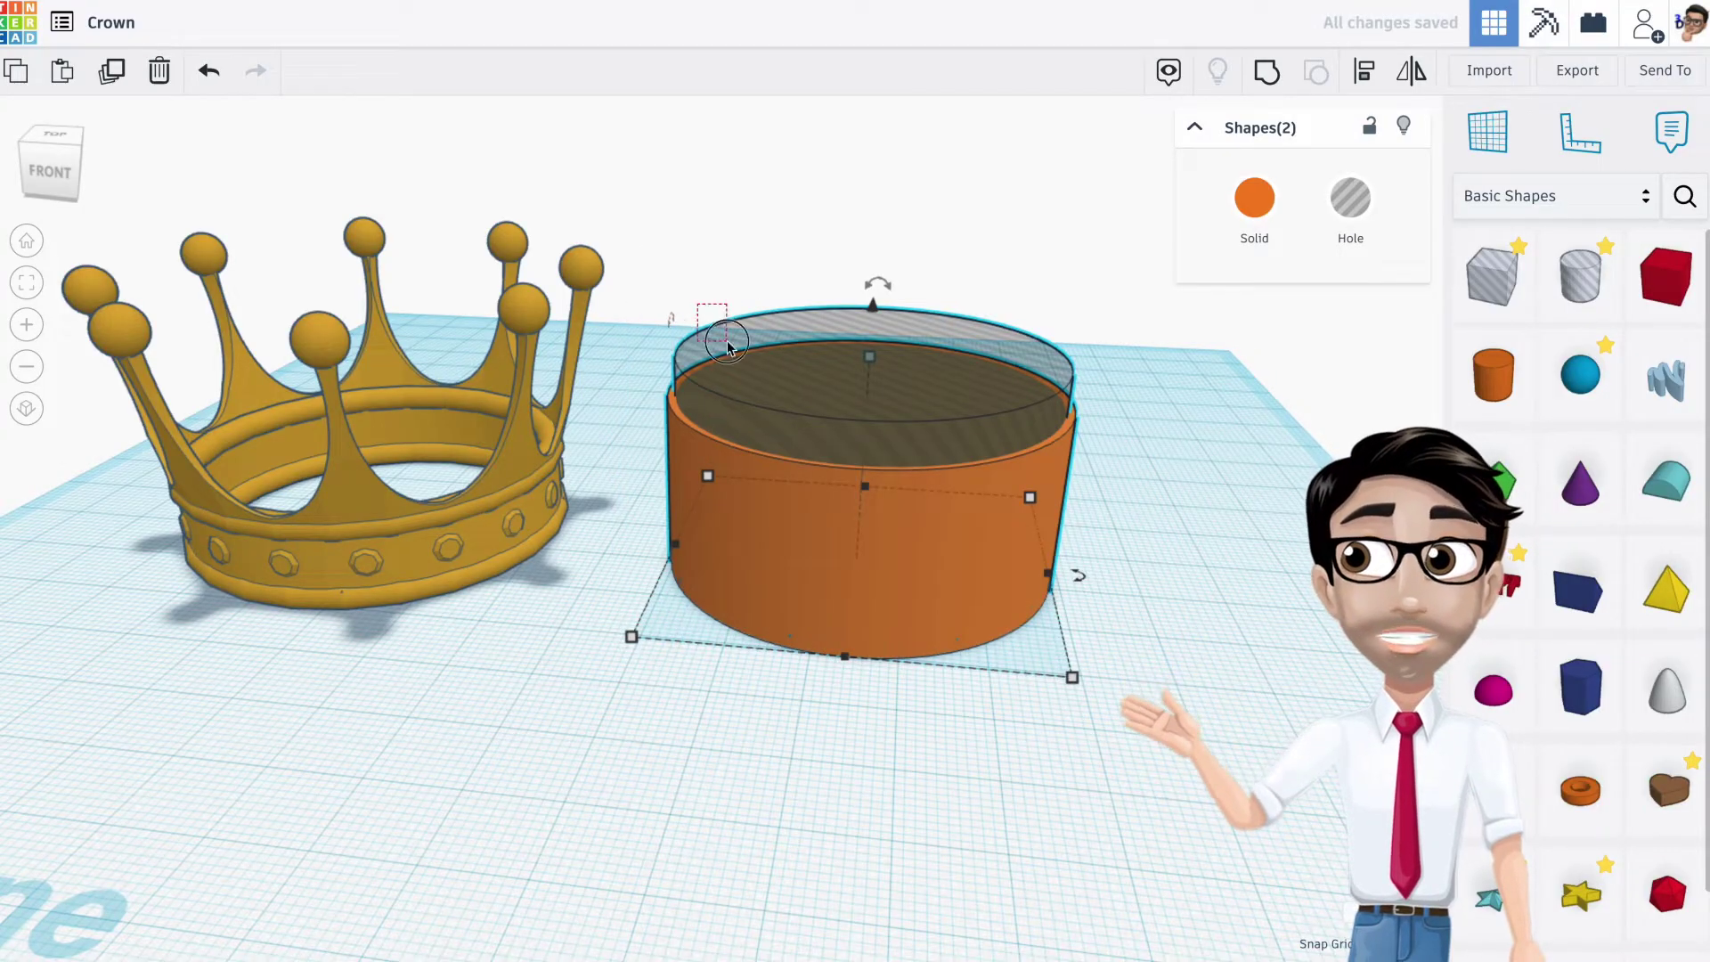
drag(743, 363, 745, 368)
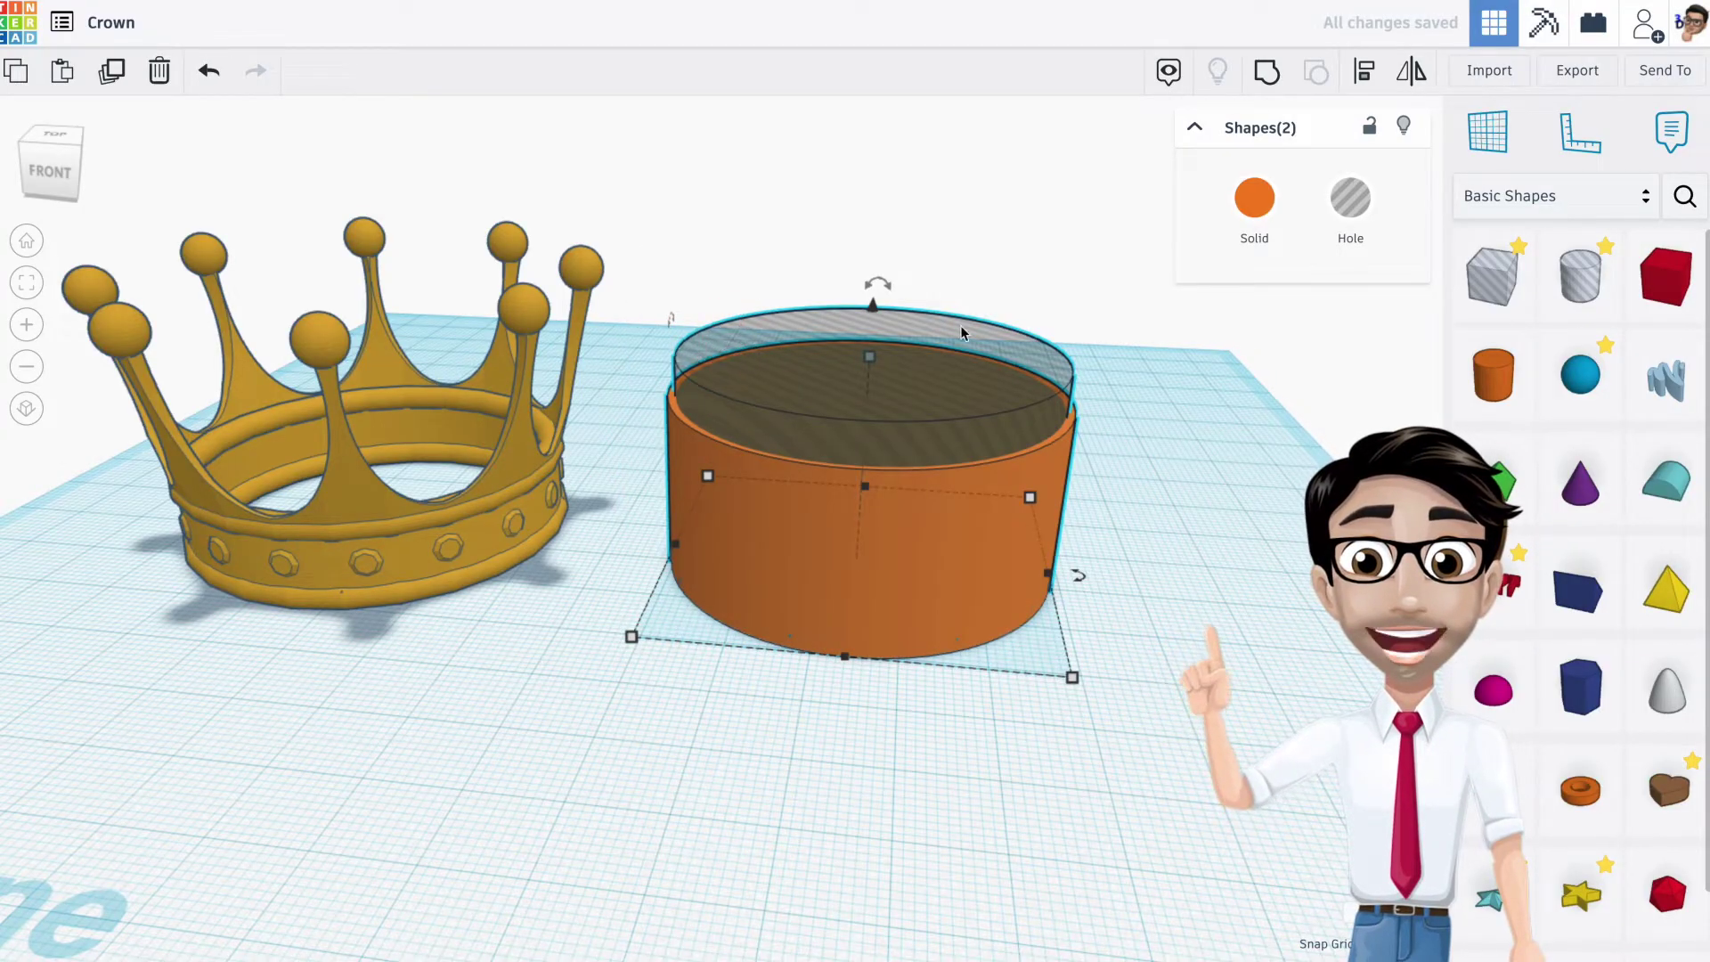
click(1276, 79)
right_drag(957, 512, 963, 524)
right_drag(871, 320, 868, 299)
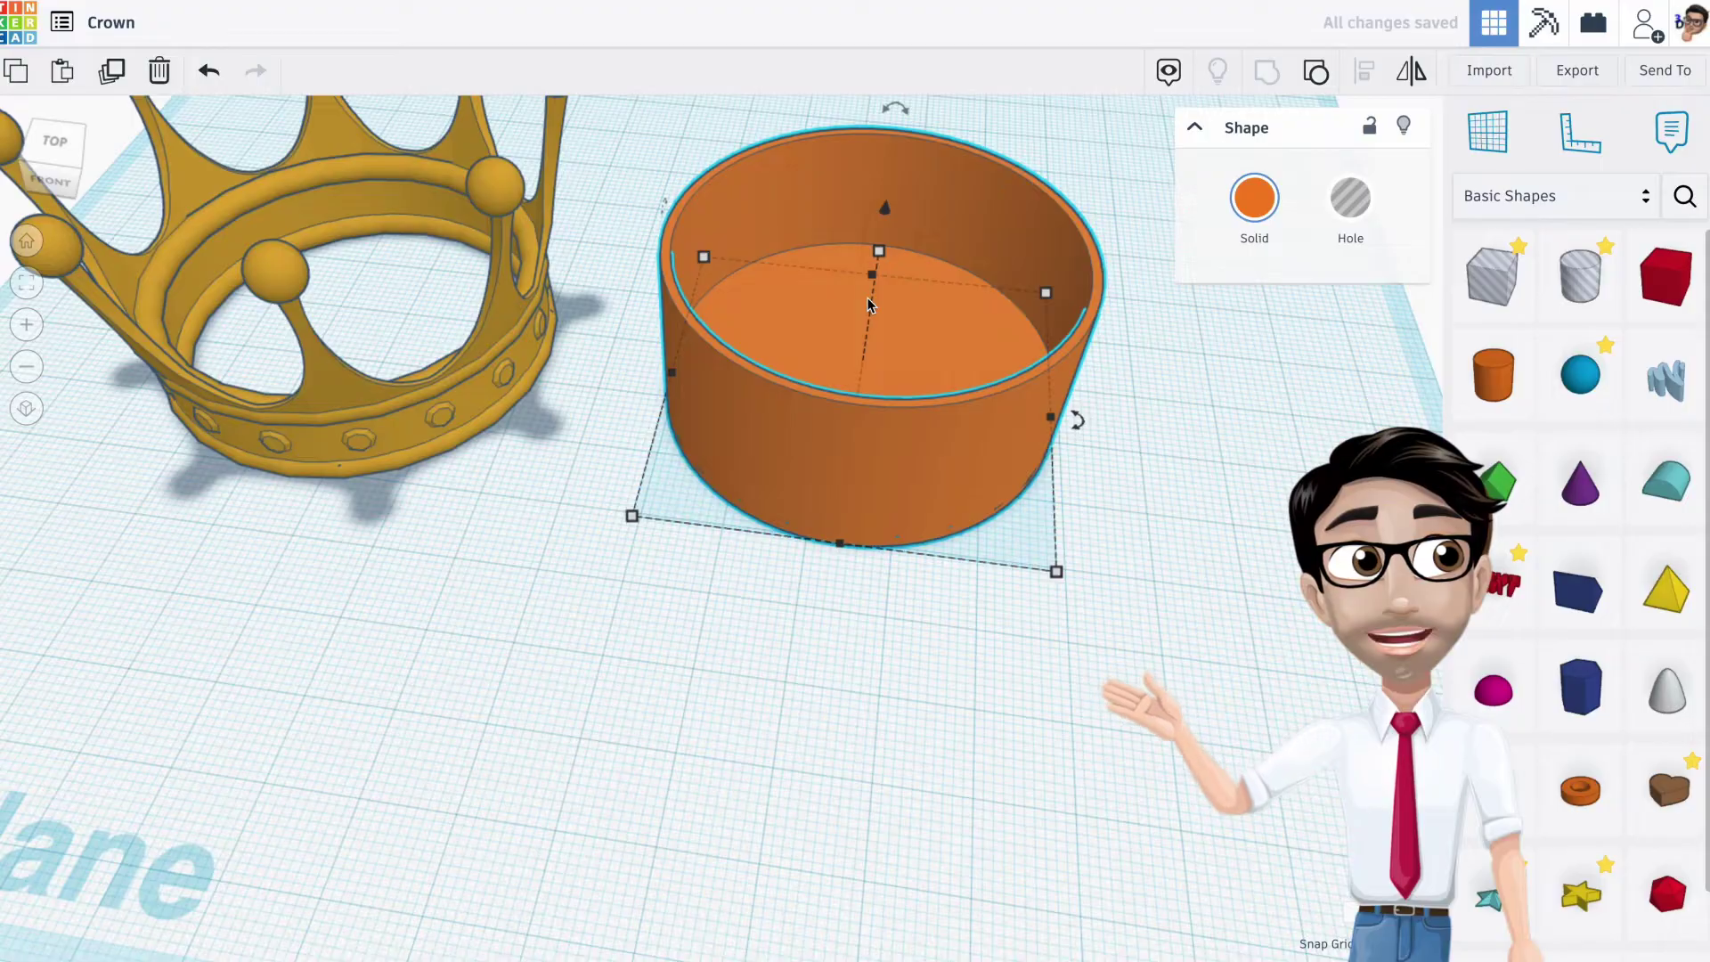
click(208, 72)
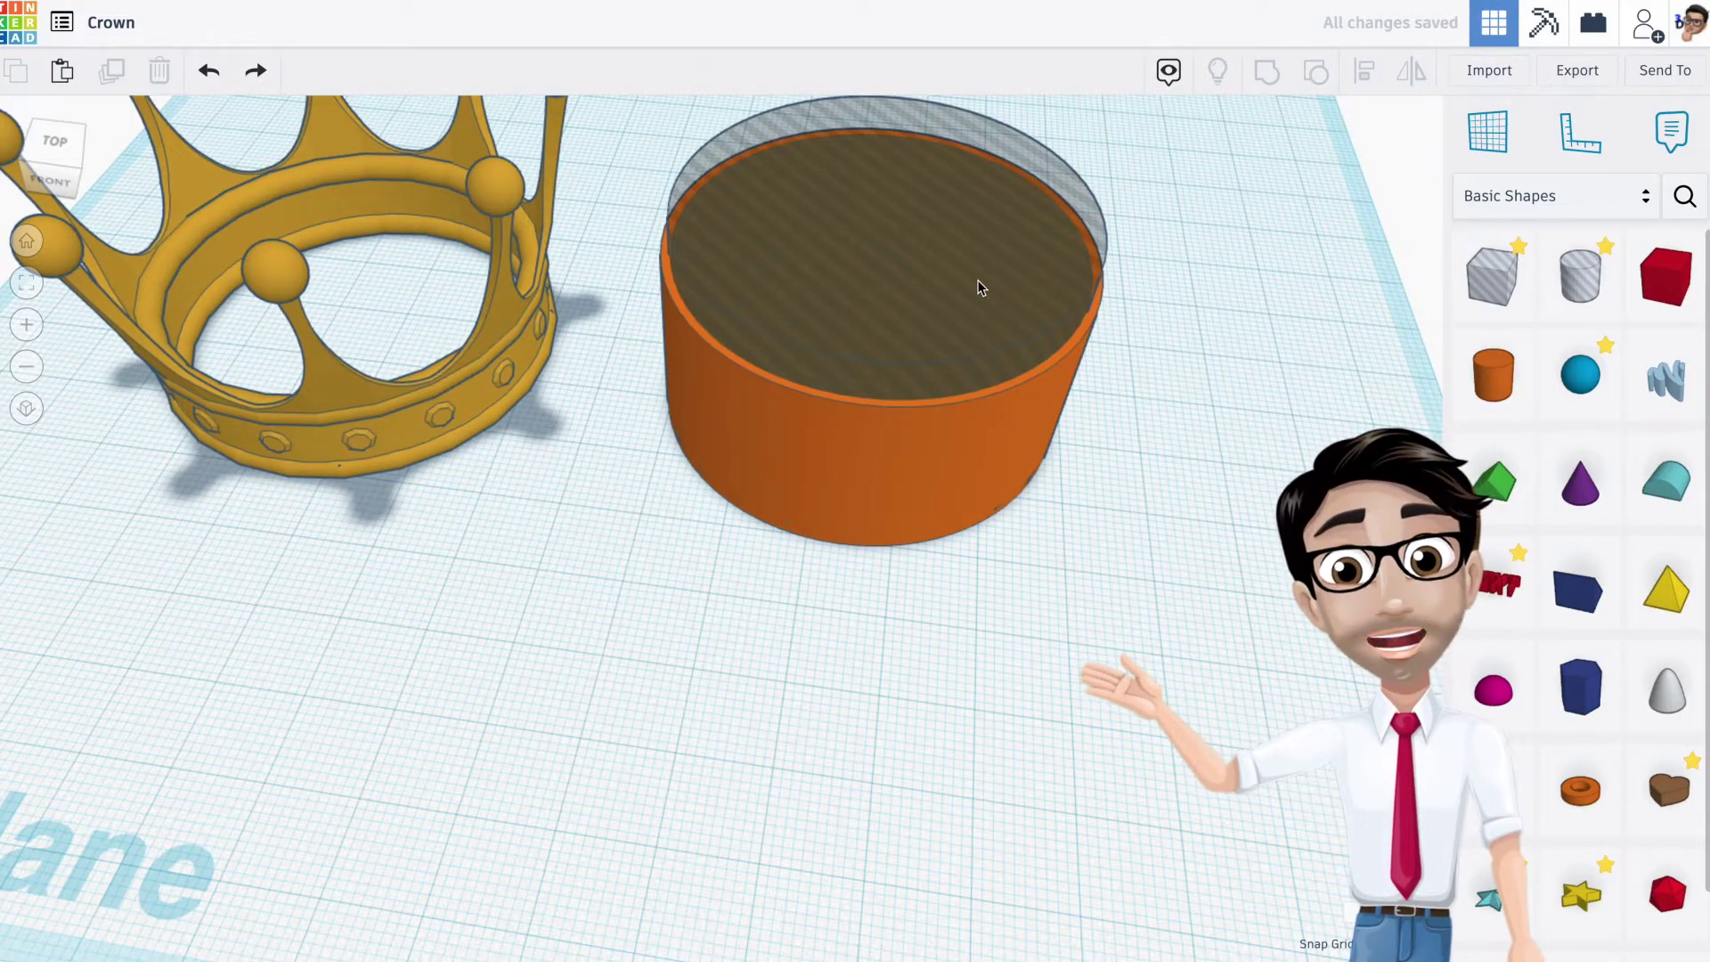
Drop the hole cylinder onto the workplane and increase its height to slightly above the orange cylinder
click(980, 227)
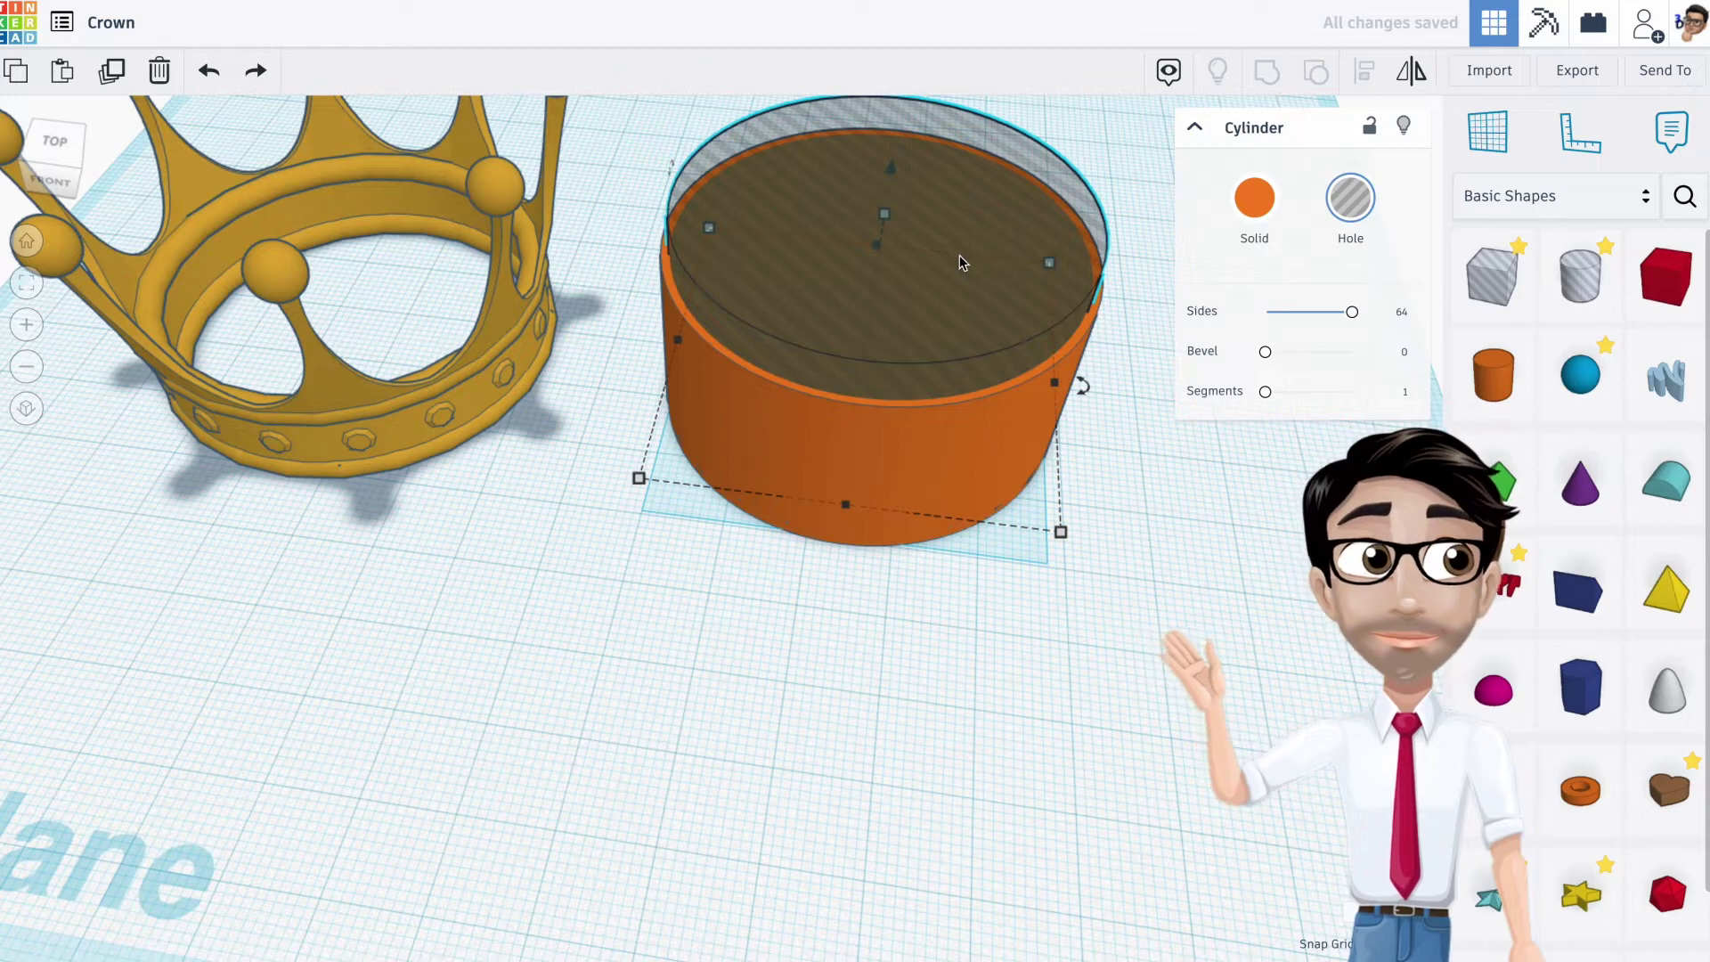
key(d)
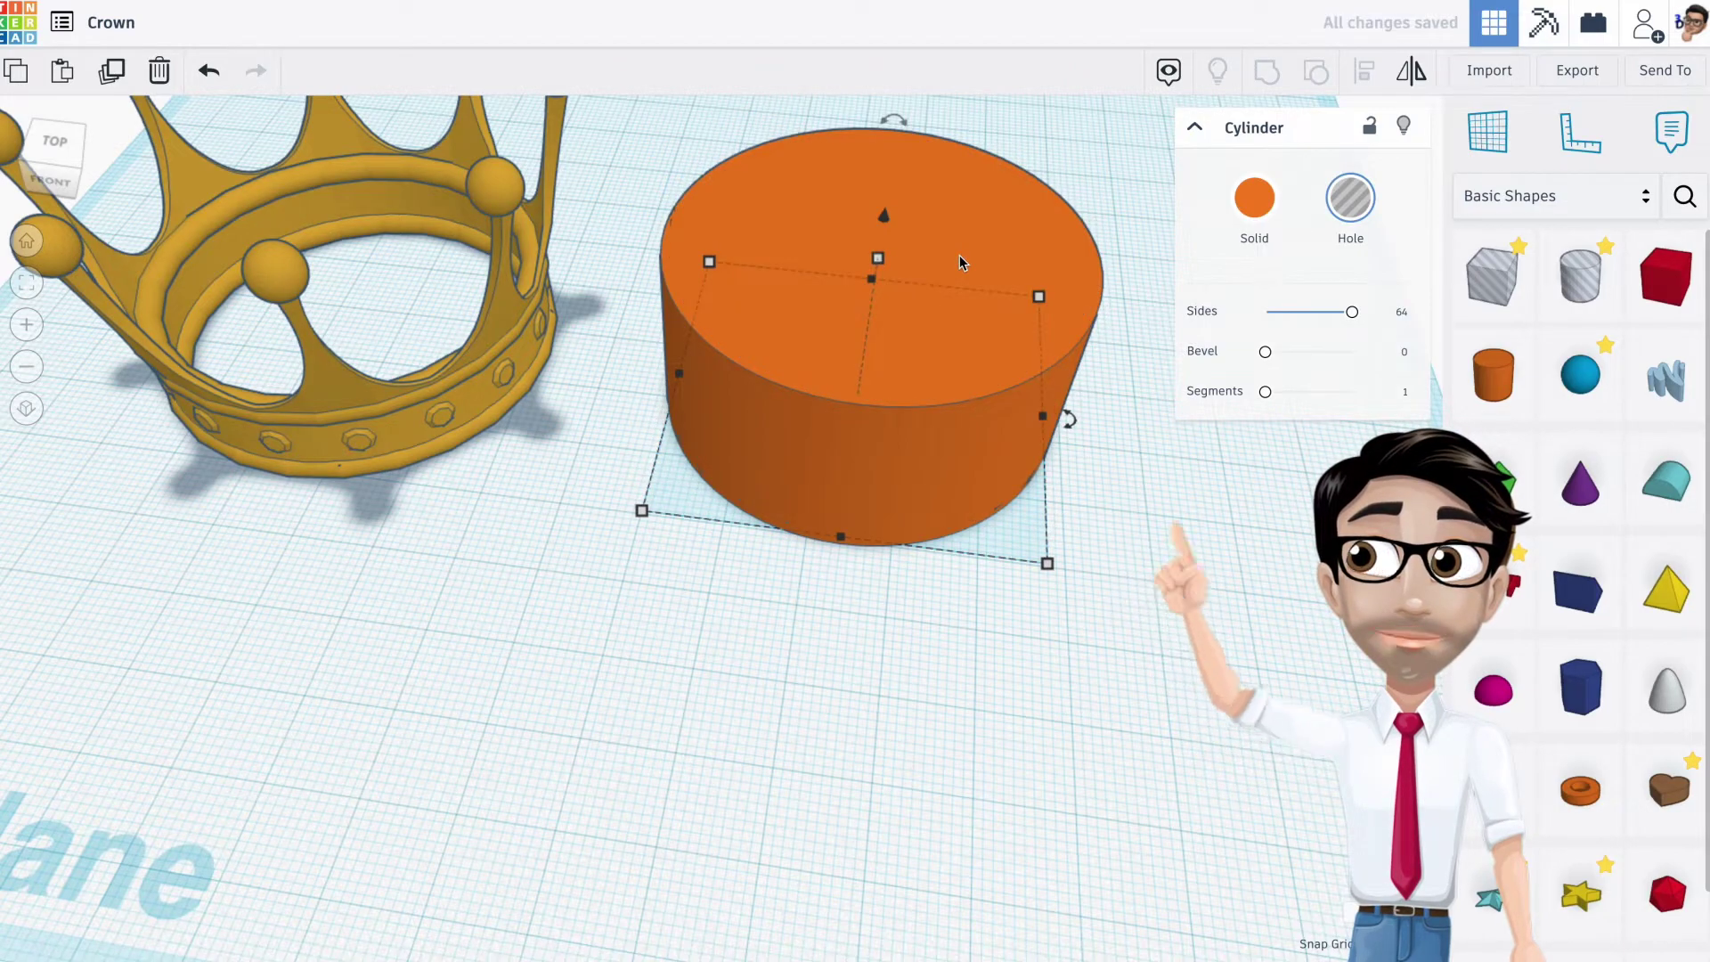
right_drag(906, 308, 910, 283)
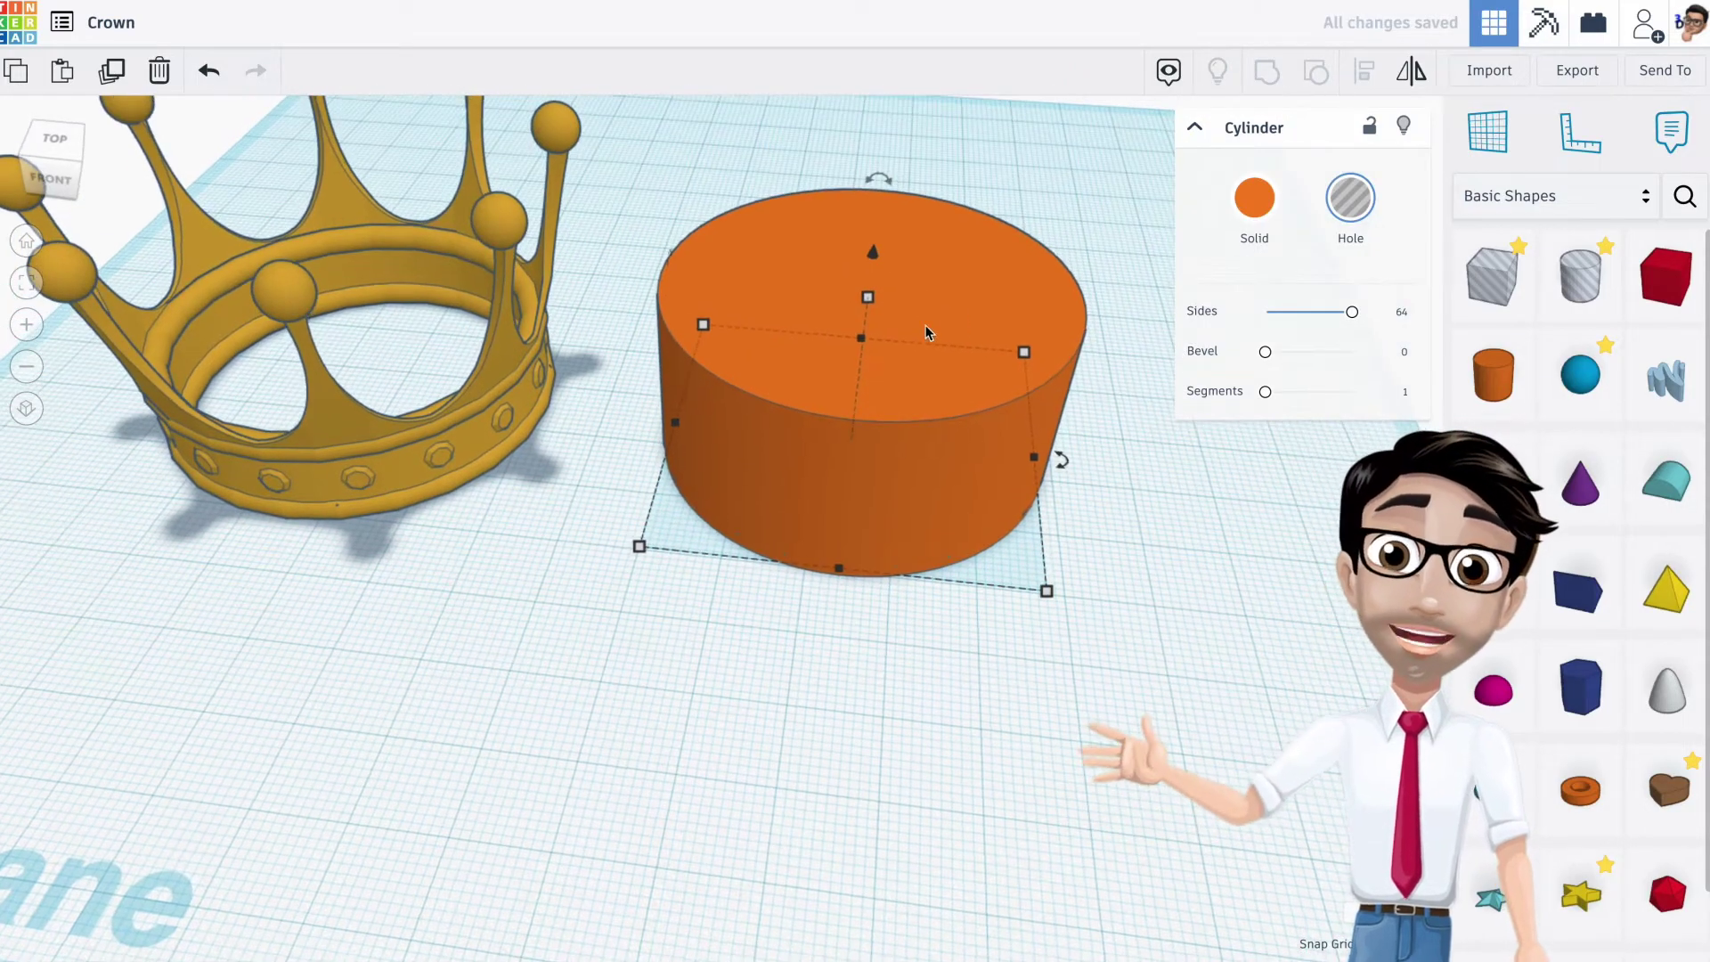
click(870, 301)
drag(869, 301, 871, 283)
Group the orange cylinder with the hole cylinder to cut a band open at both ends
drag(683, 179, 724, 231)
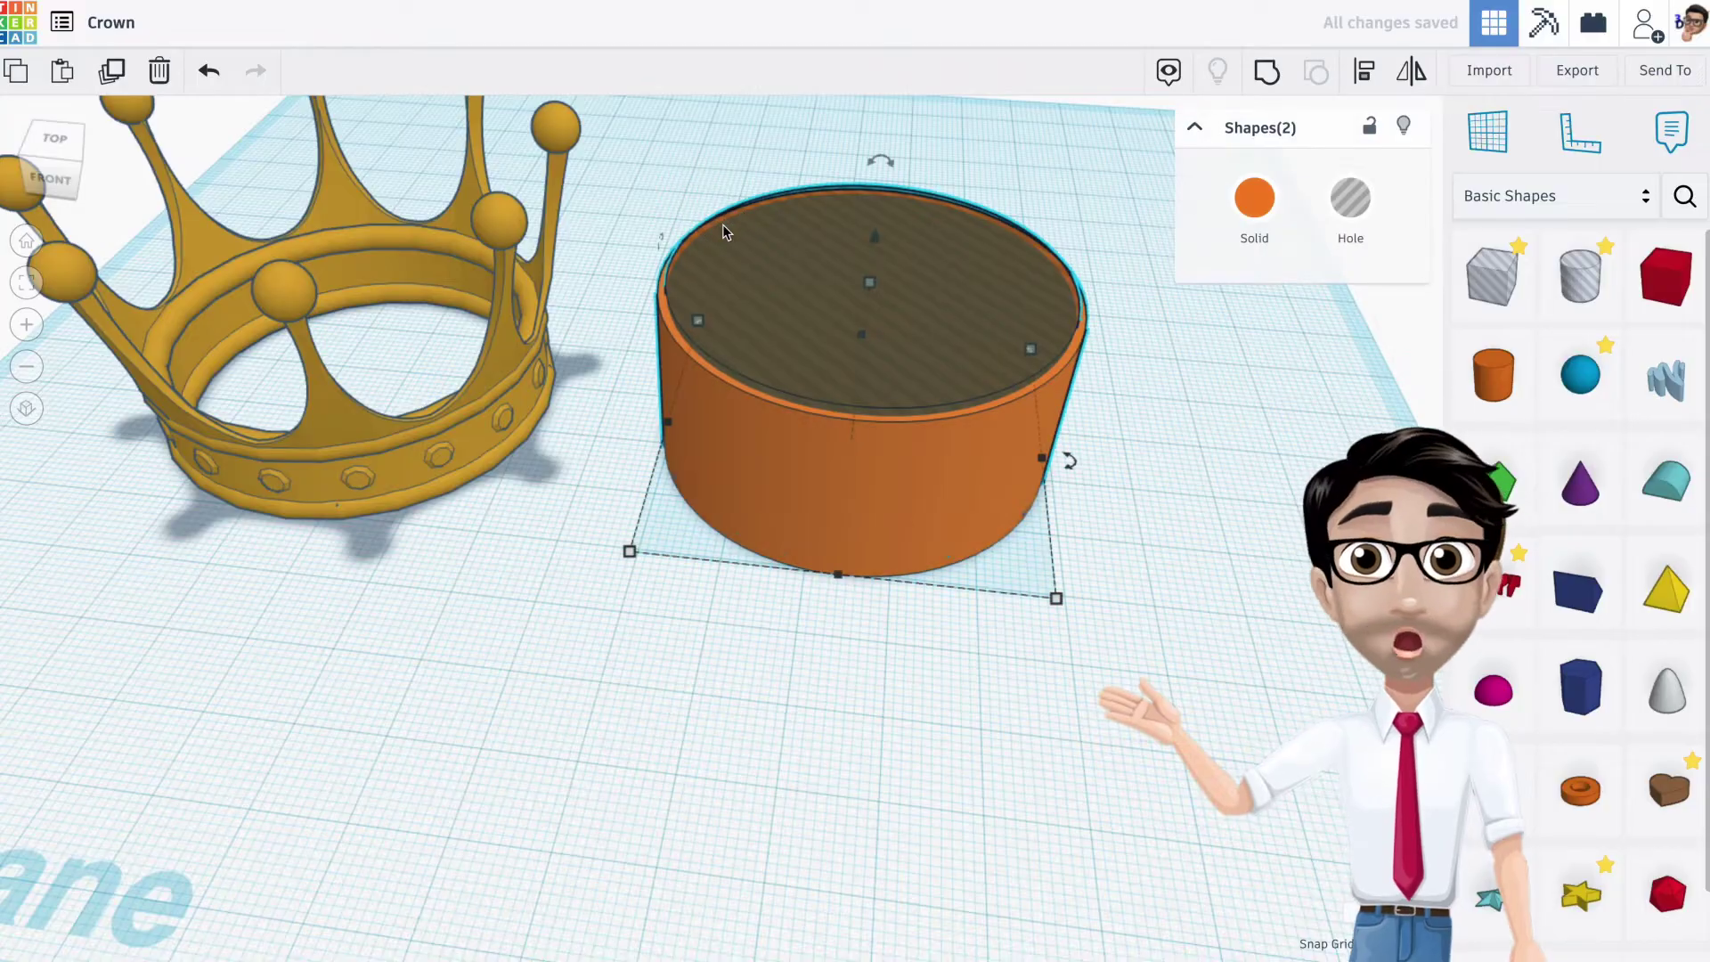
click(1266, 73)
mouse_move(1127, 244)
right_down()
mouse_move(1078, 360)
mouse_move(1118, 286)
mouse_move(1111, 264)
right_up()
right_drag(938, 307, 939, 411)
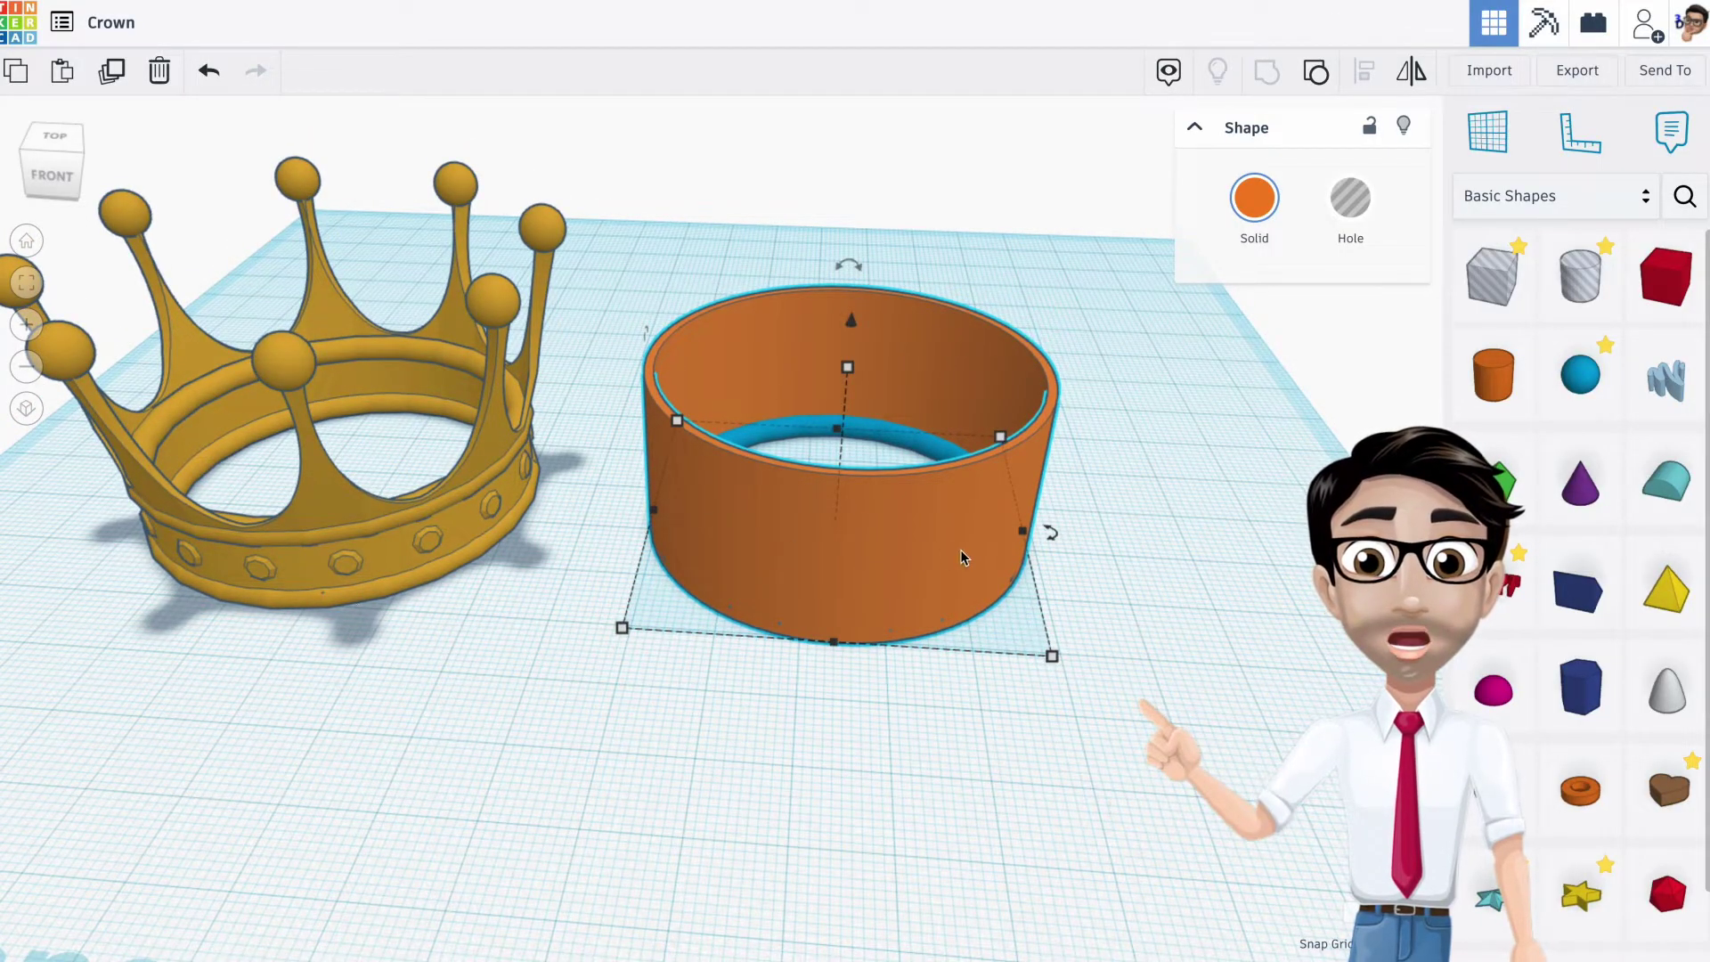
Reduce the orange band's height to roughly half, keeping its base at the blue ring
click(849, 371)
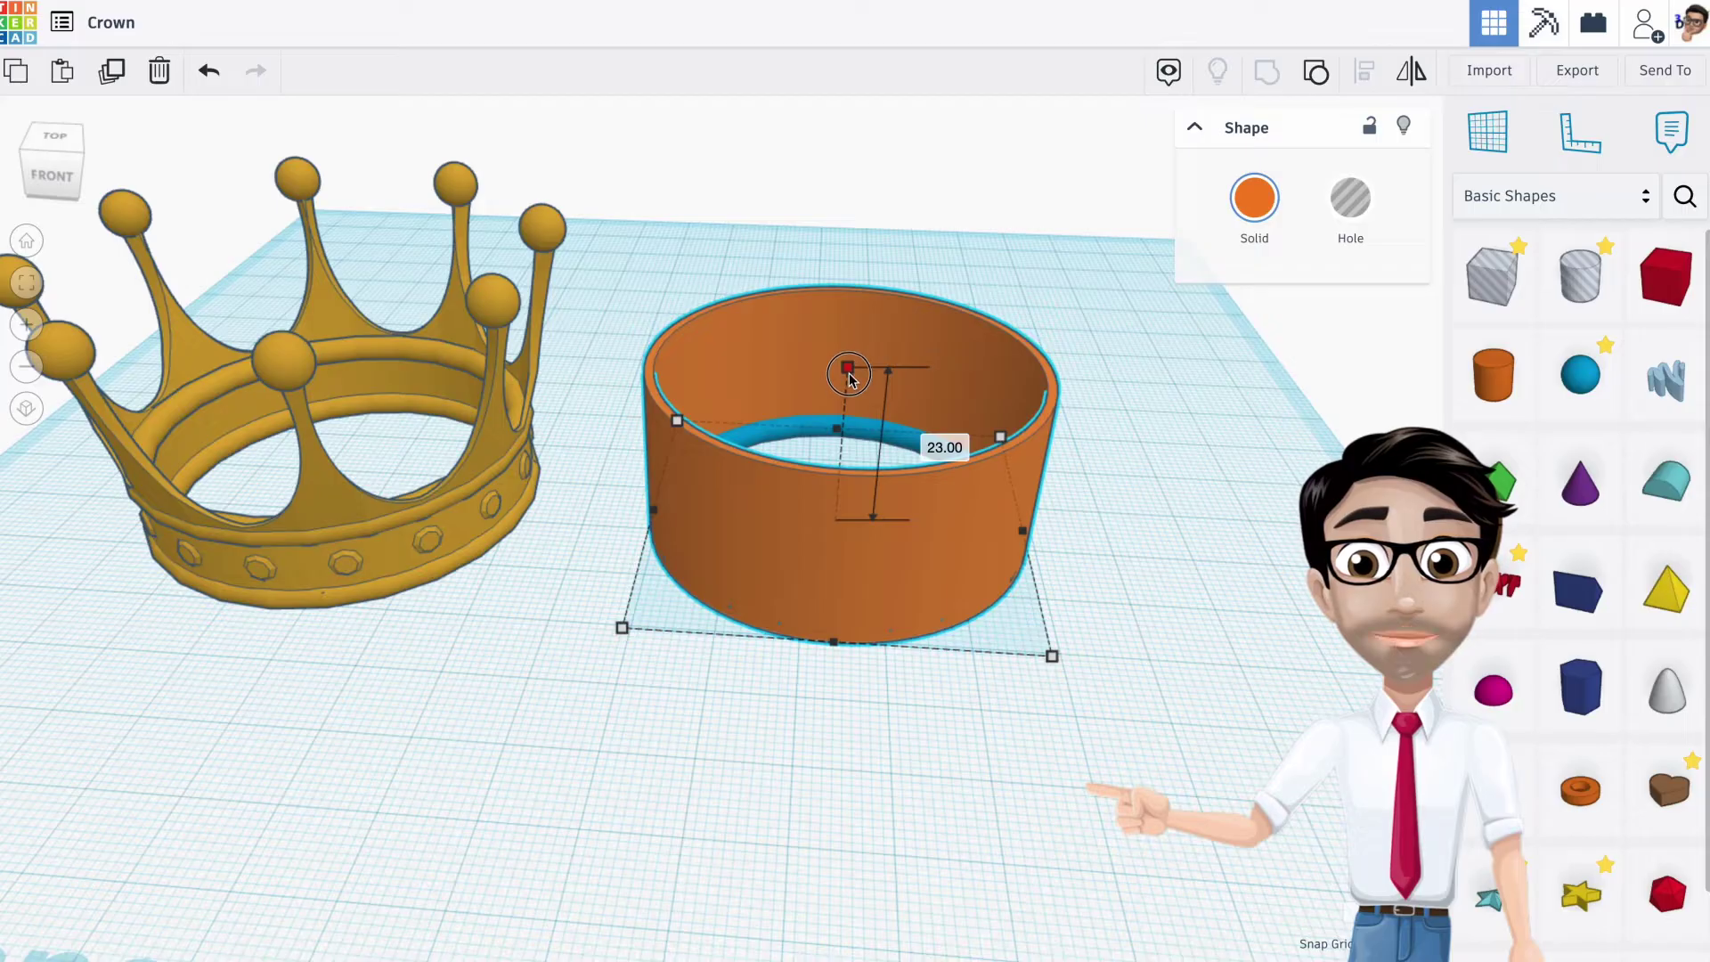
drag(851, 378, 852, 383)
right_drag(851, 494, 853, 408)
click(1056, 523)
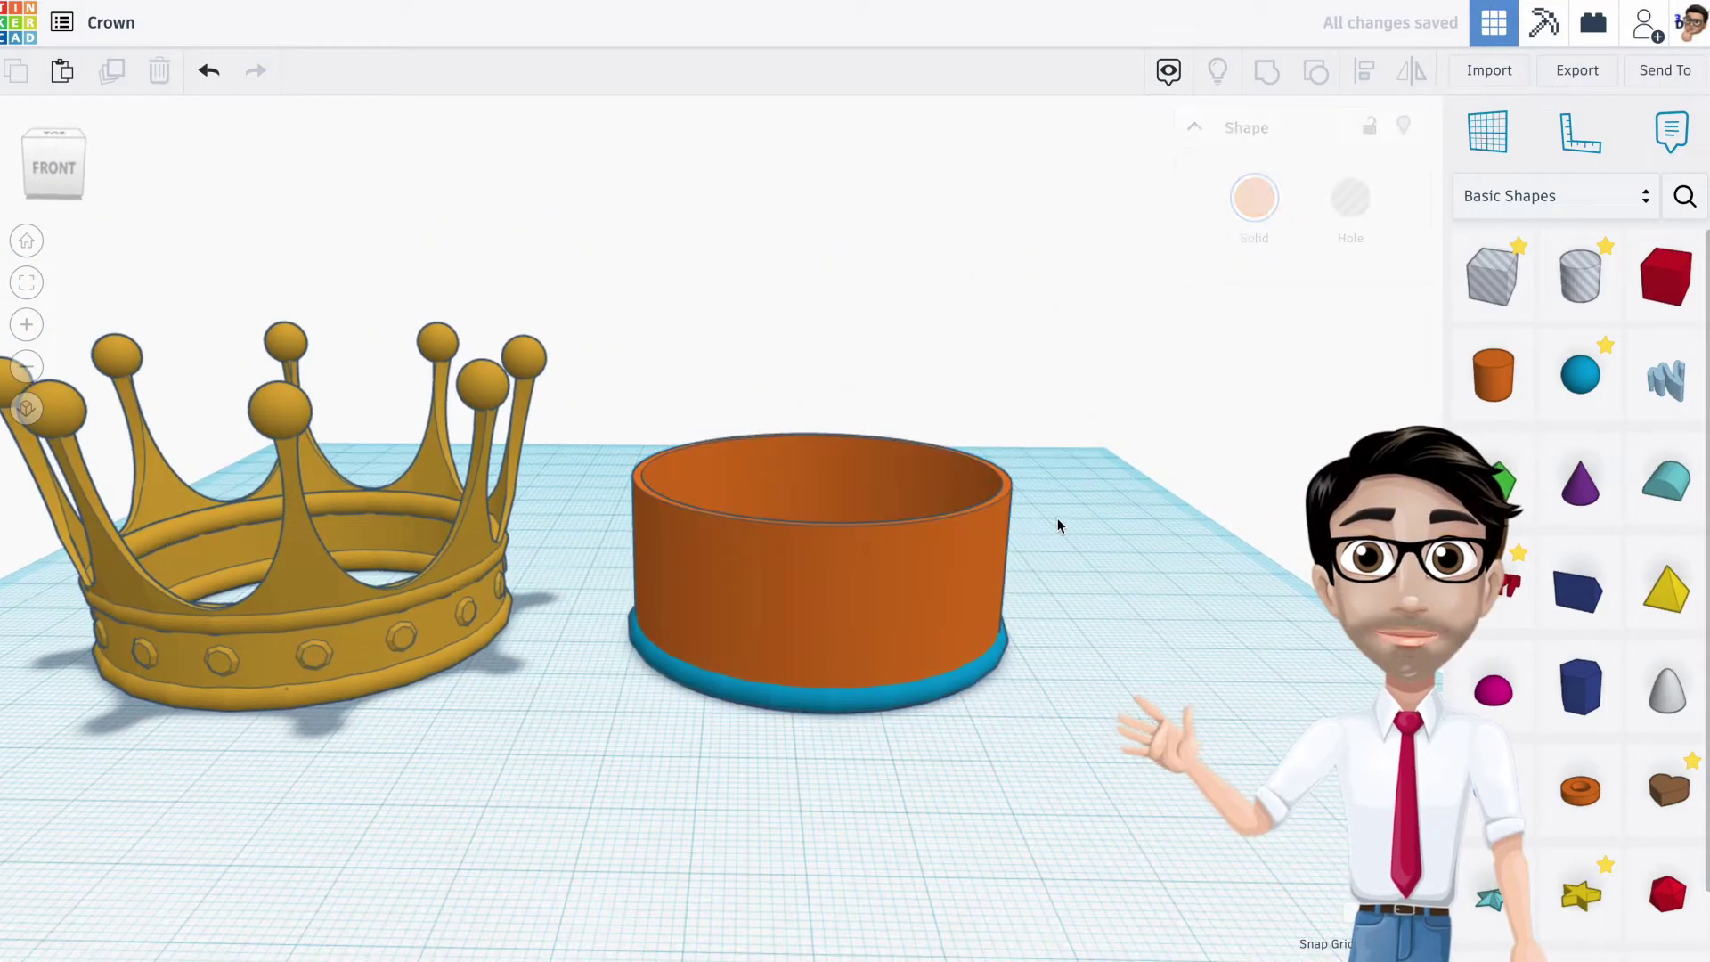
click(808, 571)
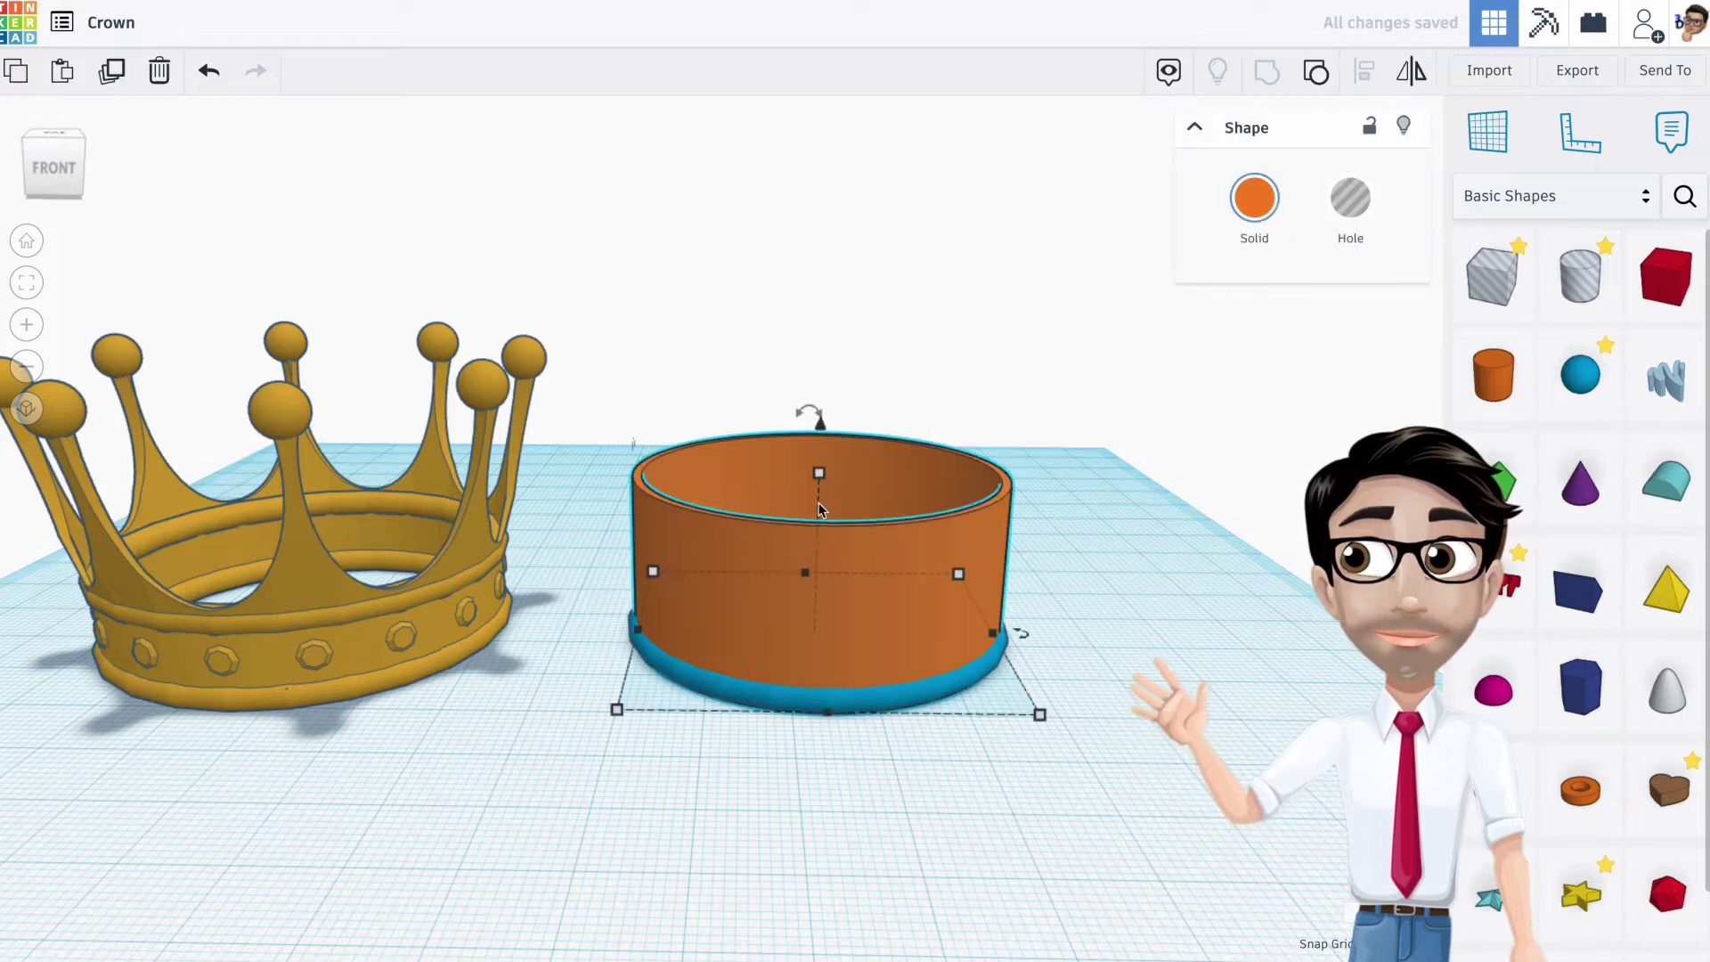
drag(821, 490, 817, 570)
Duplicate the blue ring and lift the copy to the upper edge of the orange band
click(684, 673)
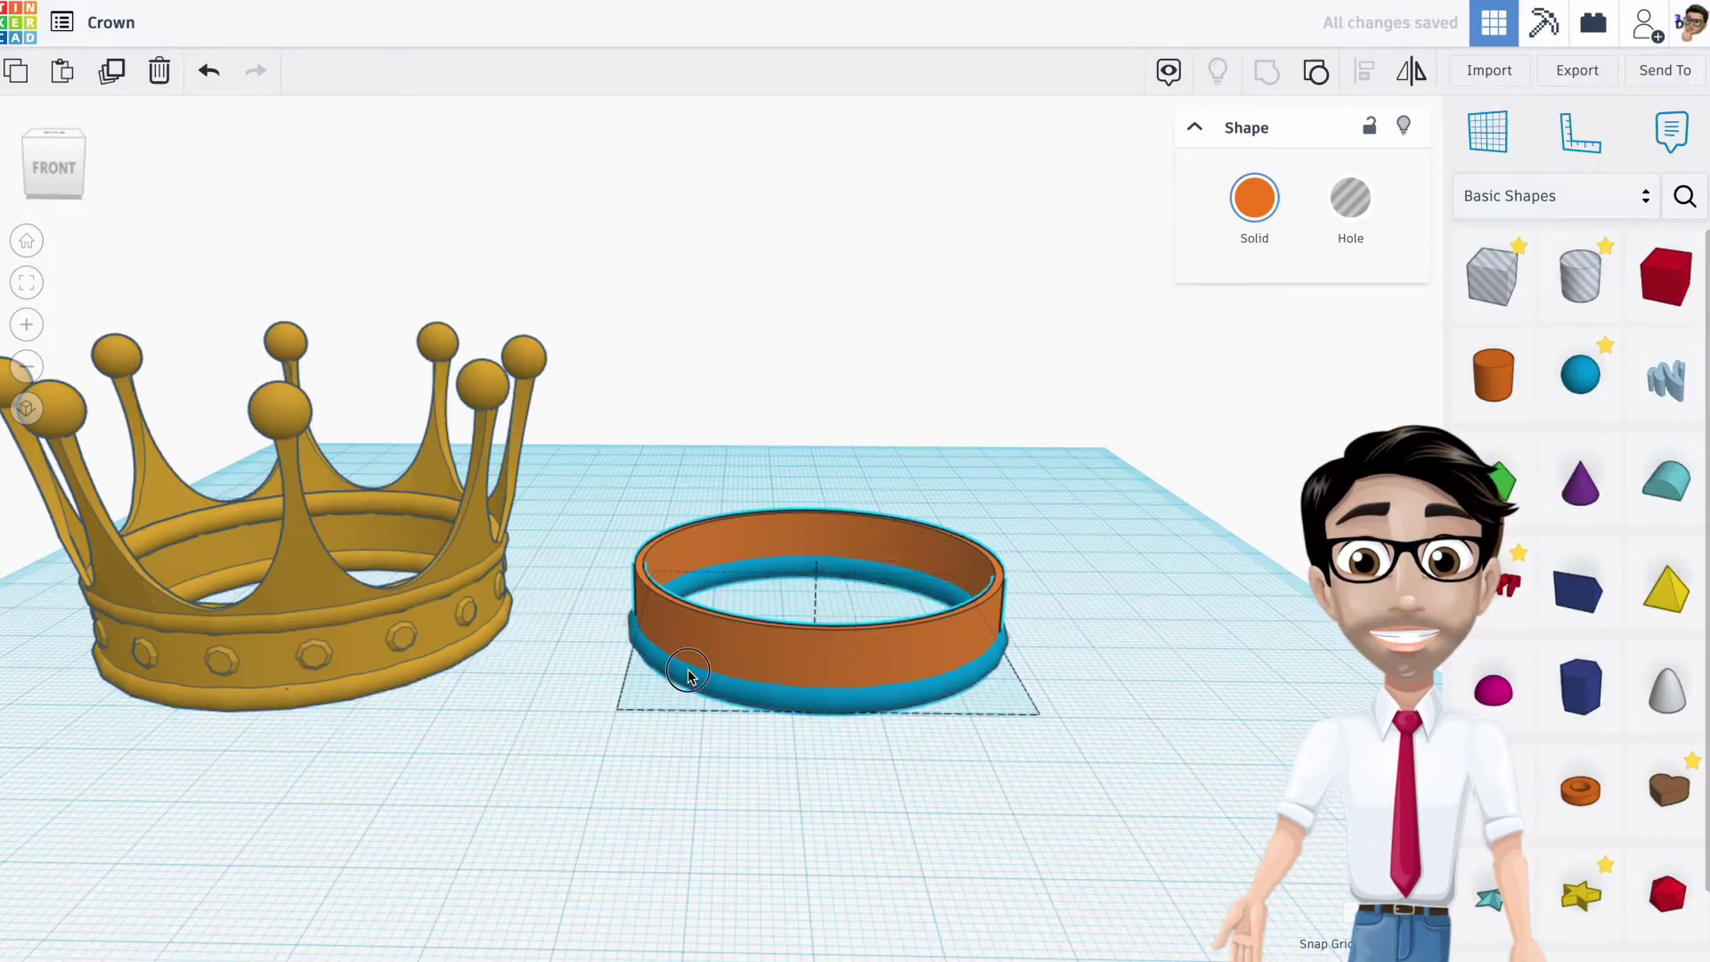
click(582, 648)
click(649, 657)
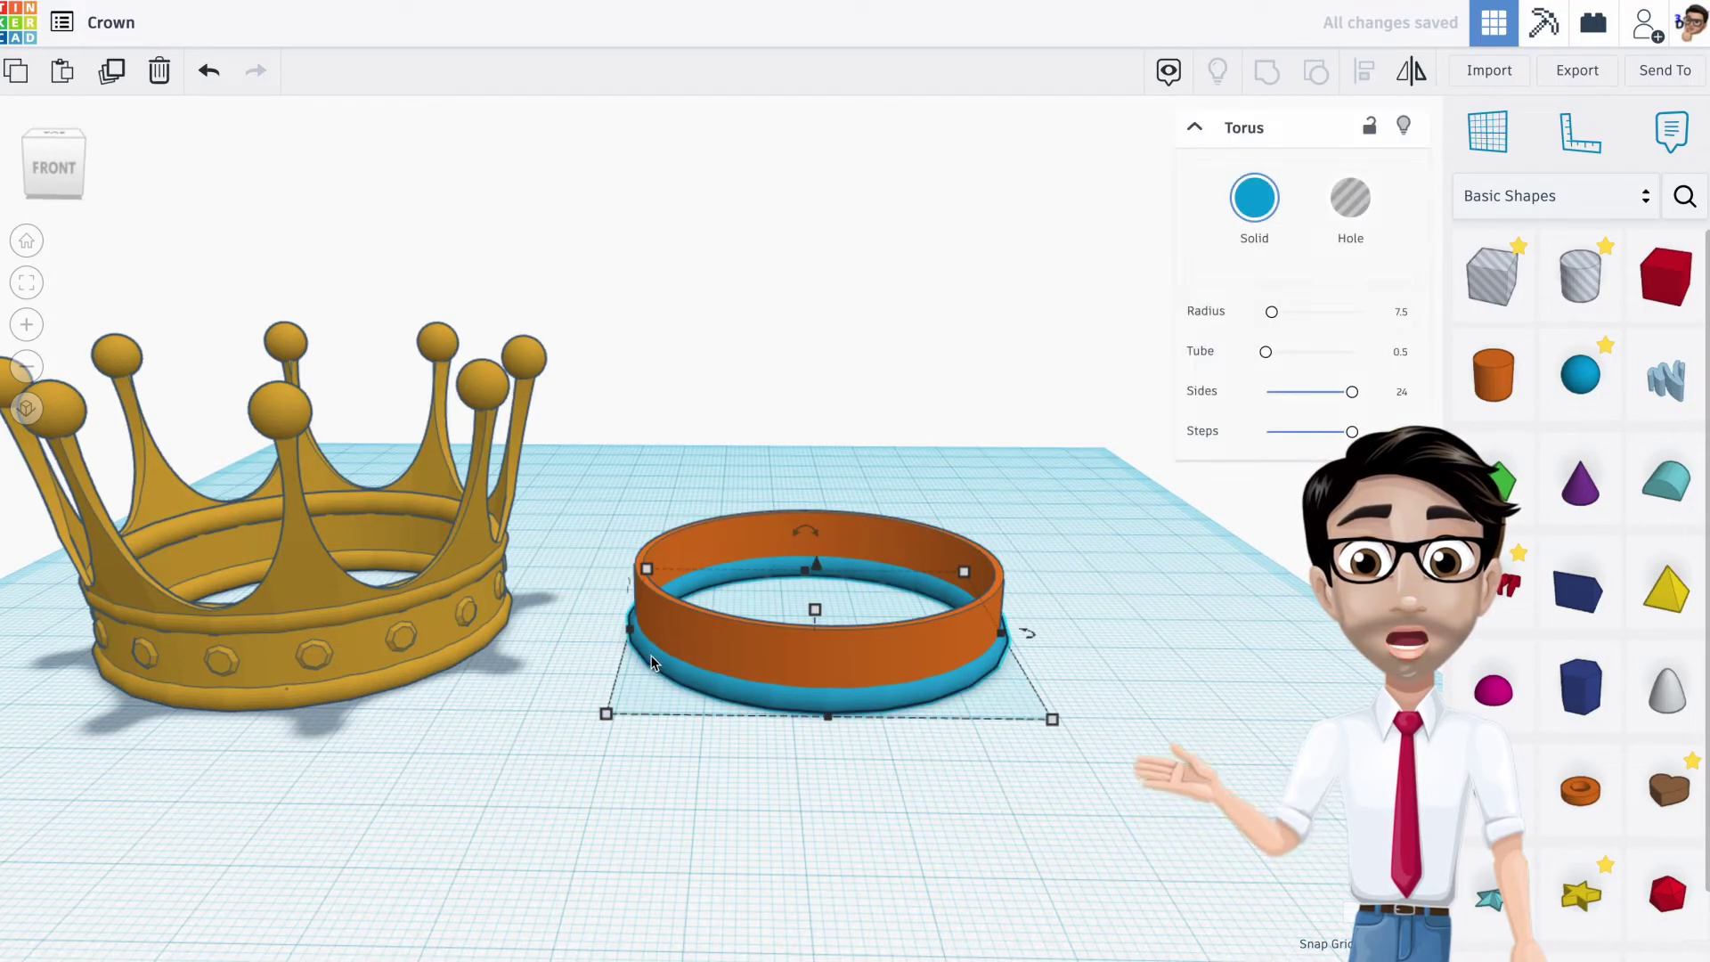
drag(814, 564, 817, 513)
right_drag(817, 513, 804, 424)
scroll(836, 420, up, 6)
scroll(809, 447, down, 6)
right_drag(809, 452, 770, 470)
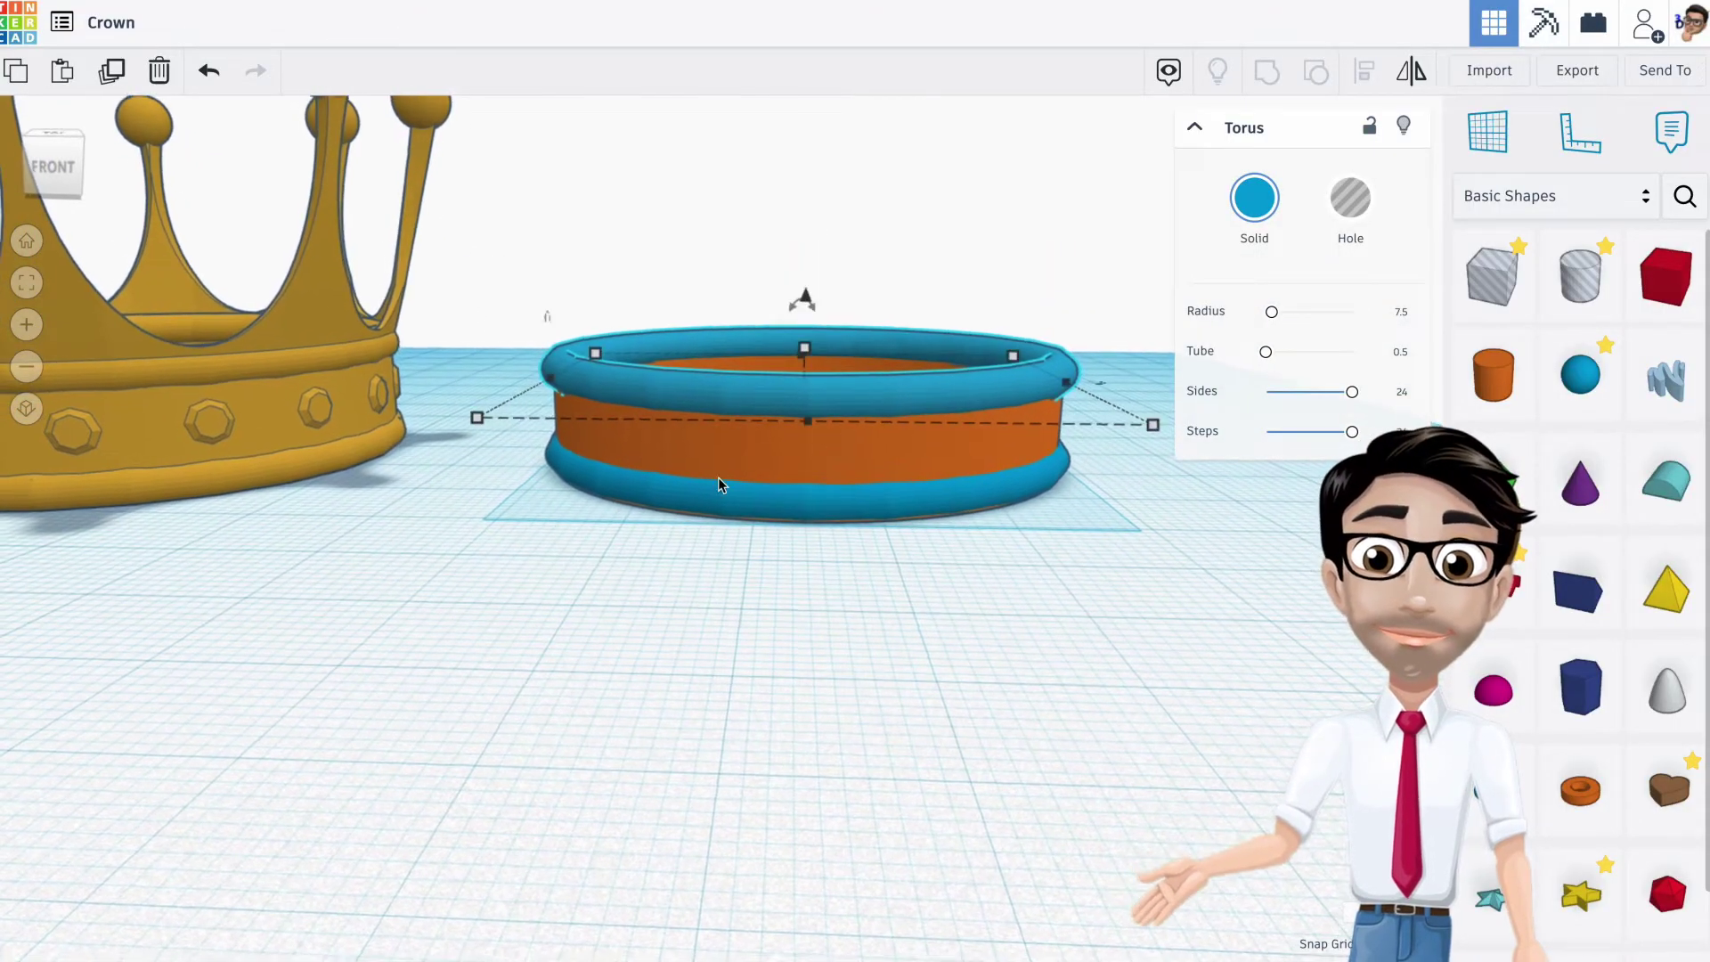
click(645, 524)
middle_drag(758, 500, 816, 524)
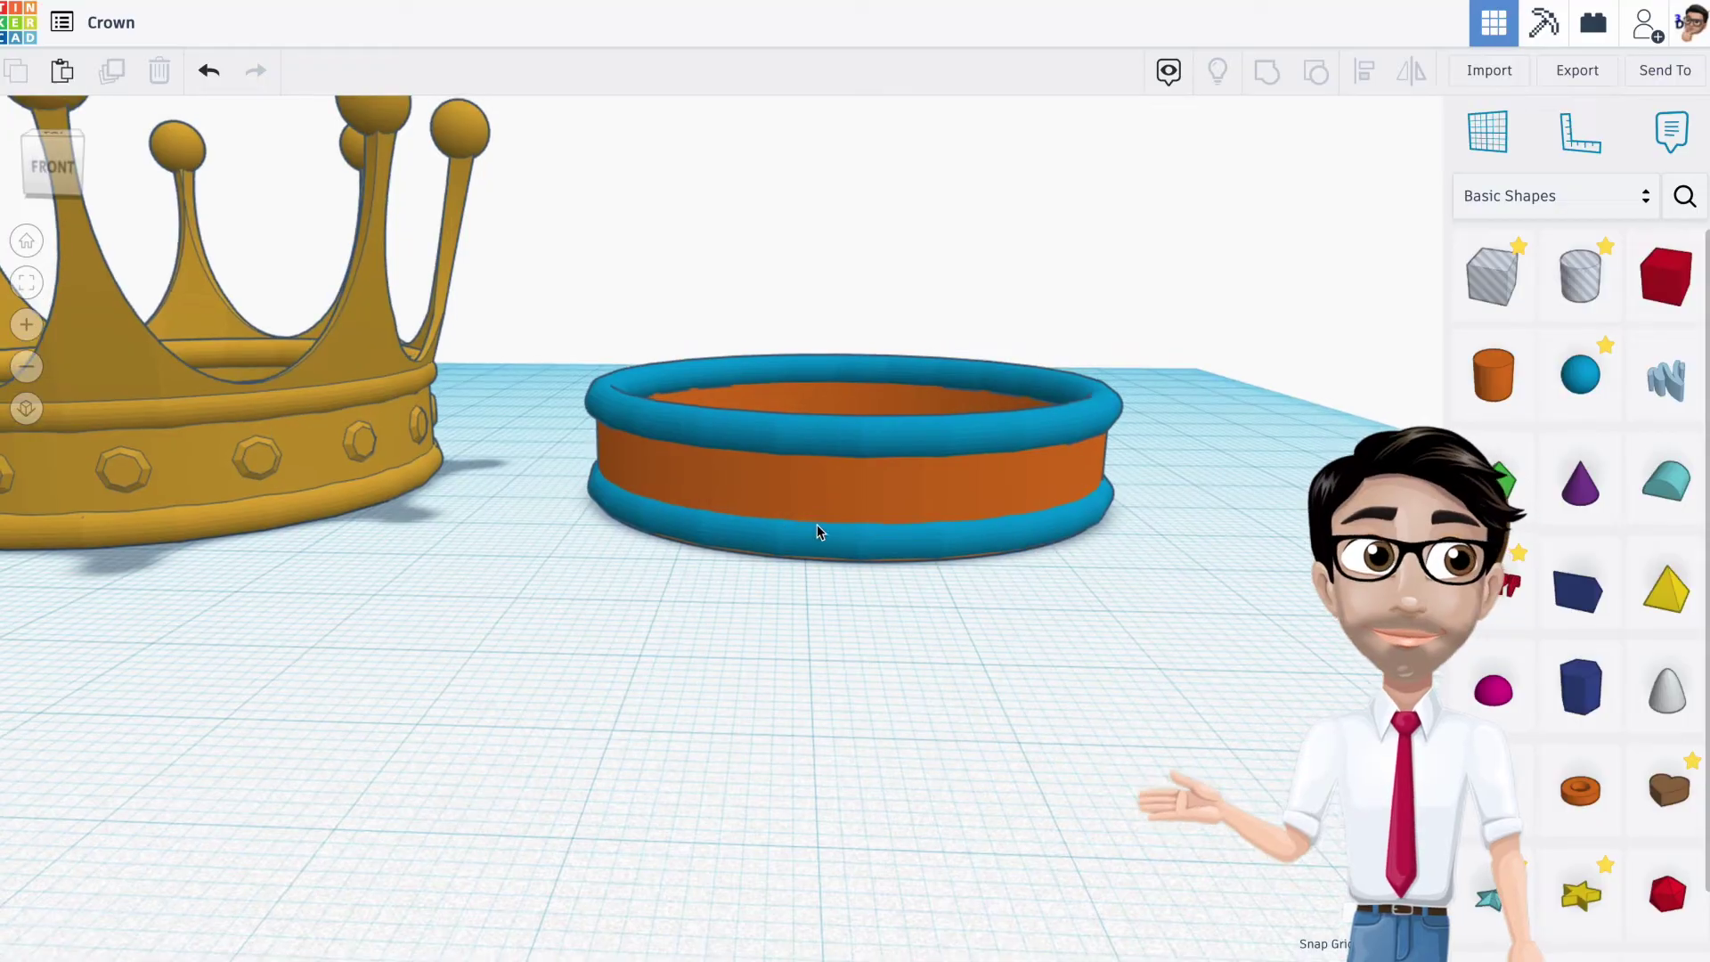
Search the community shapes for "diamond" and place the first turquoise diamond in front of the band
click(1685, 196)
text(diamon)
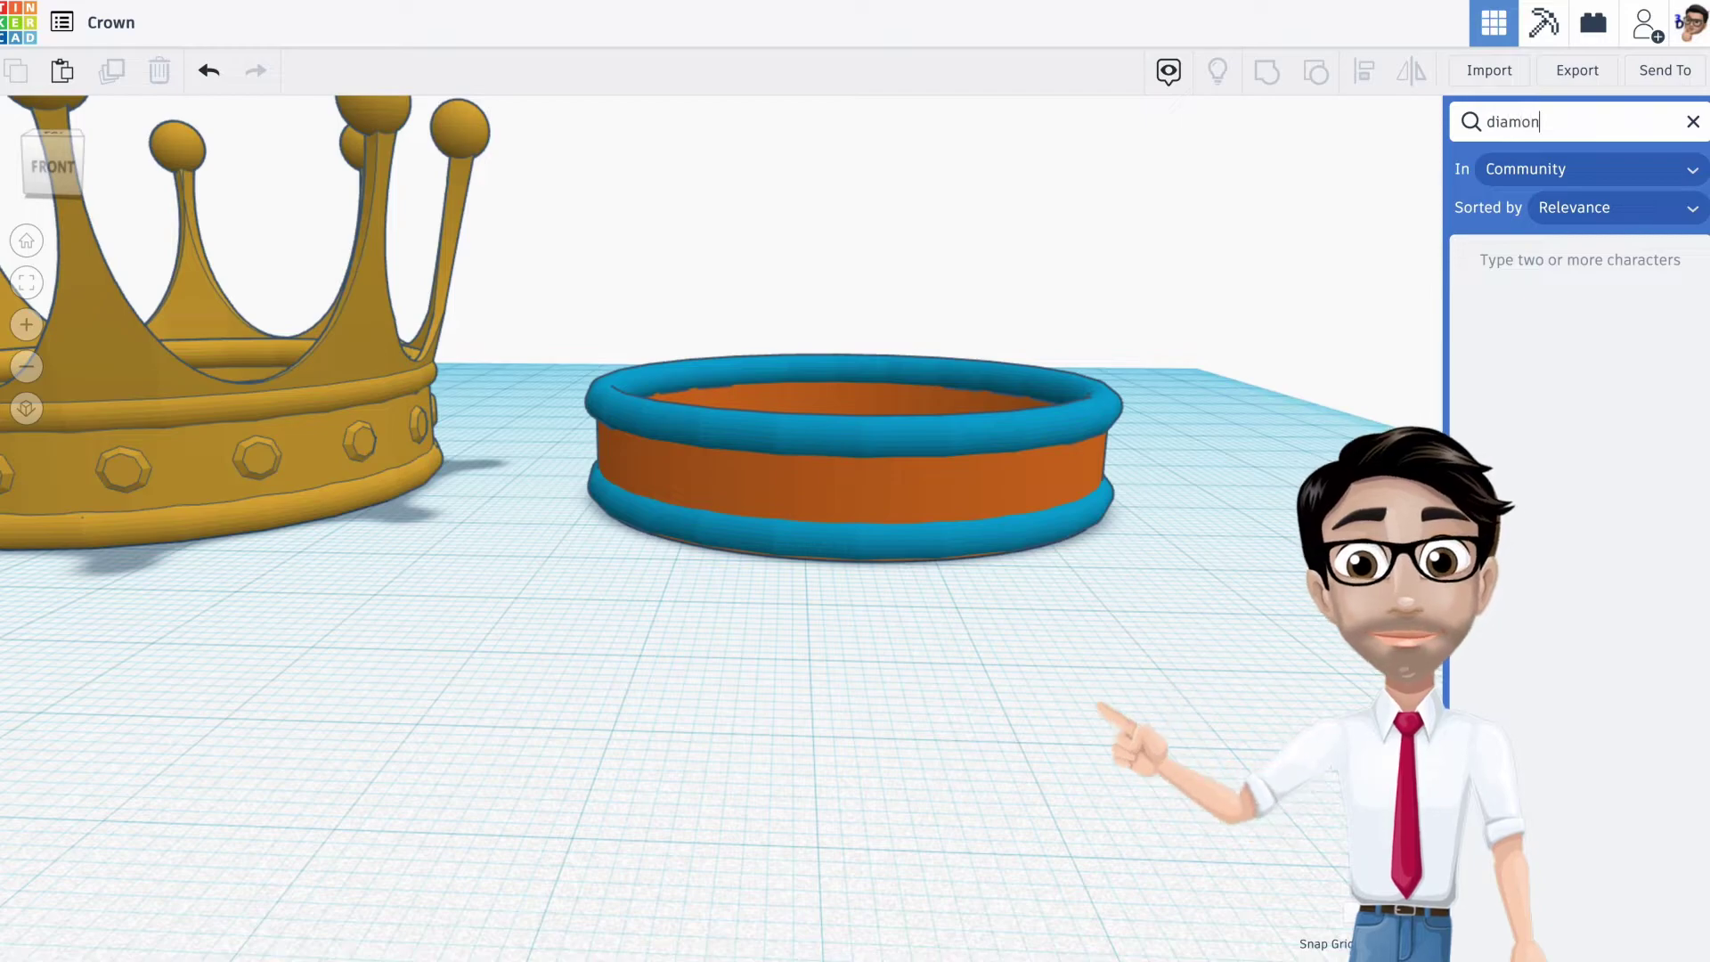
text(d)
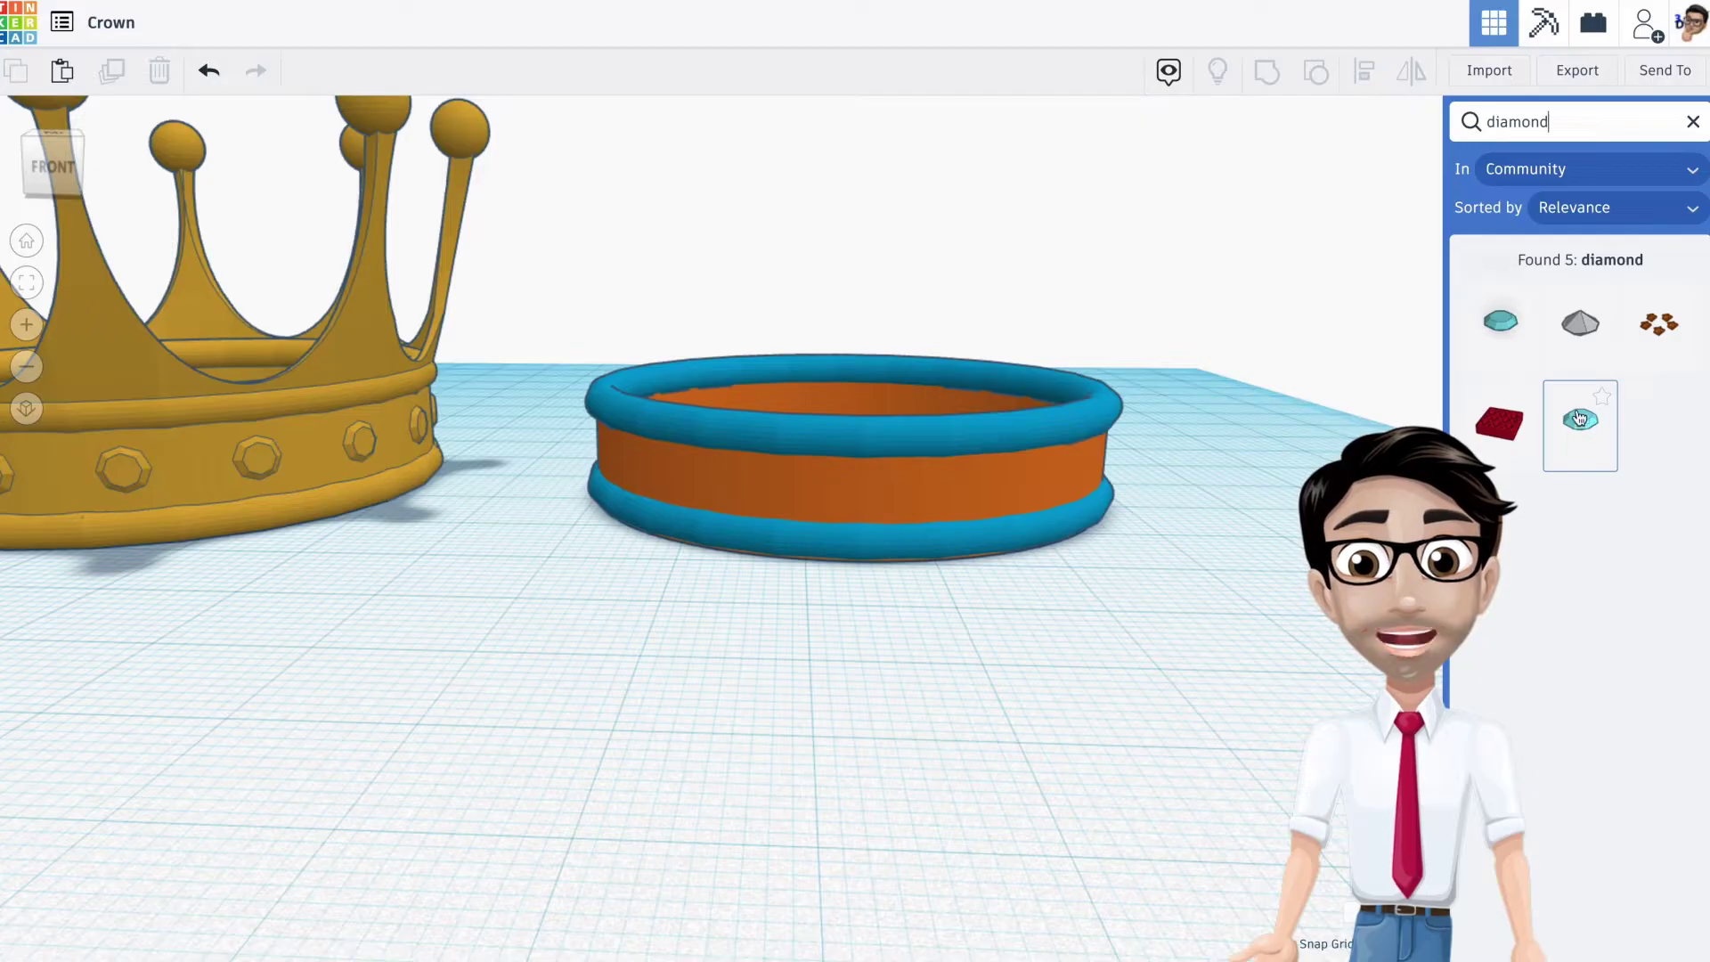
click(1501, 321)
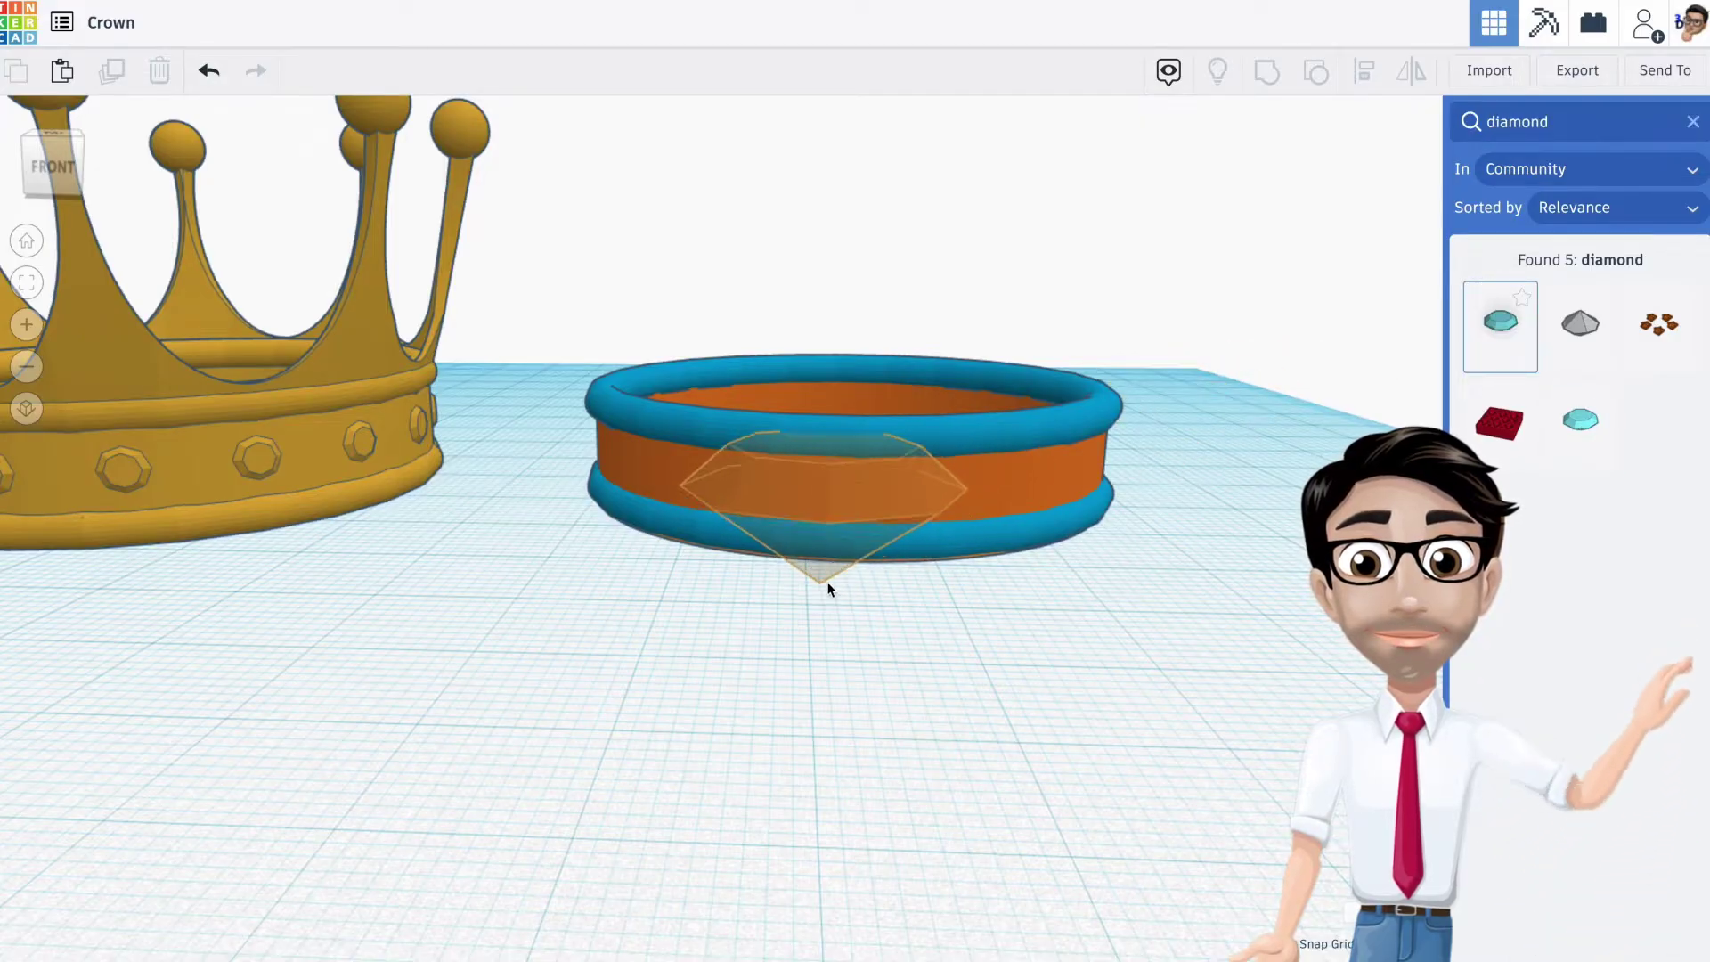
click(827, 581)
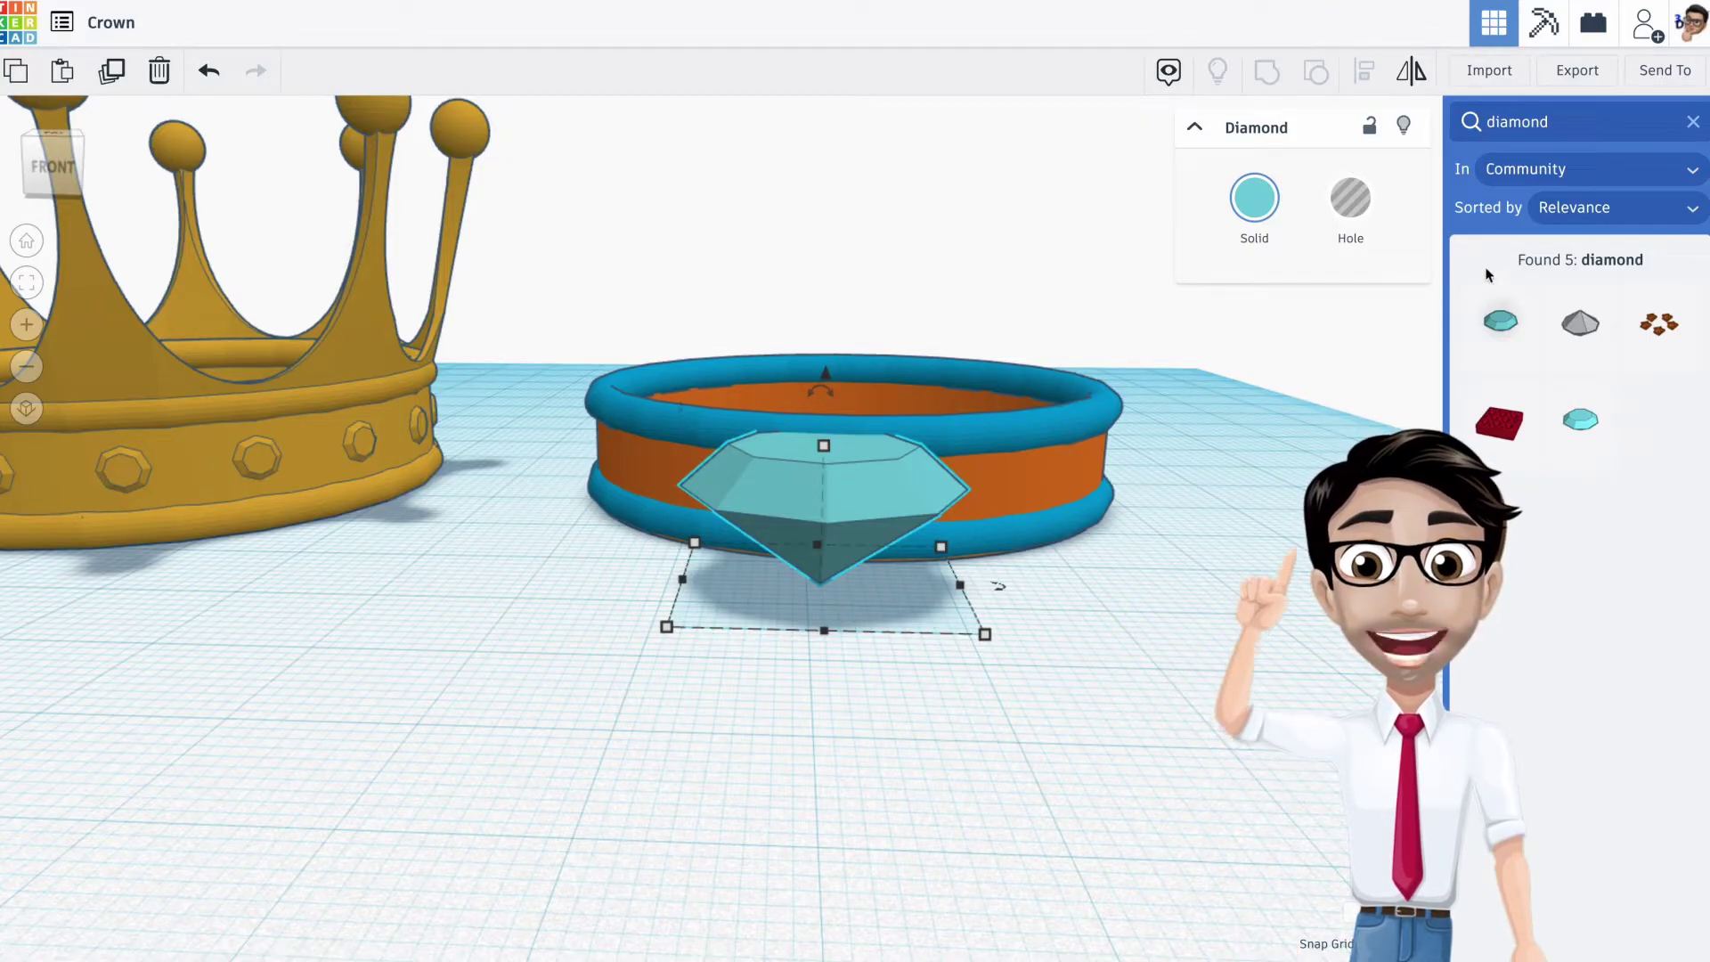
click(1693, 121)
Cut off the diamond's lower point by grouping it with a 4 mm high hole box placed around the tip
drag(1493, 275, 820, 590)
drag(828, 299, 830, 528)
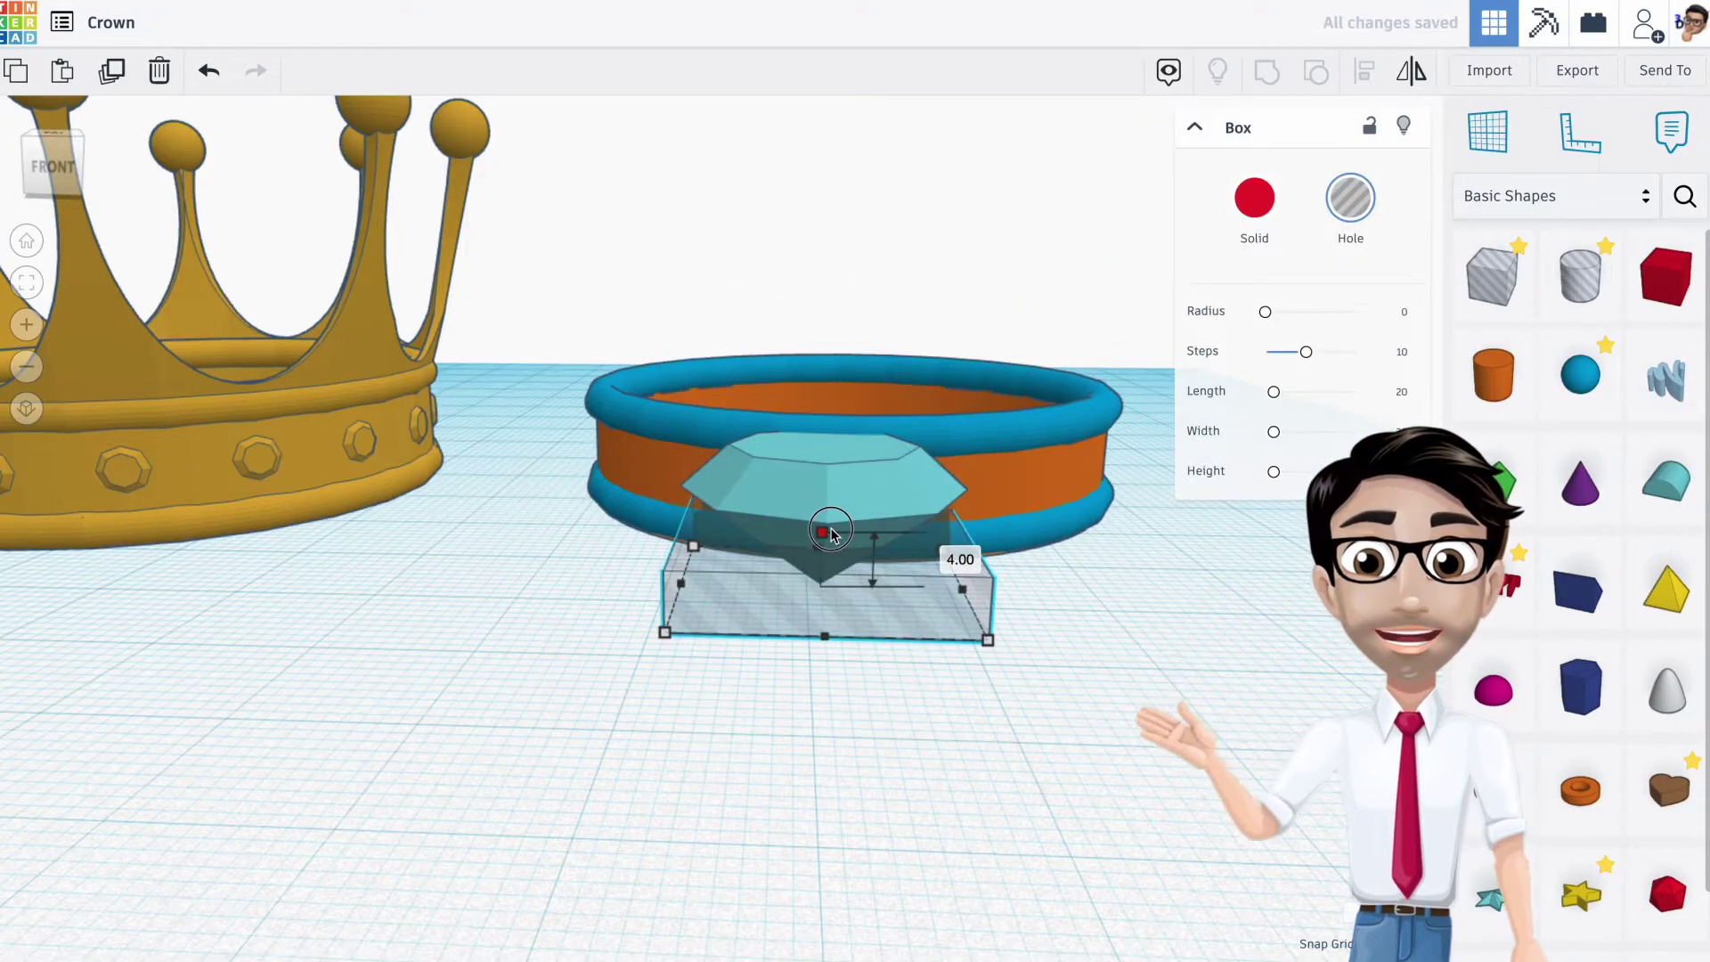
right_drag(821, 547, 838, 497)
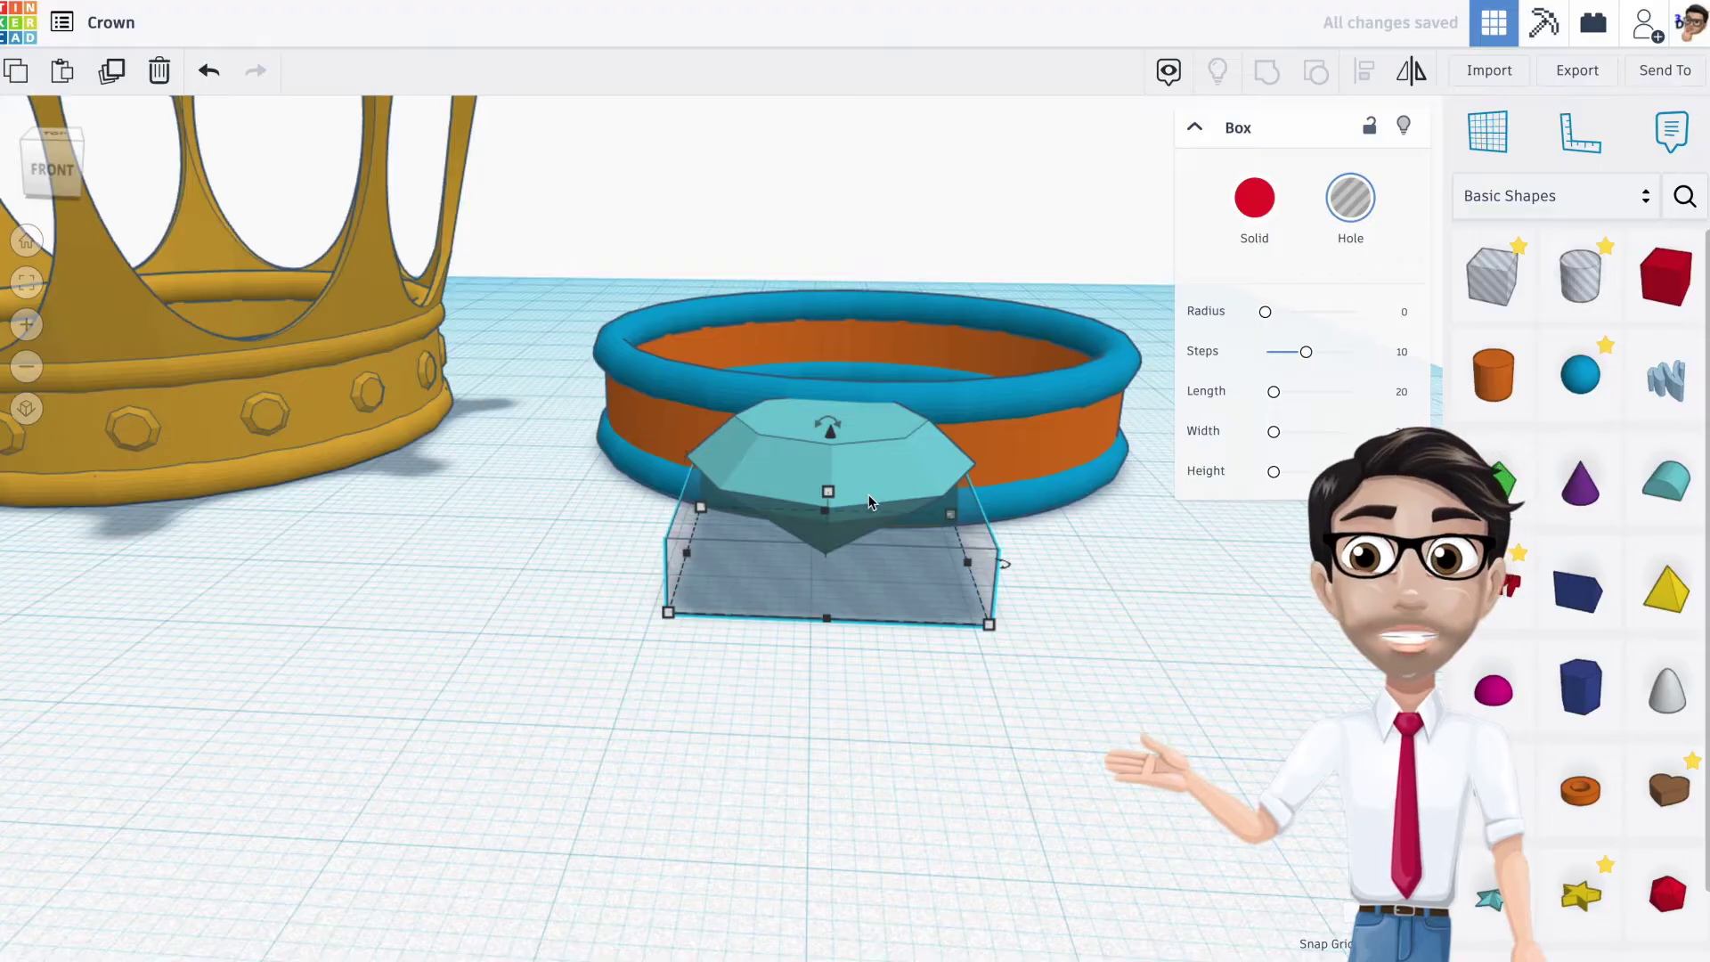
shift+click(867, 467)
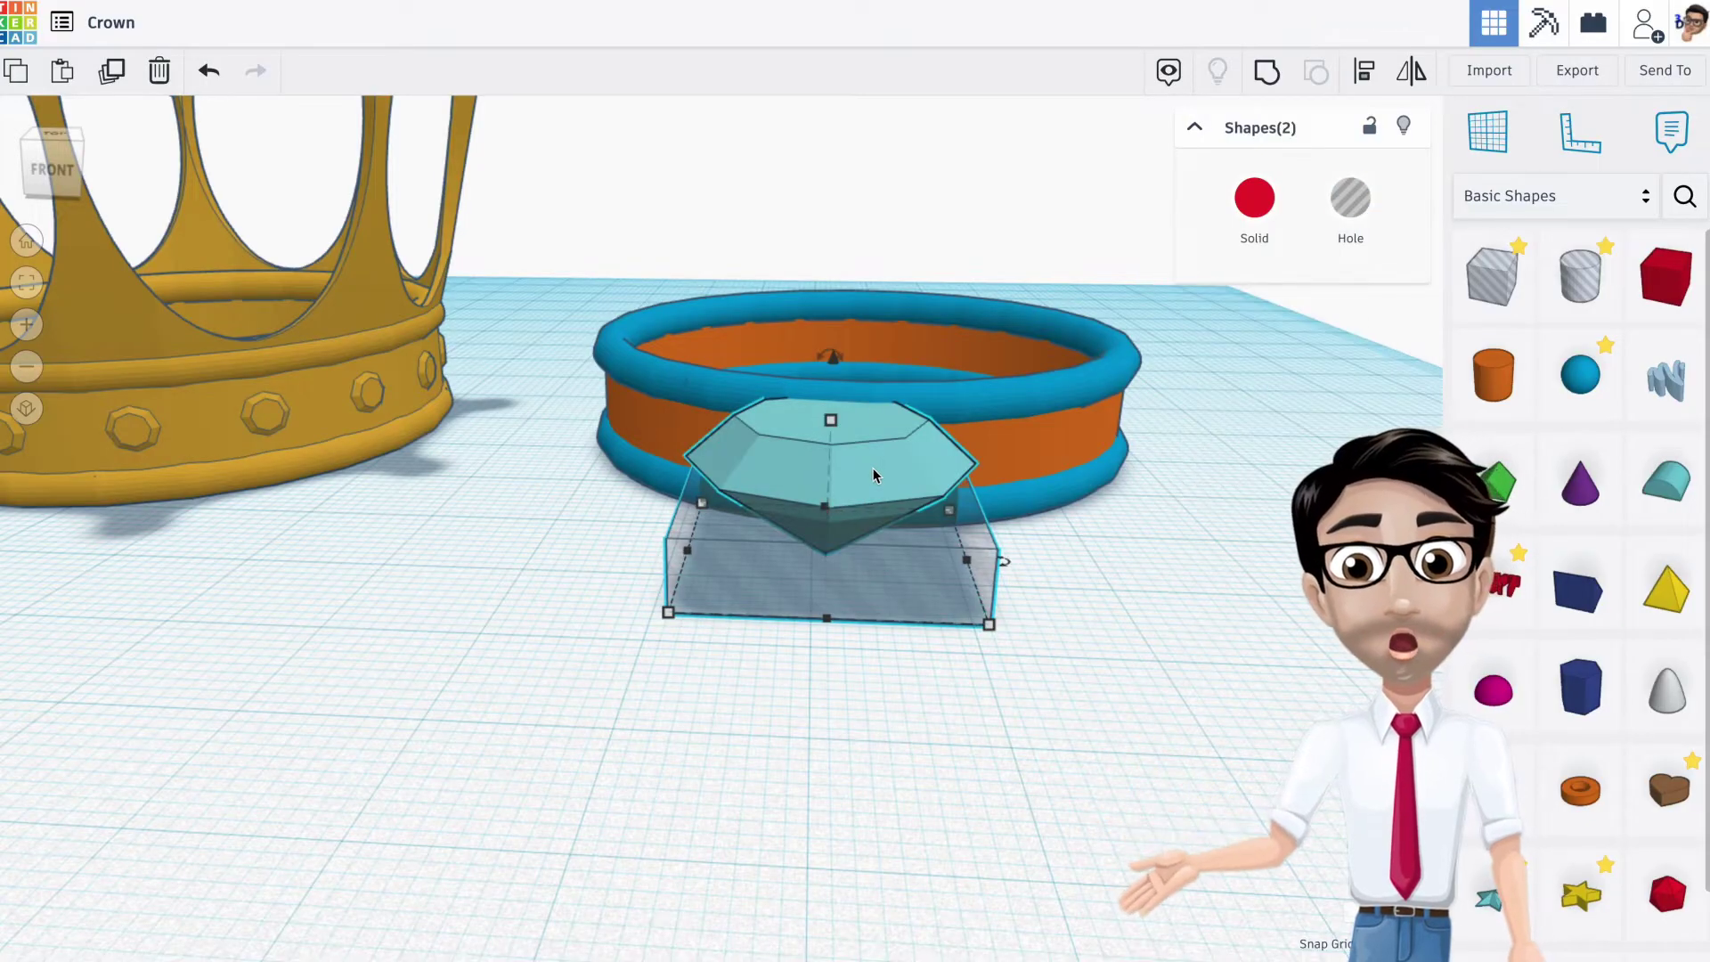
click(1267, 71)
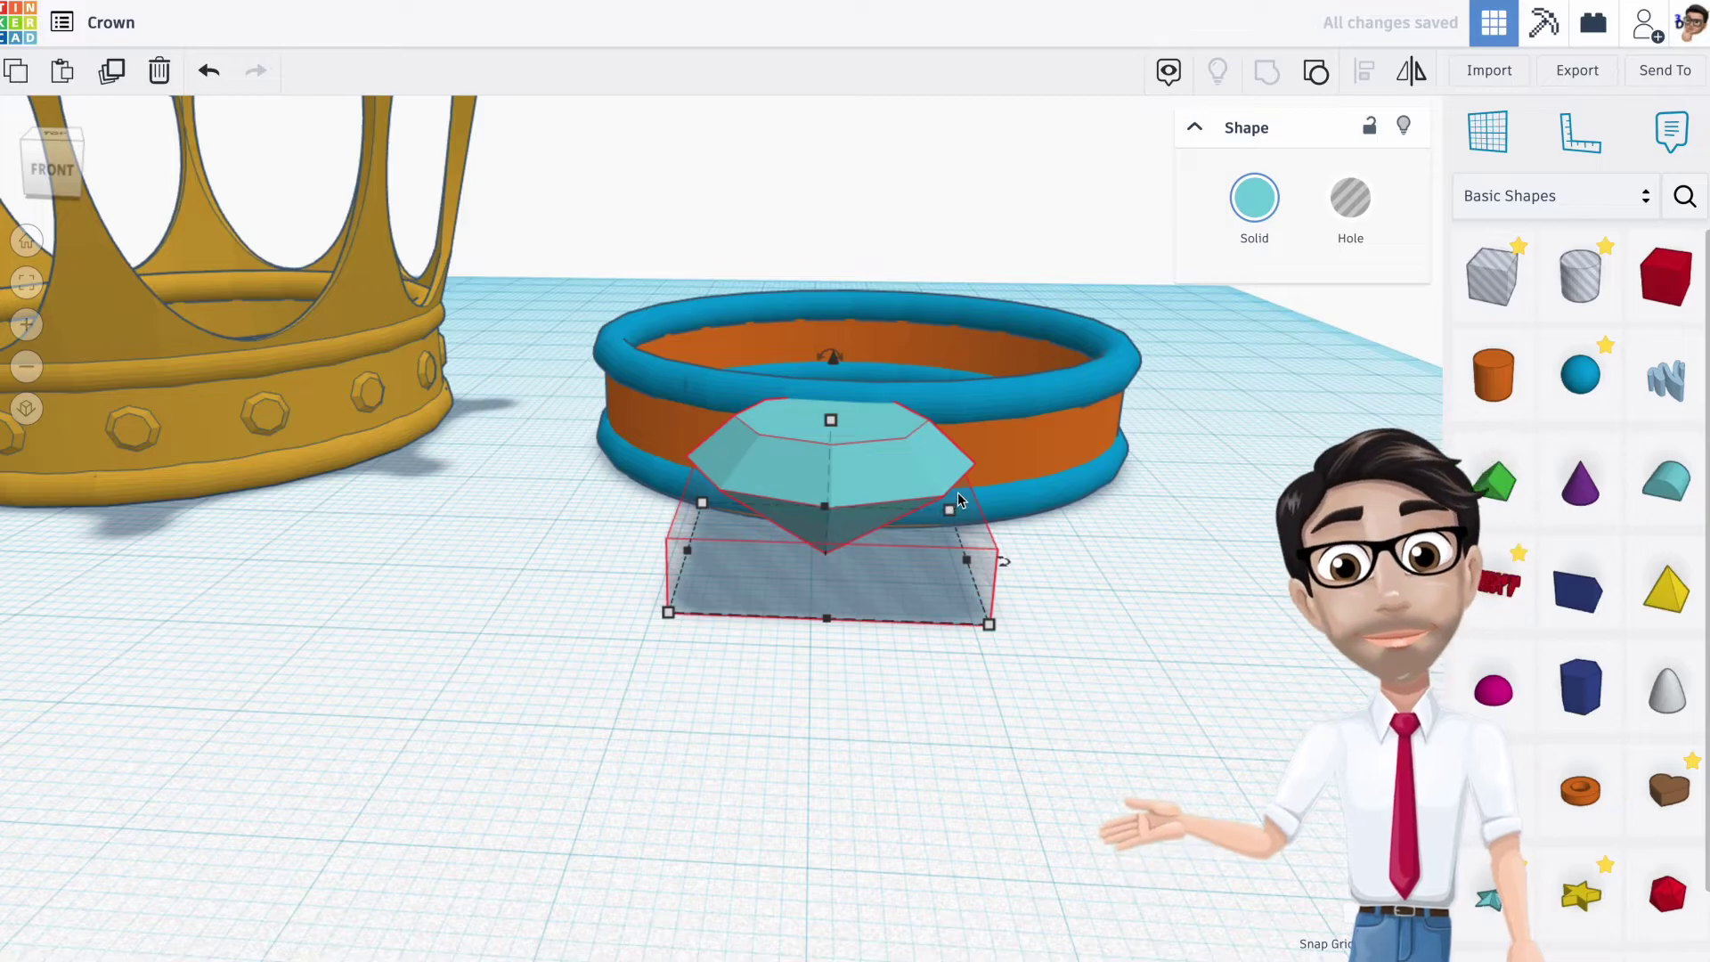
Rotate the cut diamond upright so its flat faceted top faces the front
right_drag(977, 496, 684, 478)
scroll(1015, 566, up, 5)
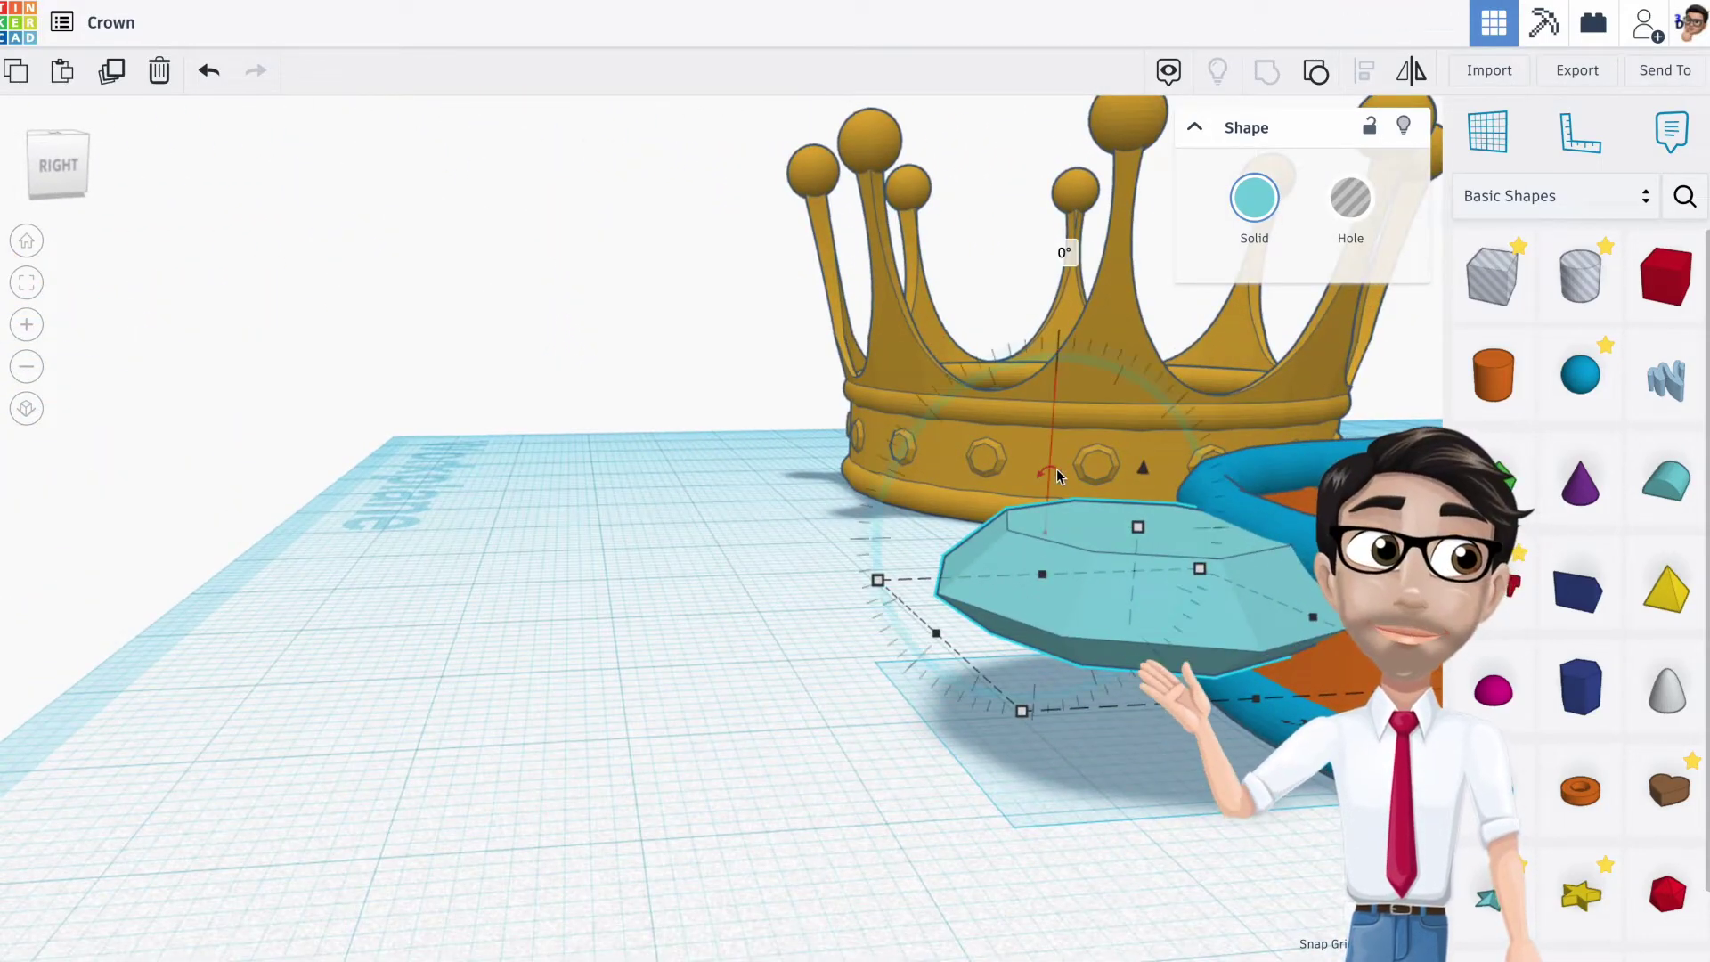
drag(1049, 472, 975, 540)
right_drag(962, 555, 1354, 539)
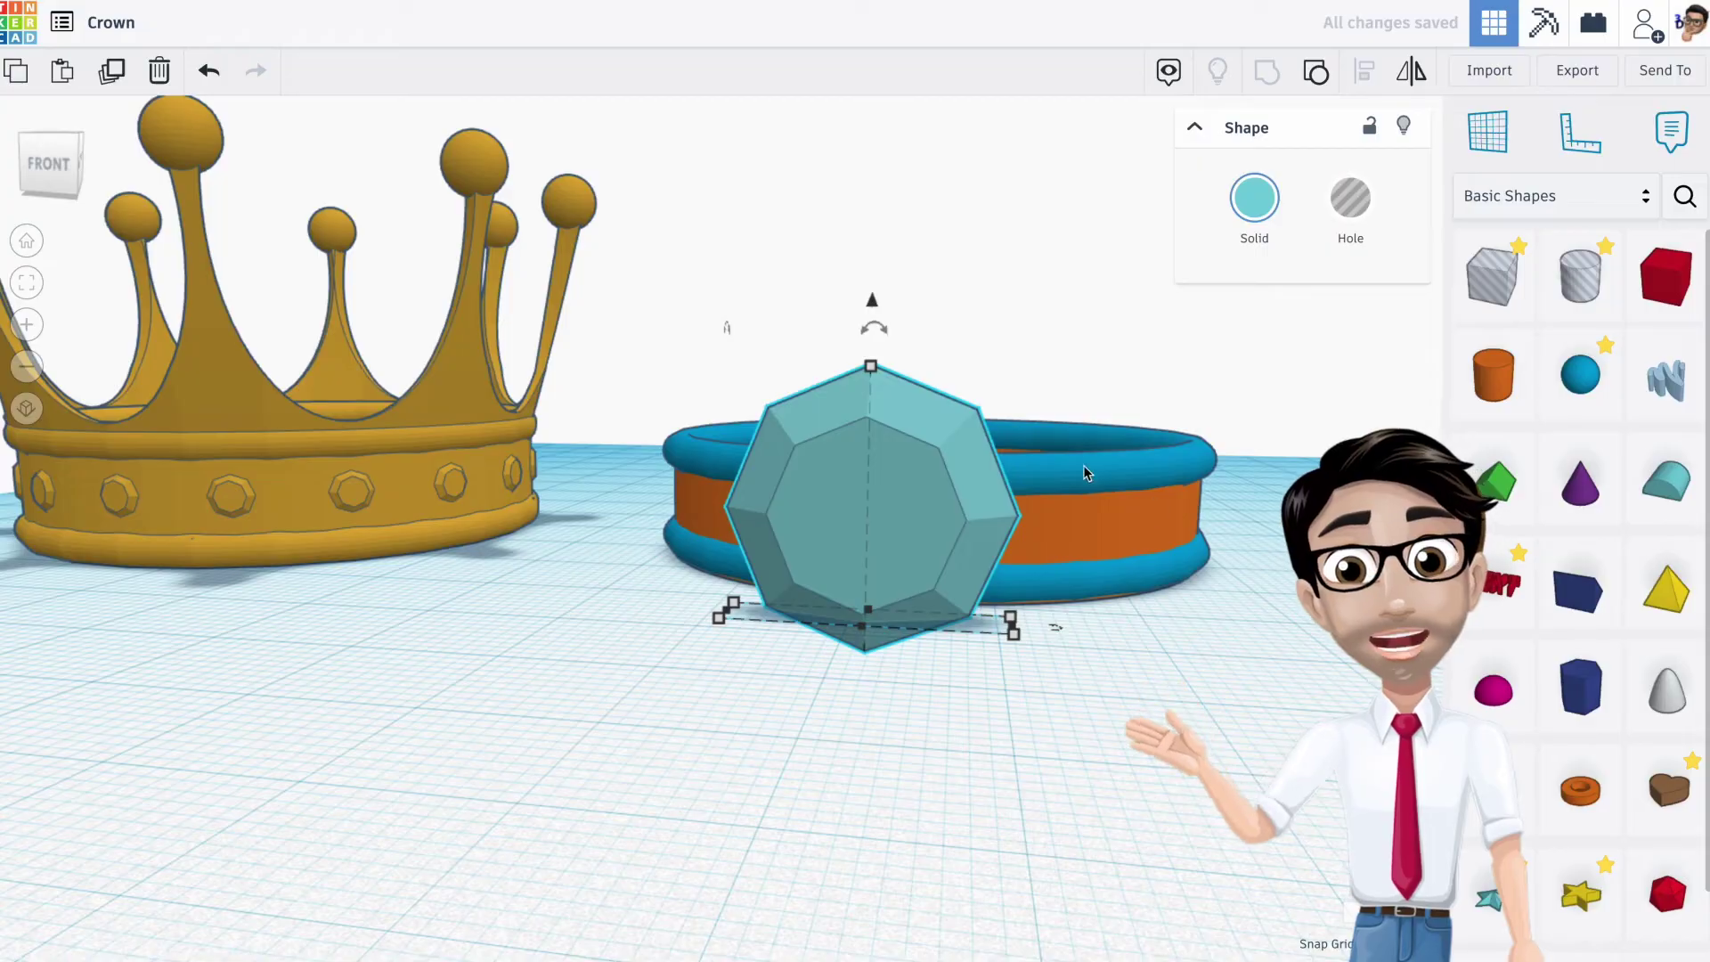
Scale the upright diamond down proportionally to gem size and raise it off the workplane toward the orange band
drag(871, 368, 889, 592)
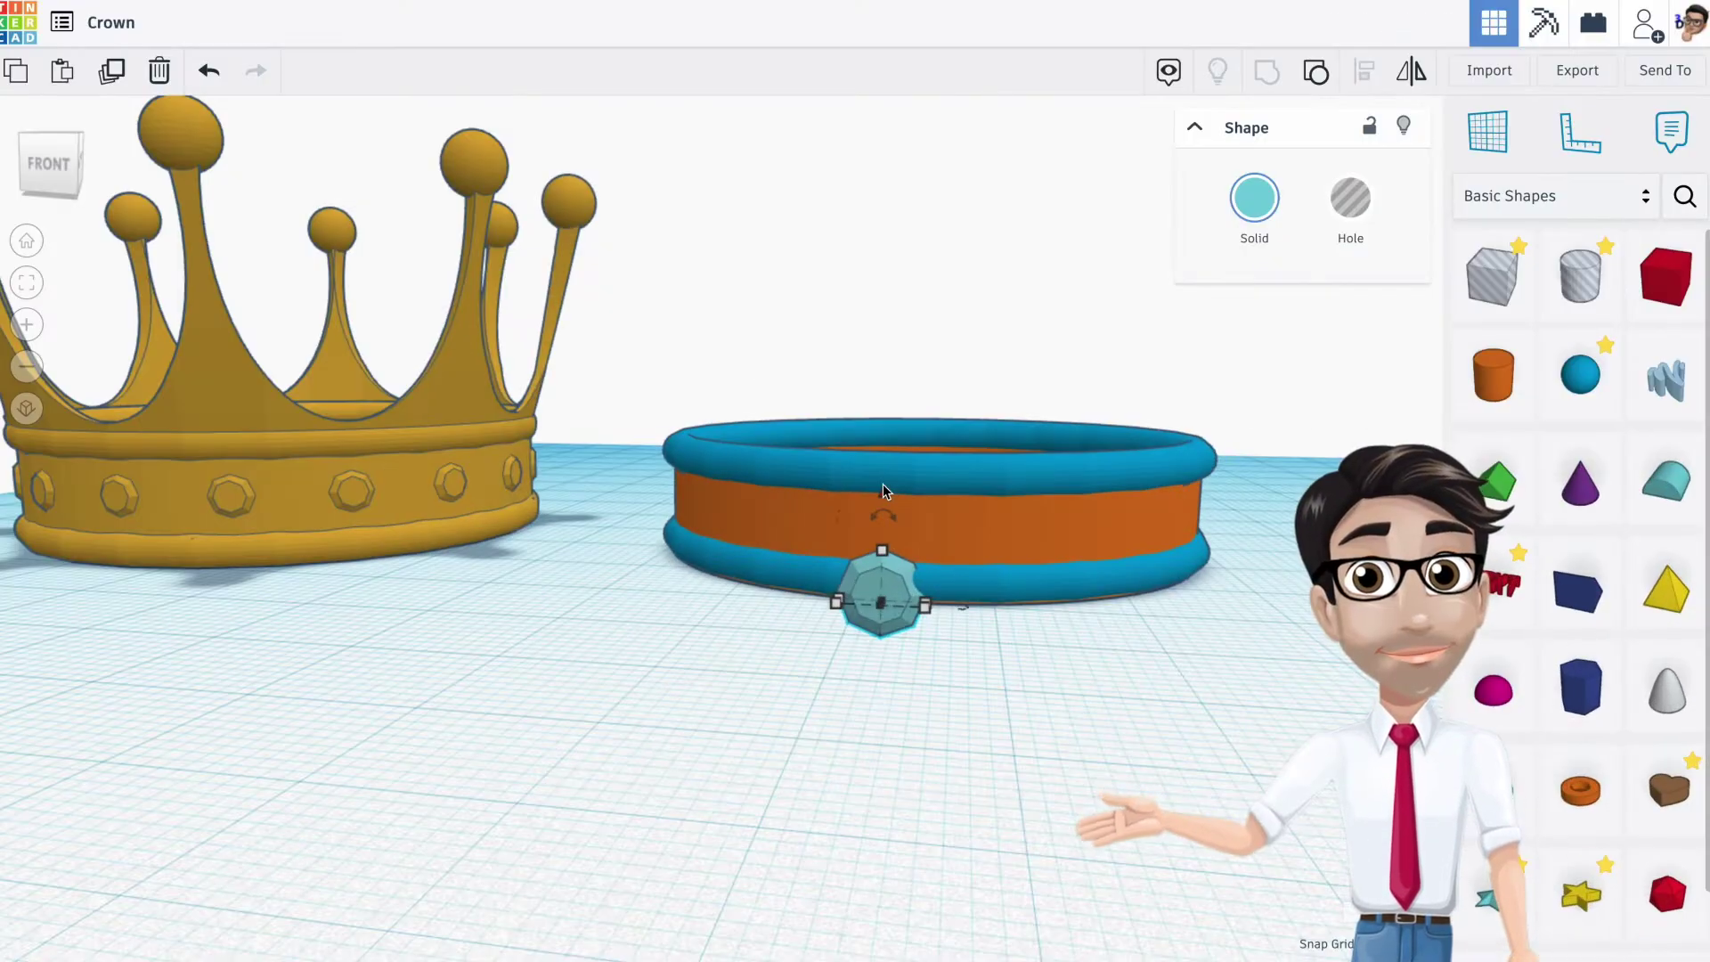
key(ctrl+Up)
key(ctrl+Up)
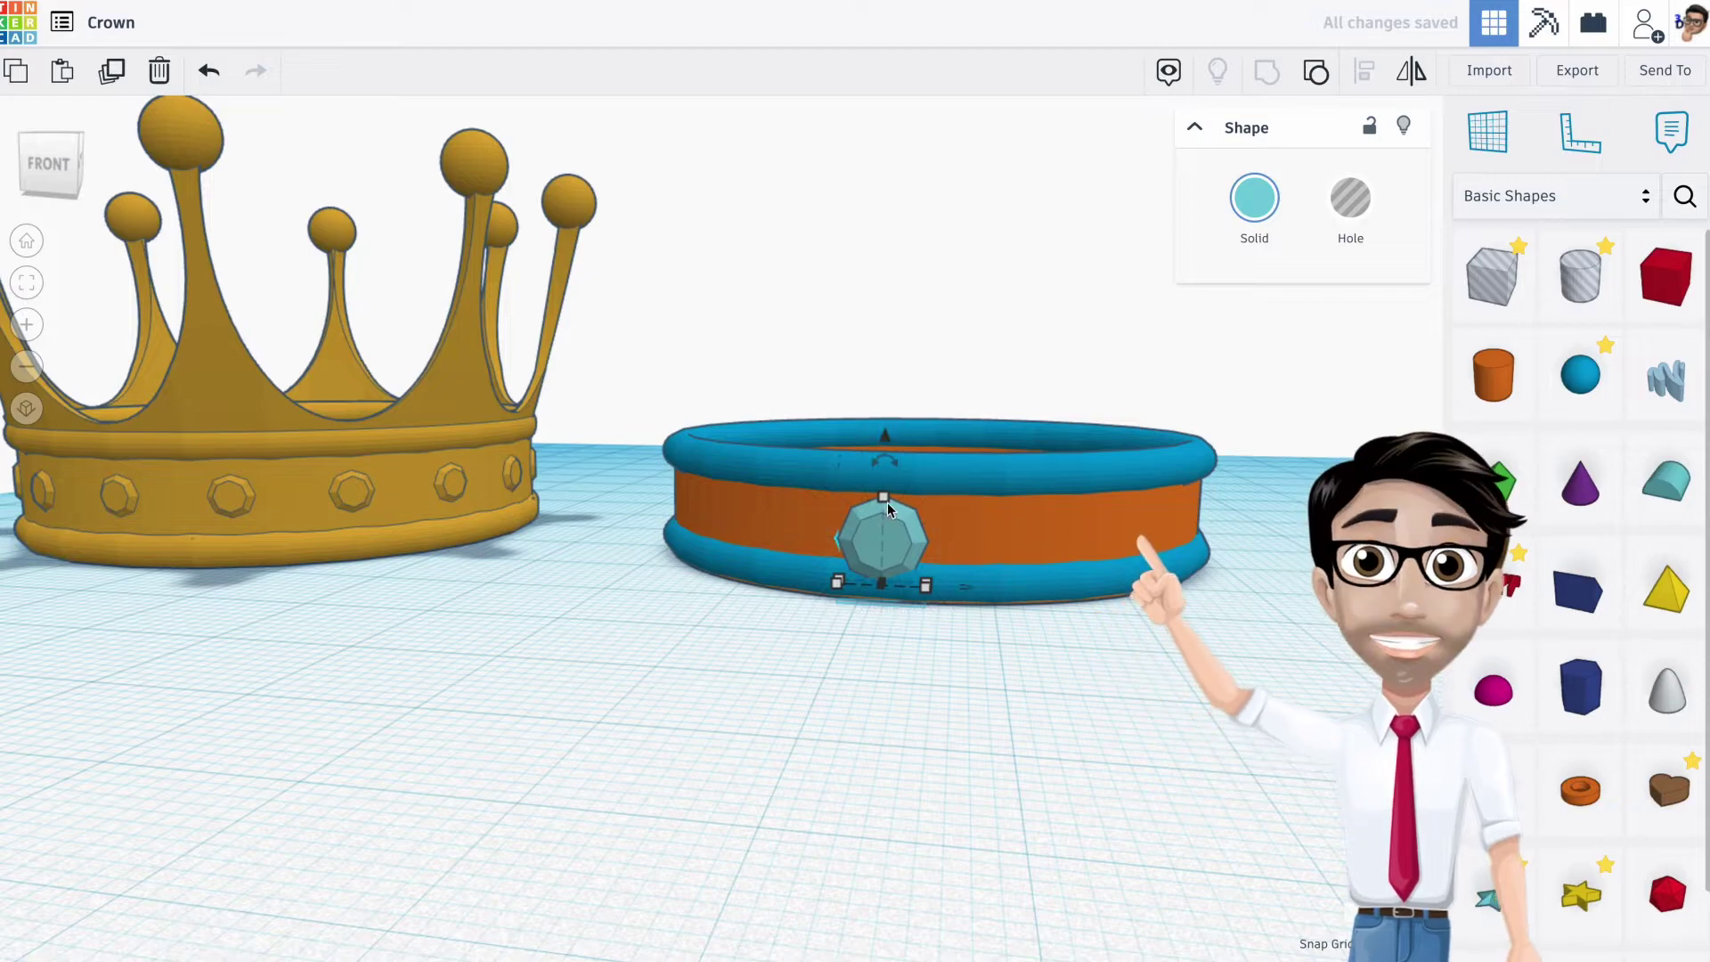
Scale the diamond down further to 3.5 mm high and raise it to the middle of the orange band's height
drag(884, 499, 886, 528)
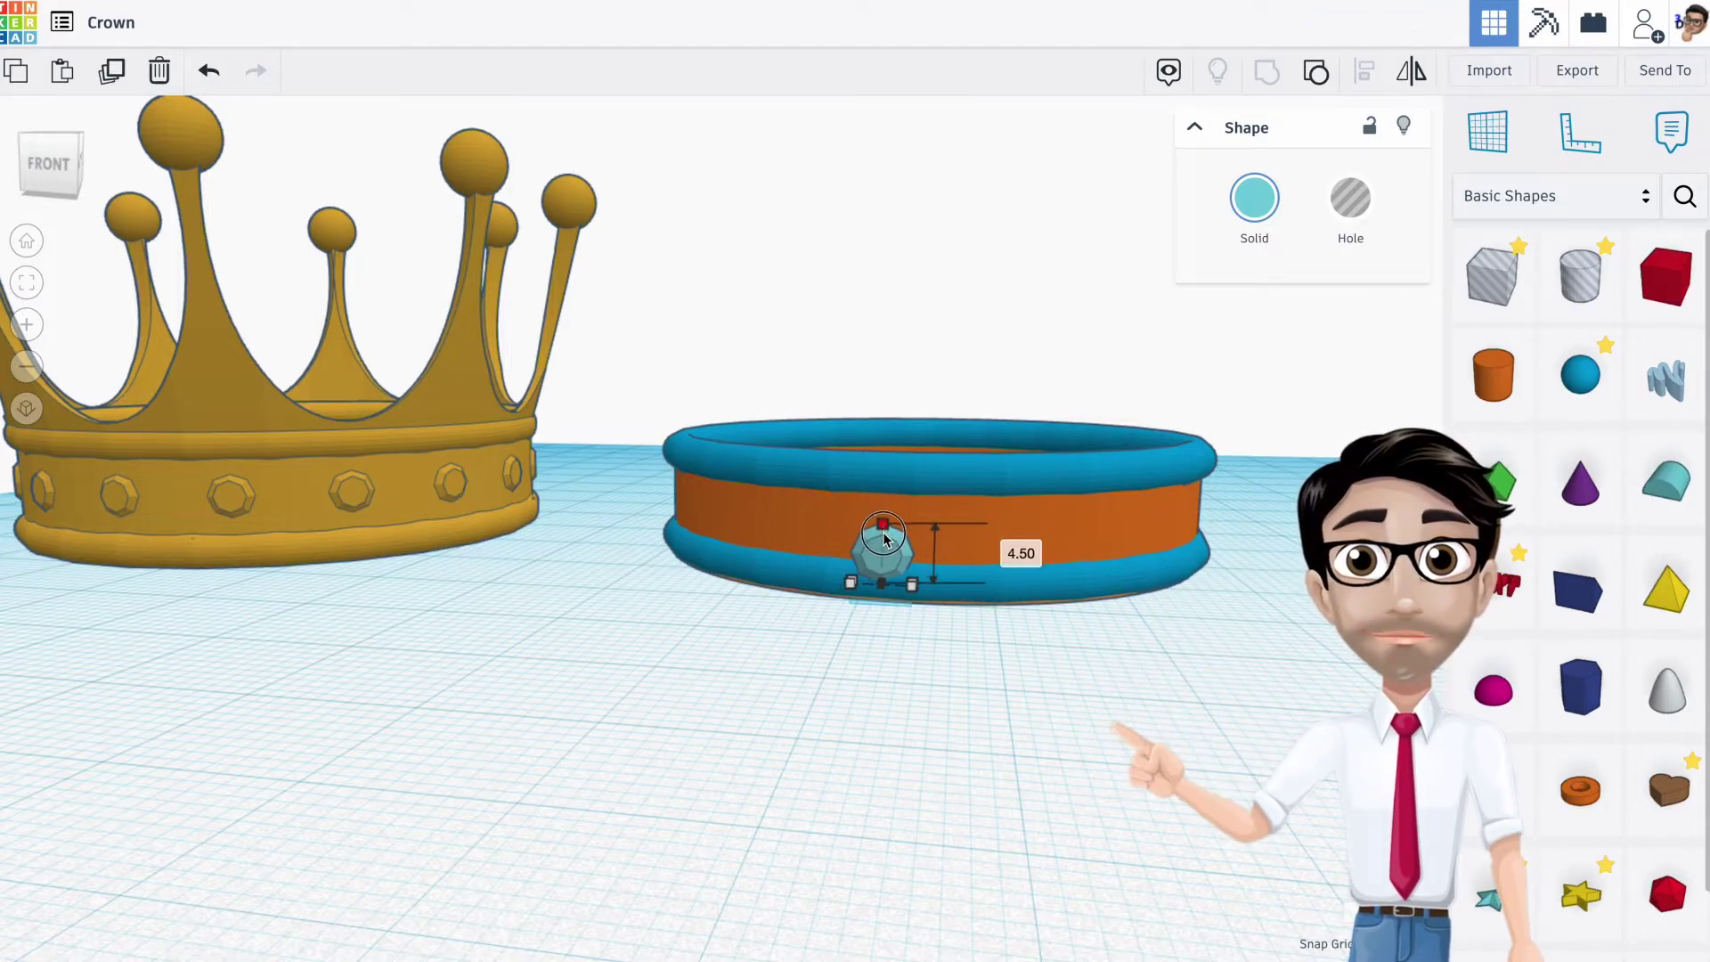
drag(885, 536, 900, 531)
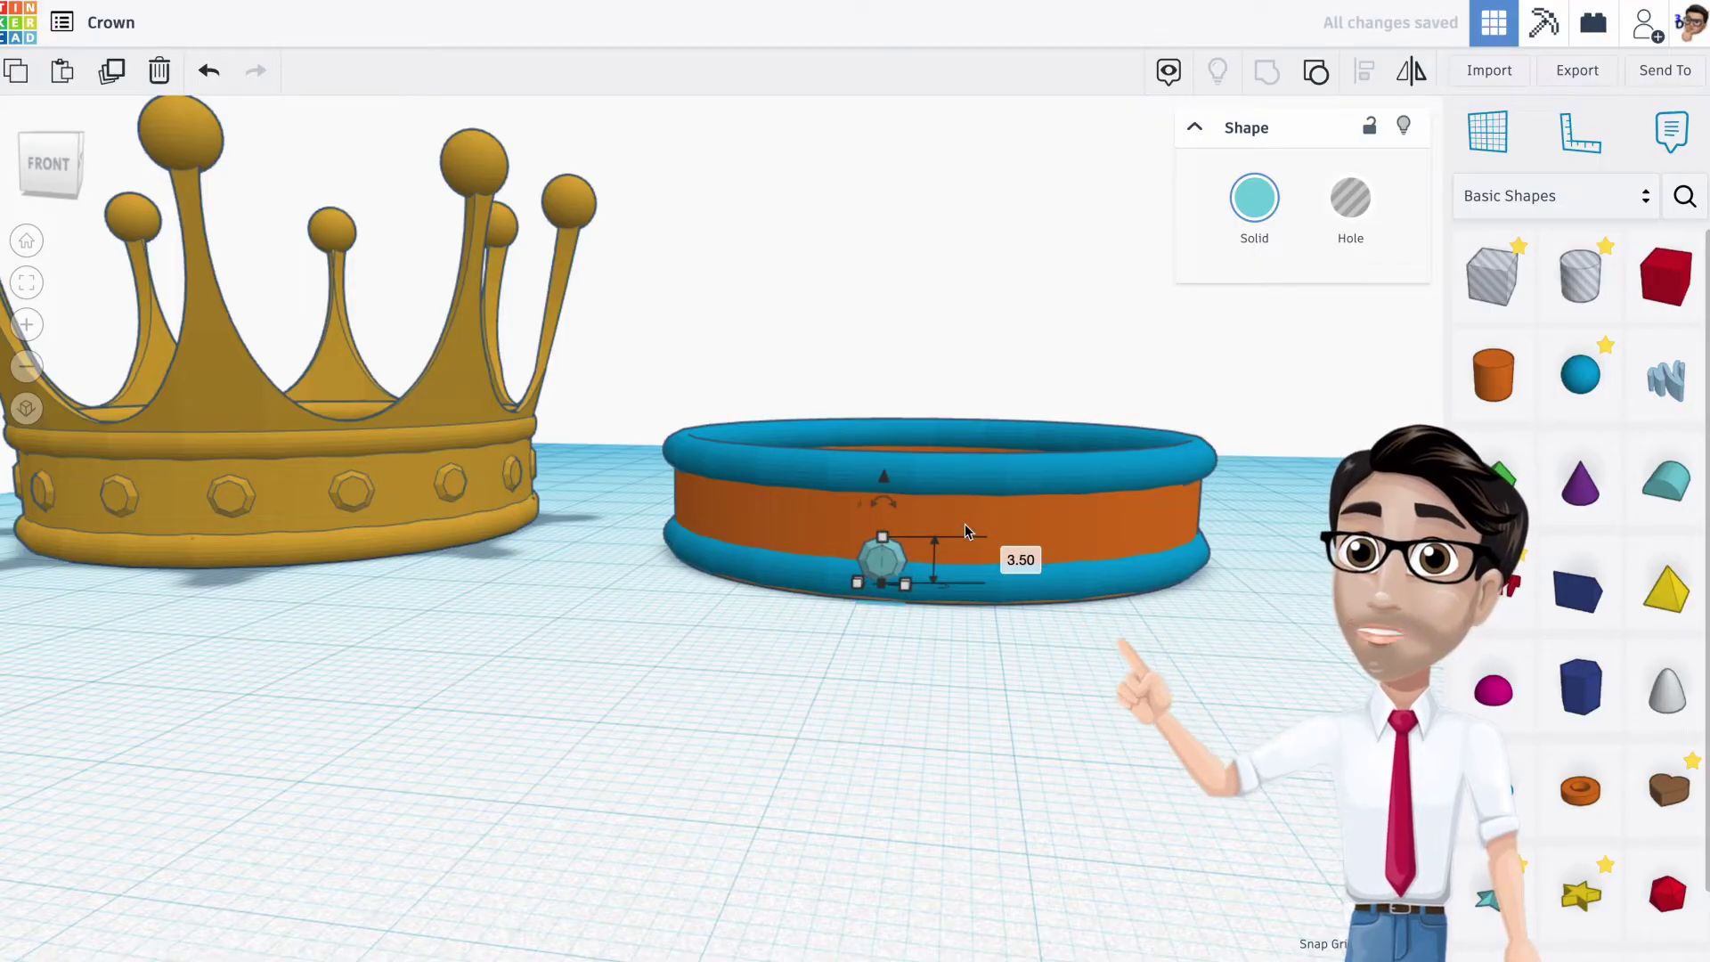
key(ctrl+Up)
key(ctrl+Up)
key(ctrl+Up)
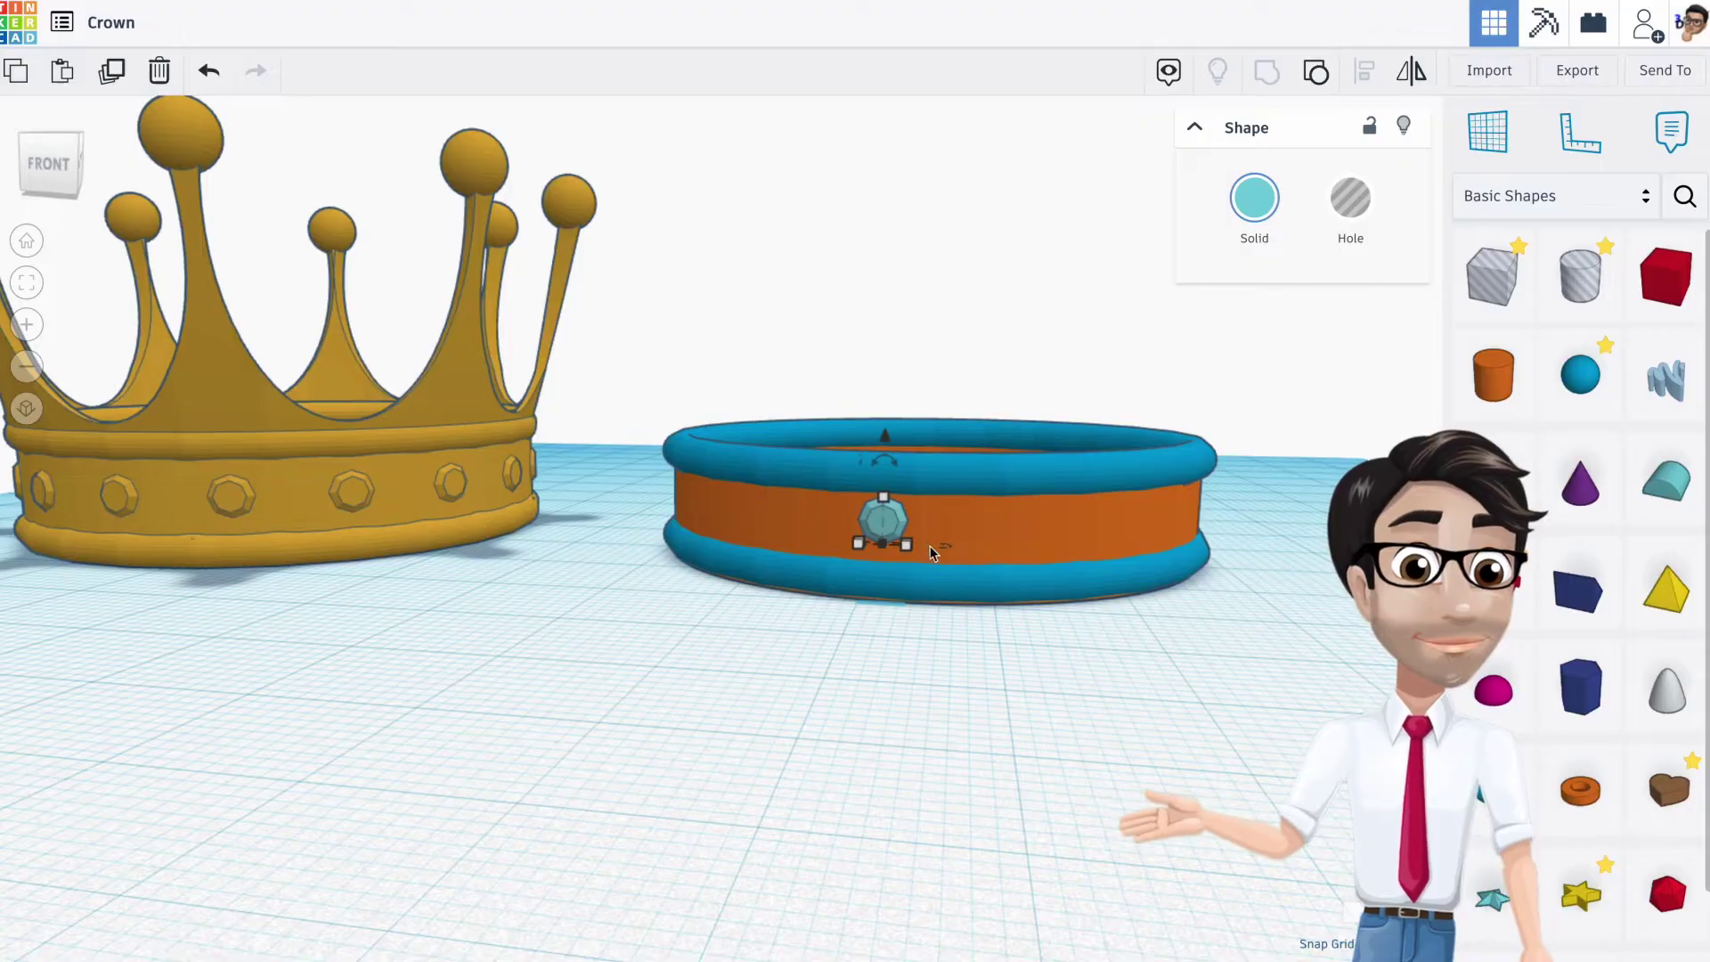
Move the diamond sideways along the band's front and align it with the band and both rings on their width centres
drag(888, 522, 937, 526)
right_drag(961, 494, 970, 595)
middle_drag(969, 595, 962, 524)
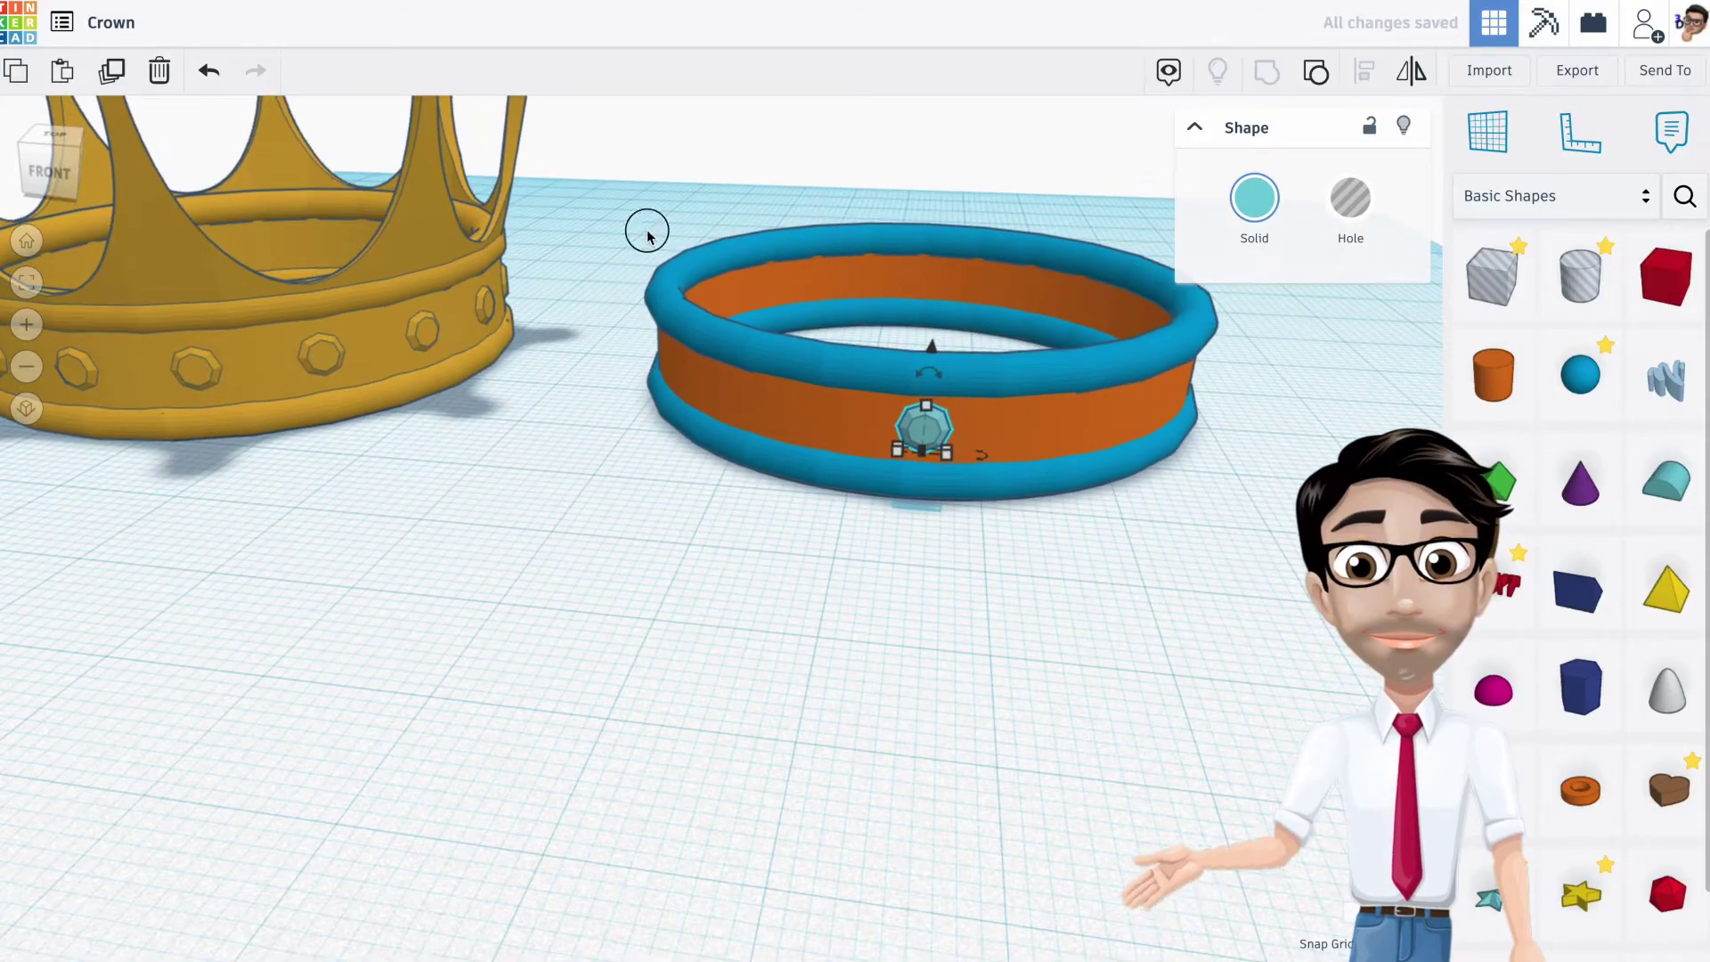
drag(1089, 507, 1091, 513)
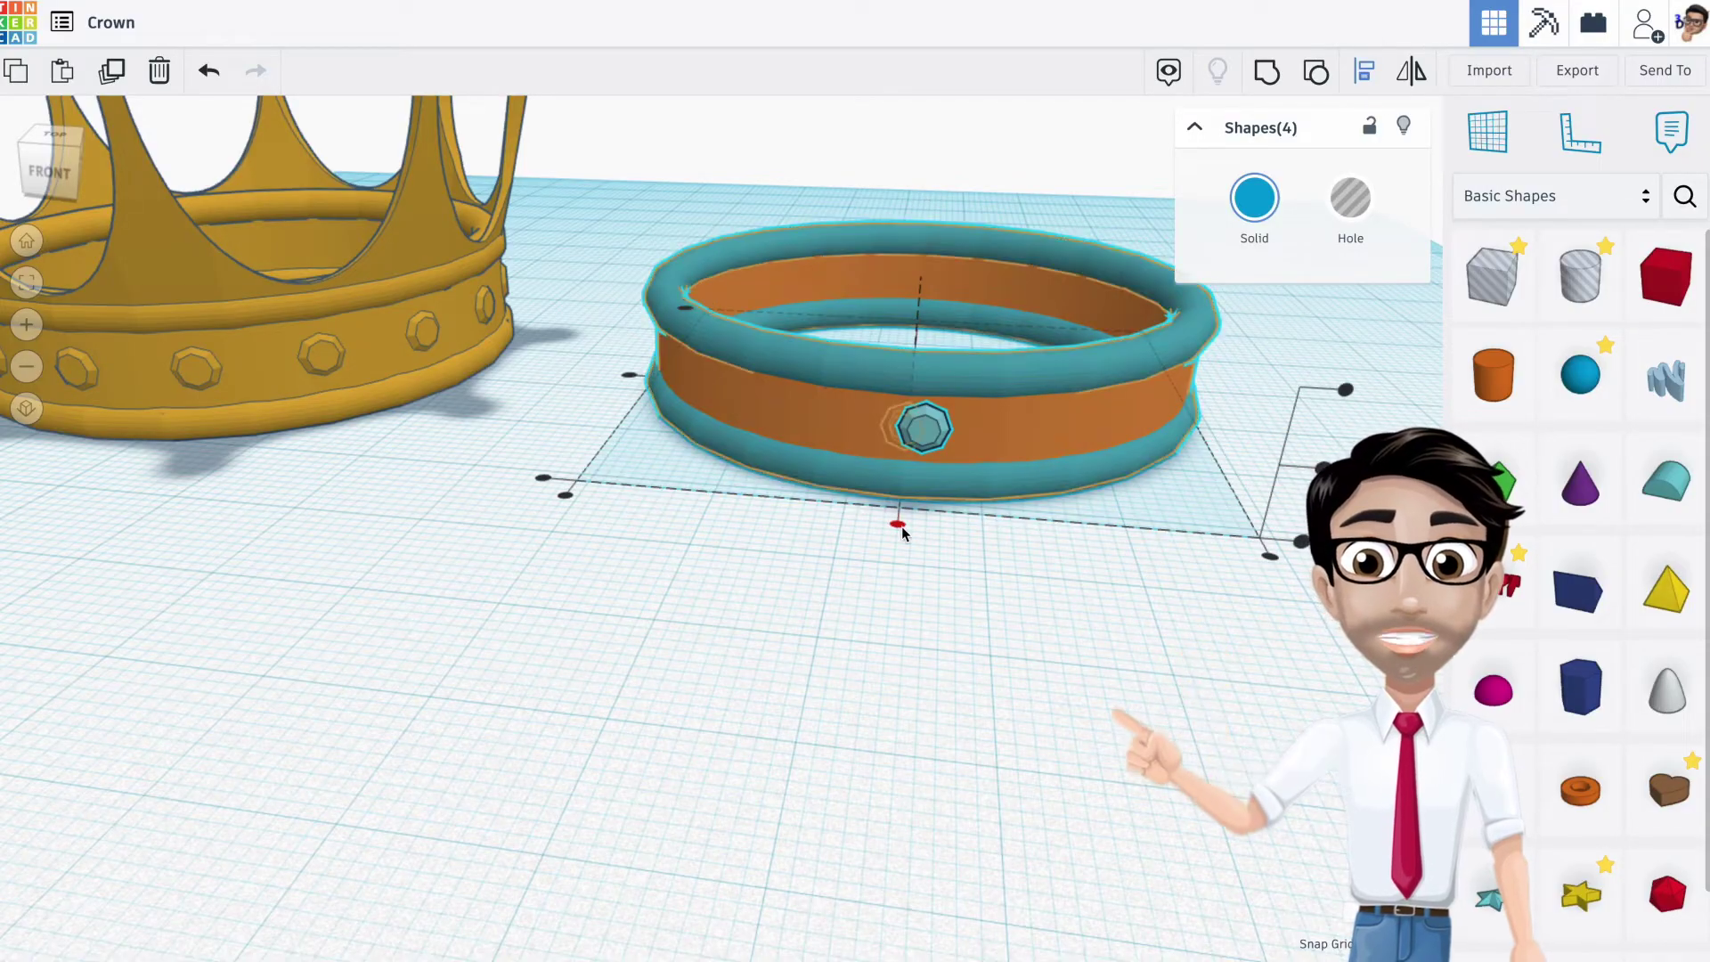
click(900, 526)
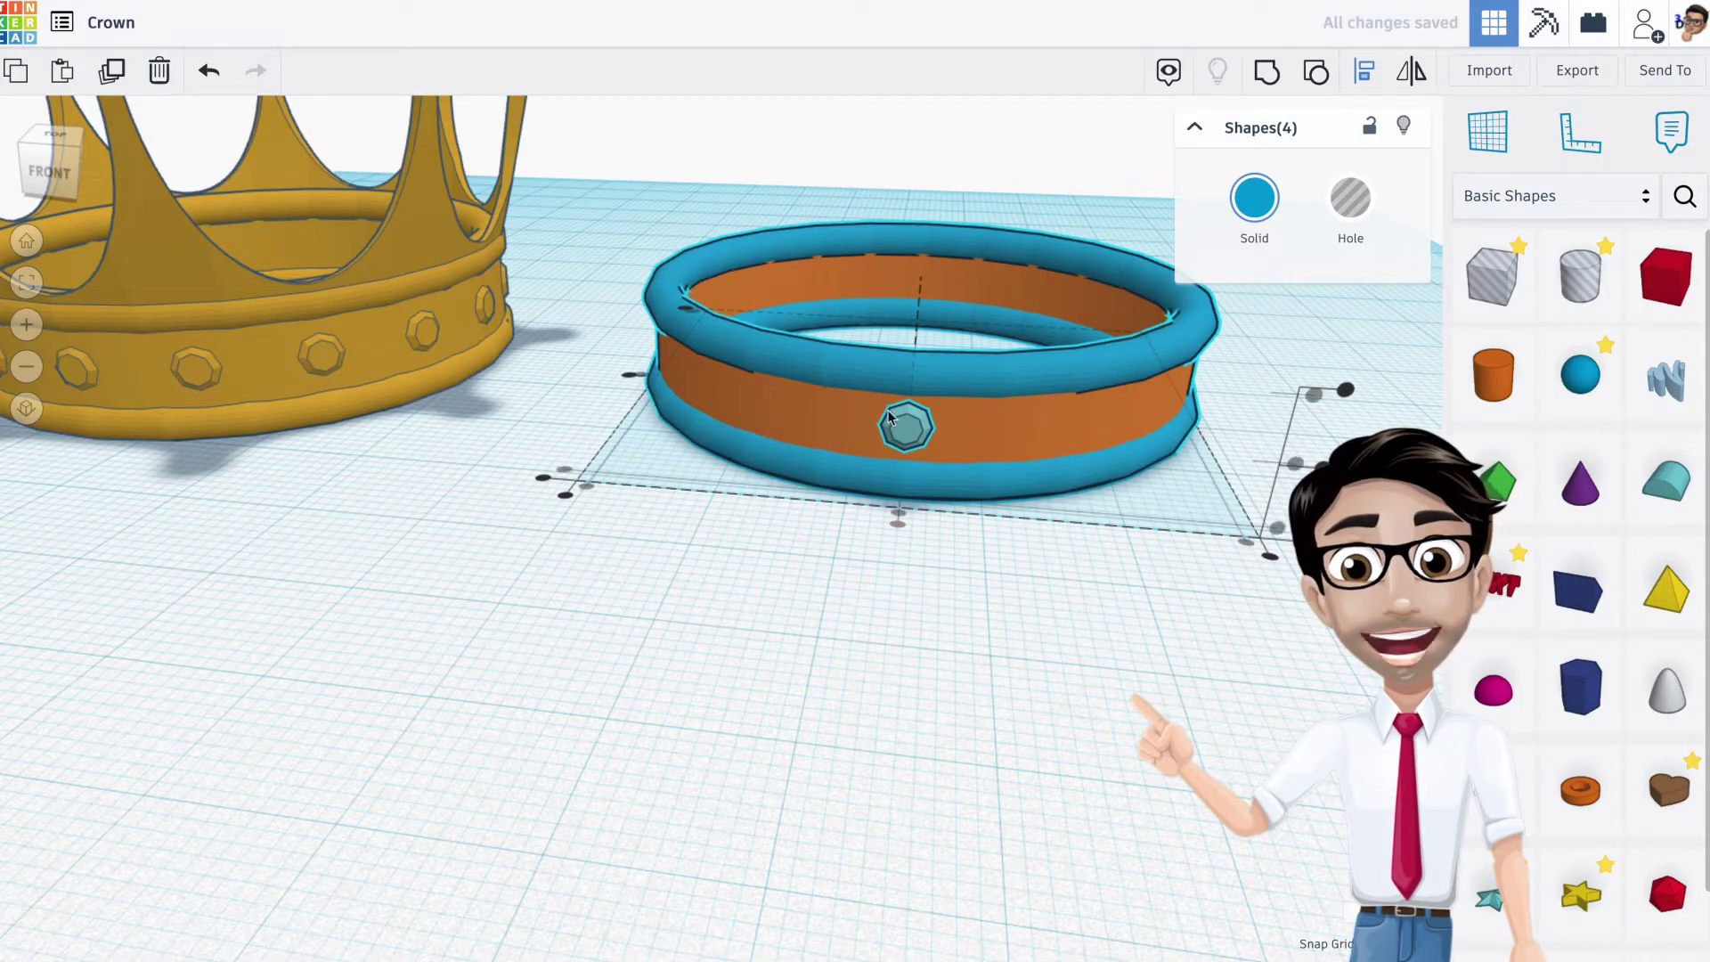
click(917, 579)
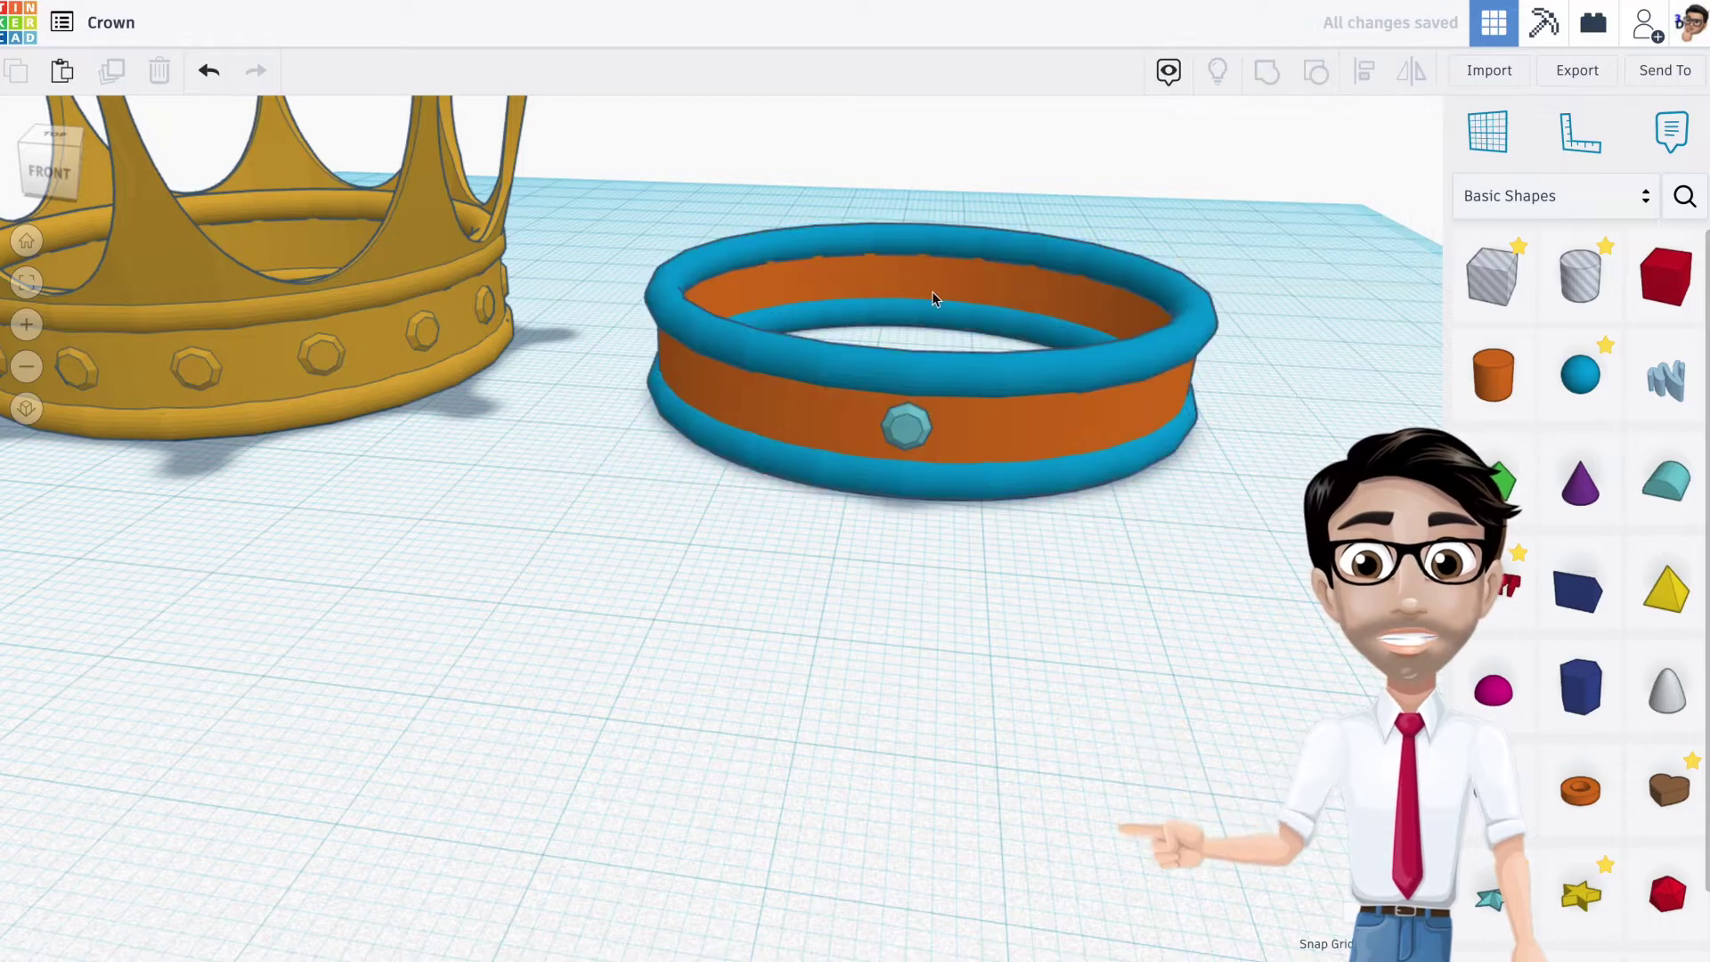
Move the front diamond straight back into the orange band so that about half its depth is embedded in the wall
right_drag(918, 334, 962, 457)
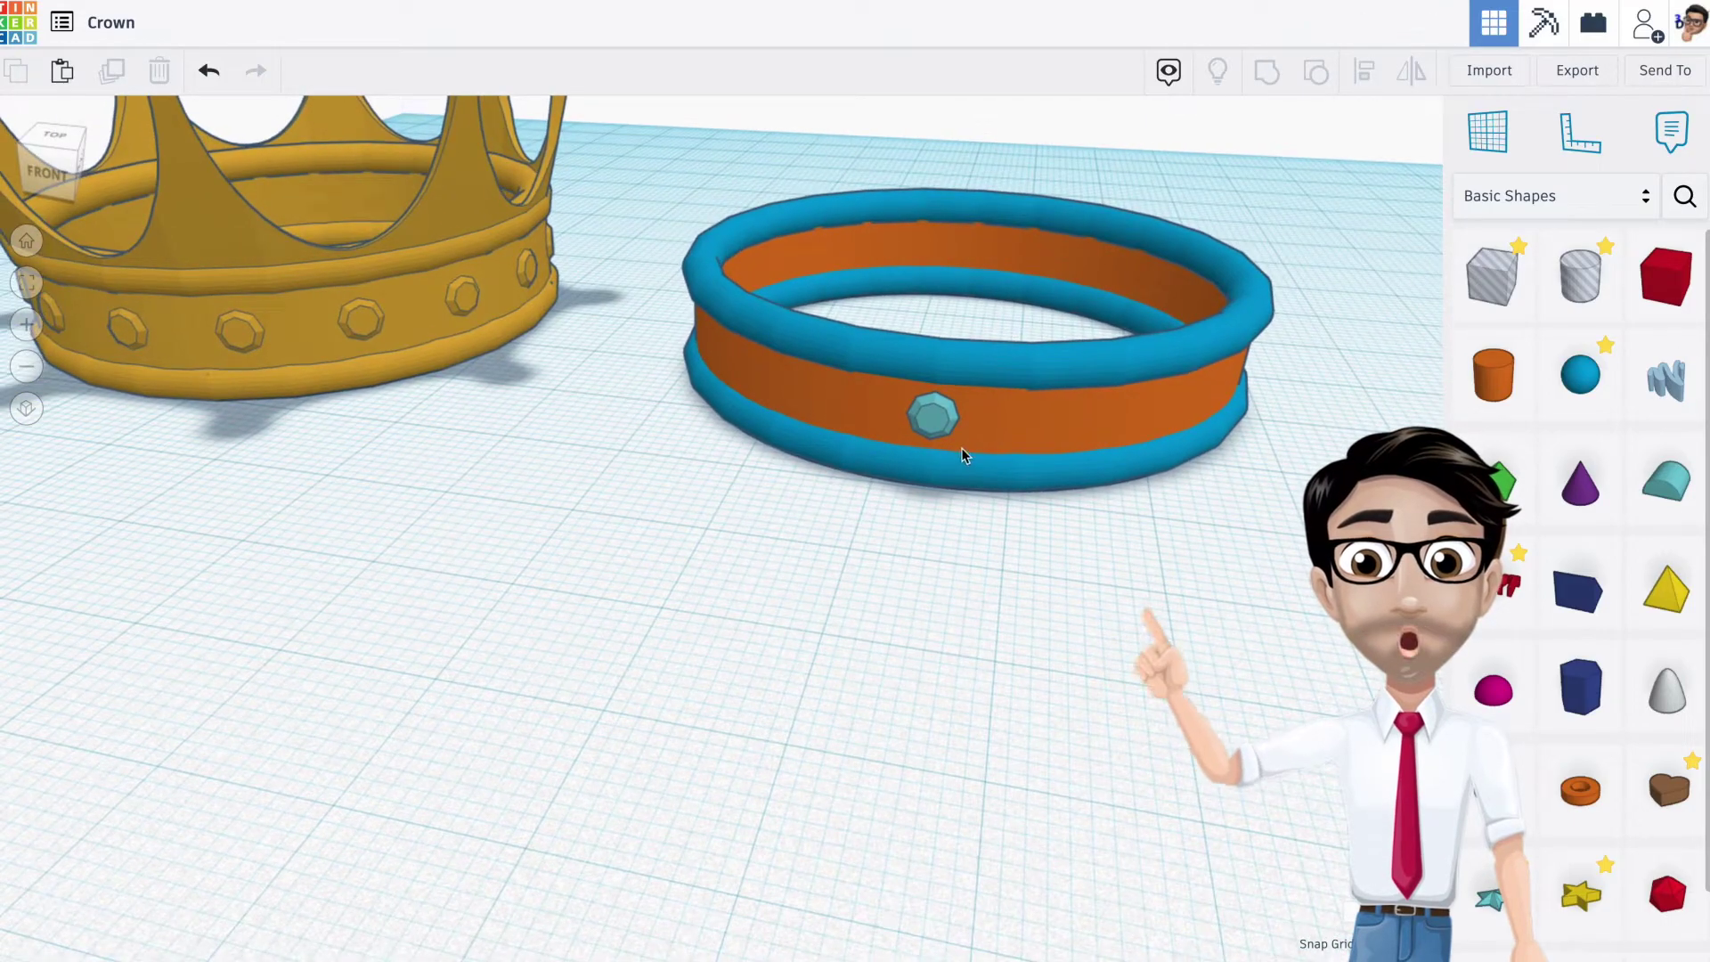
click(948, 425)
scroll(948, 425, down, 5)
scroll(950, 428, up, 10)
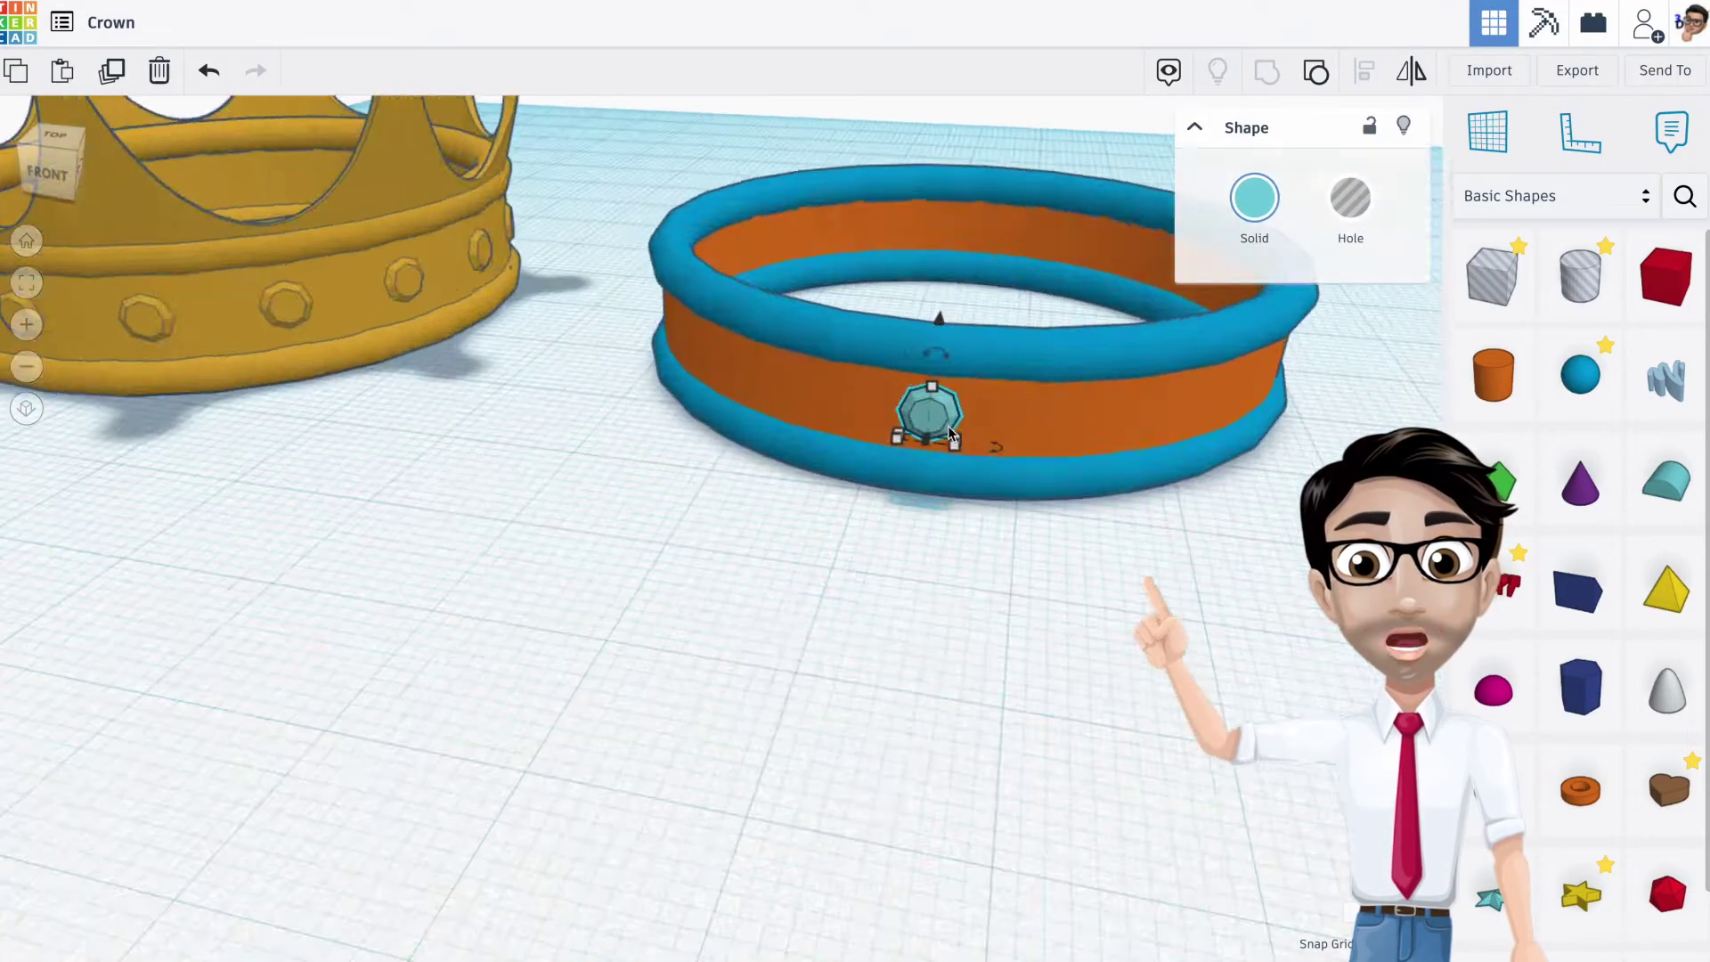
right_drag(952, 430, 870, 386)
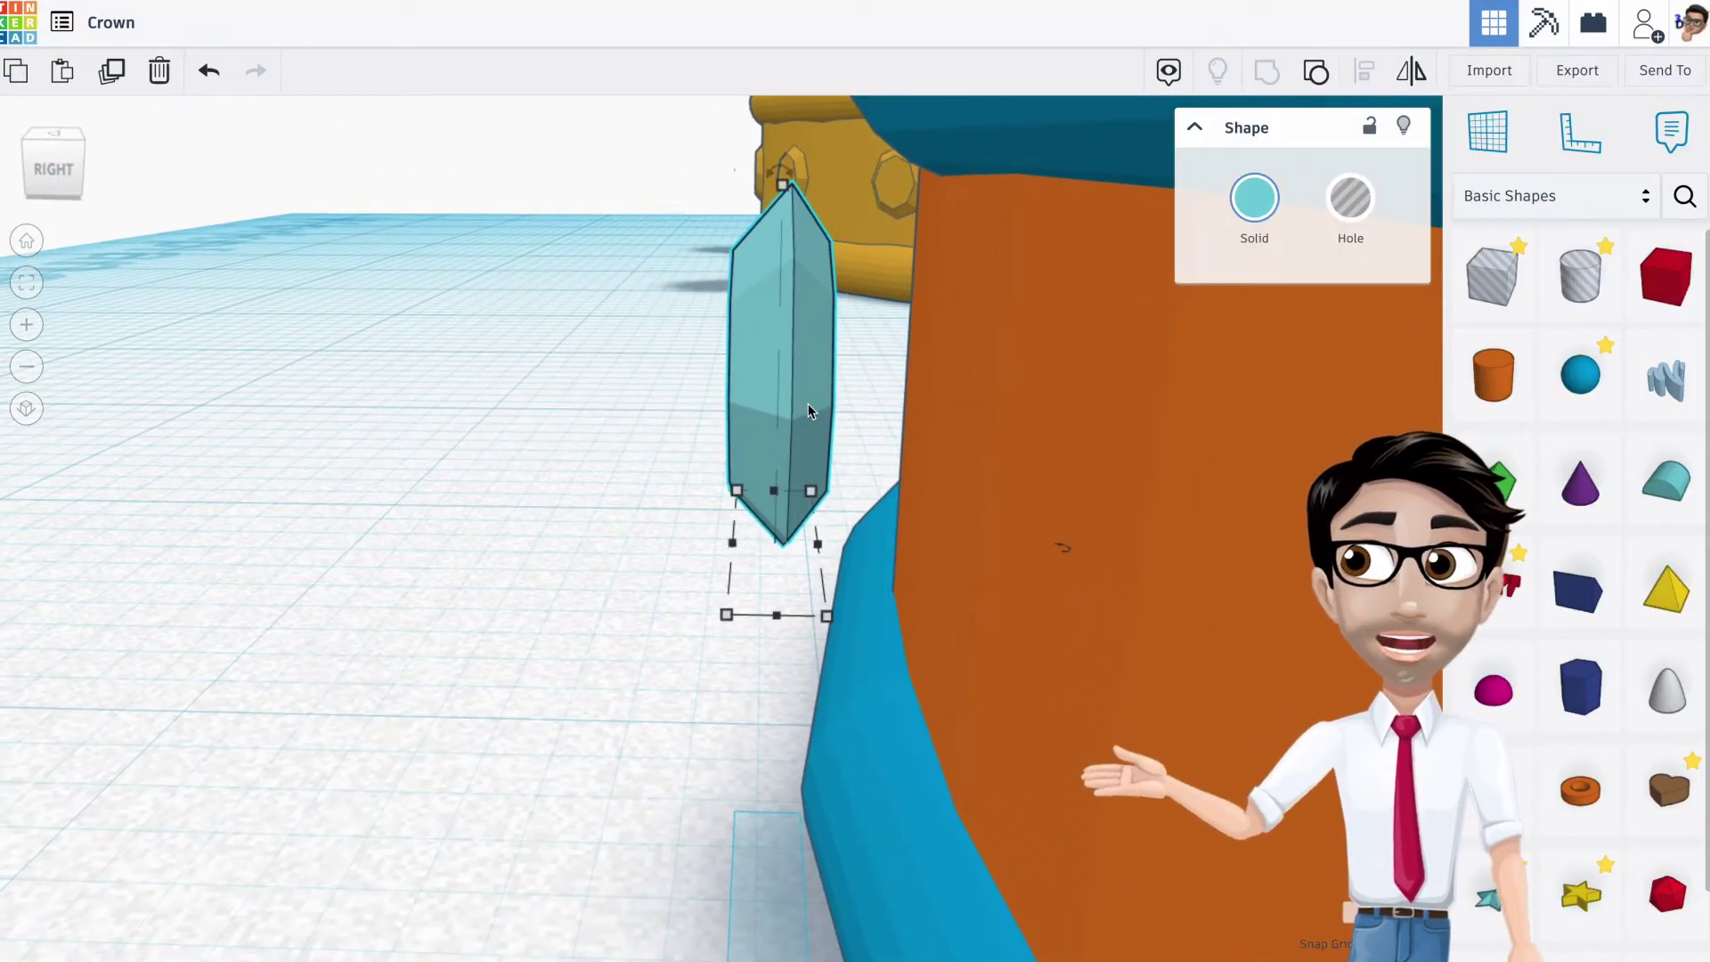
key(Right)
key(Right)
key(Right)
key(Right)
key(Right)
key(Right)
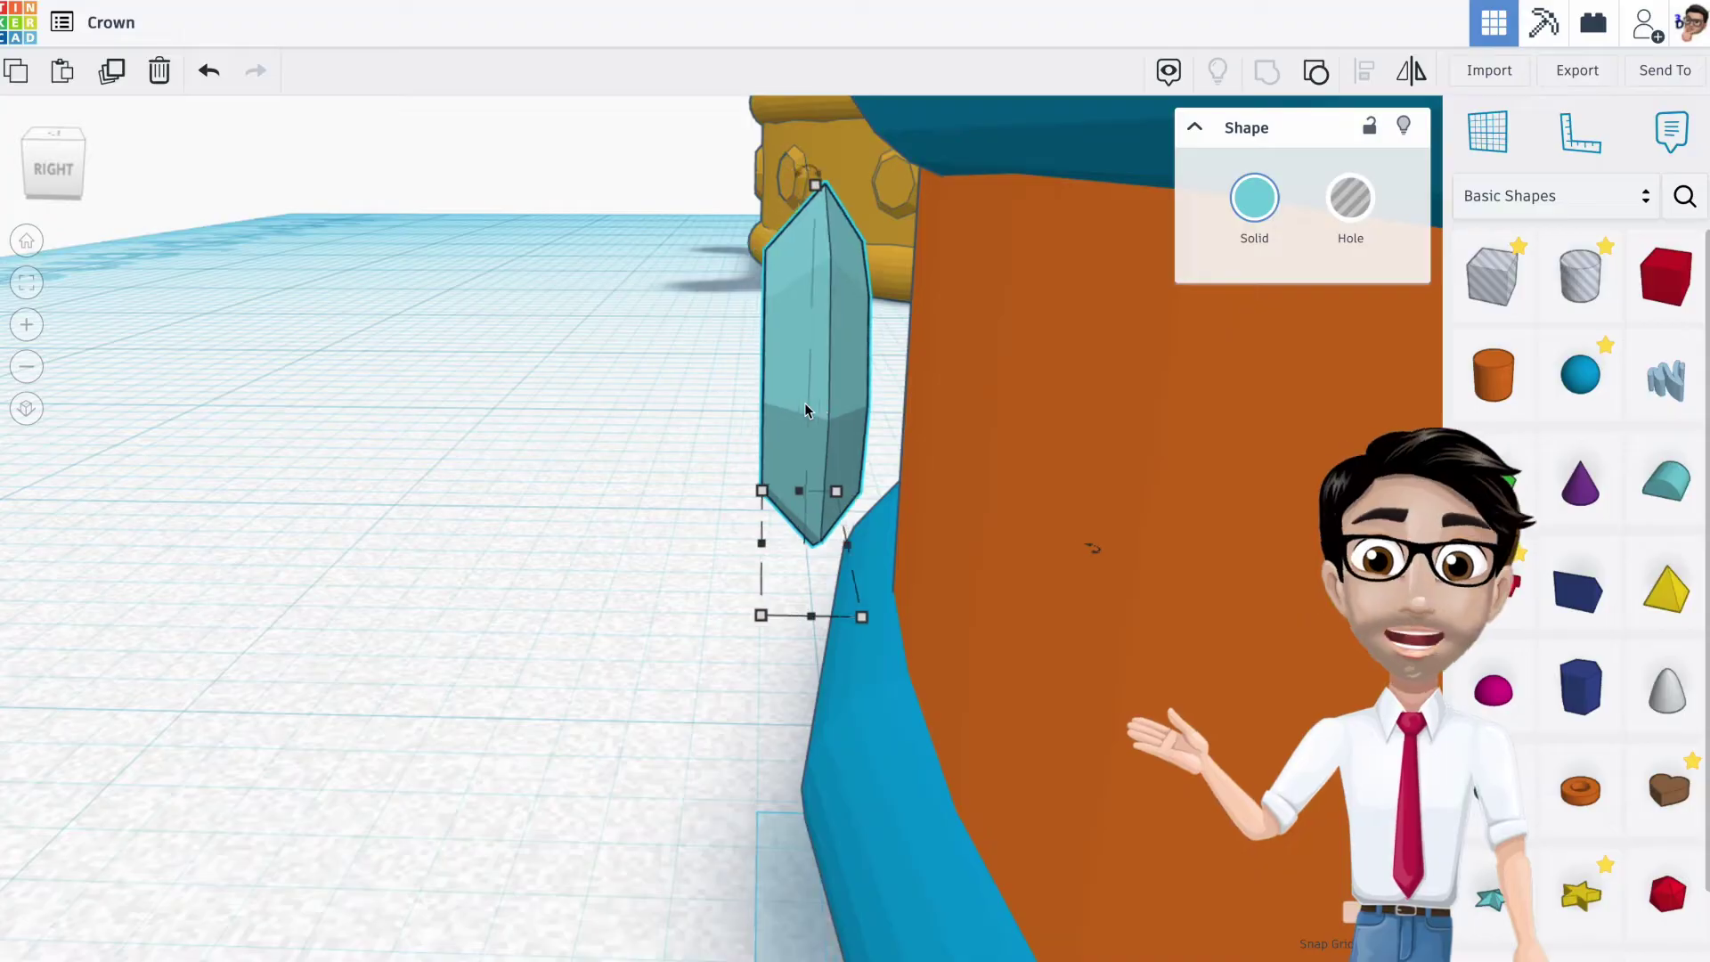
key(Right)
key(Right)
key(Right)
key(Right)
key(Right)
key(Right)
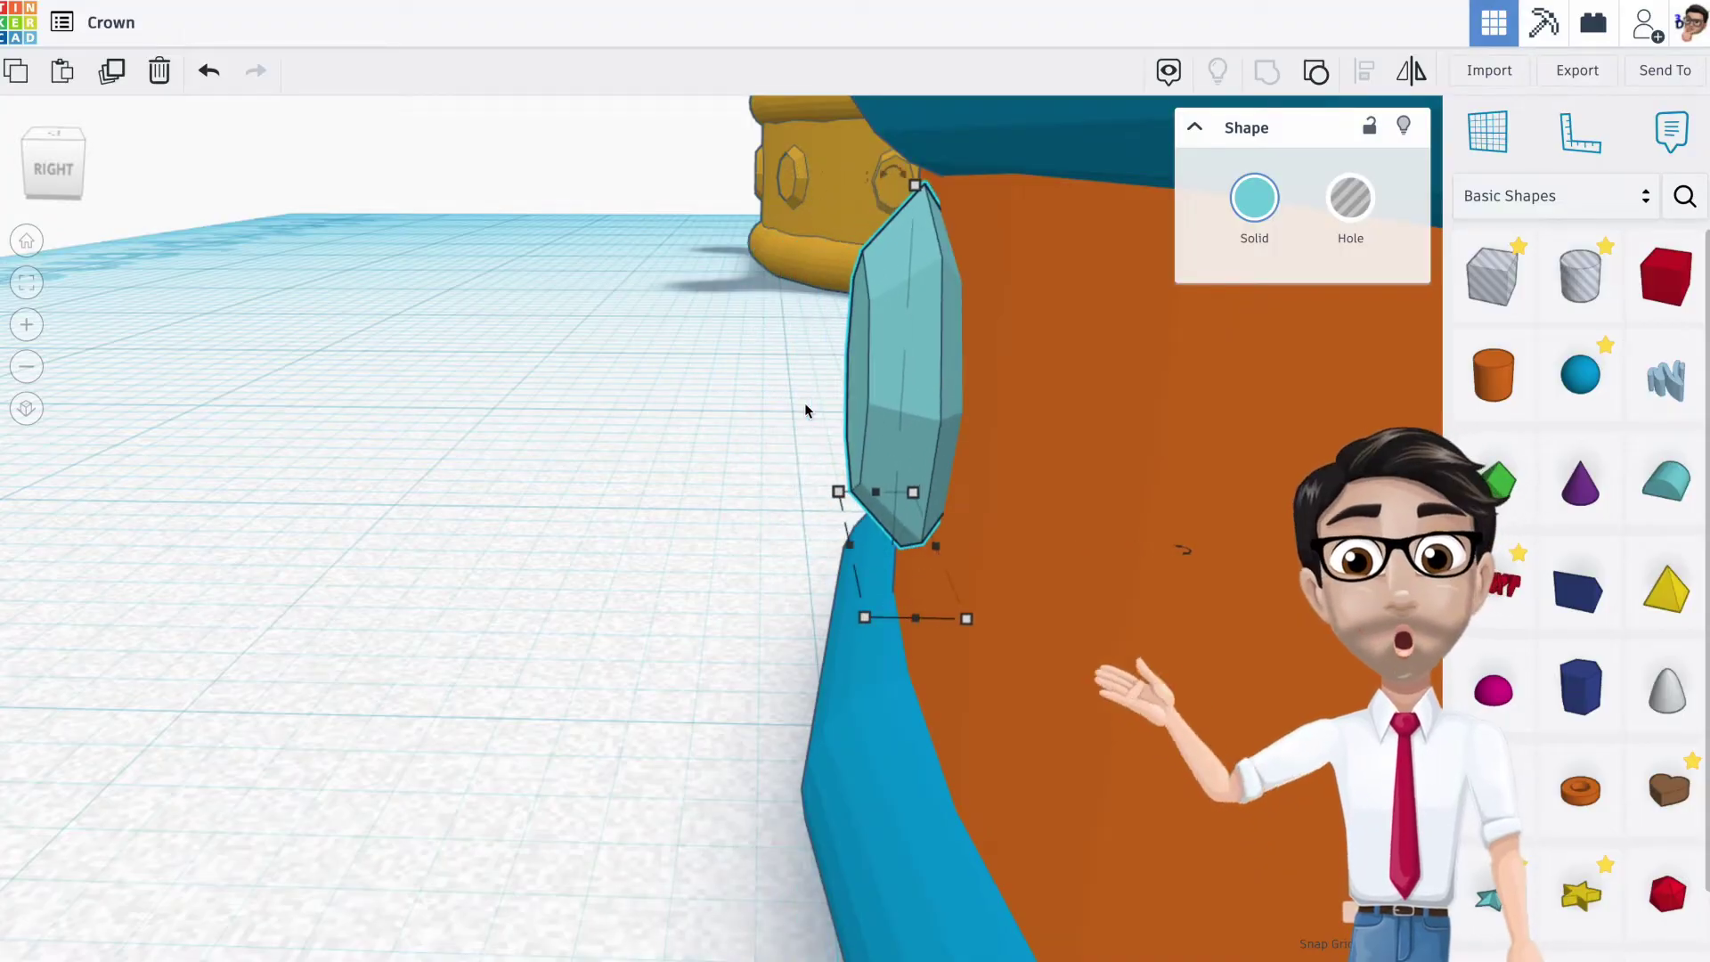
right_drag(709, 392, 1141, 409)
scroll(948, 426, down, 10)
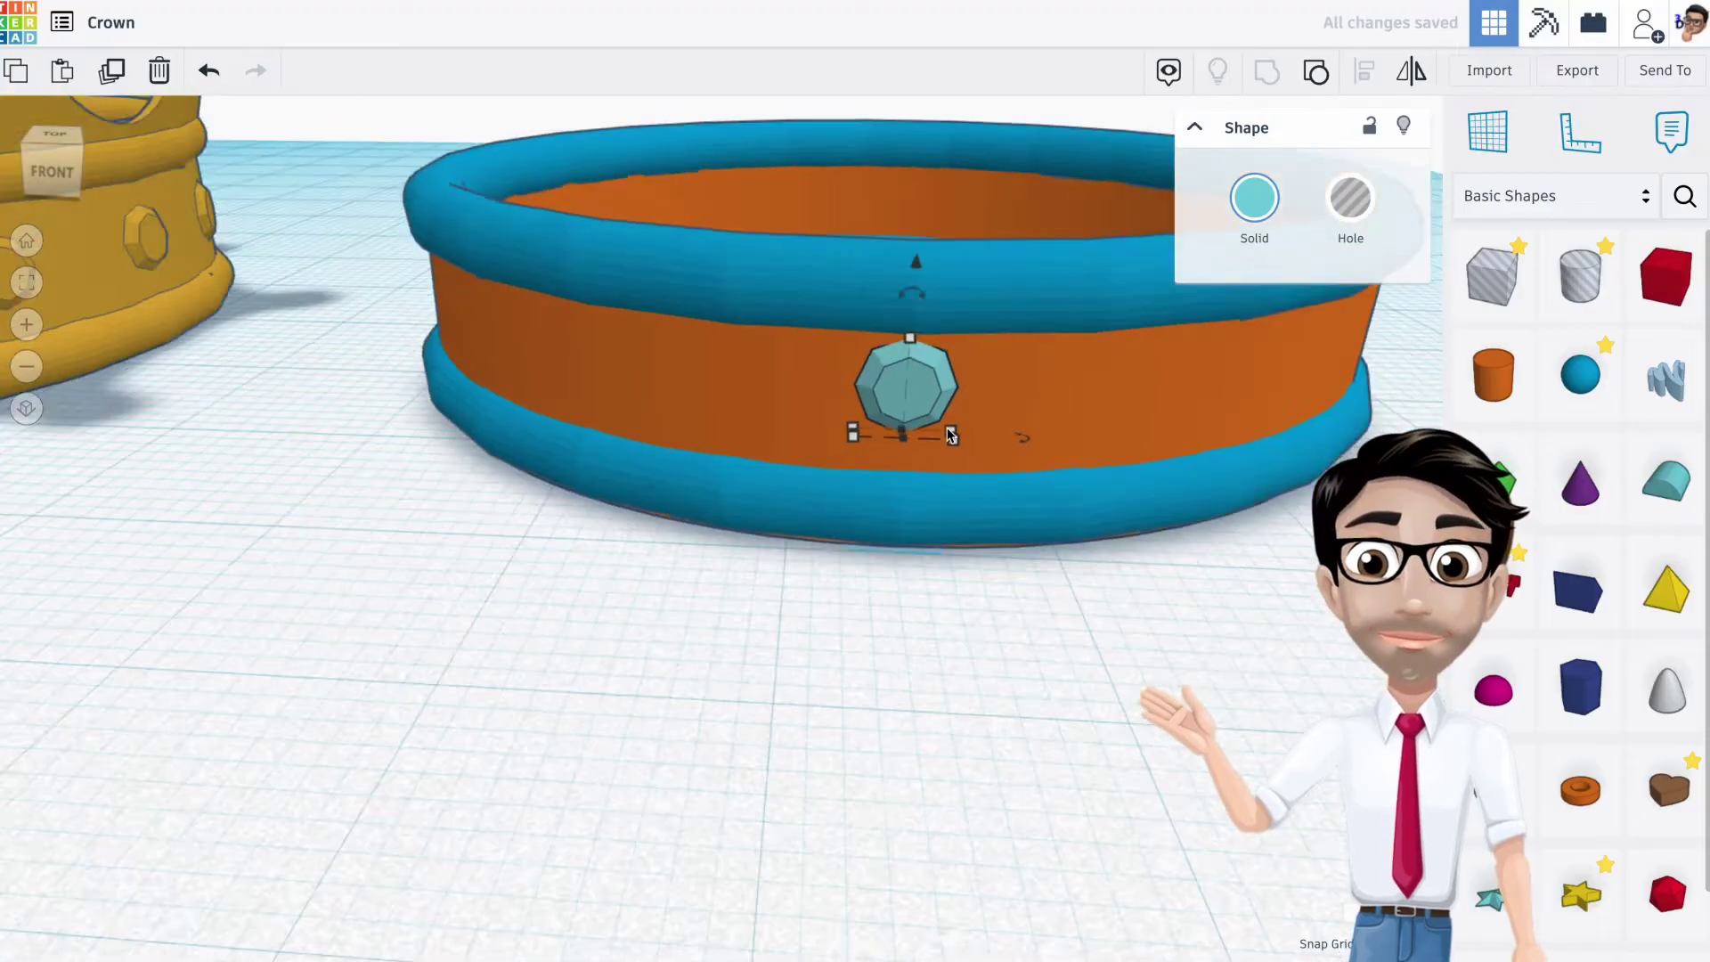
right_drag(931, 378, 929, 523)
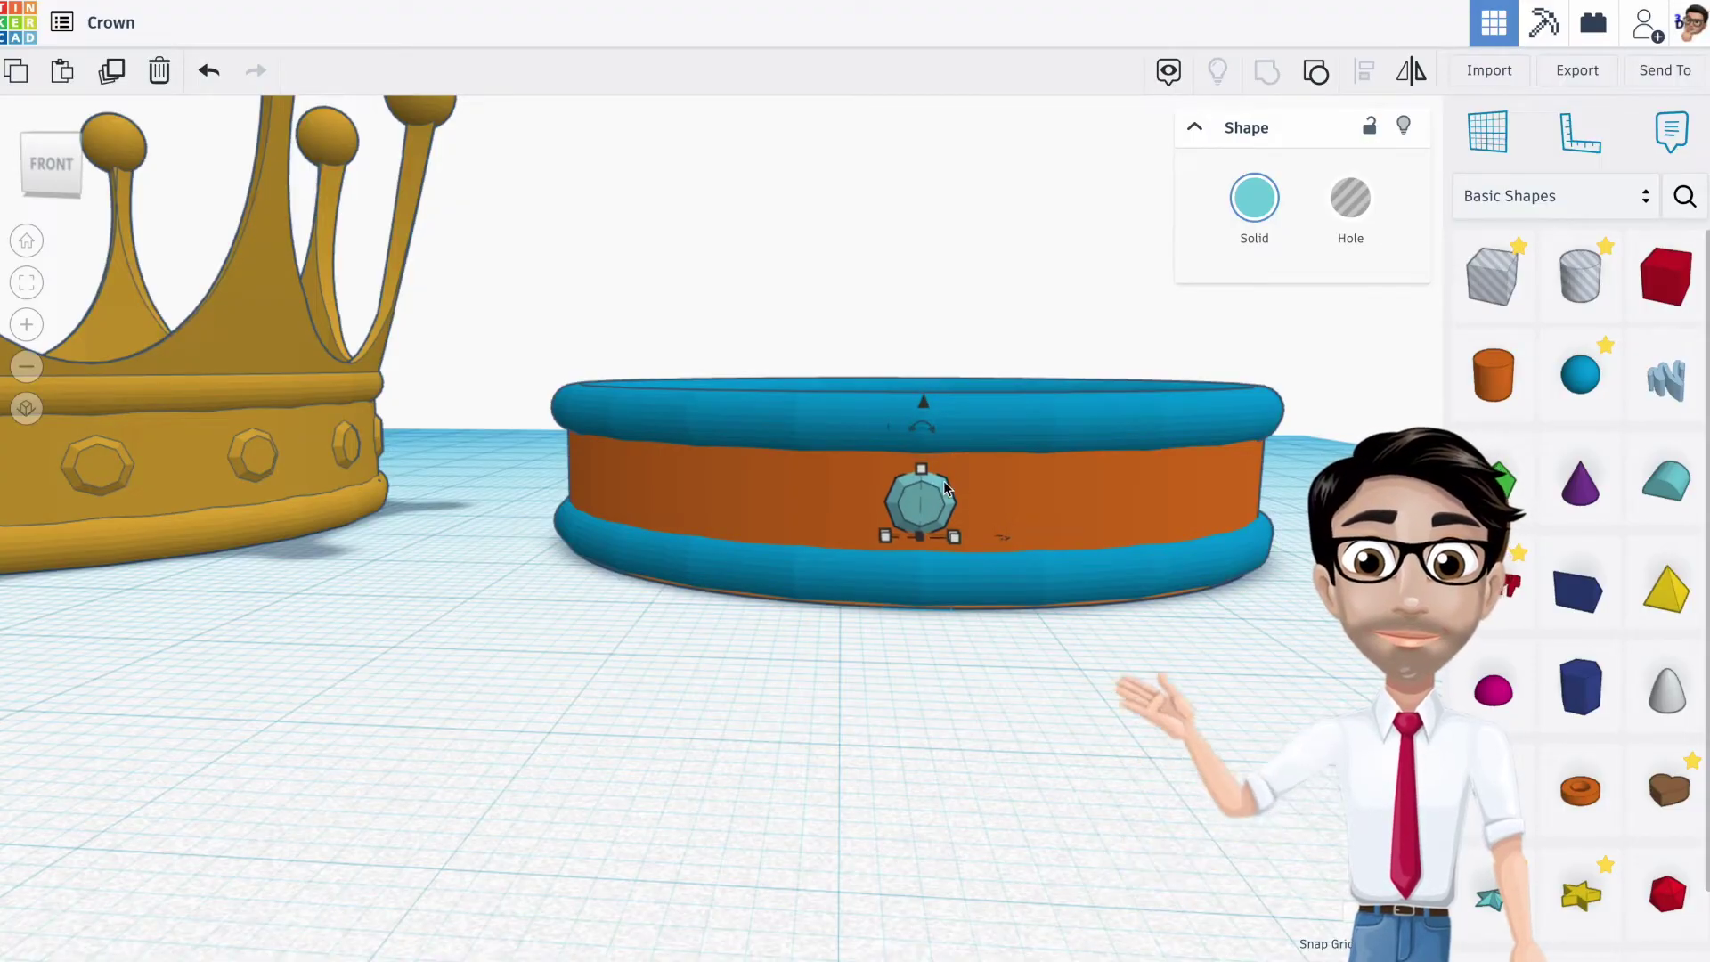
right_drag(950, 482, 956, 464)
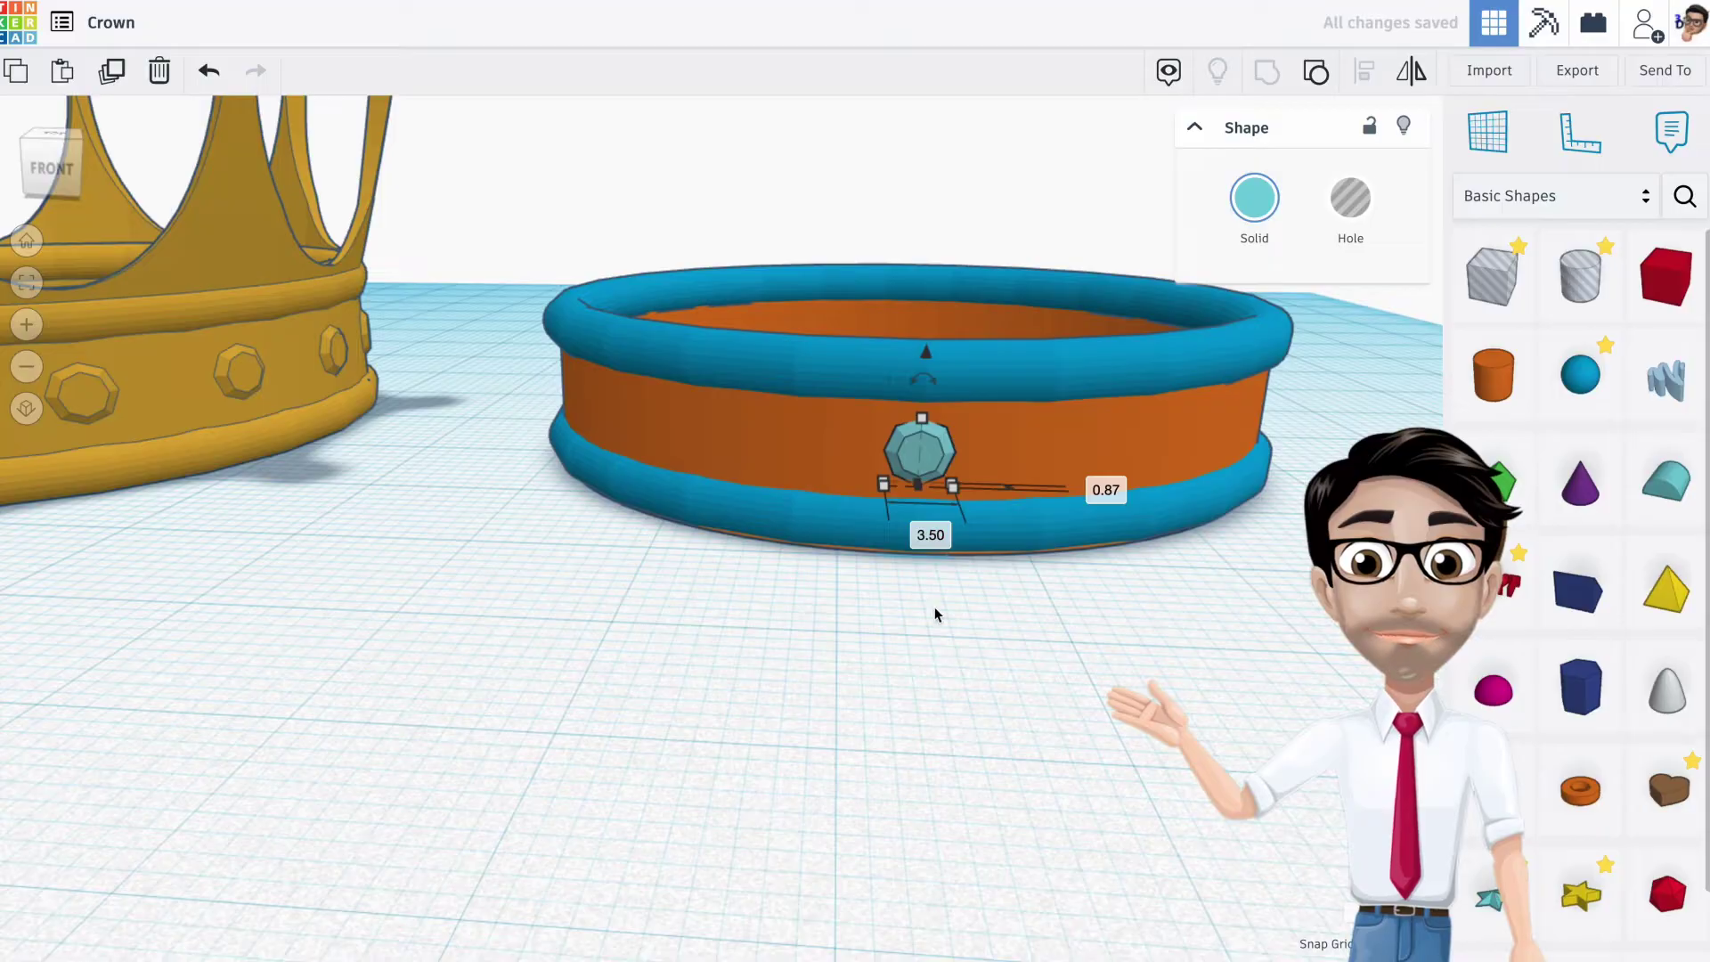
click(938, 622)
click(923, 461)
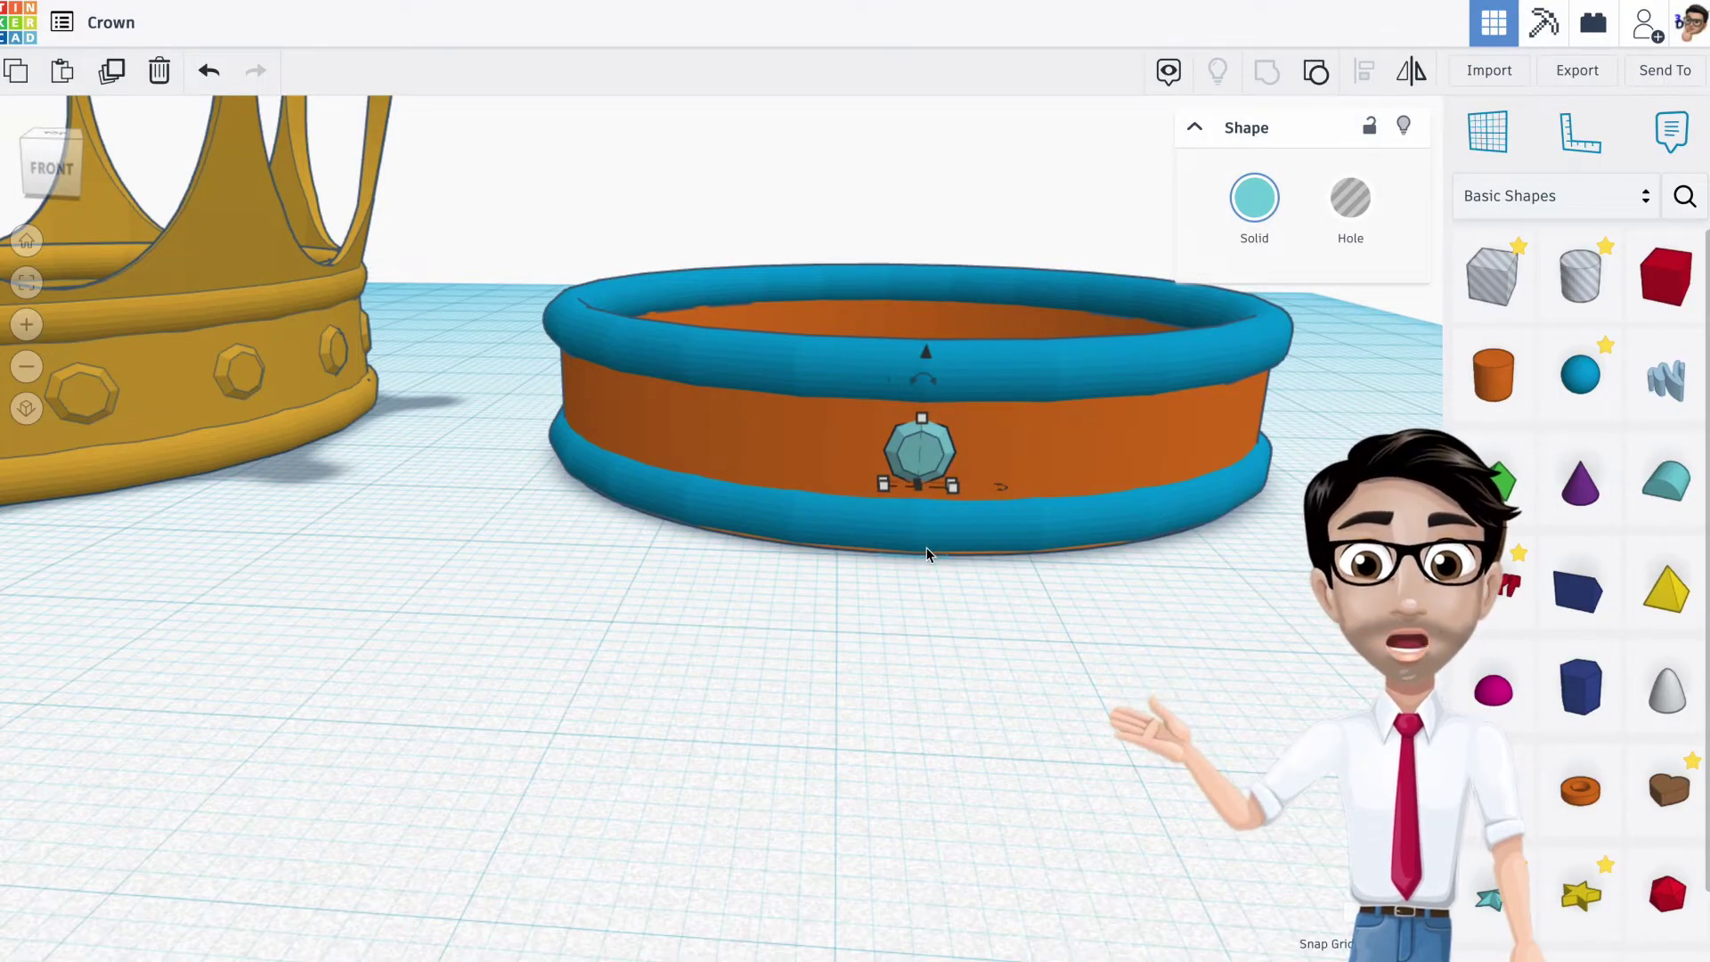
Raise the orange band, upper ring and diamond together slightly so the band's bottom edge no longer sticks out beneath the lower ring
scroll(926, 547, up, 5)
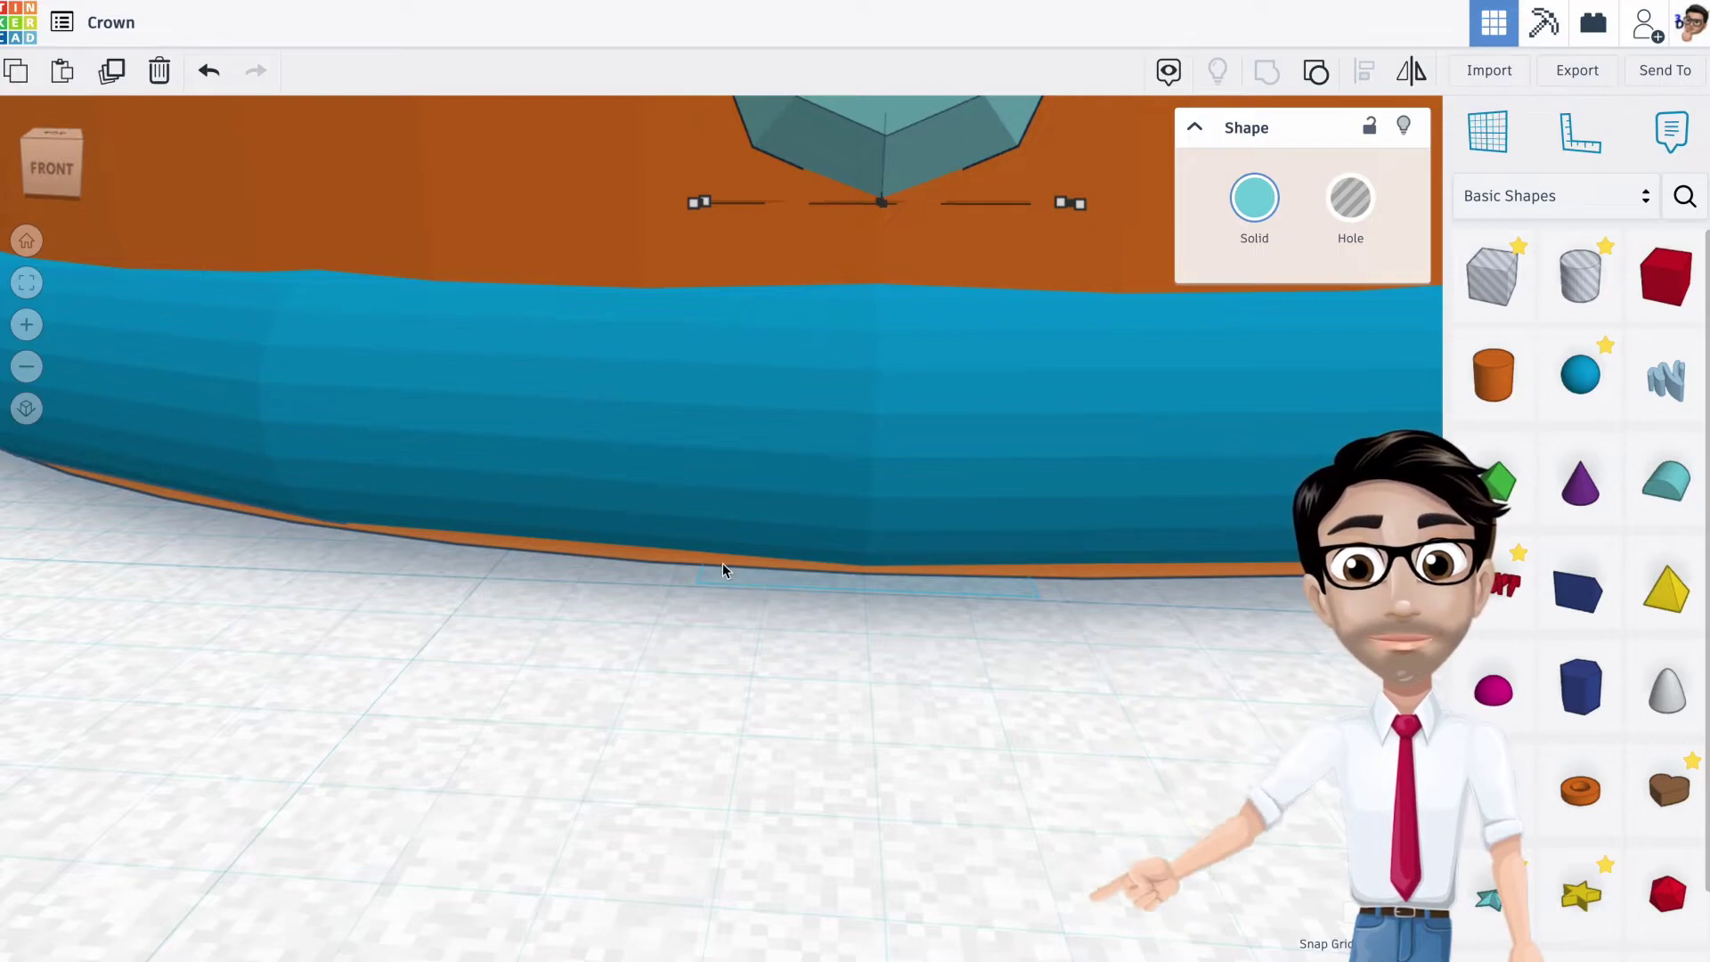
scroll(794, 579, down, 5)
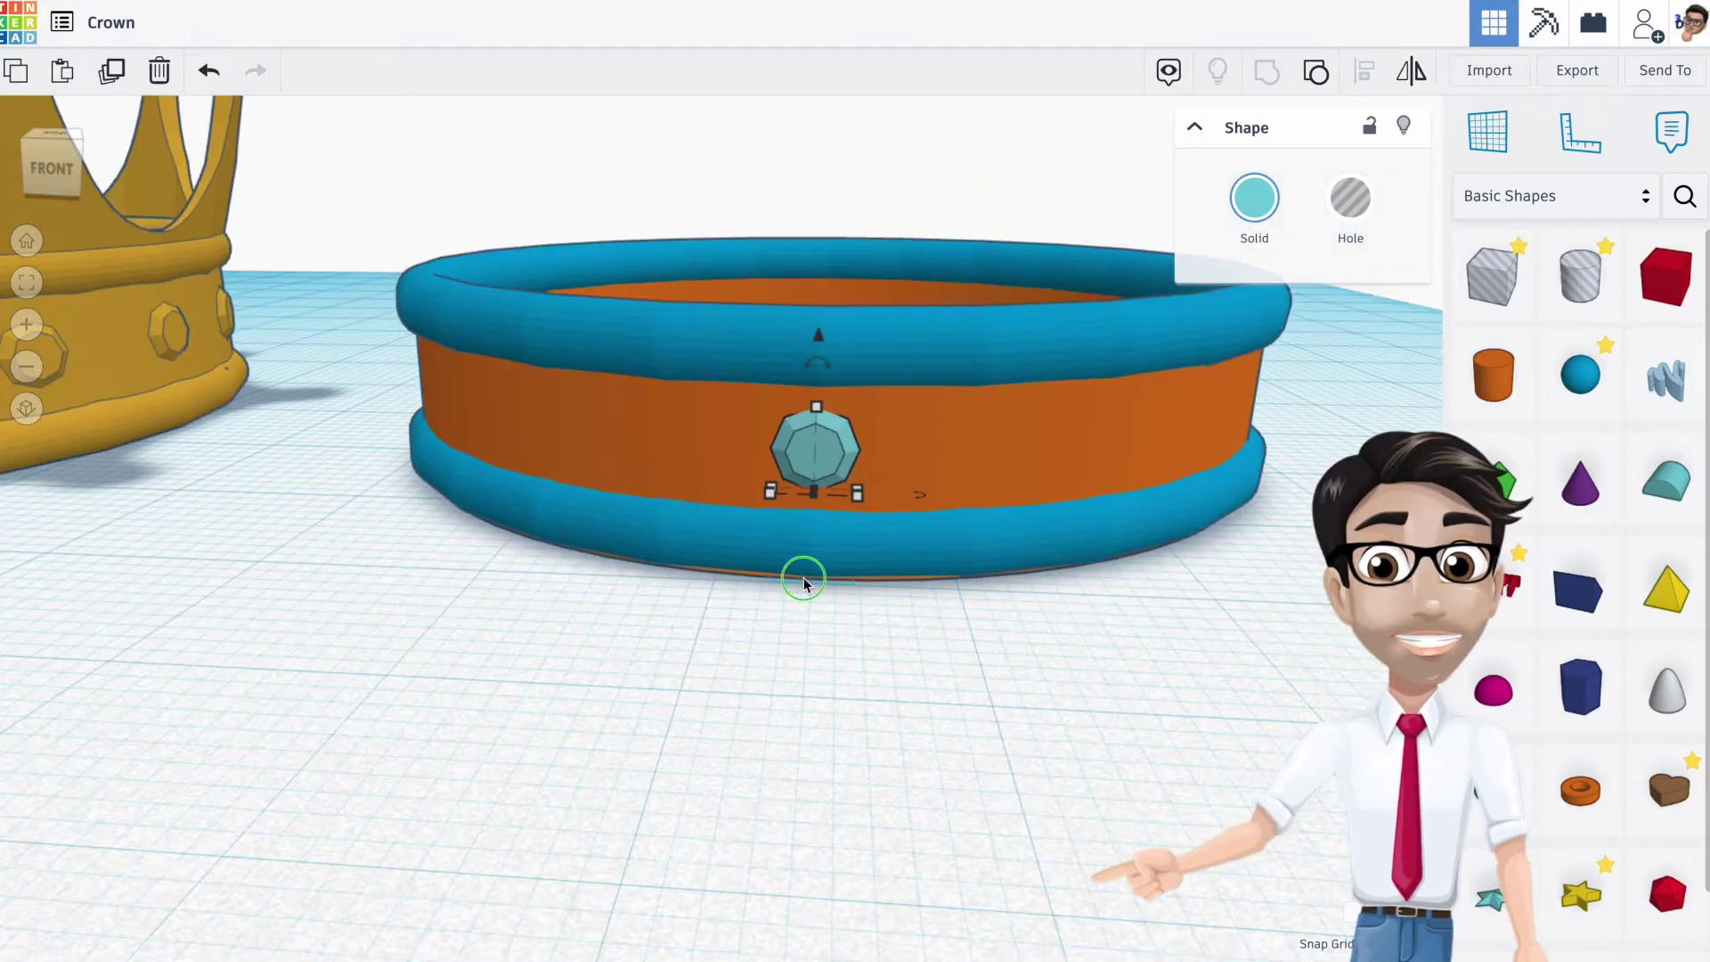
drag(575, 293, 948, 458)
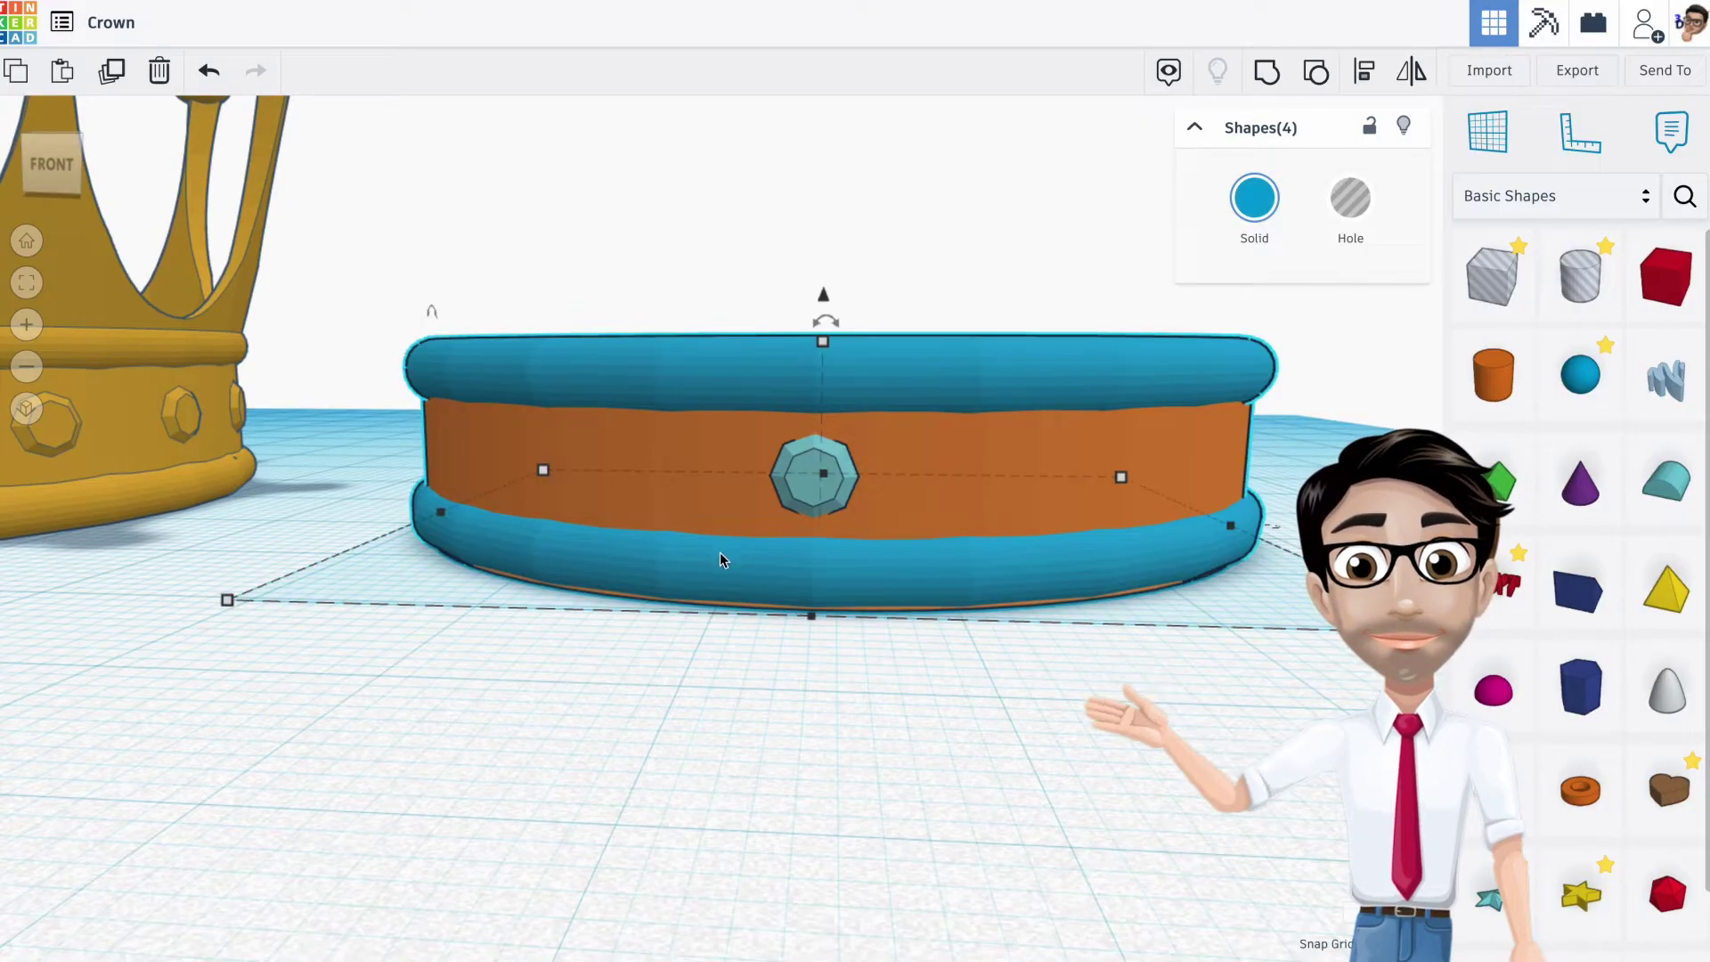
drag(534, 276, 848, 579)
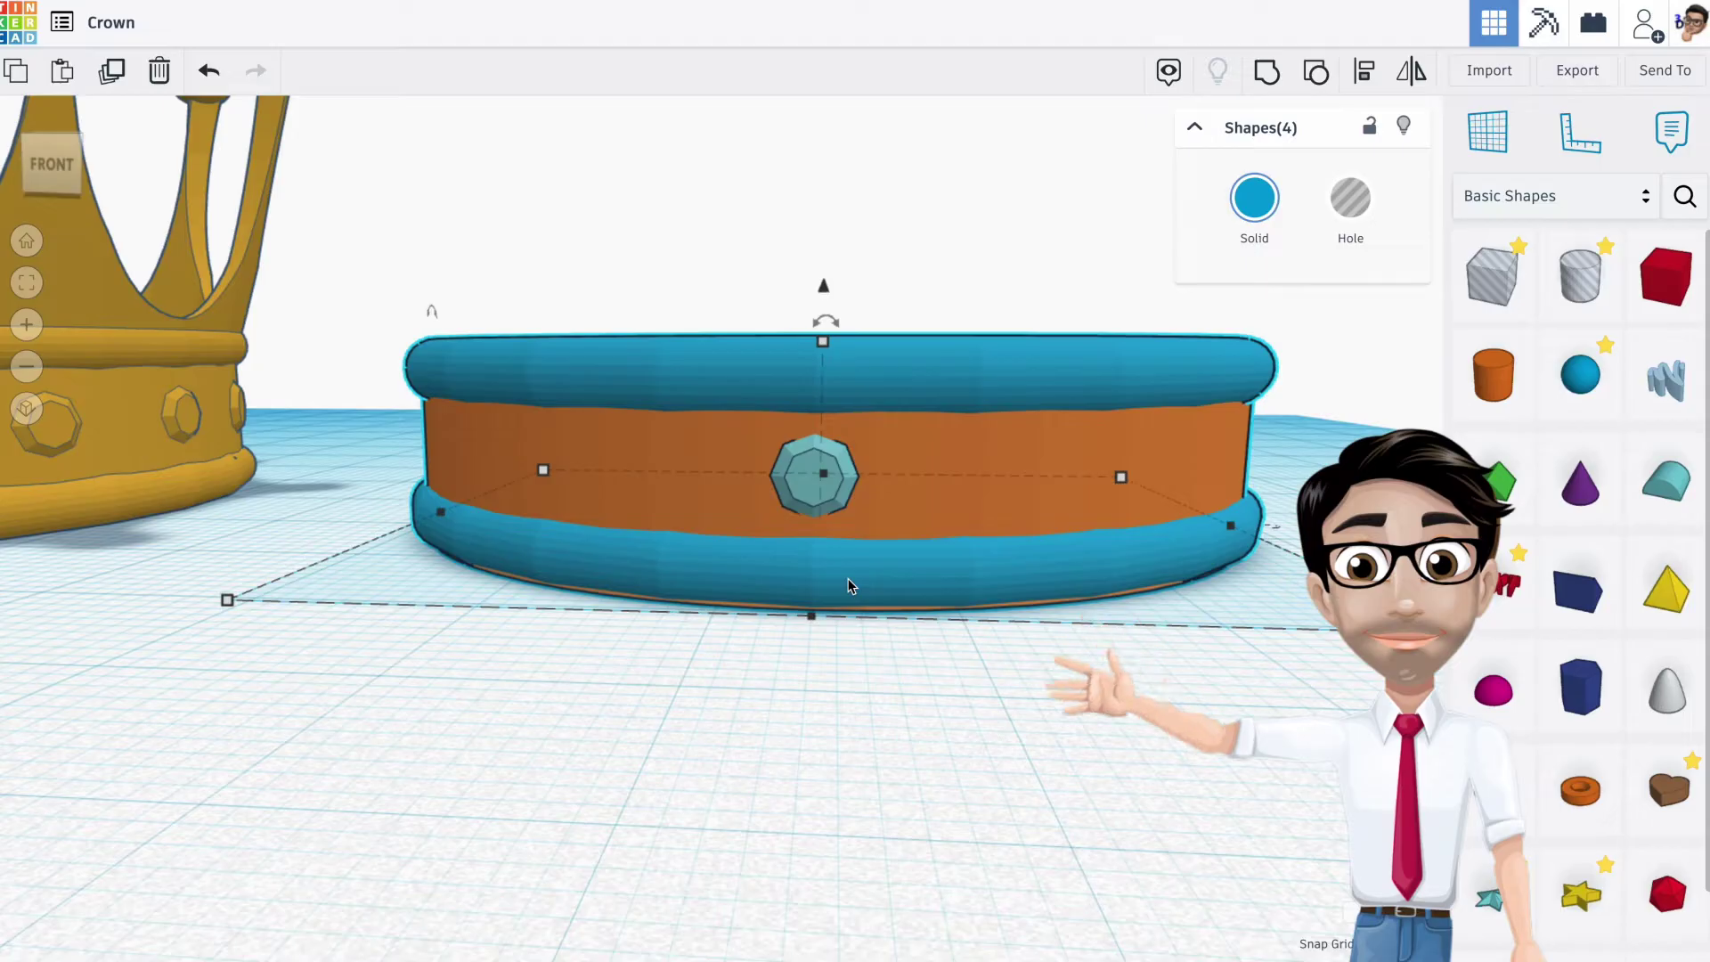
shift+click(500, 537)
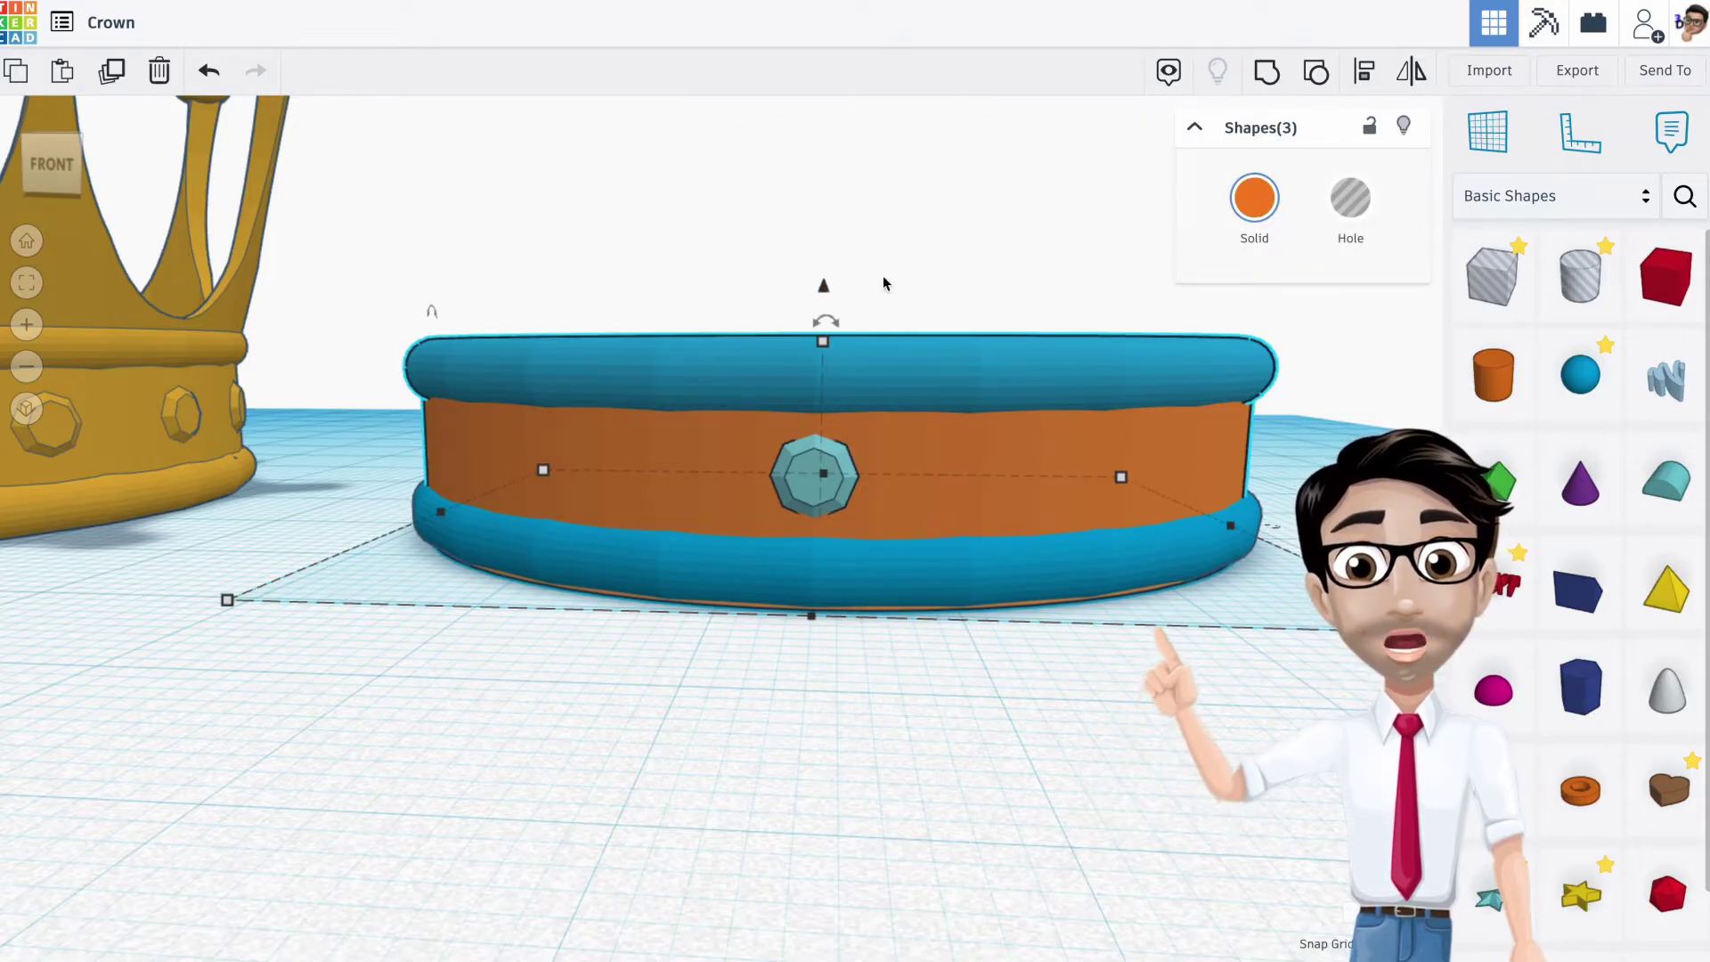
drag(823, 285, 821, 279)
right_drag(863, 408, 945, 392)
click(932, 617)
Nudge the front diamond down slightly so it sits centred in height between the two blue rings
click(818, 463)
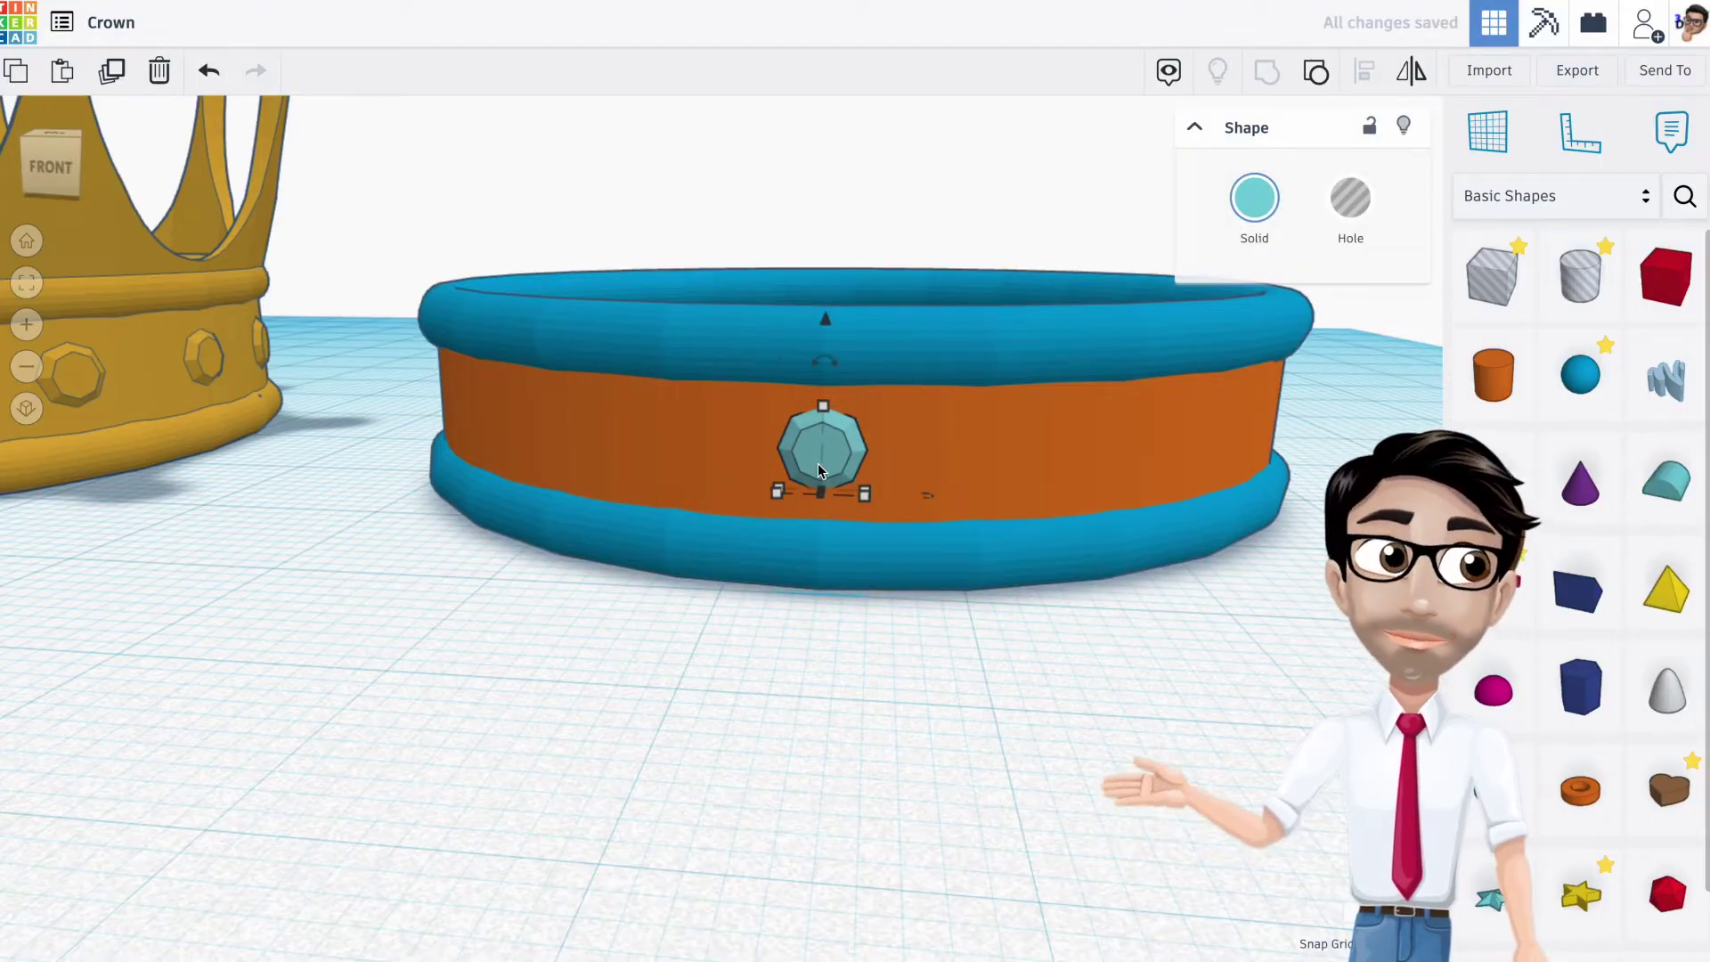
key(ctrl+Down)
key(ctrl+Down)
key(ctrl+Down)
key(ctrl+Down)
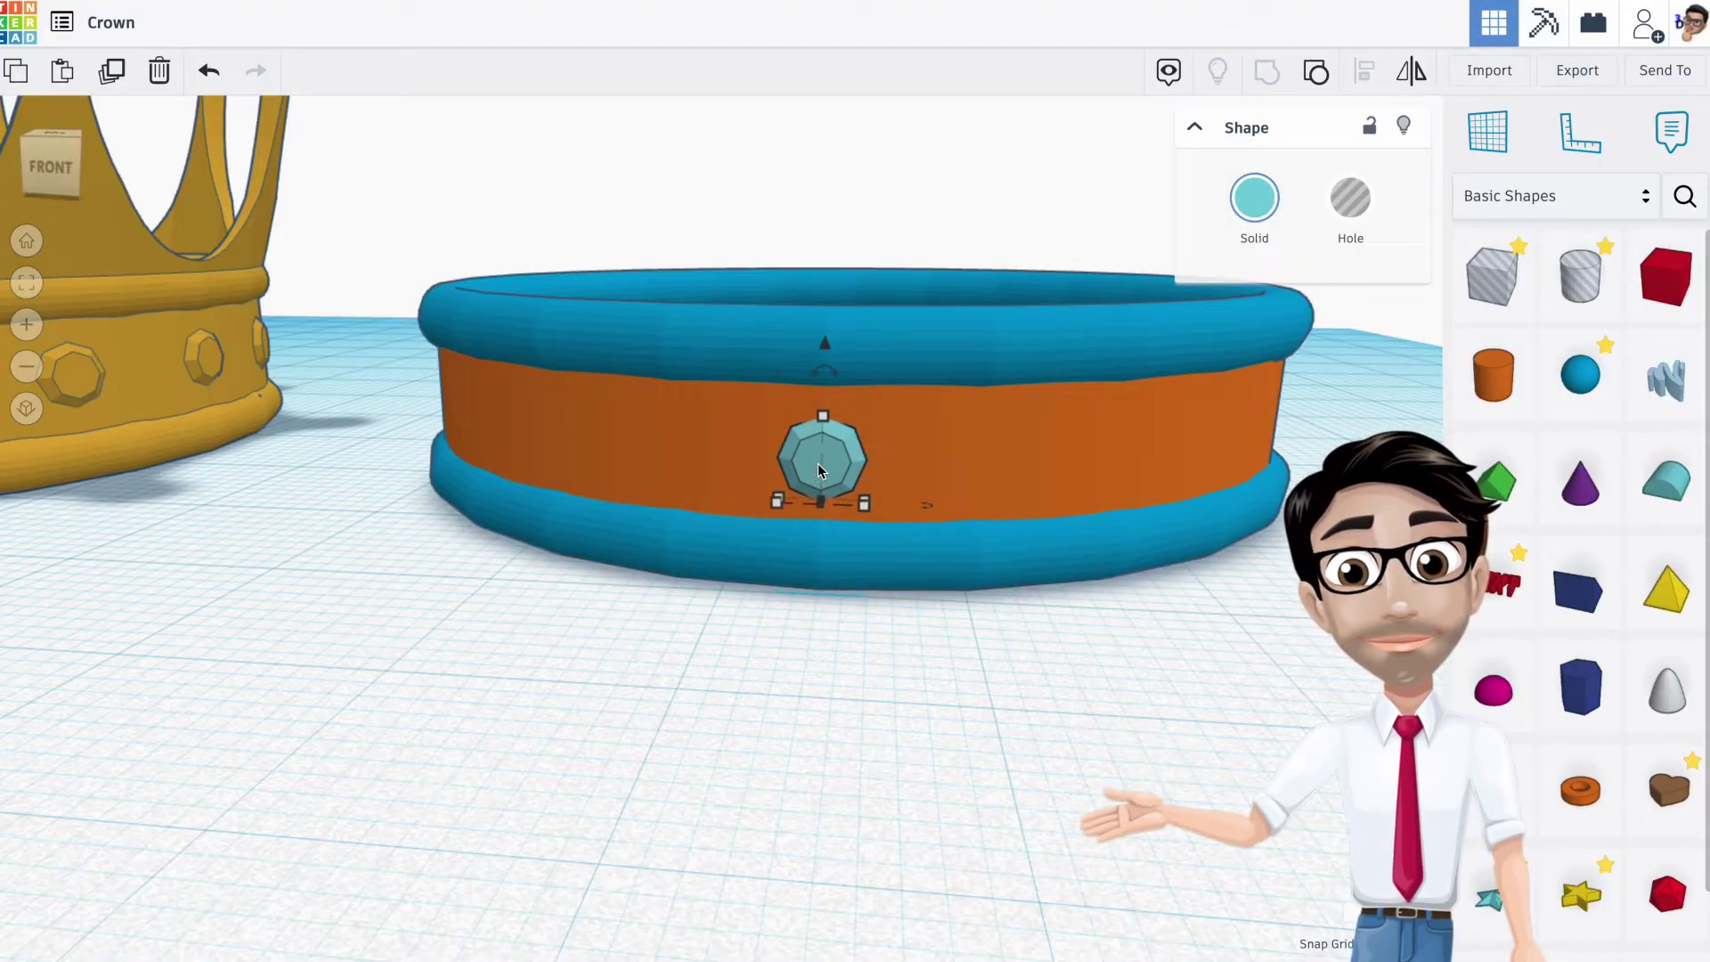
key(ctrl+Up)
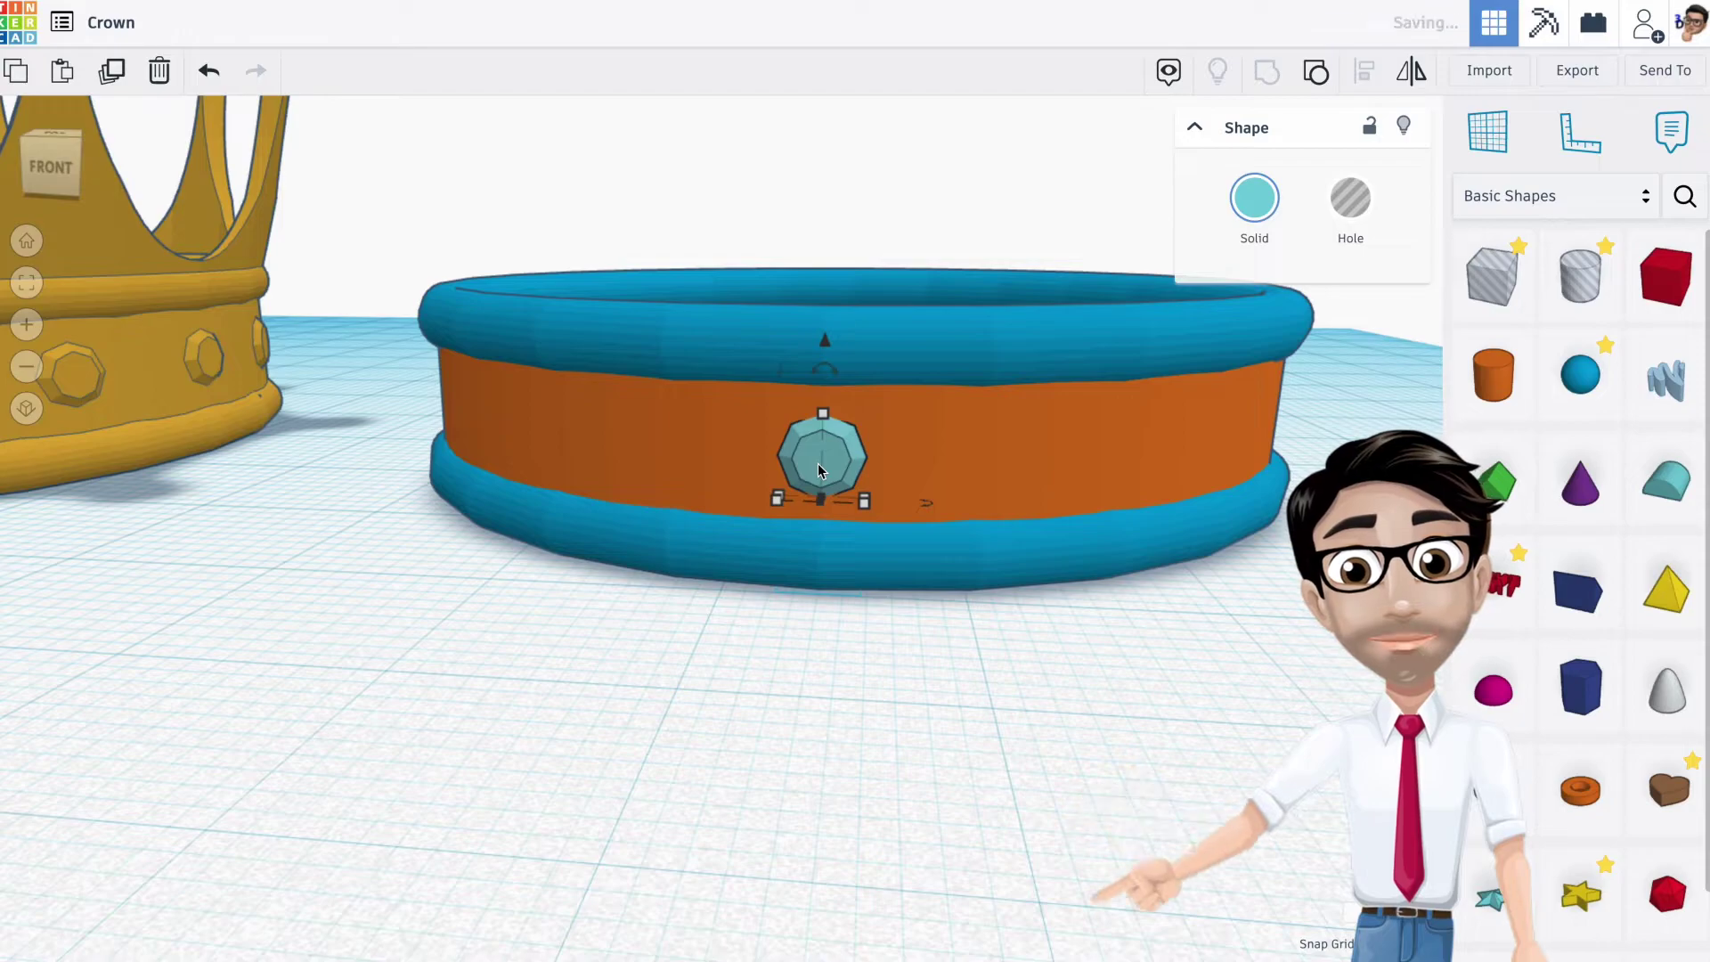
Place a mirrored copy of the front diamond directly opposite on the band's back, half embedded with its facets facing outward
right_drag(859, 470, 859, 477)
click(837, 464)
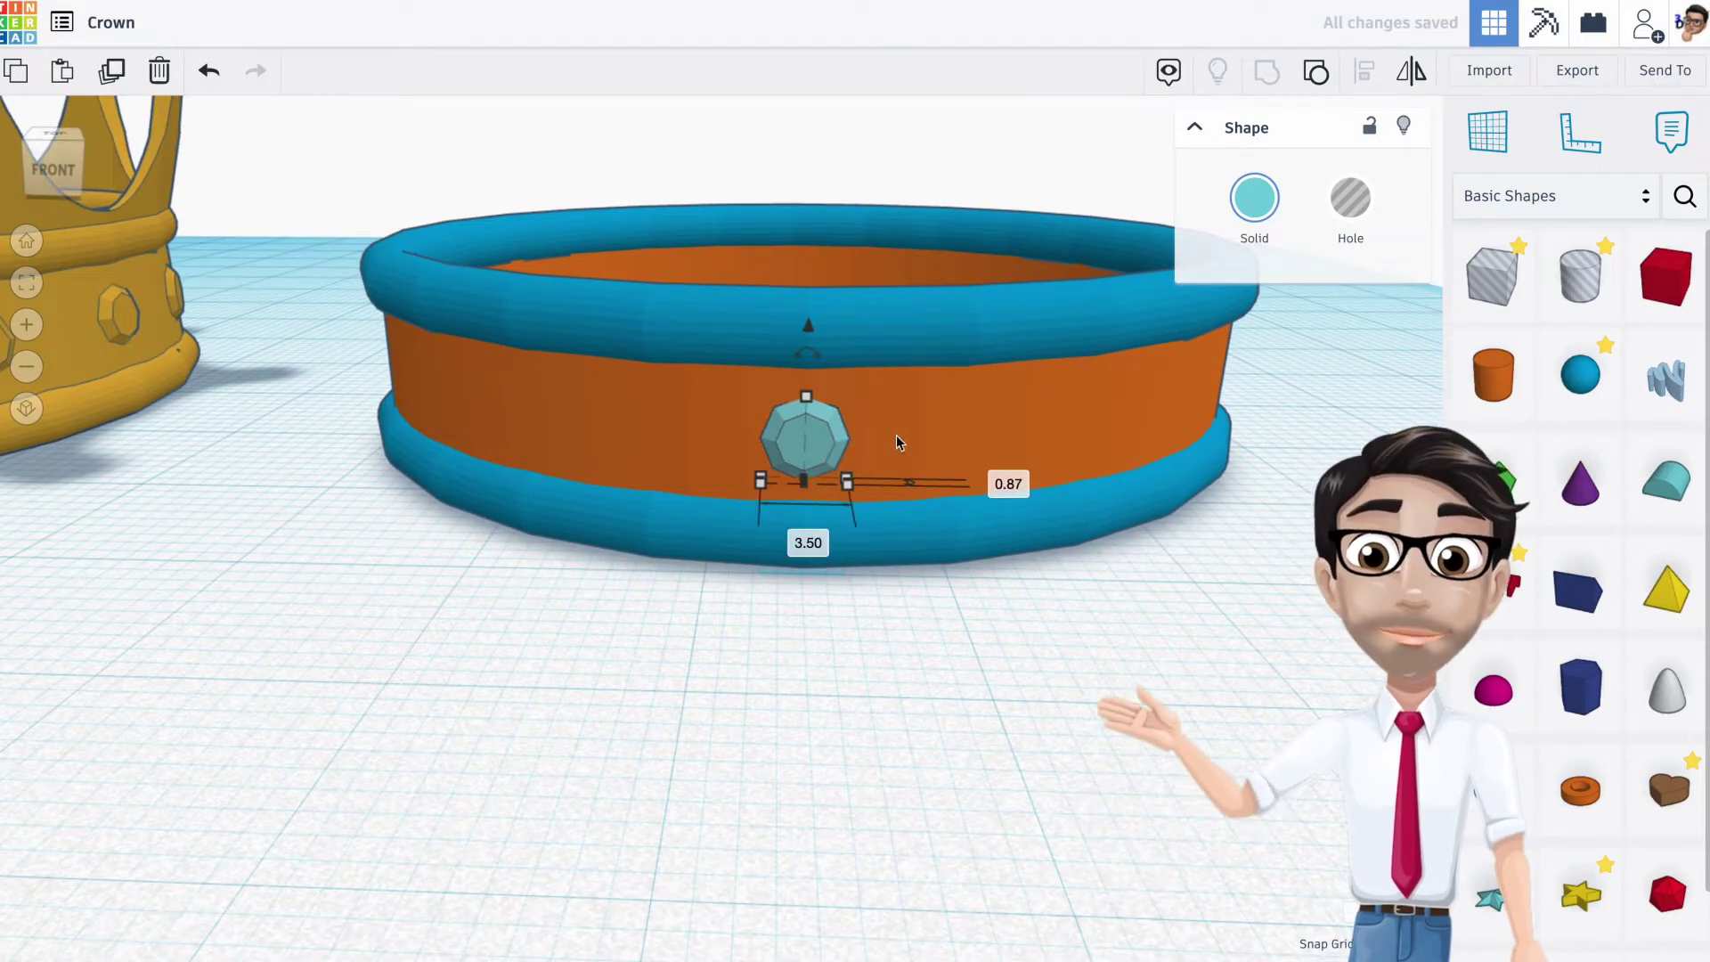
click(1407, 79)
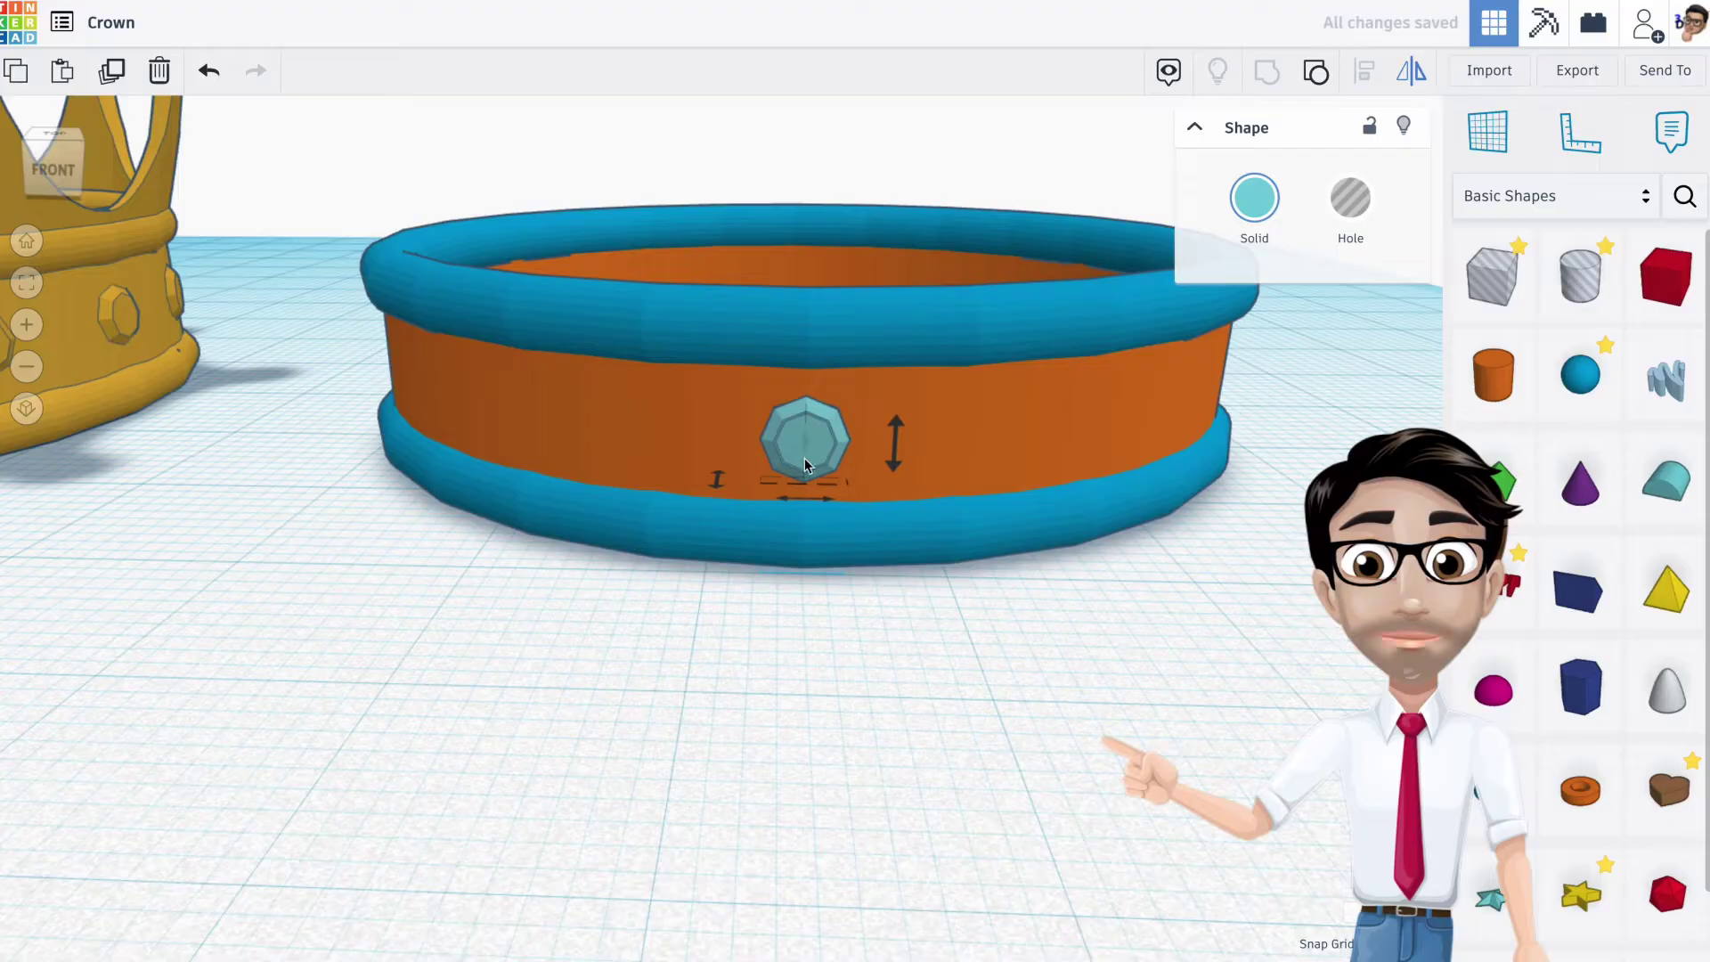
mouse_move(871, 398)
right_down()
mouse_move(698, 435)
mouse_move(1097, 493)
mouse_move(993, 459)
mouse_move(665, 469)
mouse_move(905, 420)
mouse_move(790, 419)
mouse_move(1126, 397)
mouse_move(783, 383)
mouse_move(840, 412)
right_up()
scroll(815, 392, down, 5)
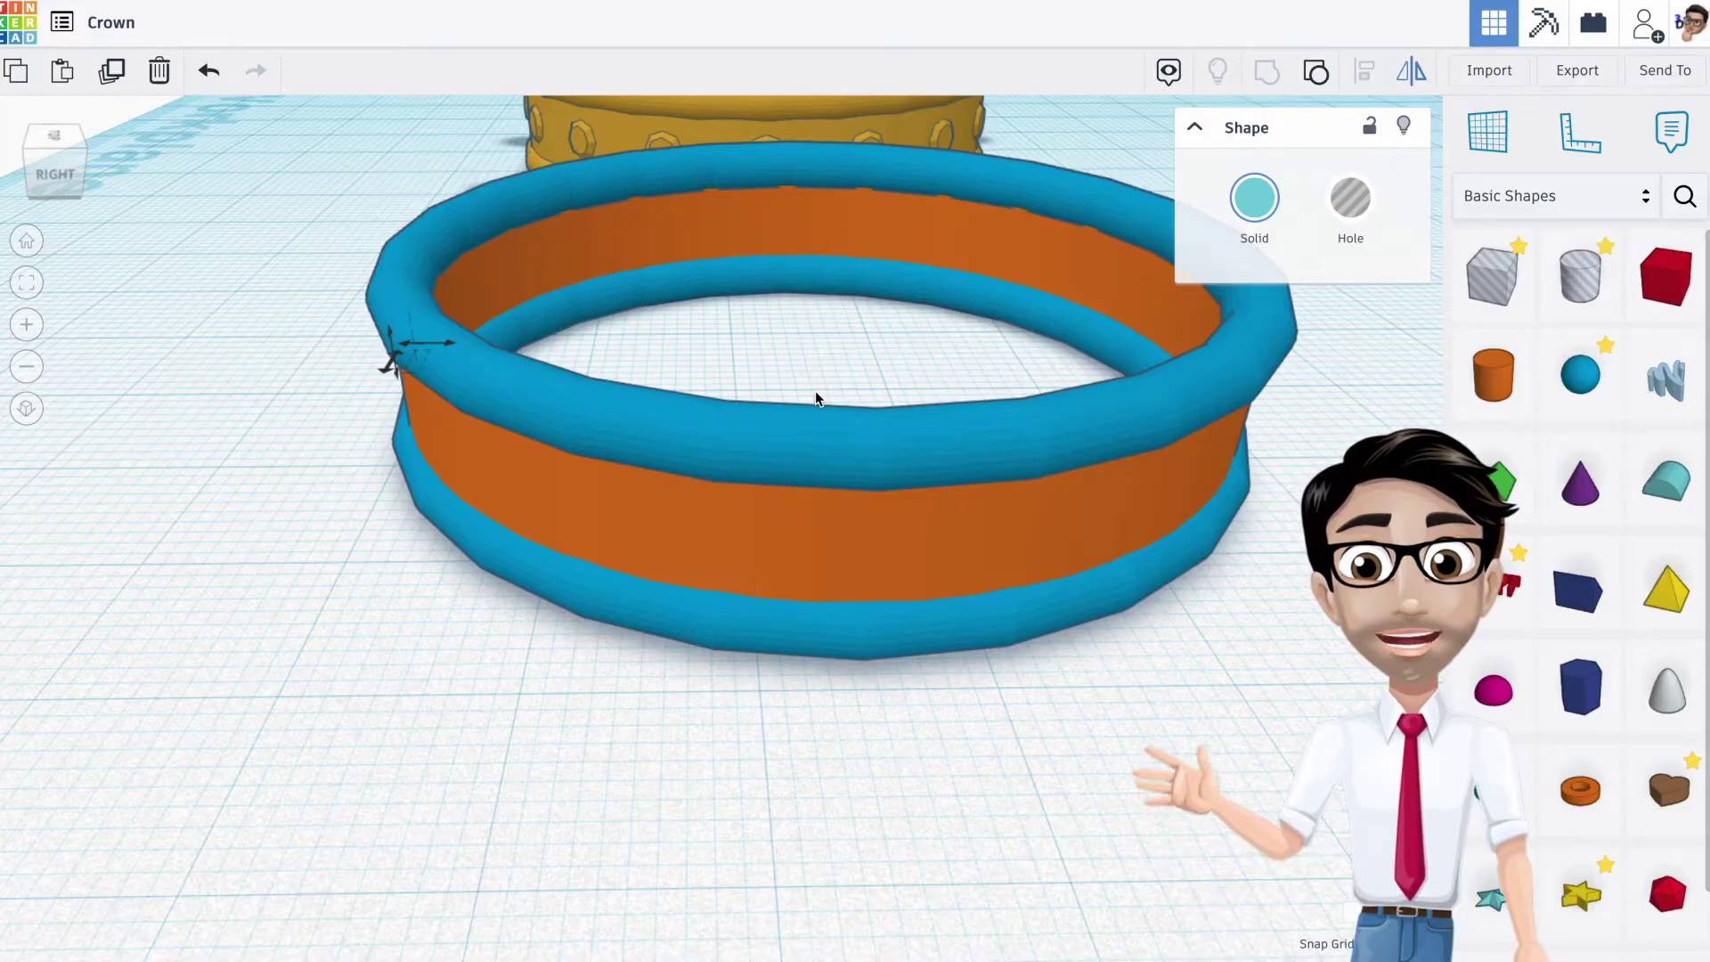
key(Right)
key(Right)
key(Right)
key(Right)
key(Right)
key(Right)
key(Right)
key(Right)
key(Right)
key(Right)
key(Right)
key(Right)
key(Right)
key(Right)
key(Right)
key(Right)
key(Right)
key(Right)
key(Right)
key(Right)
key(Right)
key(Right)
key(Right)
key(Right)
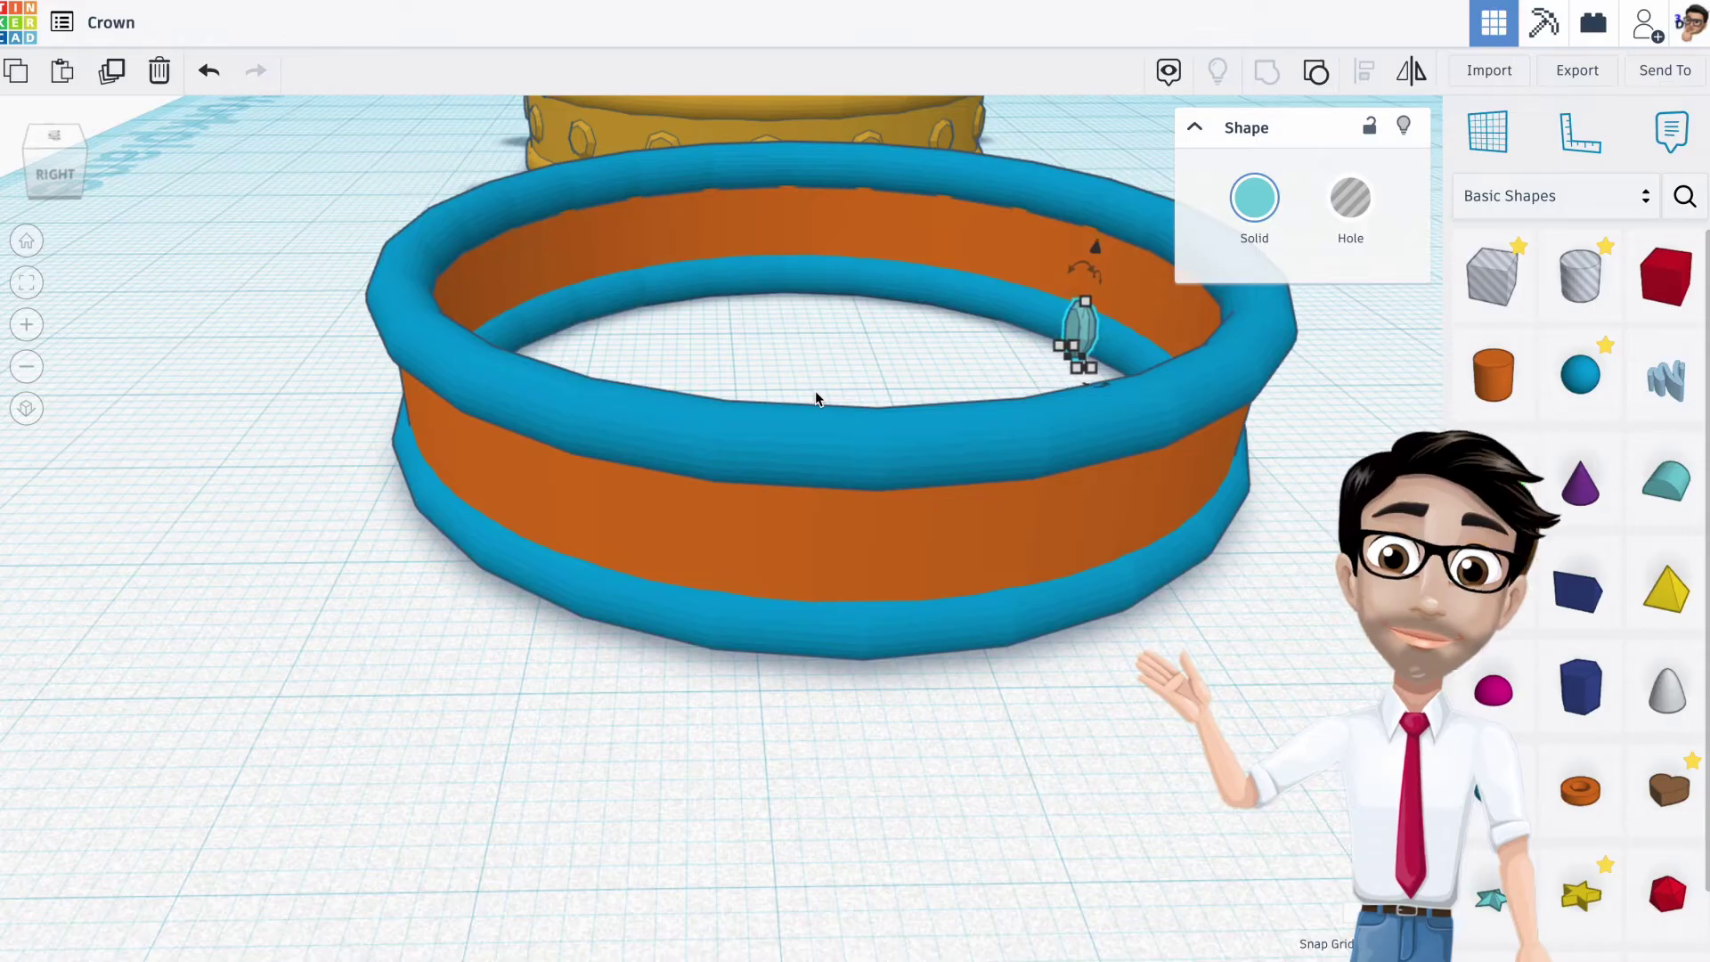
key(Right)
key(Right)
key(Right)
key(Right)
key(Right)
key(Right)
key(Right)
key(Right)
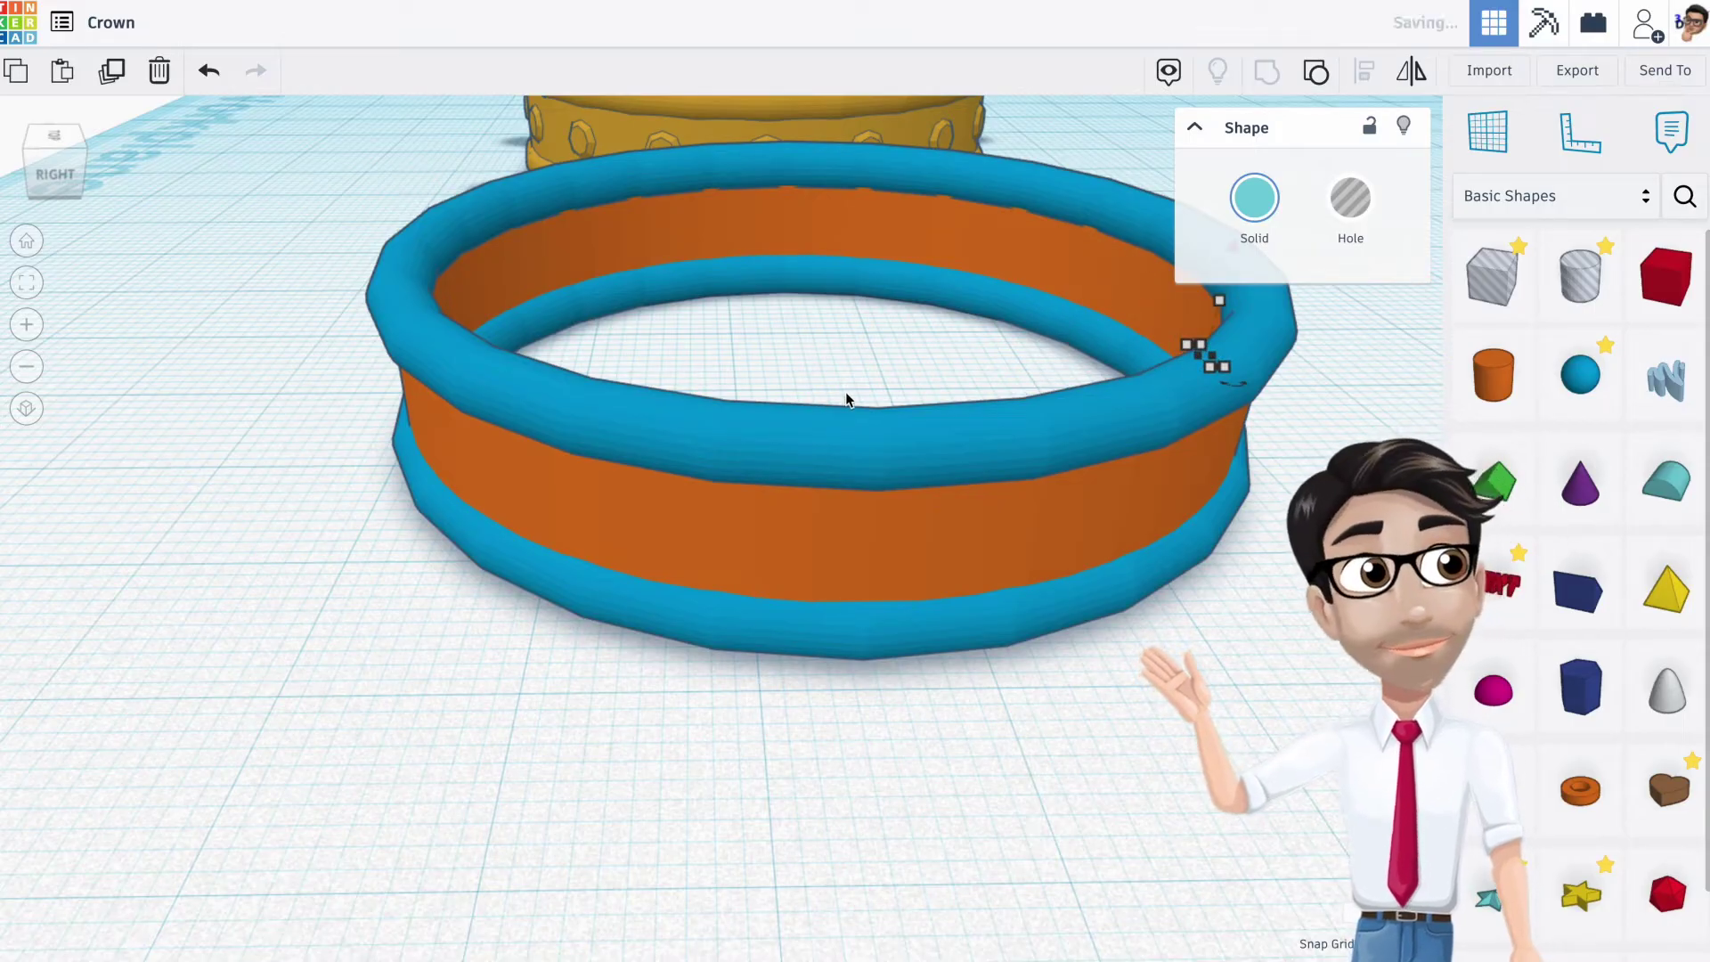
right_drag(1140, 418, 766, 365)
right_drag(931, 463, 1094, 468)
scroll(793, 490, up, 3)
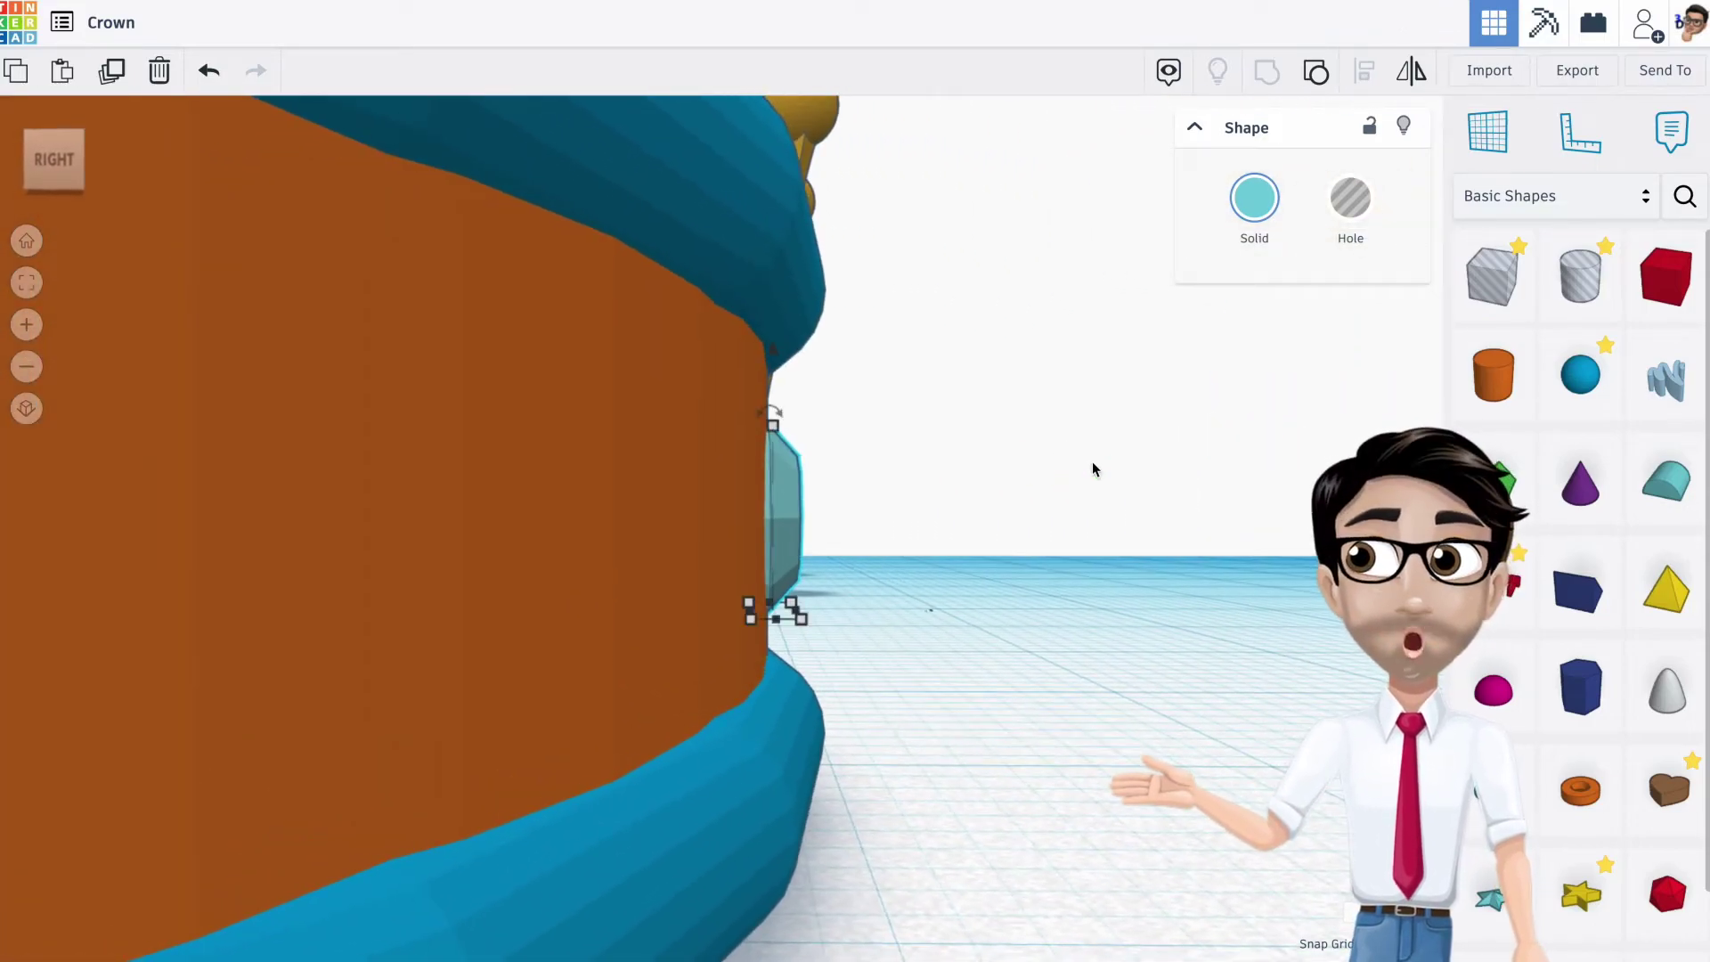
right_drag(1184, 520, 724, 524)
scroll(821, 471, down, 5)
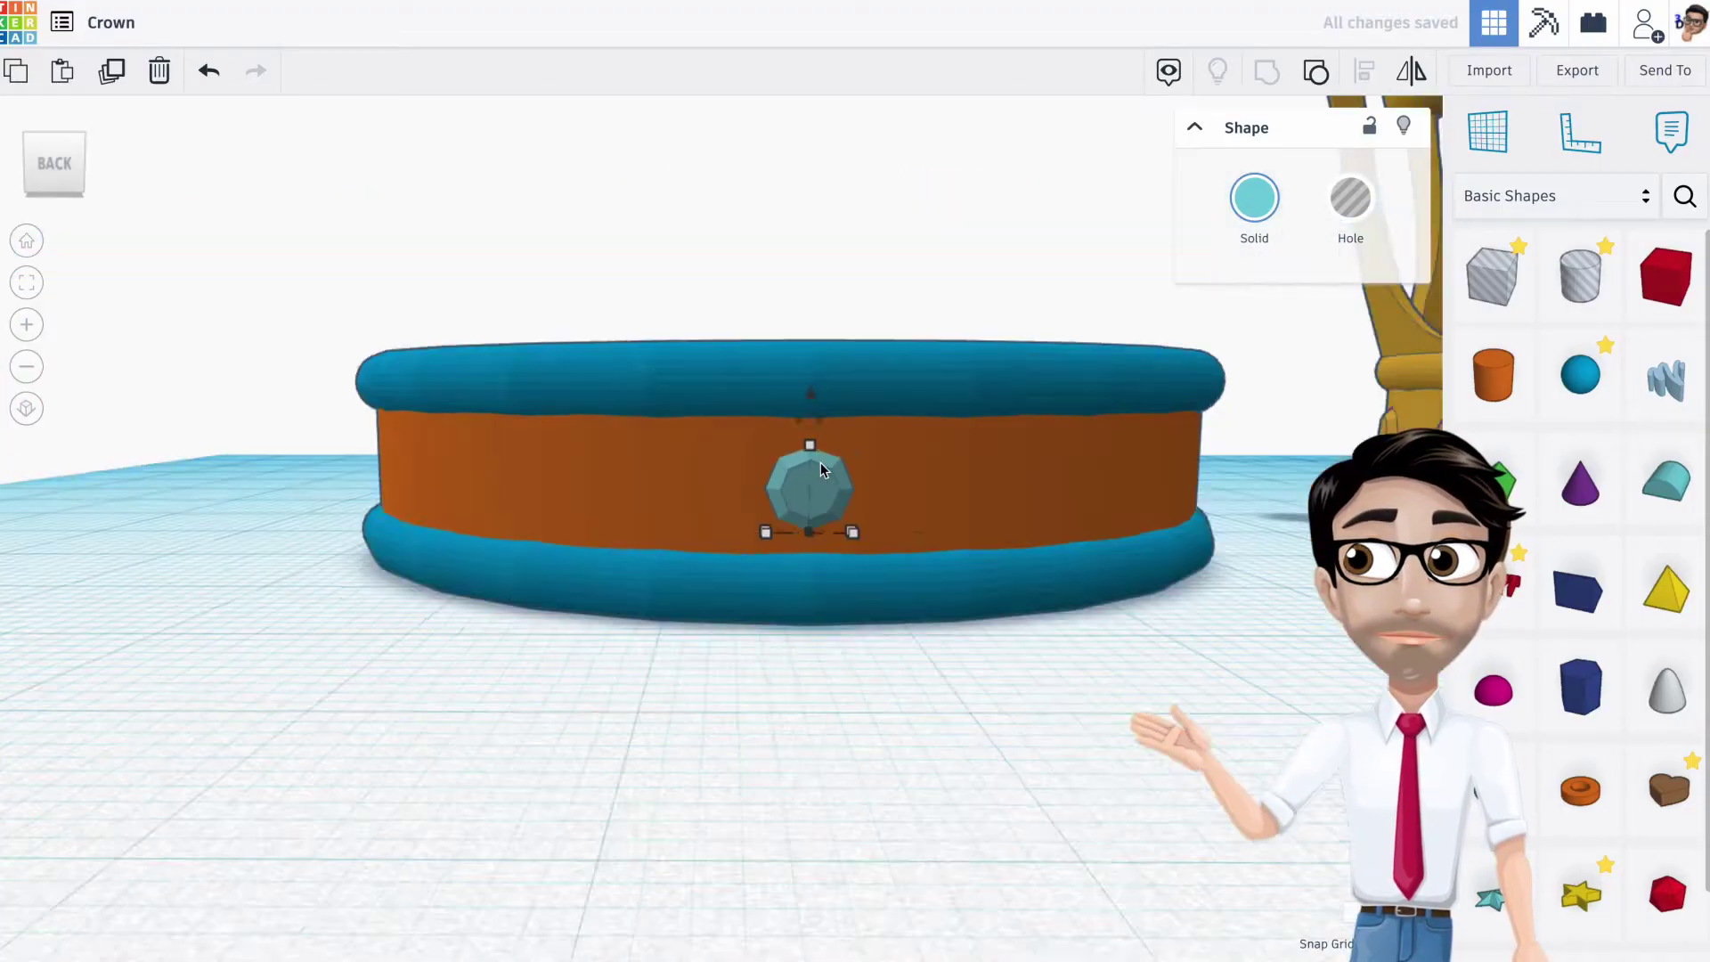
right_drag(834, 422, 866, 518)
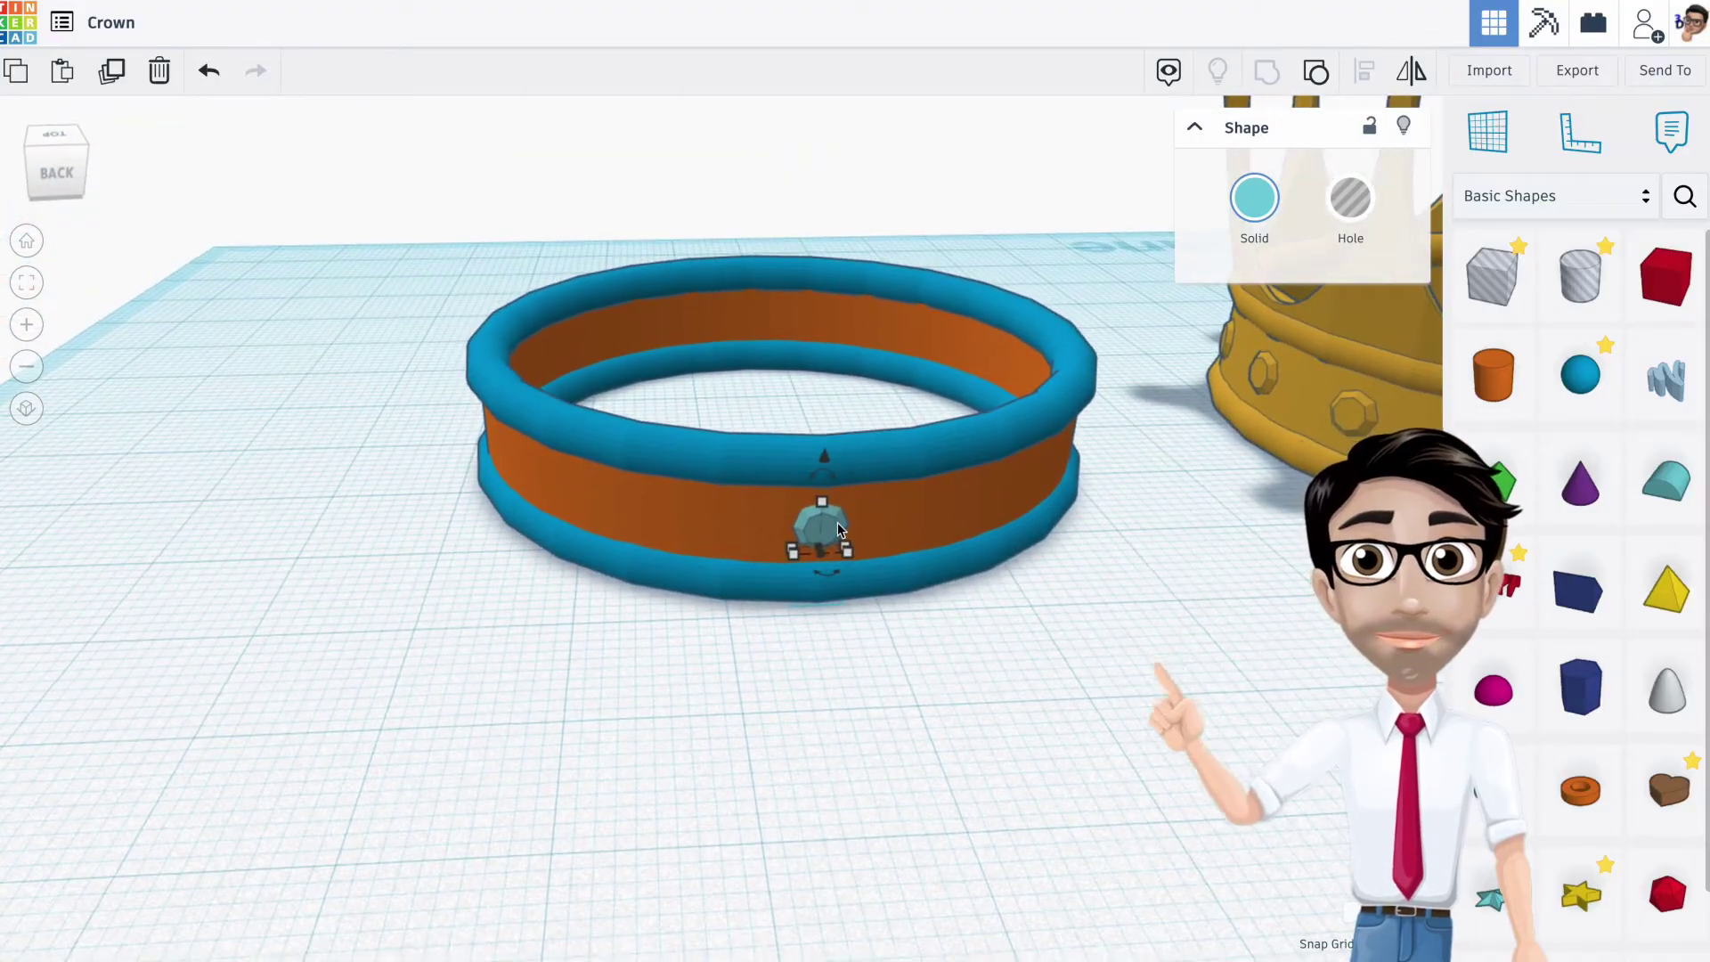
Duplicate the front and back diamonds as a pair and rotate the copy horizontally around the band to sit beside the originals
right_drag(661, 438, 869, 572)
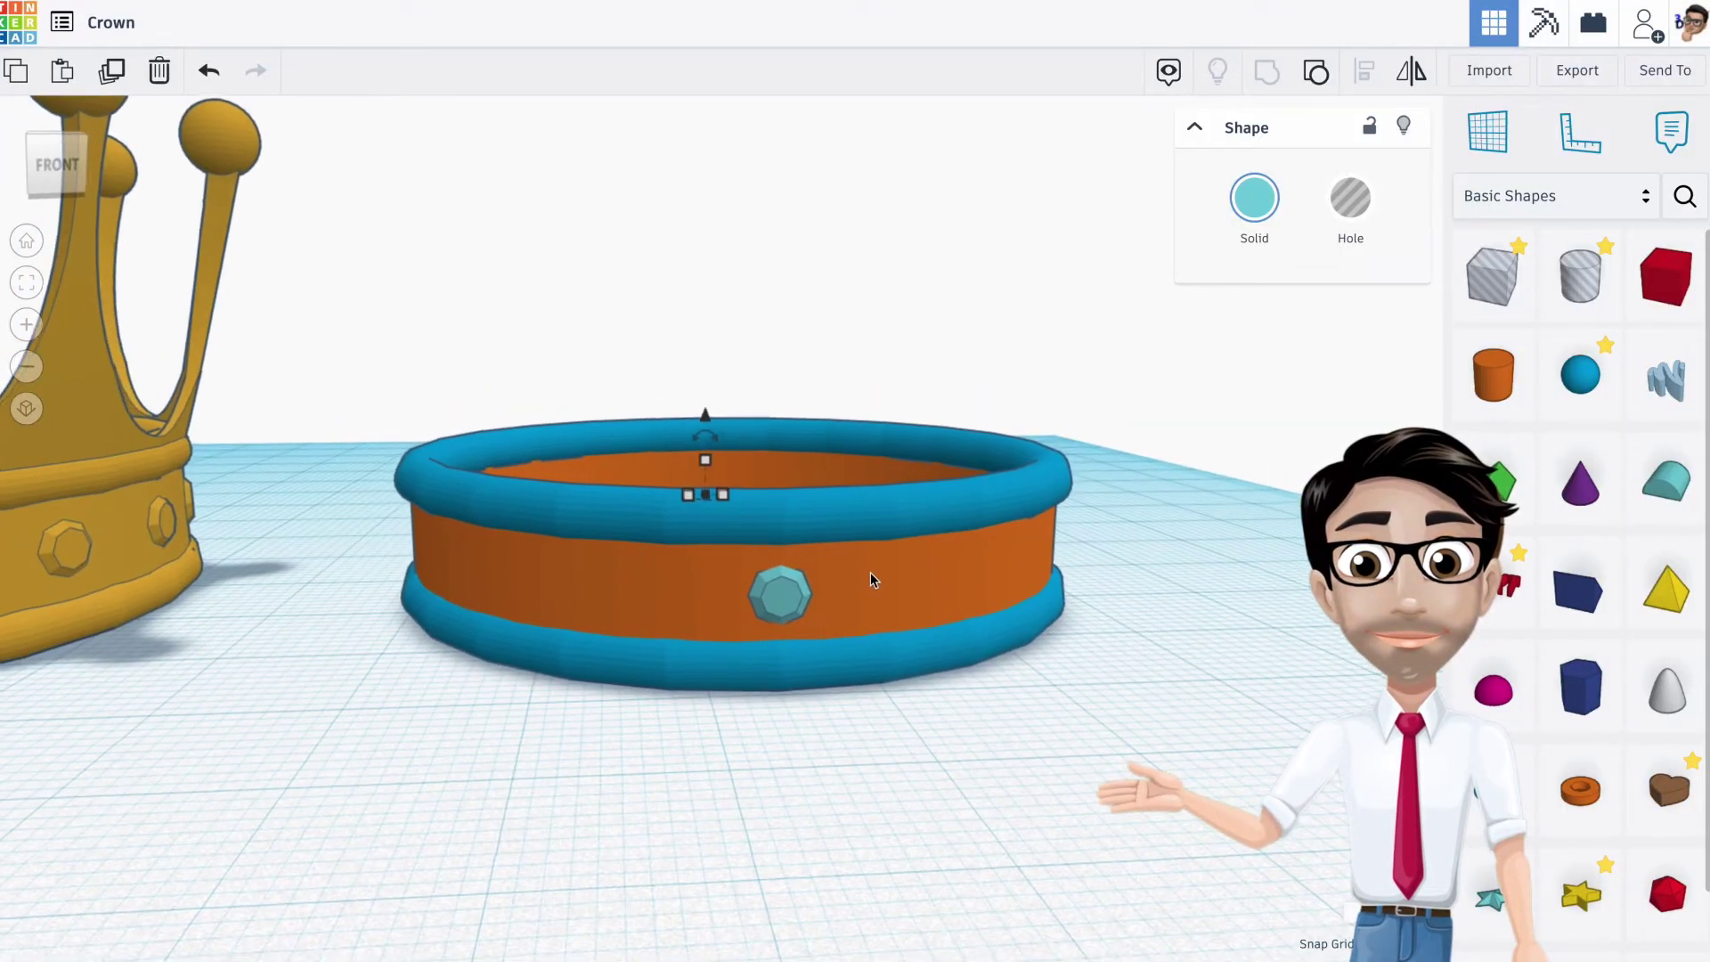
shift+click(784, 602)
right_drag(904, 513, 860, 598)
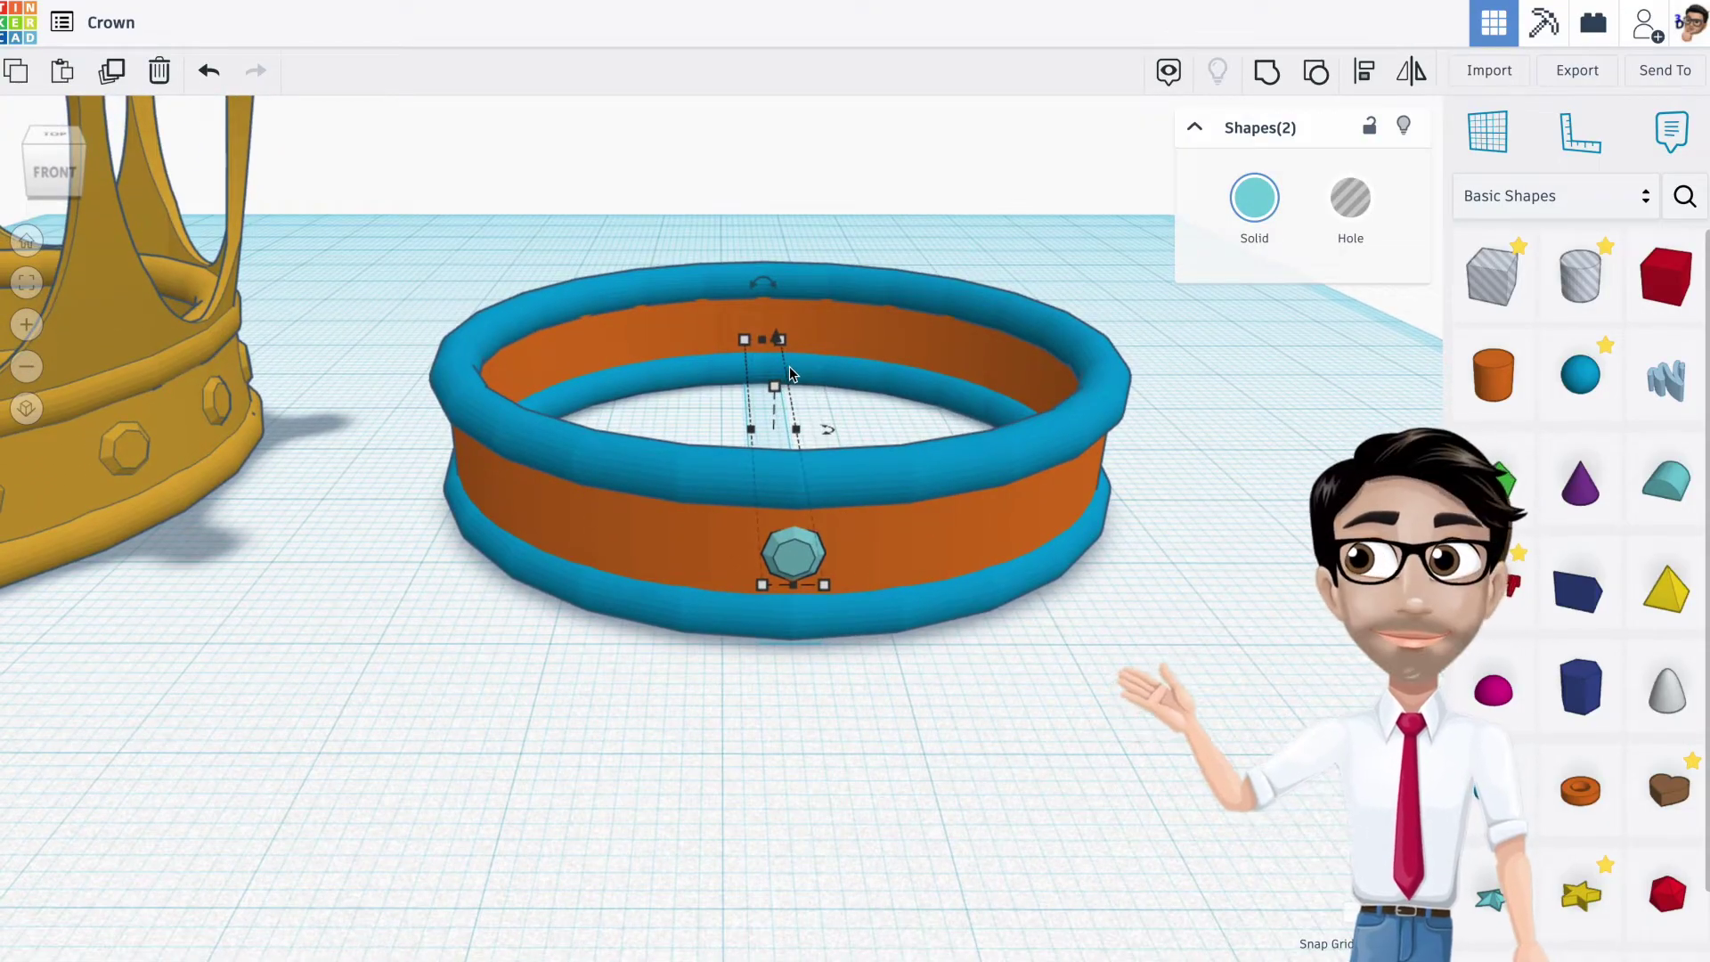
right_drag(853, 404, 836, 421)
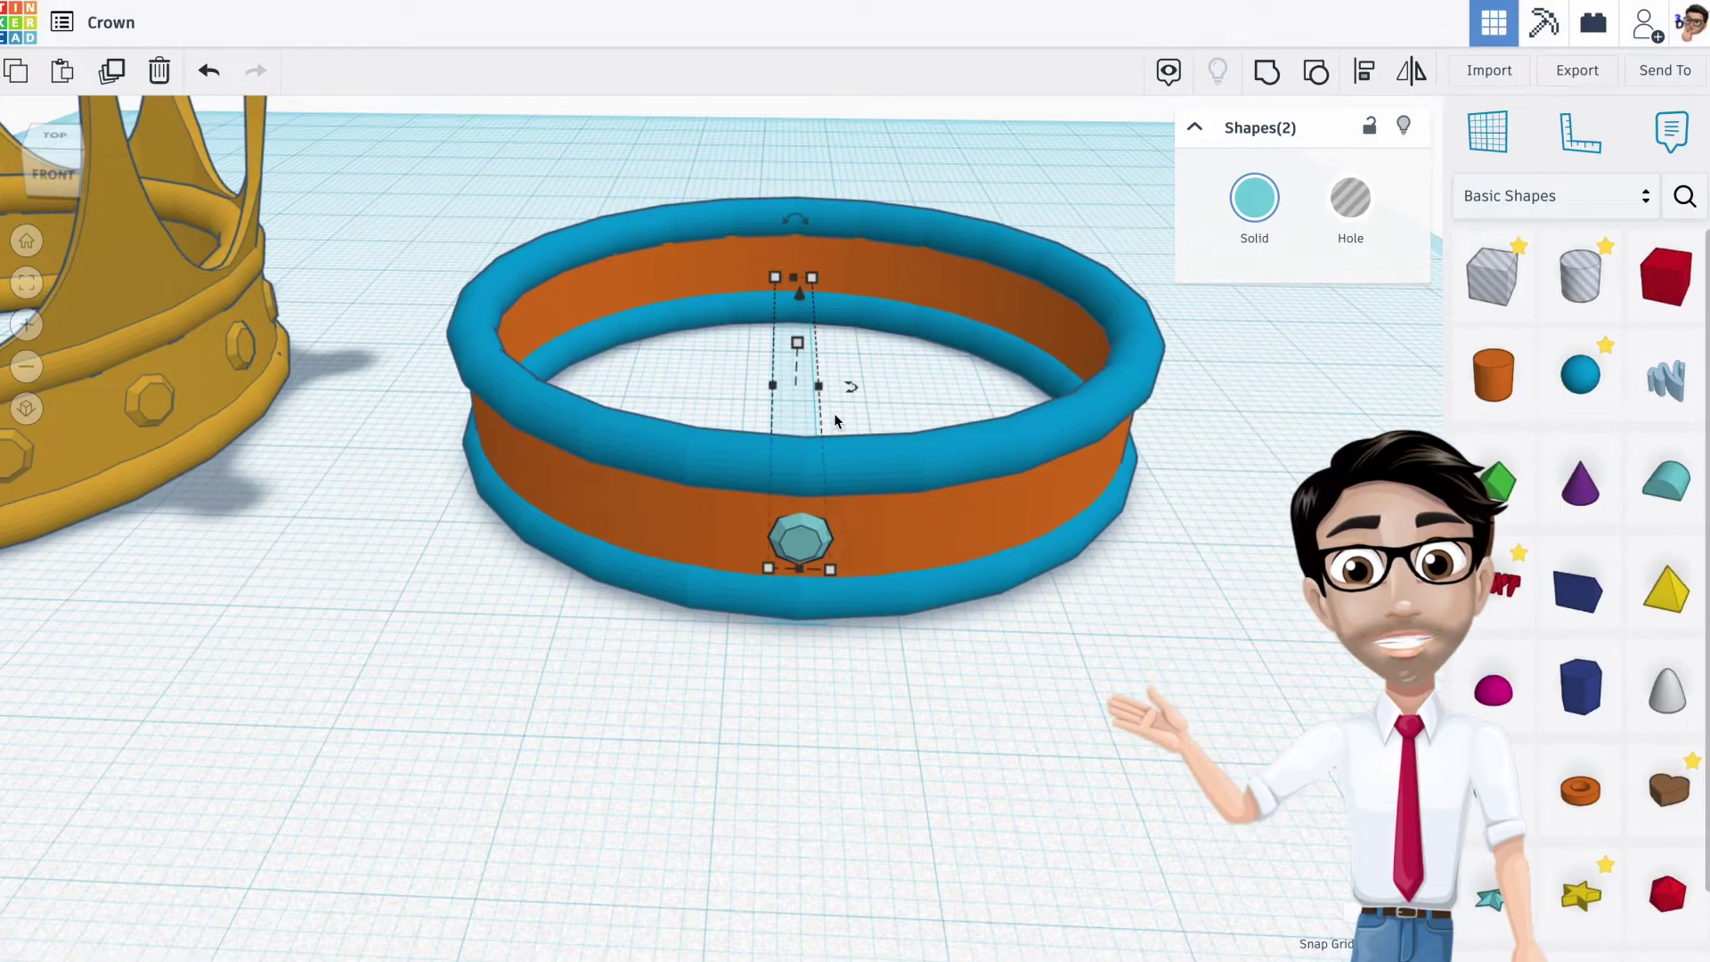
click(113, 71)
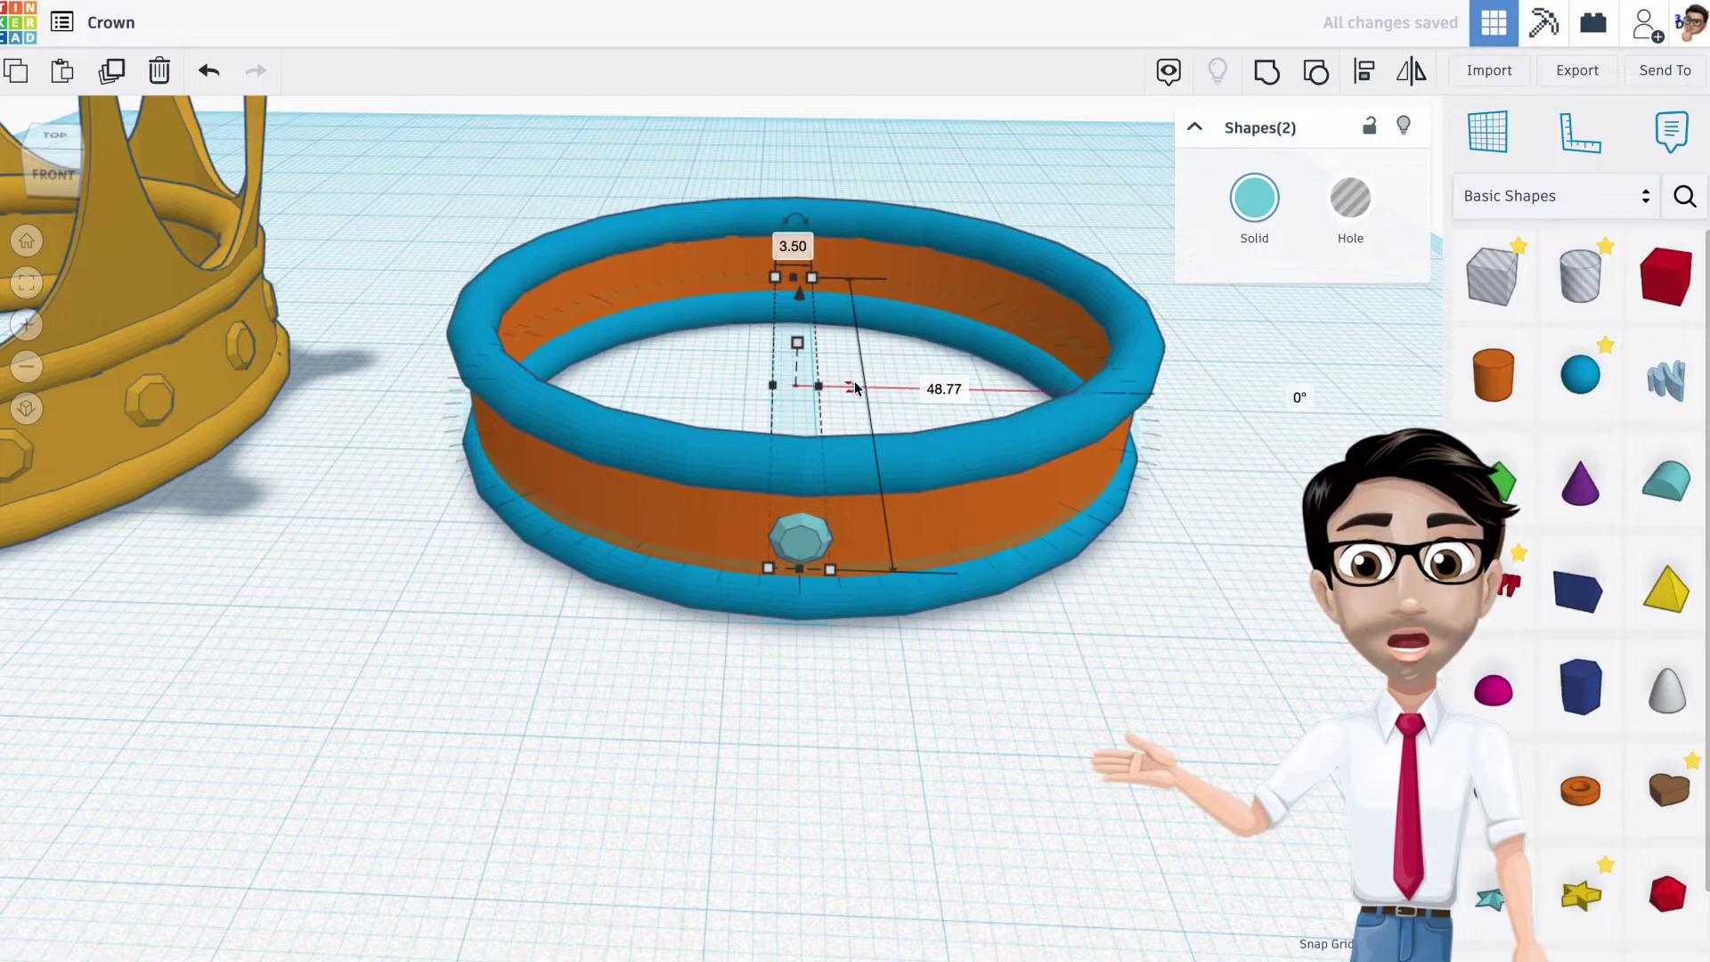
drag(854, 385, 861, 392)
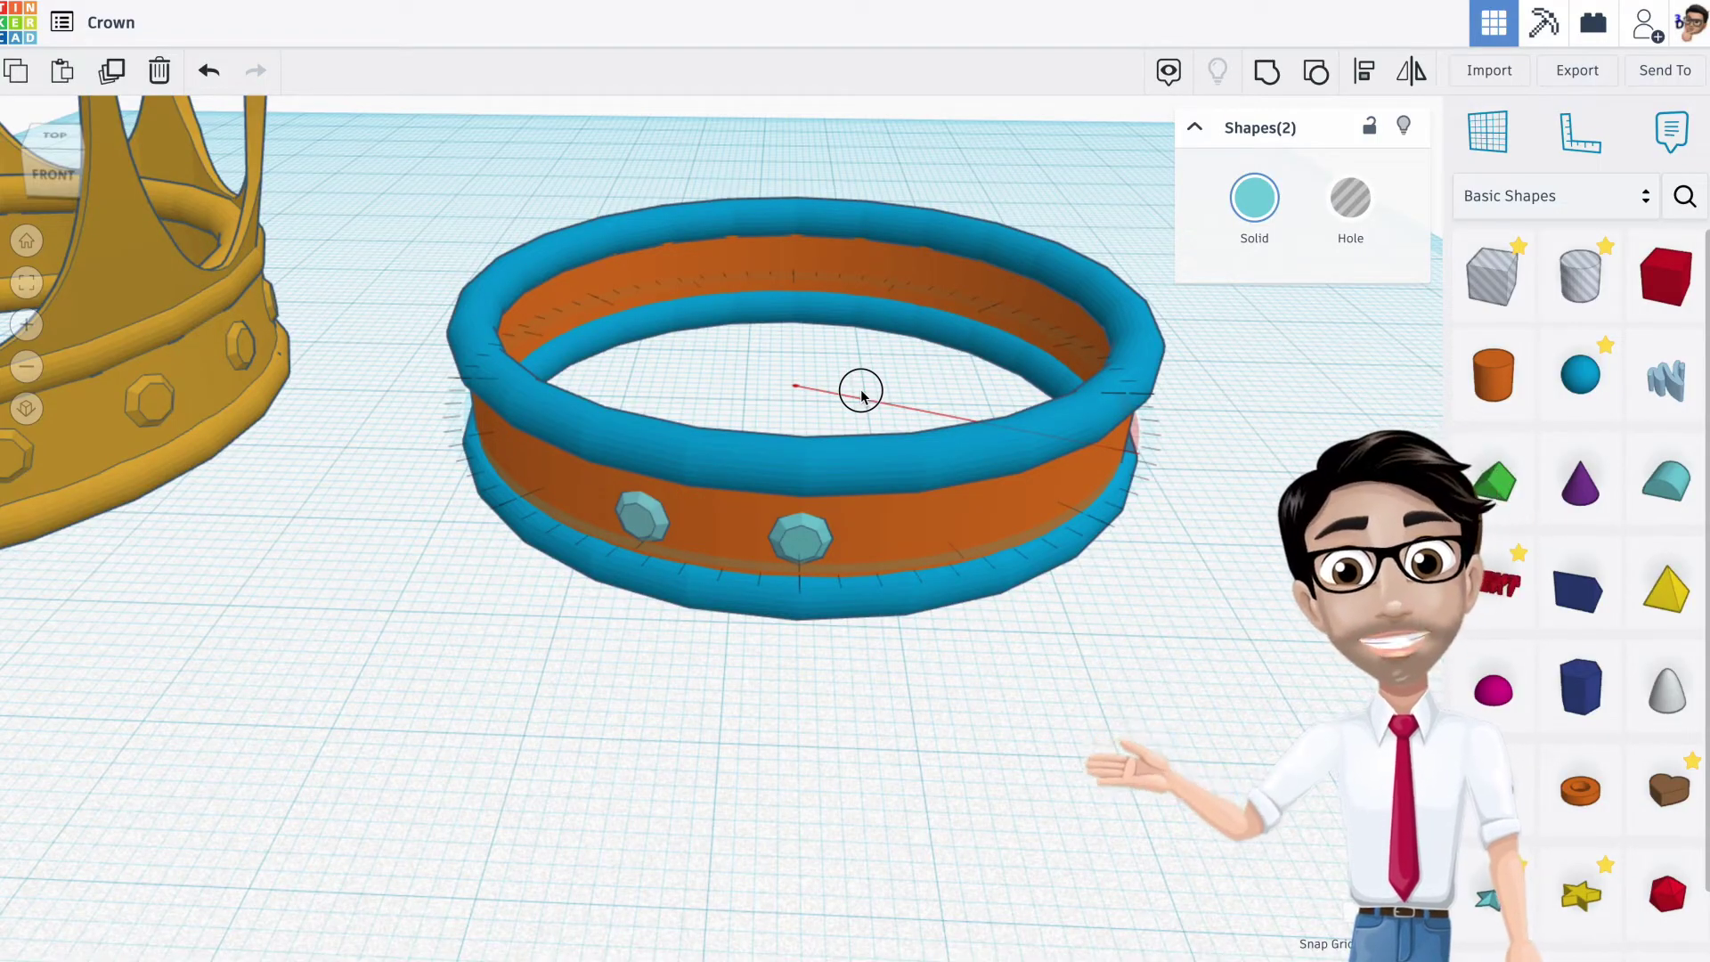
drag(860, 392, 860, 396)
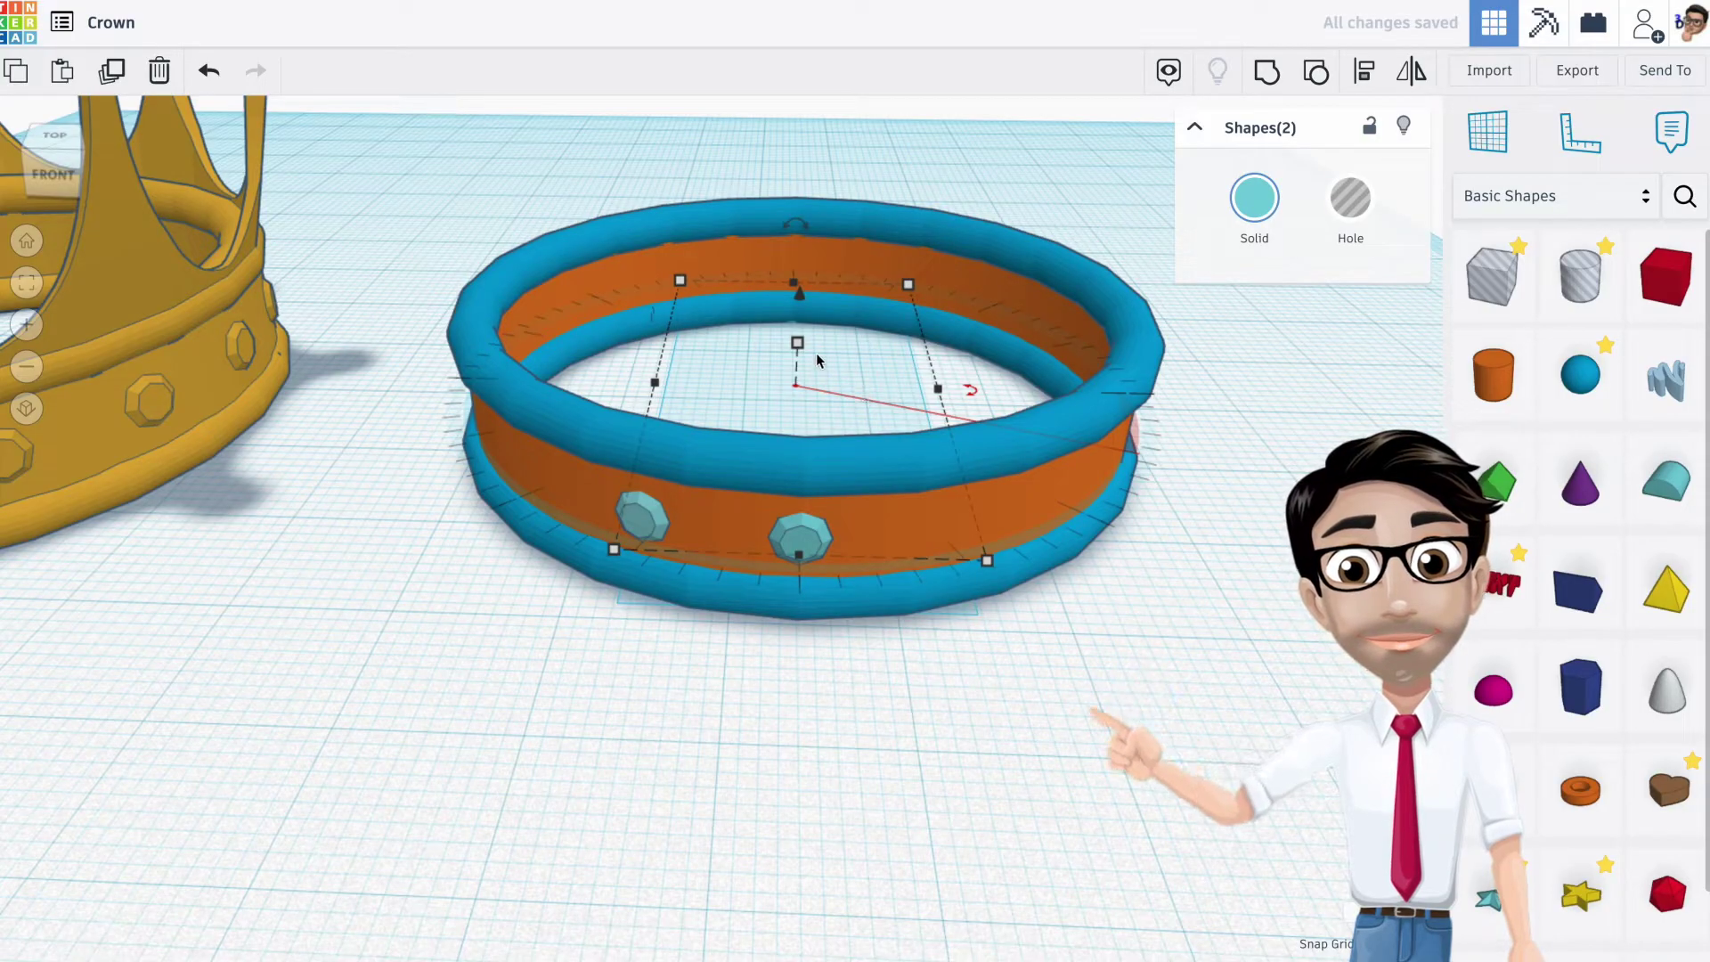
click(112, 82)
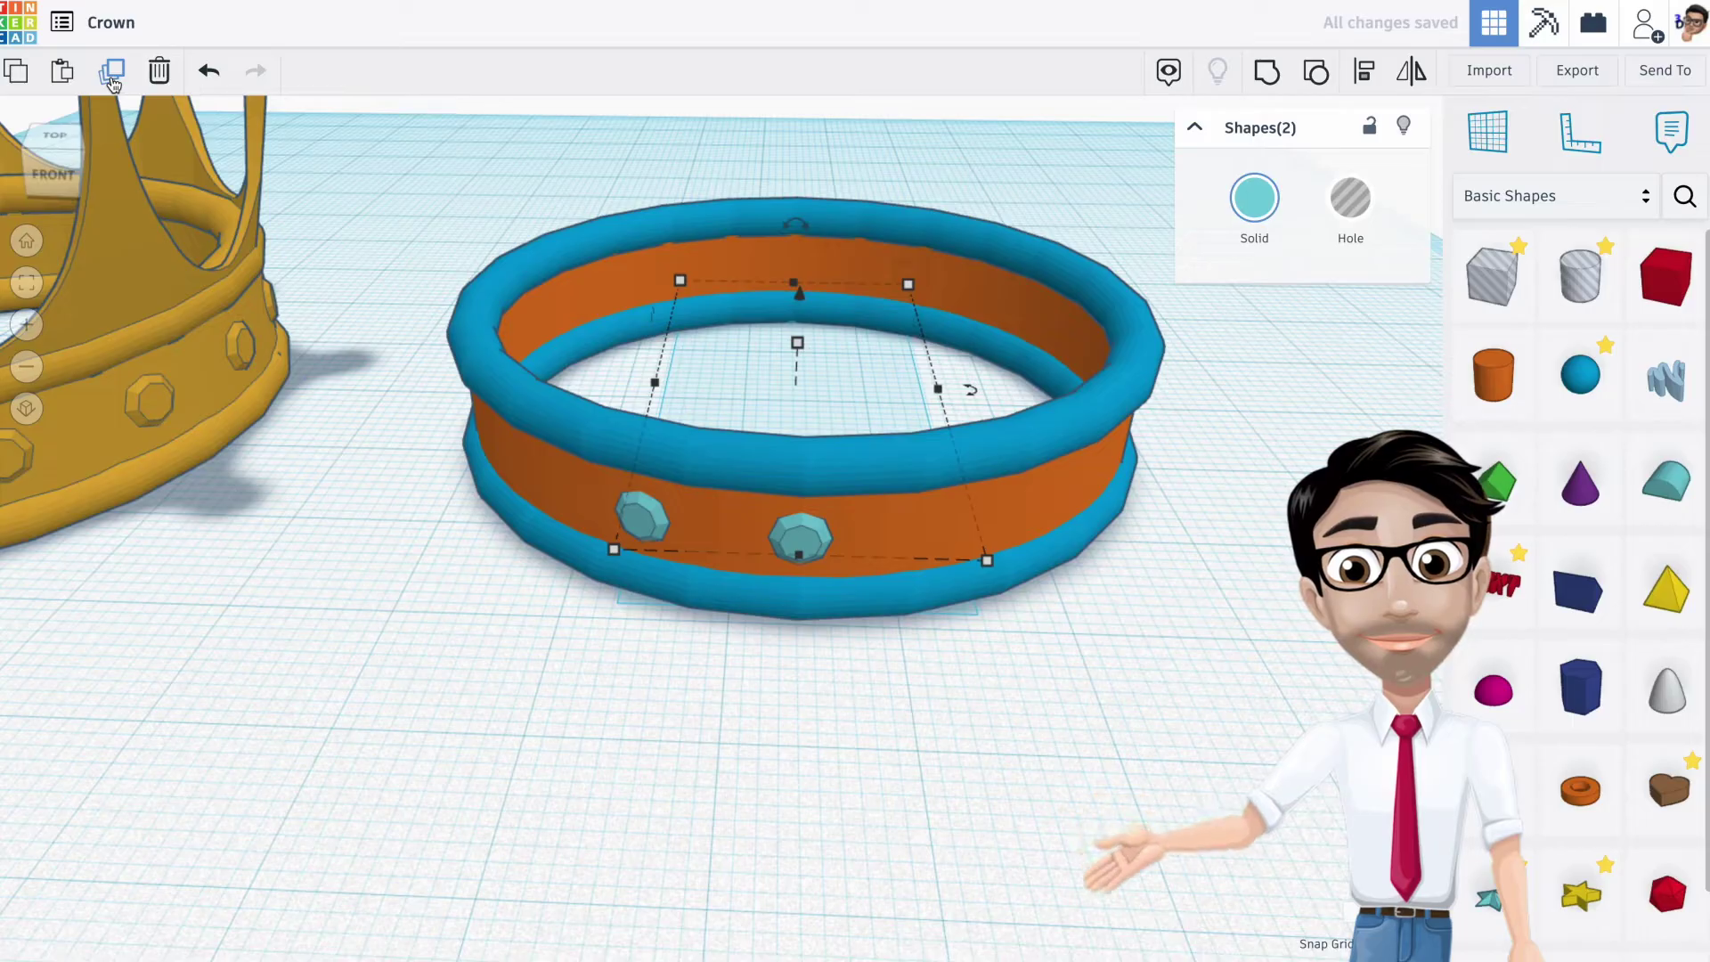
key(ctrl+z)
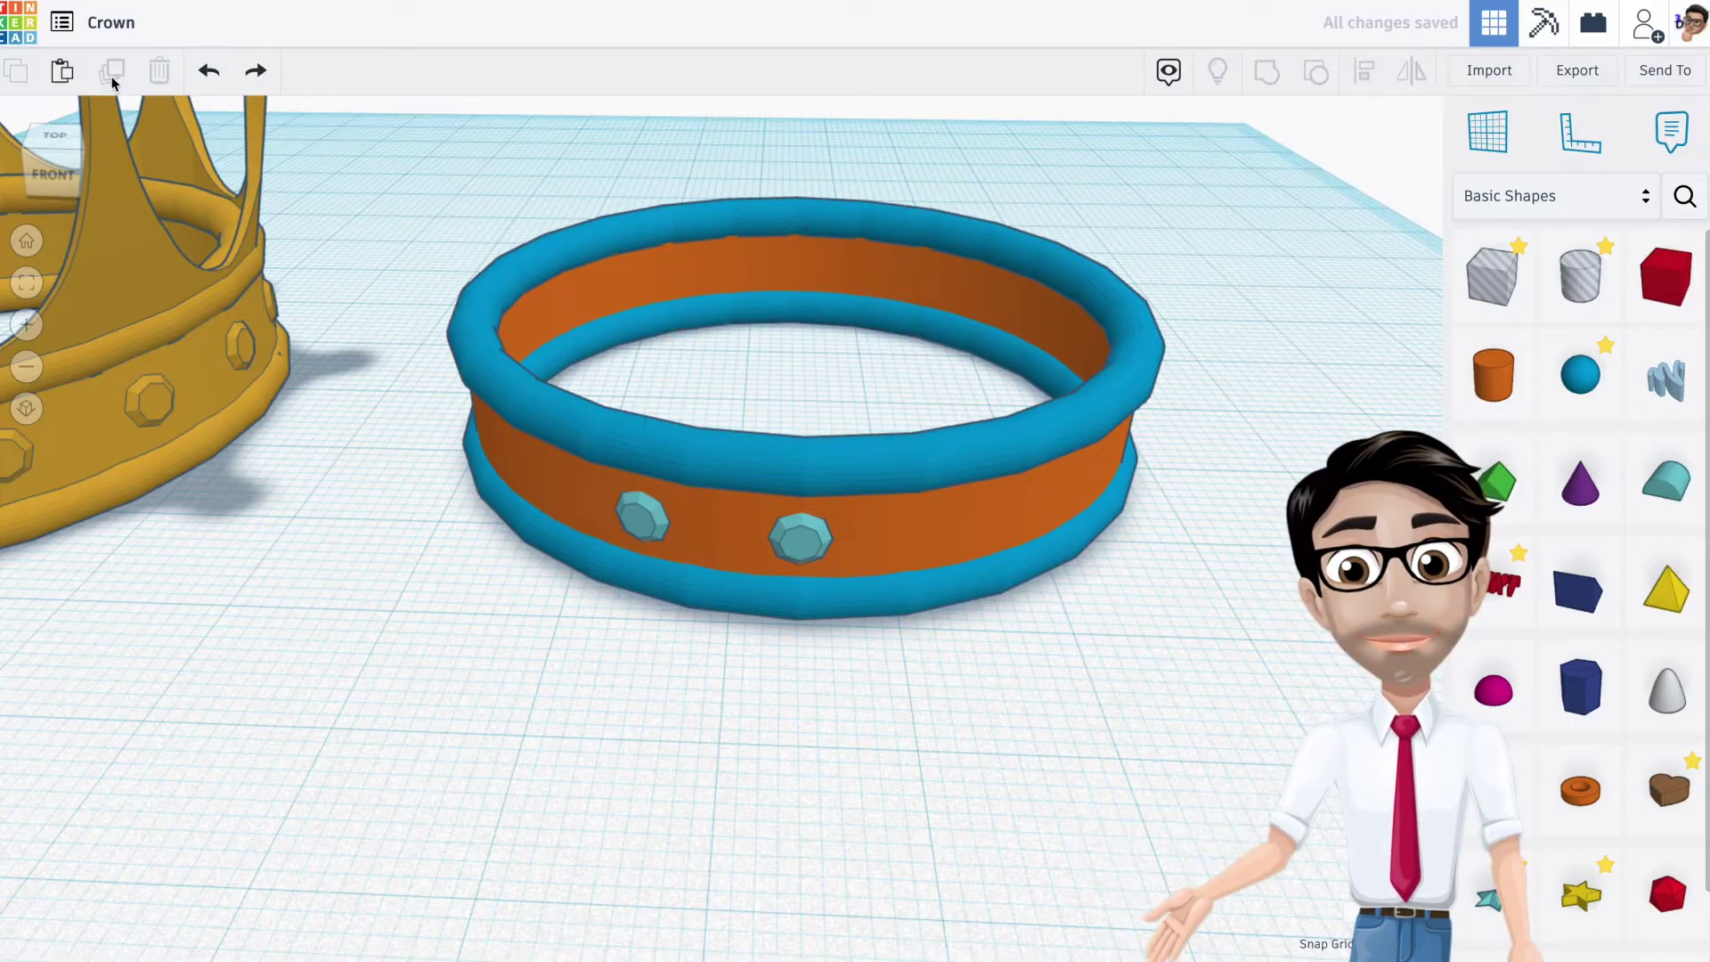
key(ctrl+z)
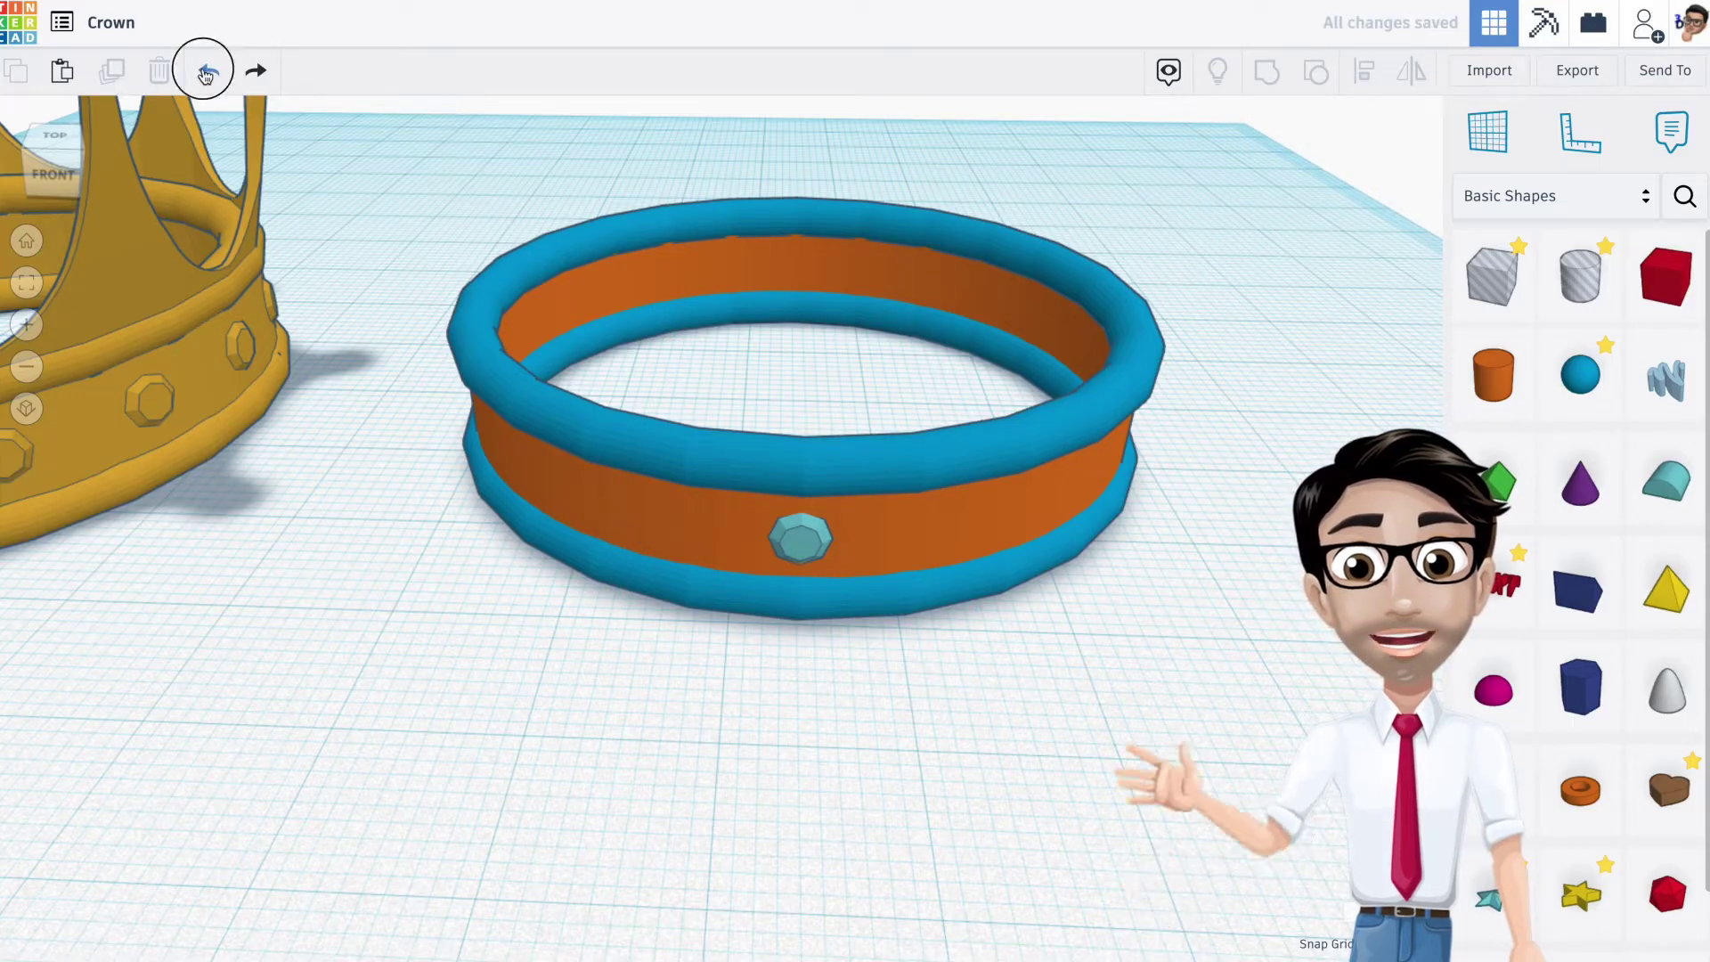
click(261, 75)
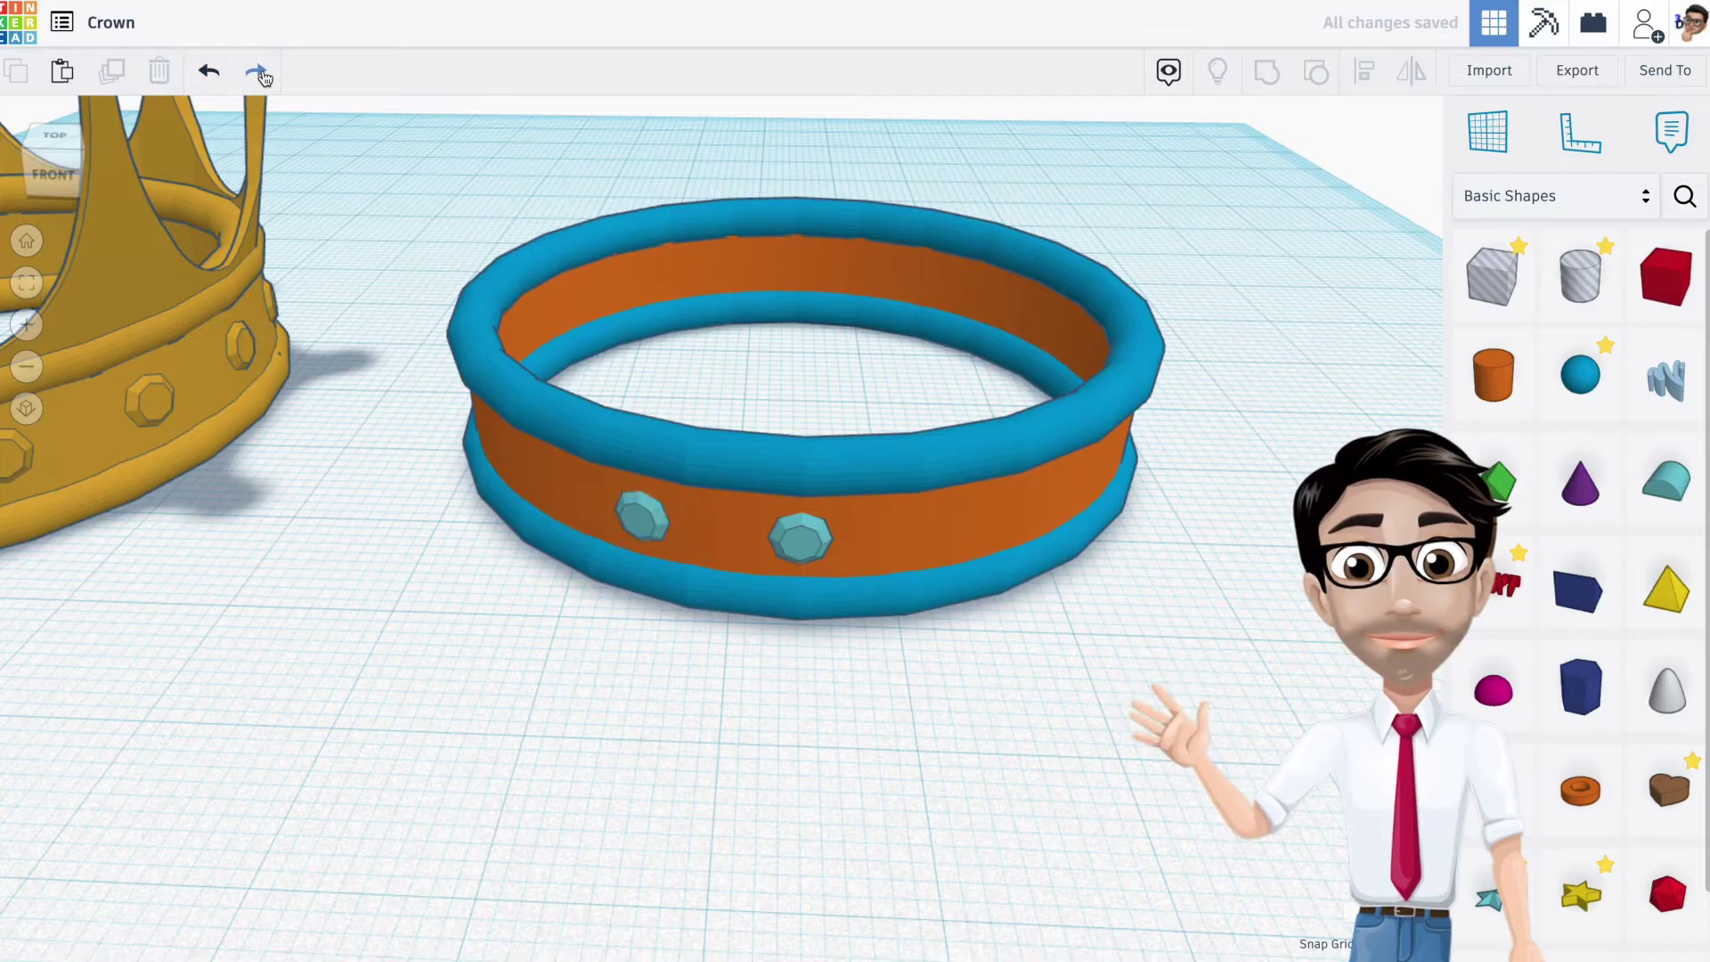
Duplicate the rotated diamond and its opposite counterpart as a pair and rotate the copy horizontally to the next spot around the band
click(639, 520)
right_drag(1034, 409, 873, 509)
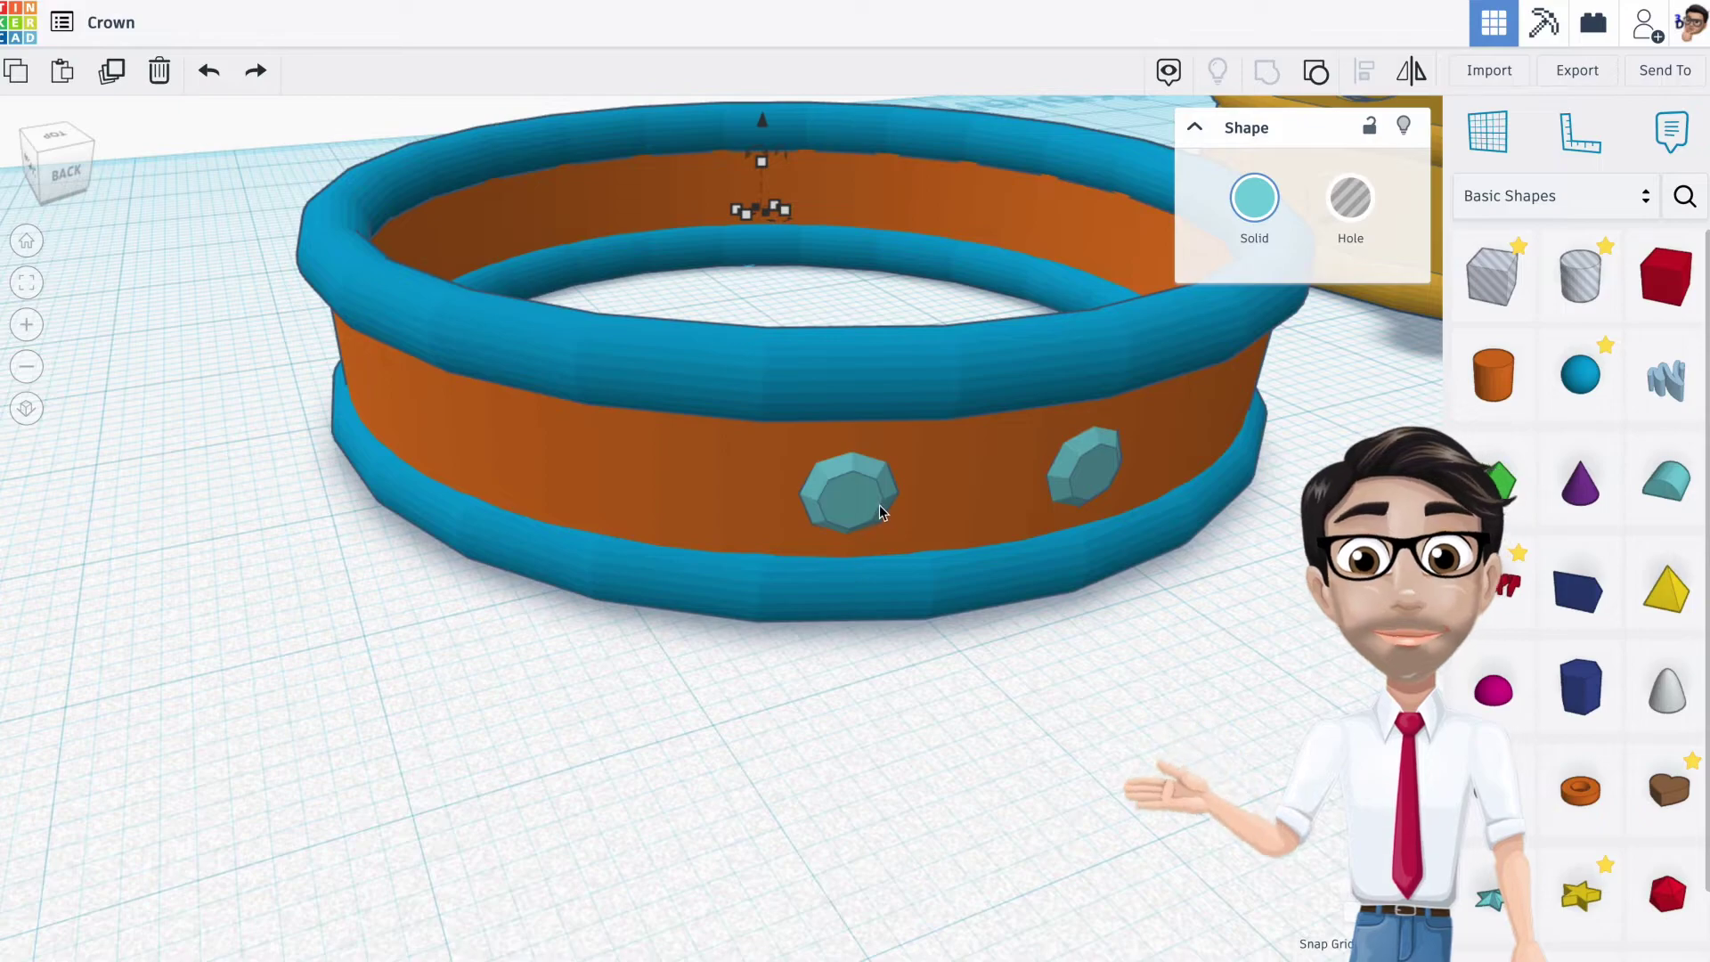
shift+click(869, 506)
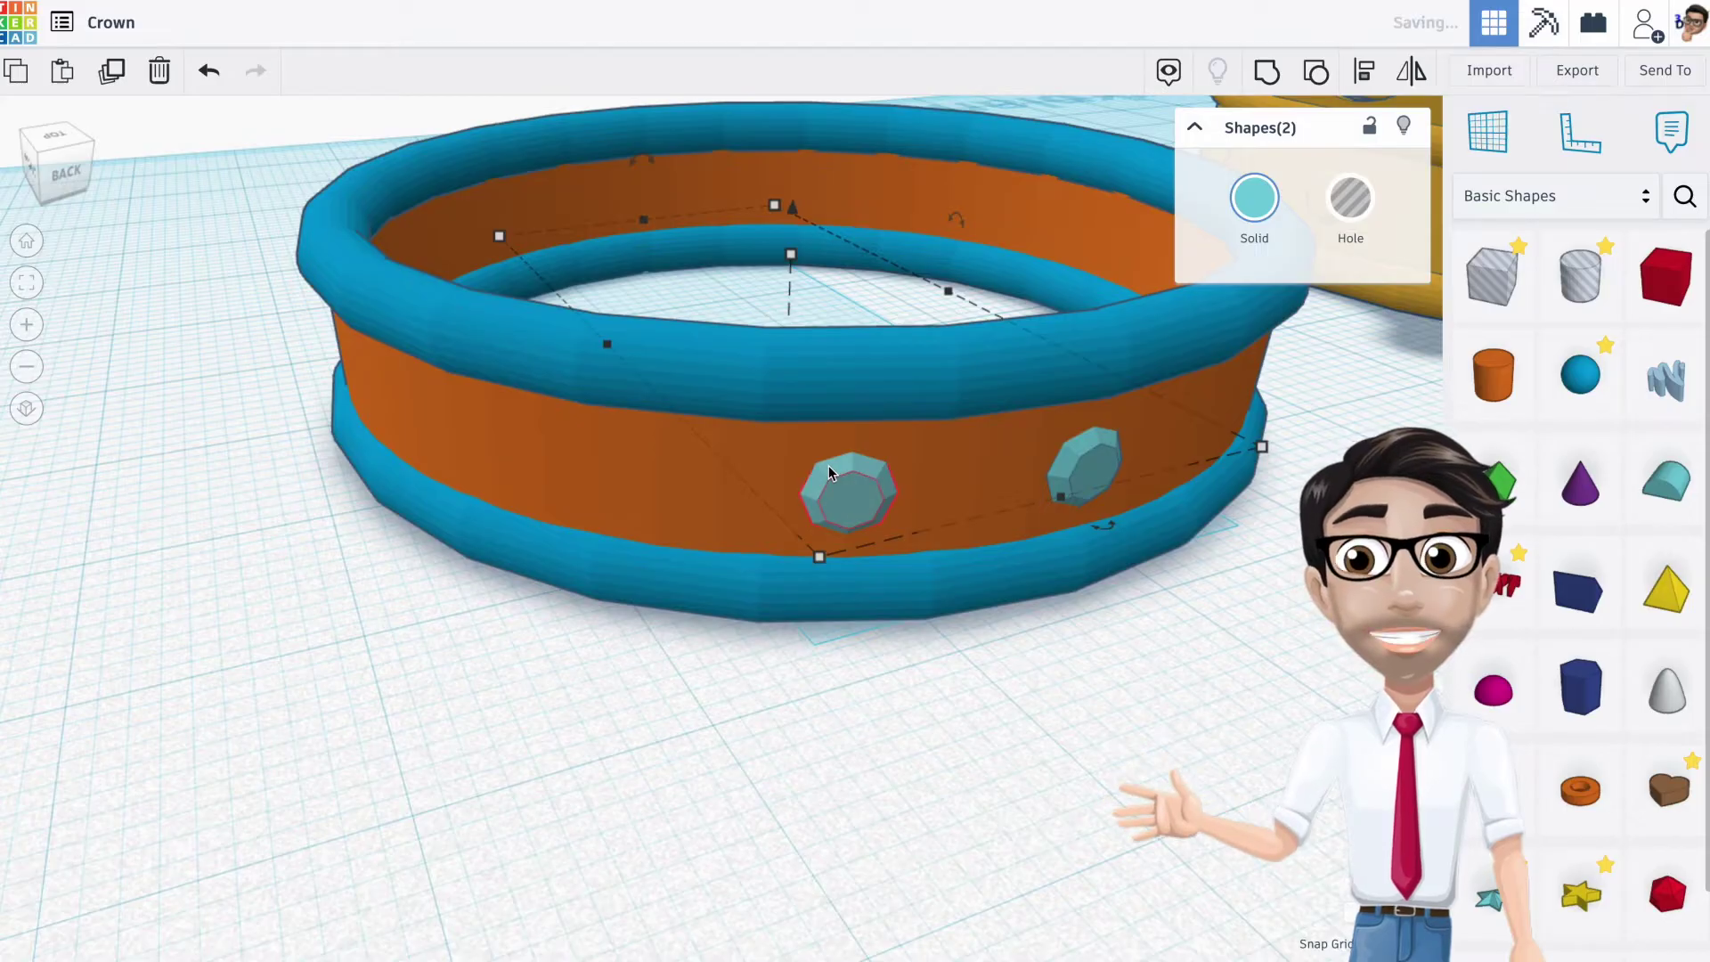
click(851, 335)
right_drag(852, 335, 856, 376)
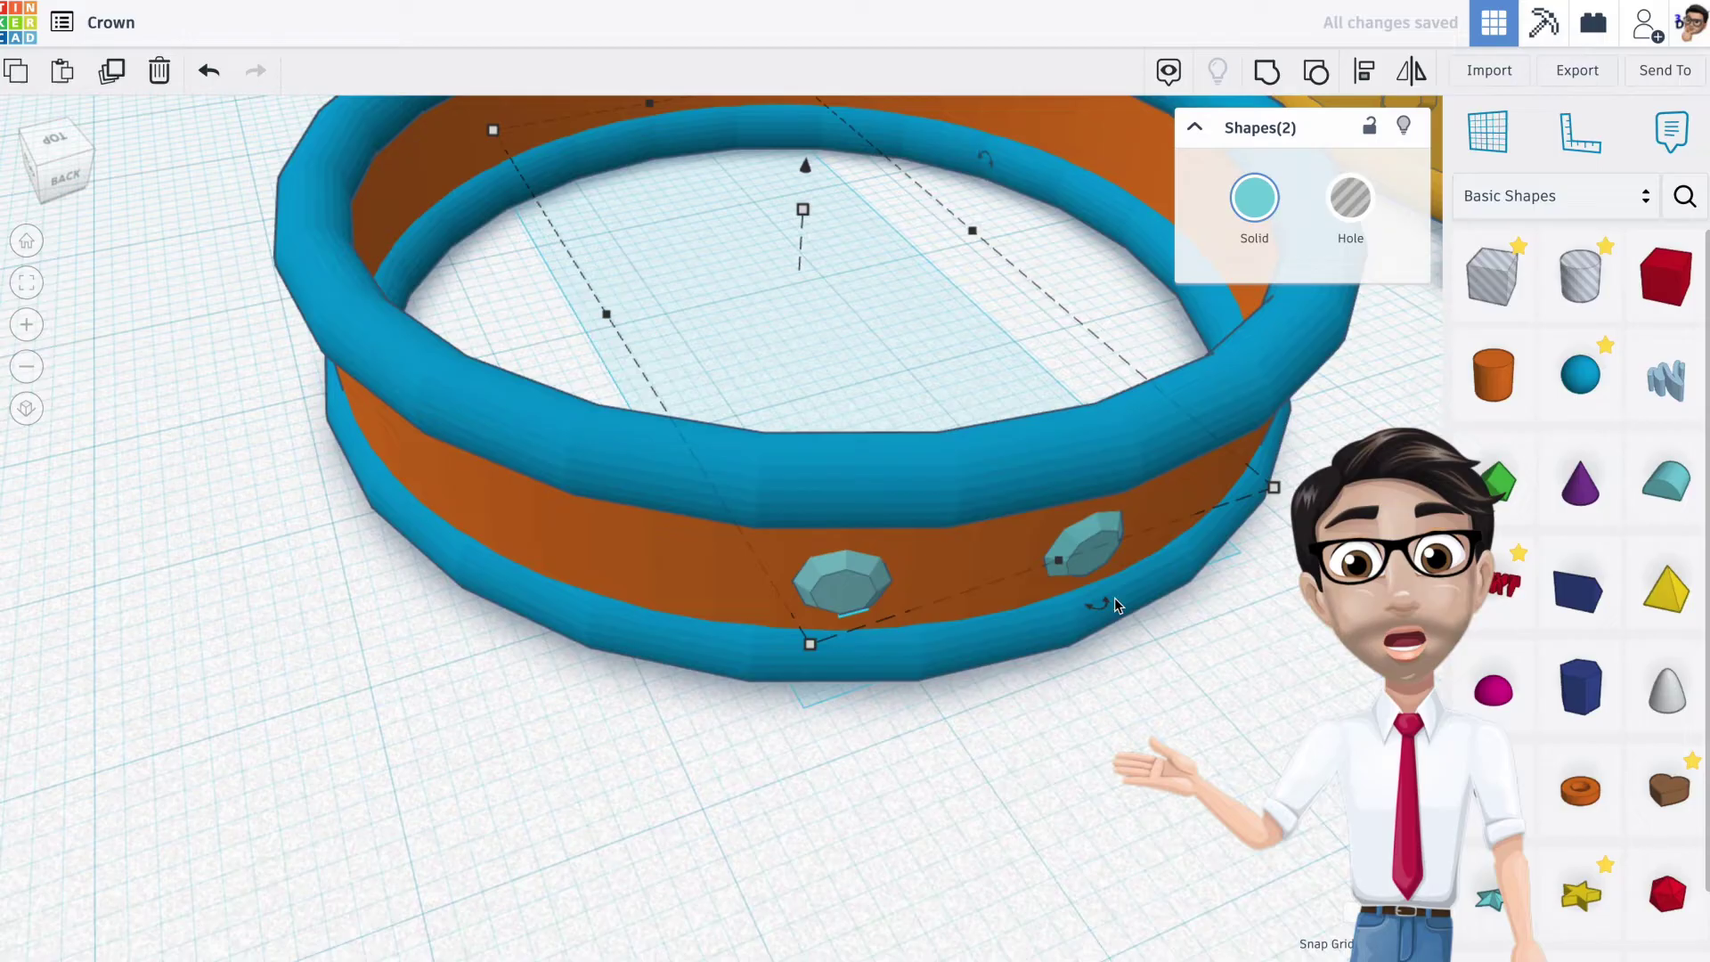
drag(1120, 615, 933, 608)
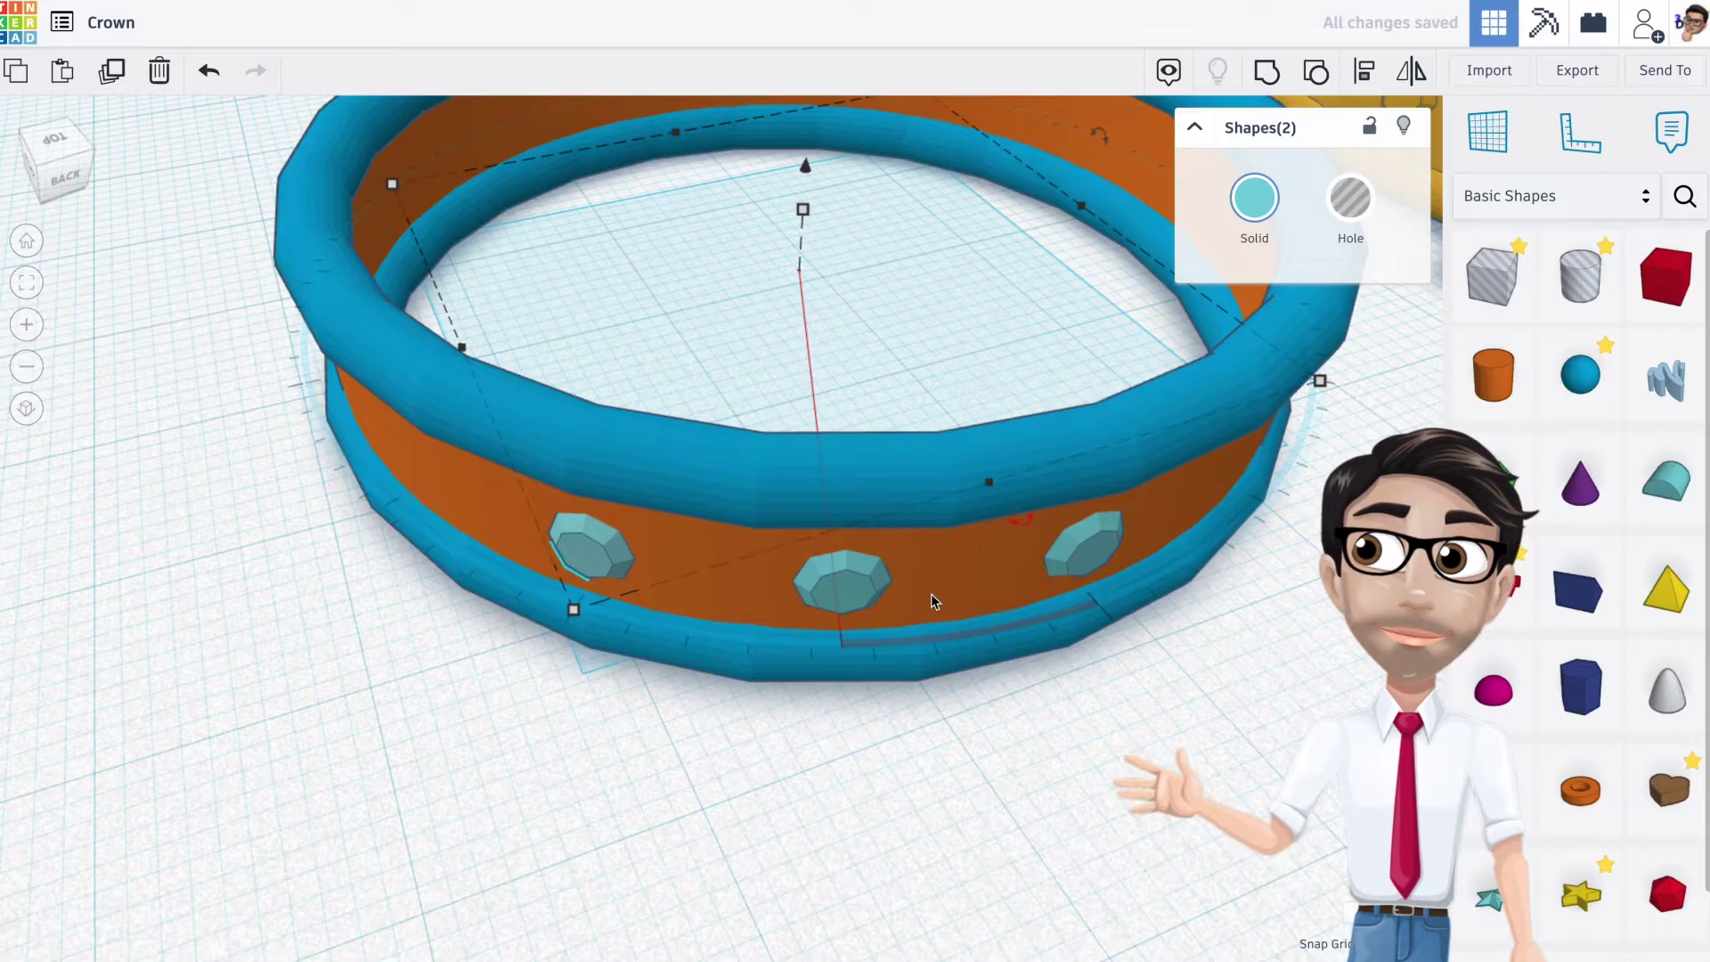
Repeat the duplicate-and-rotate of the diamond pair until evenly spaced diamonds go all the way around the band
key(ctrl+d)
scroll(791, 508, down, 2)
scroll(789, 505, down, 2)
right_drag(787, 494, 894, 455)
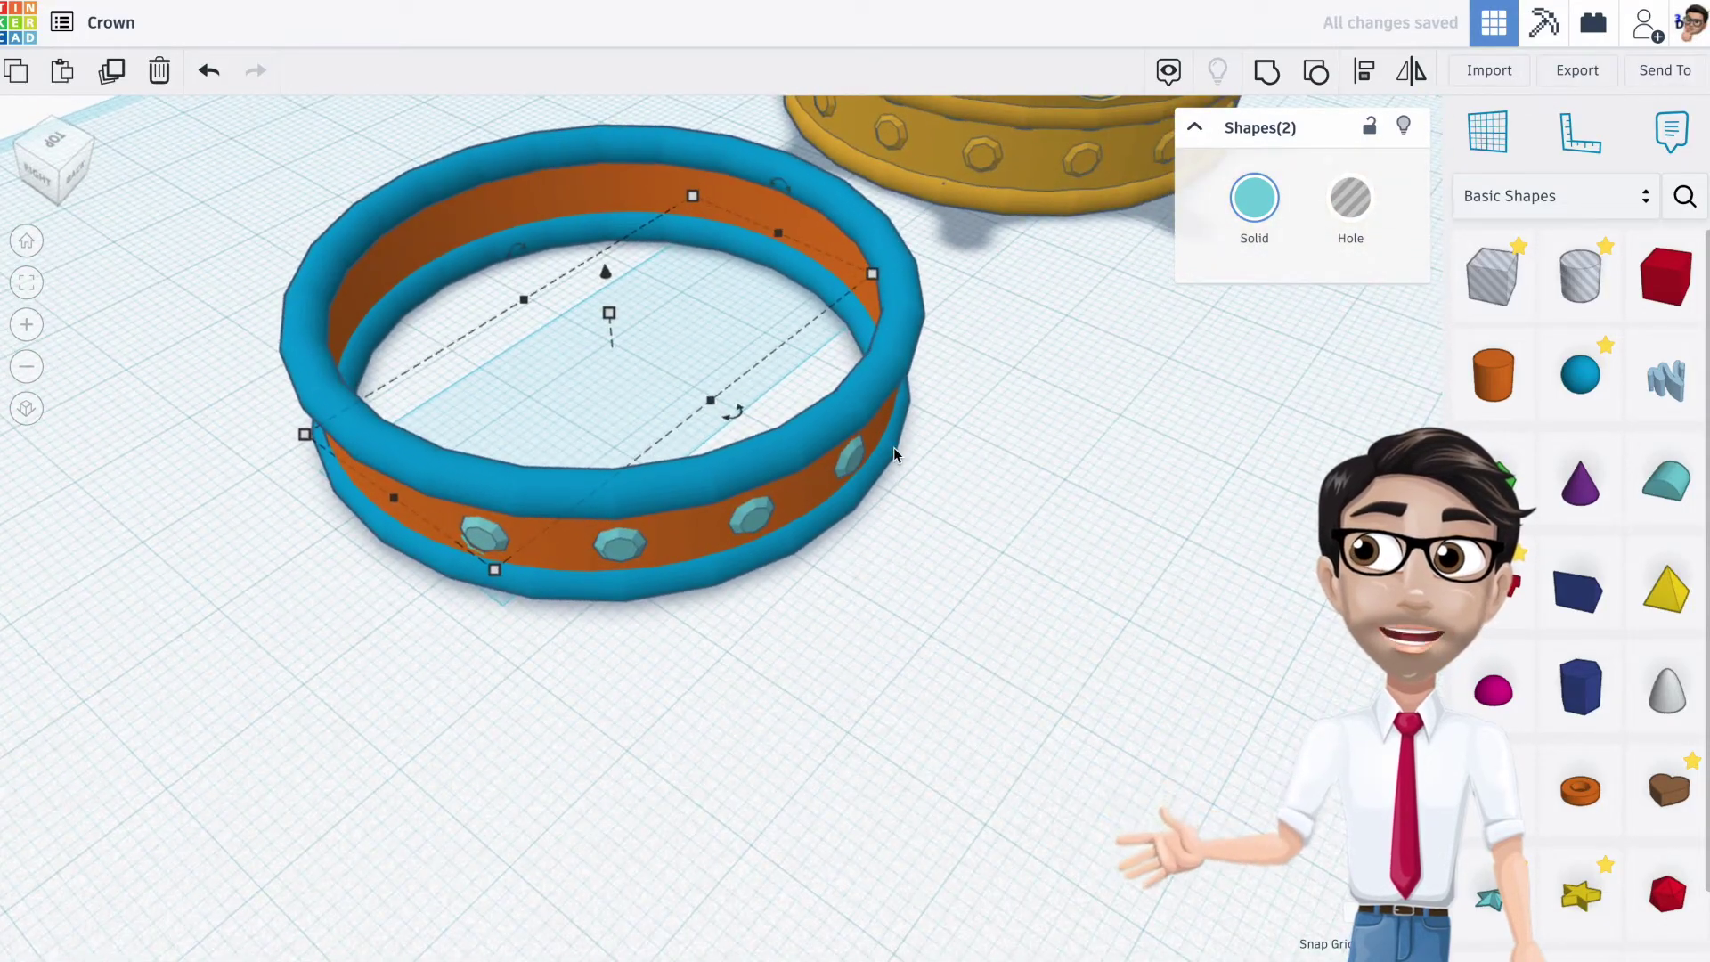
key(ctrl+d)
right_drag(775, 466, 1064, 456)
right_drag(630, 517, 728, 480)
mouse_move(810, 527)
right_down()
mouse_move(674, 499)
mouse_move(623, 439)
mouse_move(863, 486)
mouse_move(563, 489)
mouse_move(906, 508)
mouse_move(774, 615)
right_up()
mouse_move(662, 609)
right_down()
mouse_move(764, 603)
mouse_move(680, 489)
mouse_move(777, 498)
right_up()
mouse_move(786, 580)
right_down()
mouse_move(734, 570)
mouse_move(801, 565)
mouse_move(900, 615)
right_up()
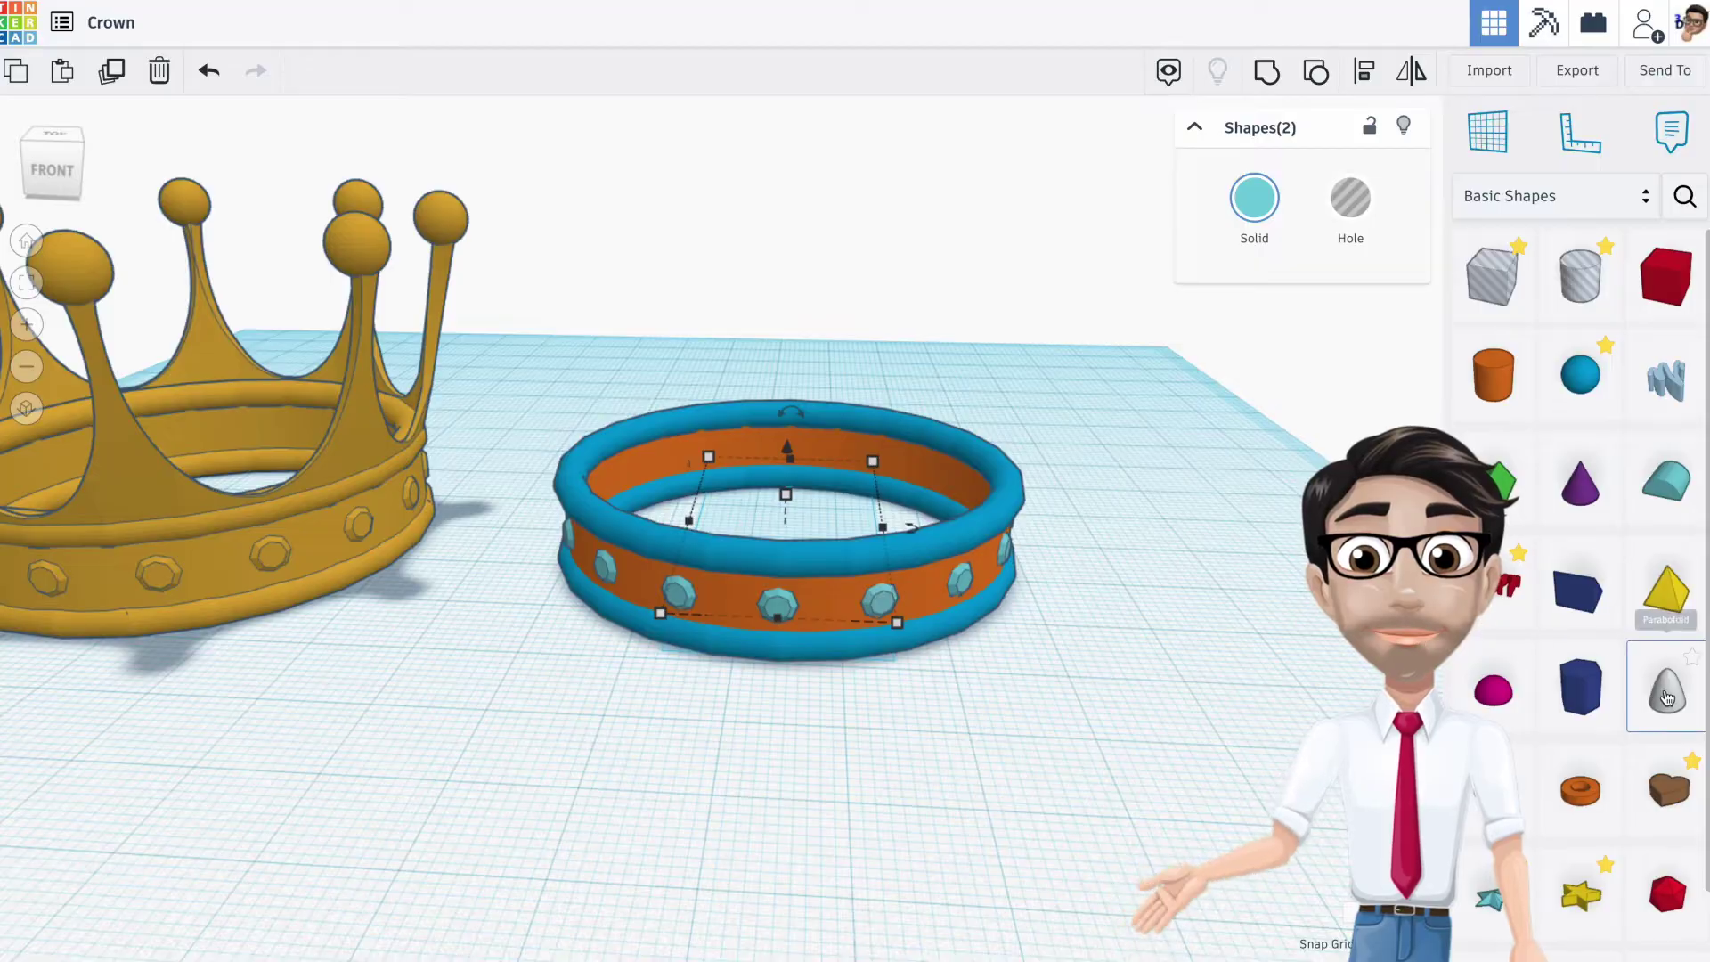
Place a paraboloid inside the band, turn it upside down and shift it towards the front so it sits roughly central
drag(1668, 697, 793, 527)
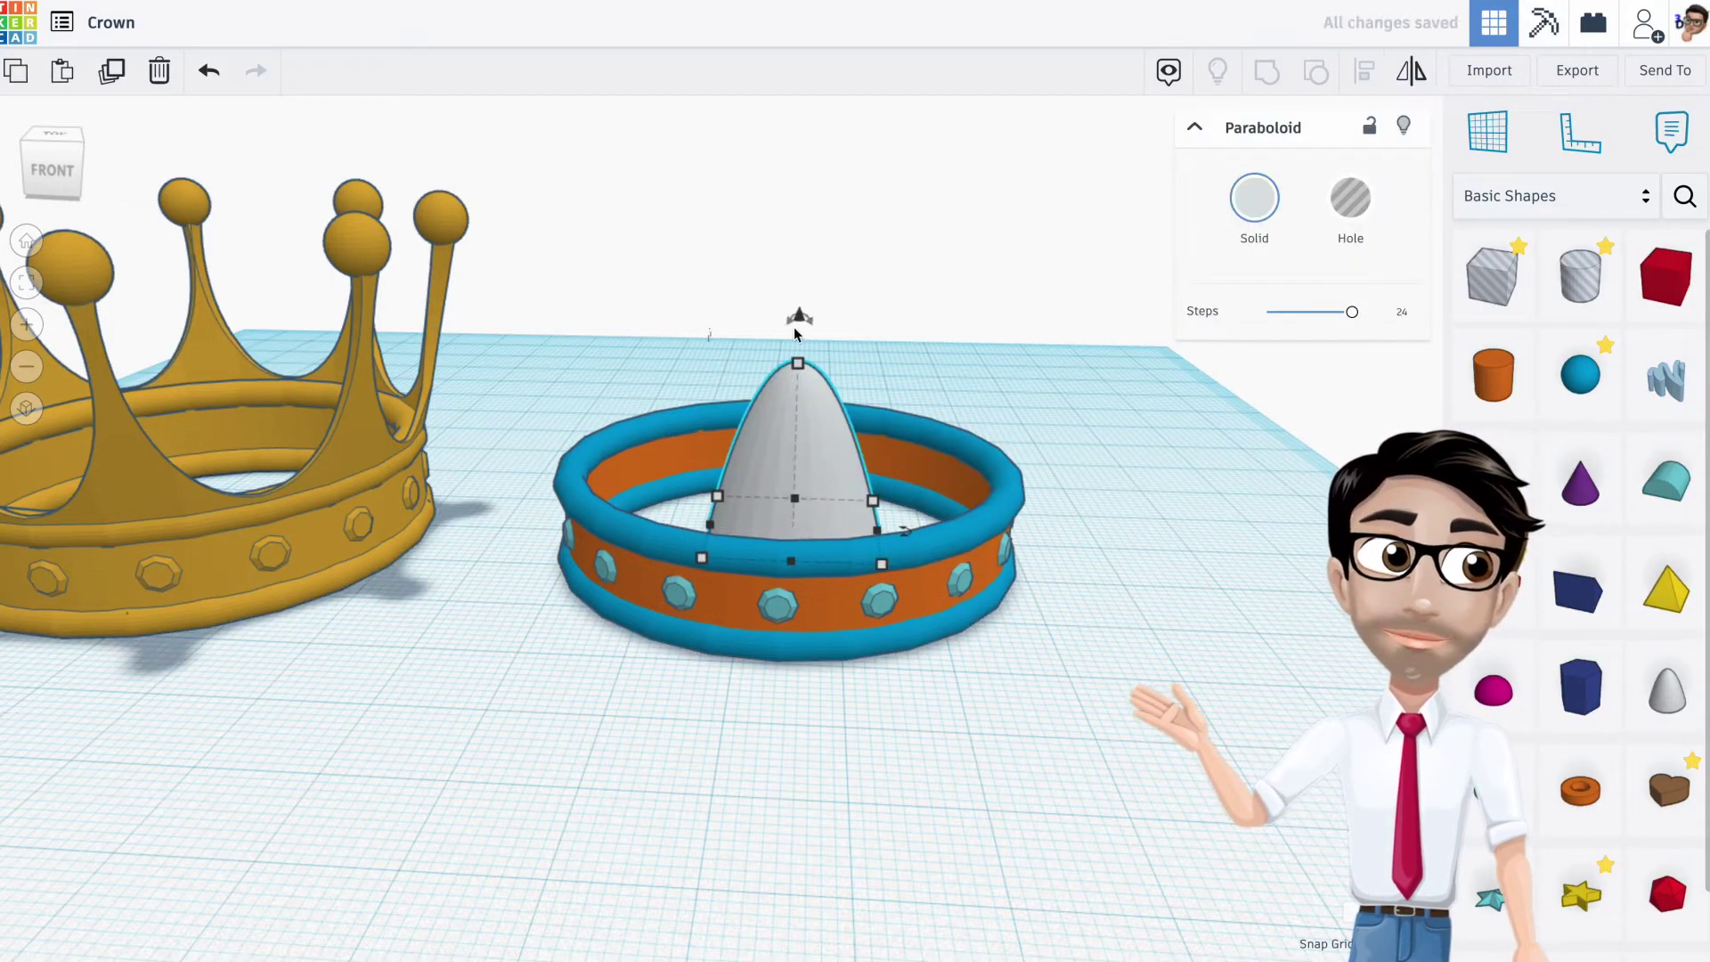
drag(786, 325, 786, 492)
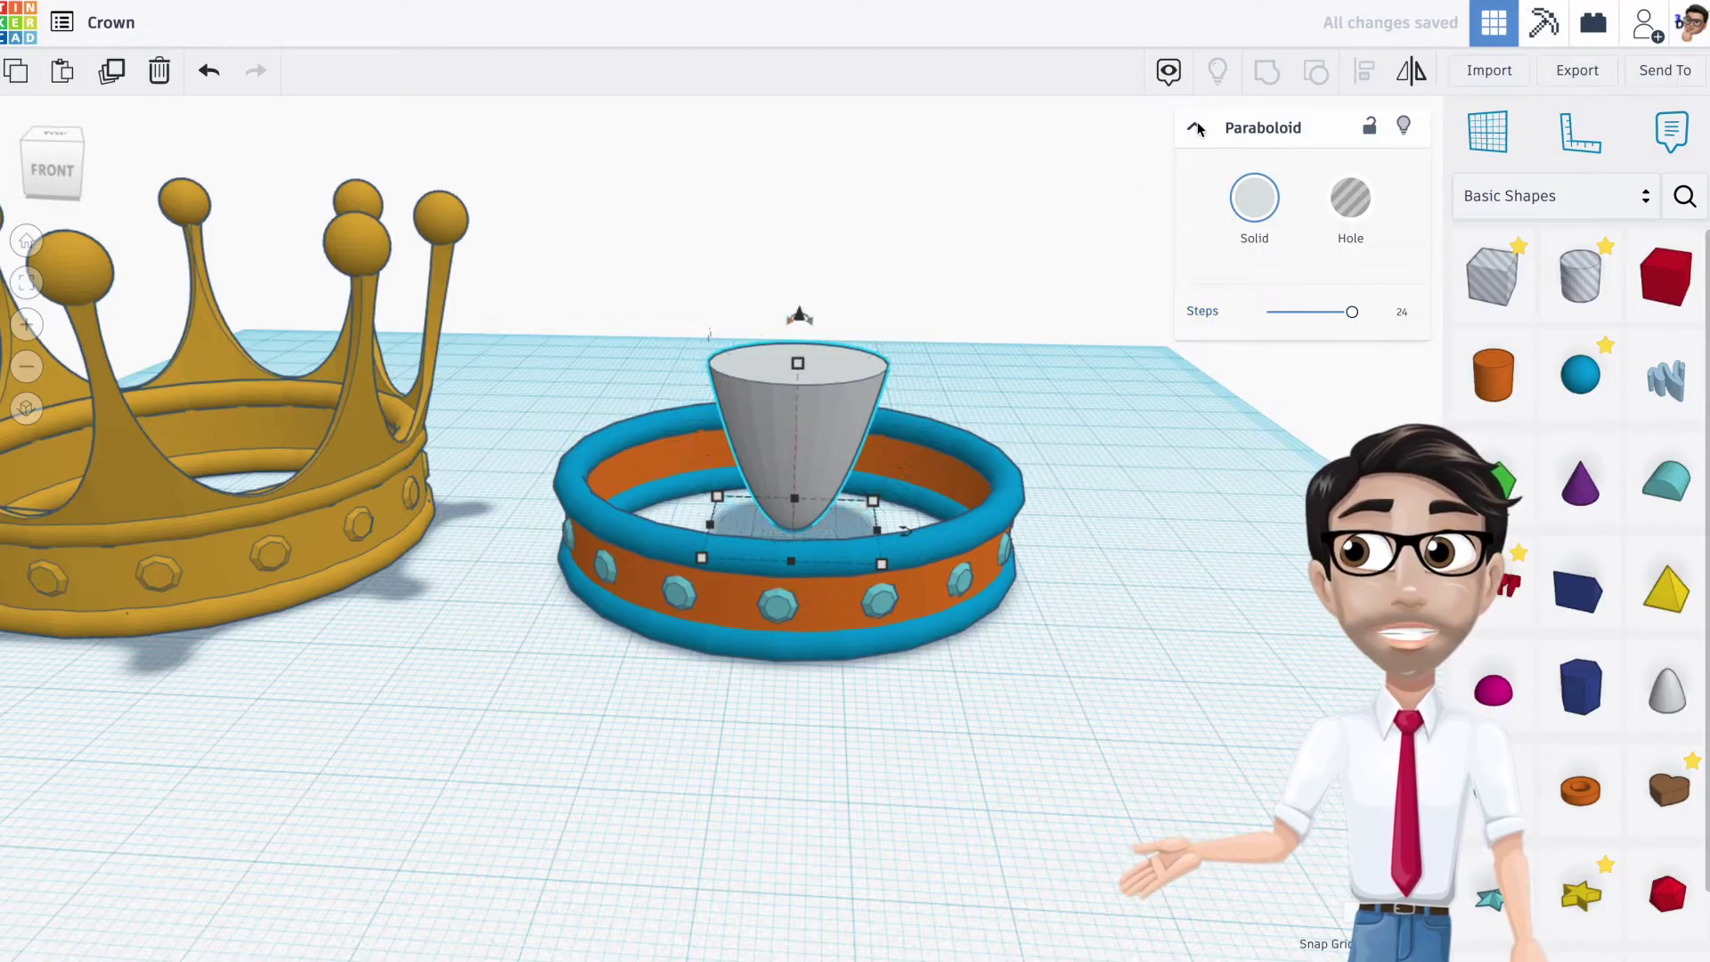
key(Down)
key(Down)
key(Down)
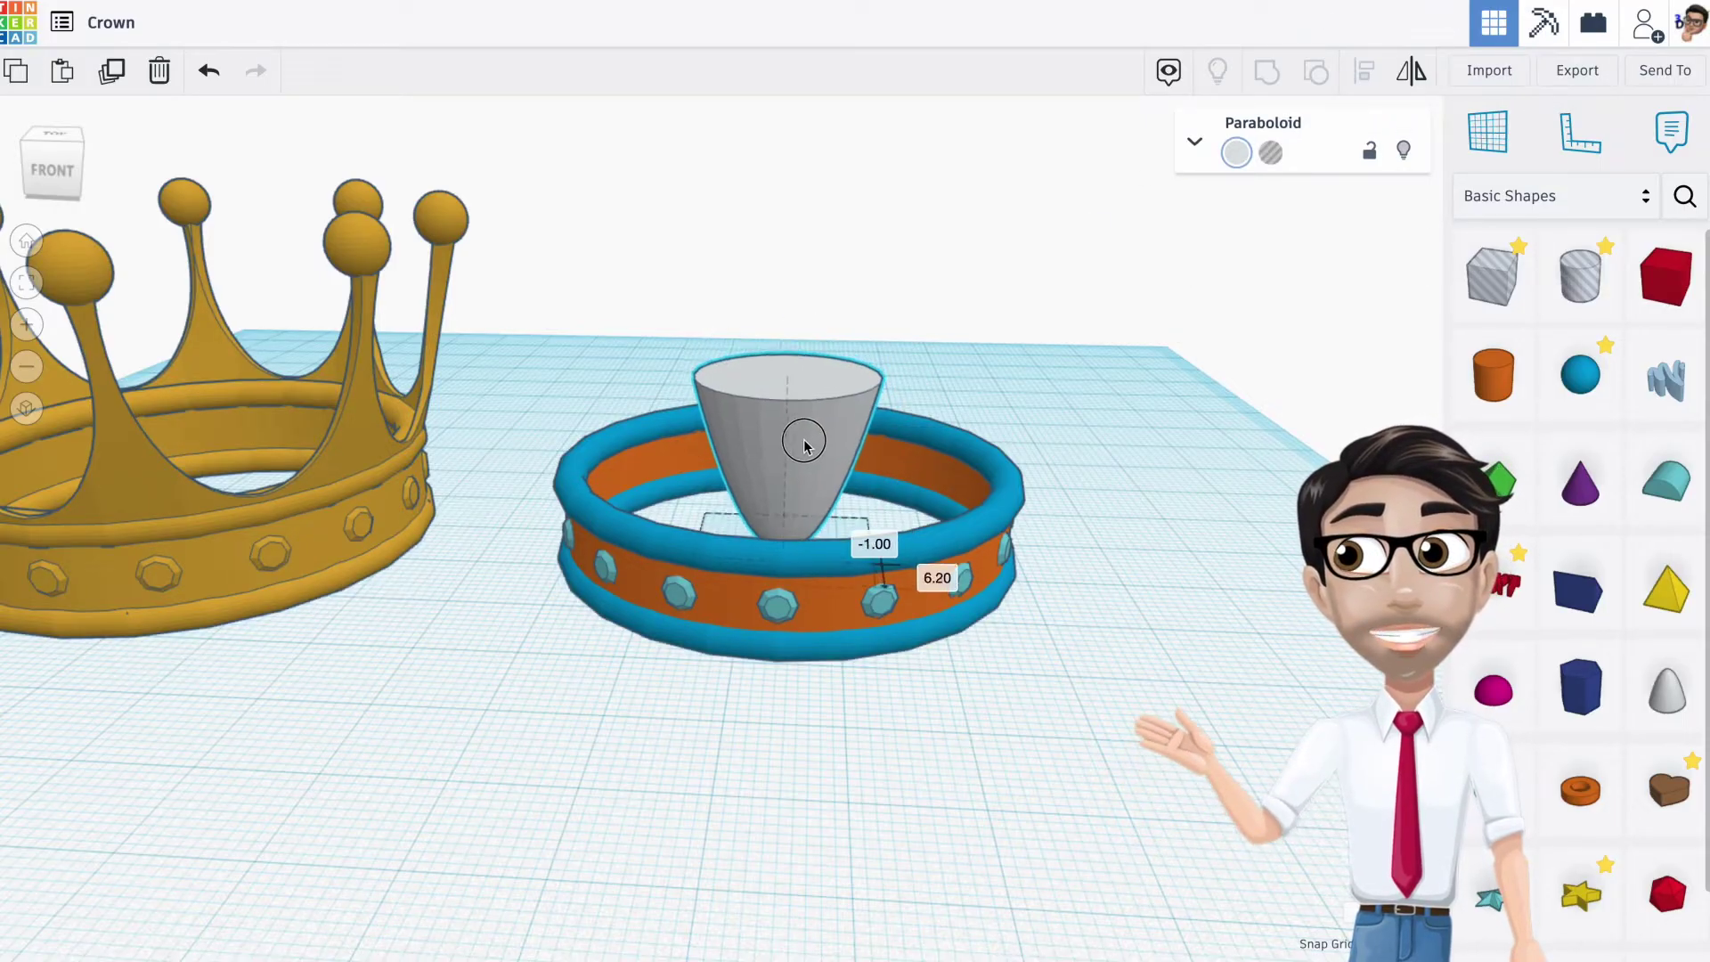
Scale the paraboloid up proportionally to a height of 50 mm
mouse_move(779, 392)
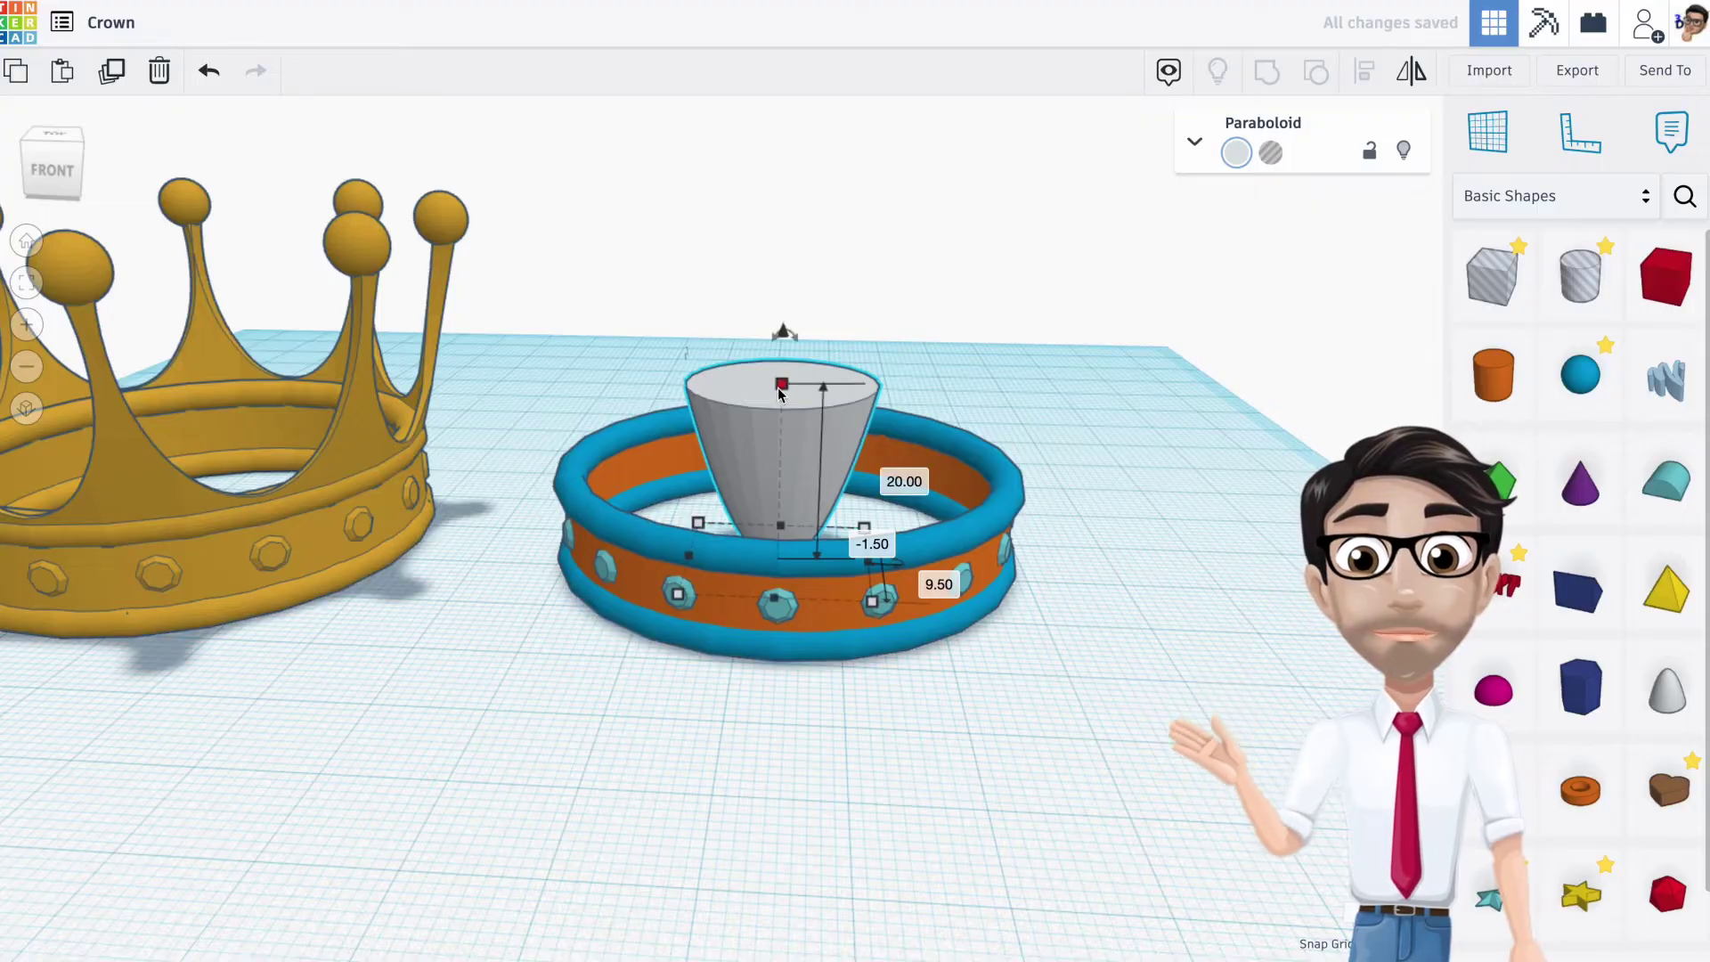
drag(781, 392, 814, 100)
click(900, 349)
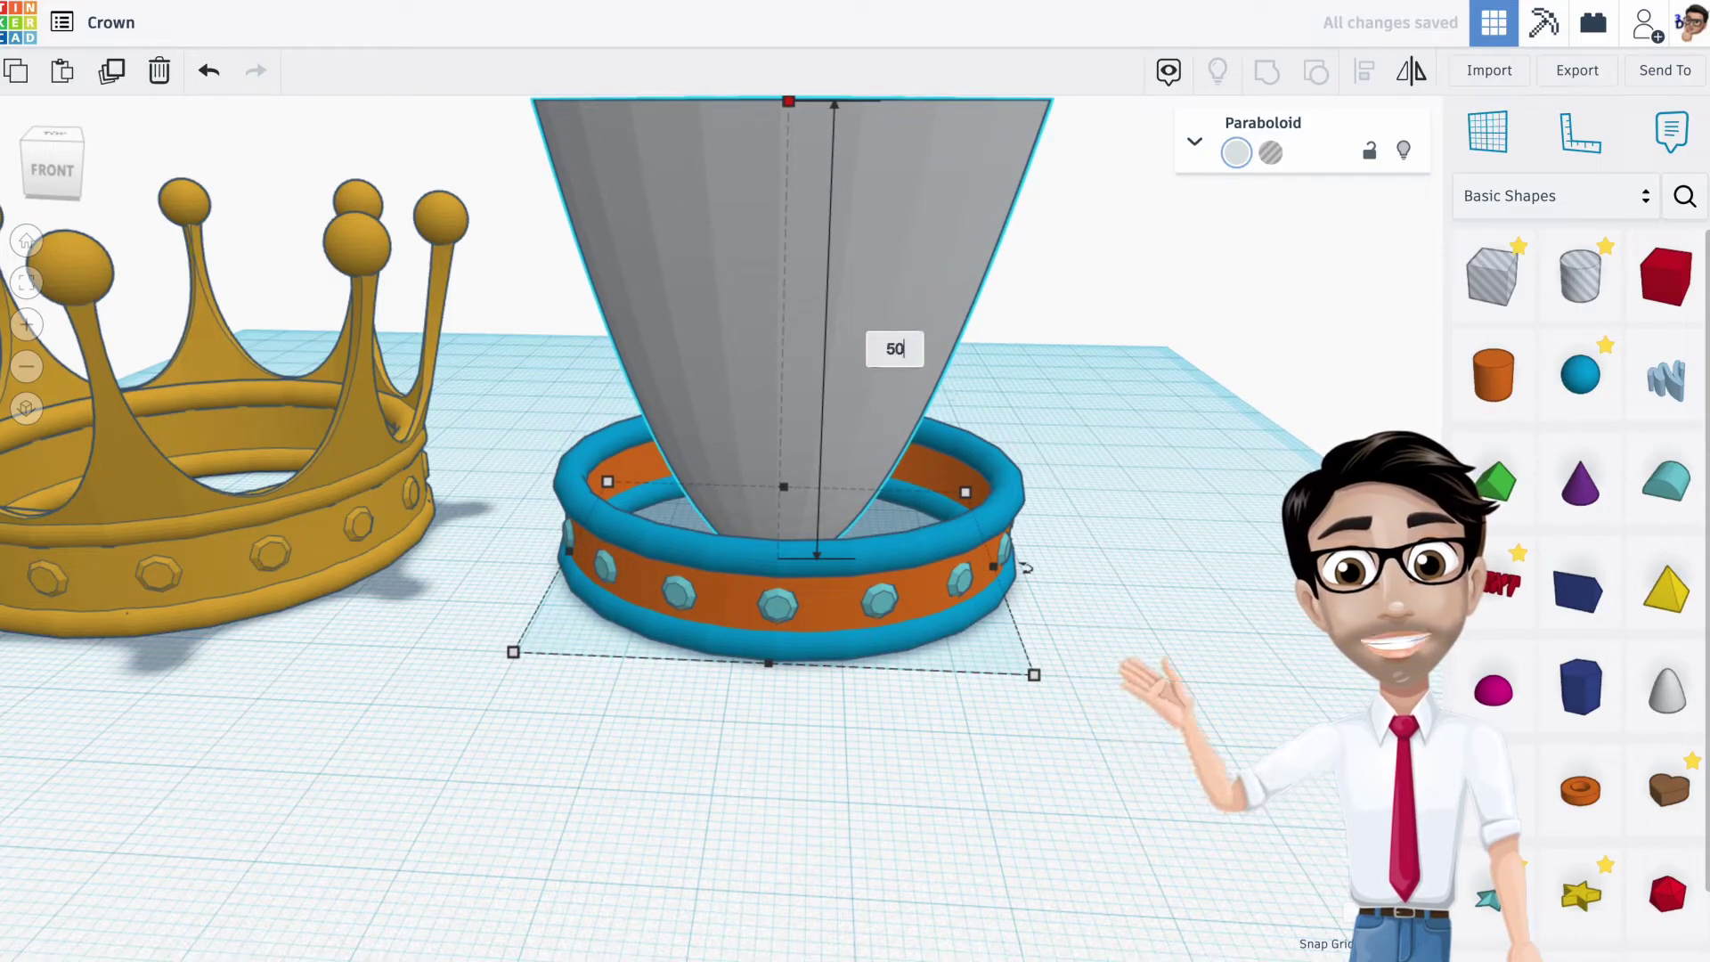
key(Return)
scroll(821, 340, down, 3)
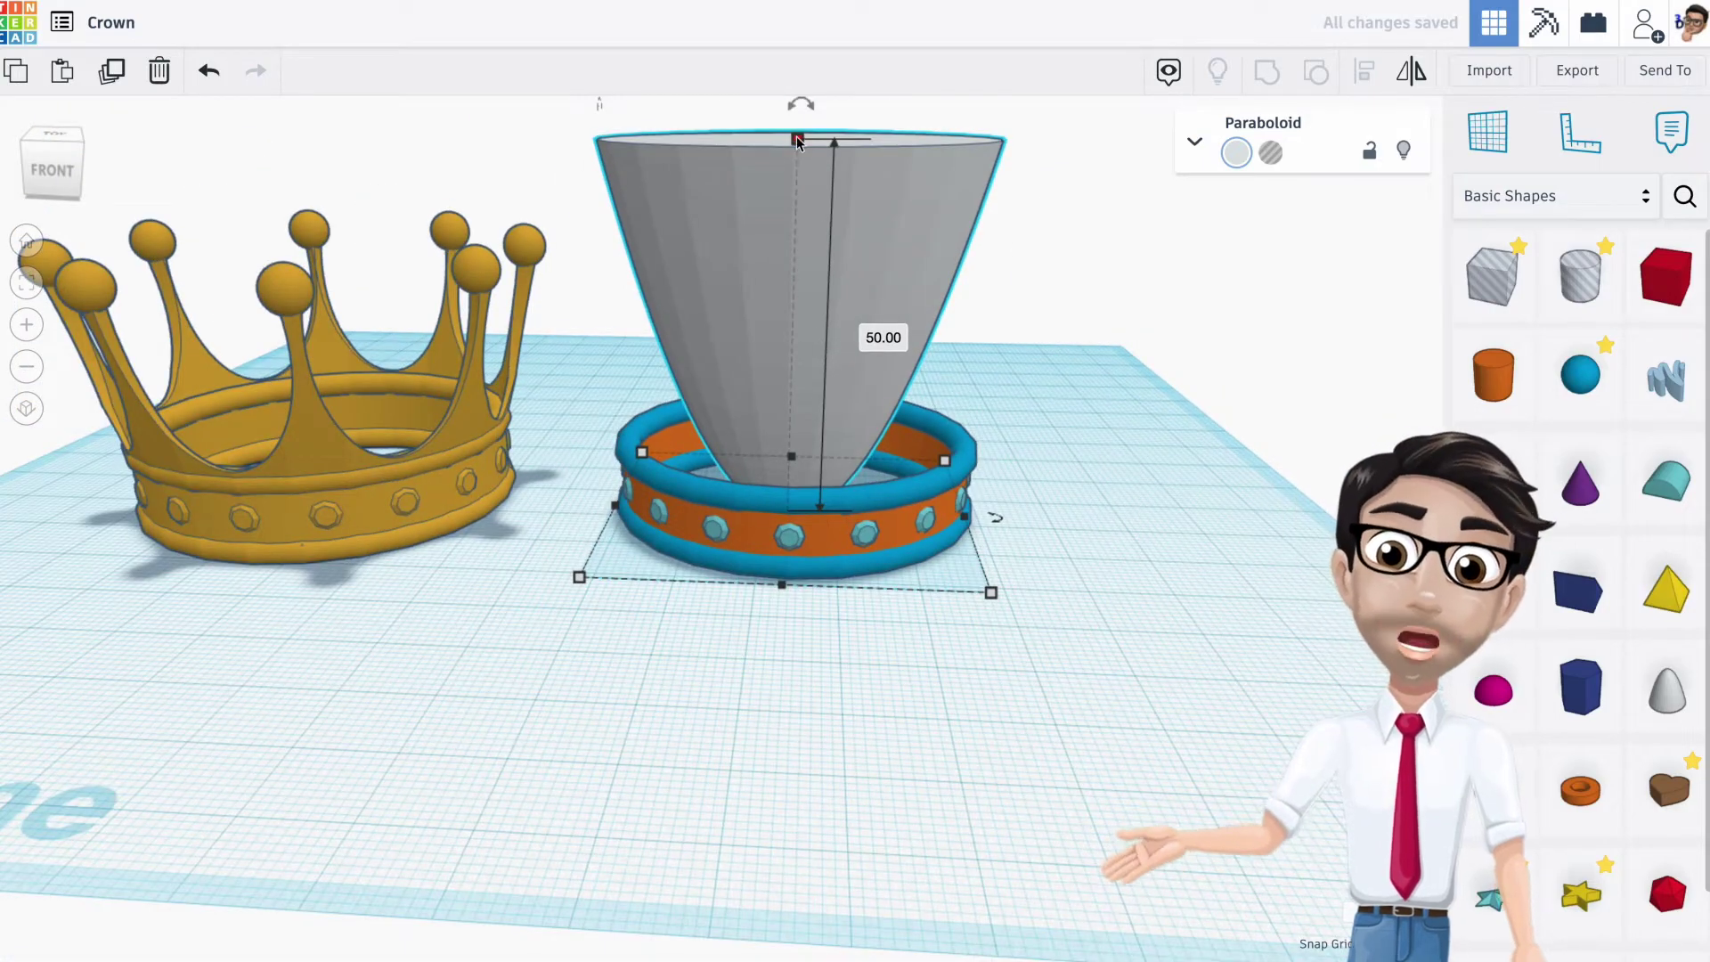
Lower the paraboloid through the band to 22.5 mm below the workplane
key(f)
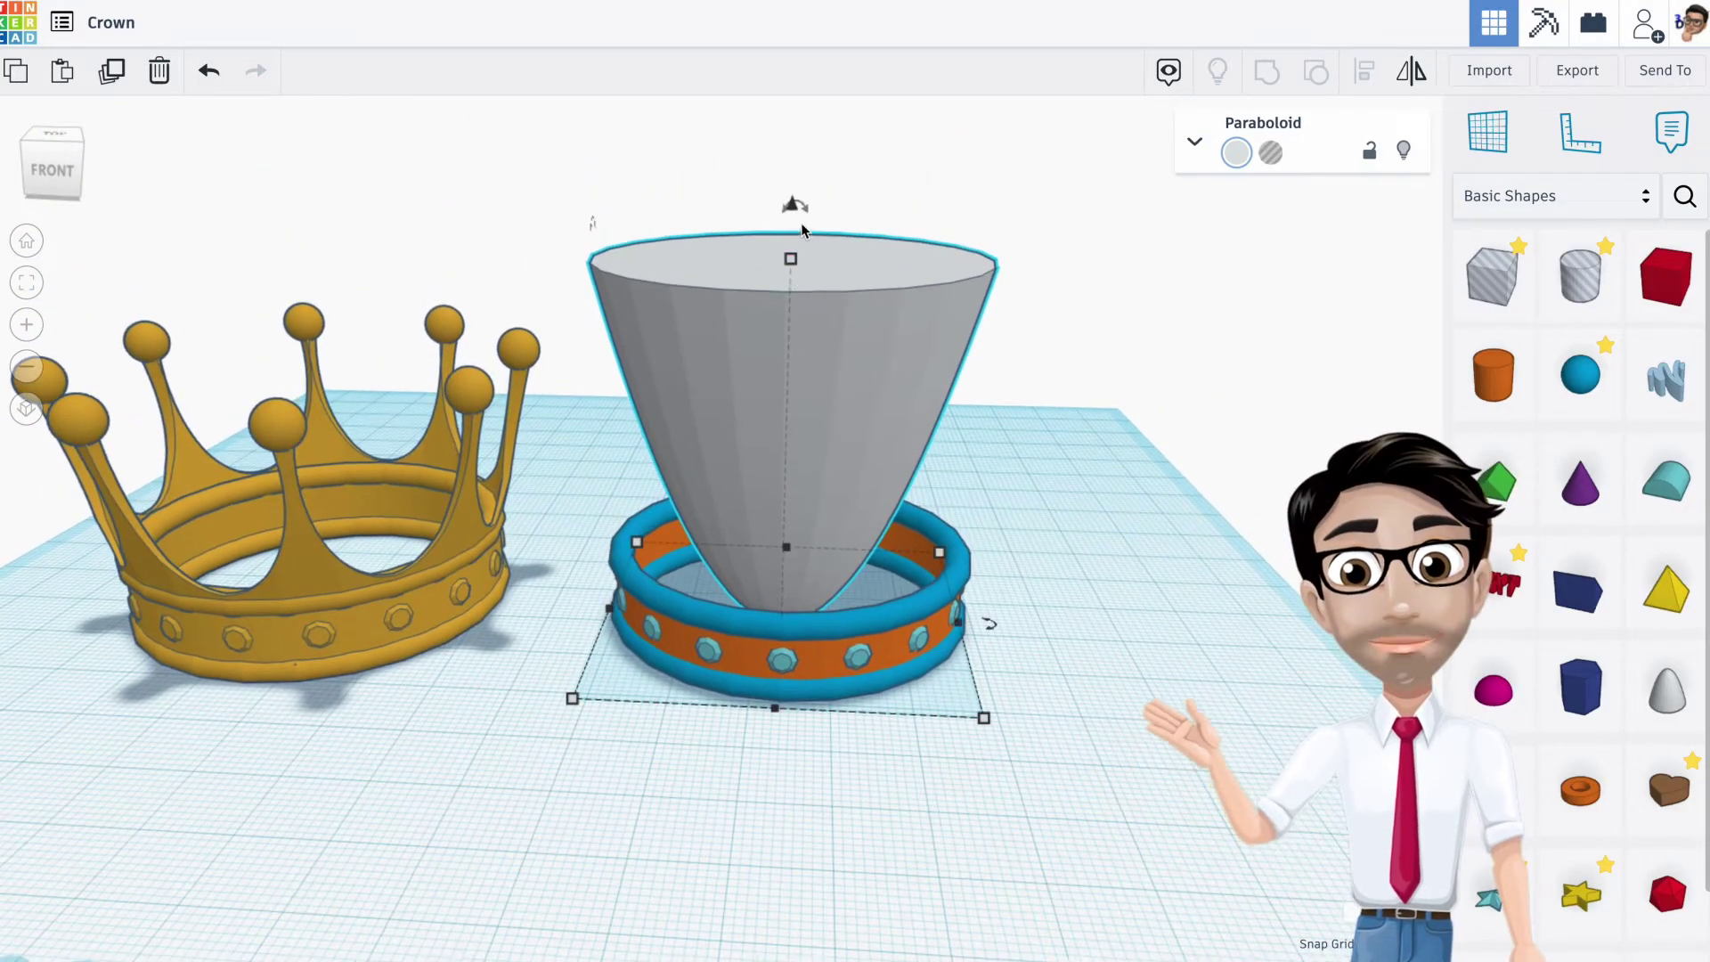
drag(794, 211, 811, 392)
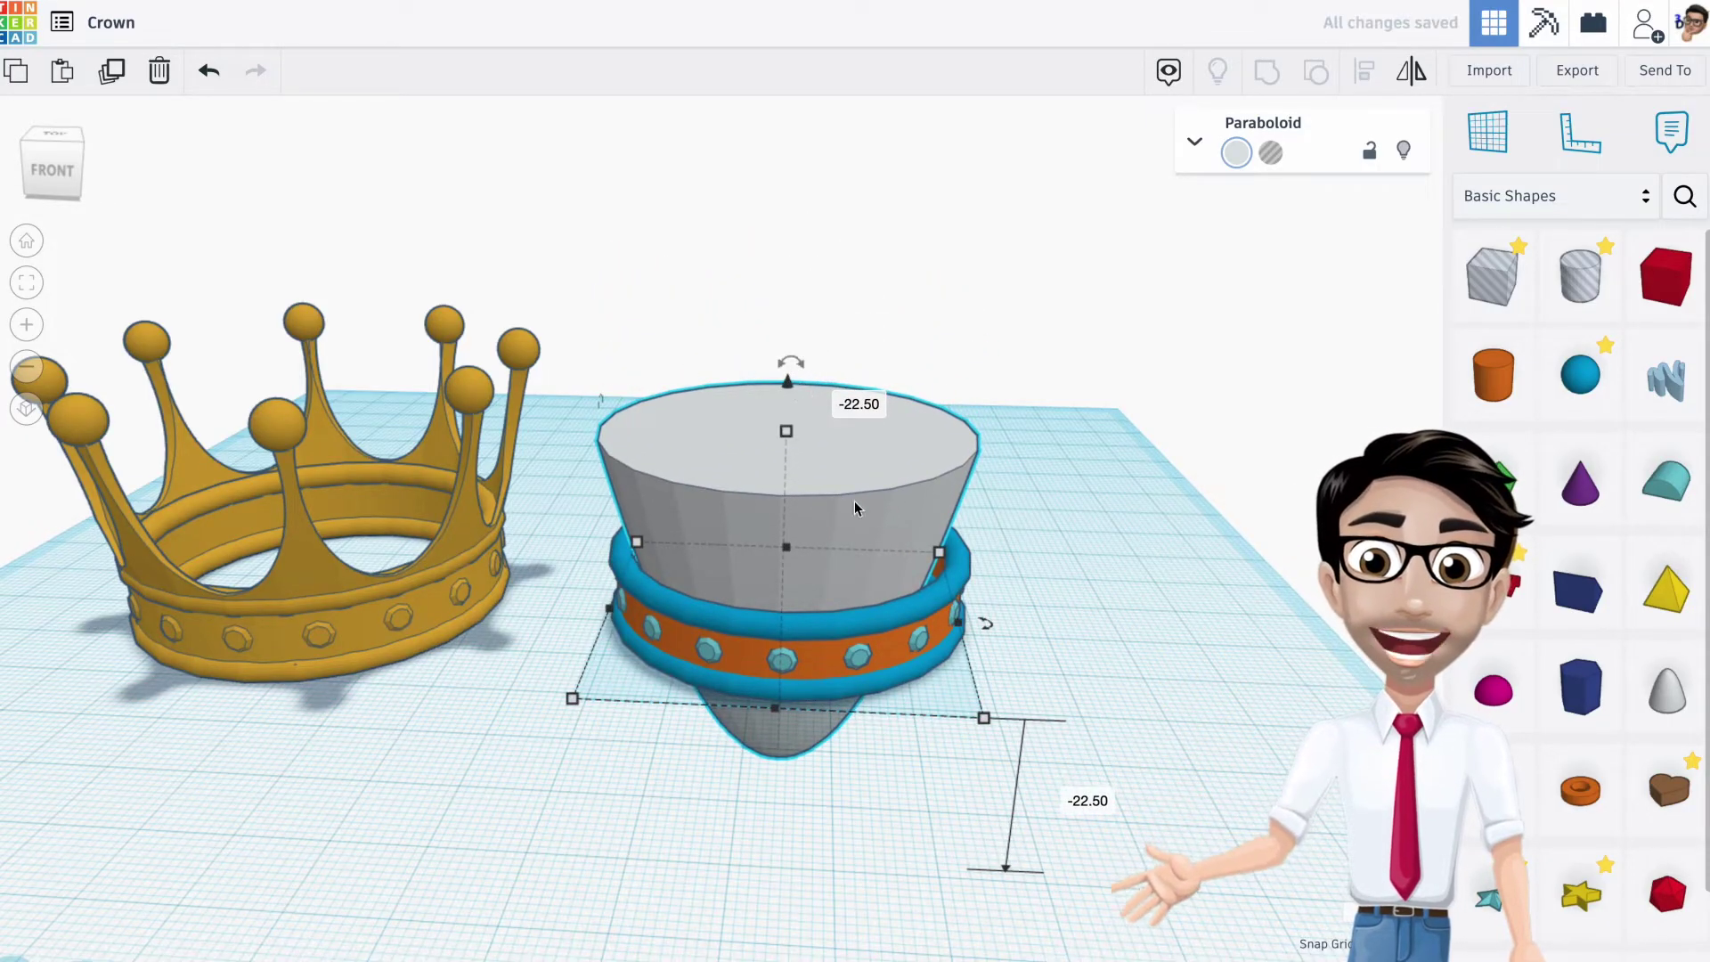
middle_drag(794, 531, 806, 392)
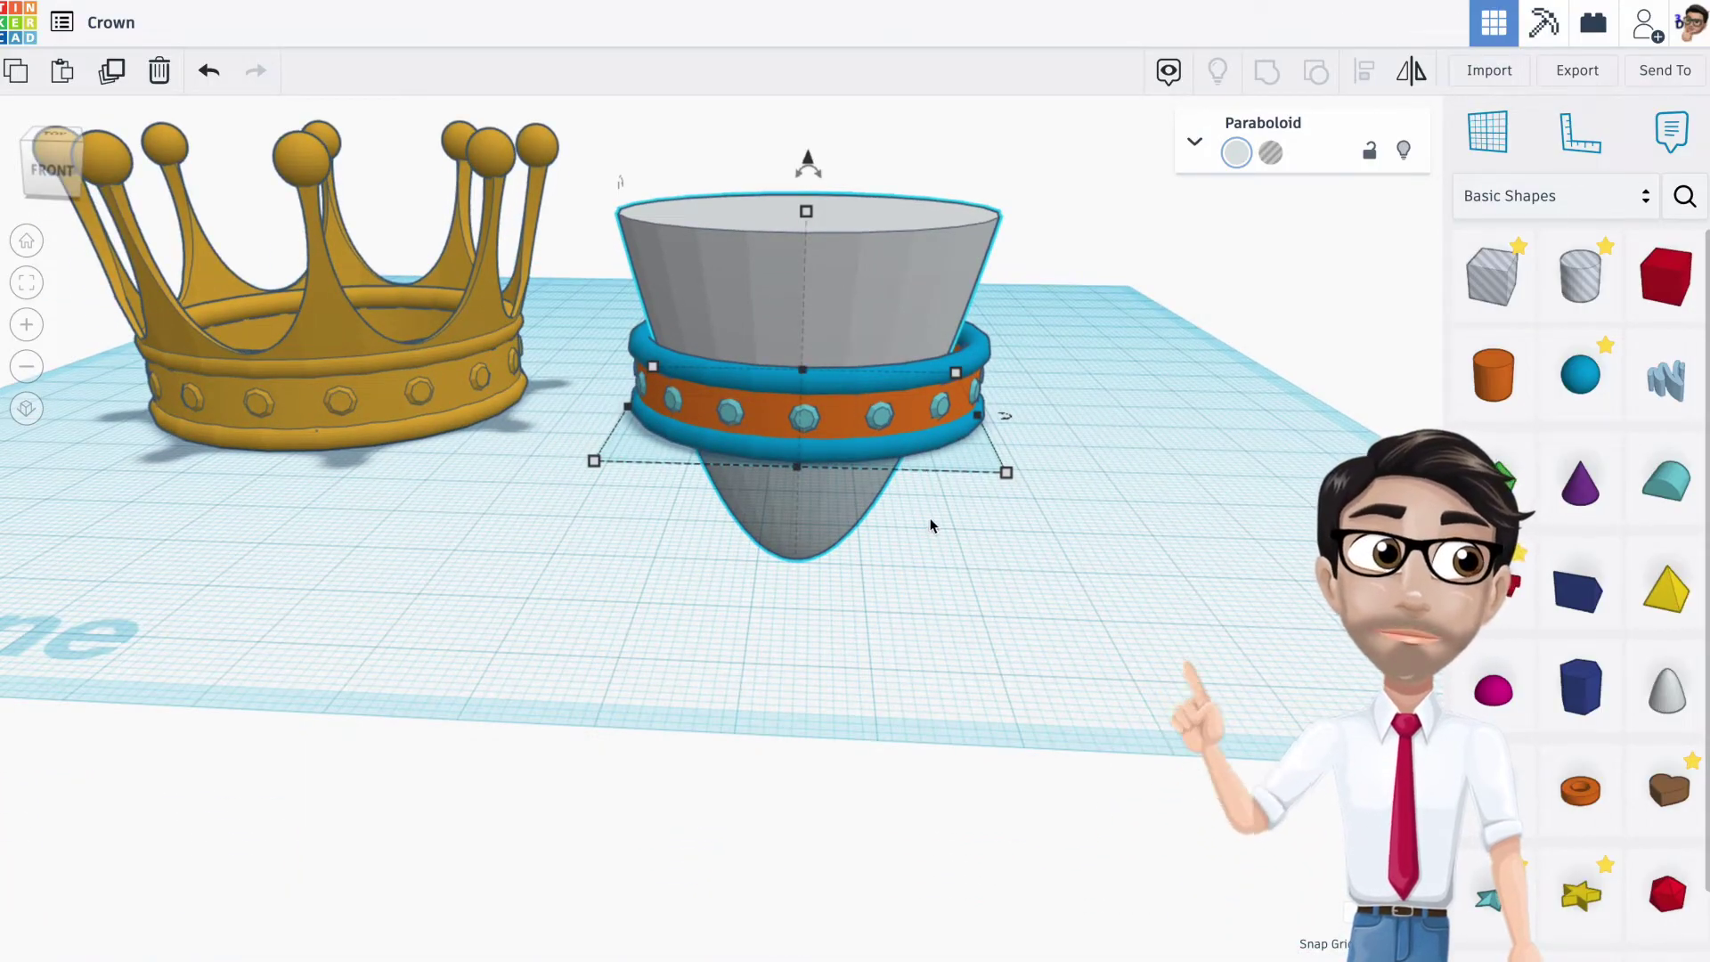
Centre the paraboloid horizontally on the upper blue ring with the Align tool
click(1013, 410)
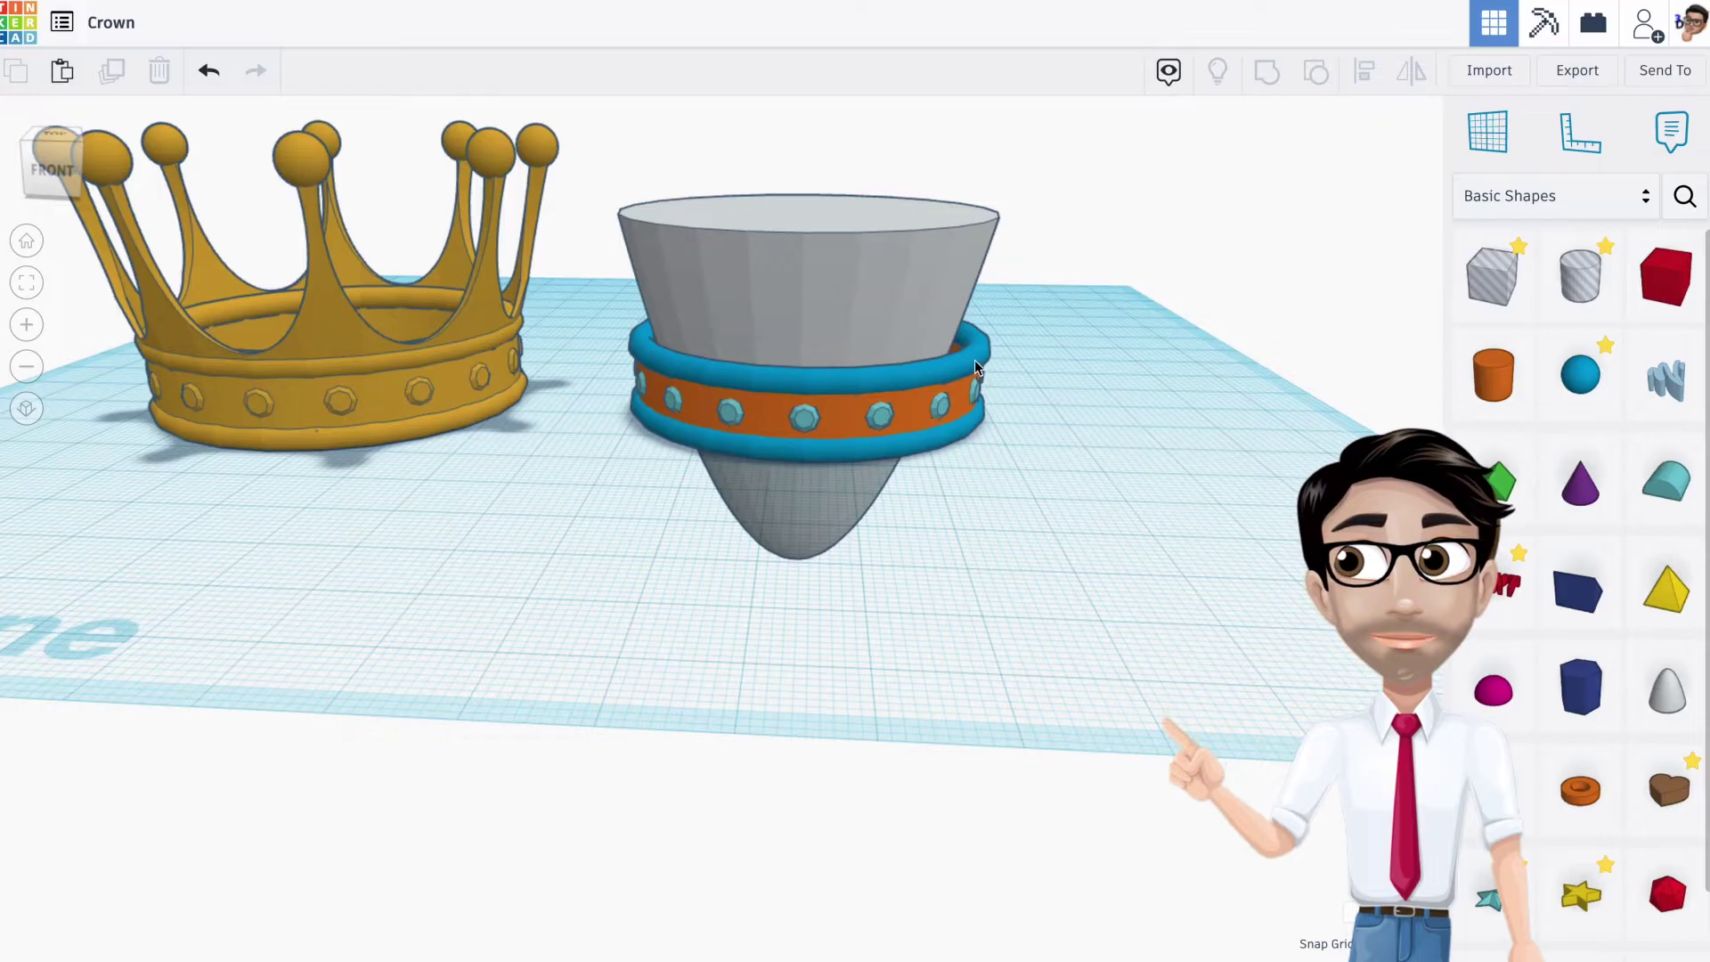
click(975, 360)
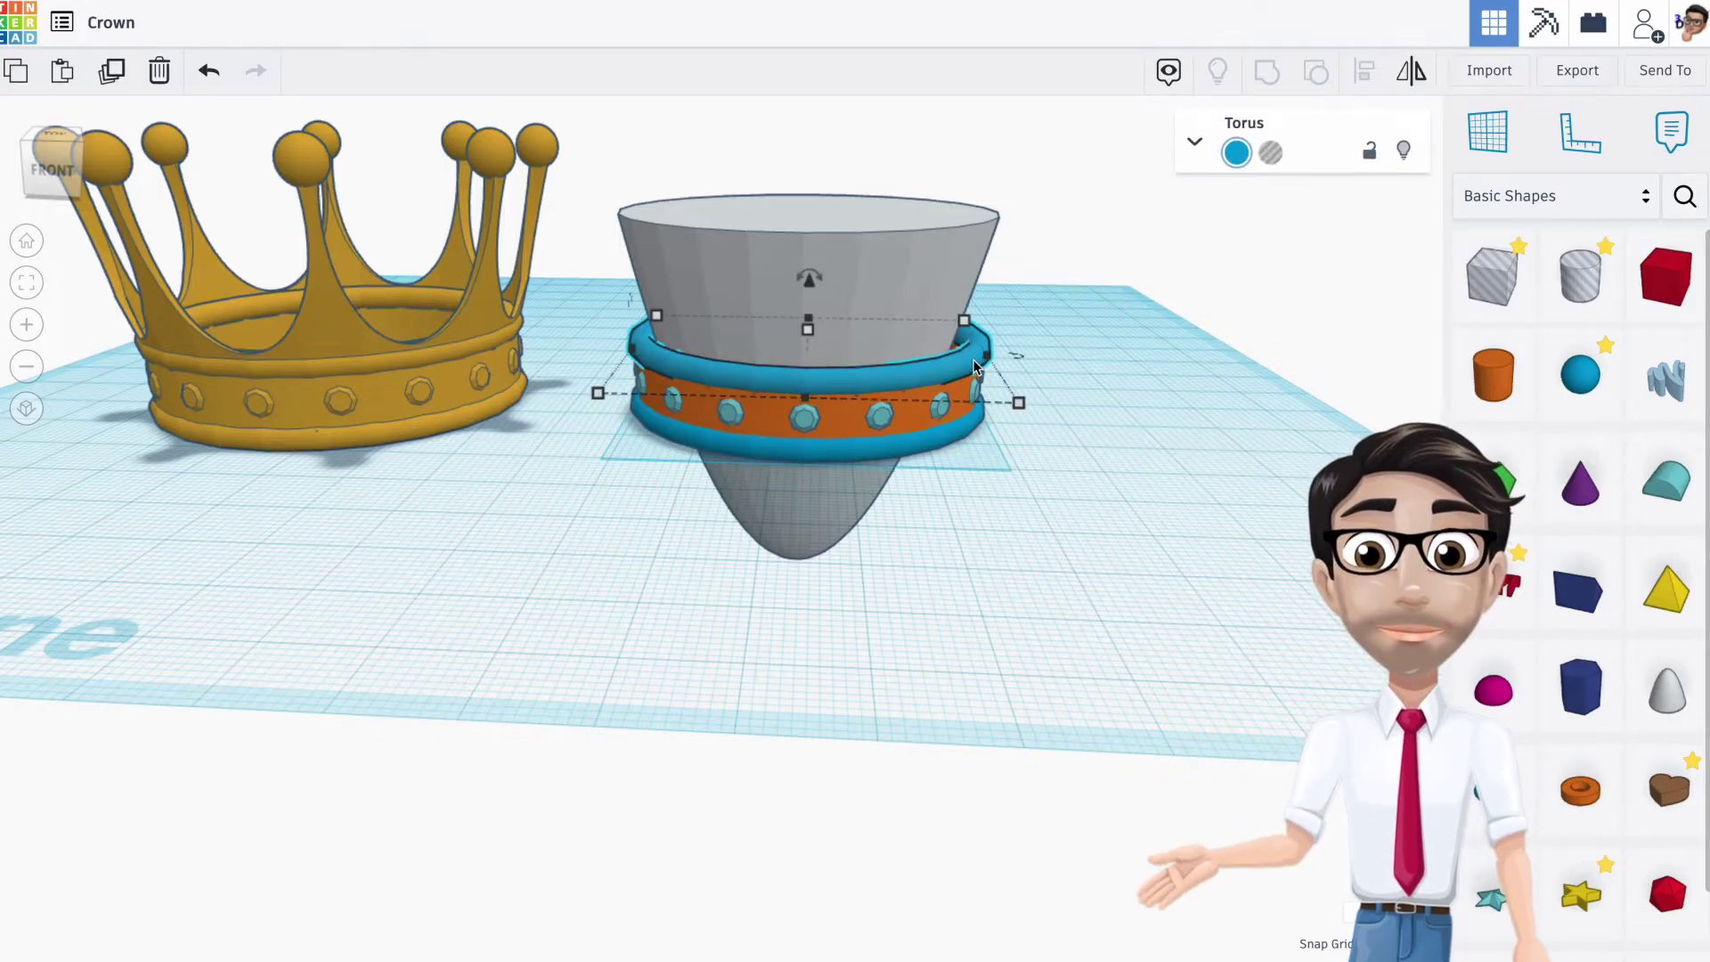
shift+click(940, 276)
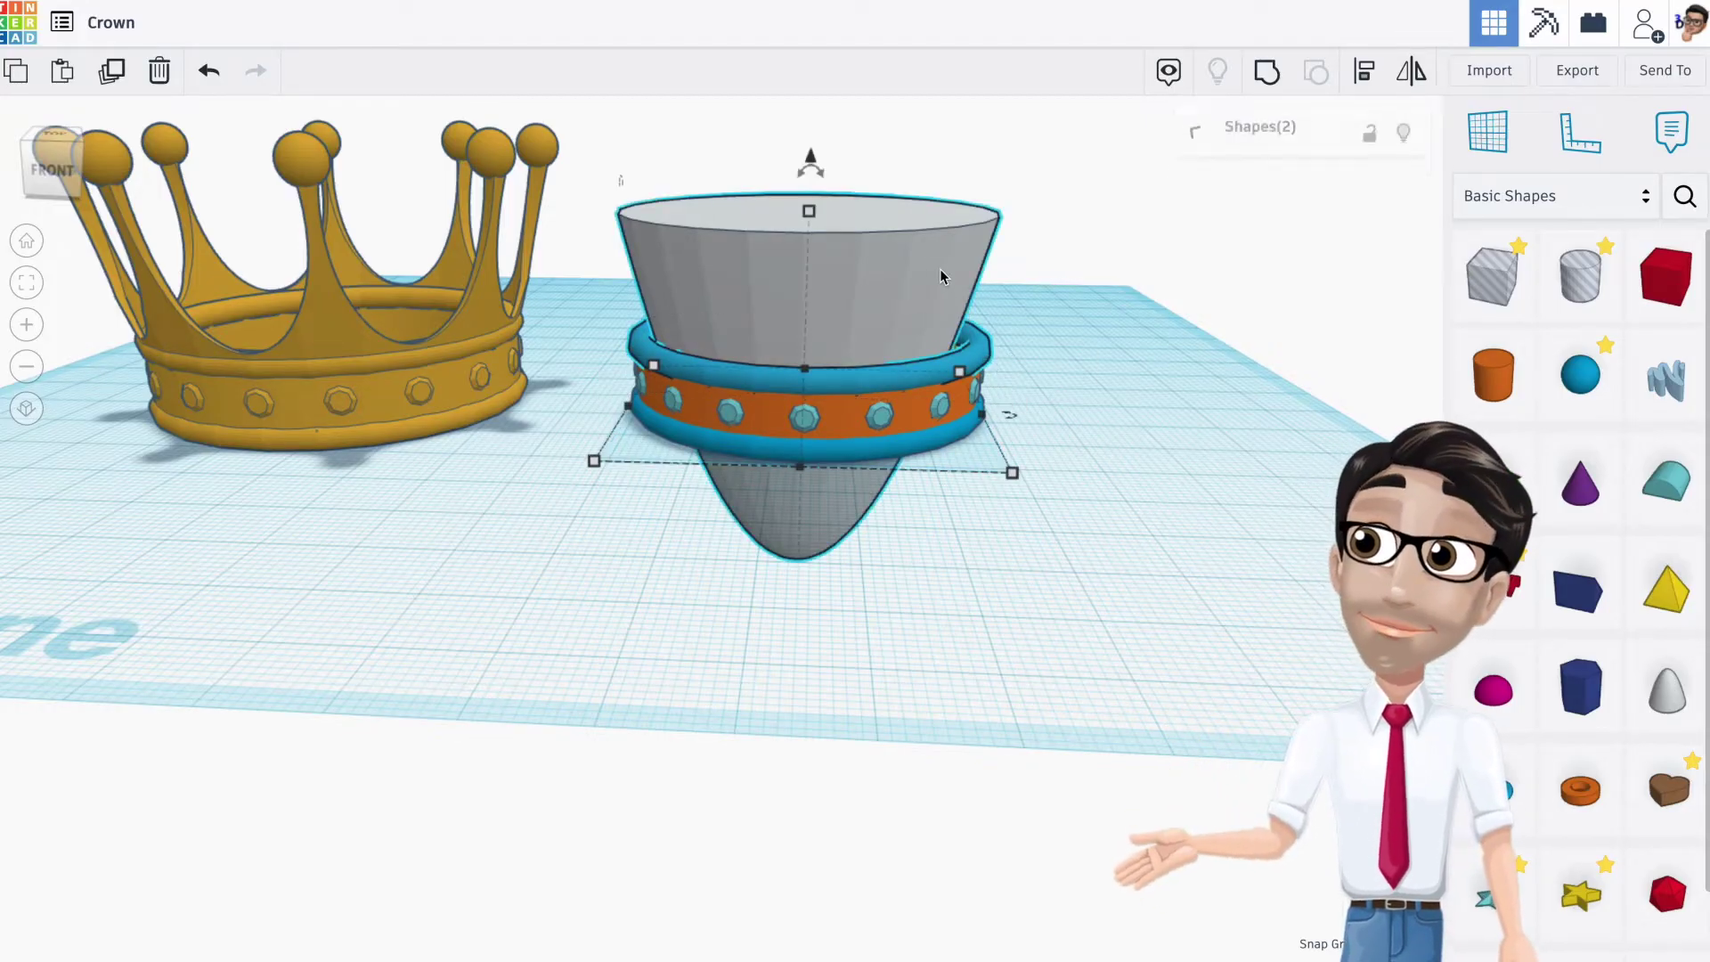
click(1367, 77)
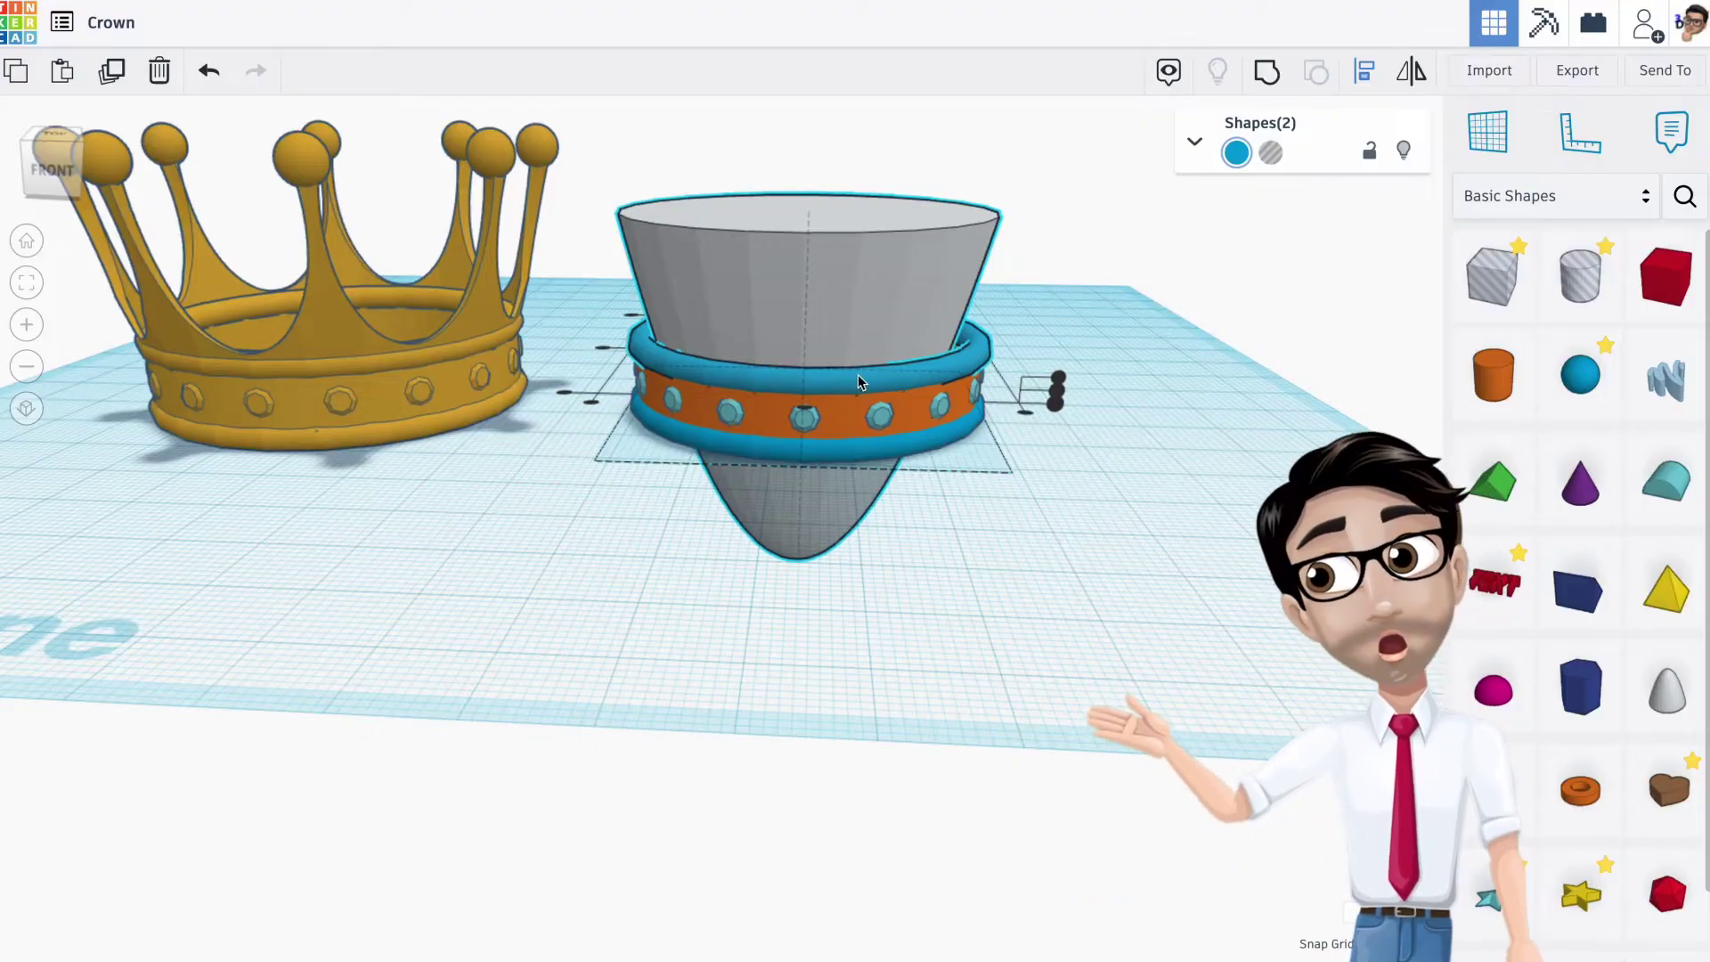
right_drag(852, 405, 857, 430)
mouse_move(821, 350)
right_down()
mouse_move(804, 383)
mouse_move(800, 351)
right_up()
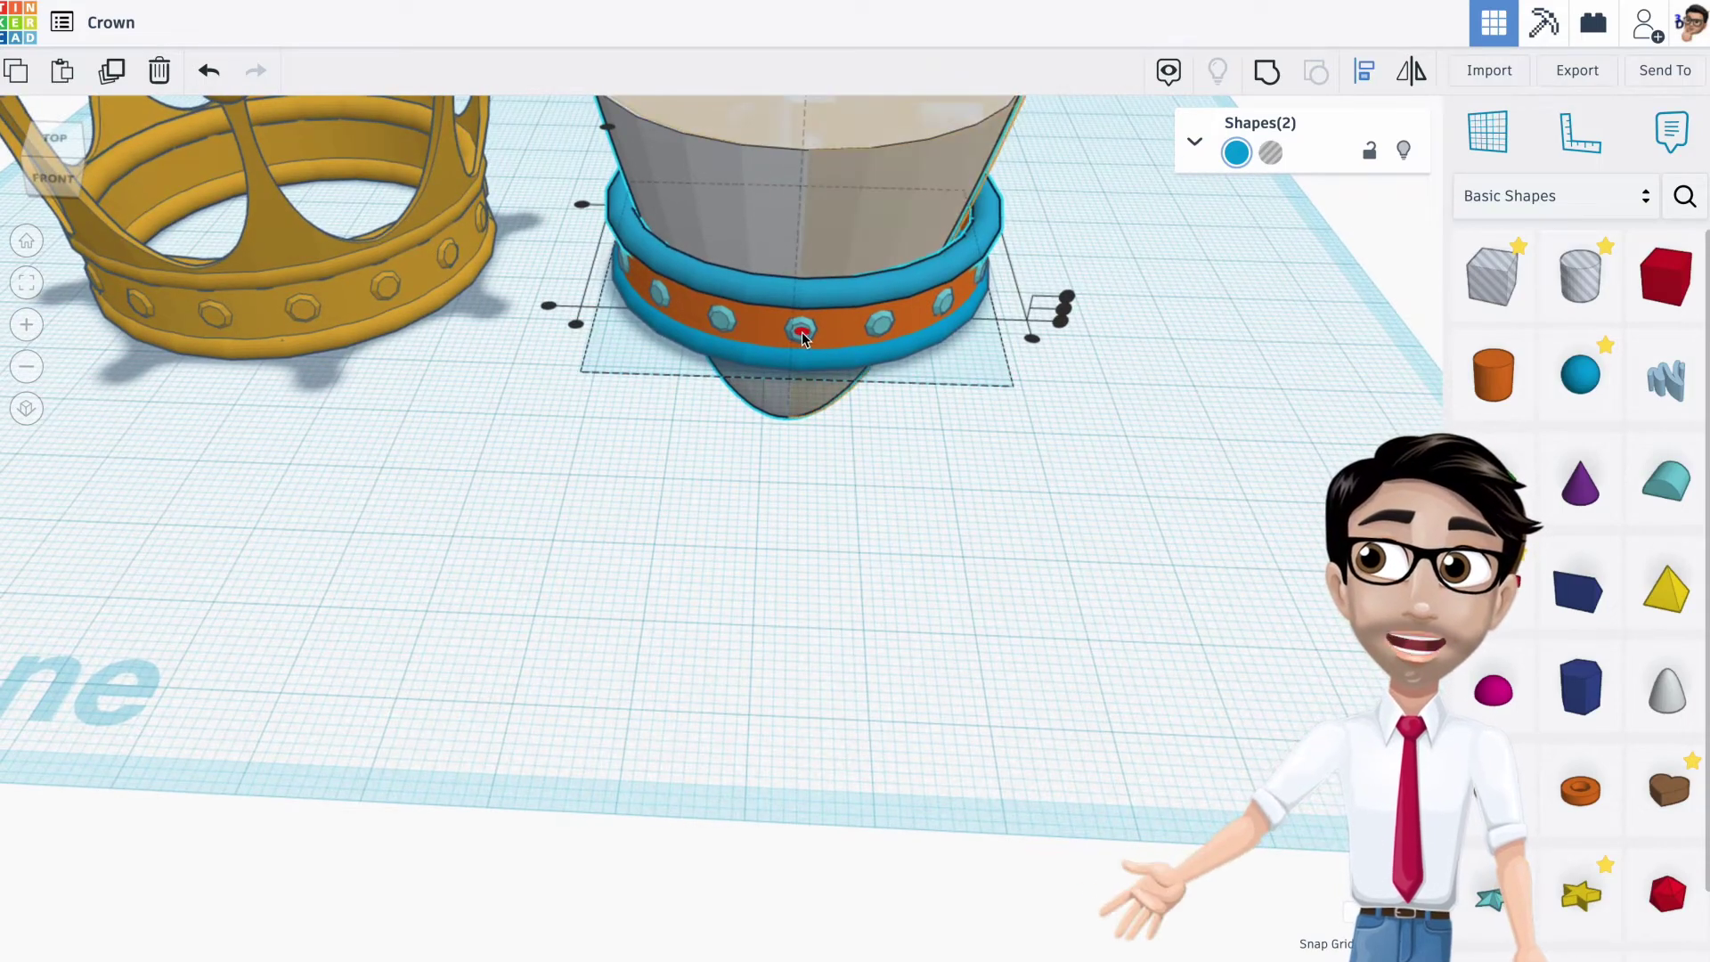
middle_drag(829, 252, 810, 454)
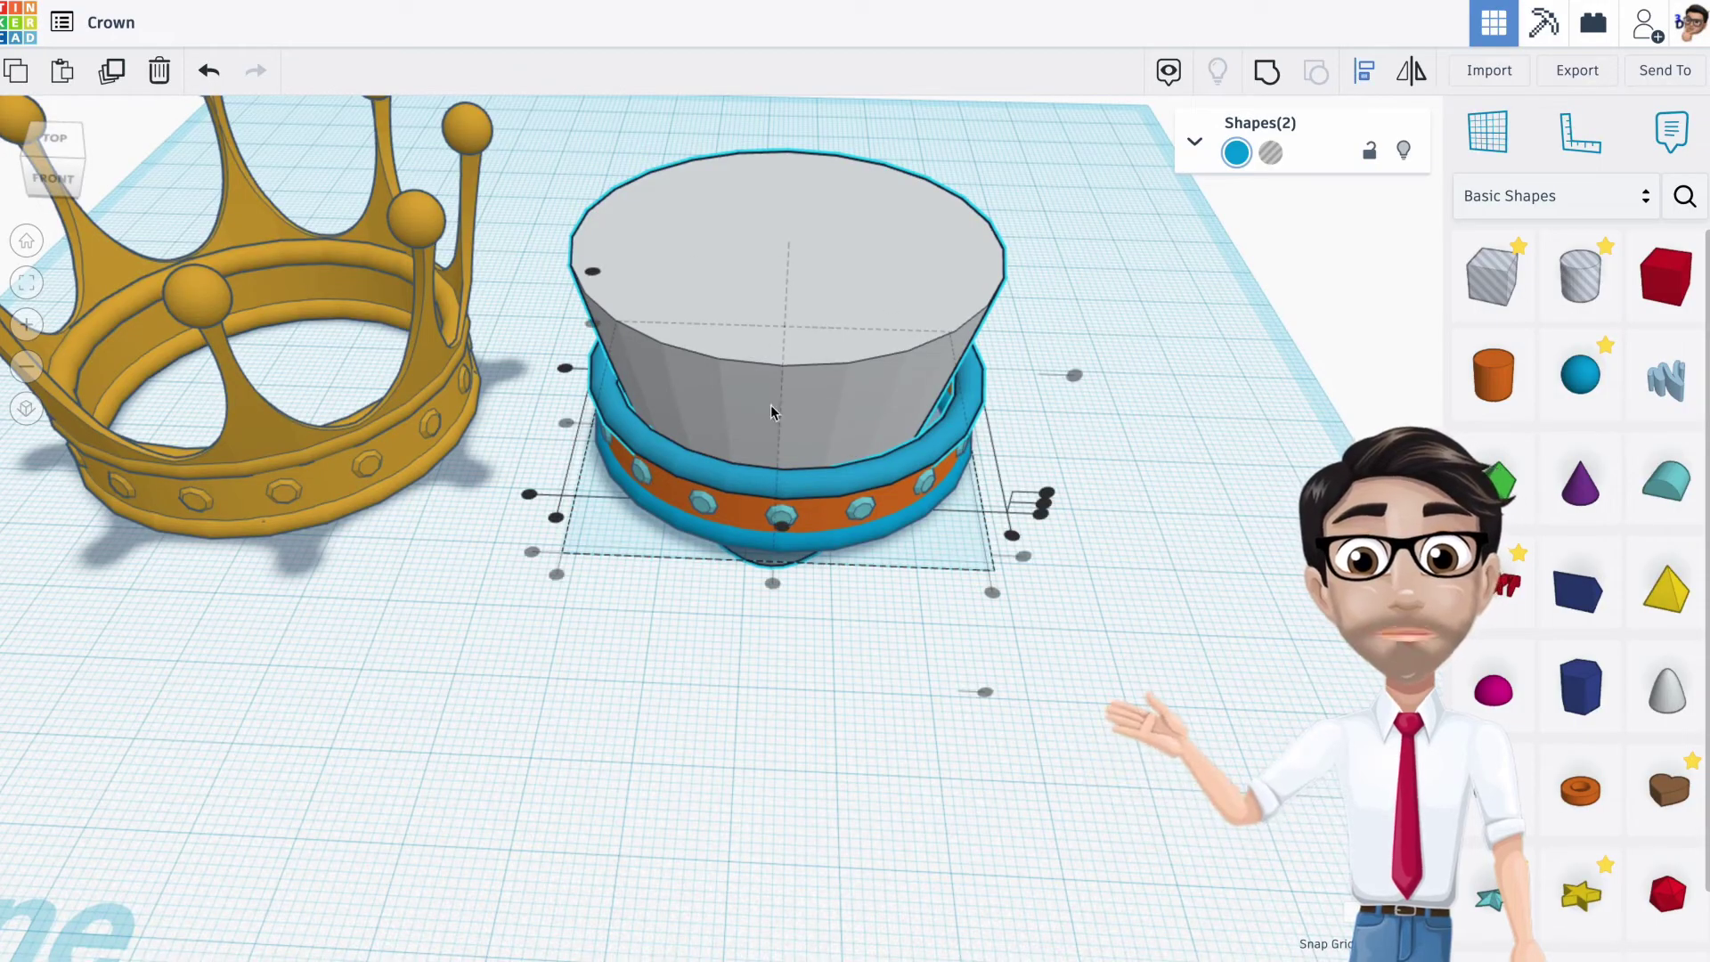
click(784, 527)
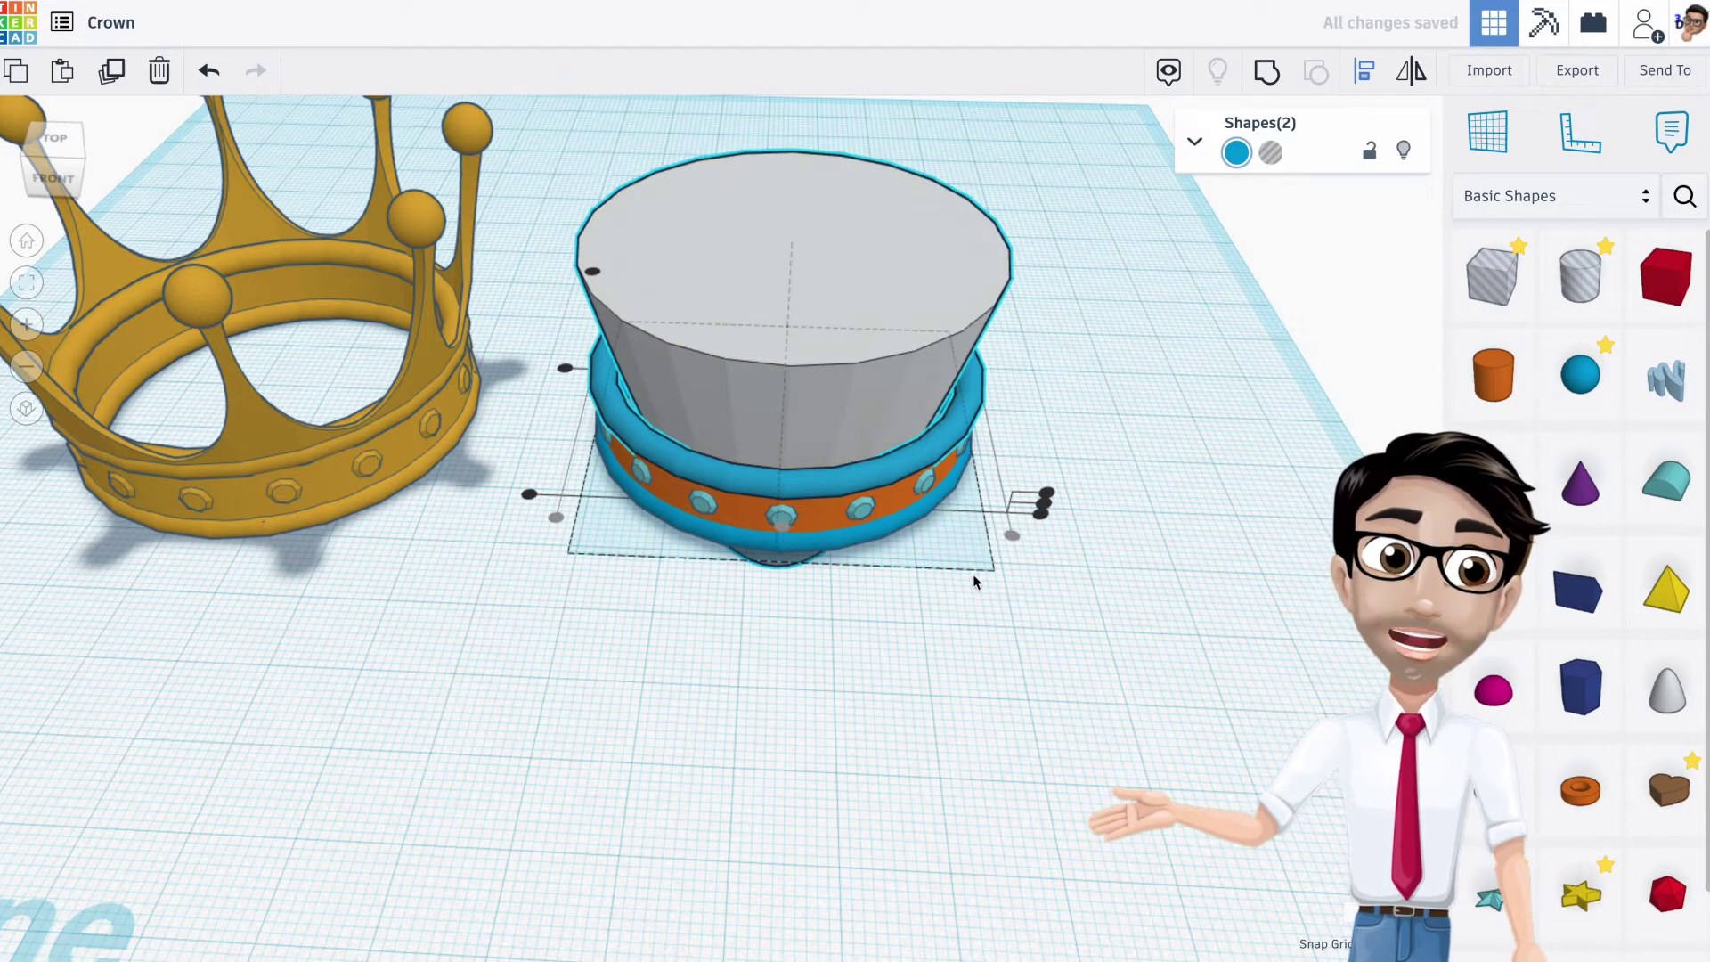
click(1048, 604)
right_drag(1048, 604, 953, 485)
Enlarge the paraboloid proportionally until it fills the upper ring, then lower it by 2.4 mm to 24.9 mm below the workplane
click(800, 495)
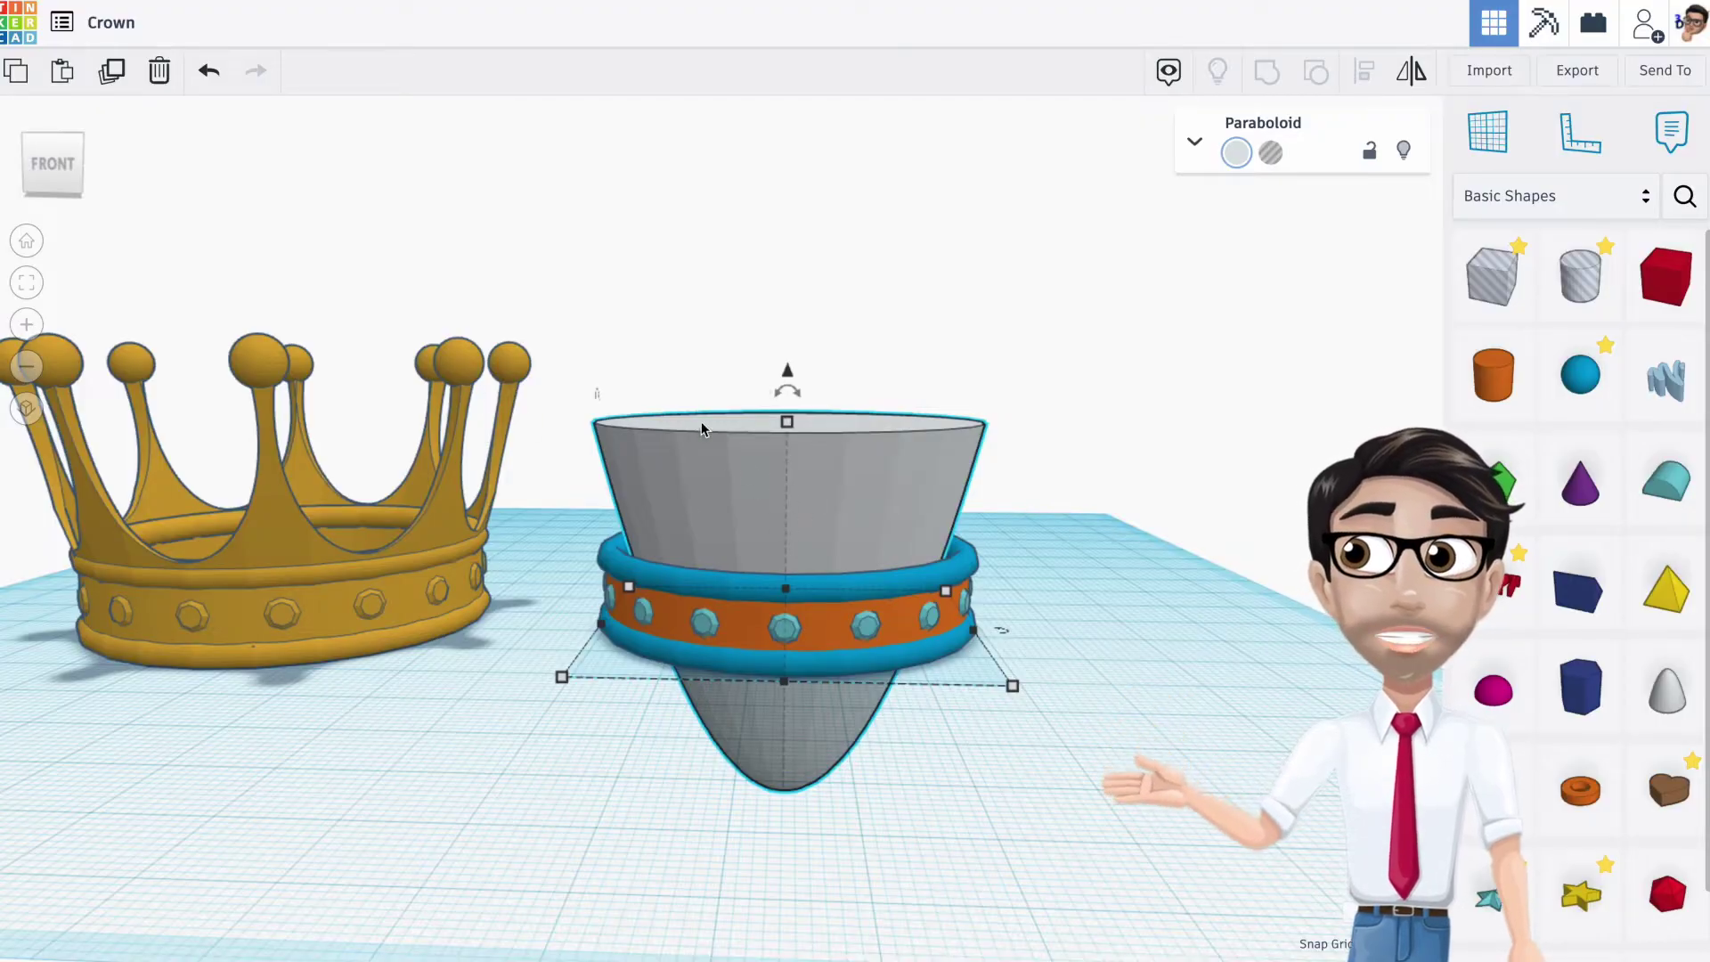
mouse_move(788, 421)
drag(787, 425, 787, 374)
mouse_move(805, 411)
right_down()
mouse_move(809, 466)
mouse_move(810, 433)
right_up()
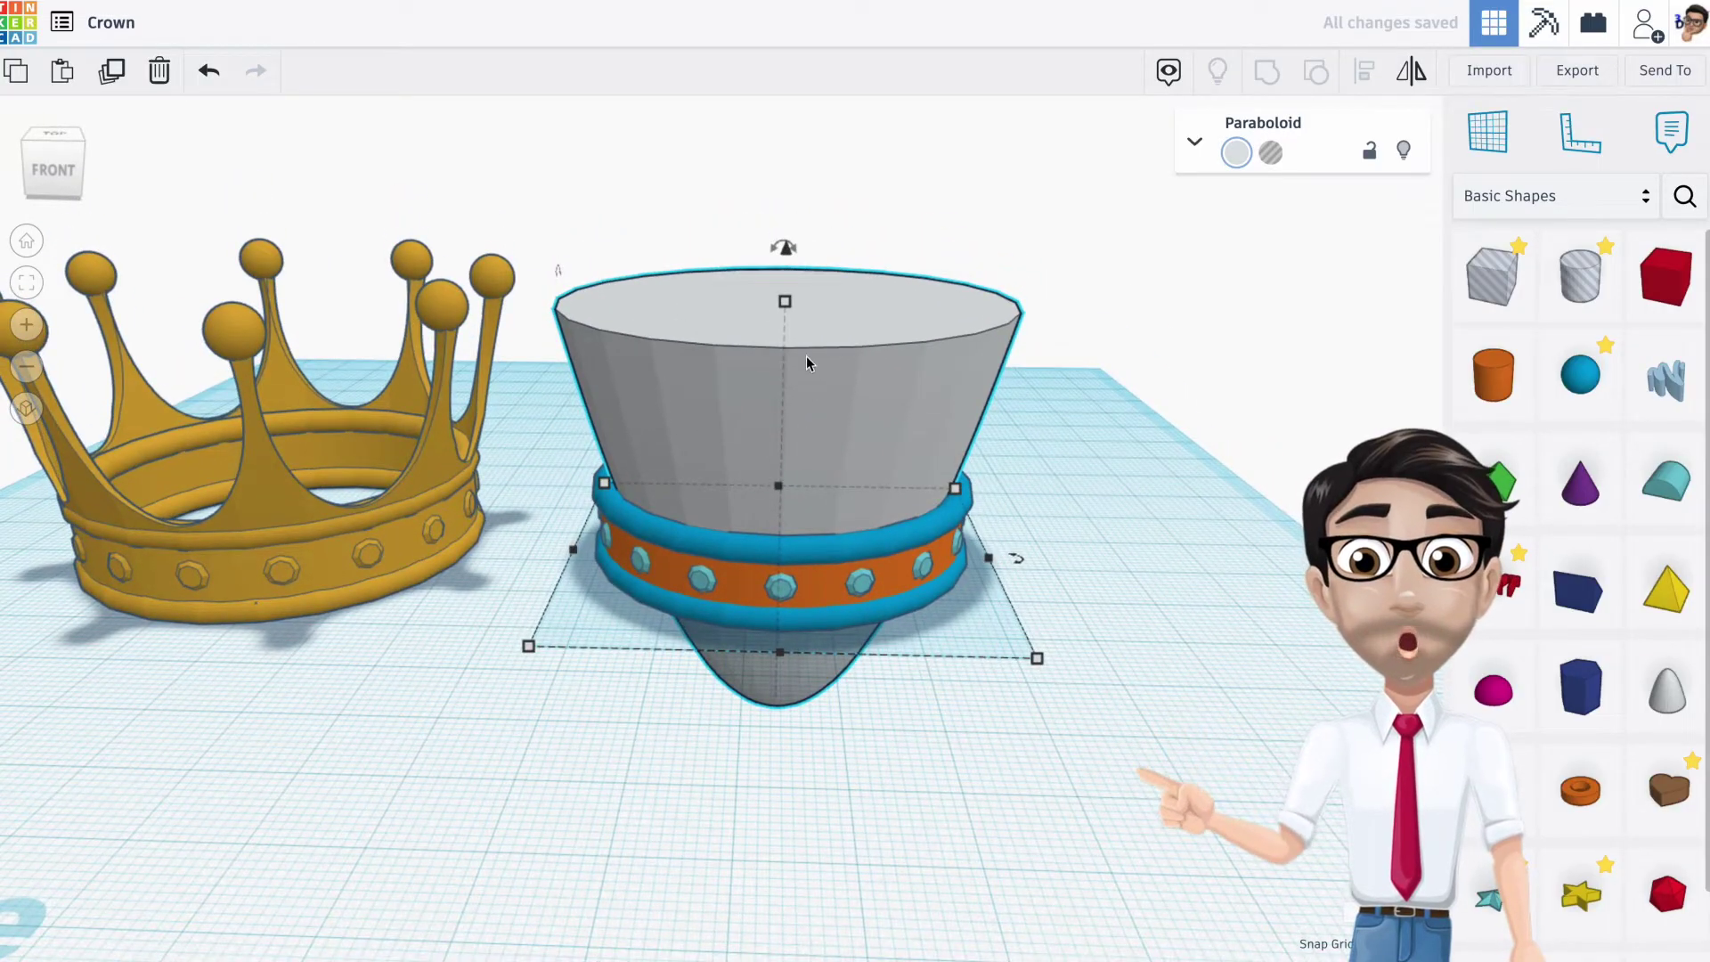
right_drag(805, 356, 807, 340)
drag(782, 321, 784, 263)
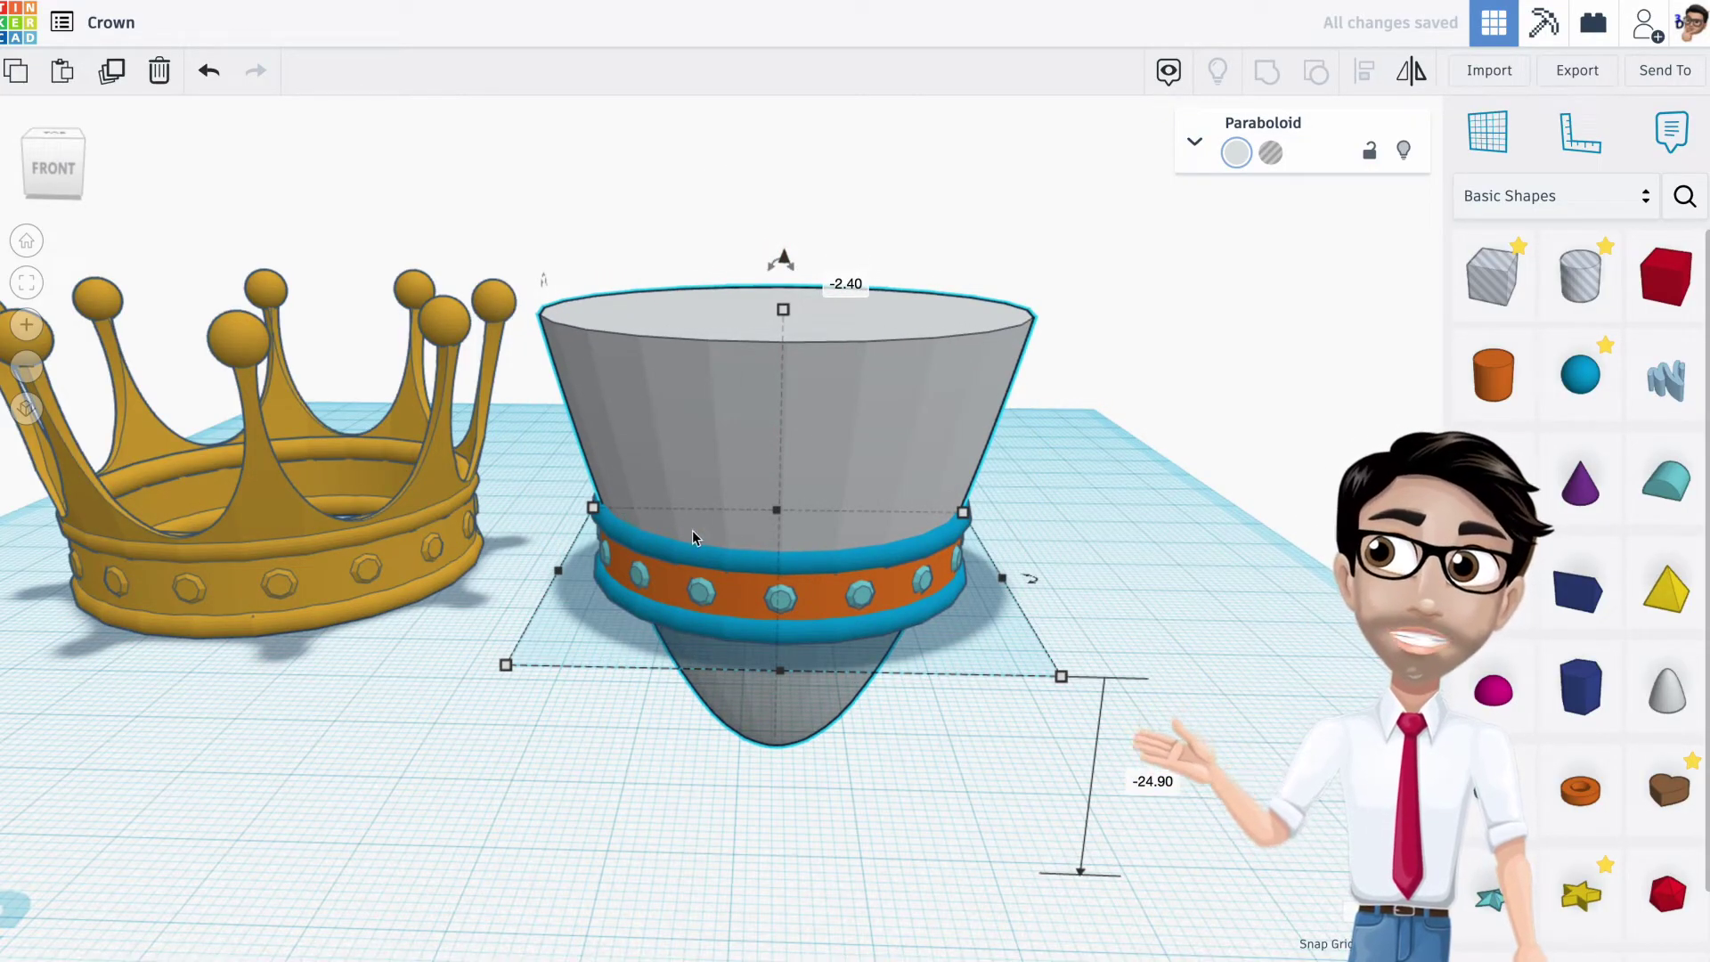
scroll(693, 537, up, 3)
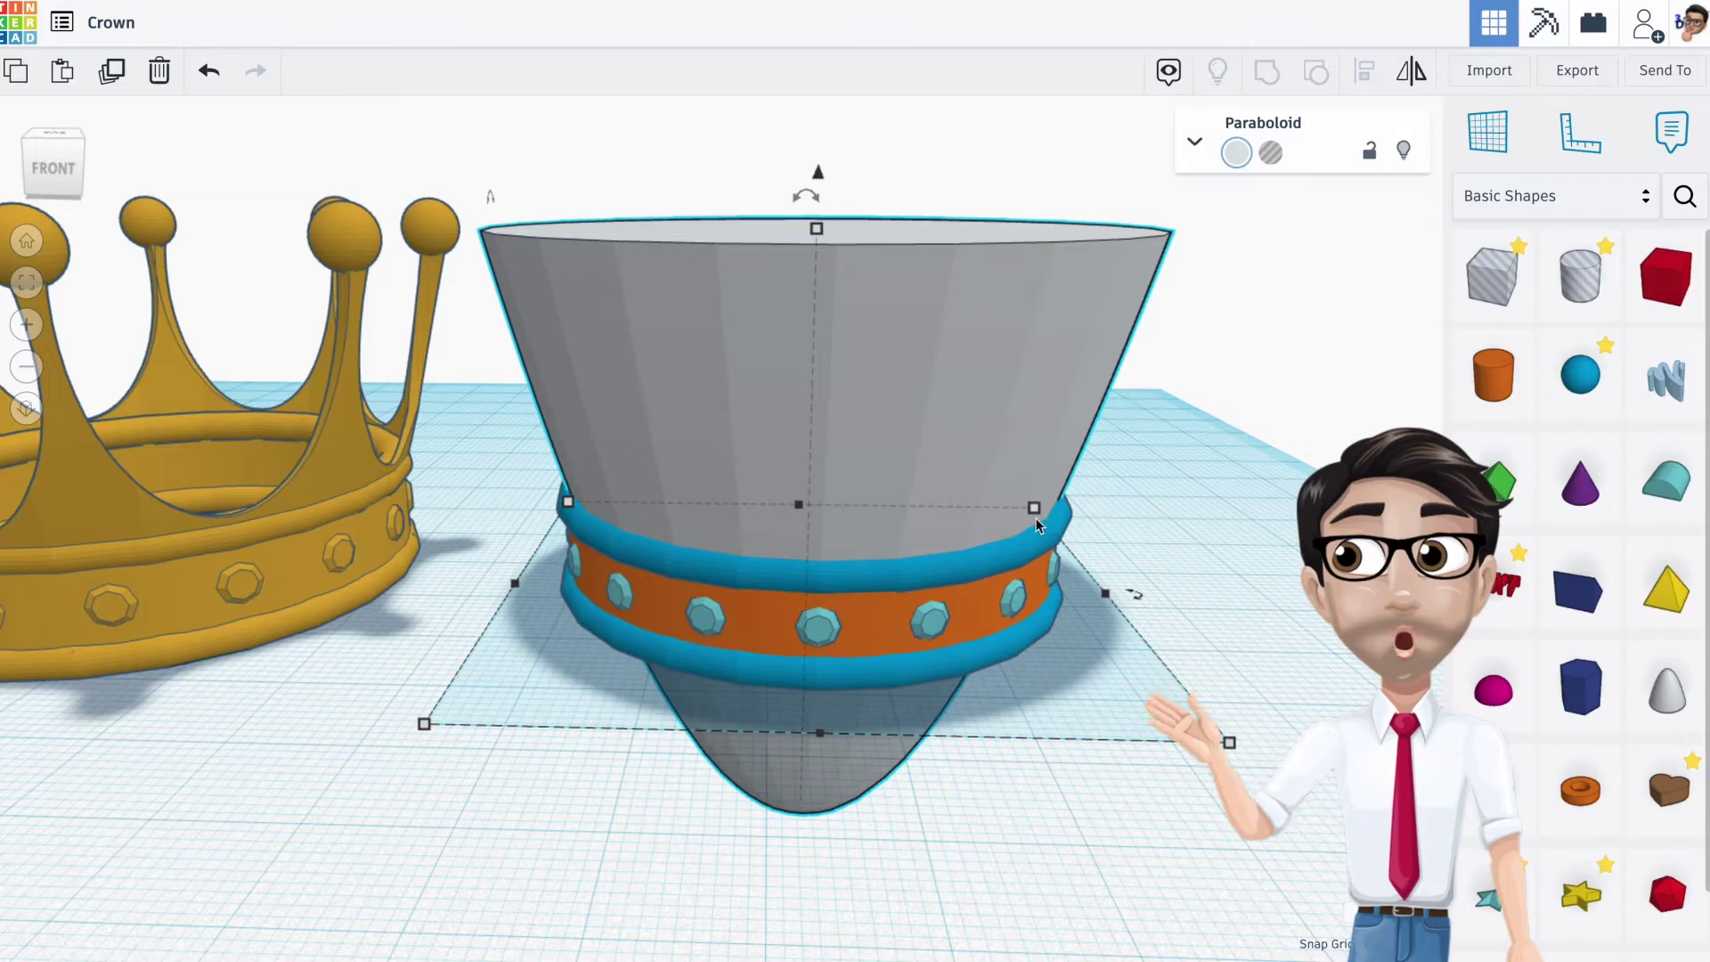
scroll(852, 570, down, 3)
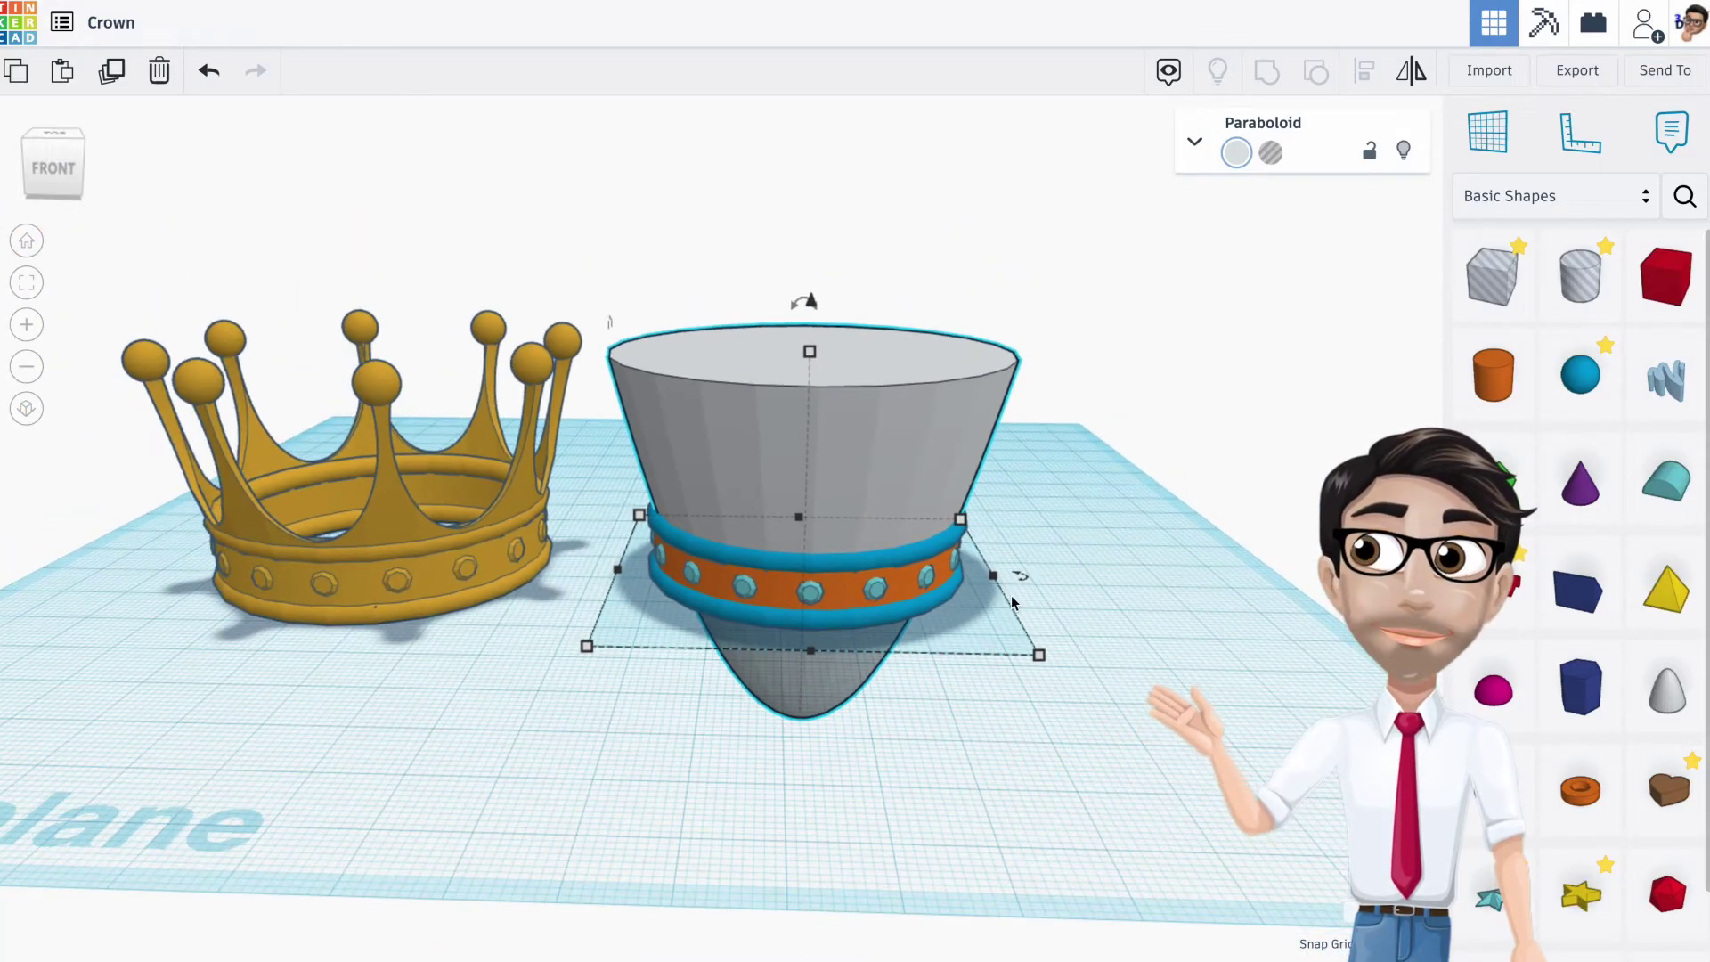
Place a box hole by the paraboloid and set its height to -20 mm so it extends below the workplane
drag(1474, 289, 774, 607)
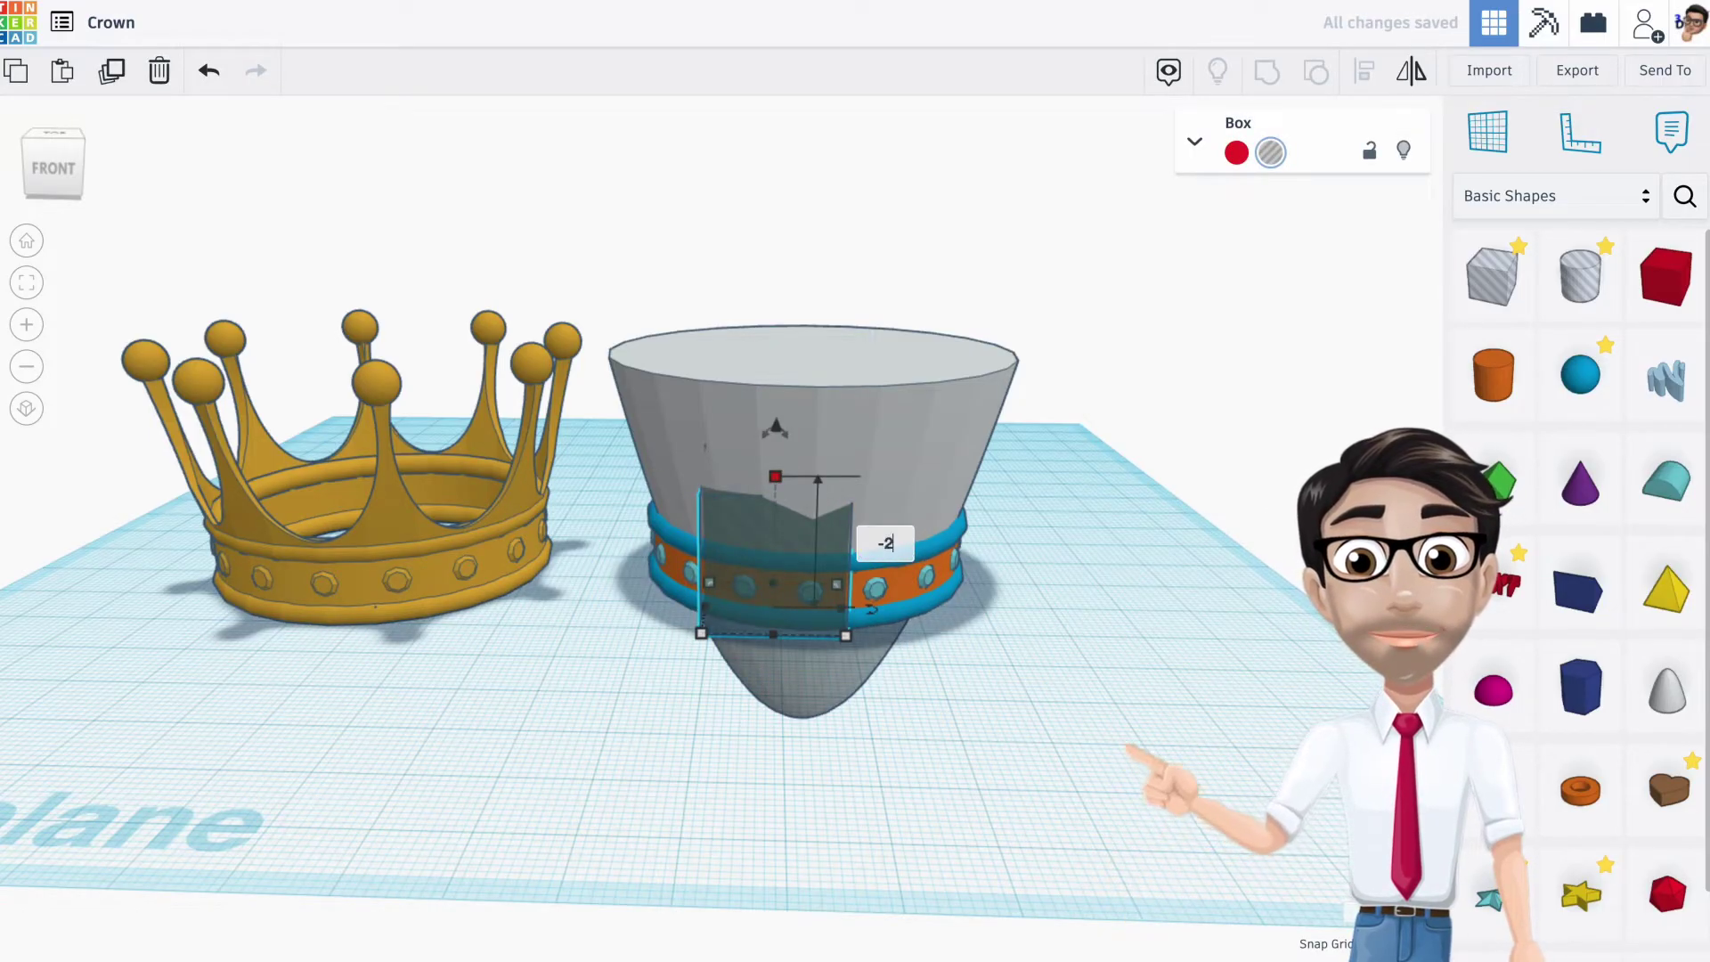
text(0)
key(Return)
Stretch the box hole to about 94 mm deep and wide enough to surround the part of the paraboloid below the workplane
right_drag(862, 627, 836, 561)
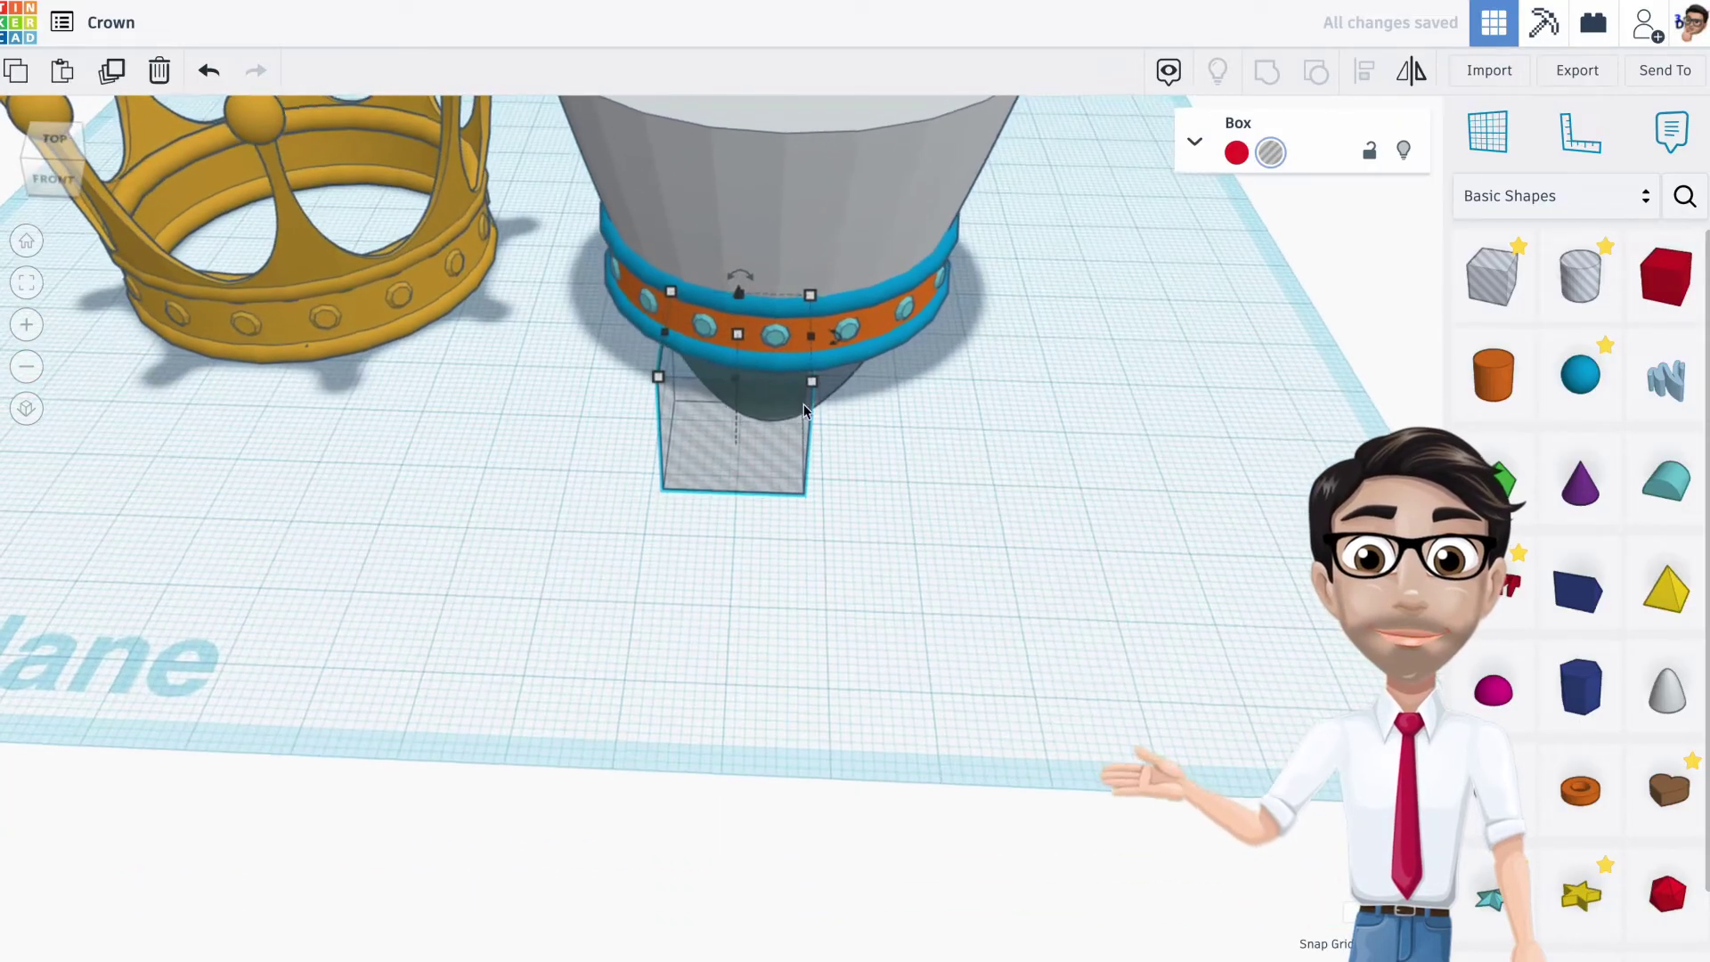
drag(812, 388, 1022, 435)
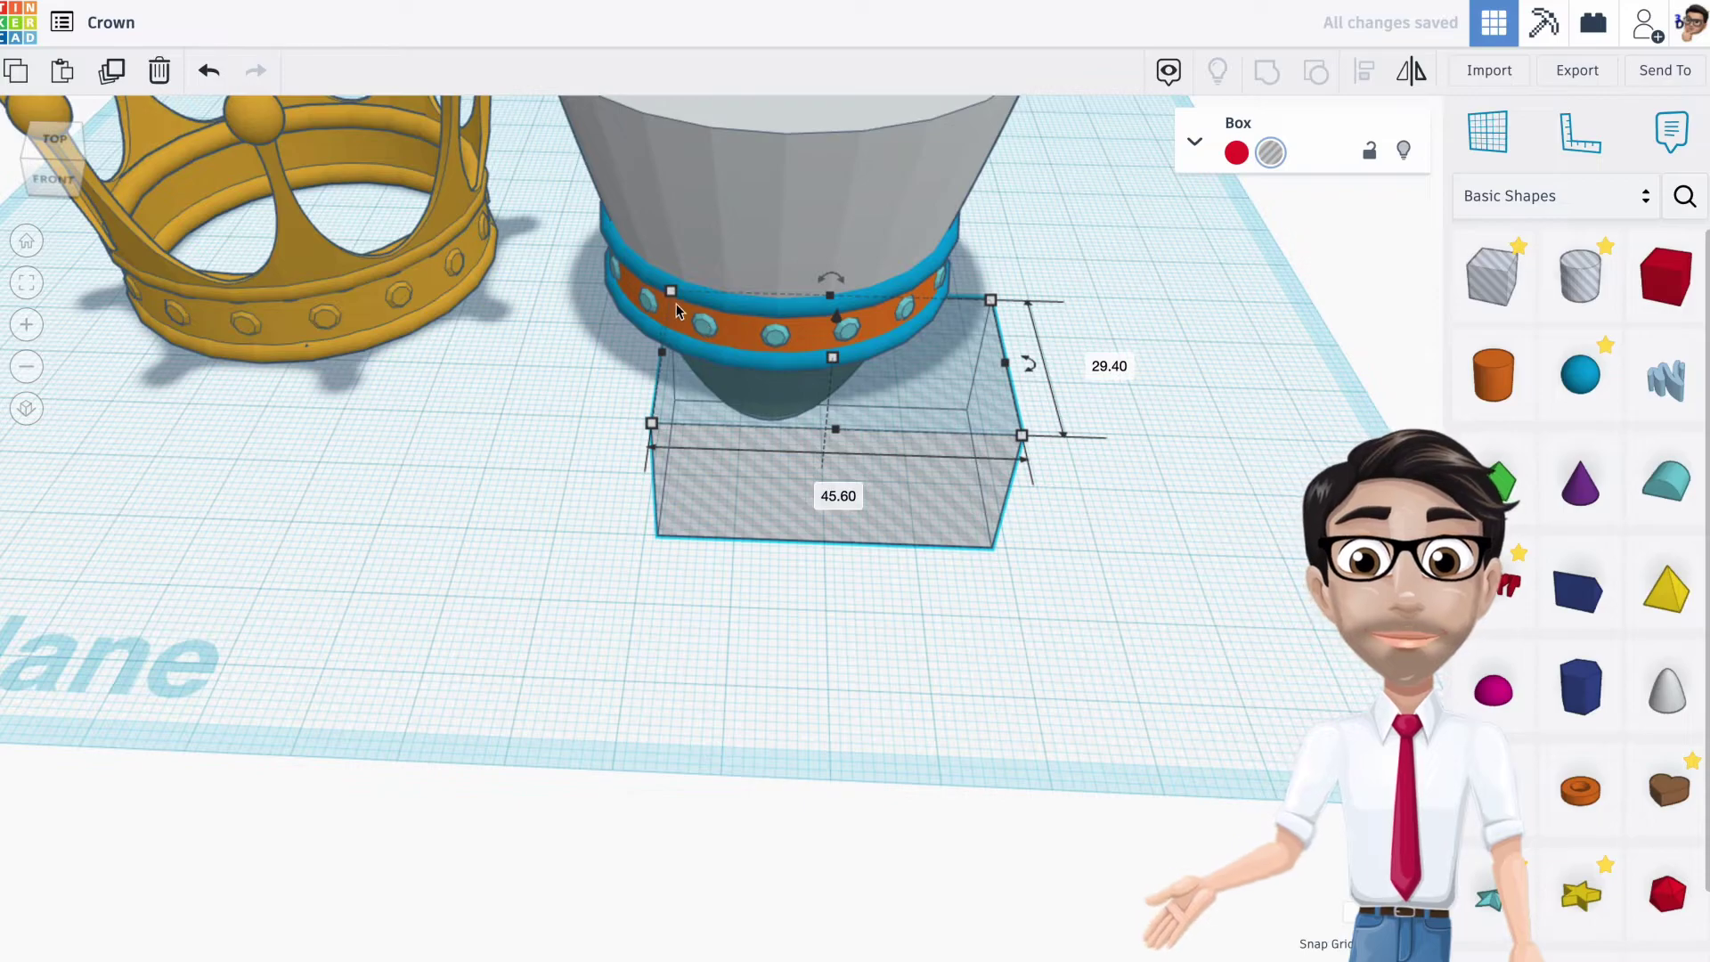
drag(671, 292, 601, 100)
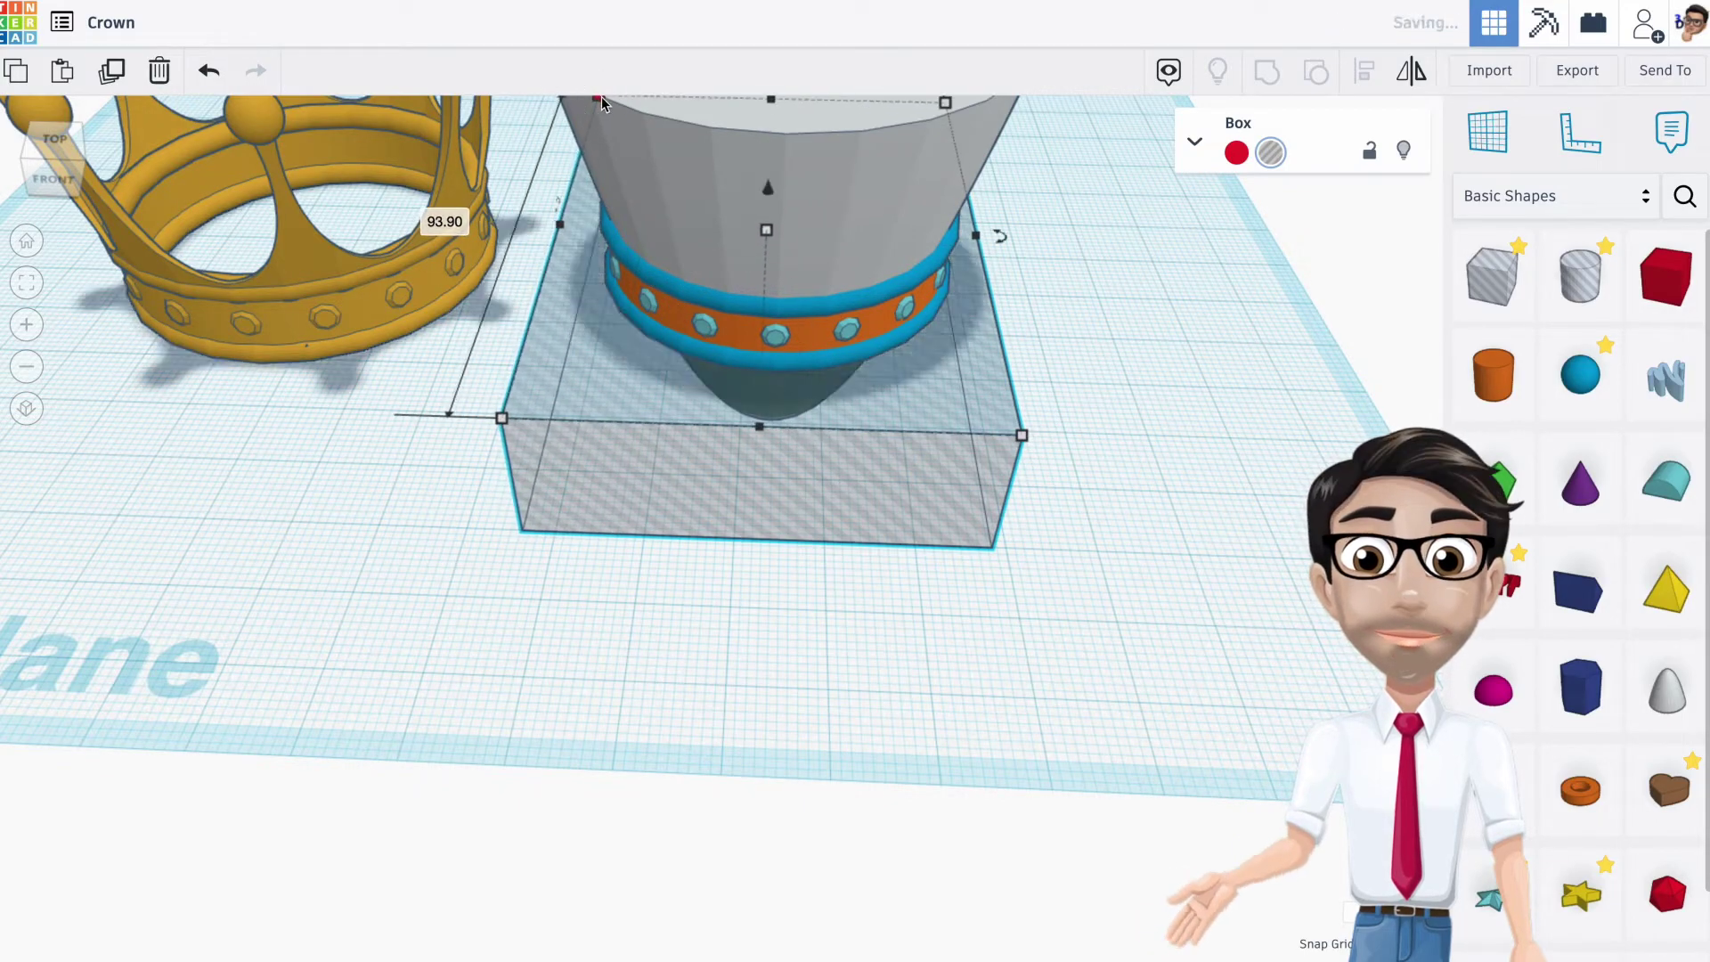
middle_drag(885, 259, 670, 346)
right_drag(878, 296, 748, 200)
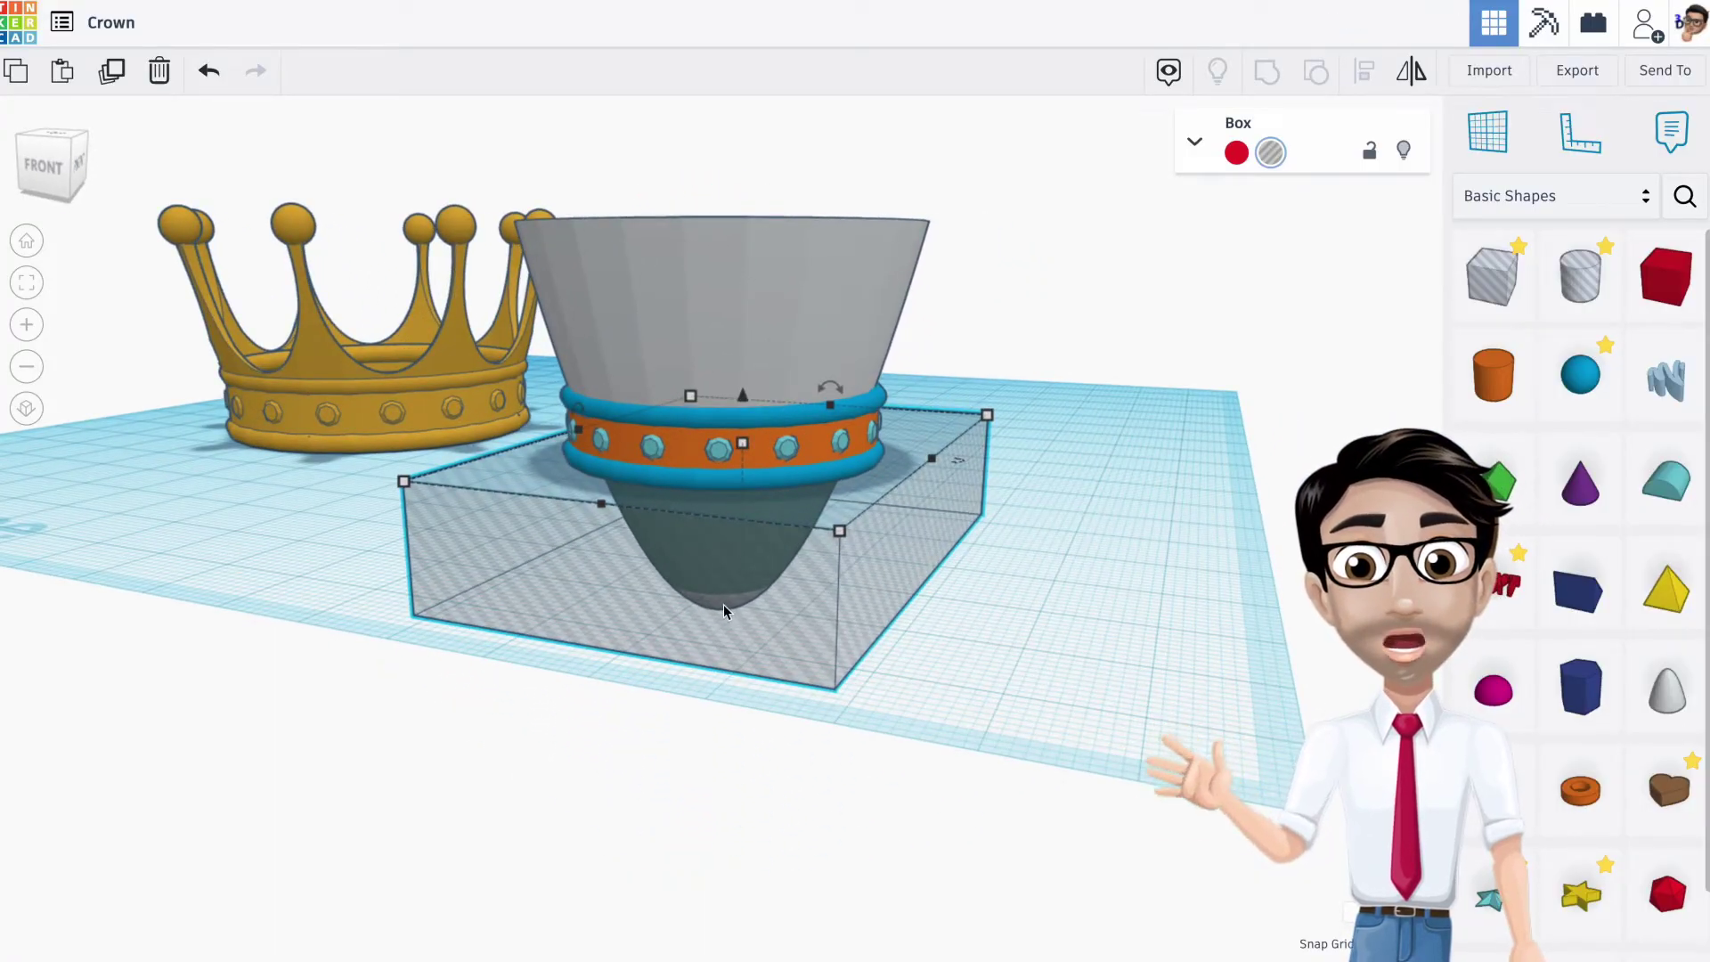
mouse_move(743, 392)
mouse_down()
mouse_move(743, 415)
mouse_move(730, 396)
mouse_up()
right_drag(656, 413, 787, 512)
Group the box hole with the paraboloid to cut away its portion beneath the band
click(956, 511)
click(774, 601)
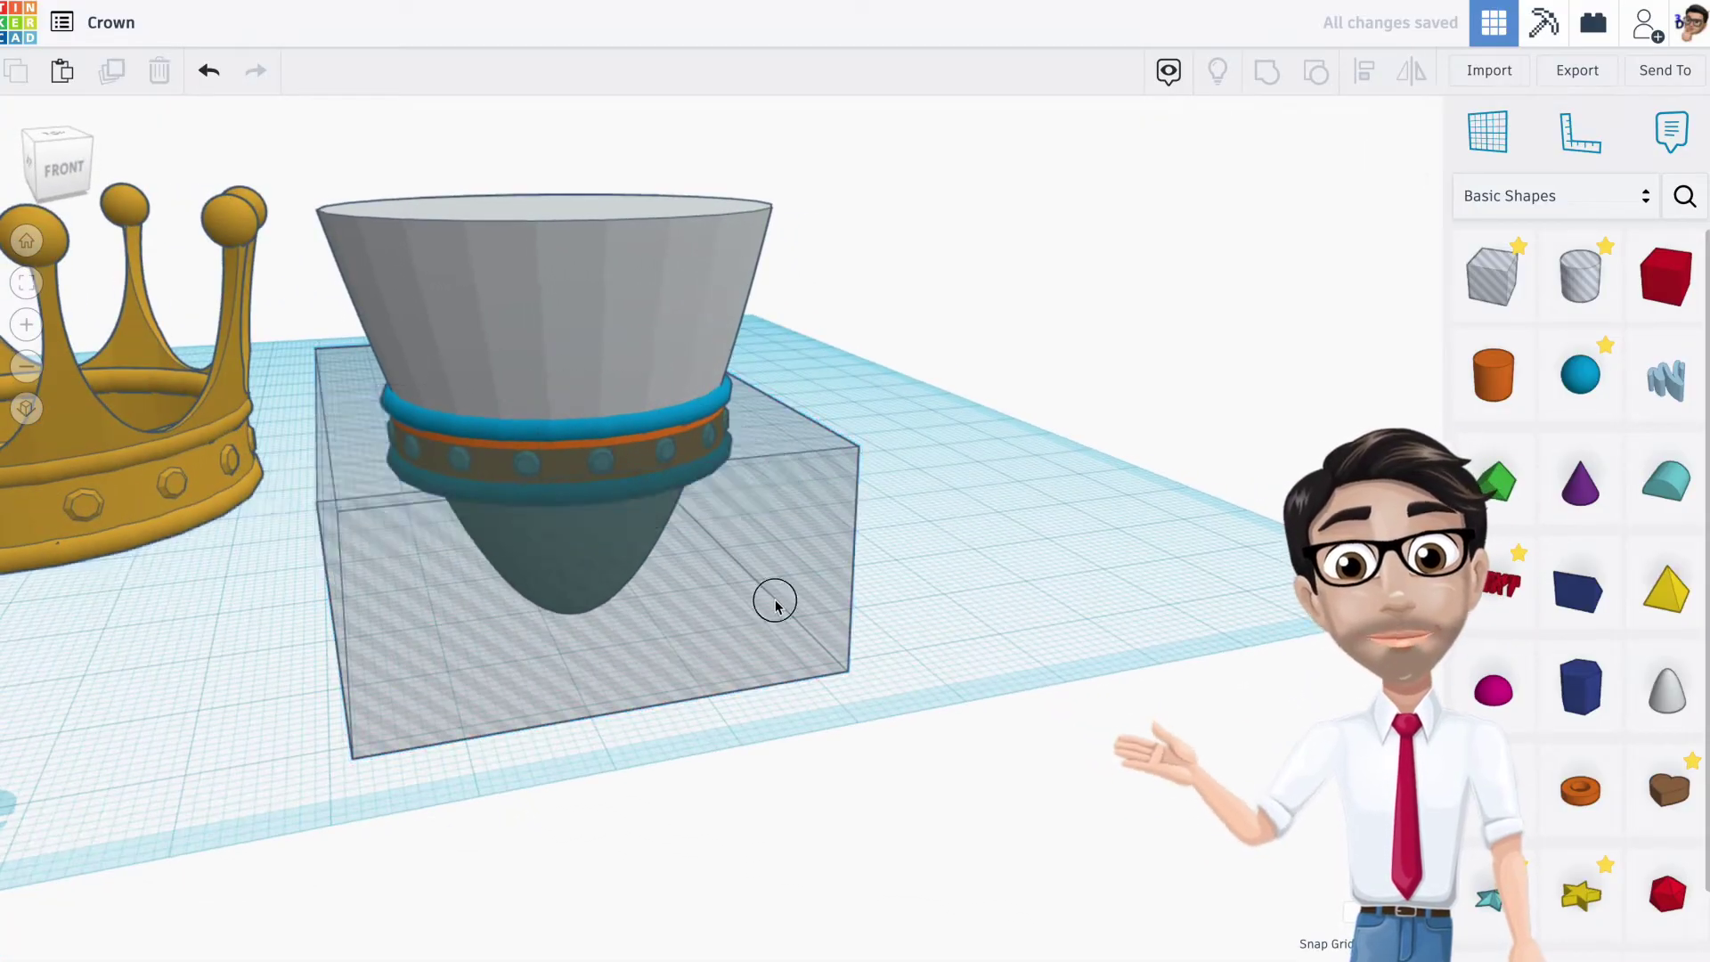
shift+click(710, 297)
click(1265, 73)
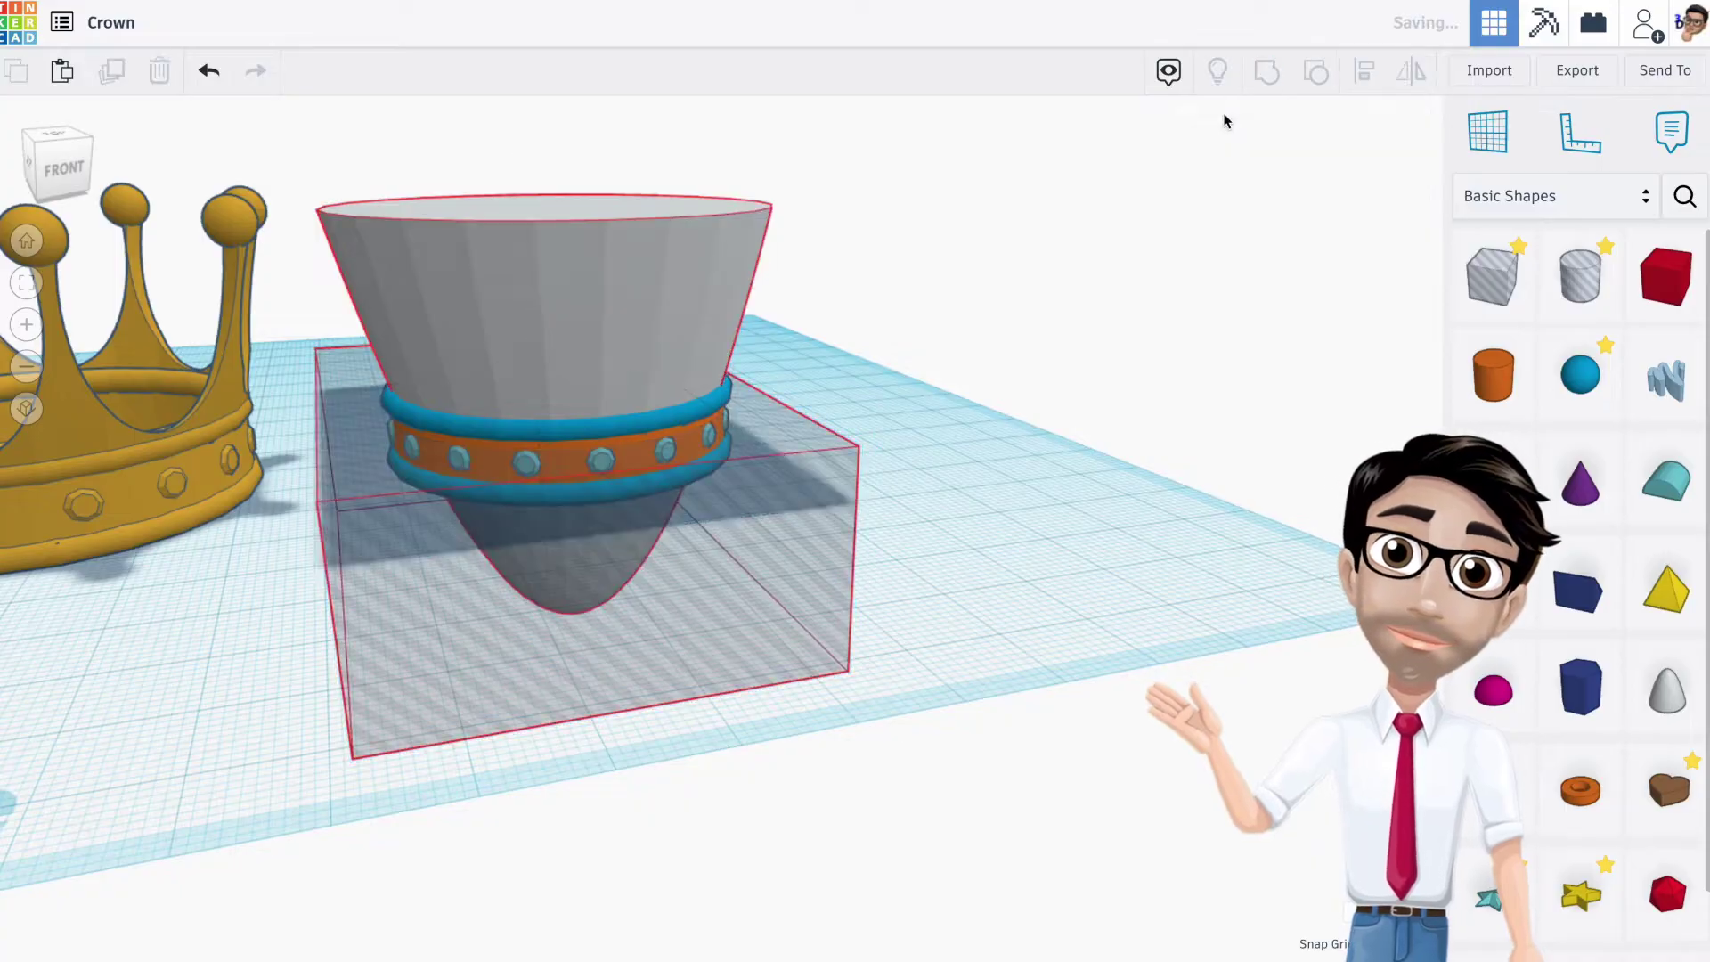
right_drag(863, 361, 718, 371)
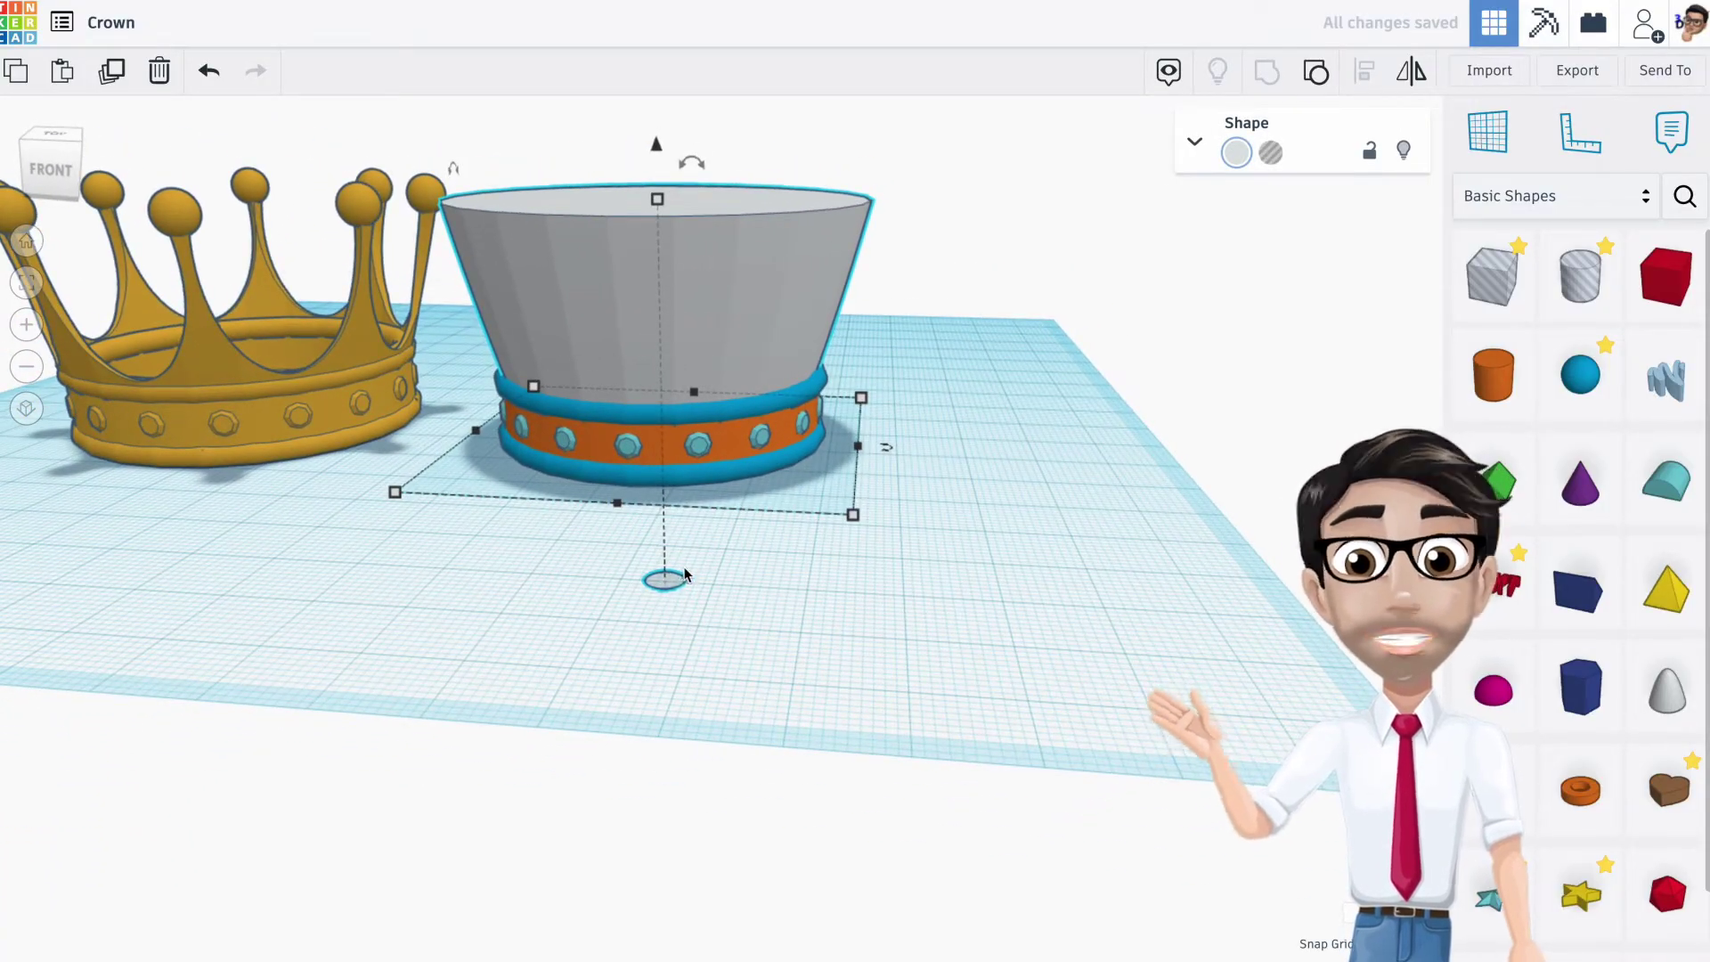
Undo the last grouping and stretch the box hole slightly further down so it encloses the paraboloid's lowest tip
key(ctrl+z)
right_drag(795, 526, 826, 479)
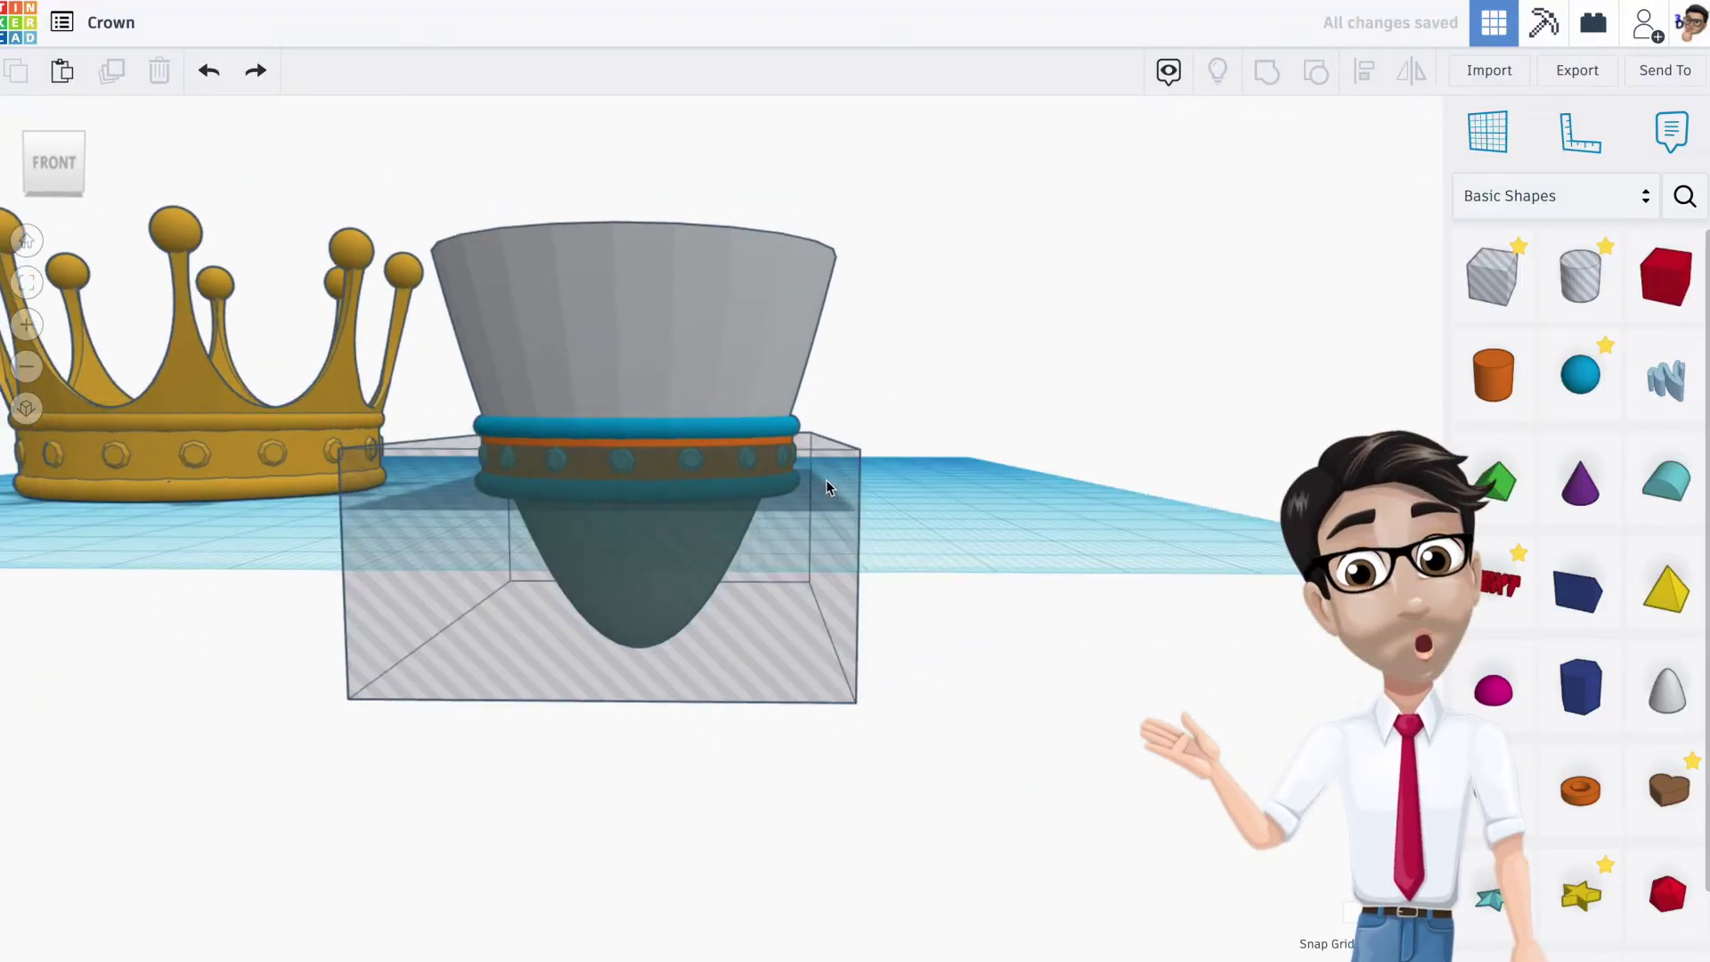
click(730, 537)
right_drag(730, 538, 805, 365)
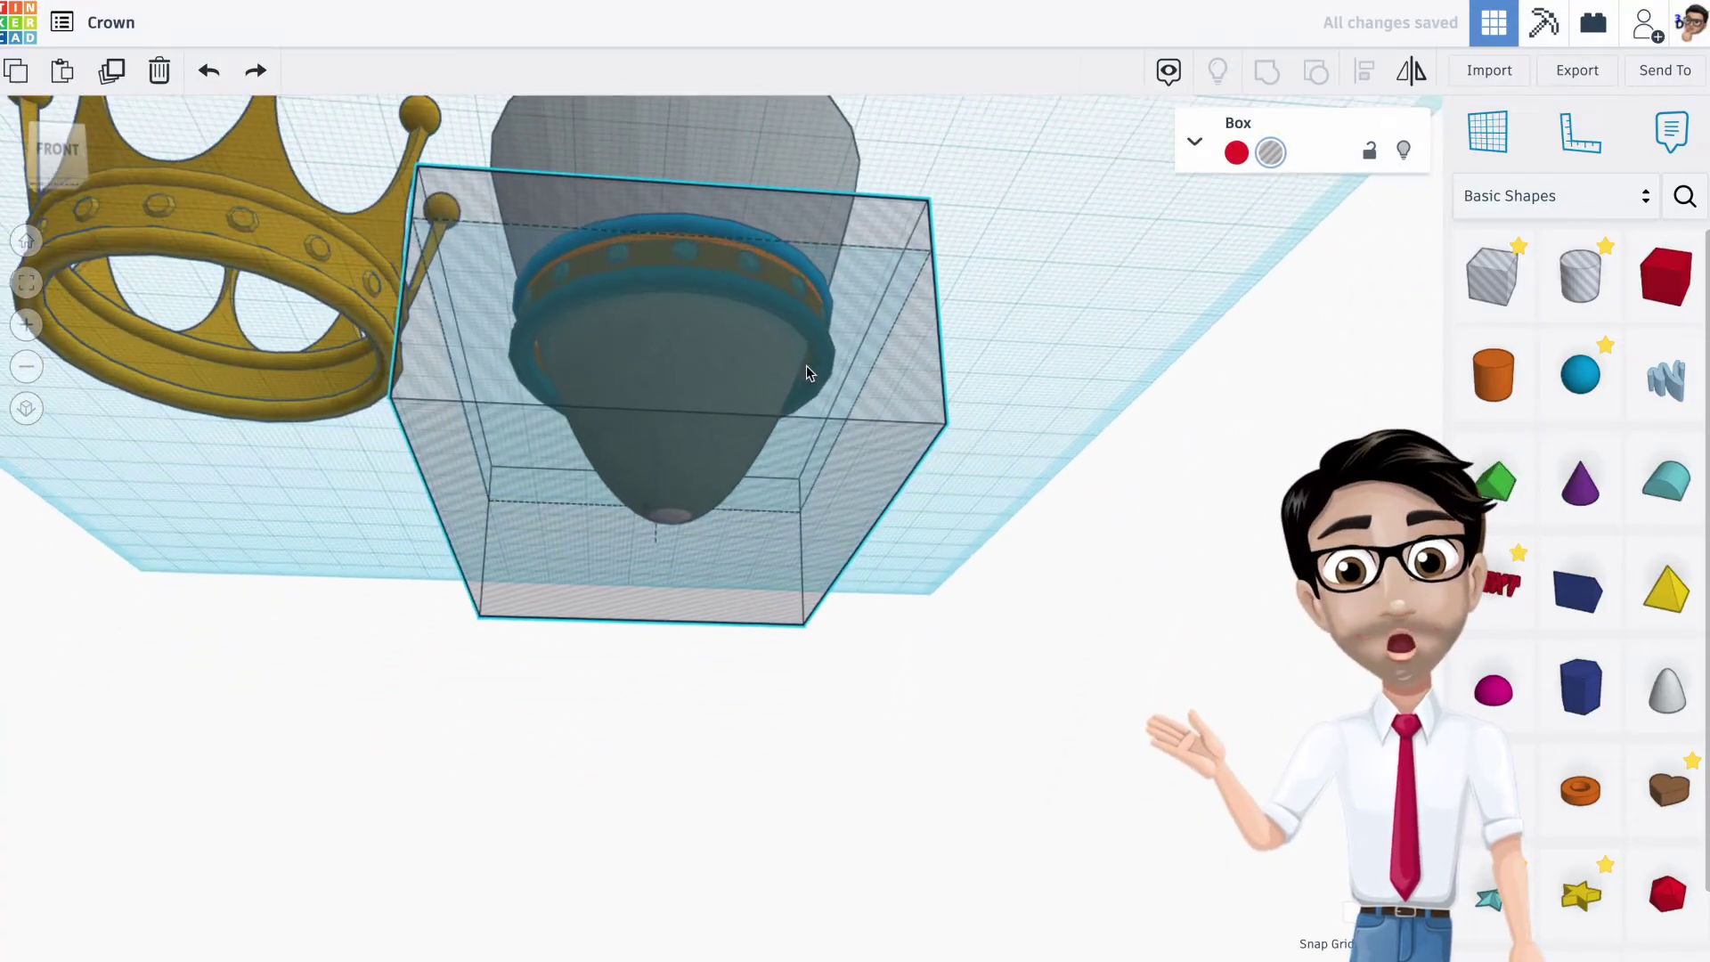
drag(659, 557, 657, 563)
right_drag(658, 563, 726, 391)
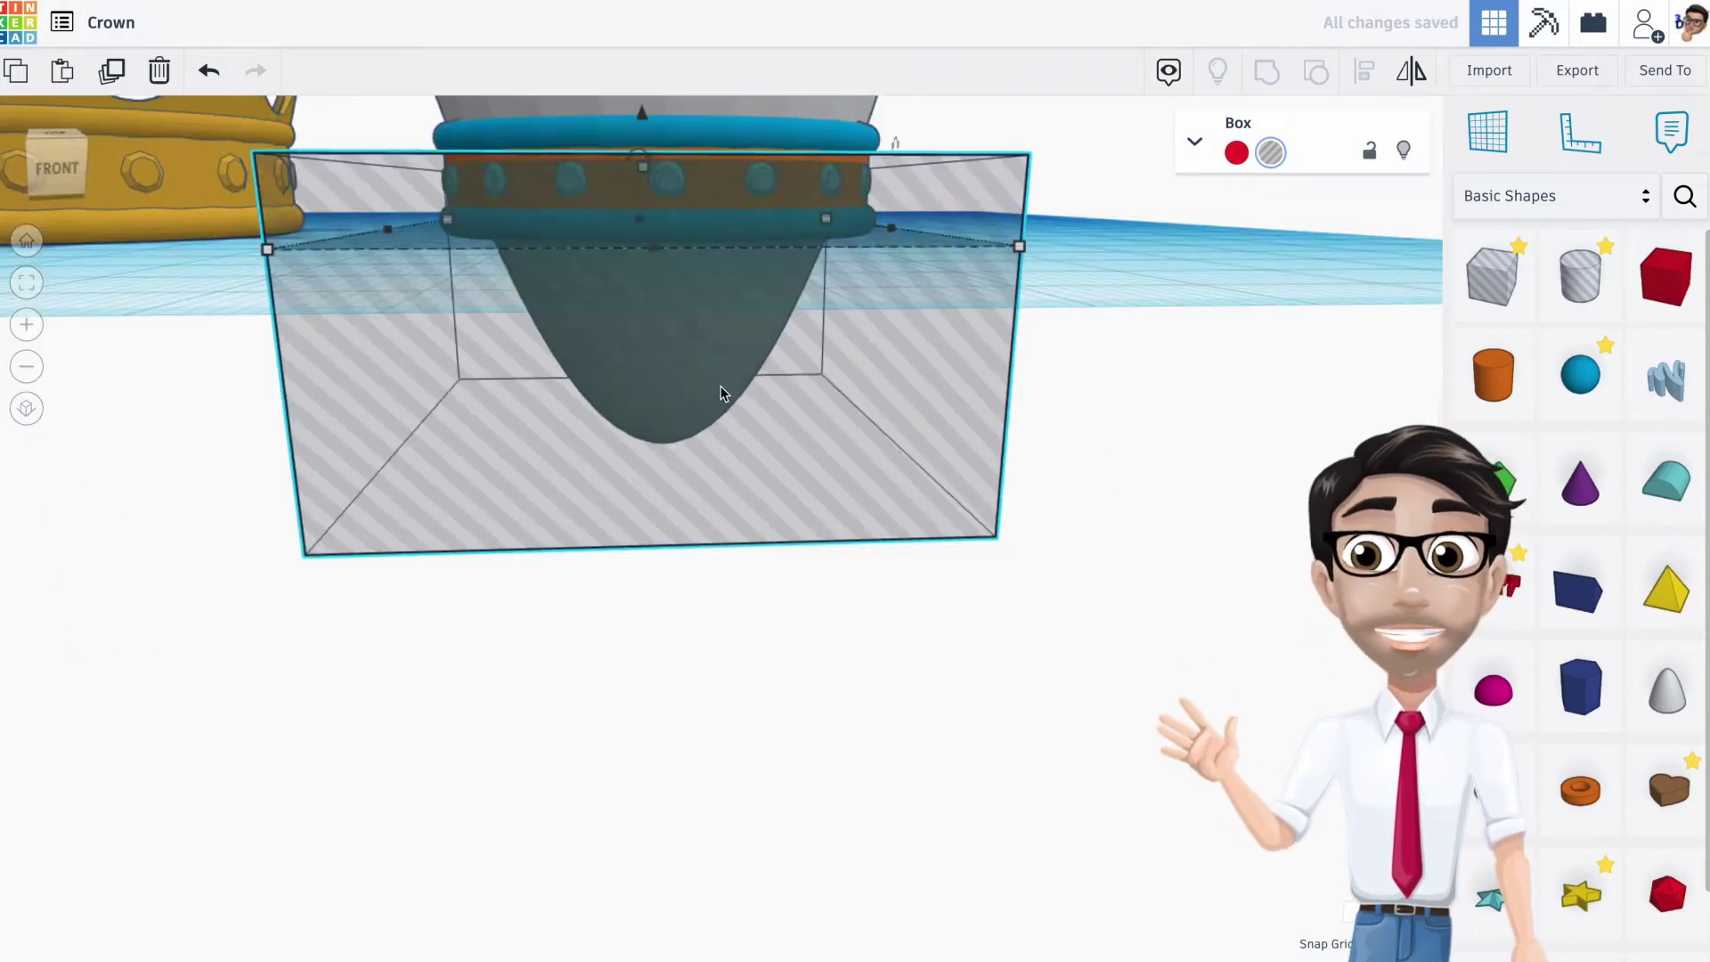
Group the enlarged box hole with the paraboloid to cut away its portion beneath the band
right_drag(748, 297, 734, 420)
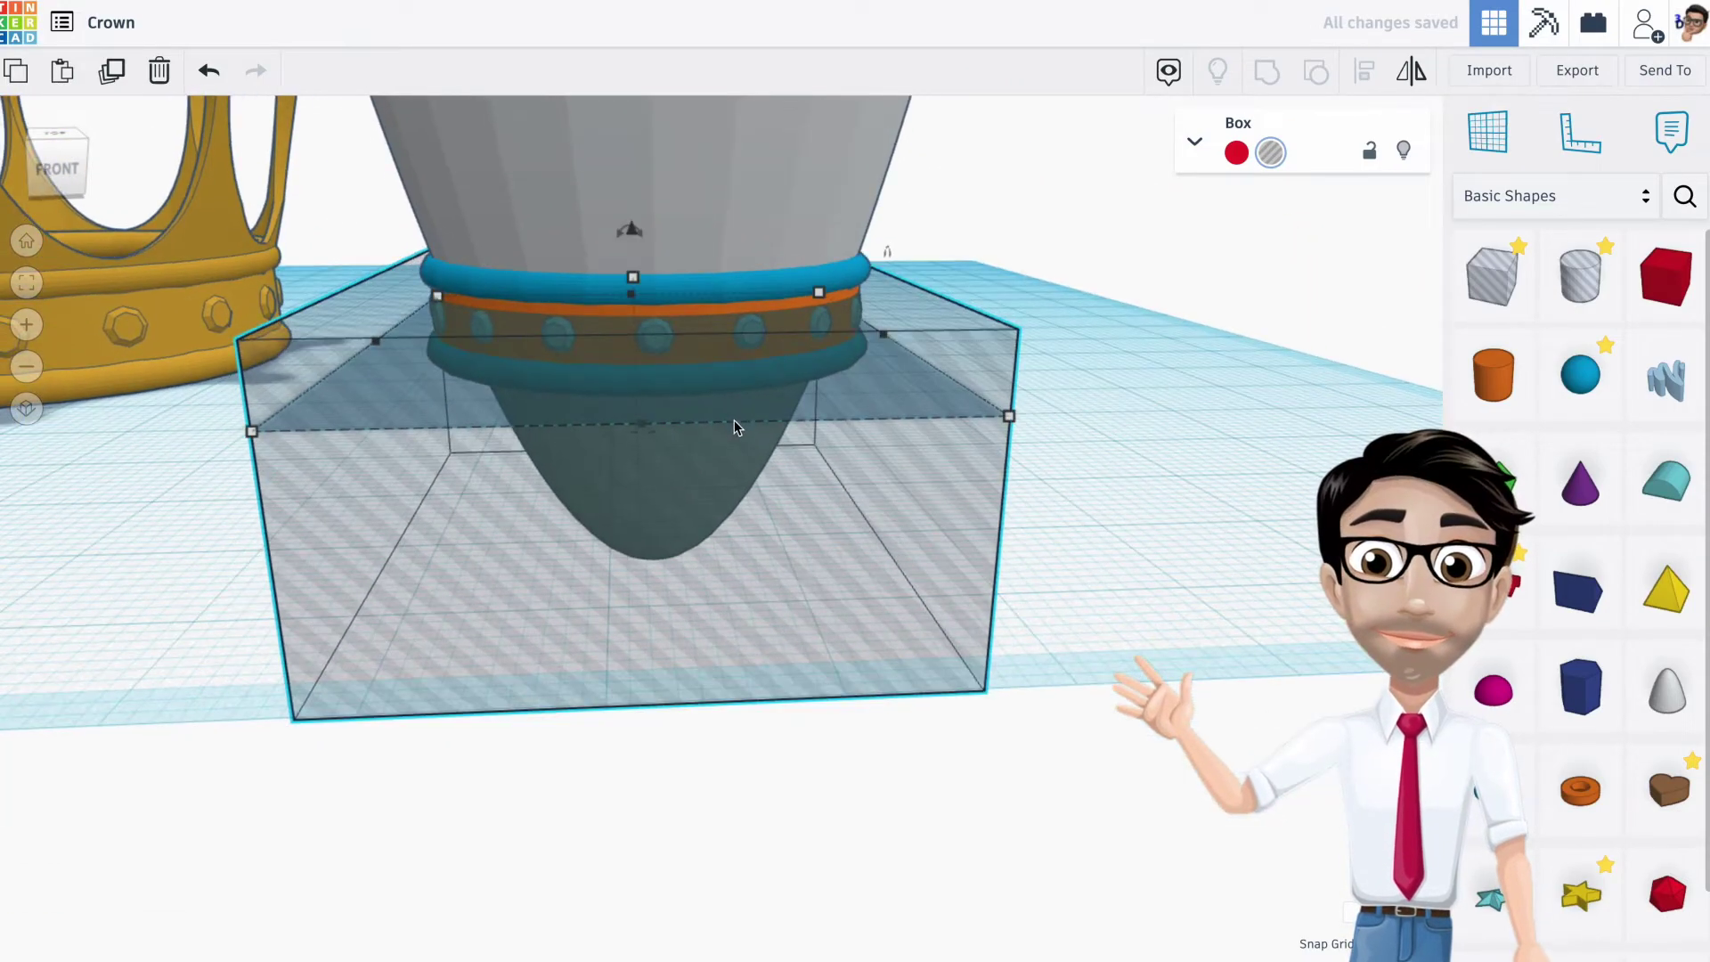
shift+click(801, 201)
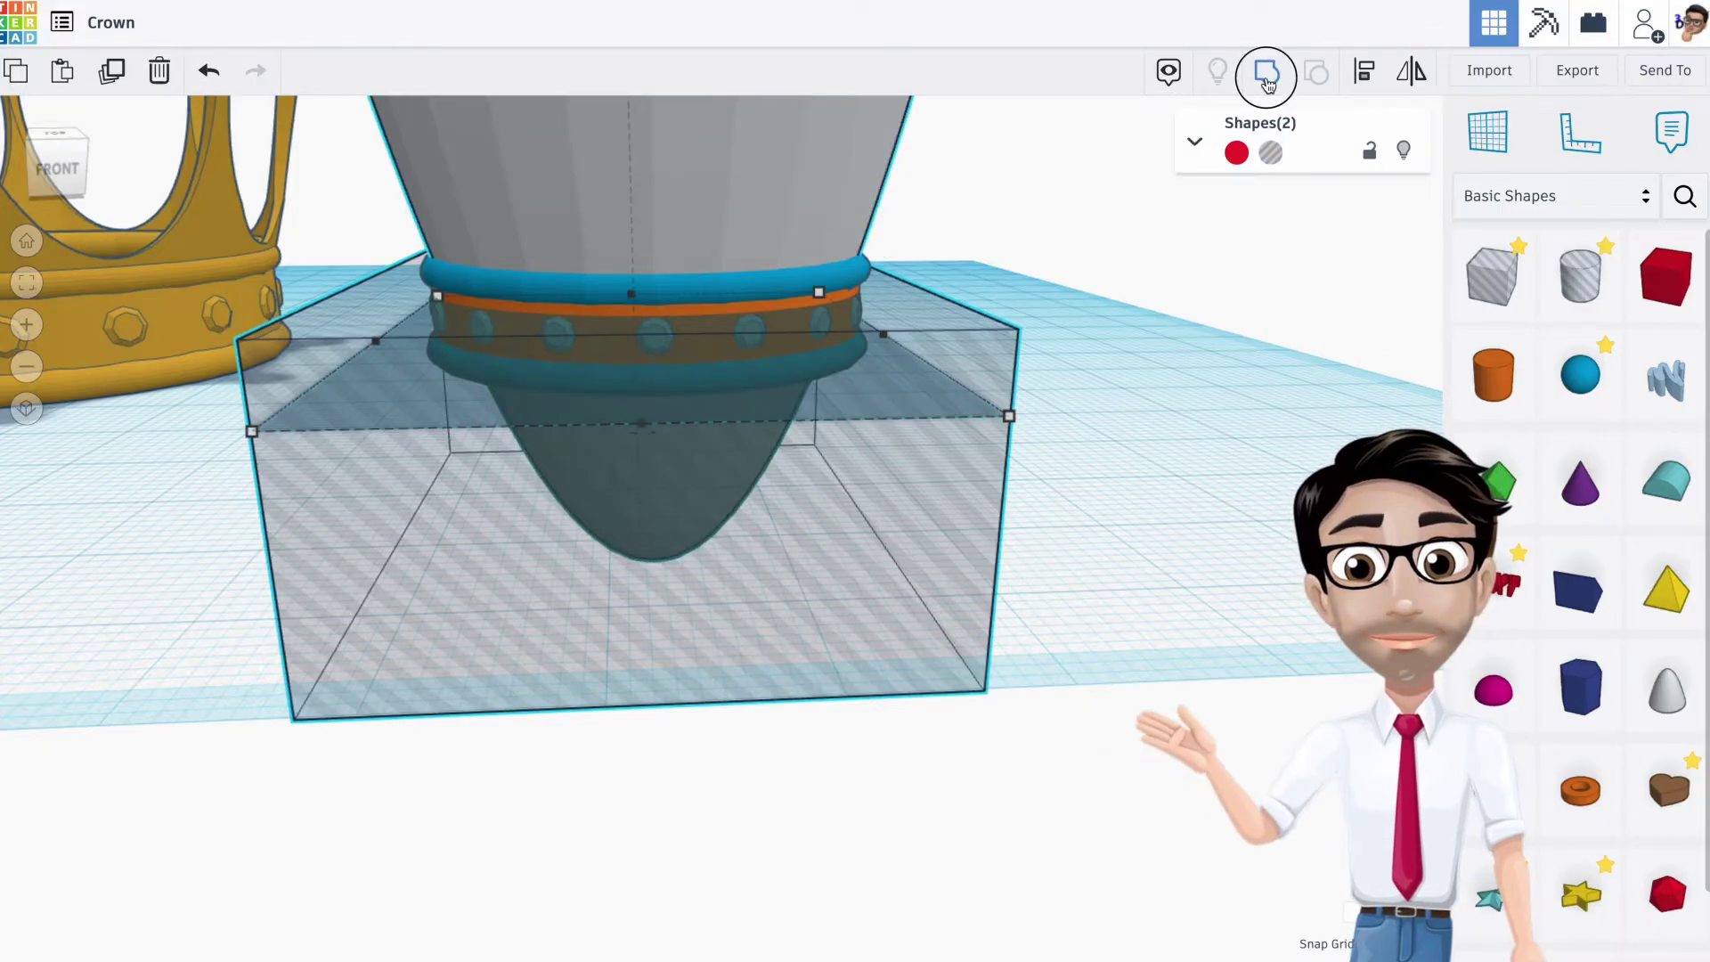
click(1267, 78)
right_drag(842, 242, 831, 360)
click(1128, 409)
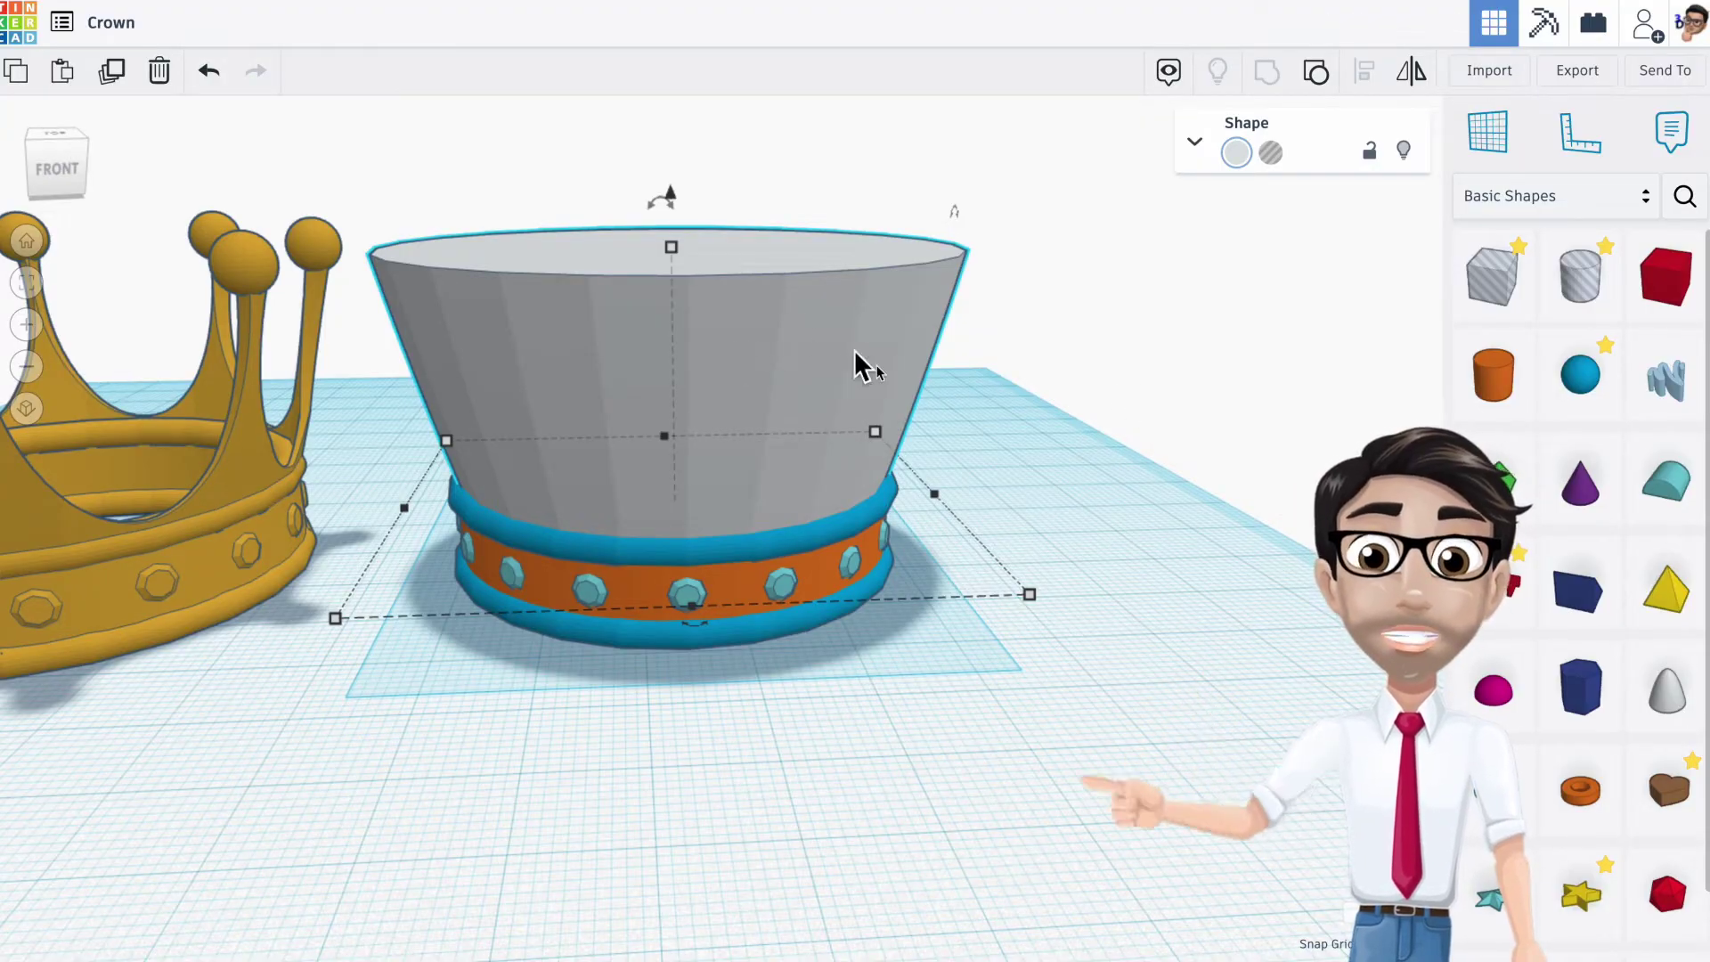
Duplicate the flared body in place and turn the copy into a hole
click(801, 387)
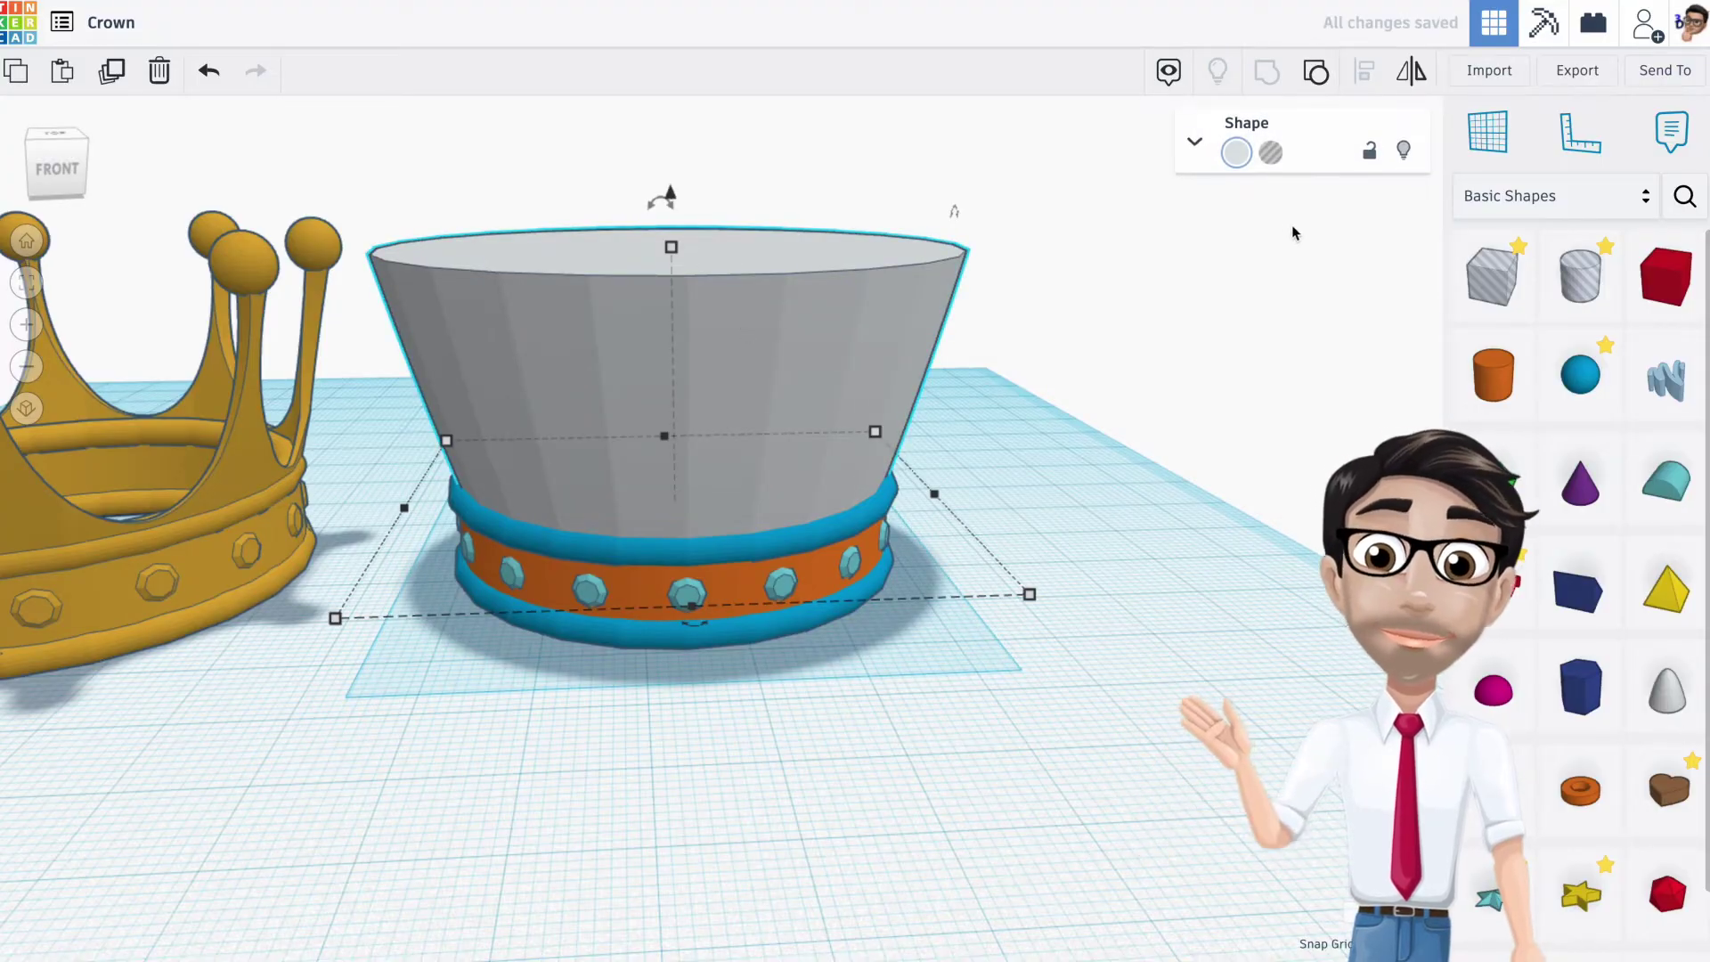
click(1272, 154)
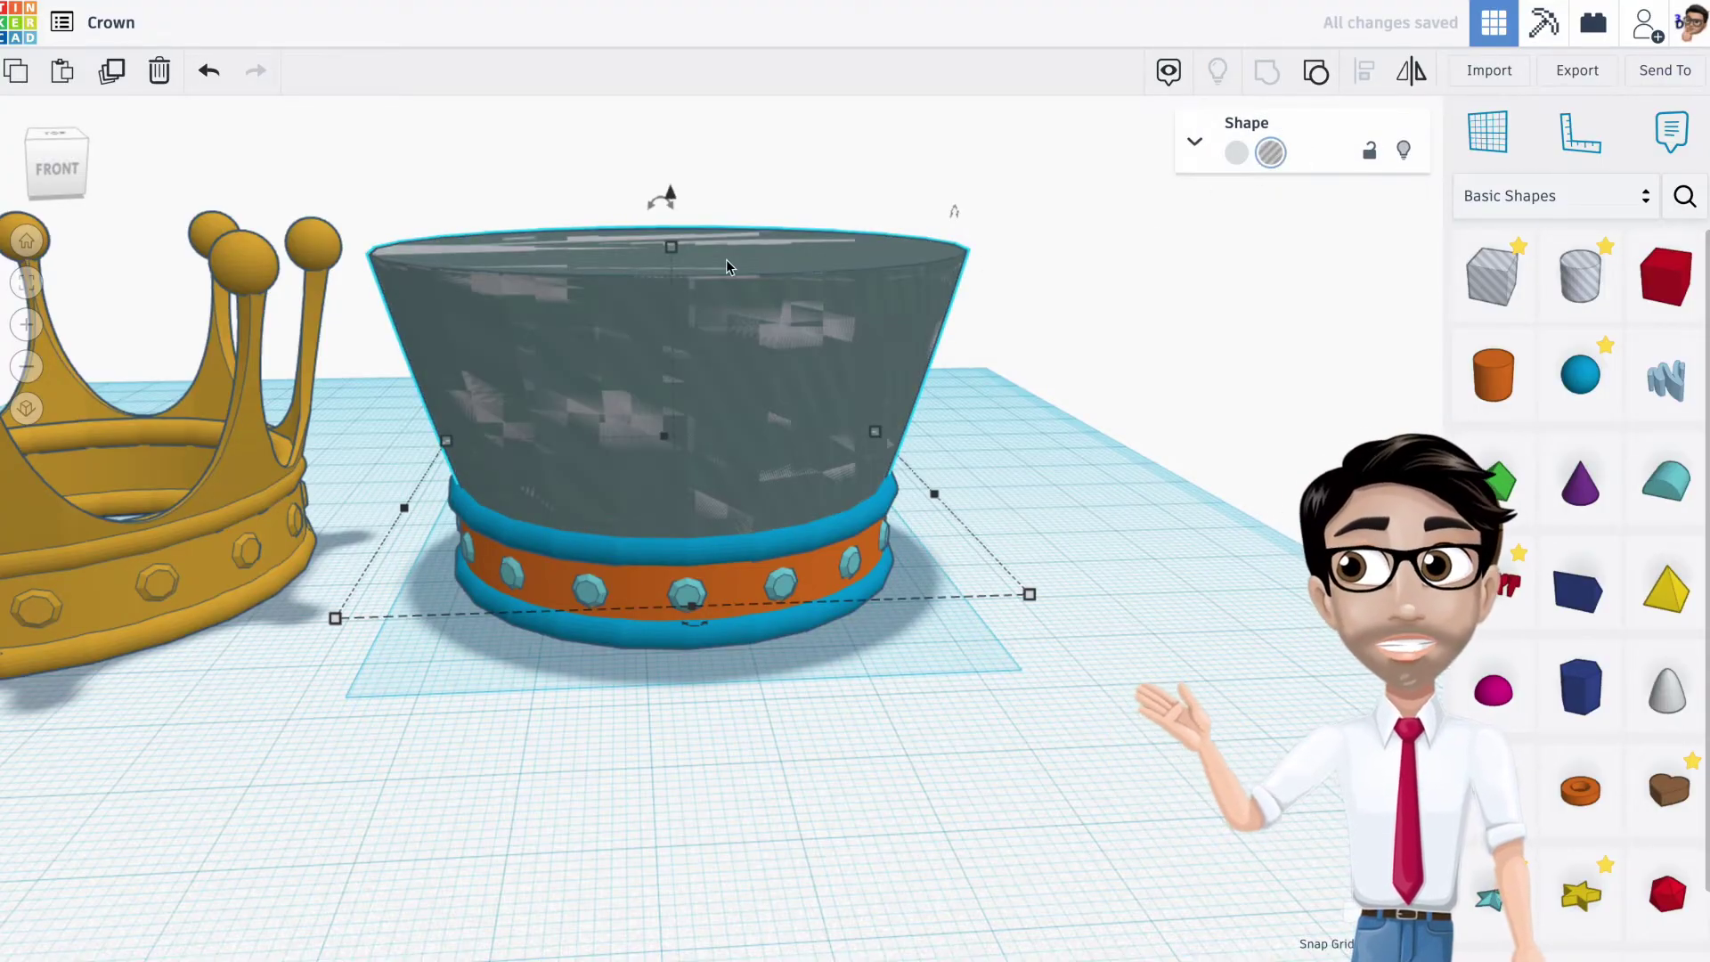
right_drag(705, 247, 686, 209)
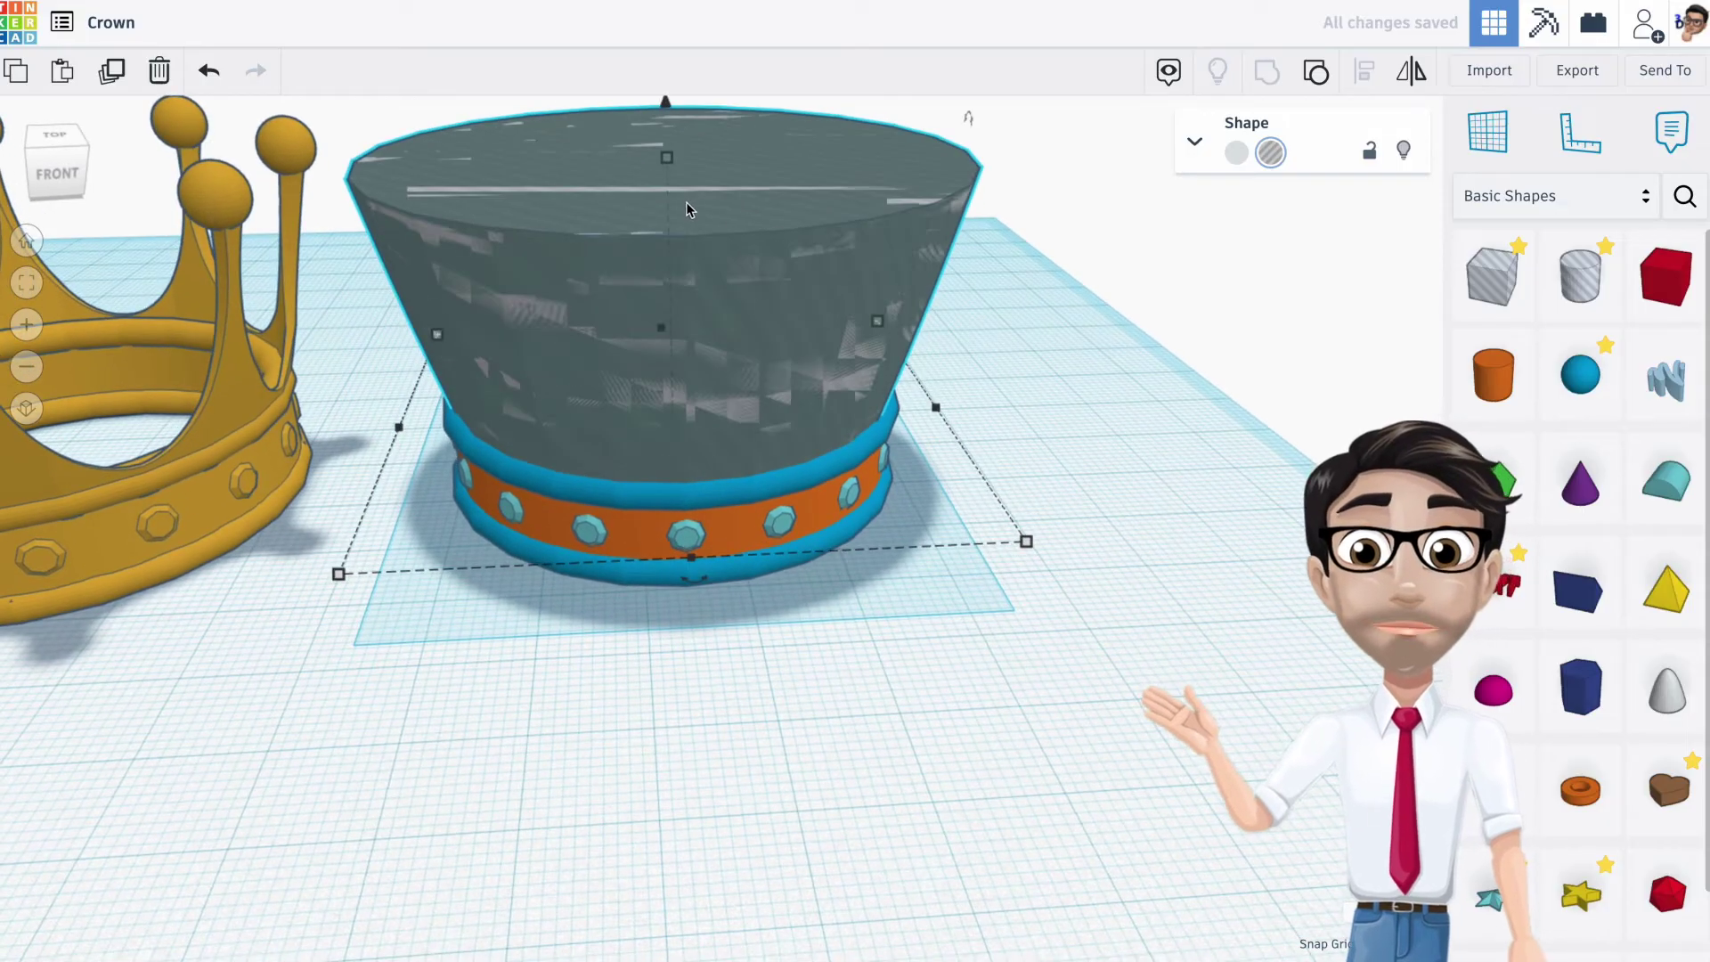
Shrink the hole copy slightly and raise it so a thin, even wall remains around the rim of the flared body
drag(670, 167, 671, 181)
drag(667, 122, 667, 102)
right_drag(665, 108, 673, 123)
middle_drag(673, 123, 686, 256)
right_drag(687, 258, 686, 357)
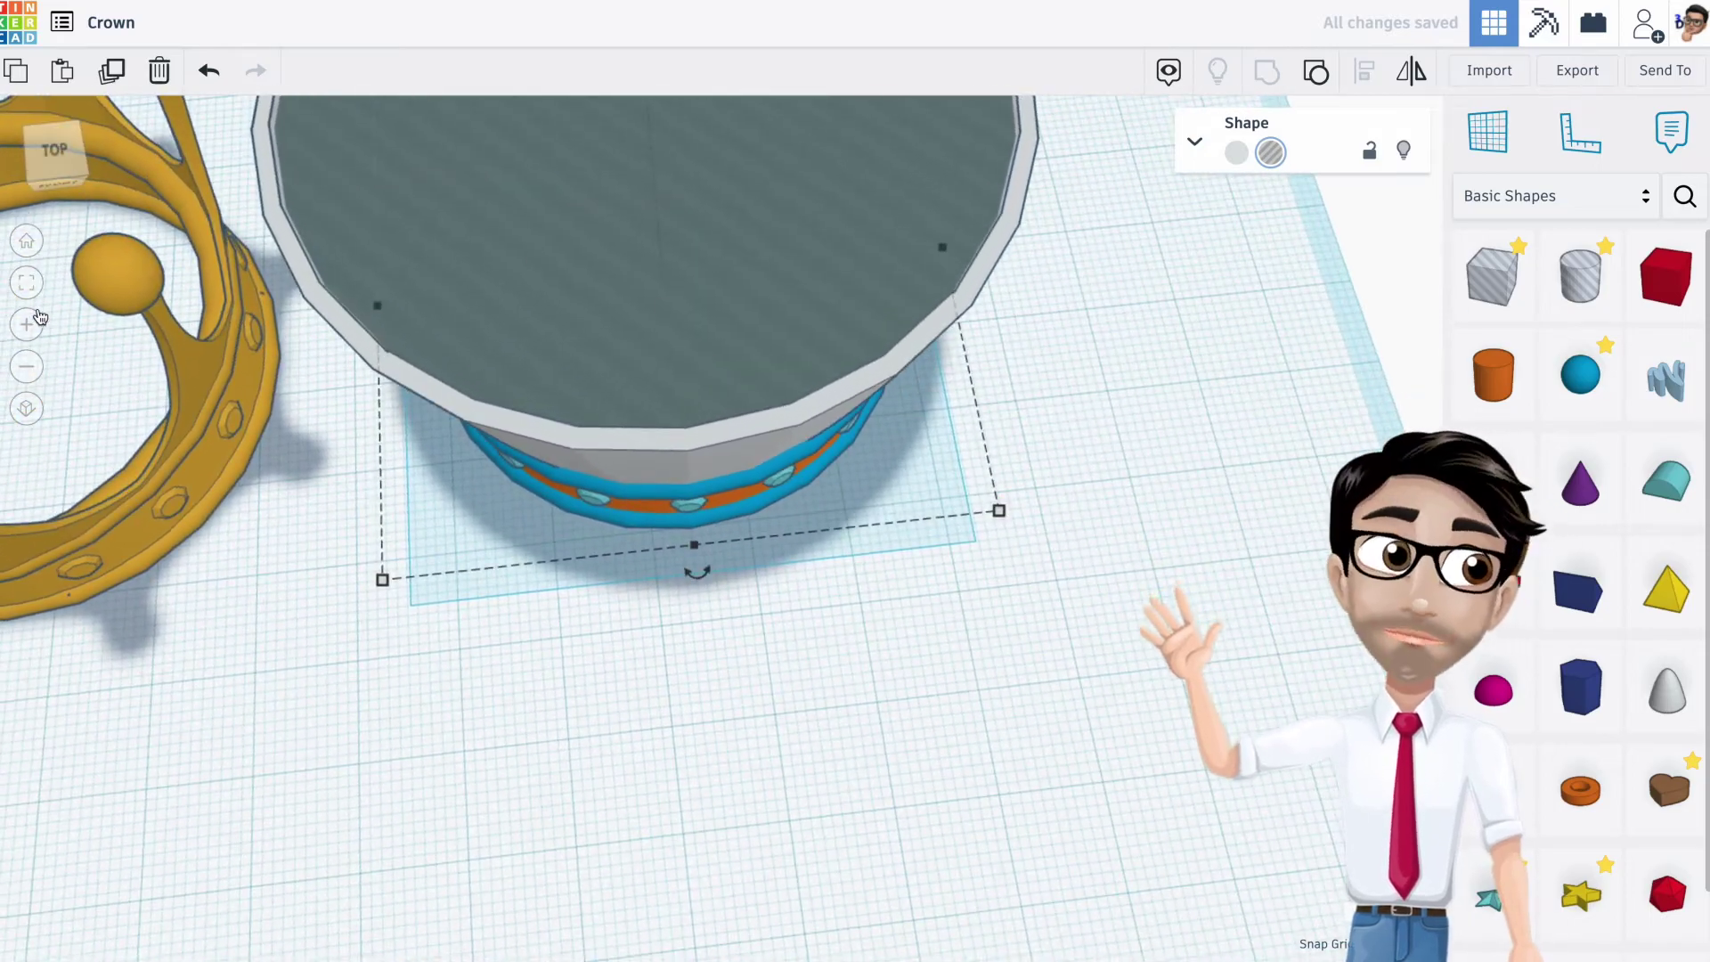
click(26, 285)
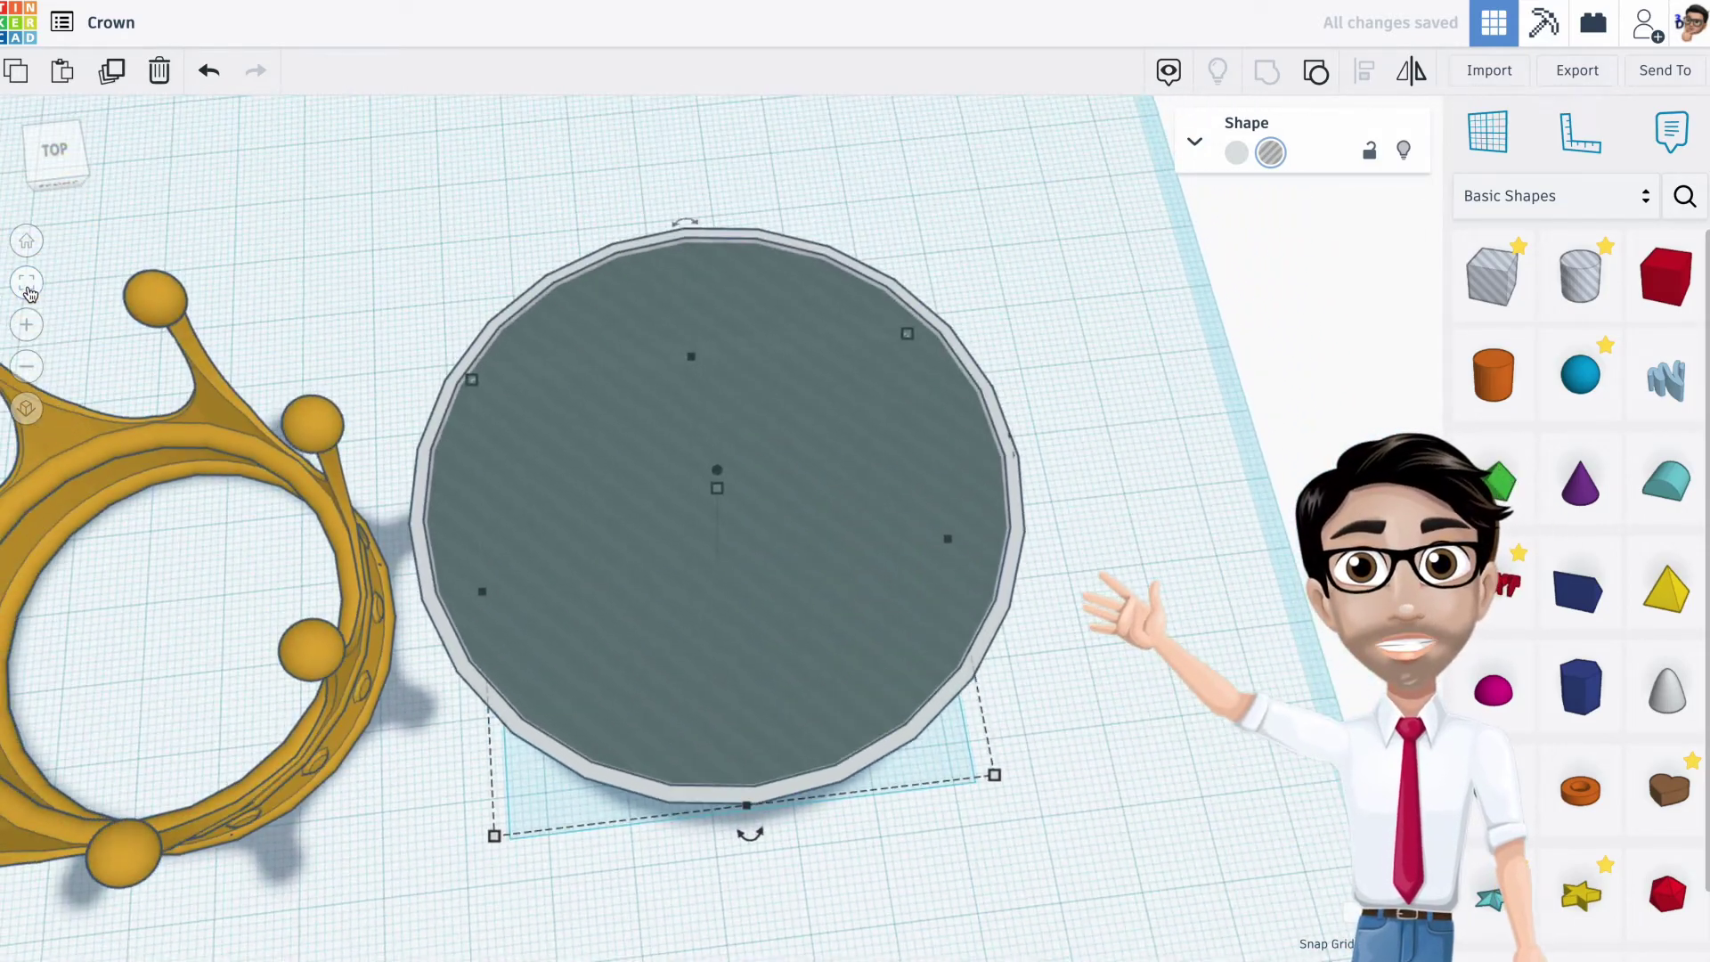
click(57, 154)
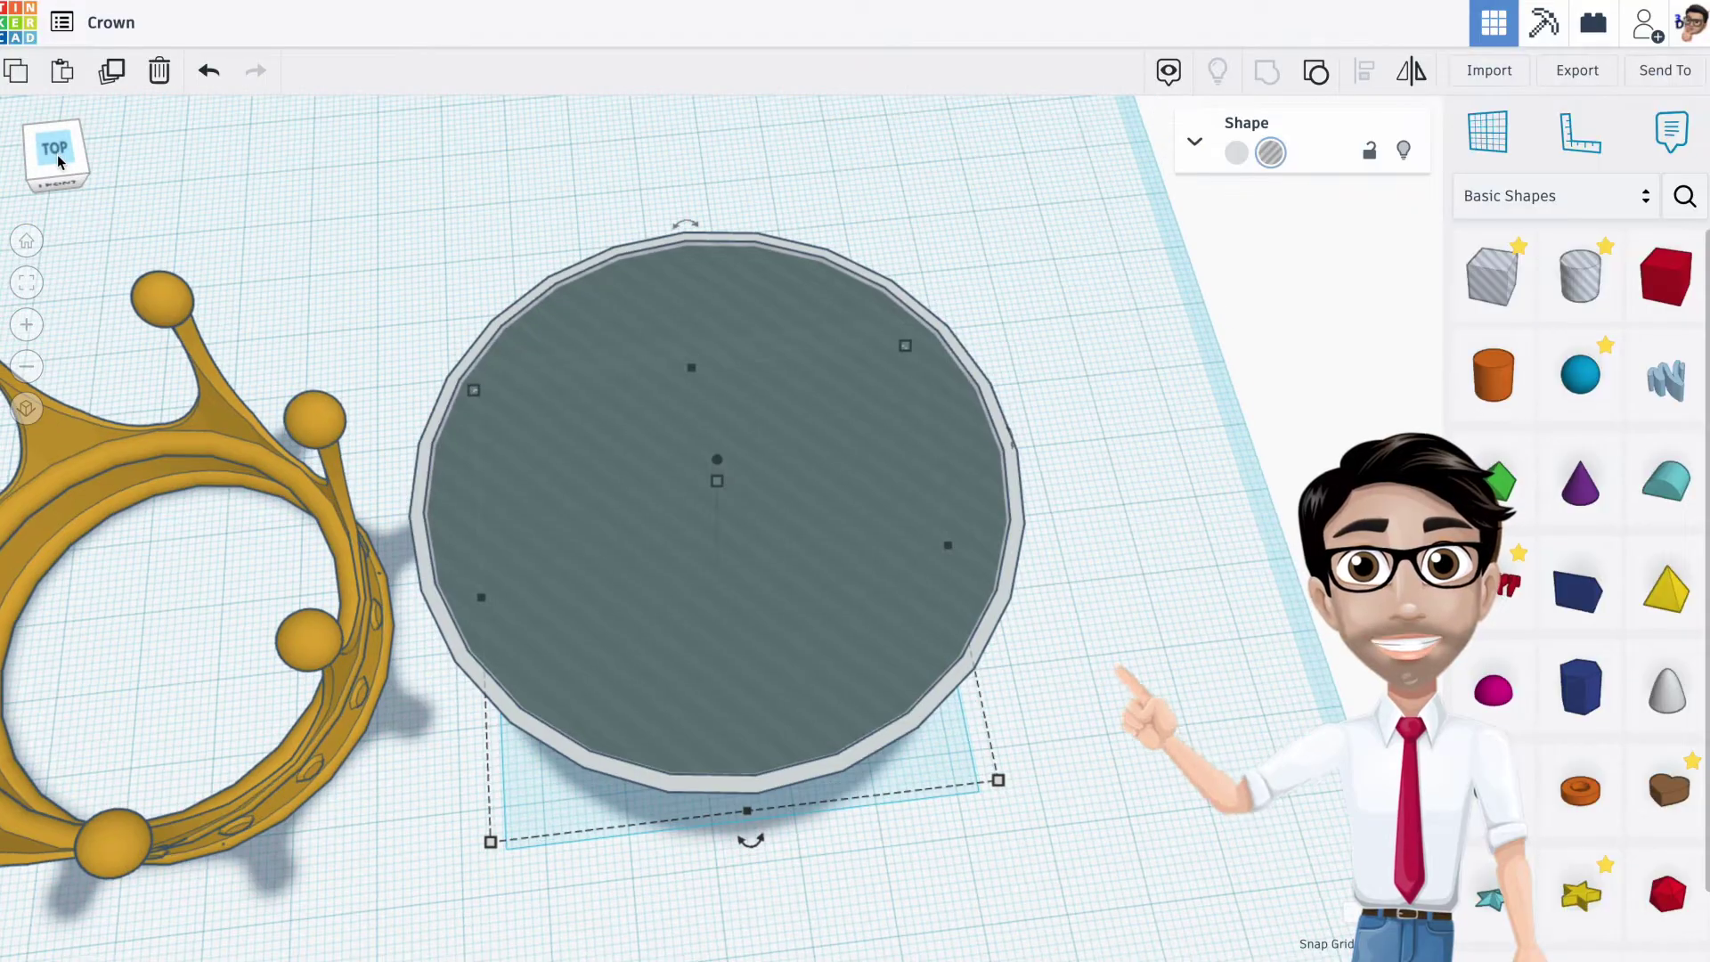
middle_drag(575, 394, 533, 300)
right_drag(531, 307, 577, 198)
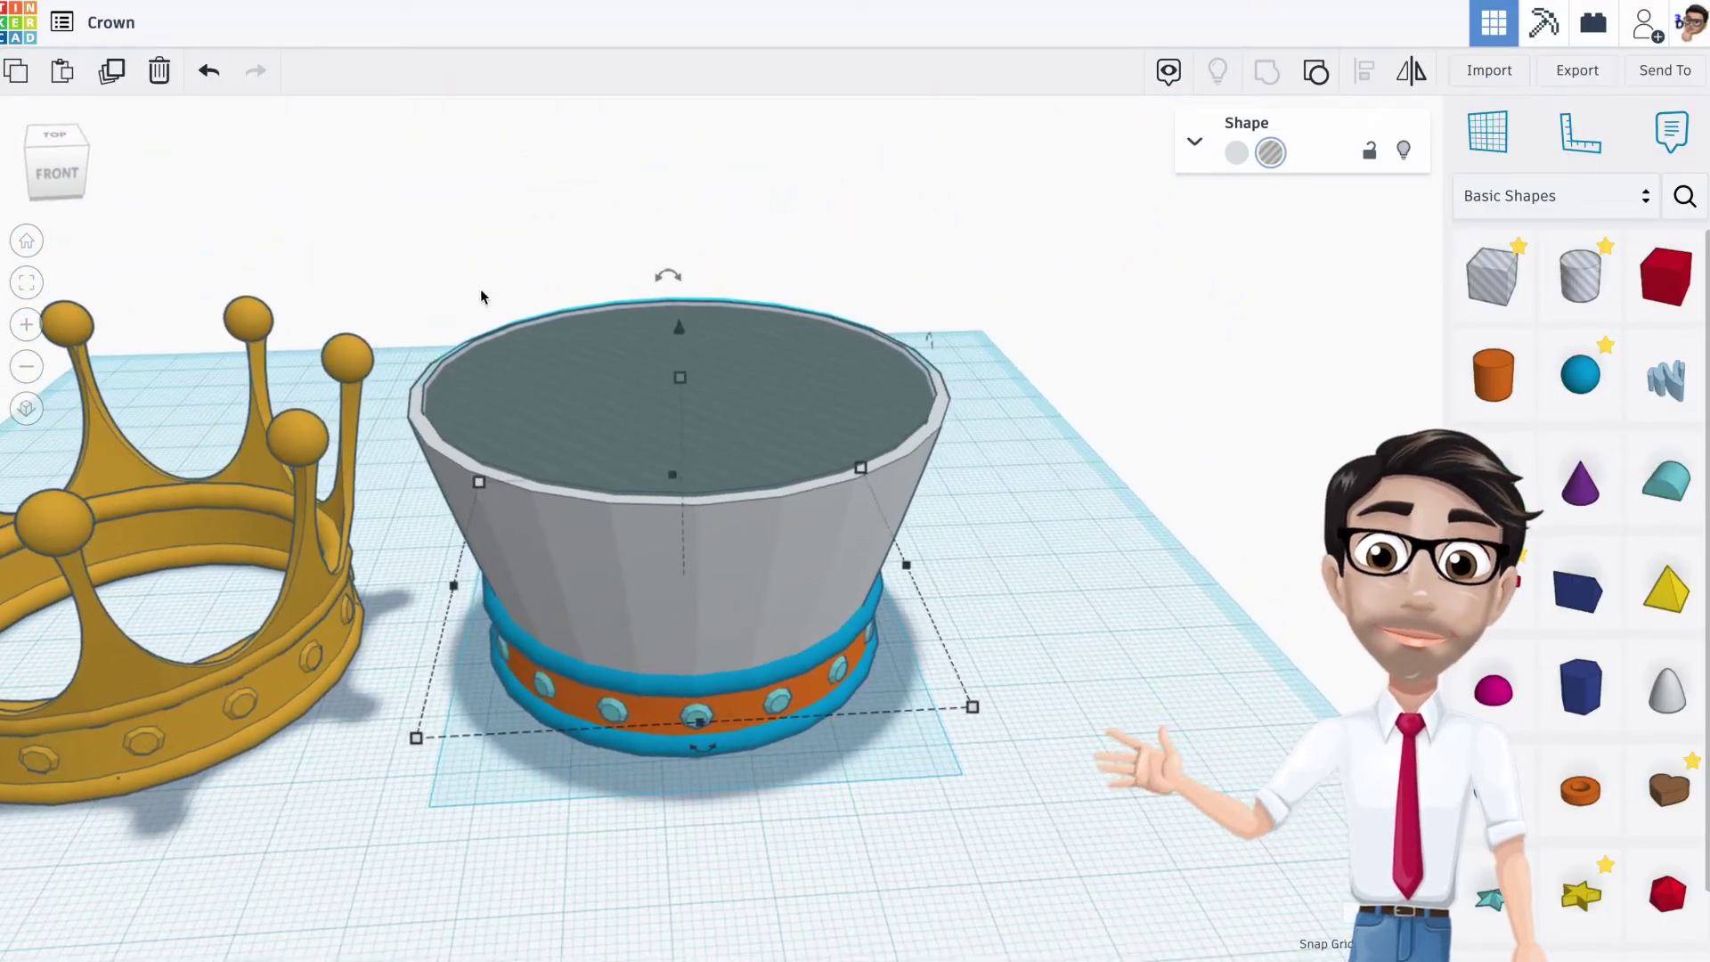
Group the hole copy with the solid flared body to hollow it out
drag(543, 352, 759, 616)
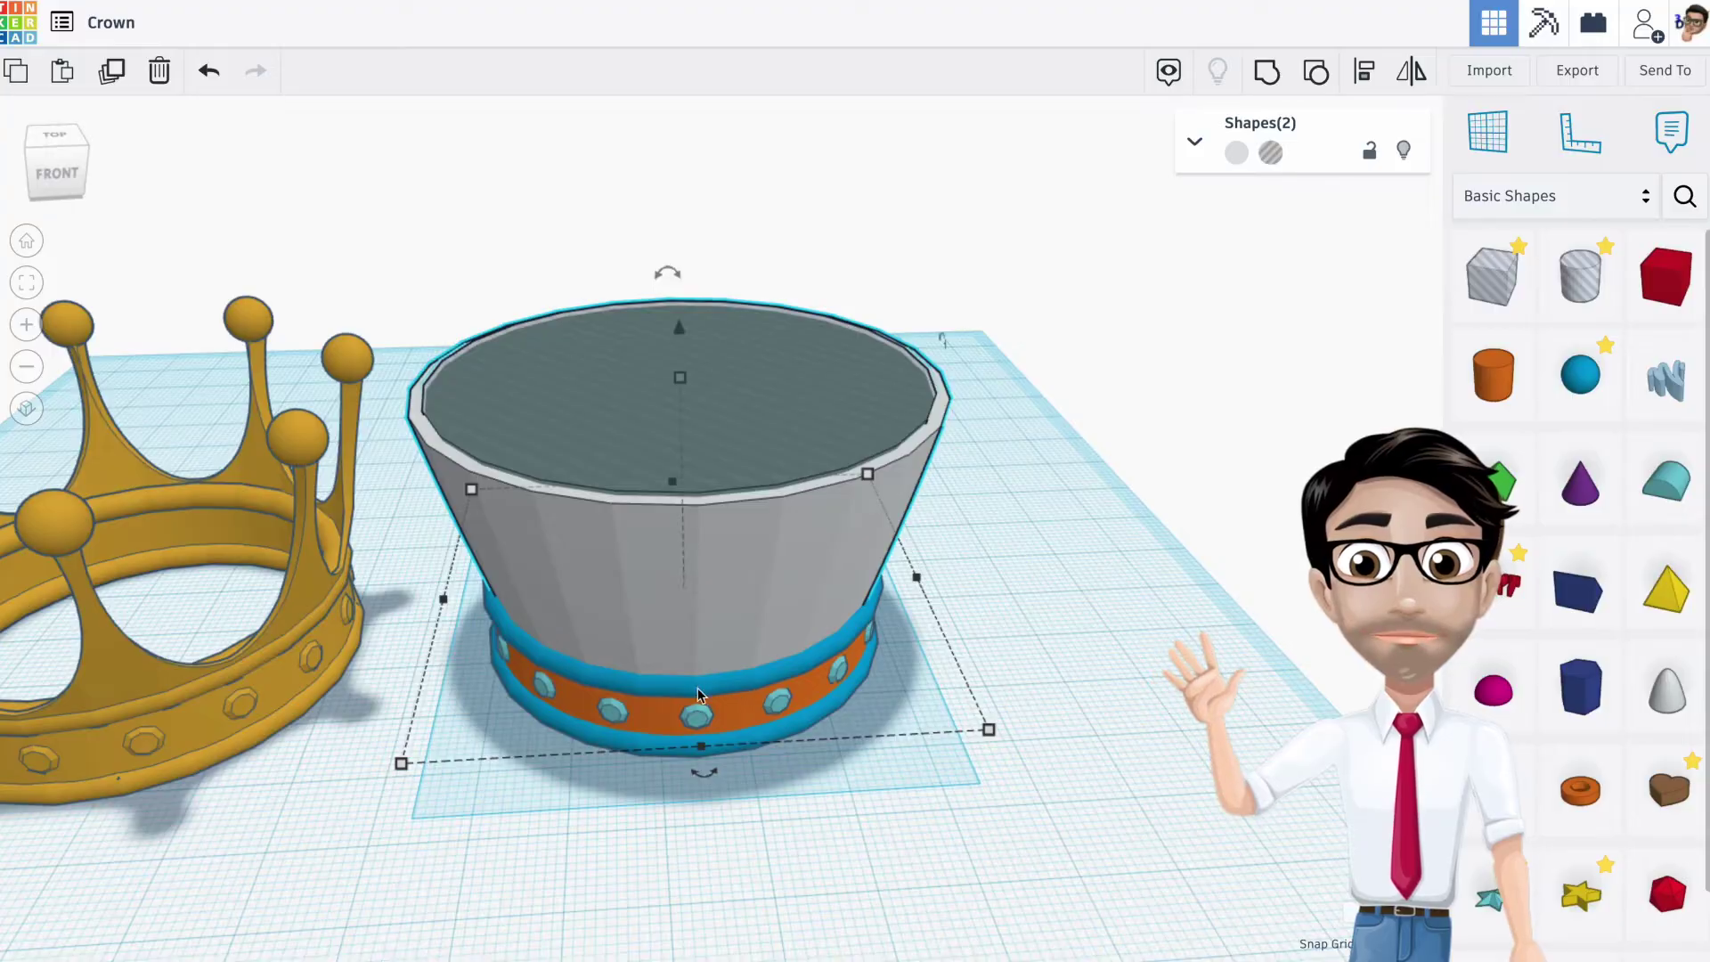
click(1266, 73)
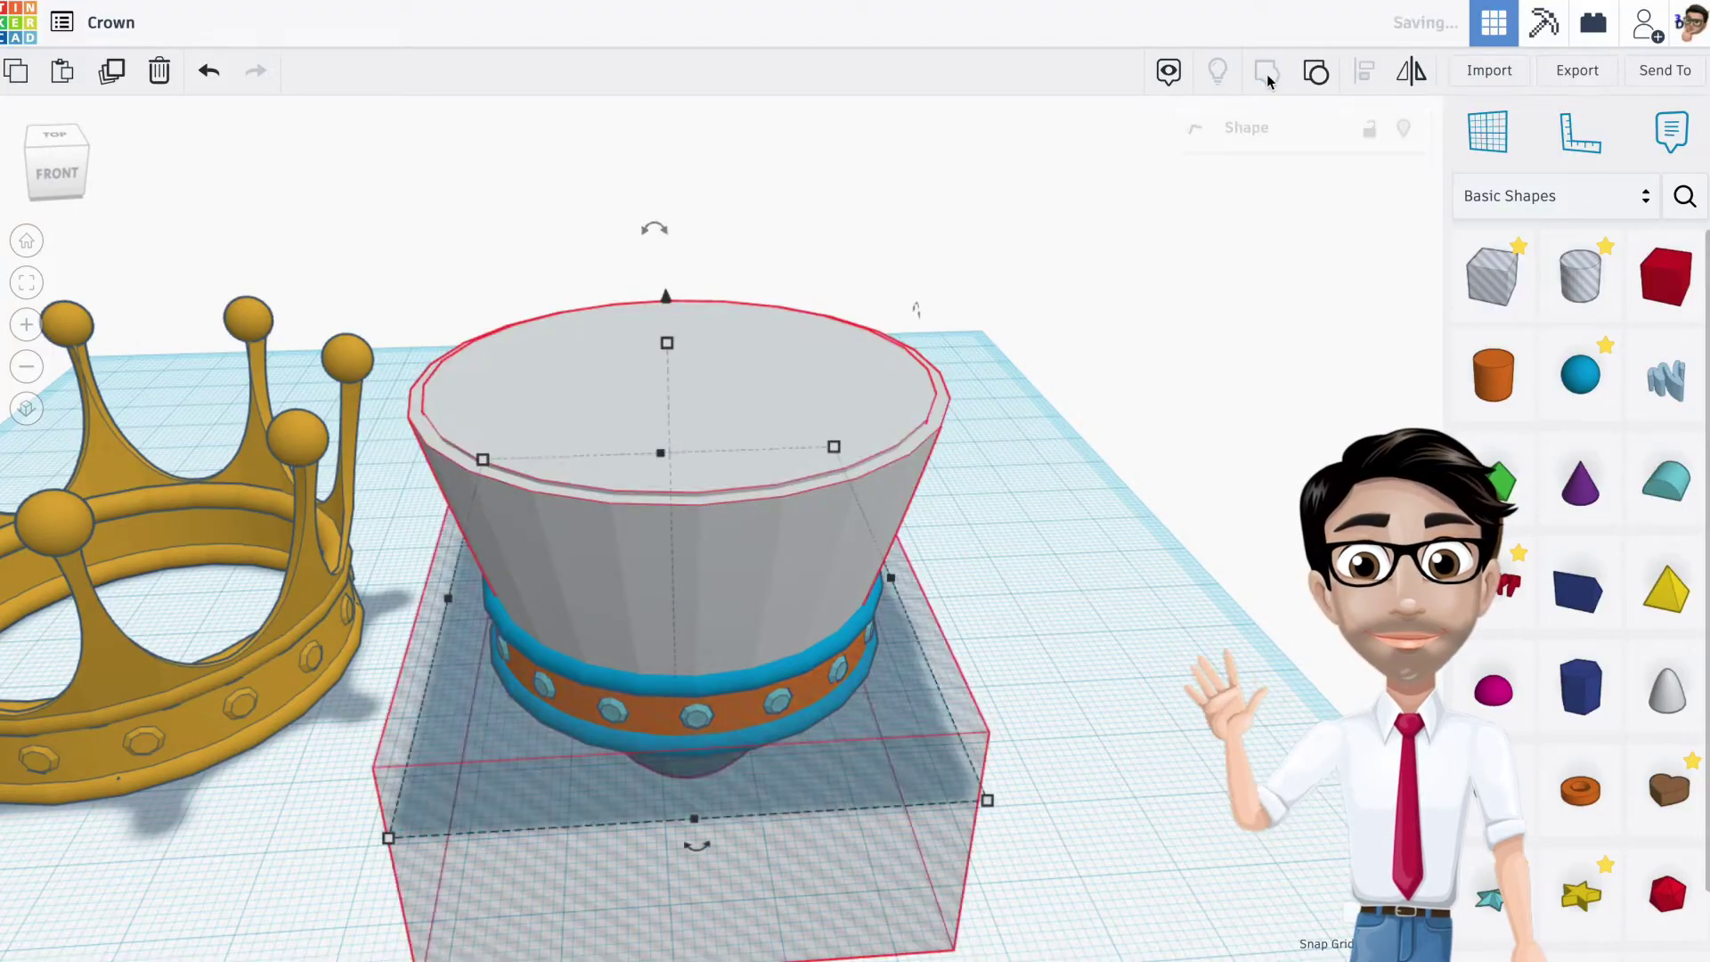
mouse_move(961, 470)
right_down()
mouse_move(811, 520)
mouse_move(512, 485)
mouse_move(929, 481)
right_up()
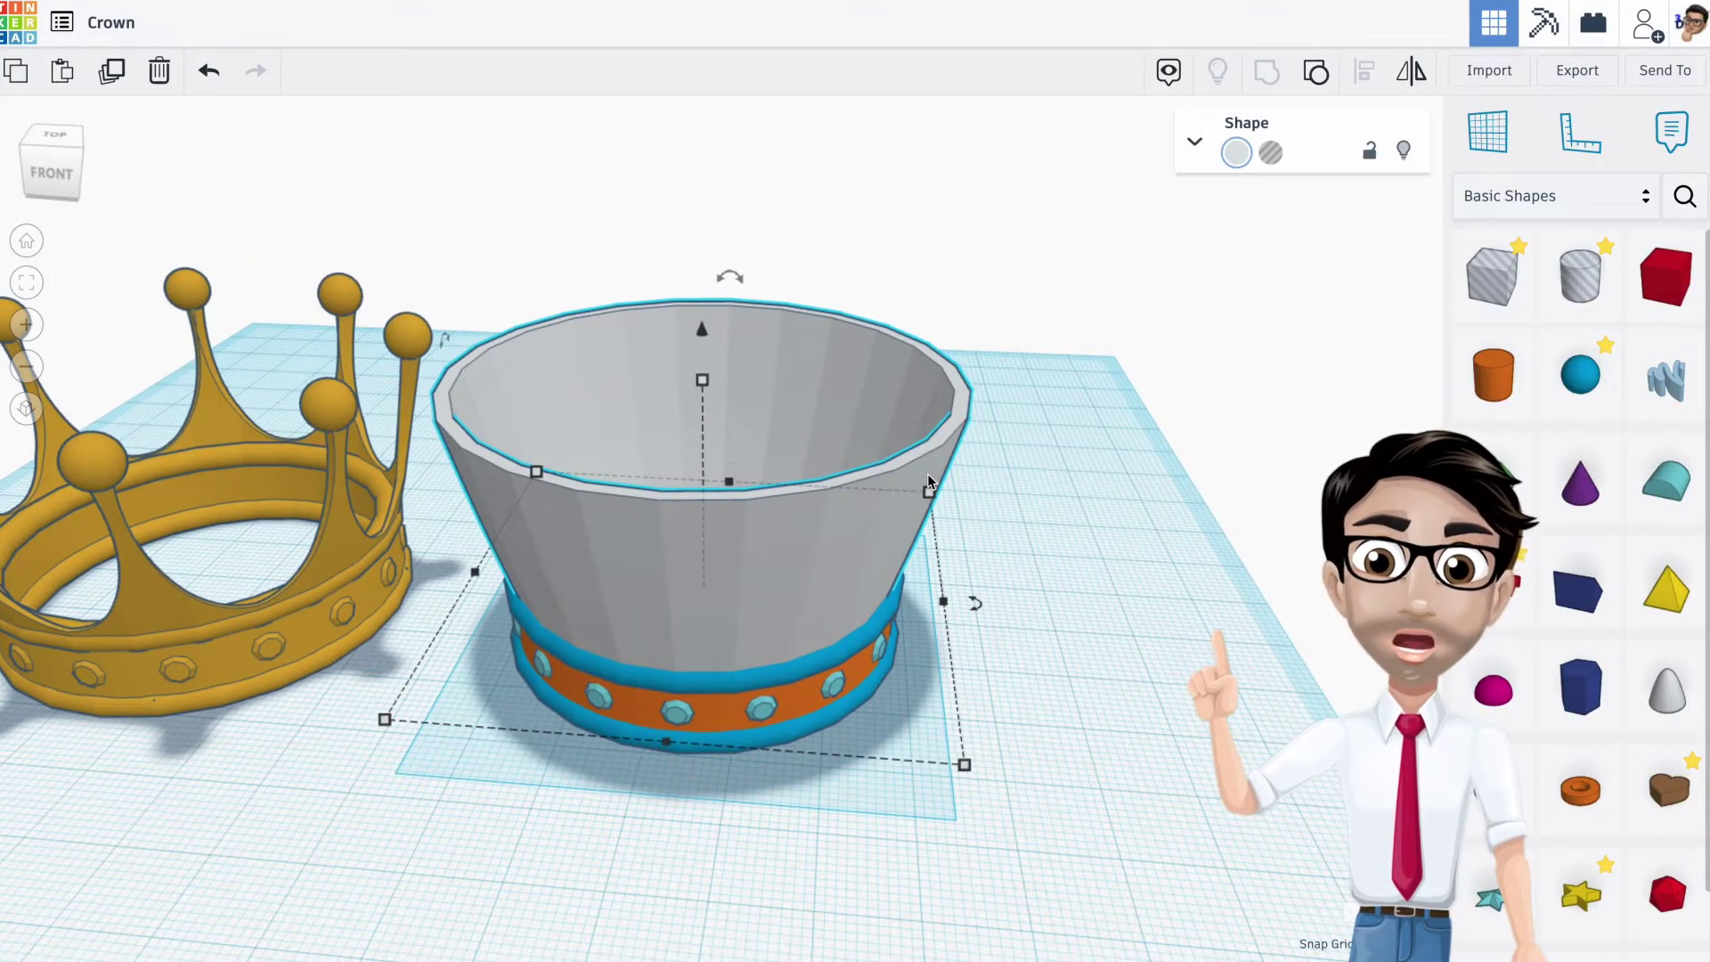
right_drag(917, 483, 918, 428)
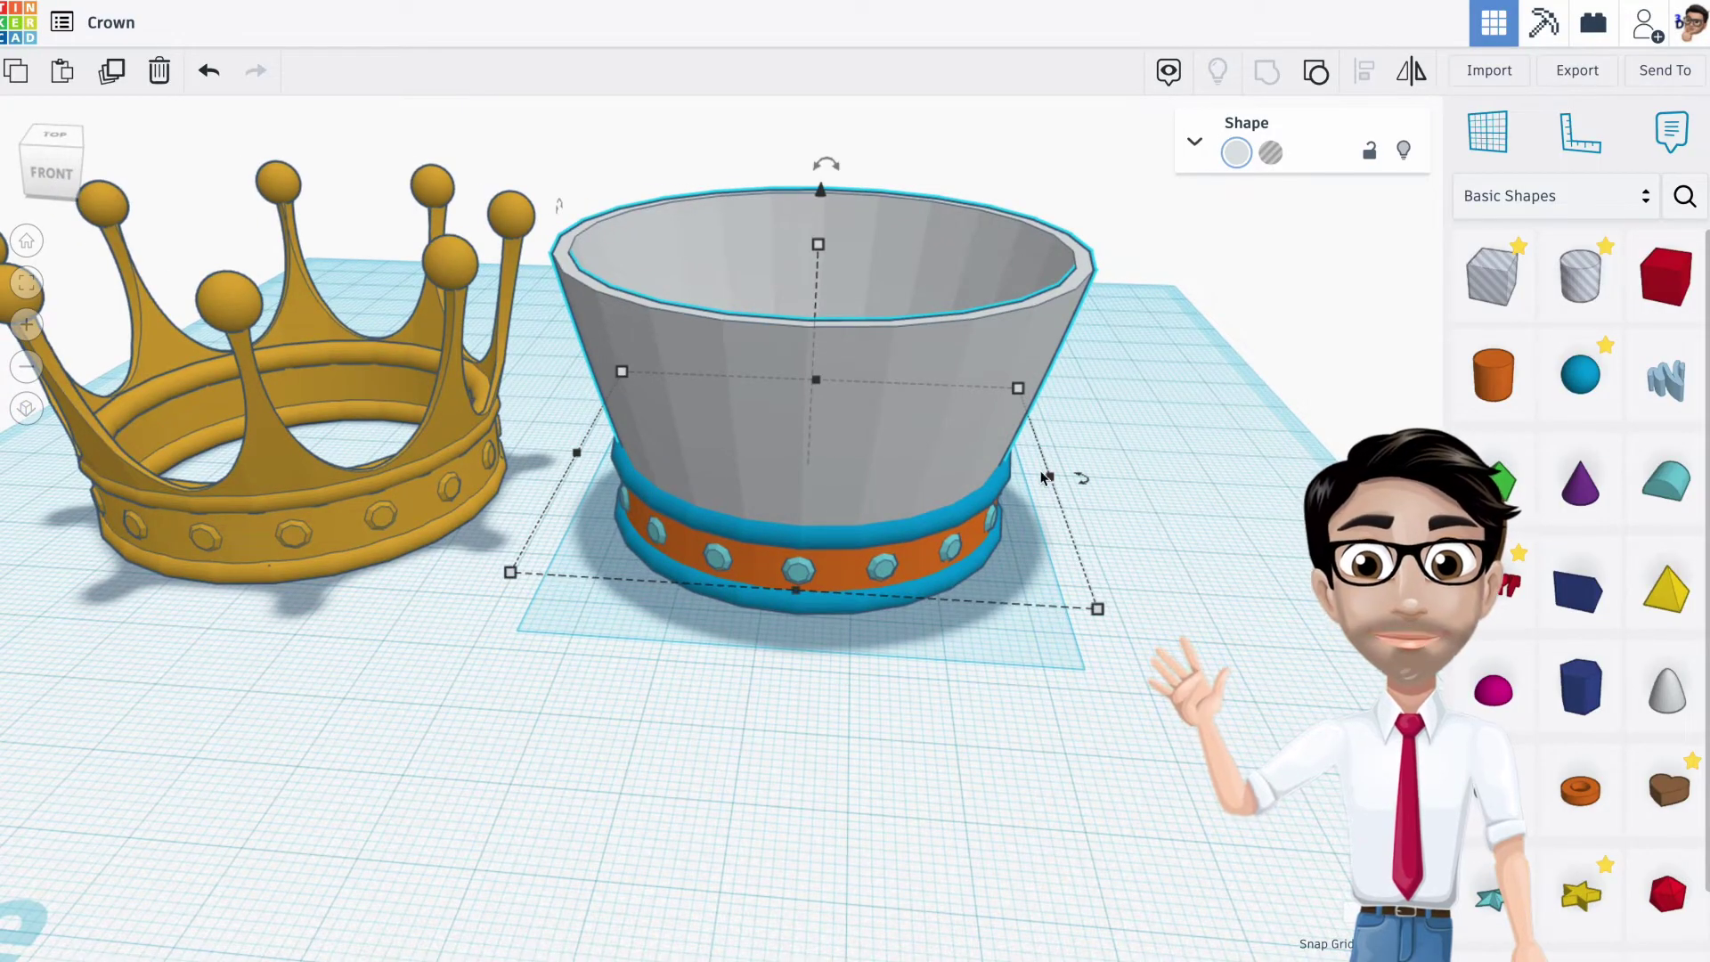
click(1134, 490)
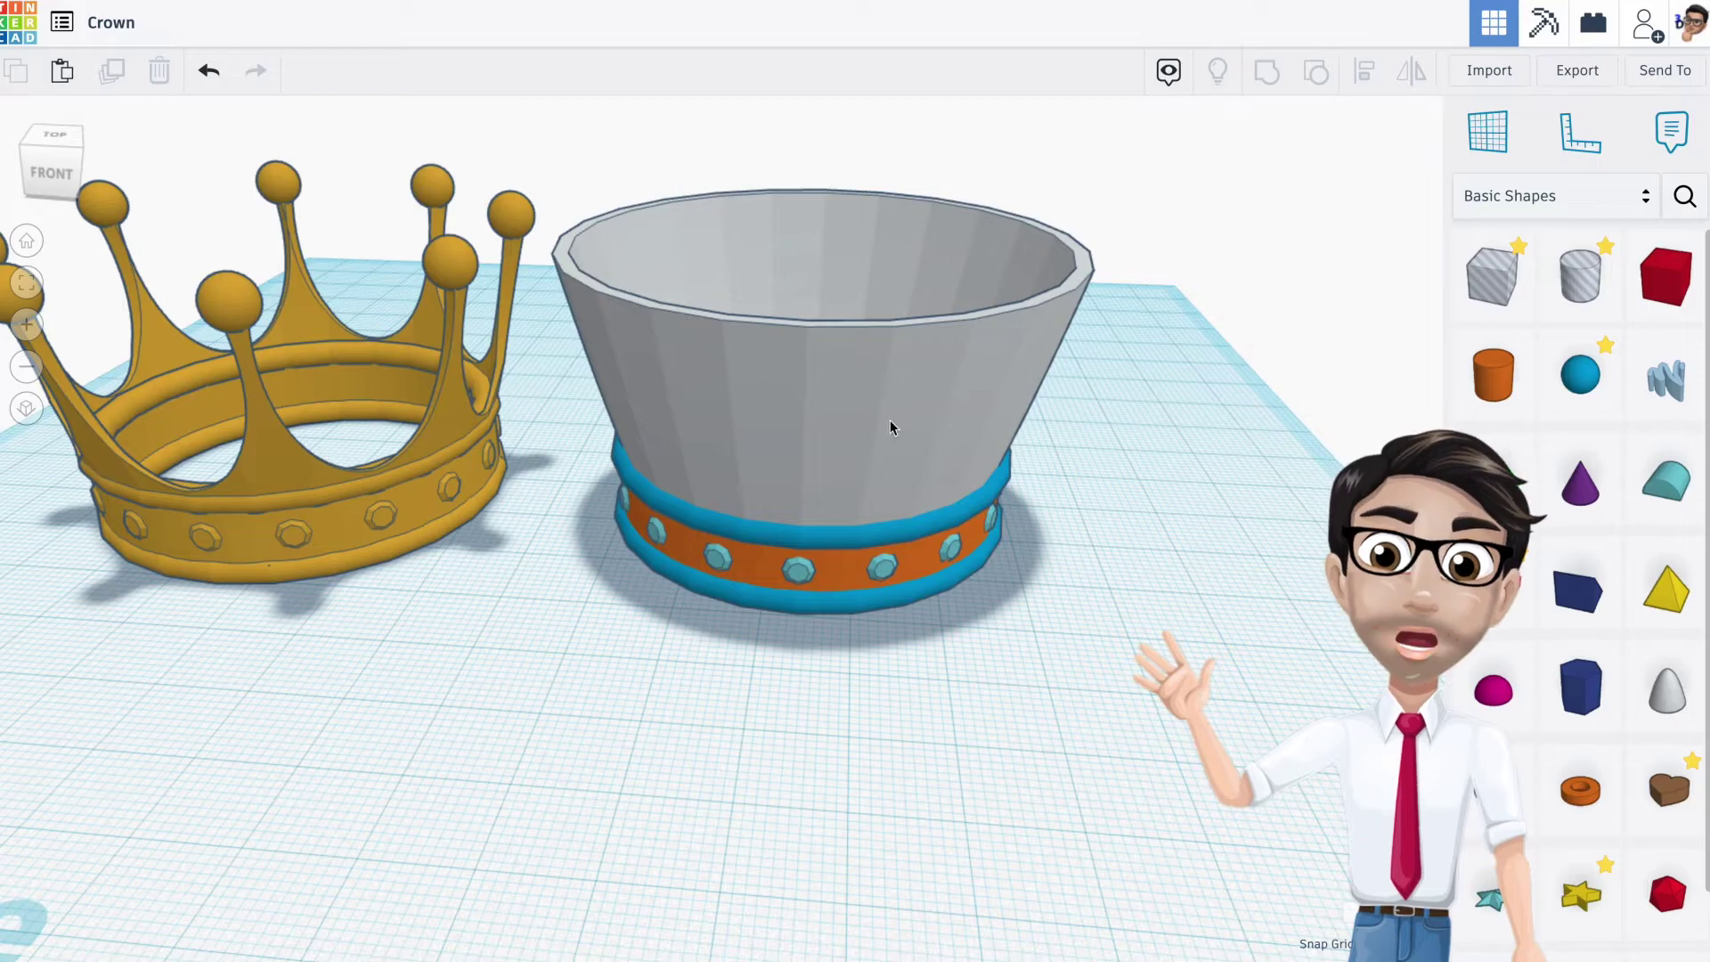
Place a cylinder hole beside the crown, lay it on its side, and stretch it to about 84 mm long
drag(1581, 276, 1147, 566)
right_drag(1144, 559, 984, 553)
middle_drag(1151, 601, 703, 522)
right_drag(887, 415, 666, 352)
mouse_move(666, 352)
drag(666, 353, 1280, 575)
drag(1037, 437, 788, 375)
Move the cylinder hole so it runs front to back through the crown and raise it into the flared body
drag(997, 457, 1114, 442)
right_drag(630, 410, 611, 559)
drag(611, 559, 497, 583)
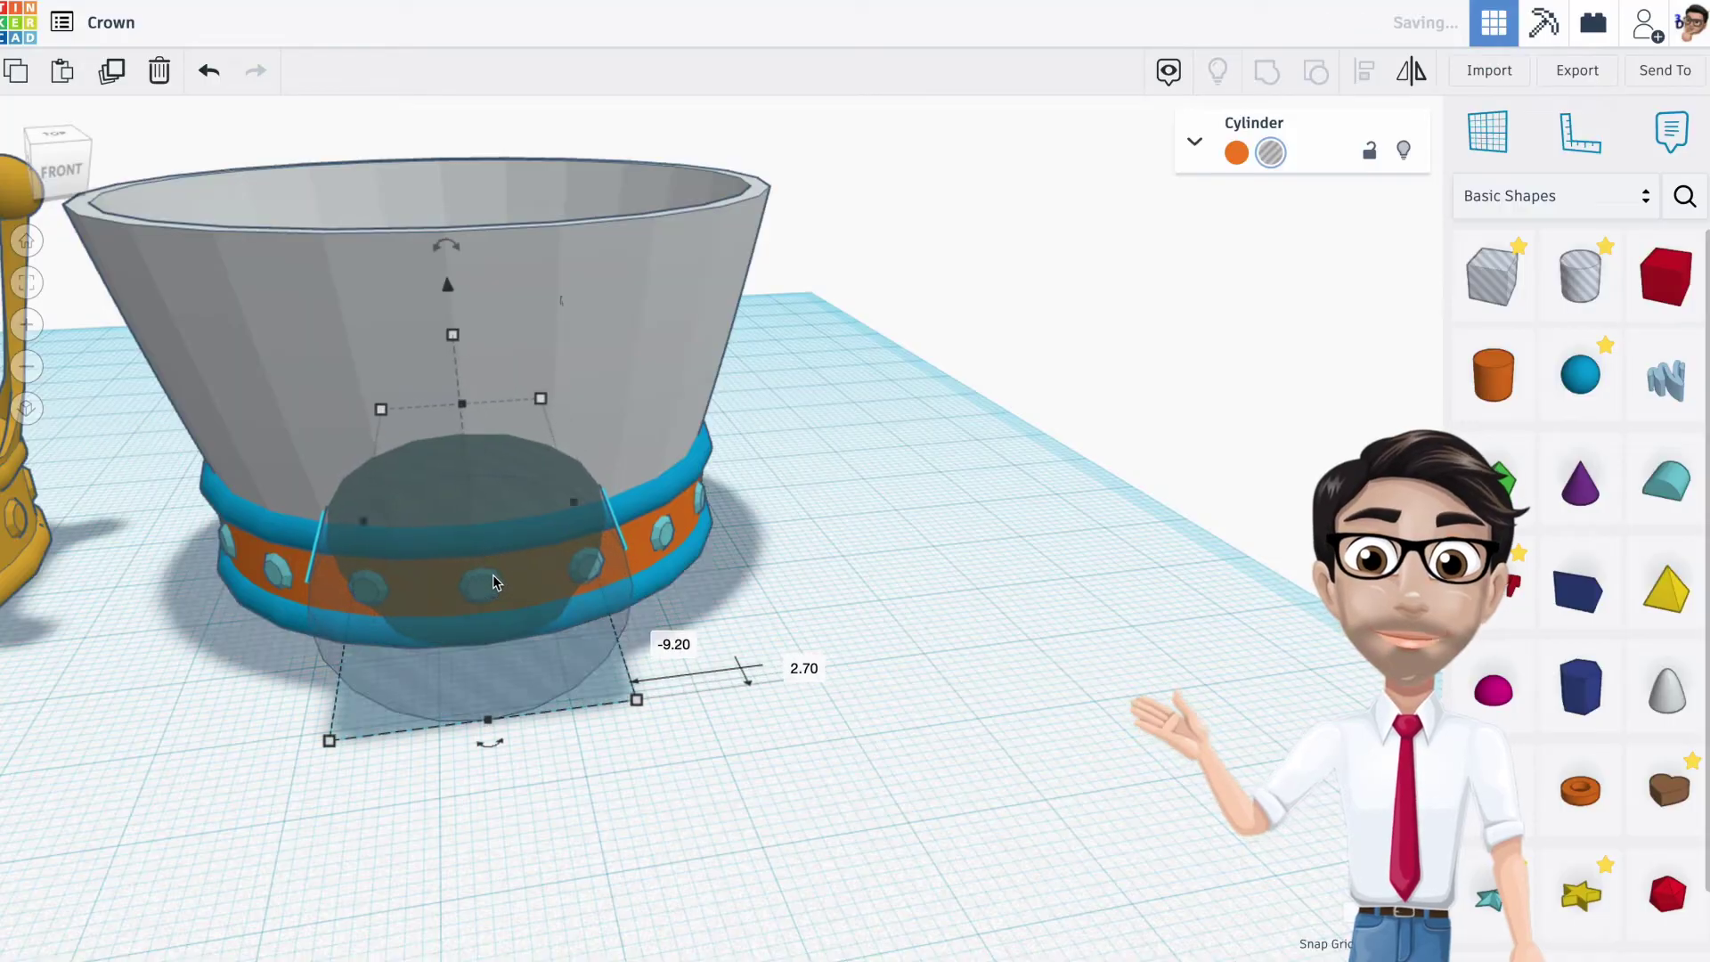
click(850, 467)
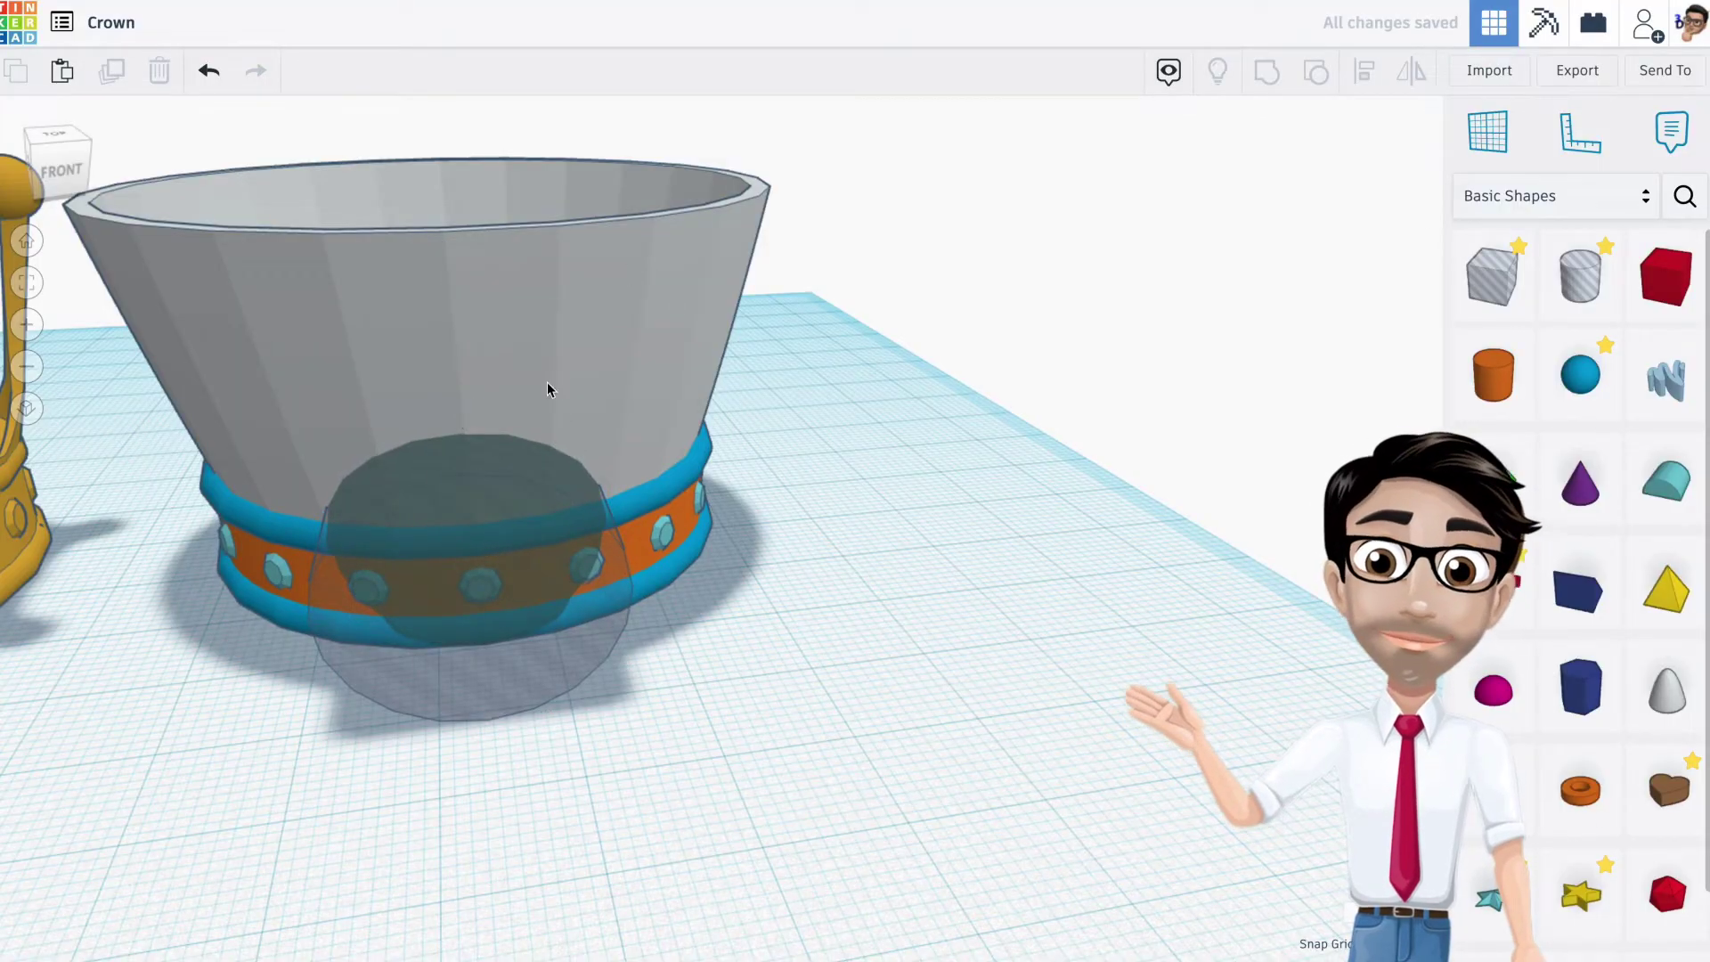
click(489, 499)
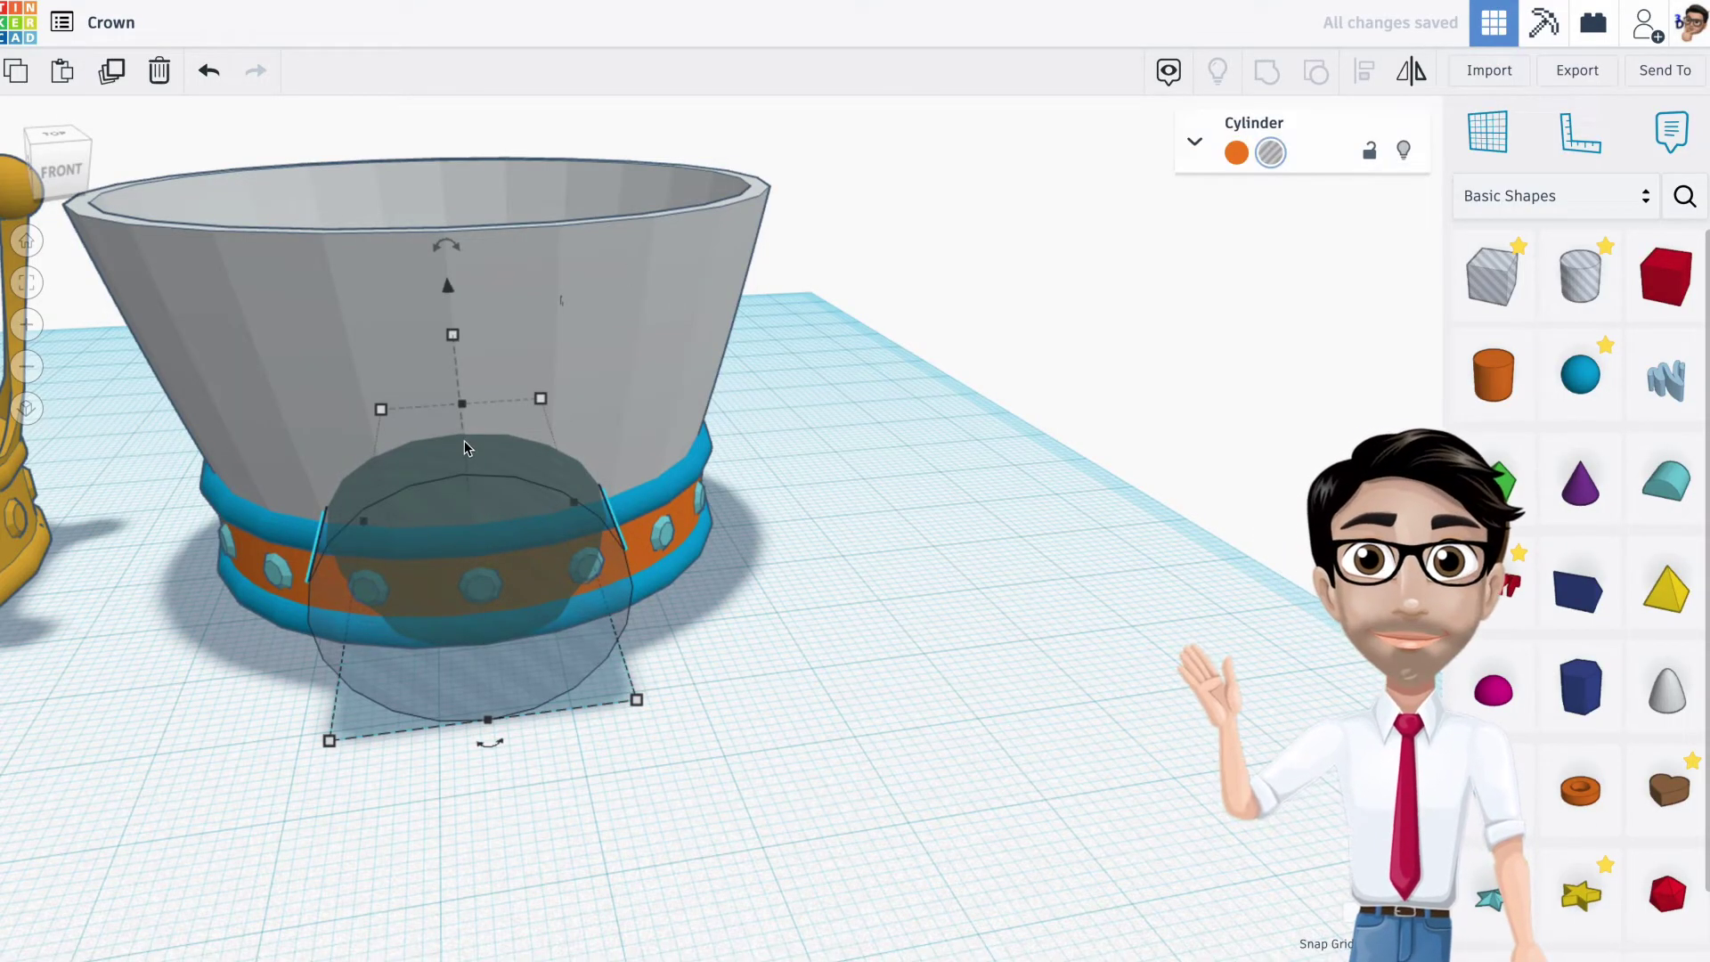
drag(448, 293, 450, 165)
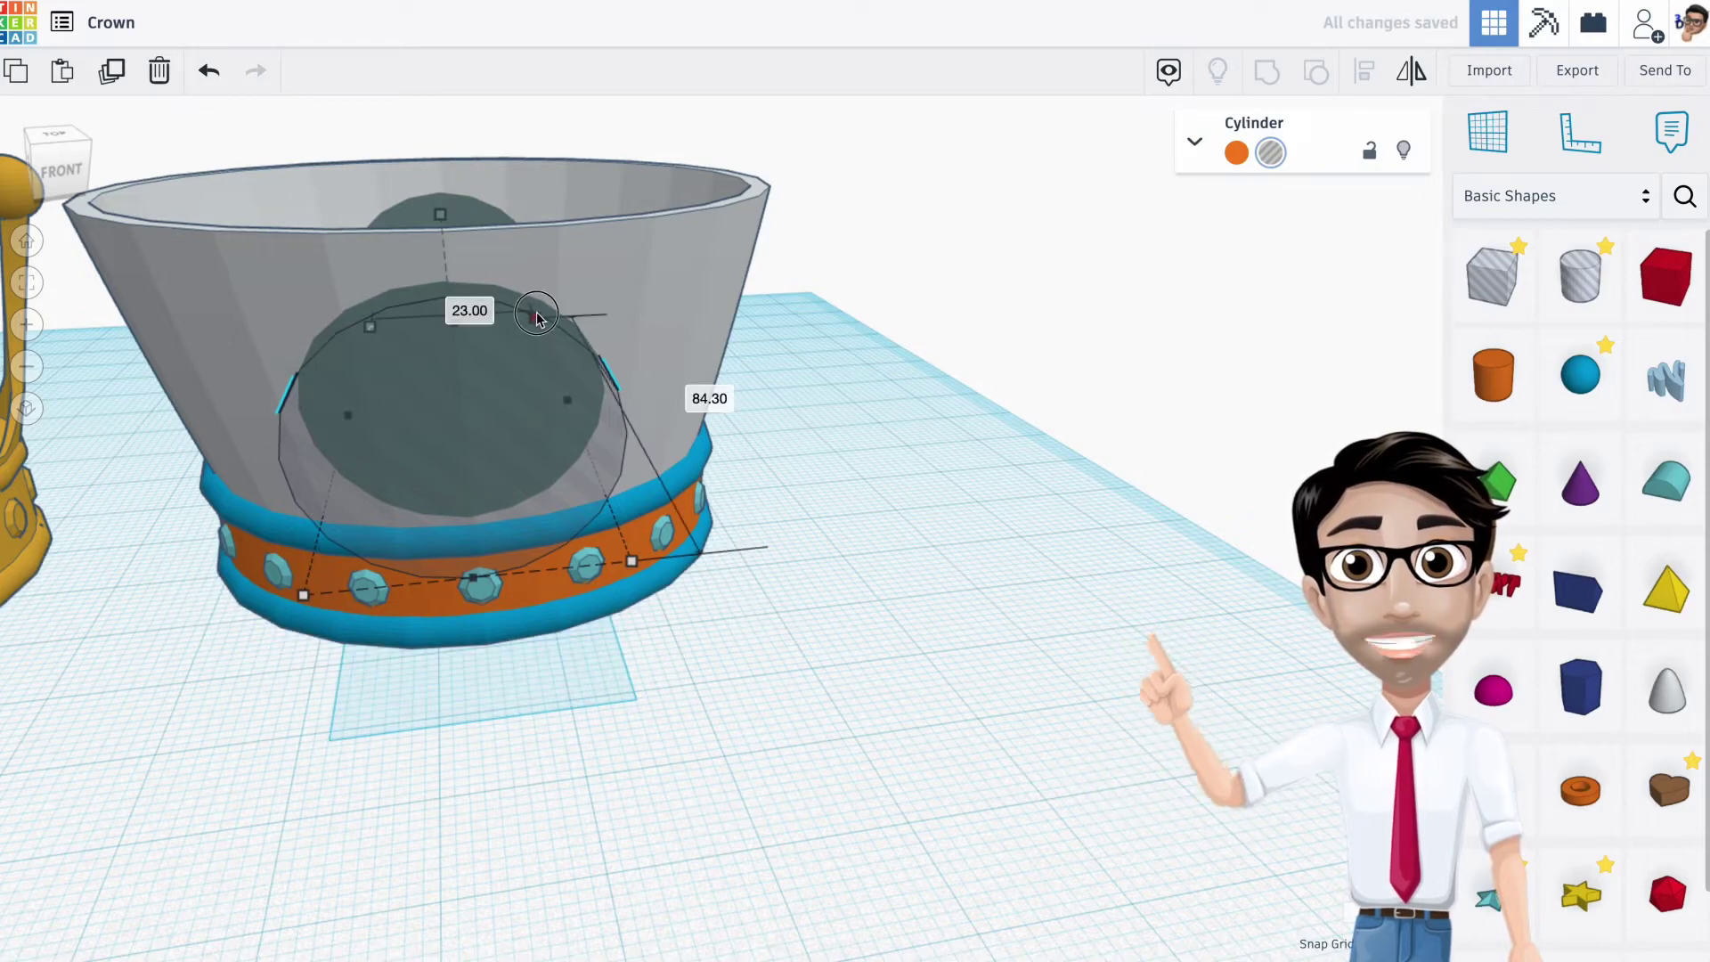
Stretch the cylinder hole's height to 31 mm and set its sides to 64
drag(441, 215, 430, 94)
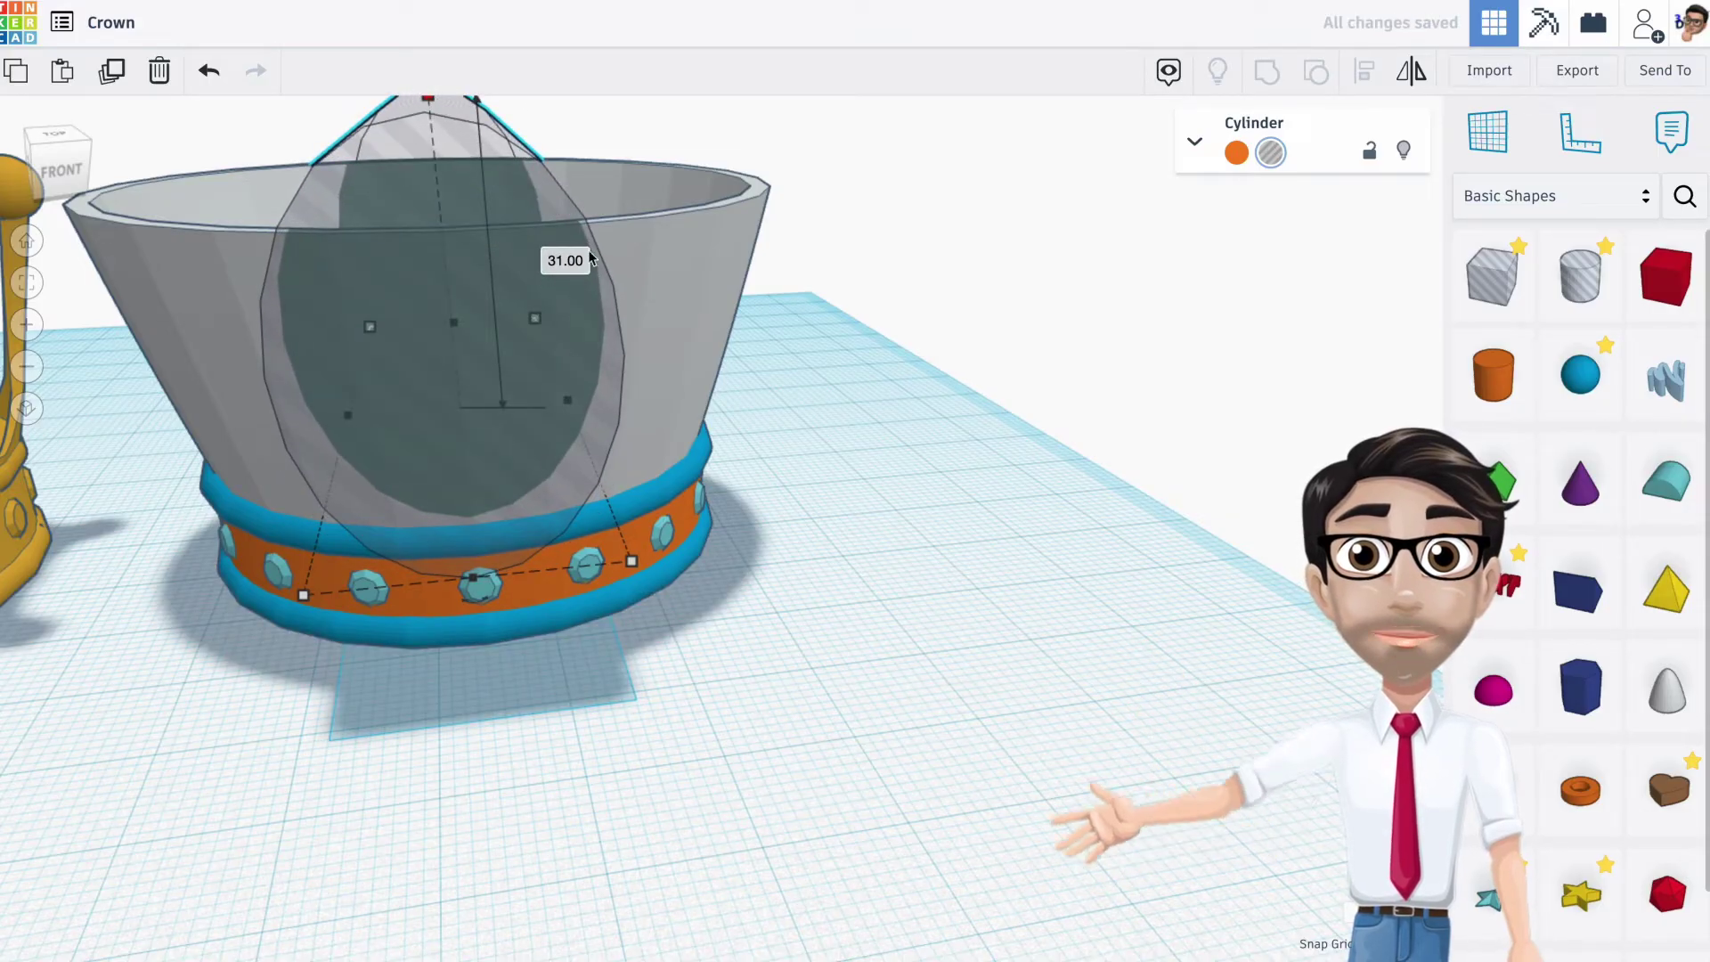
click(1196, 145)
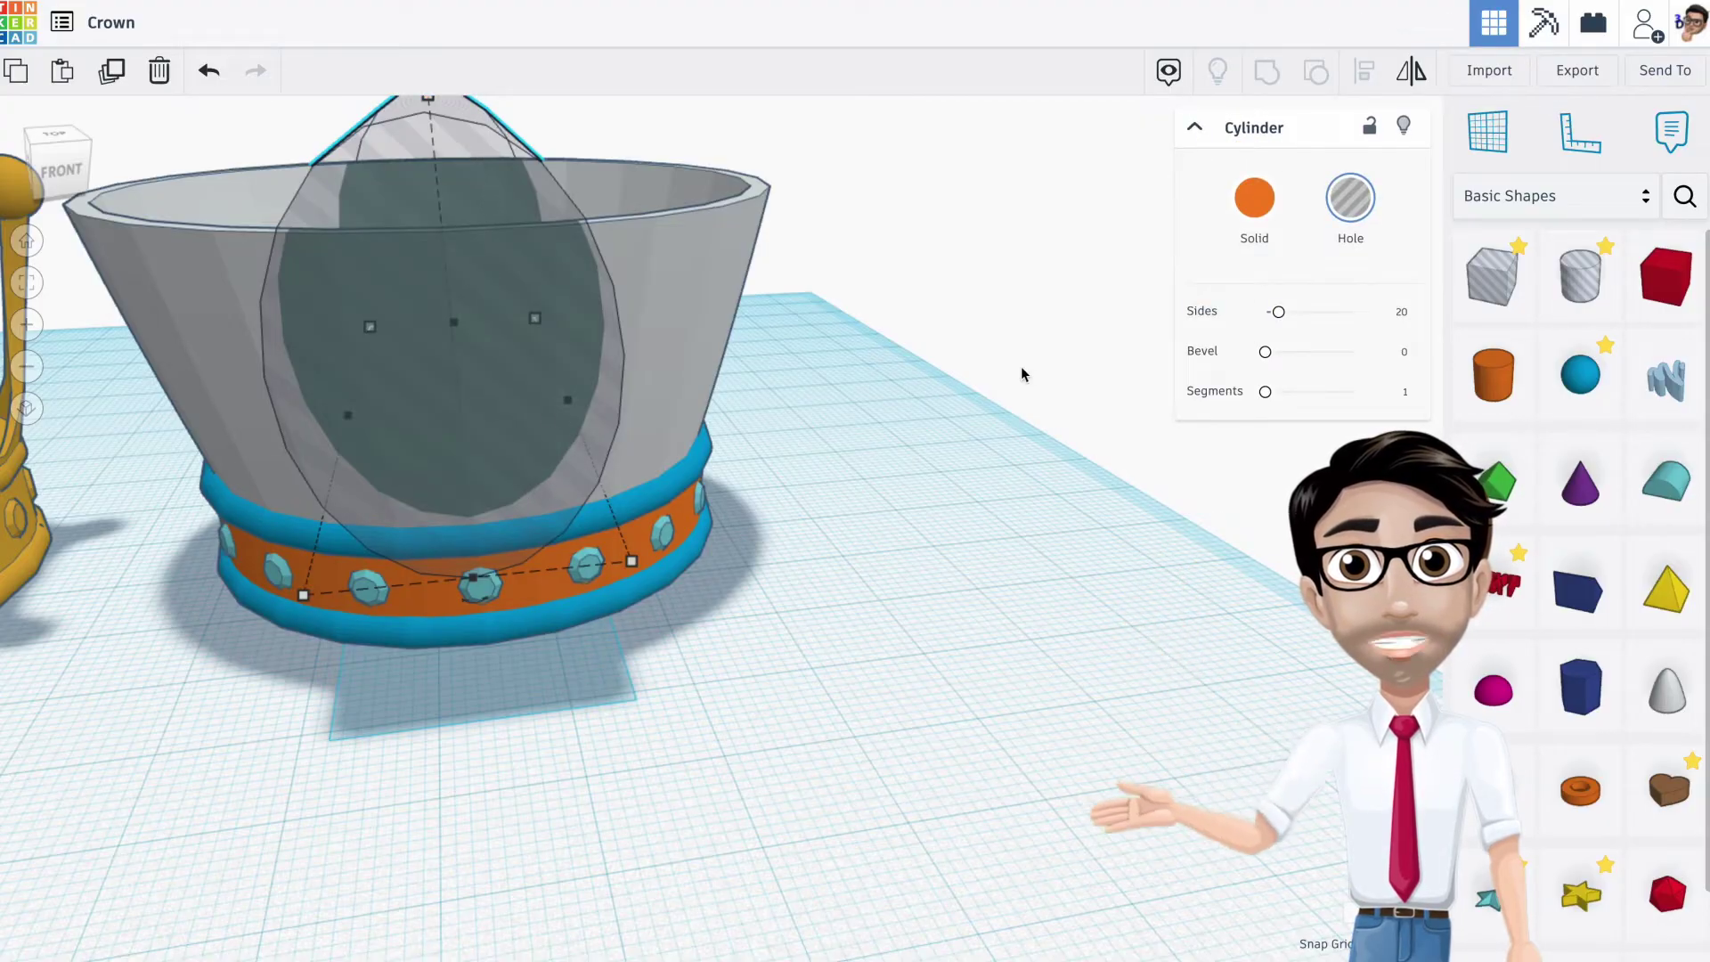
drag(1284, 321, 1434, 312)
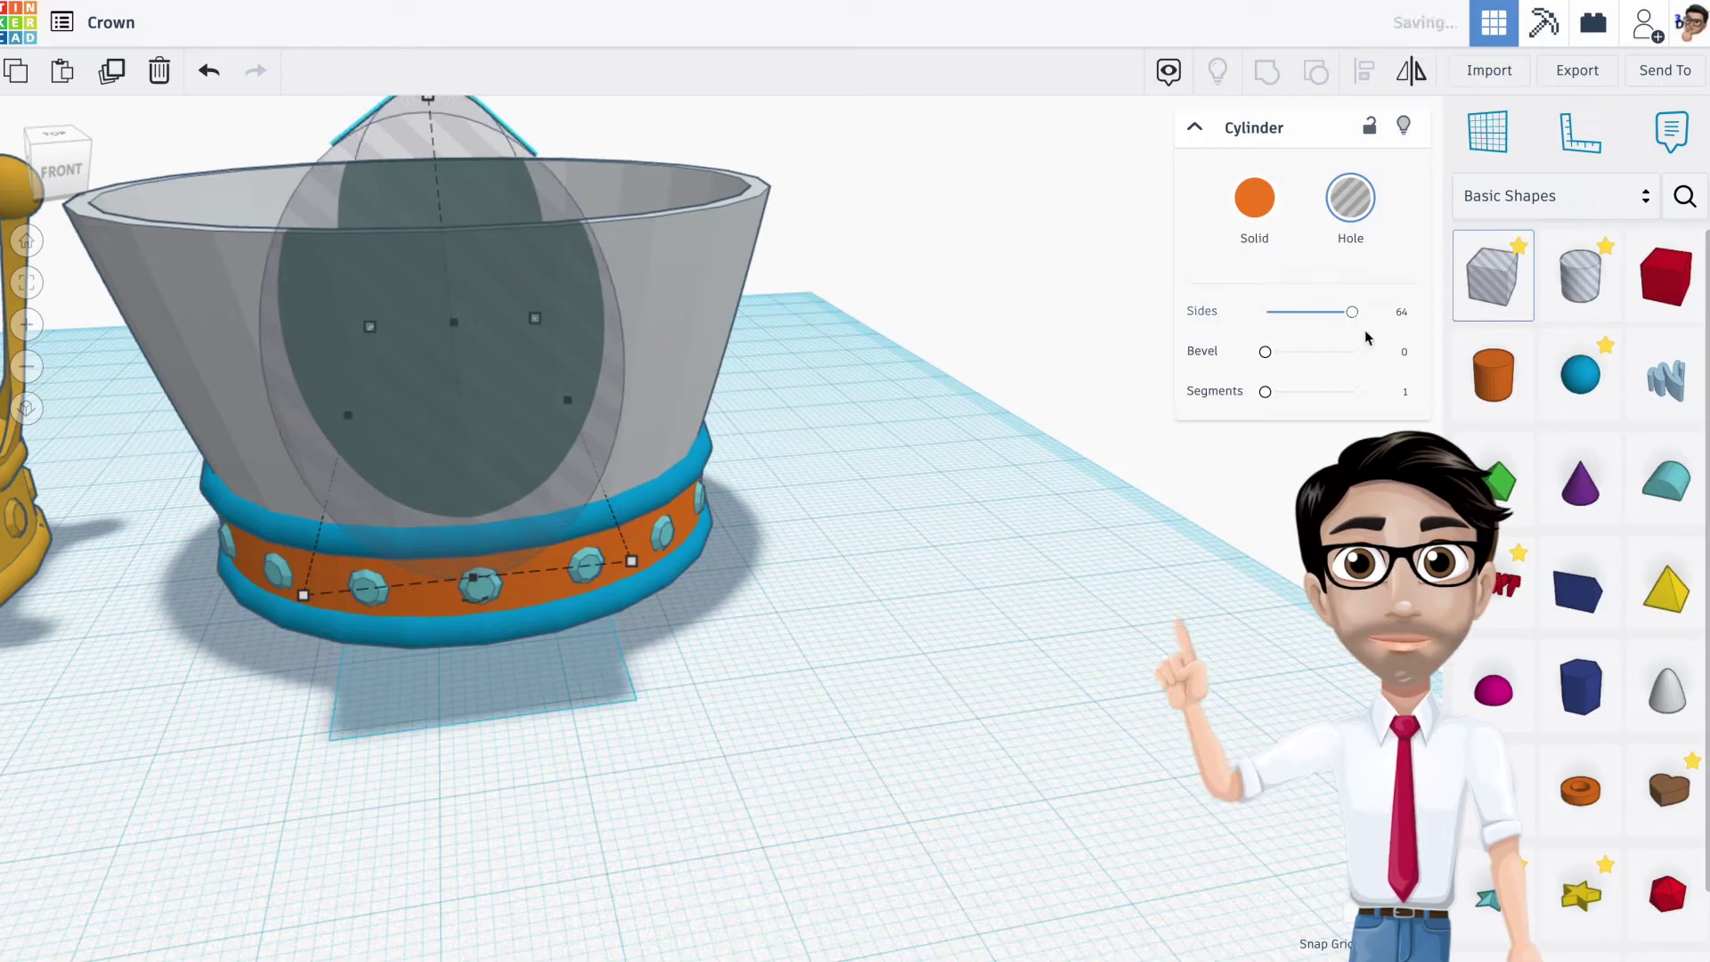
right_drag(724, 439, 706, 450)
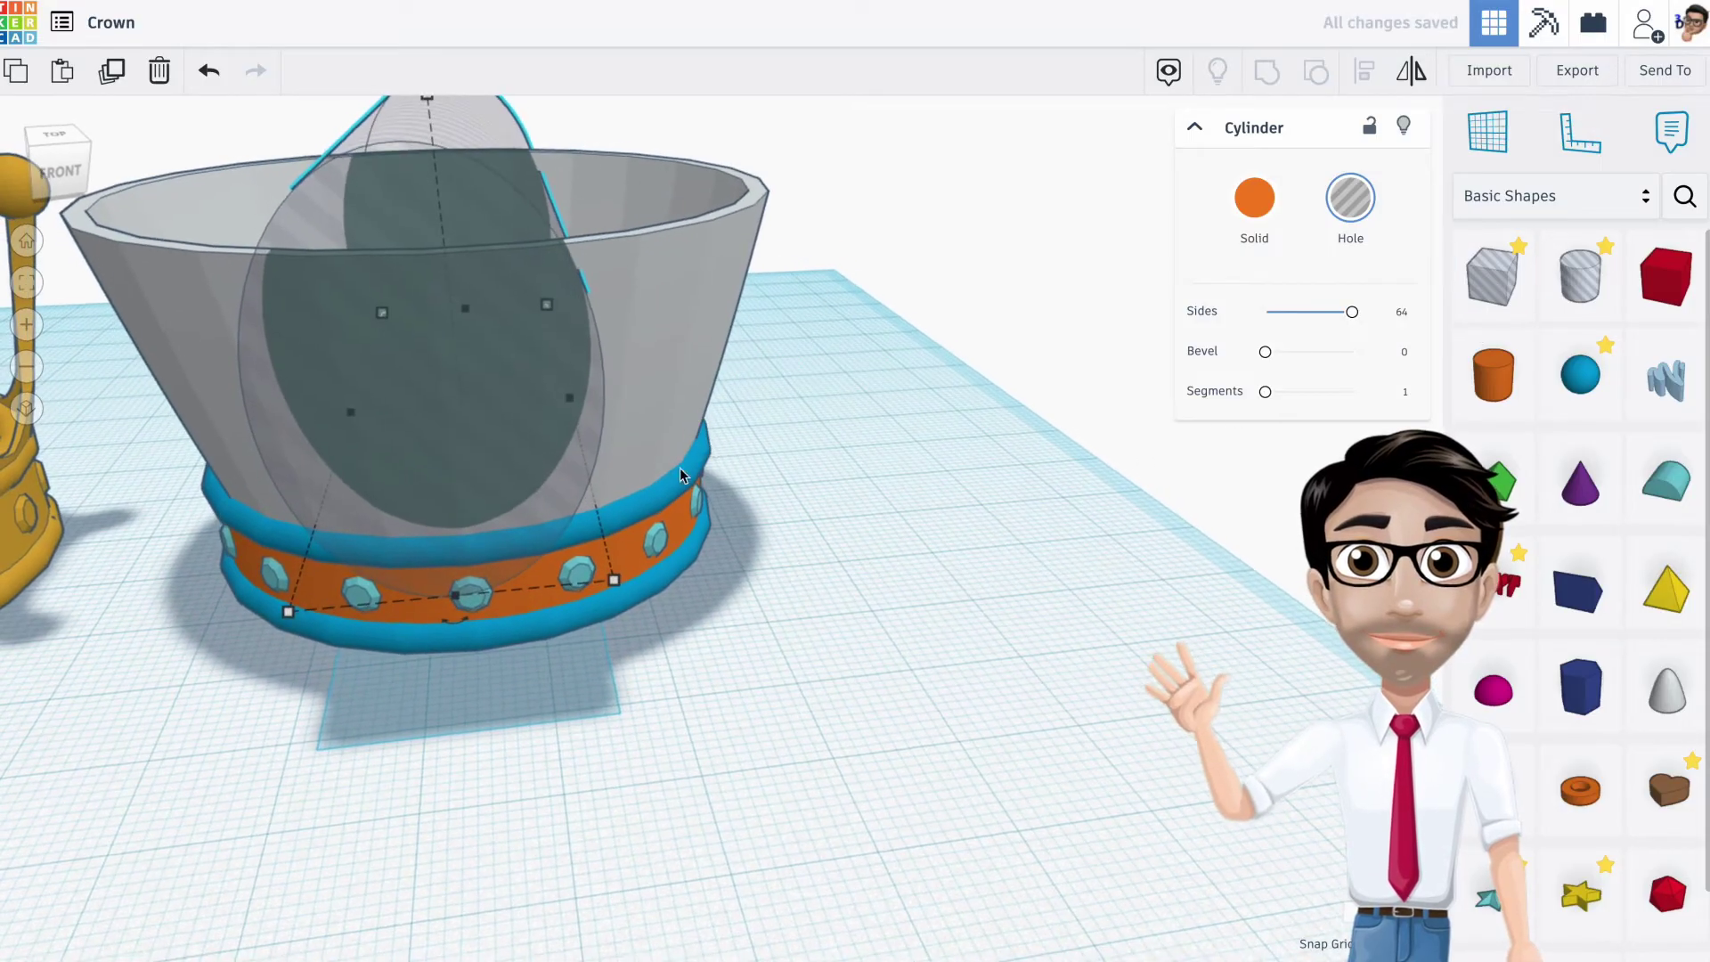
Widen the cylinder hole to 26.8 mm and shift it sideways to center it on the flared body
drag(614, 580, 666, 579)
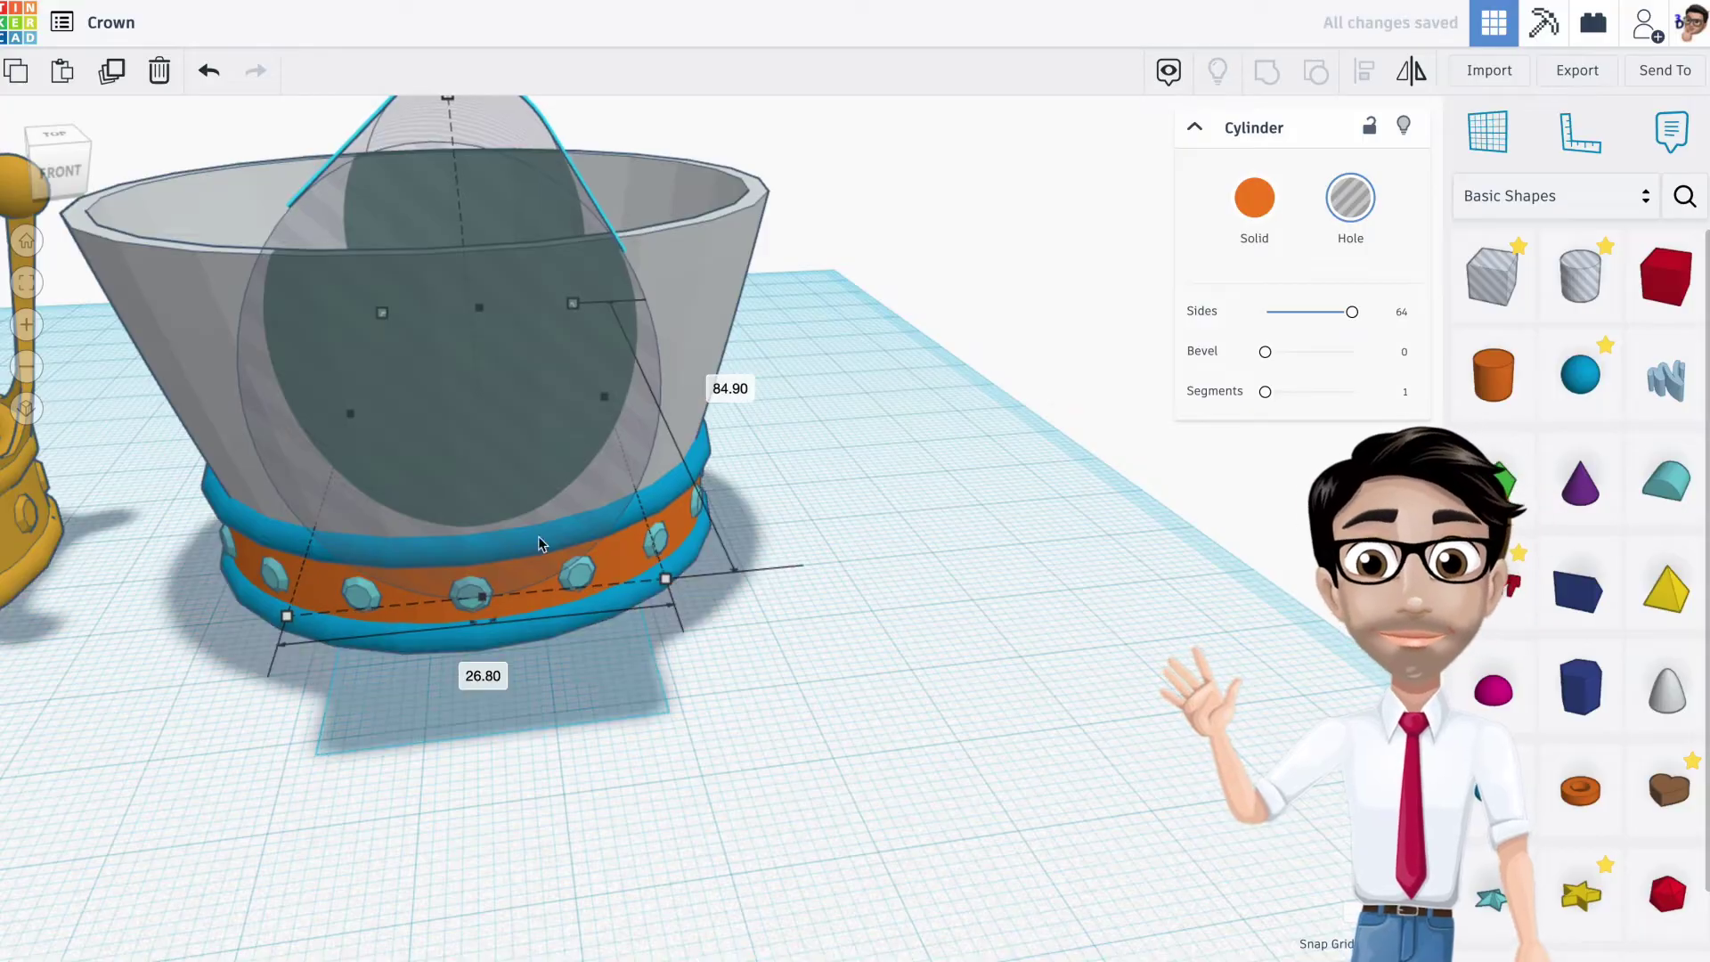
drag(512, 497, 492, 498)
middle_drag(511, 428, 659, 480)
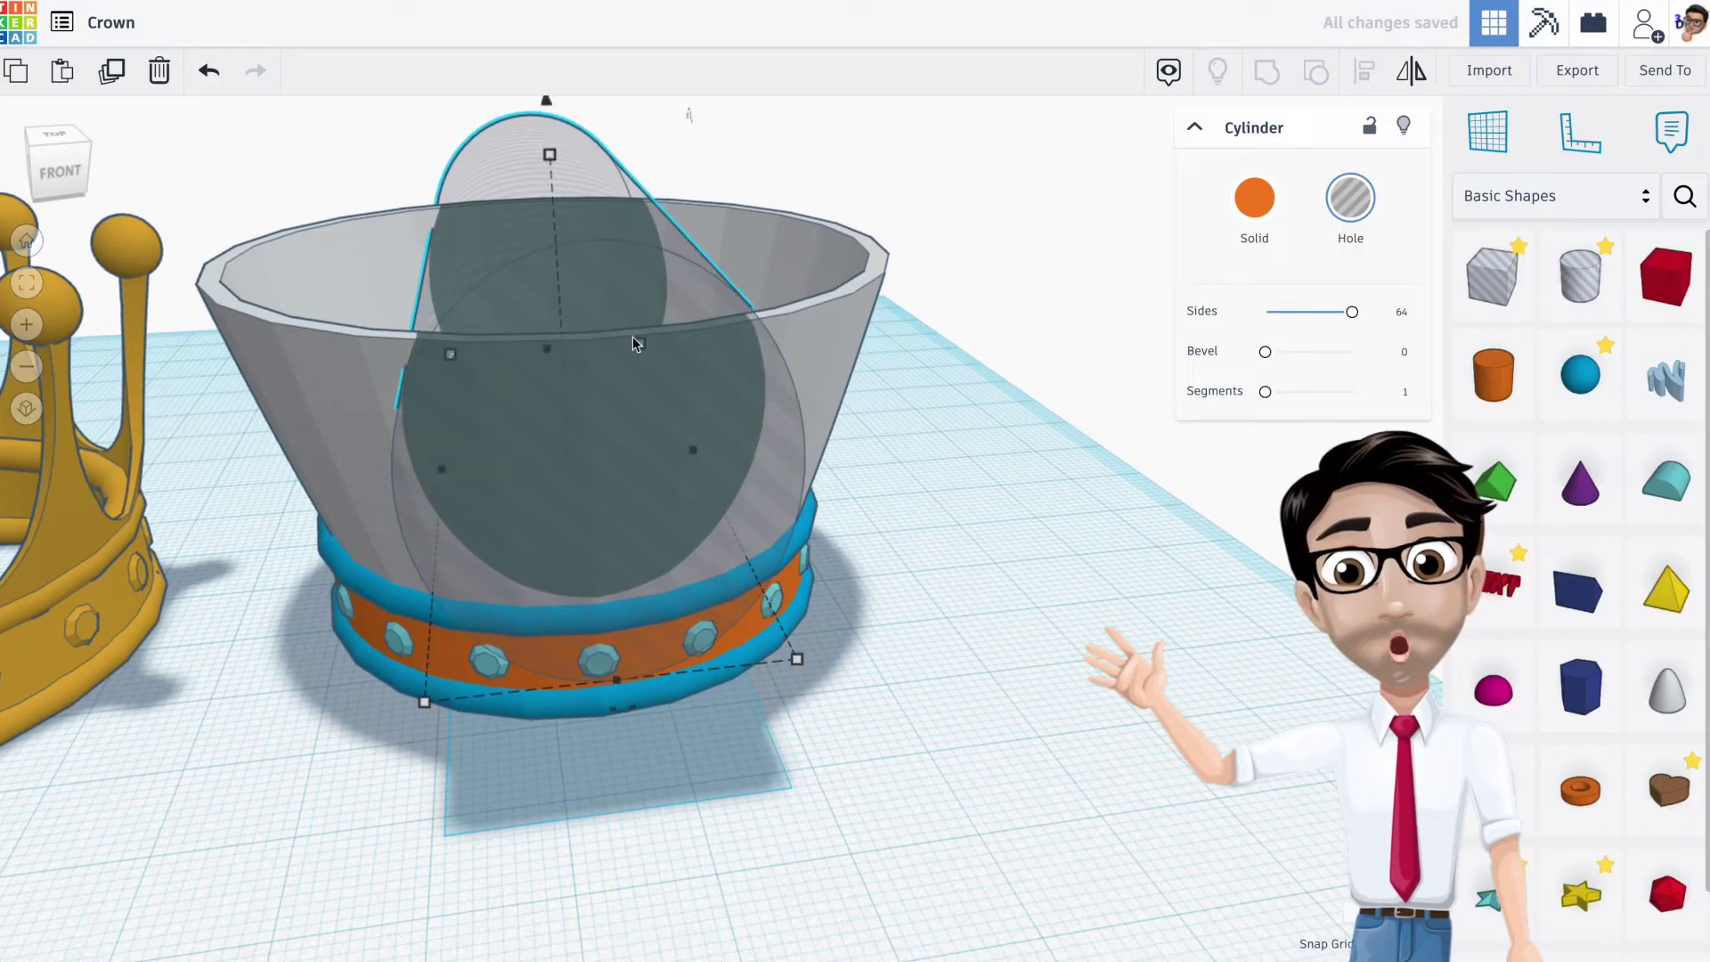
Raise the cylinder hole to about 14.2 mm above the workplane so it clears the diamond band
drag(546, 104, 546, 85)
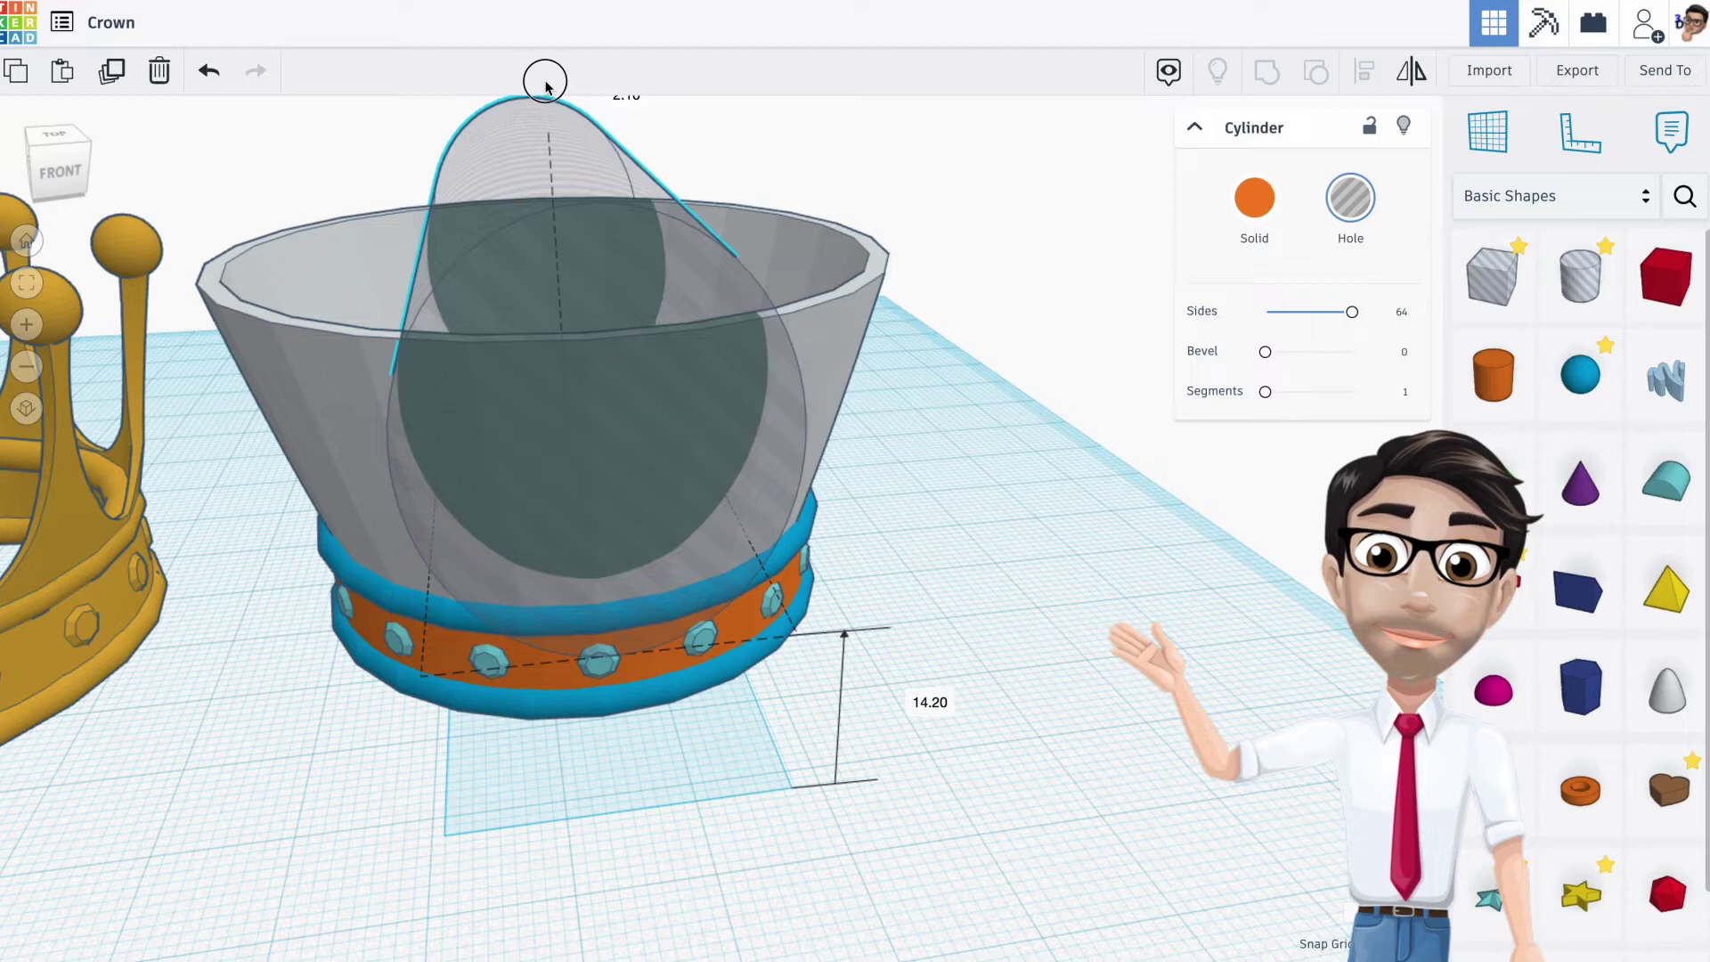
drag(546, 85, 547, 86)
mouse_move(634, 321)
middle_down()
mouse_move(600, 298)
mouse_move(653, 327)
middle_up()
right_drag(887, 423, 856, 440)
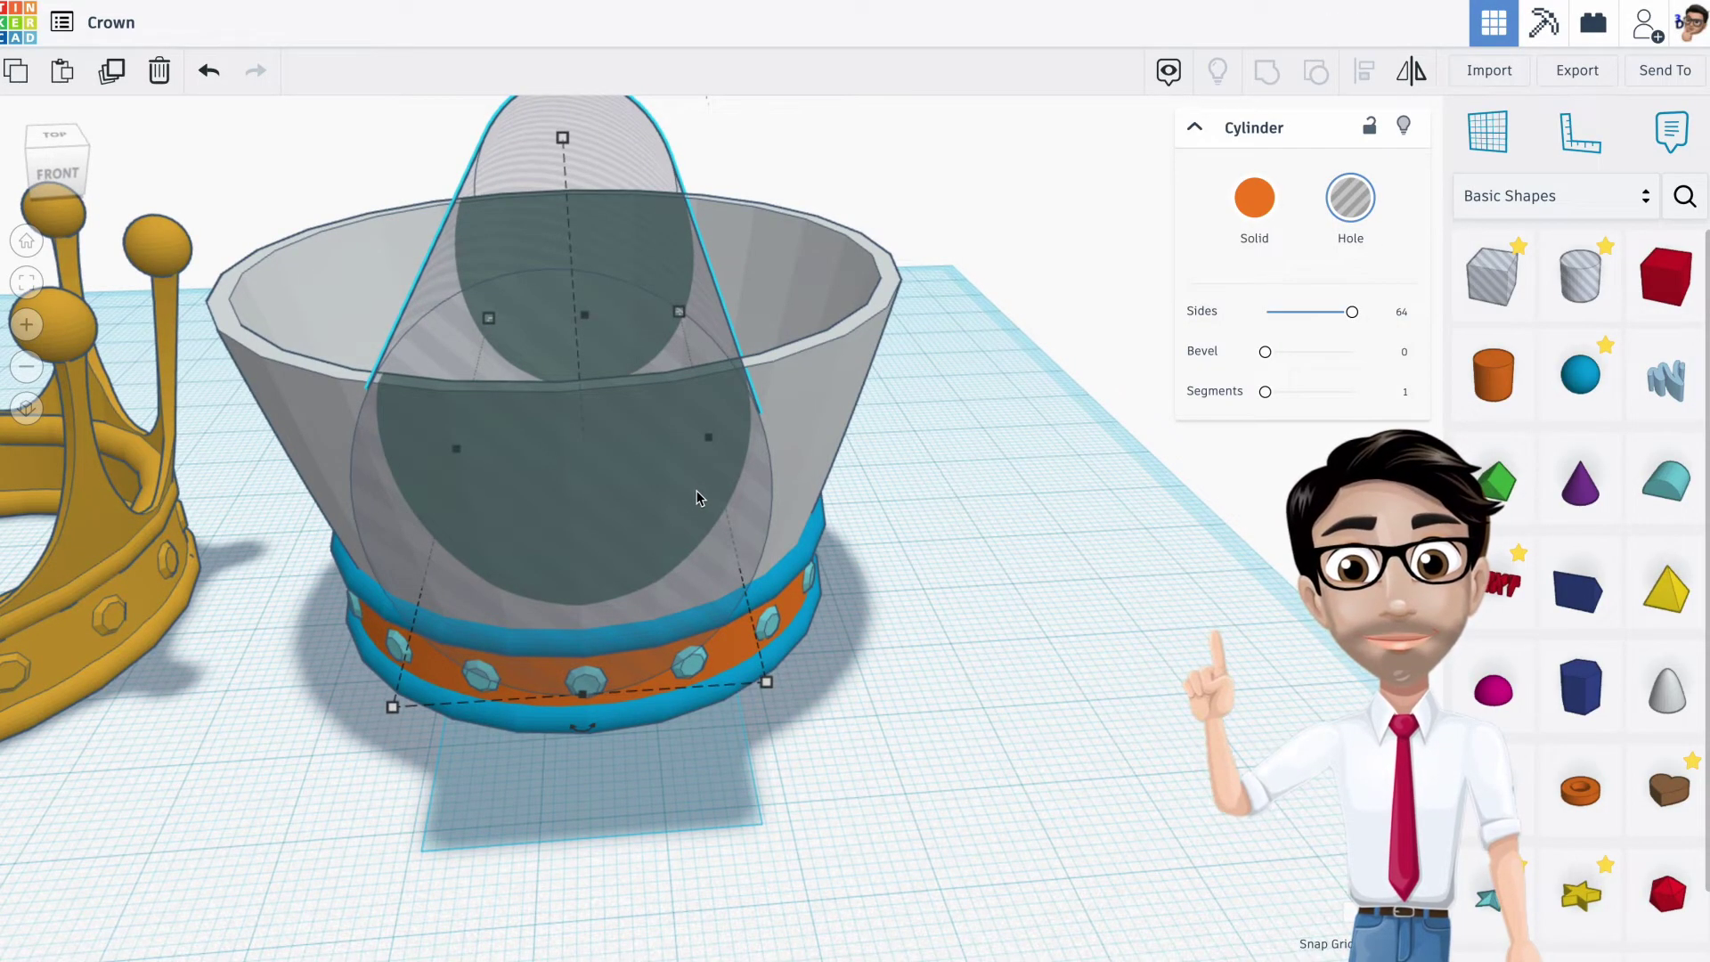
click(938, 497)
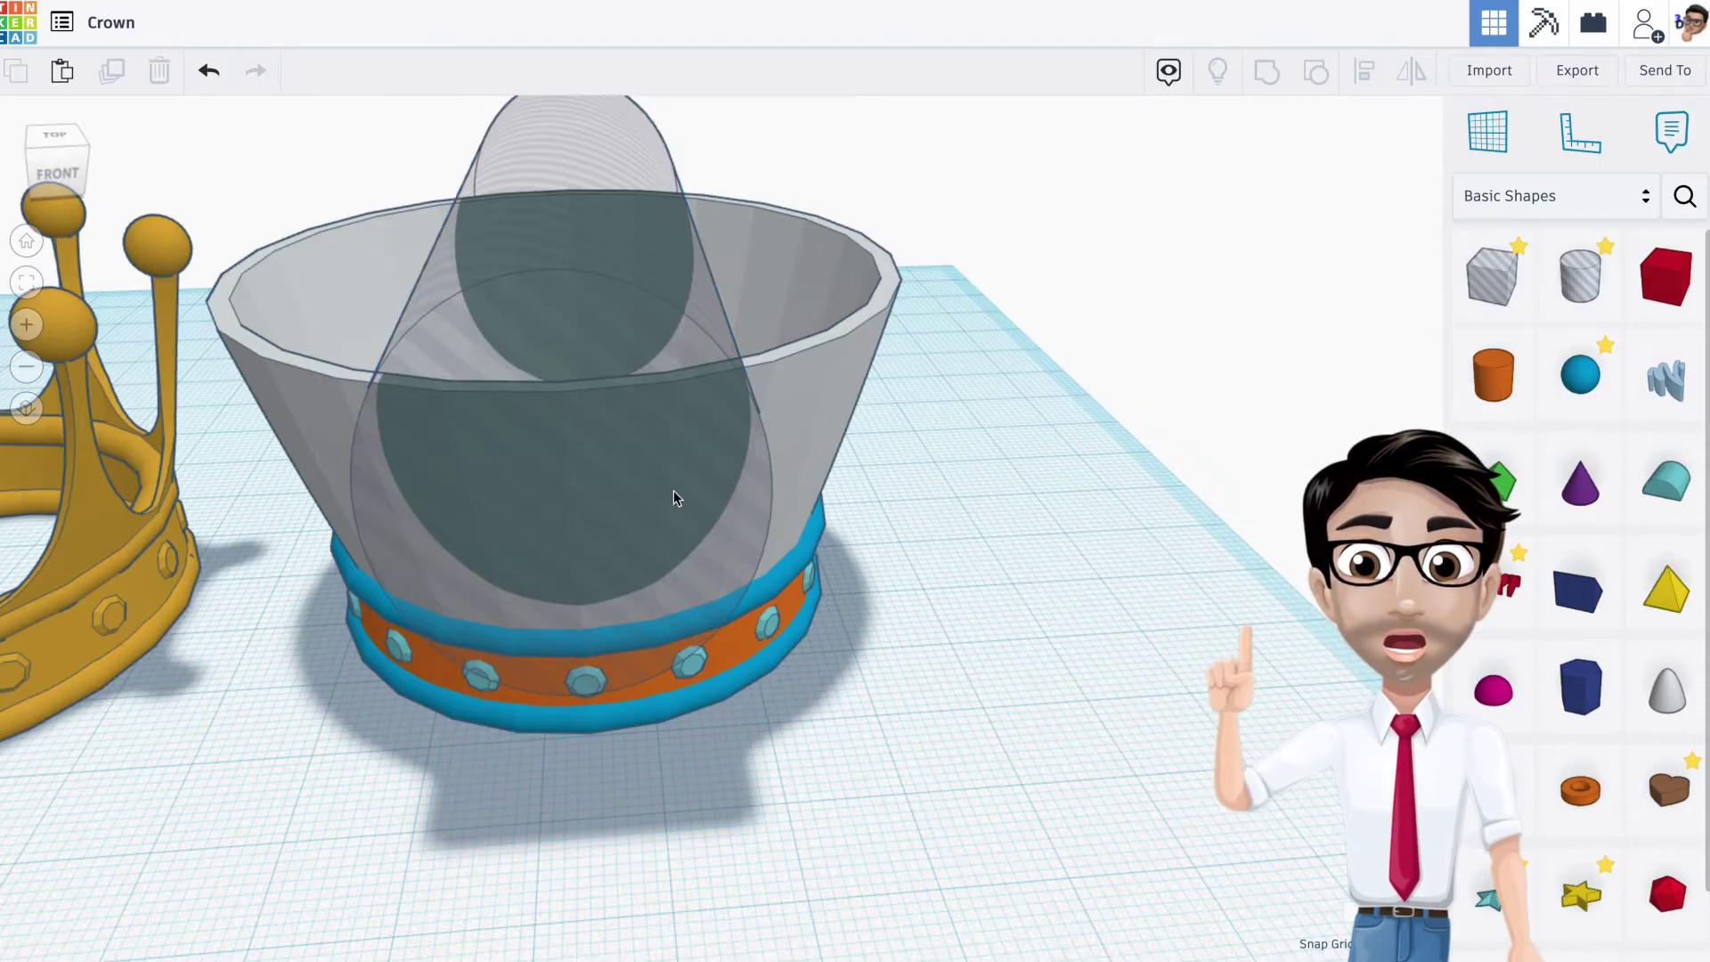
Try duplicating the cylinder hole and rotating the copy by -50° around the crown's vertical axis
click(560, 343)
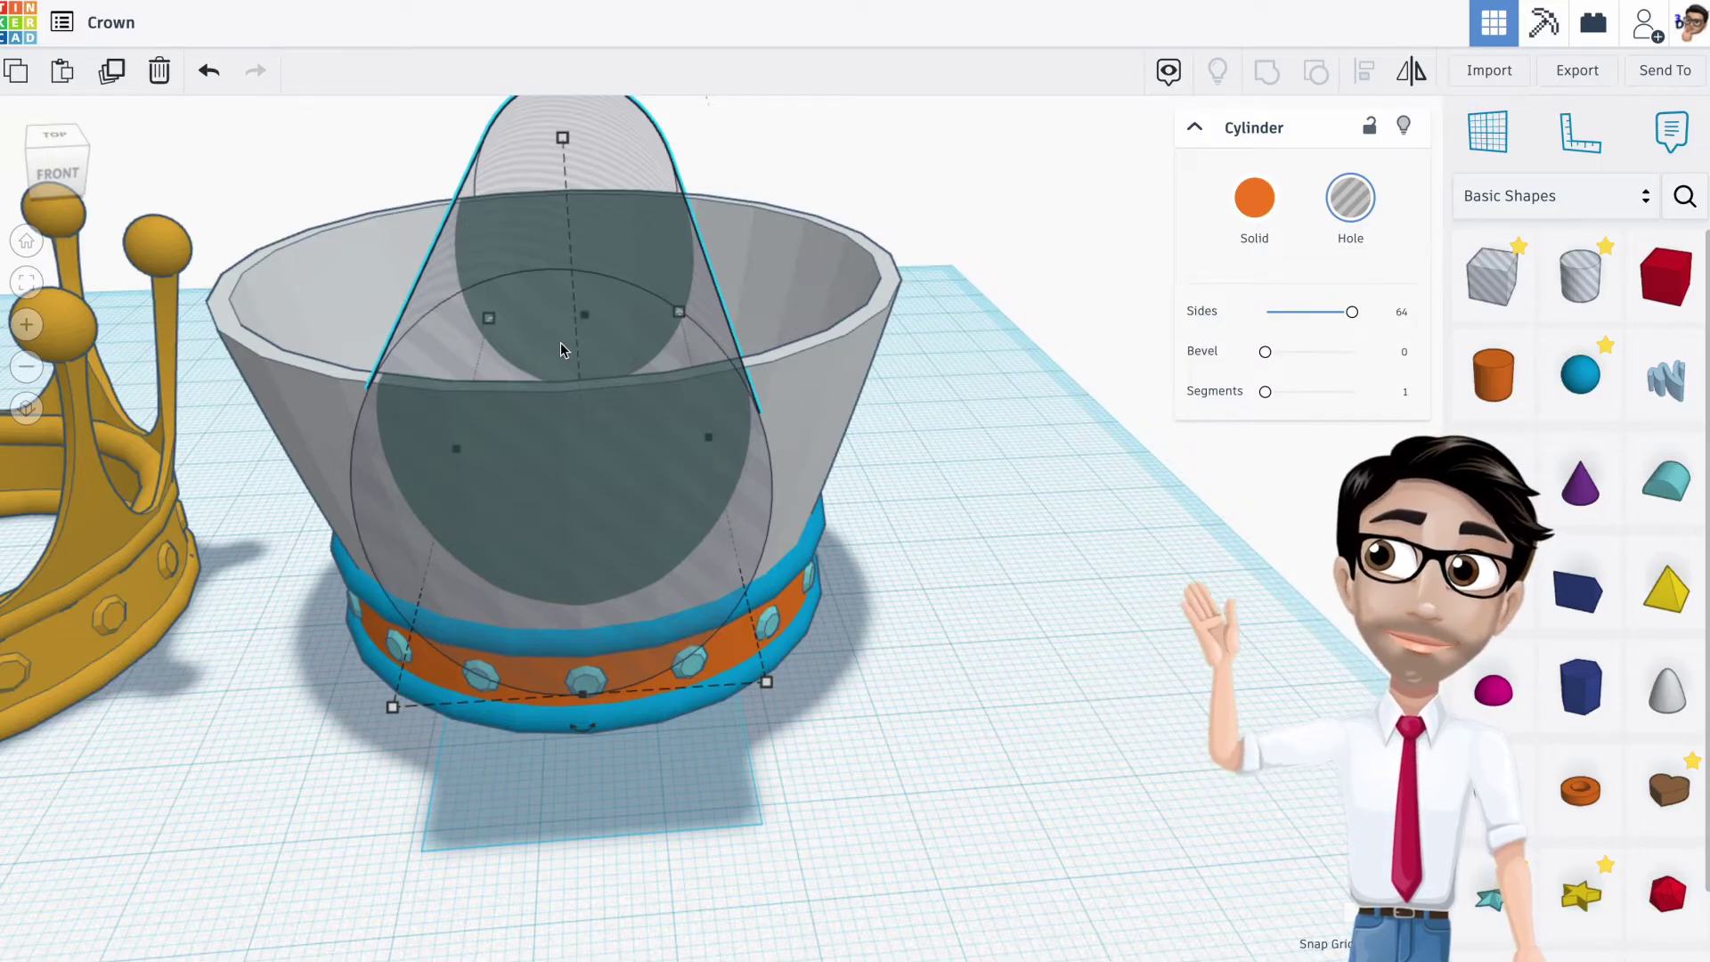
key(ctrl+d)
mouse_move(670, 461)
right_down()
mouse_move(681, 406)
mouse_move(688, 445)
right_up()
drag(615, 628, 1105, 518)
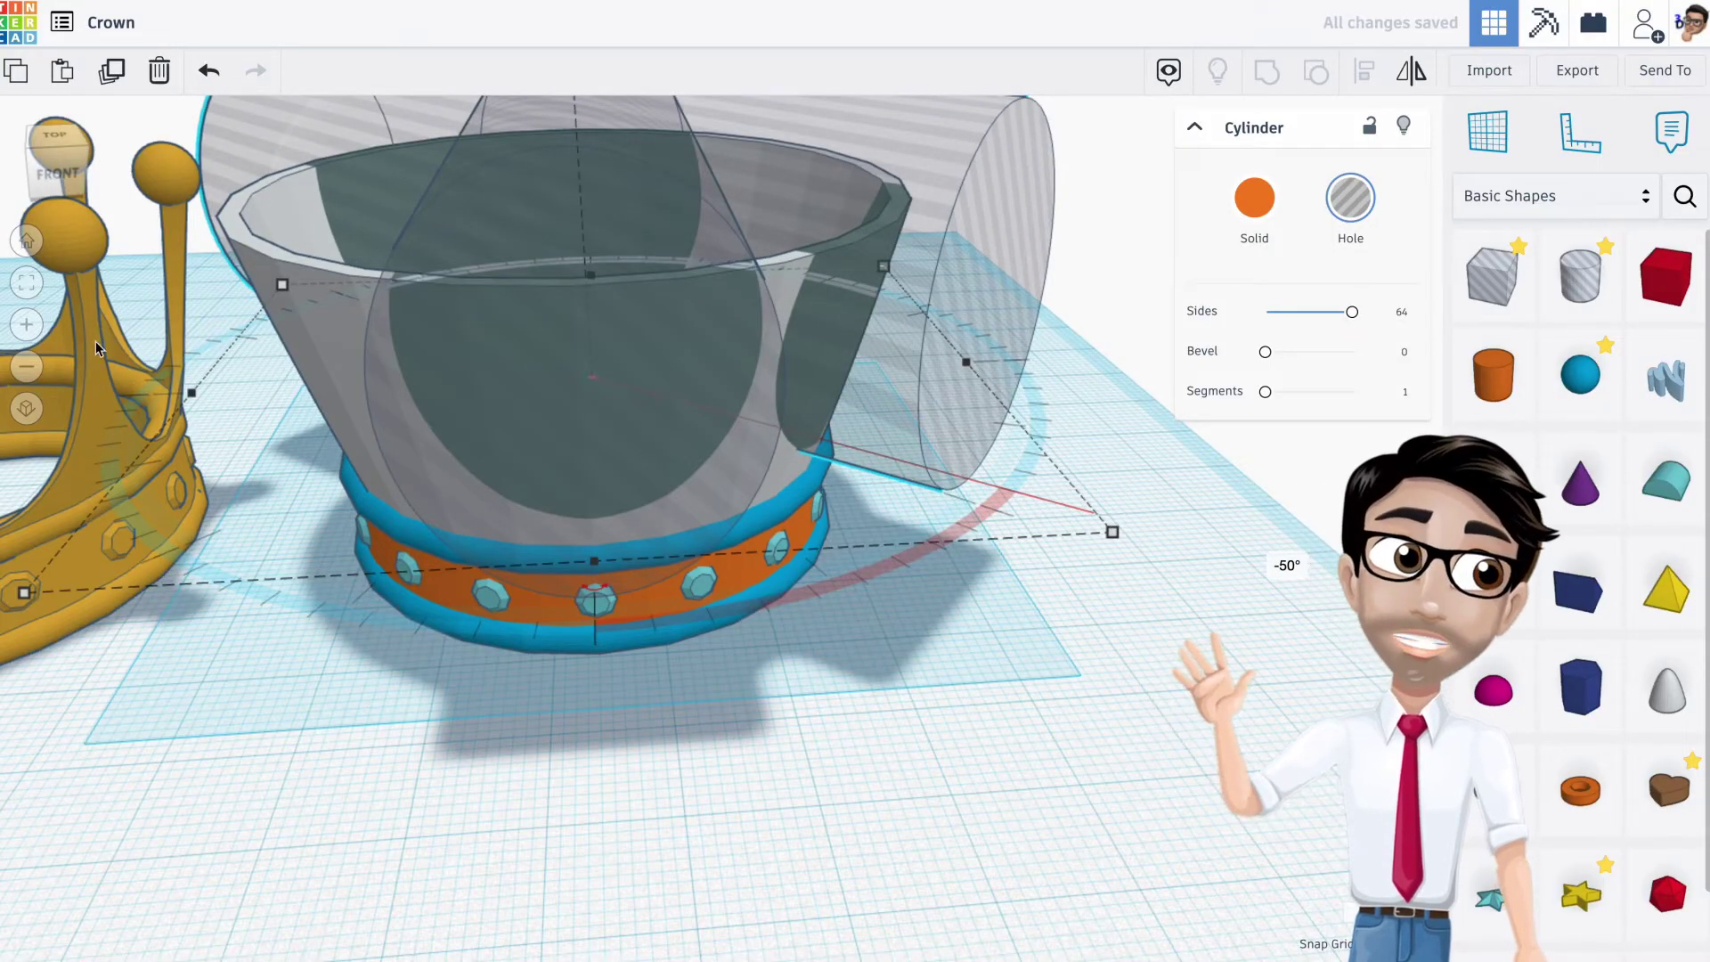
right_drag(676, 454, 351, 484)
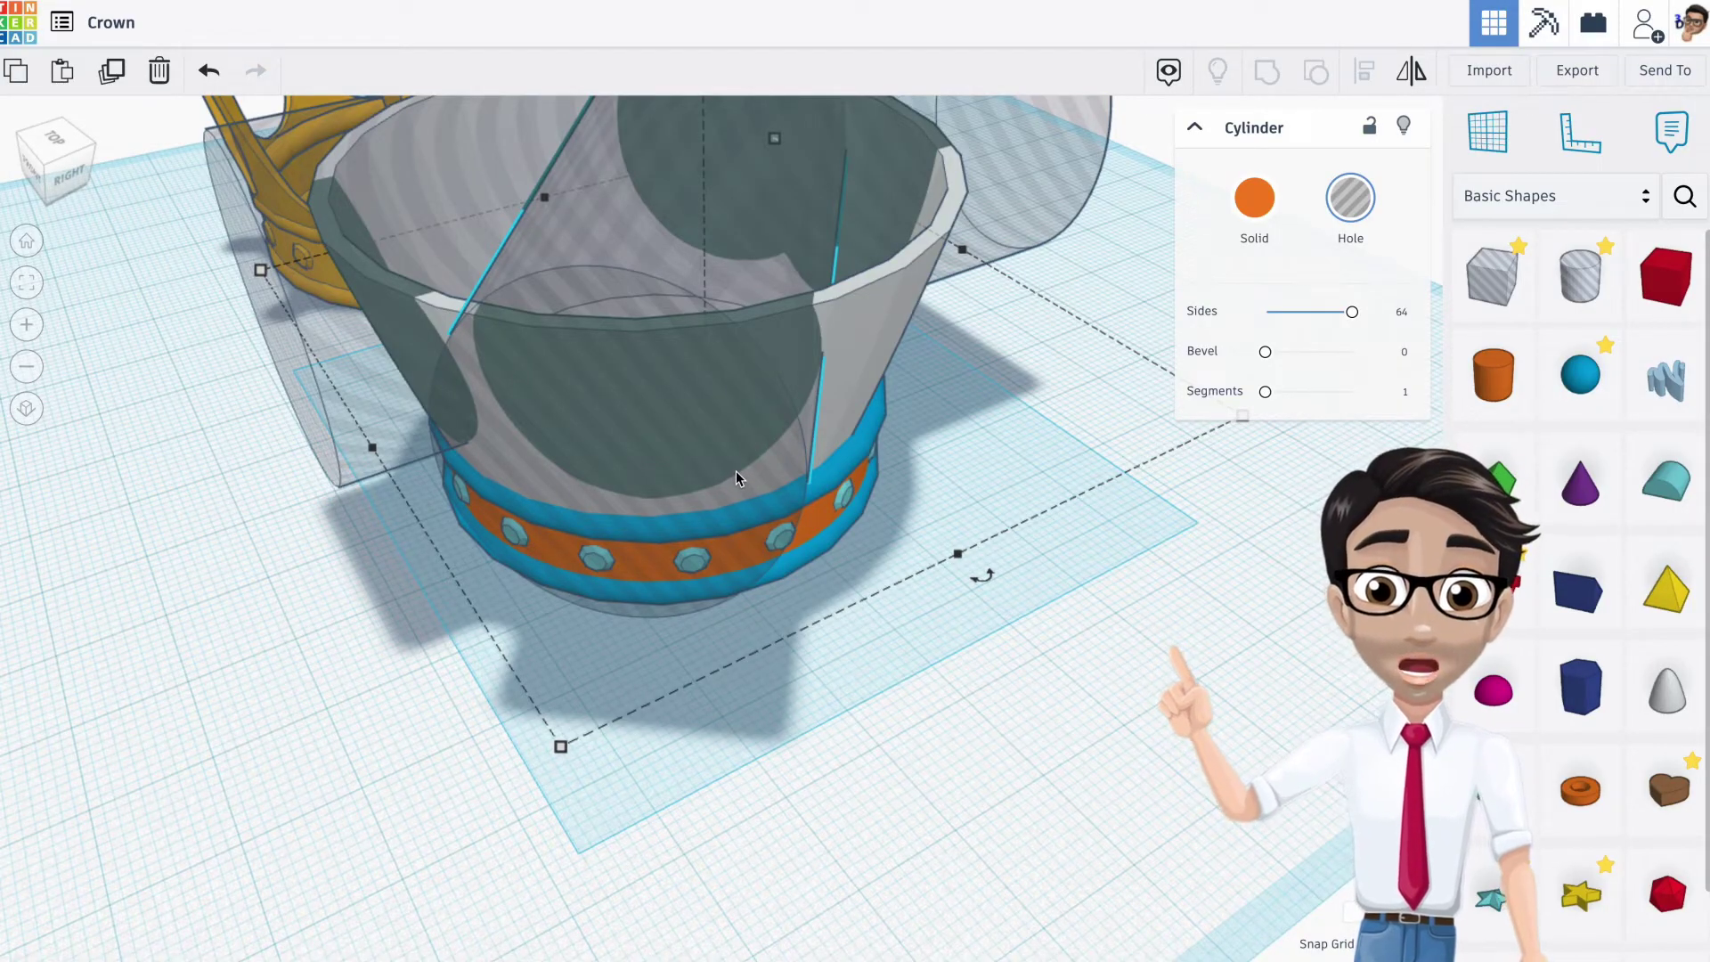
right_drag(735, 478, 518, 414)
right_drag(670, 392, 850, 418)
Undo the rotation and the duplication of the cylinder hole
key(ctrl+z)
key(ctrl+z)
right_drag(612, 435, 914, 405)
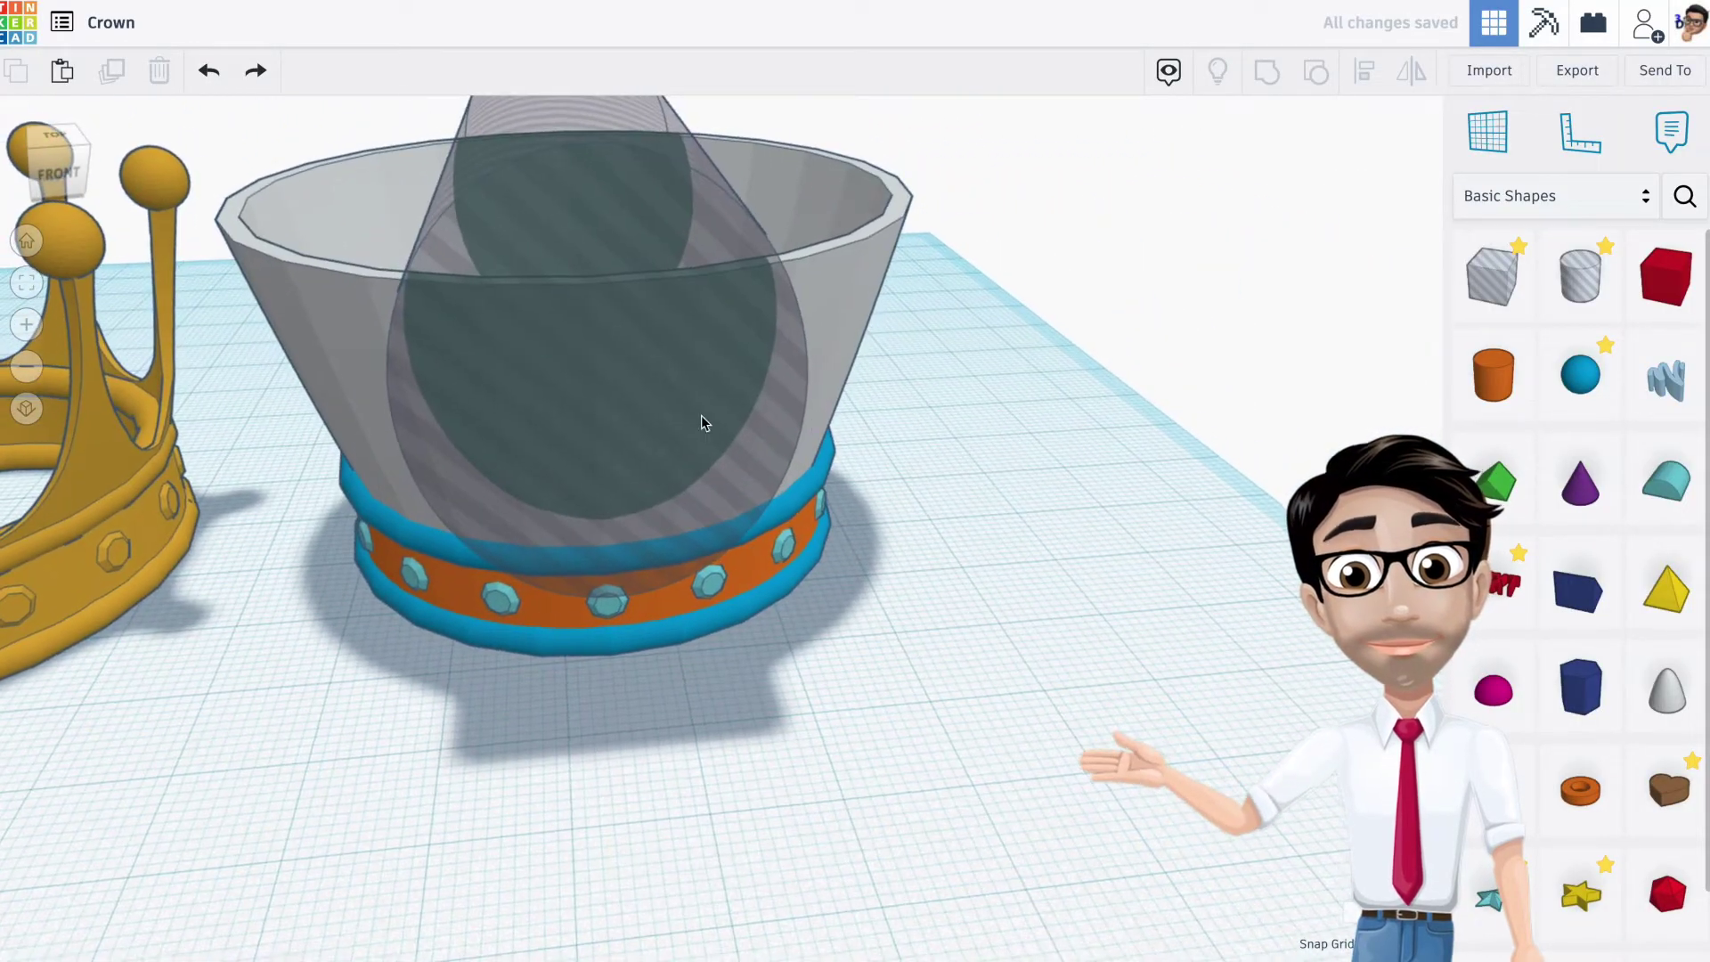
Narrow the cylinder hole to about 24.1 mm wide
click(677, 419)
drag(798, 580, 761, 583)
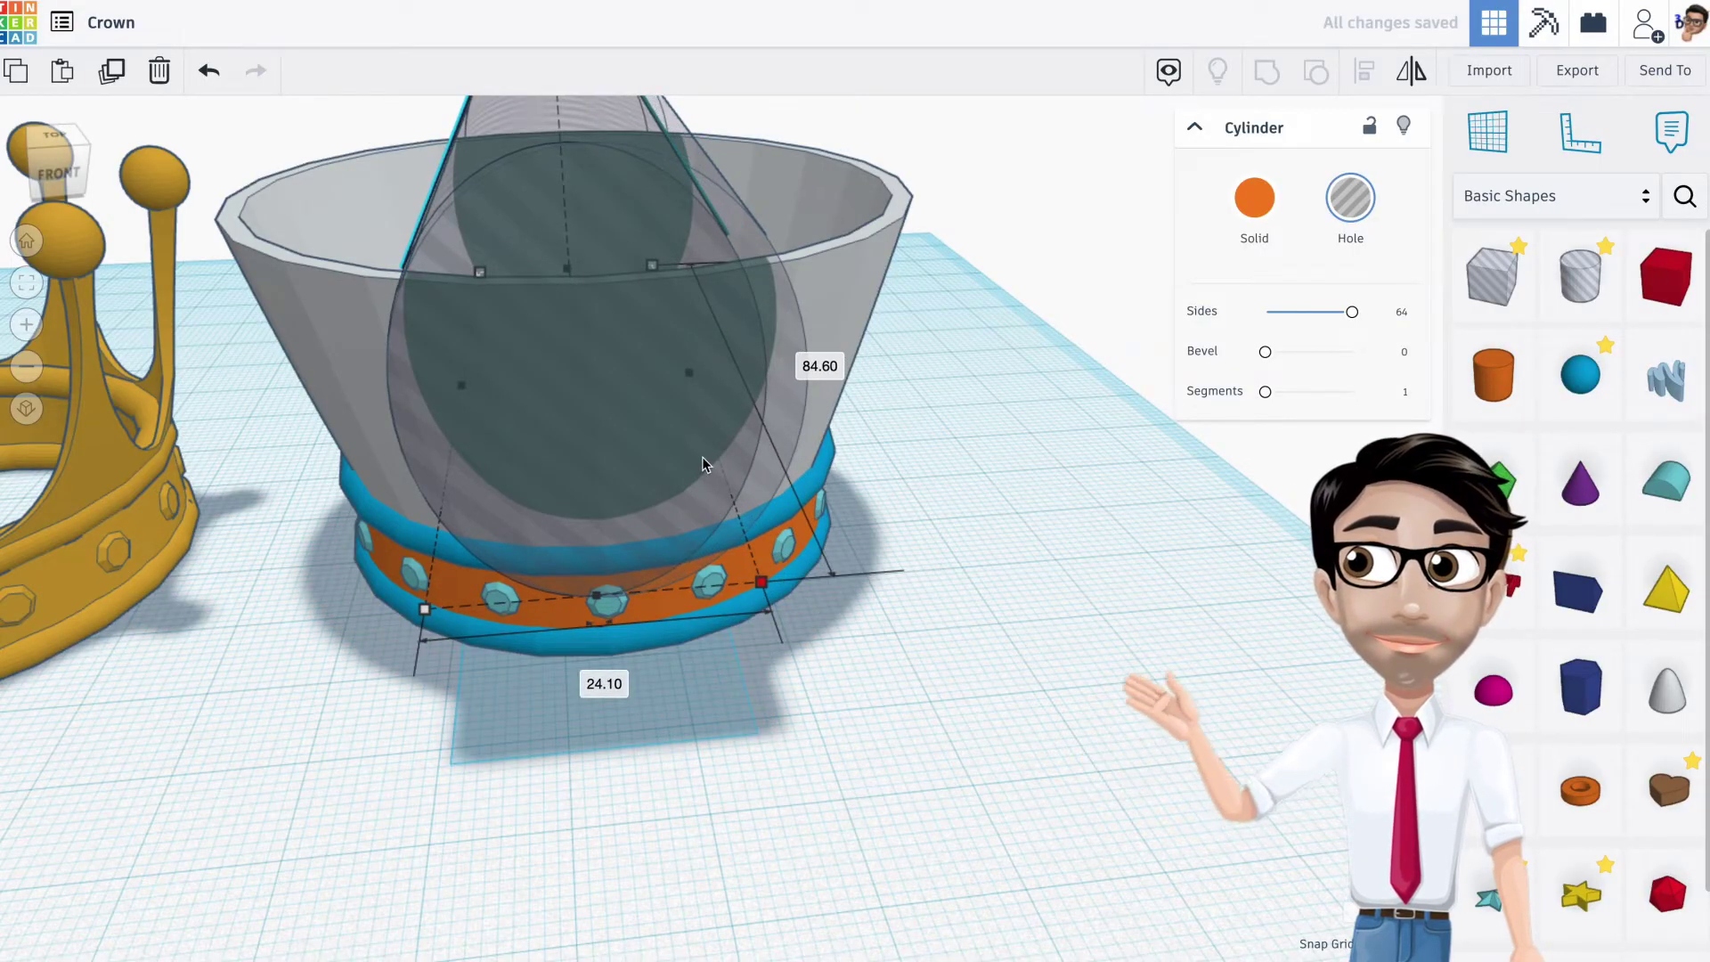
key(ctrl+z)
drag(798, 581, 760, 584)
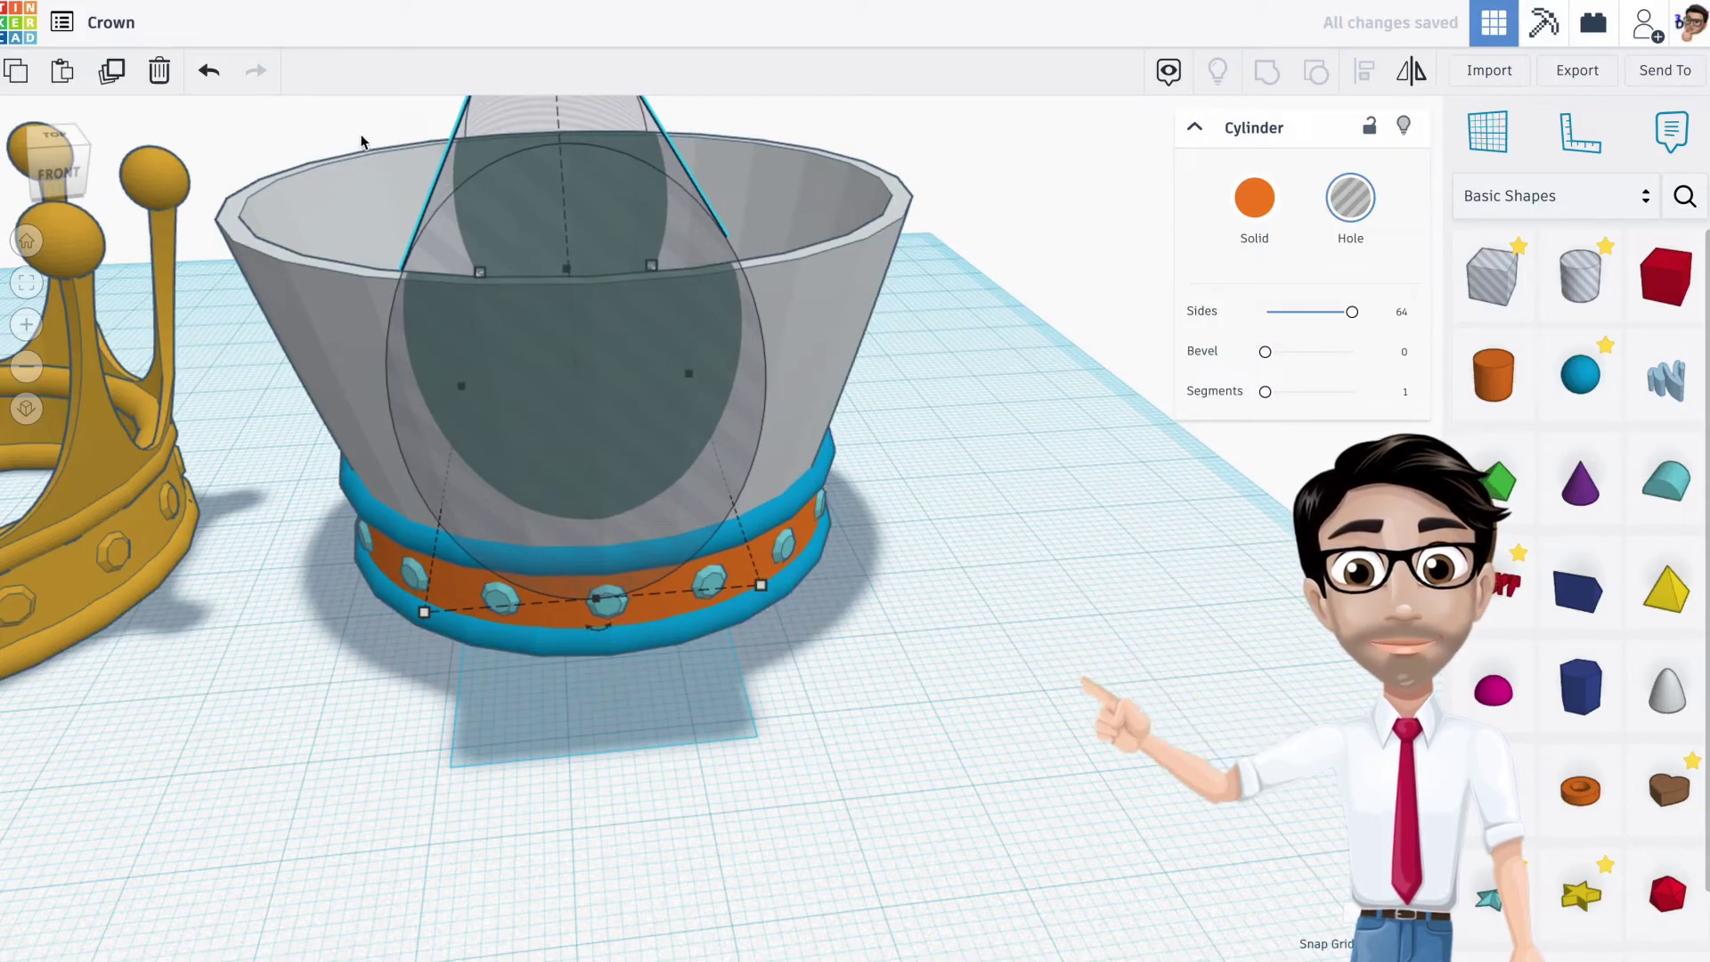
click(392, 123)
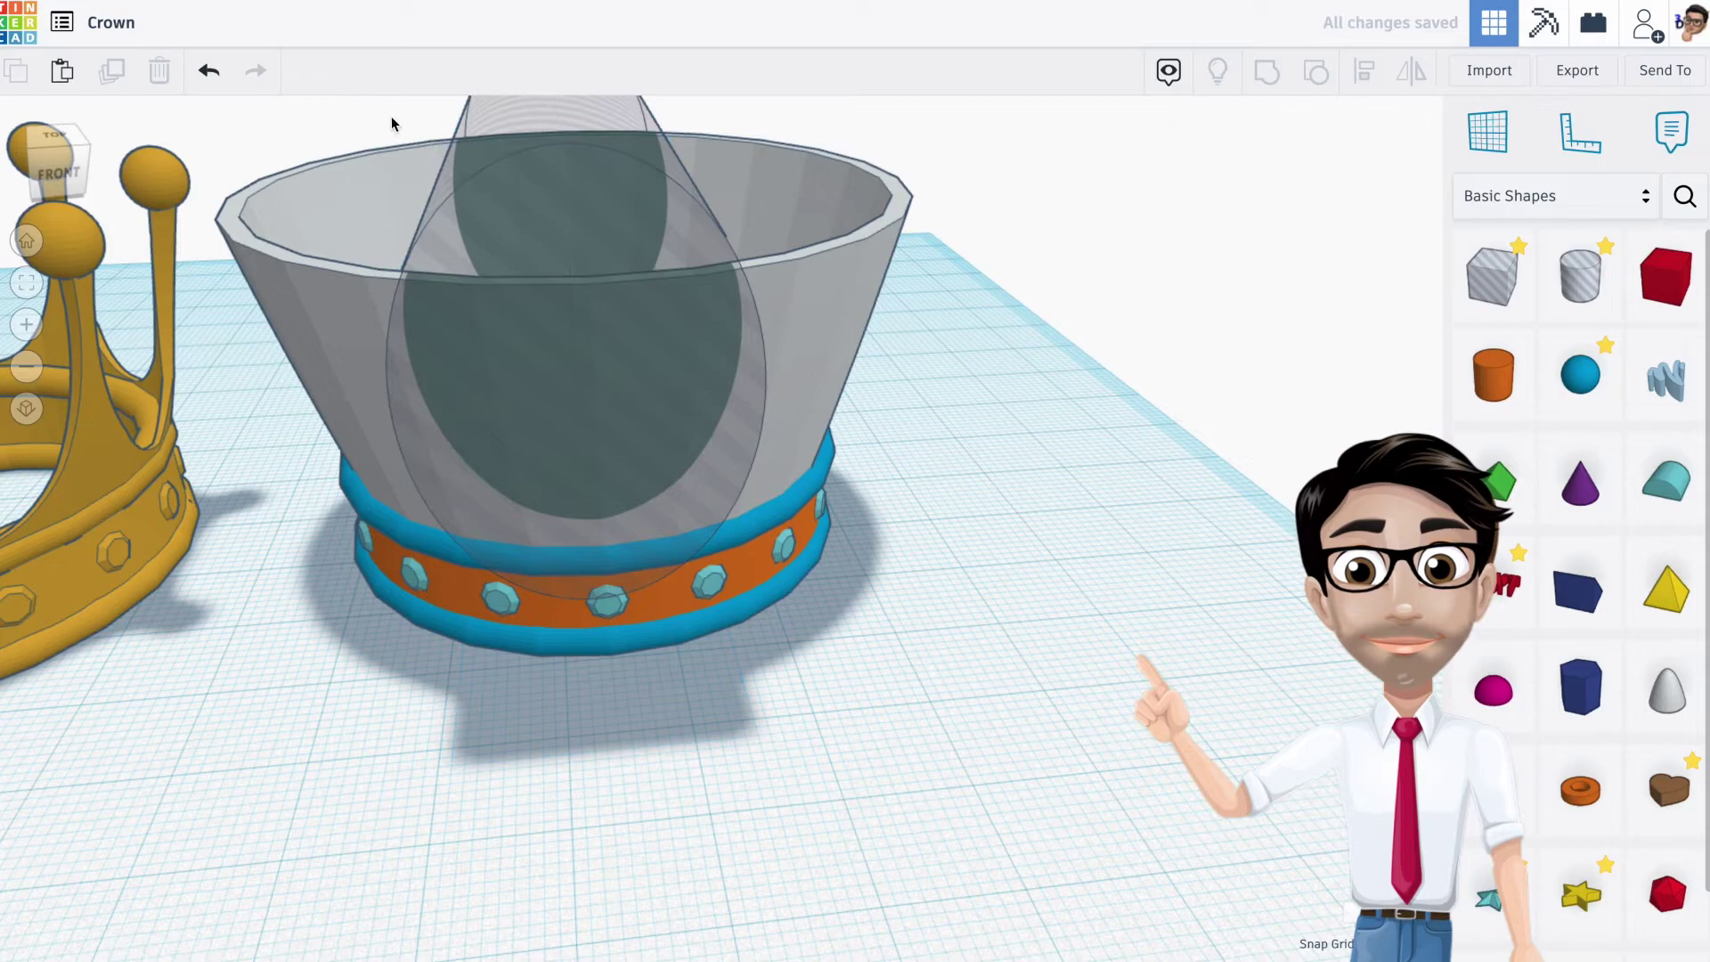
Align the cylinder hole with the flared body so their centers match from side to side
drag(479, 163, 479, 182)
right_drag(435, 167, 549, 217)
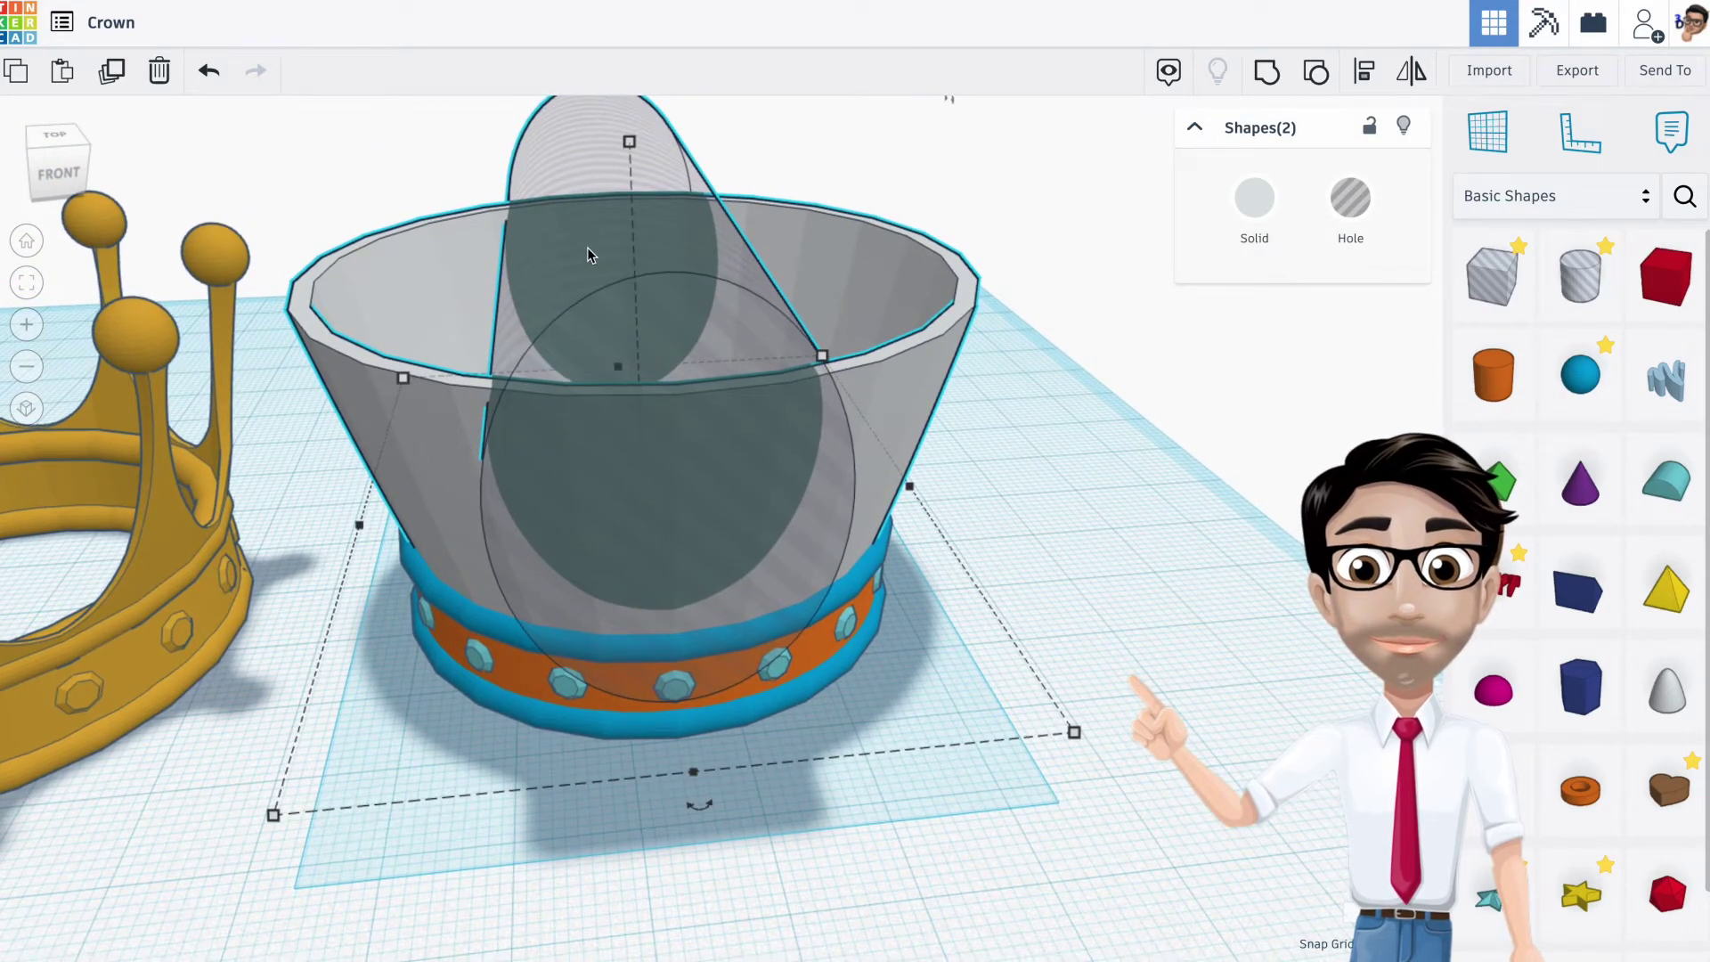
click(1367, 75)
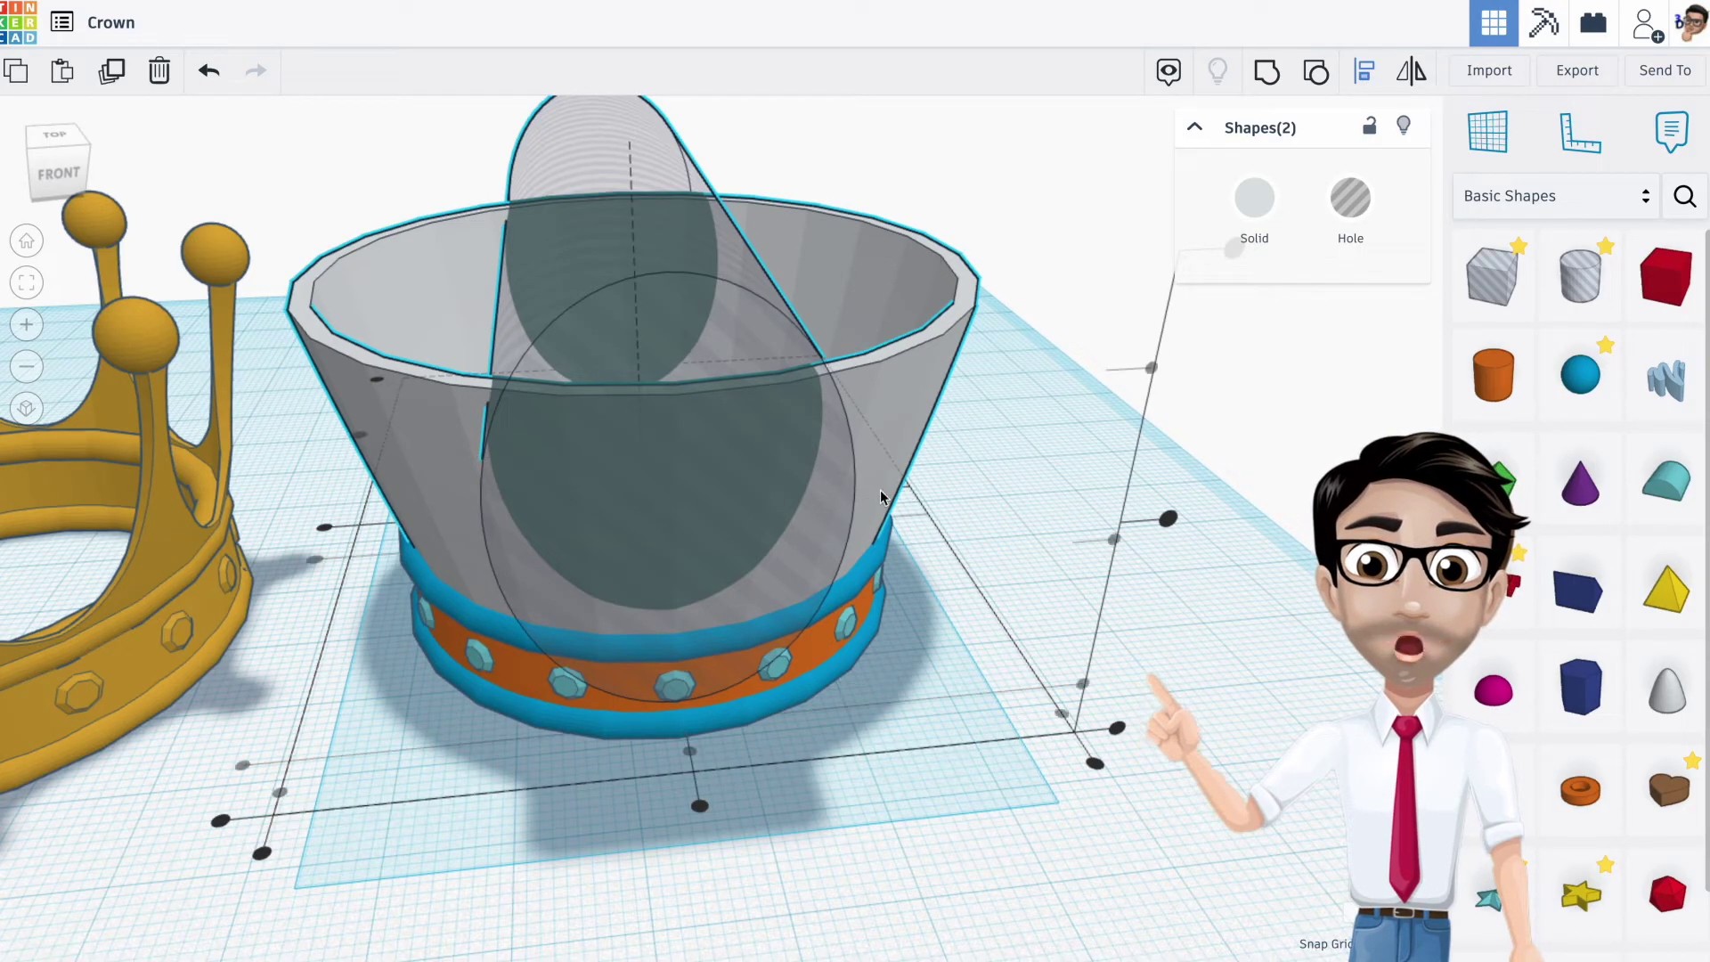
click(893, 390)
middle_drag(884, 600, 851, 389)
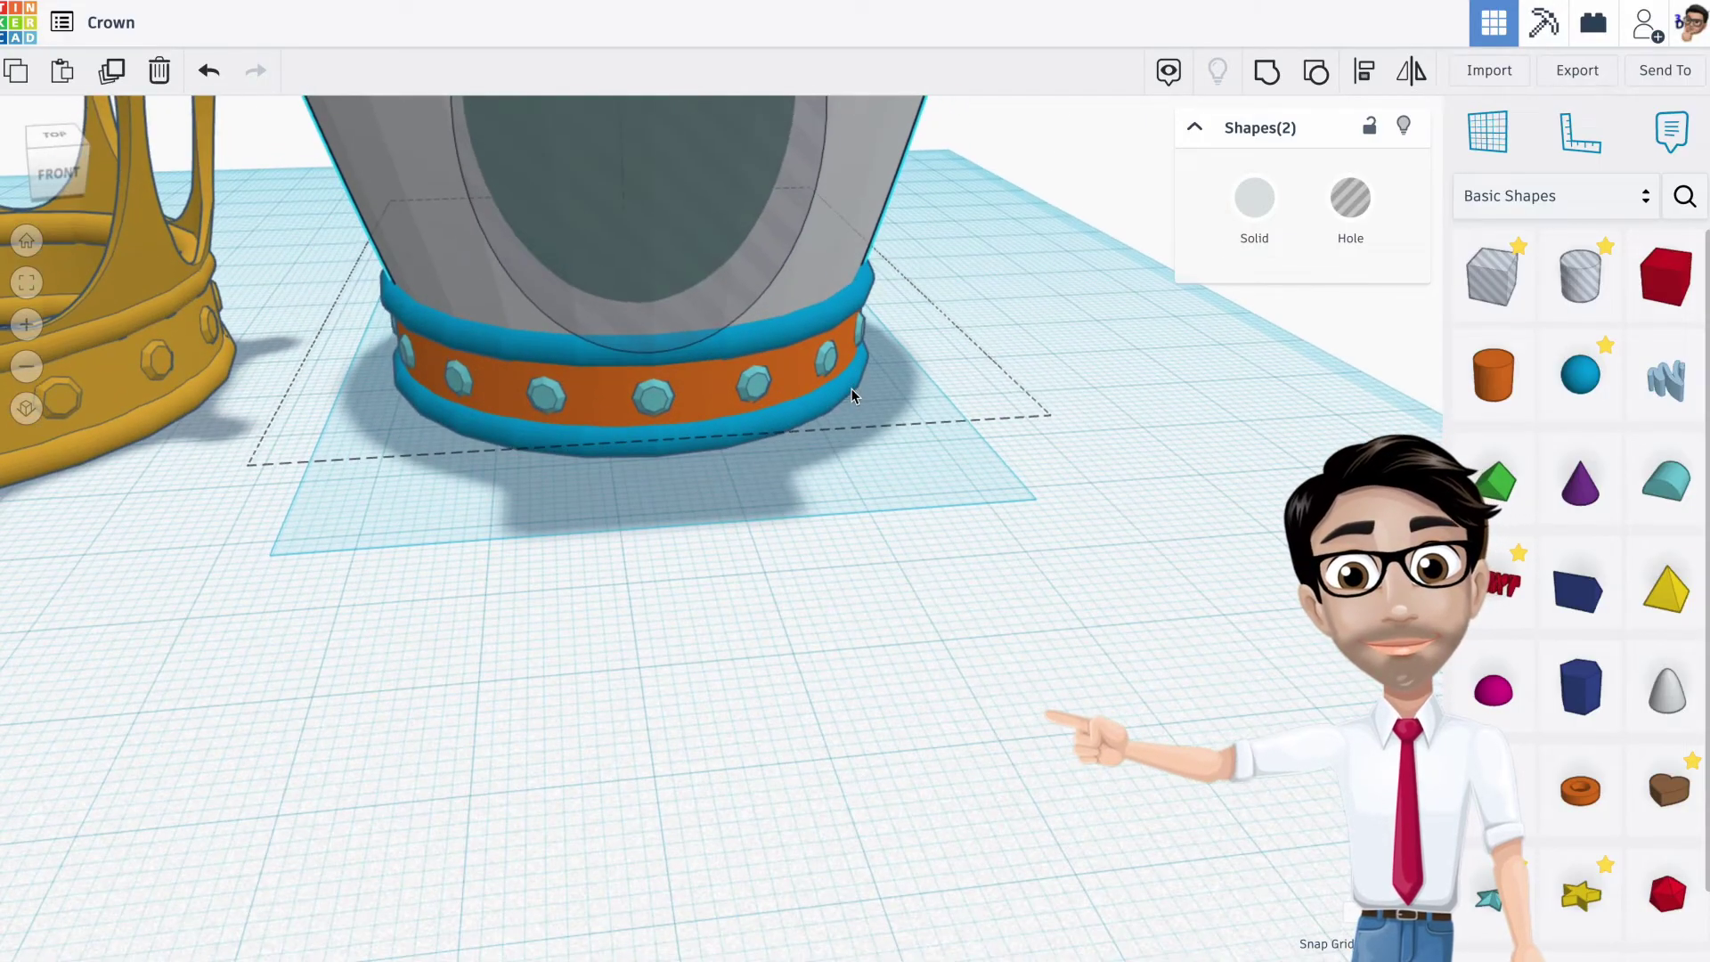
click(668, 432)
key(f)
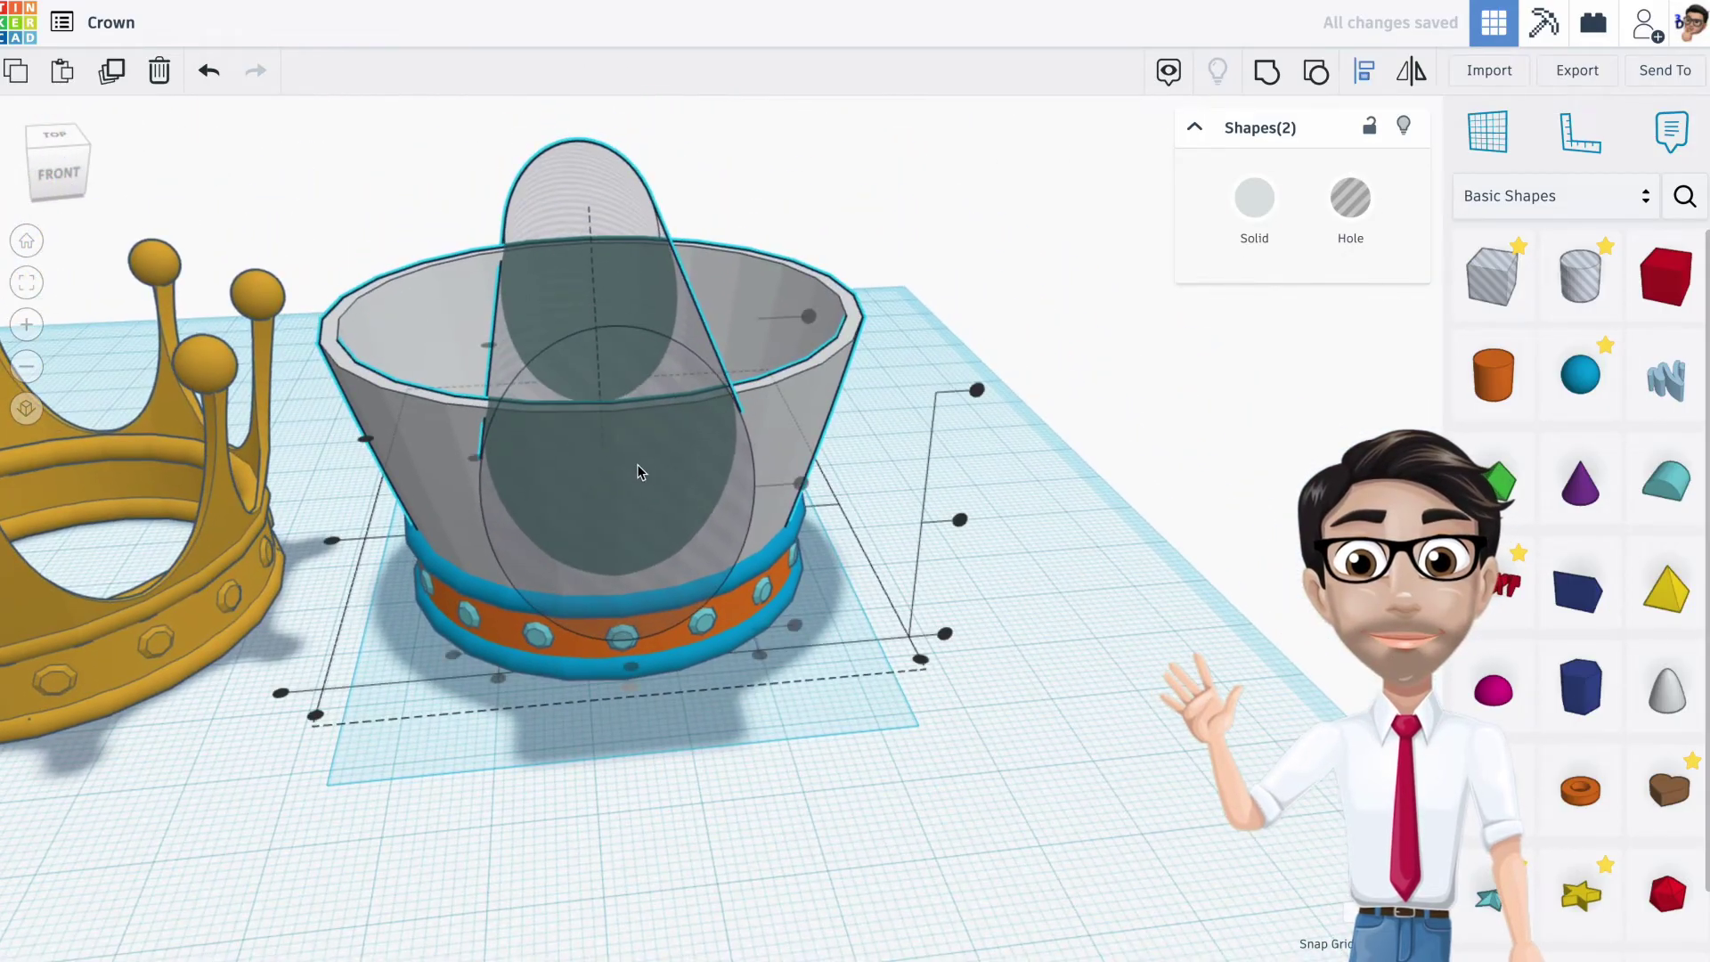
click(956, 474)
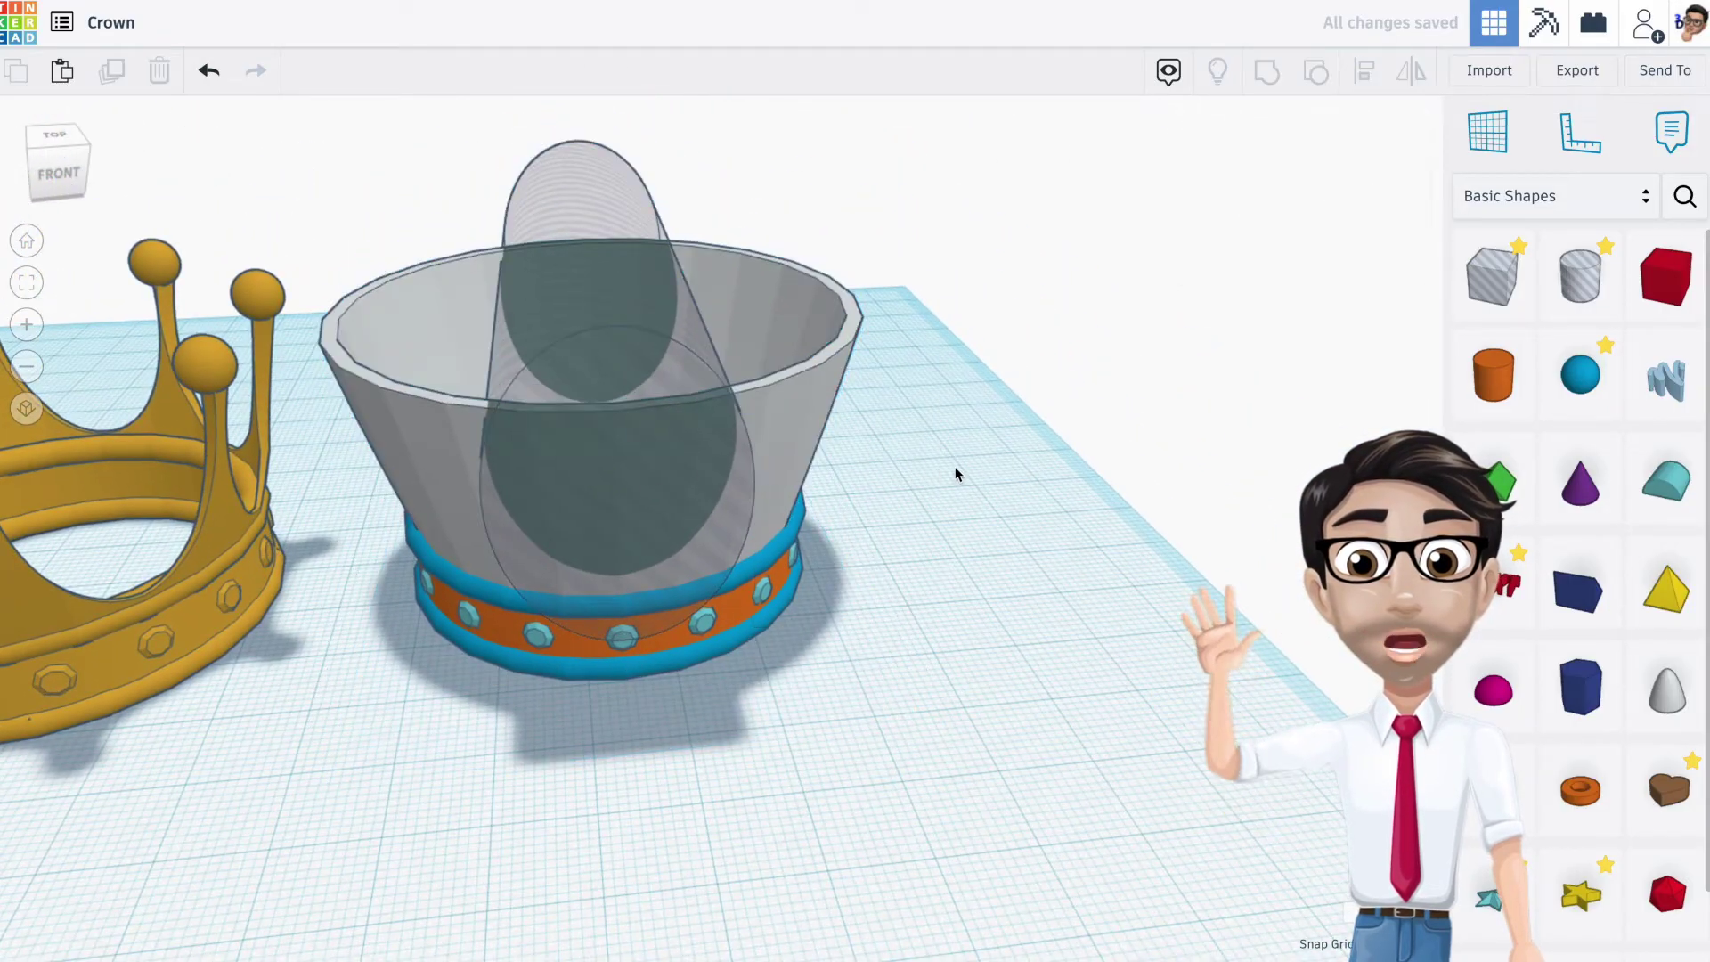
Try duplicating the cylinder hole and rotating the copy by about -46° around the crown's vertical axis
click(628, 475)
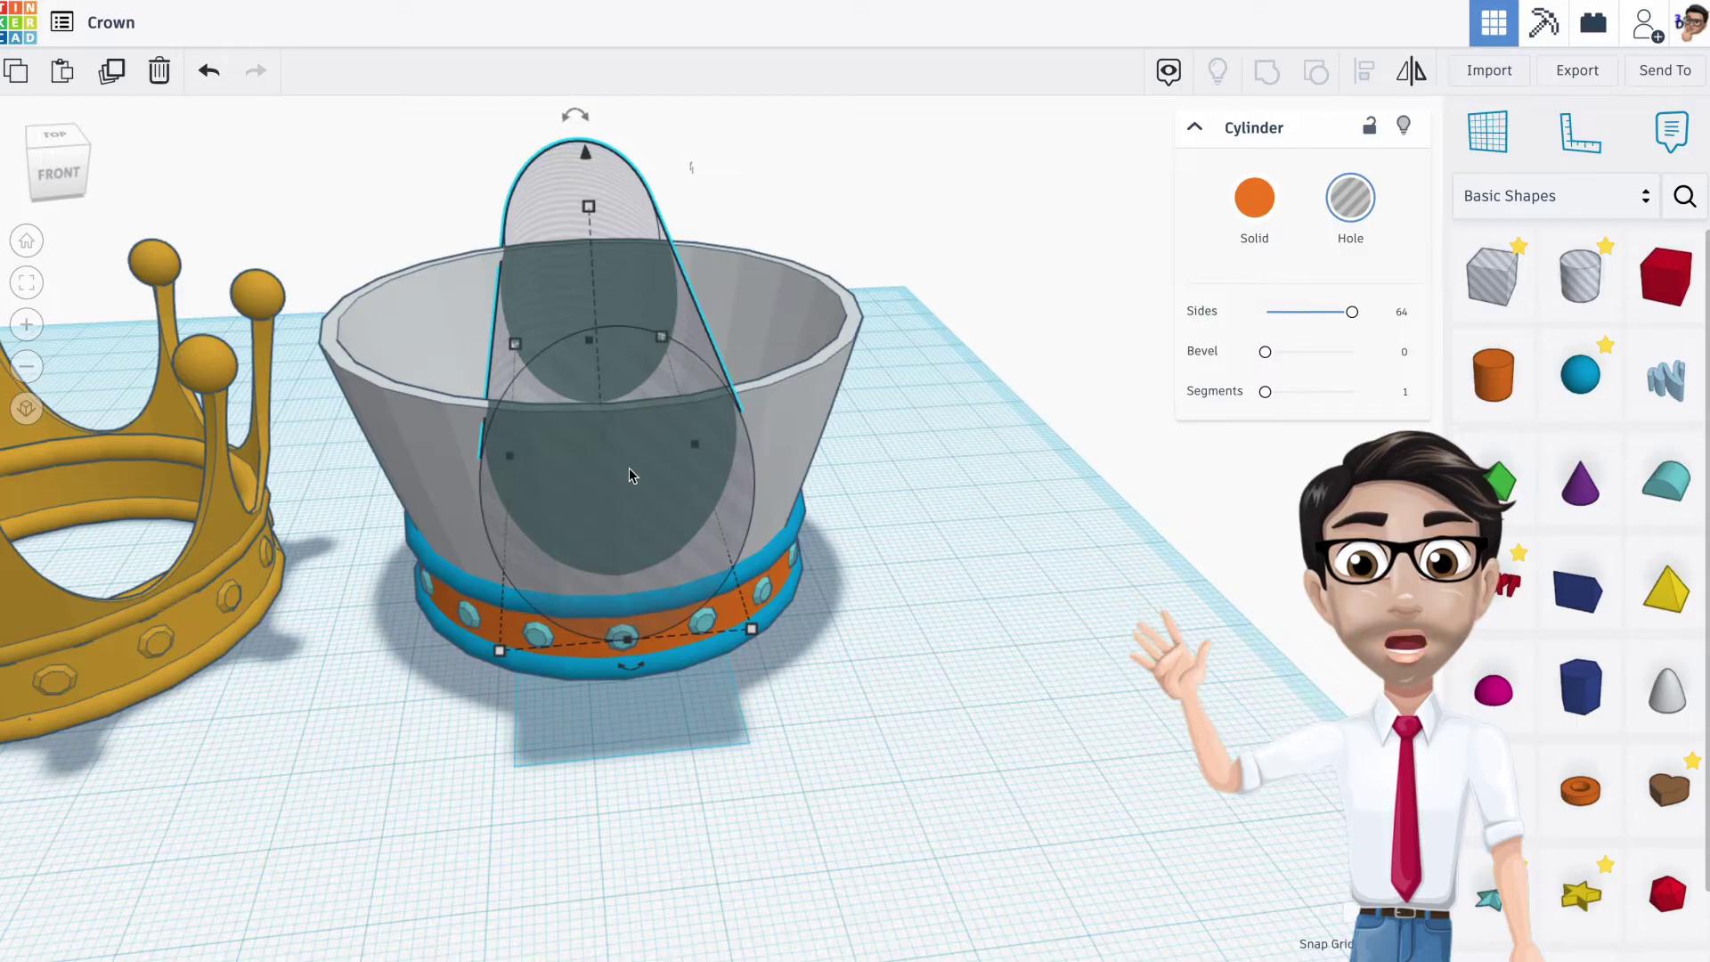
click(629, 475)
click(642, 666)
drag(642, 667, 1025, 589)
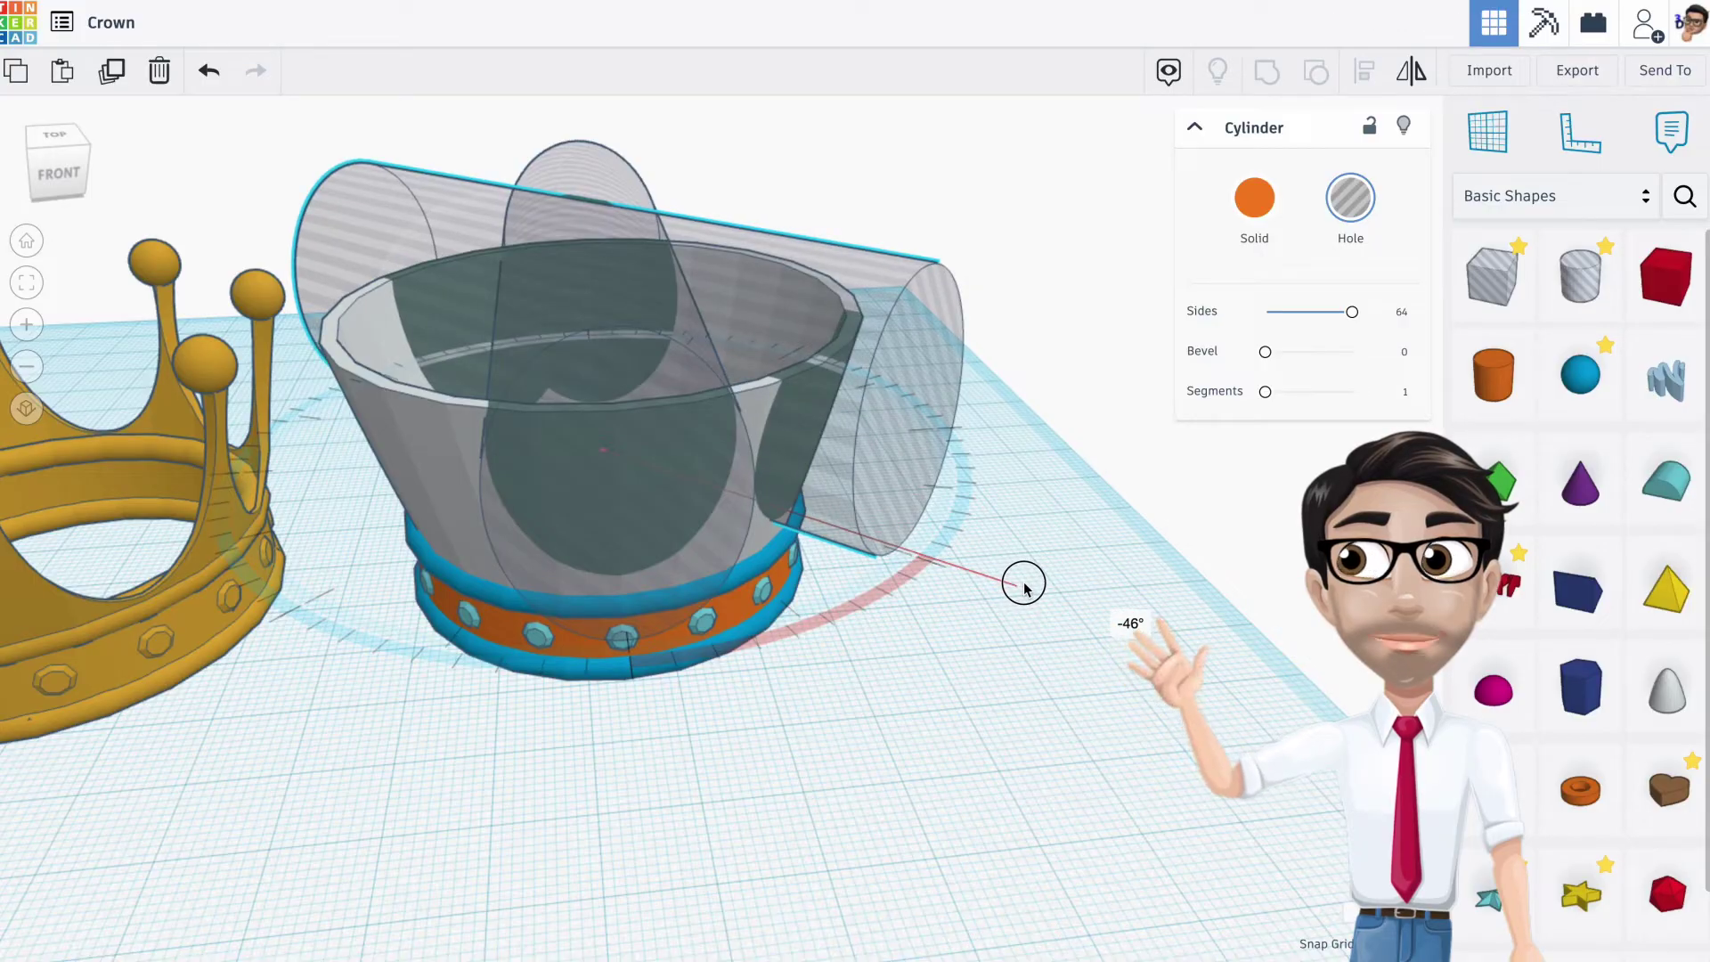
drag(1024, 588, 1025, 588)
right_drag(739, 341, 869, 380)
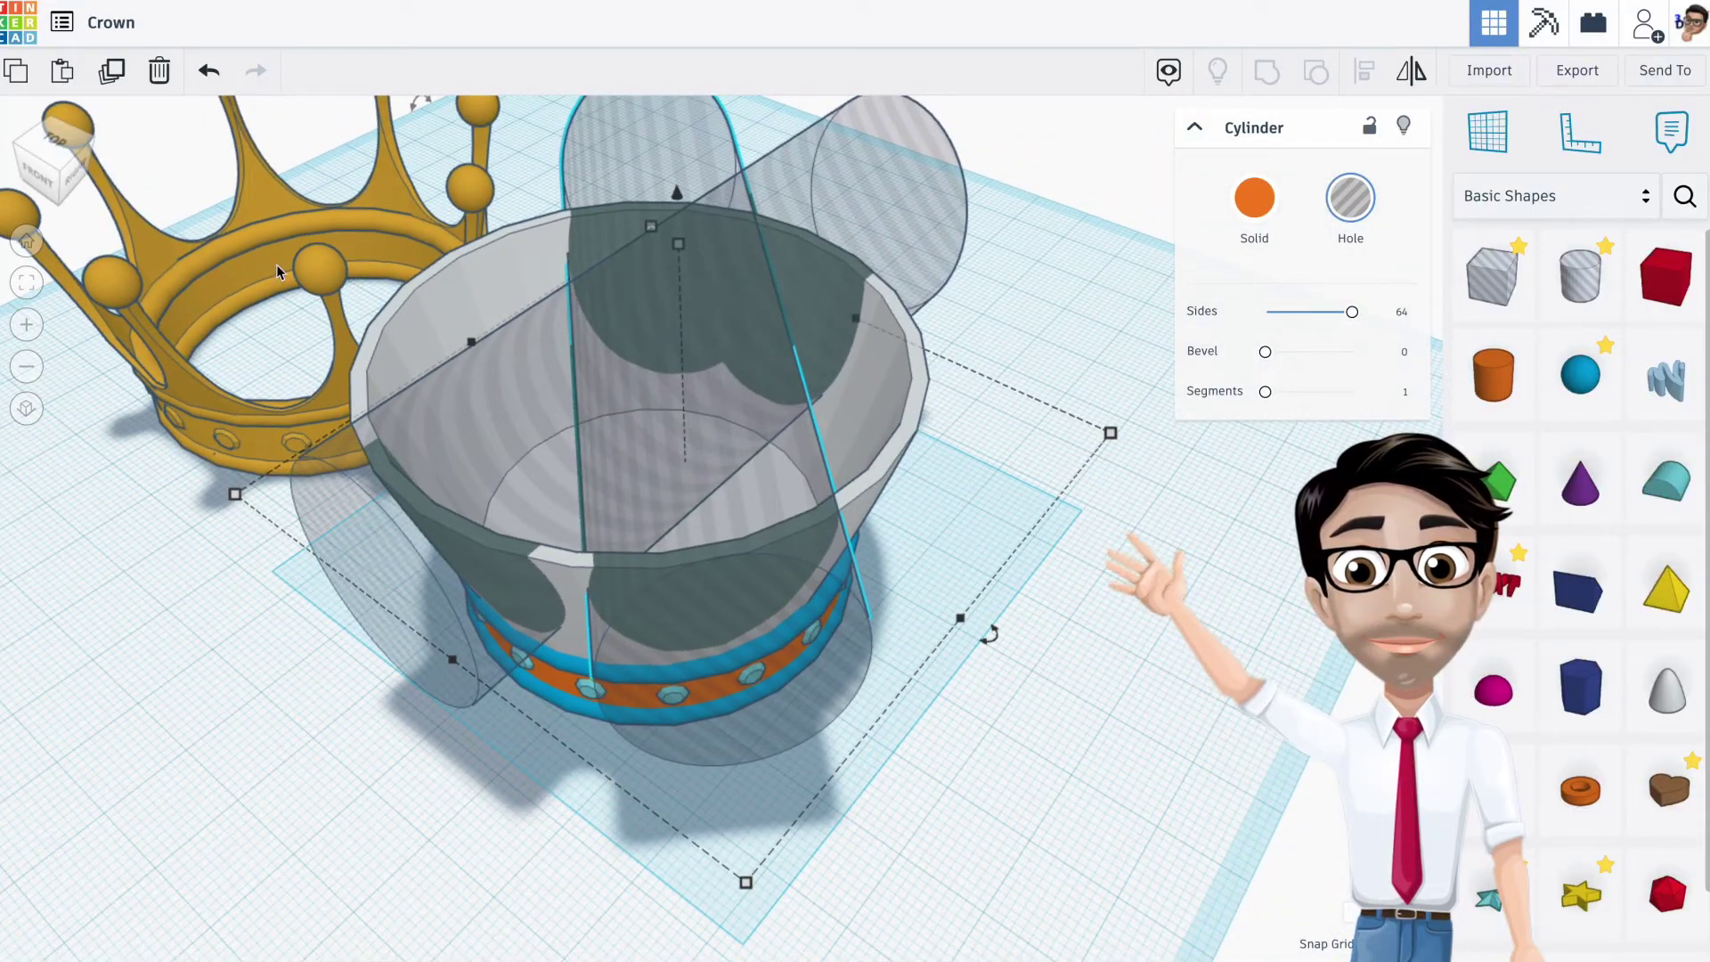
Check the rotated cylinder copy from above and delete it
click(56, 138)
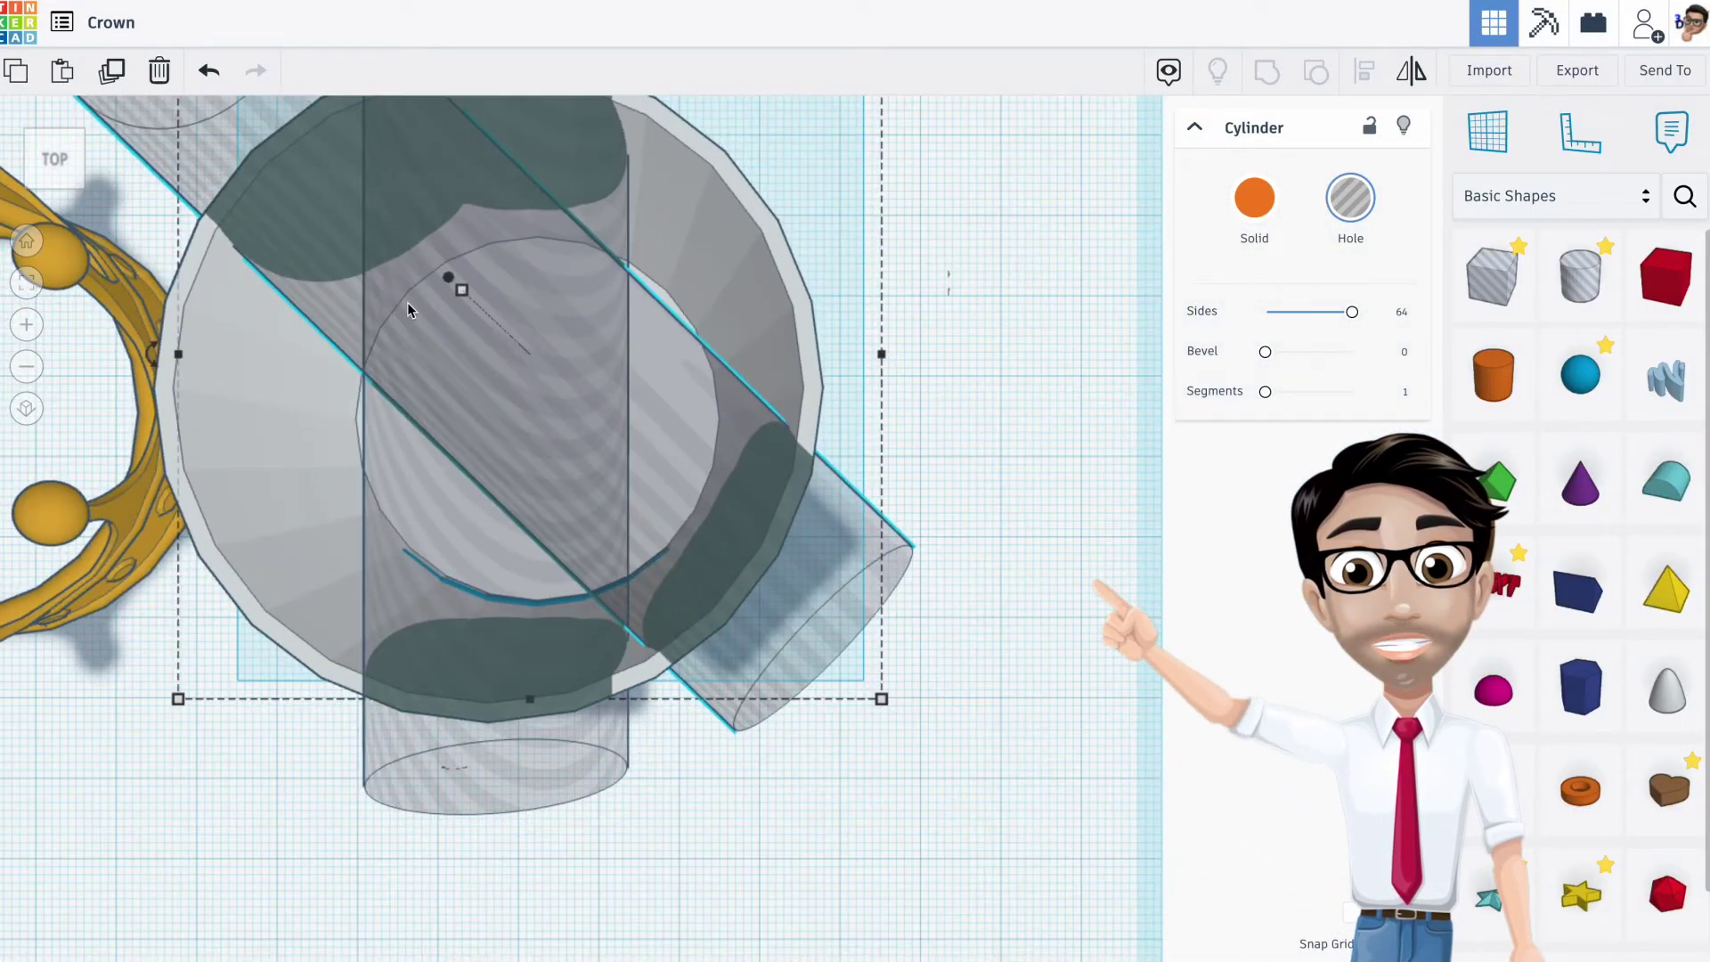
scroll(408, 309, down, 3)
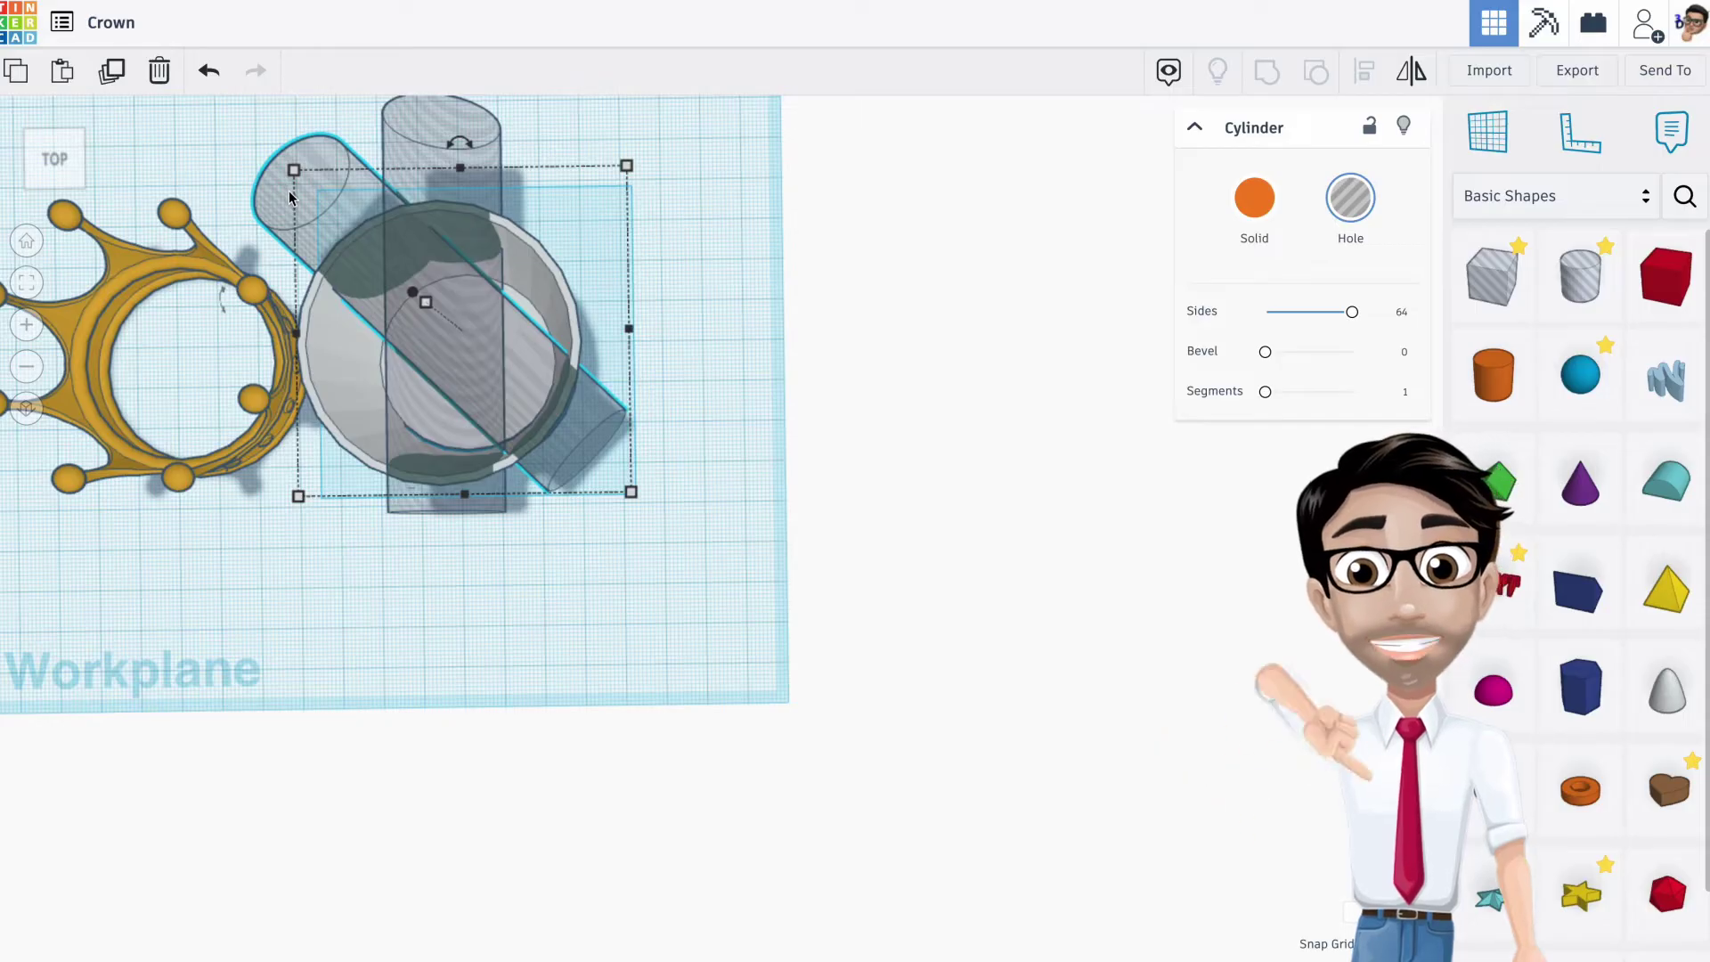
key(Delete)
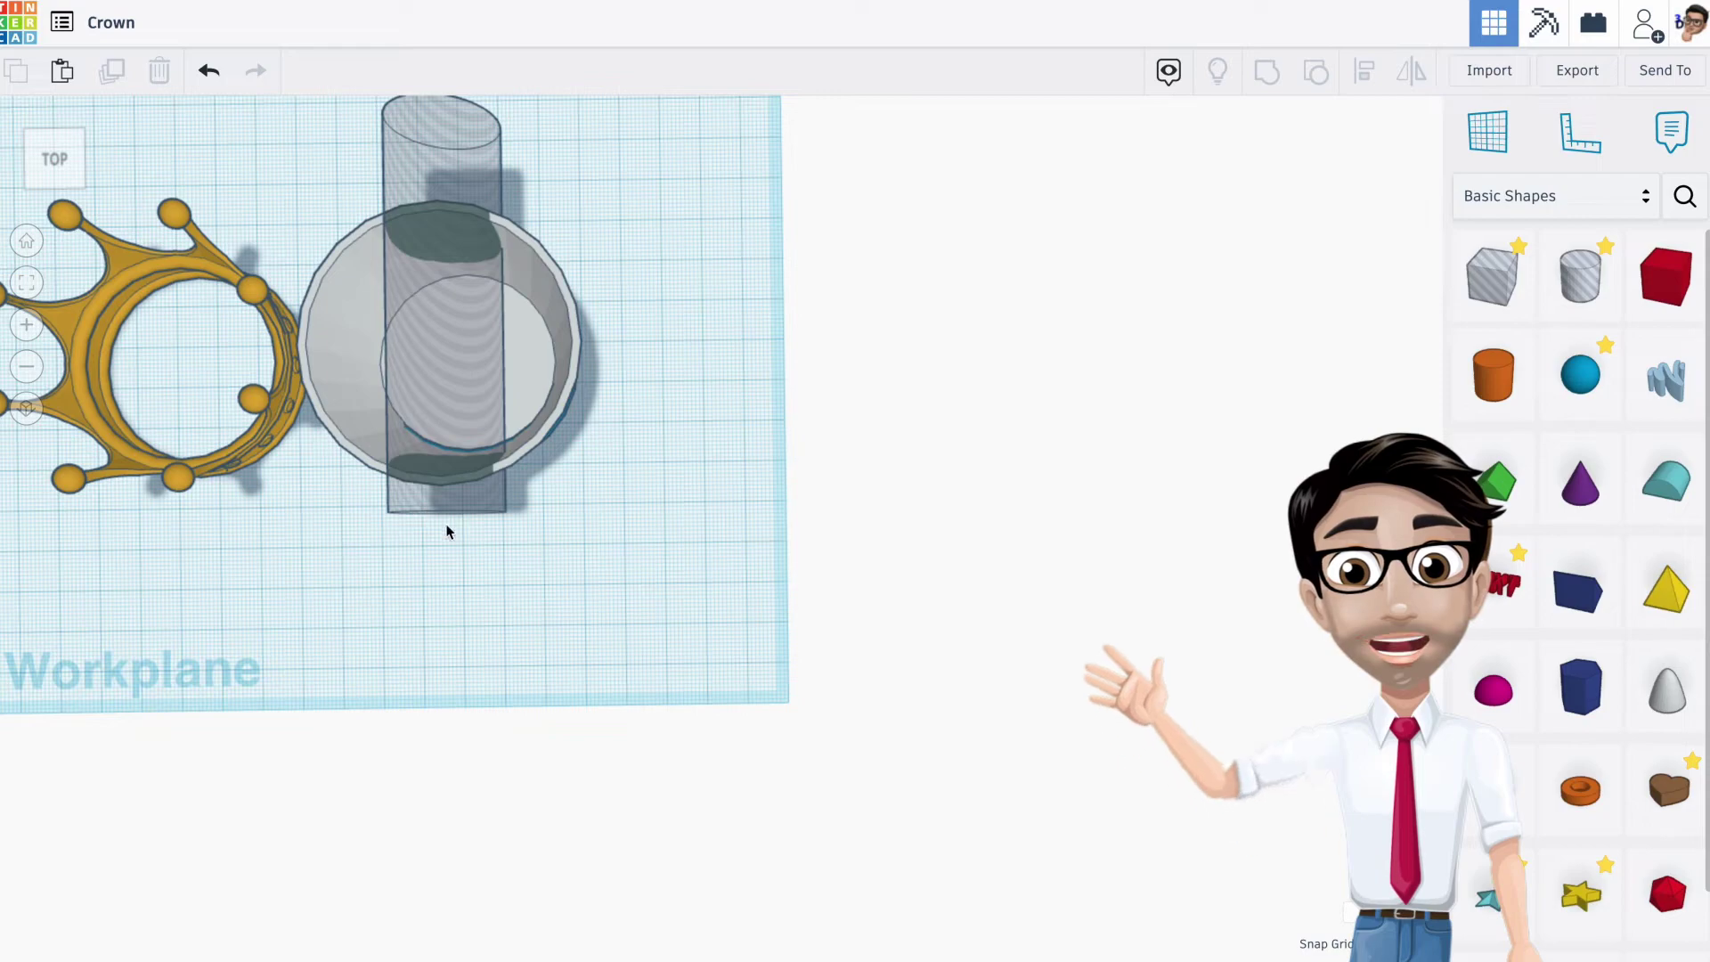
Align the remaining cylinder hole with the flared body so their centers match from front to back
right_drag(508, 366, 748, 383)
click(749, 385)
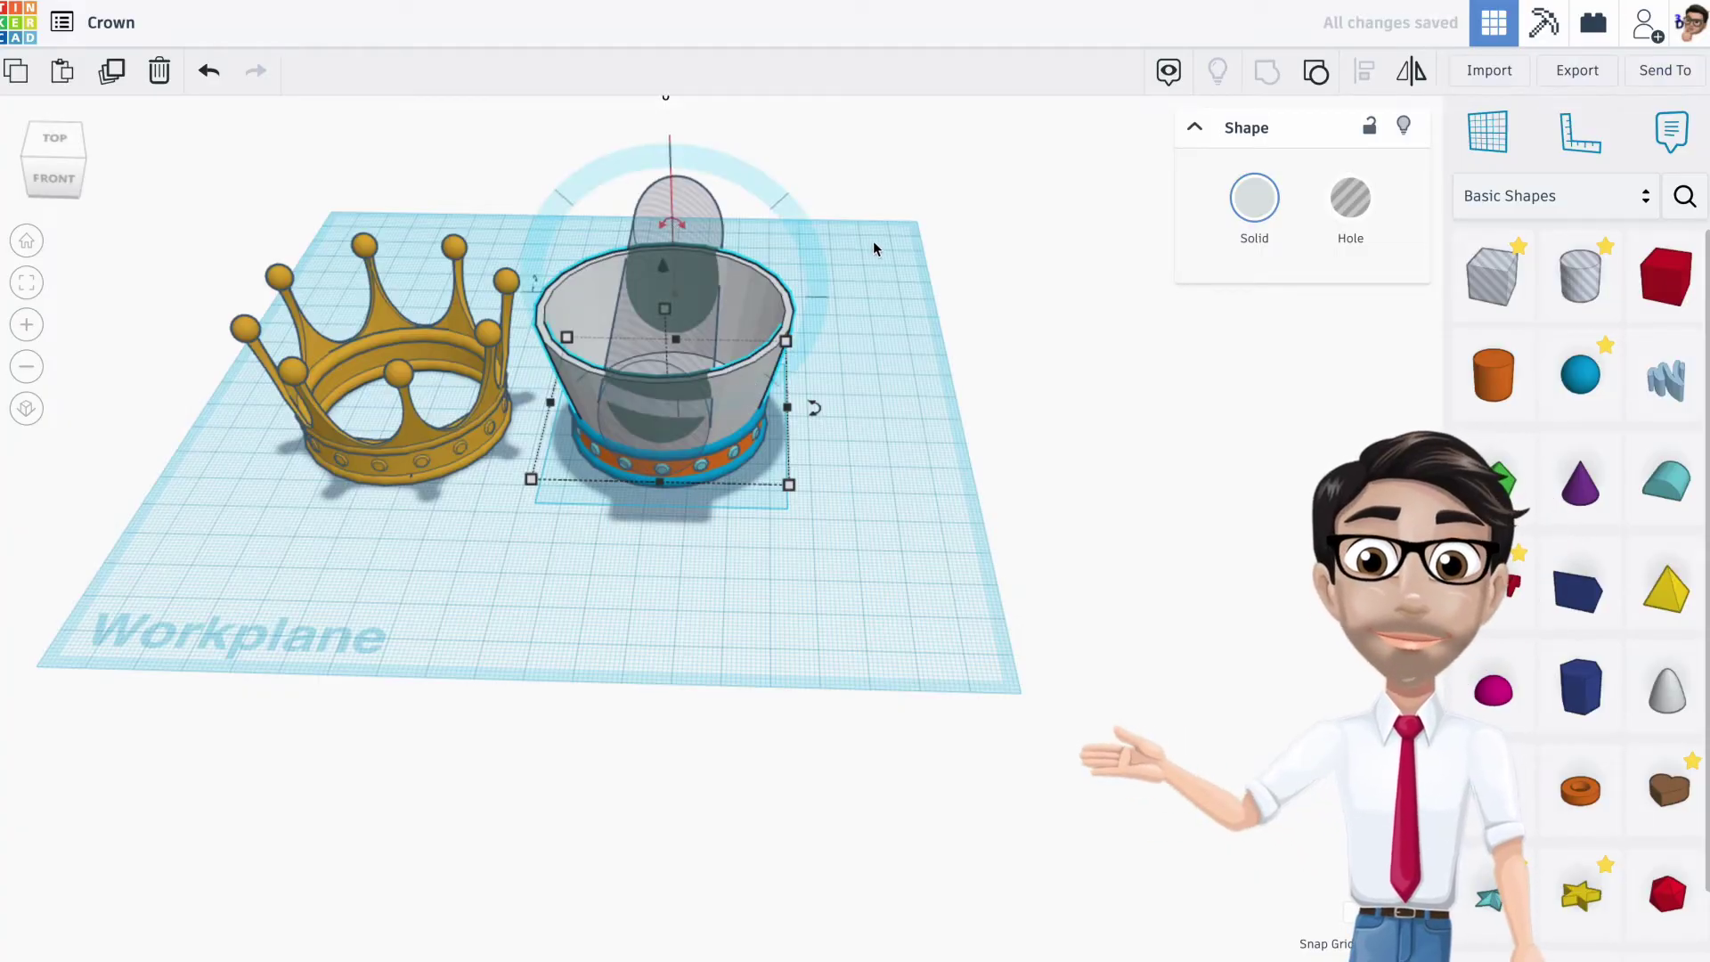
click(758, 366)
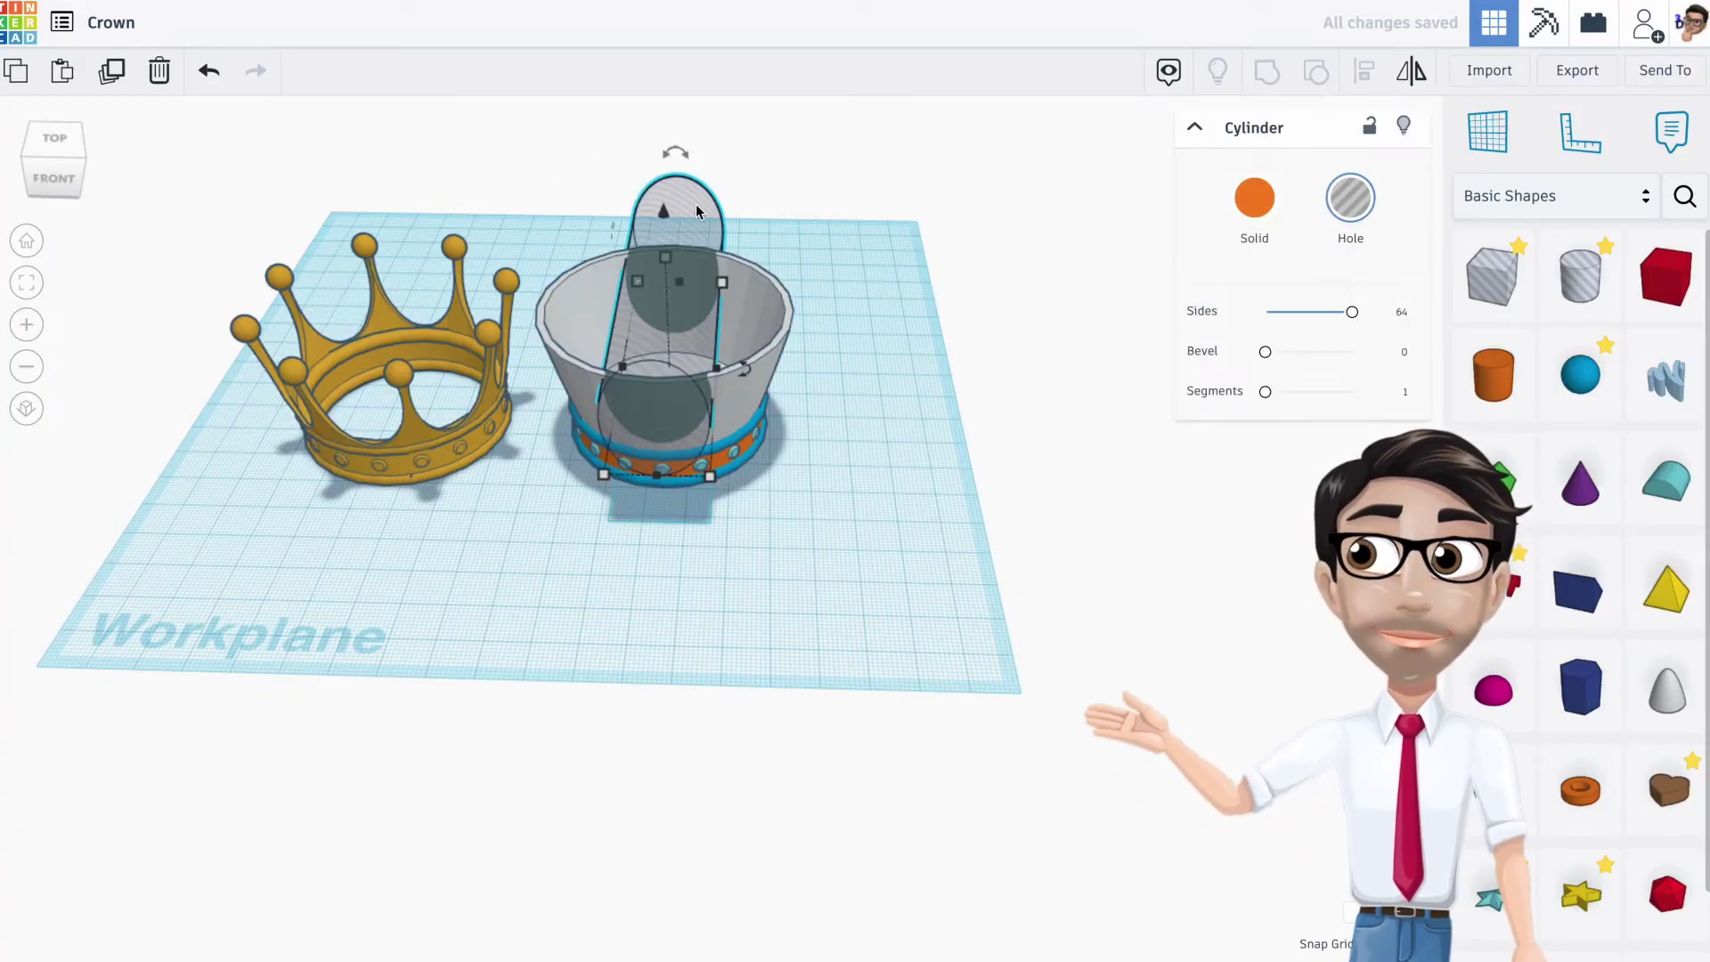
shift+click(760, 367)
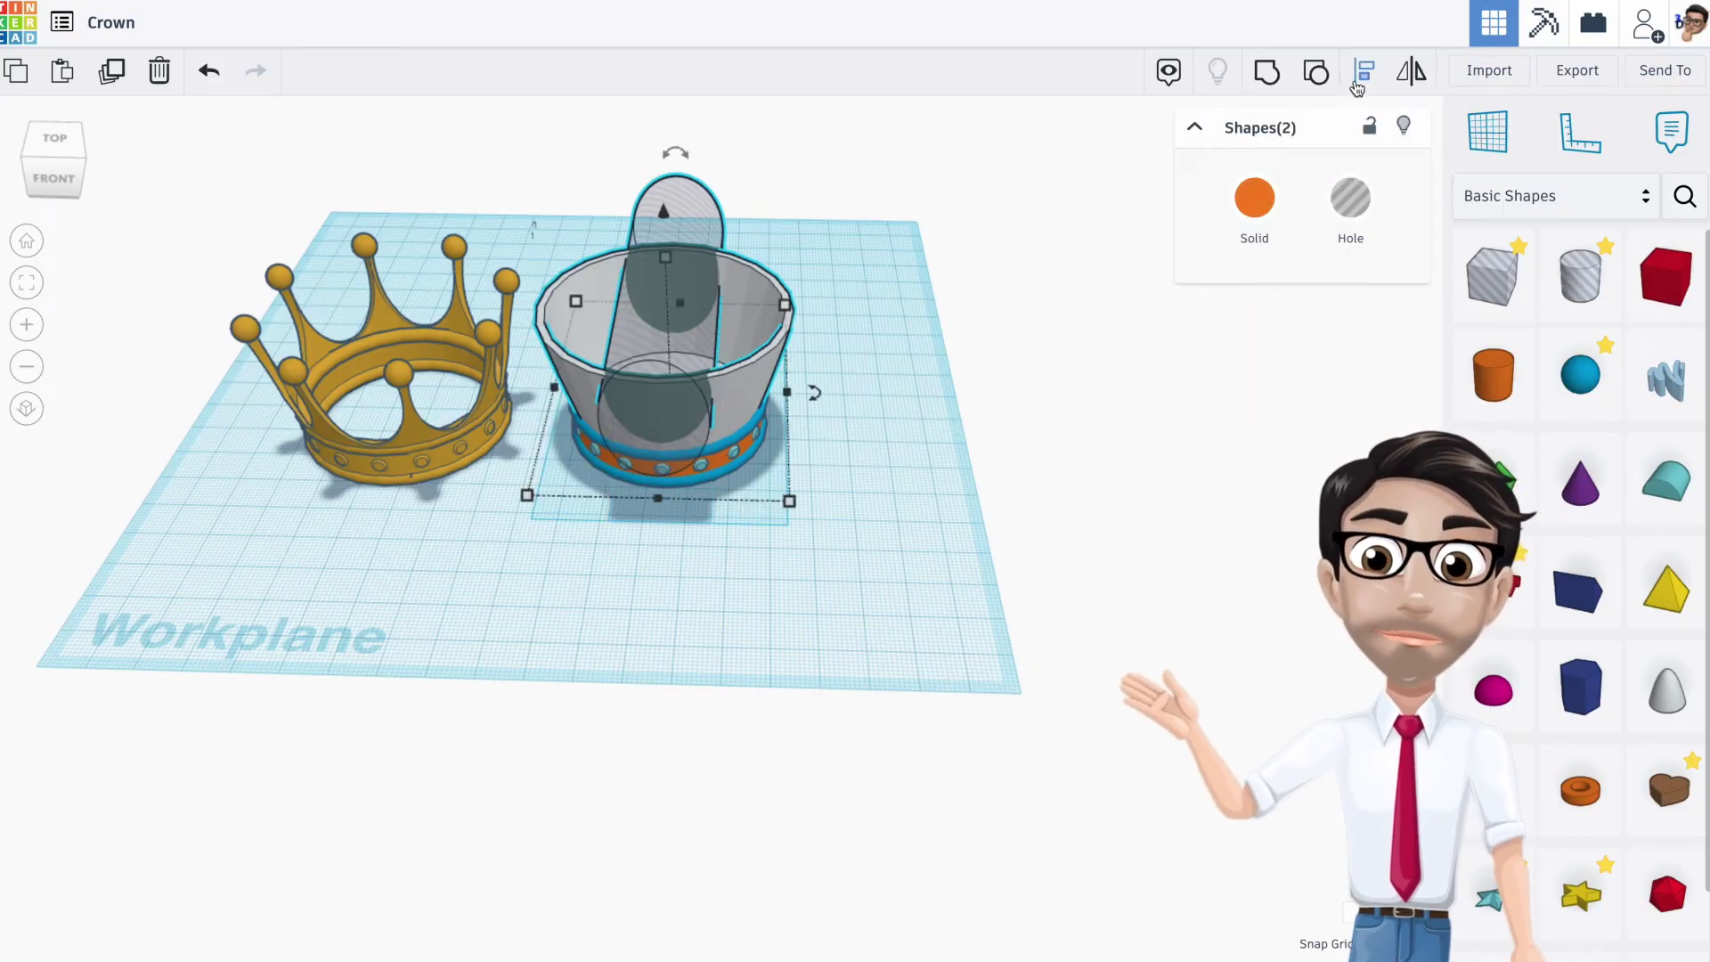
click(1363, 72)
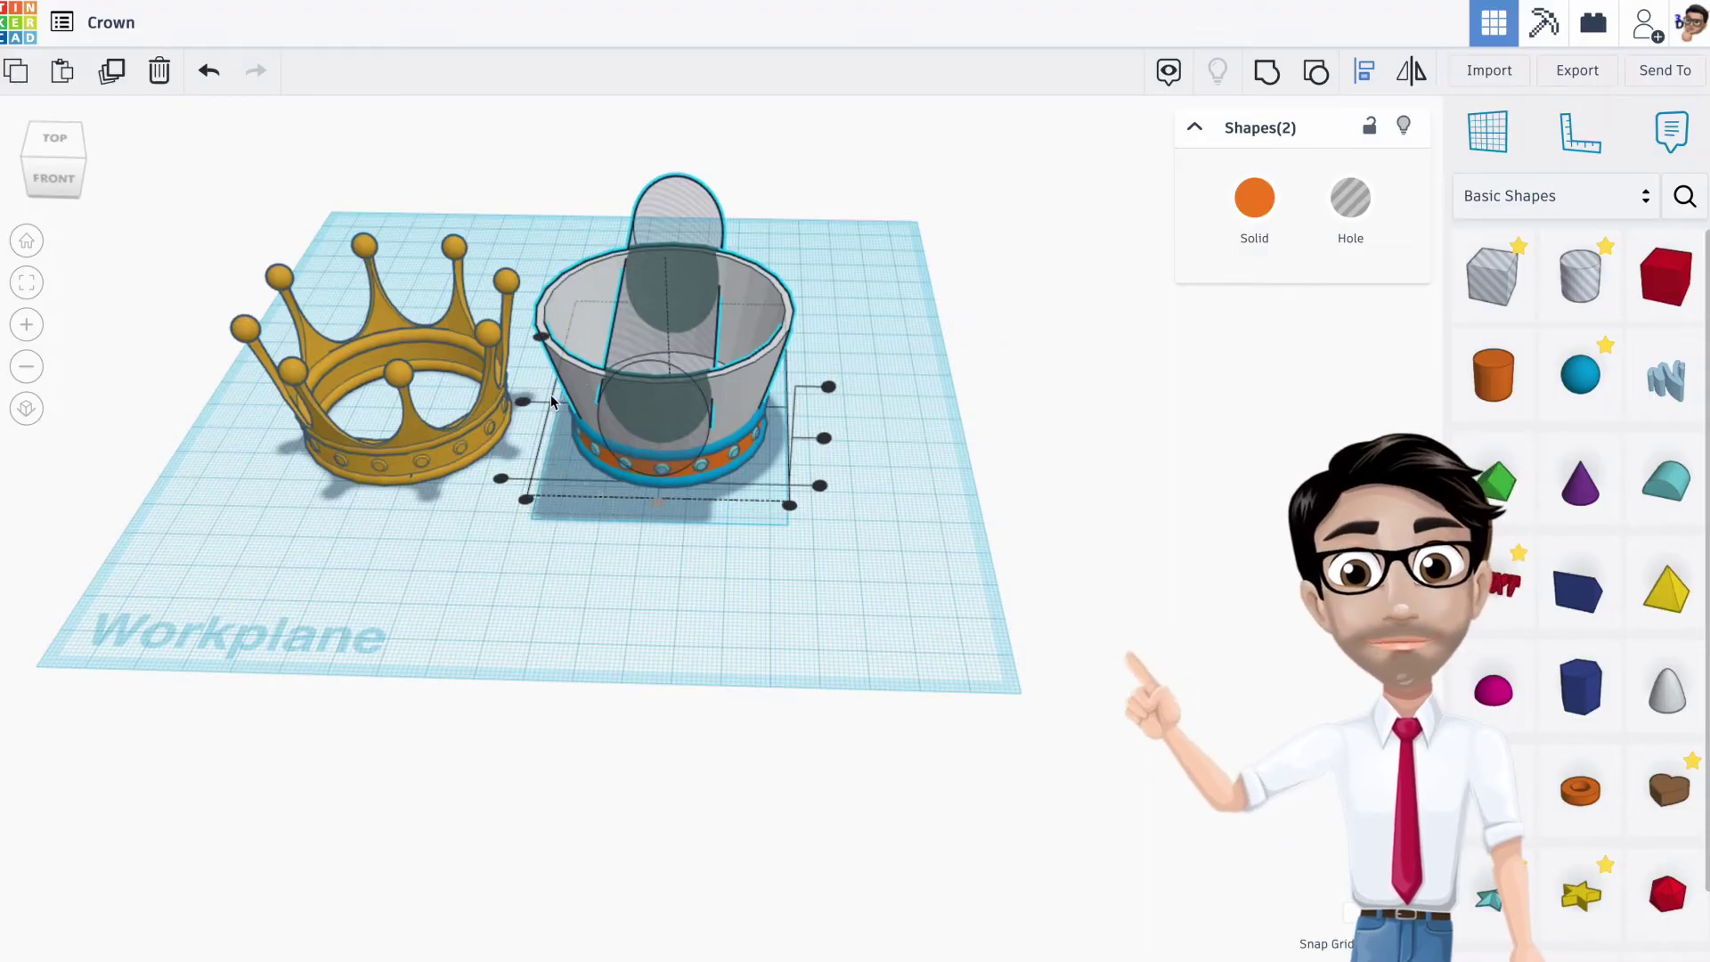
click(524, 401)
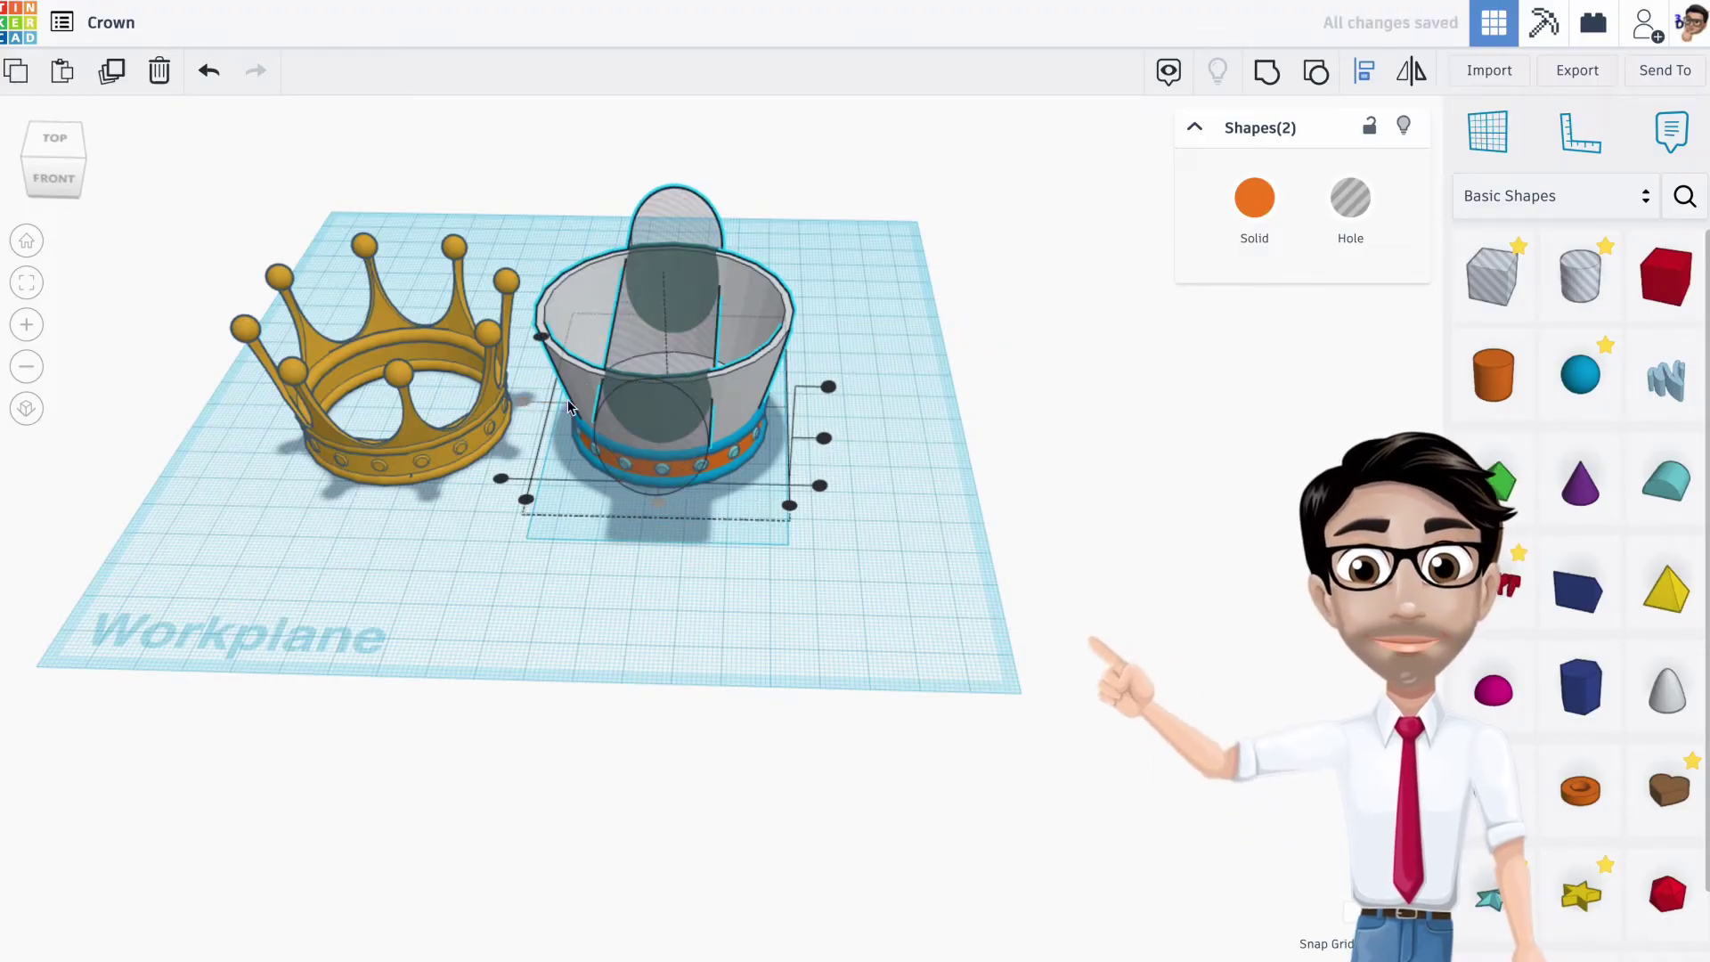
click(958, 419)
Duplicate the centered cylinder hole twice, rotating the copies around the vertical axis so three holes cross evenly through the flared body
right_drag(899, 400, 499, 369)
right_drag(1048, 441, 680, 499)
click(681, 499)
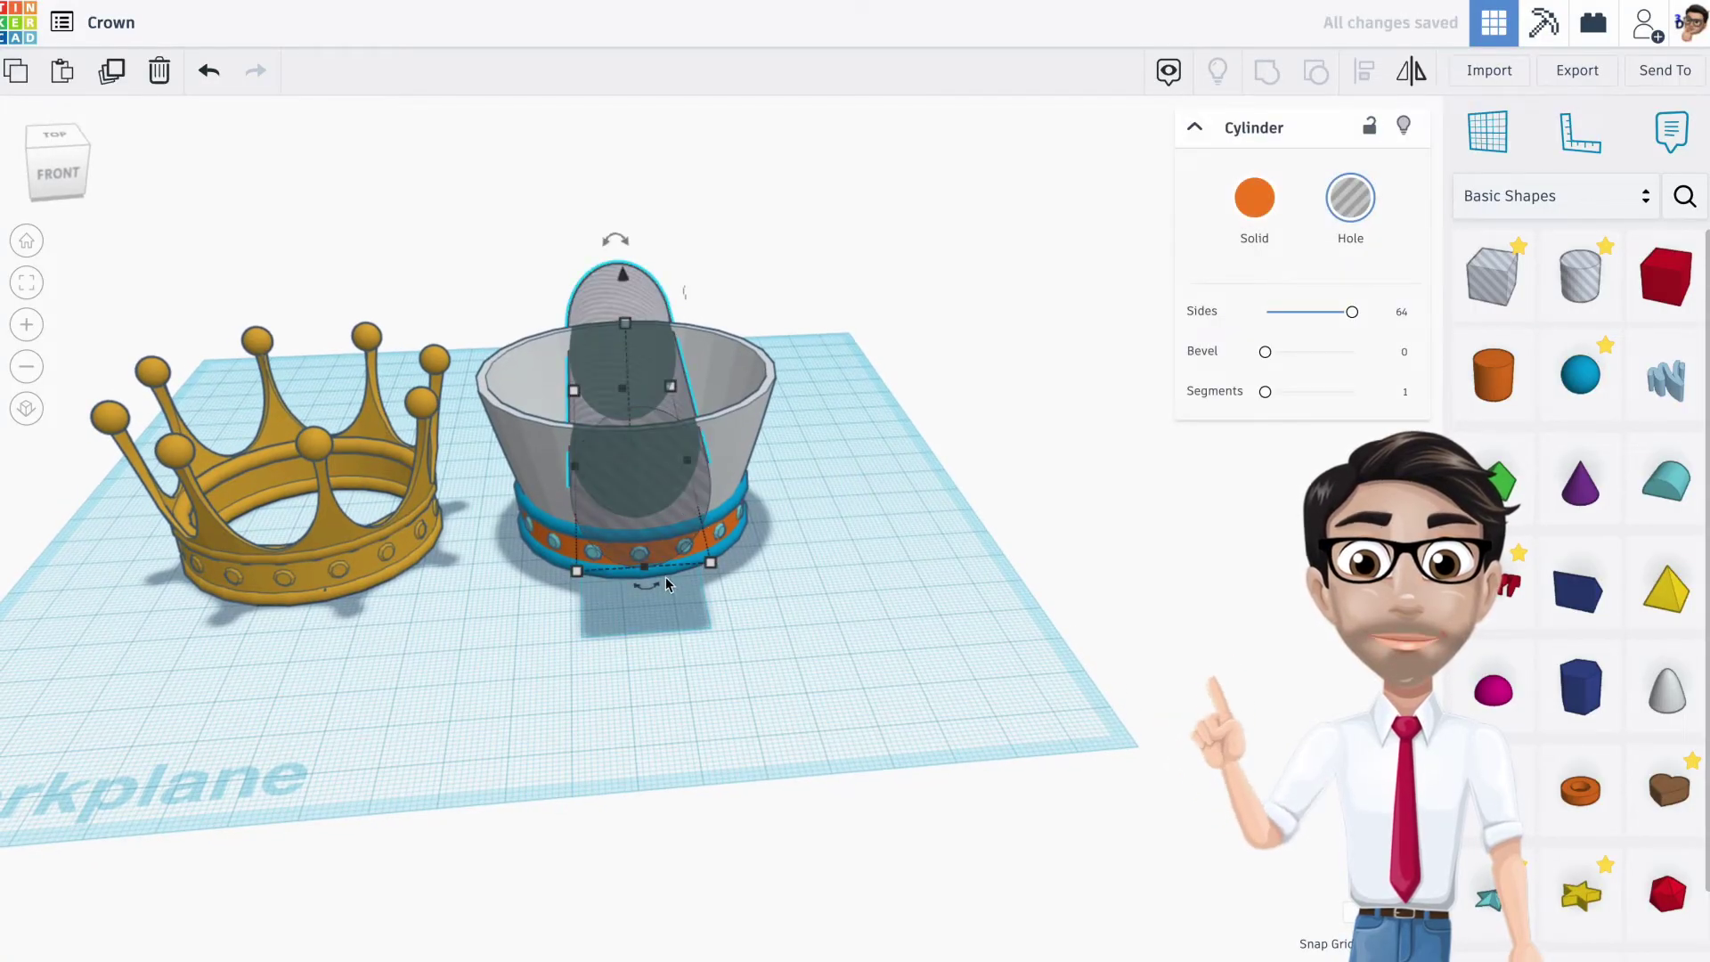
drag(648, 585, 897, 519)
right_drag(897, 520, 419, 579)
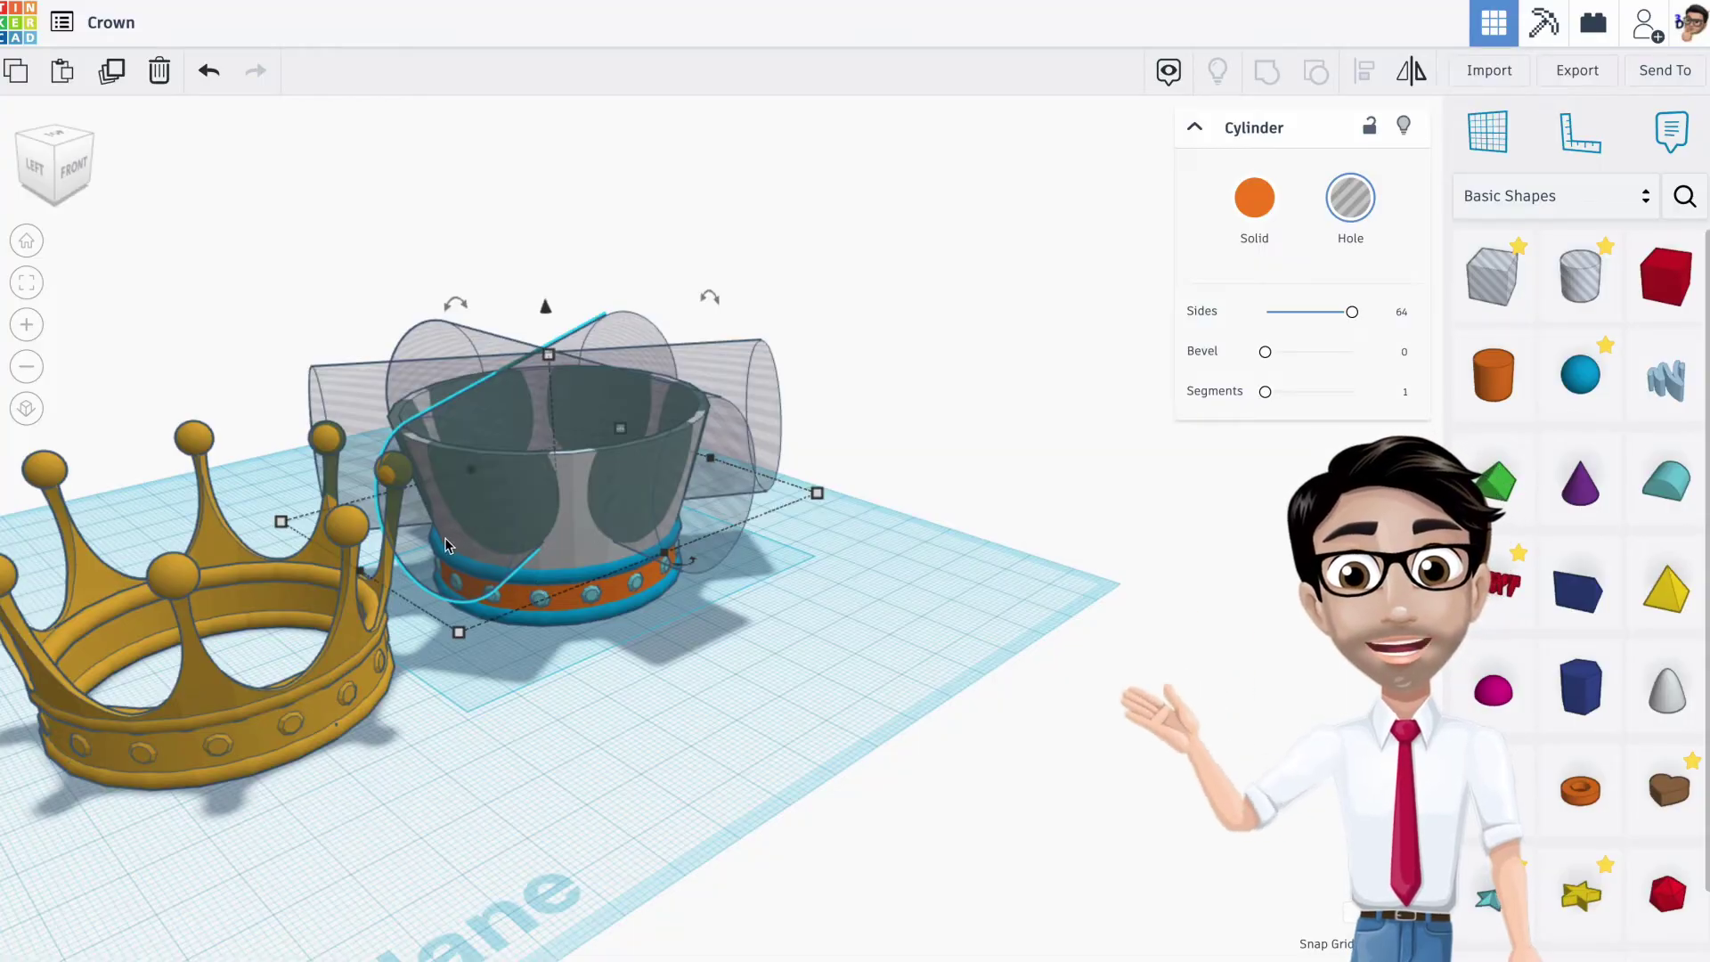
right_drag(332, 523, 377, 417)
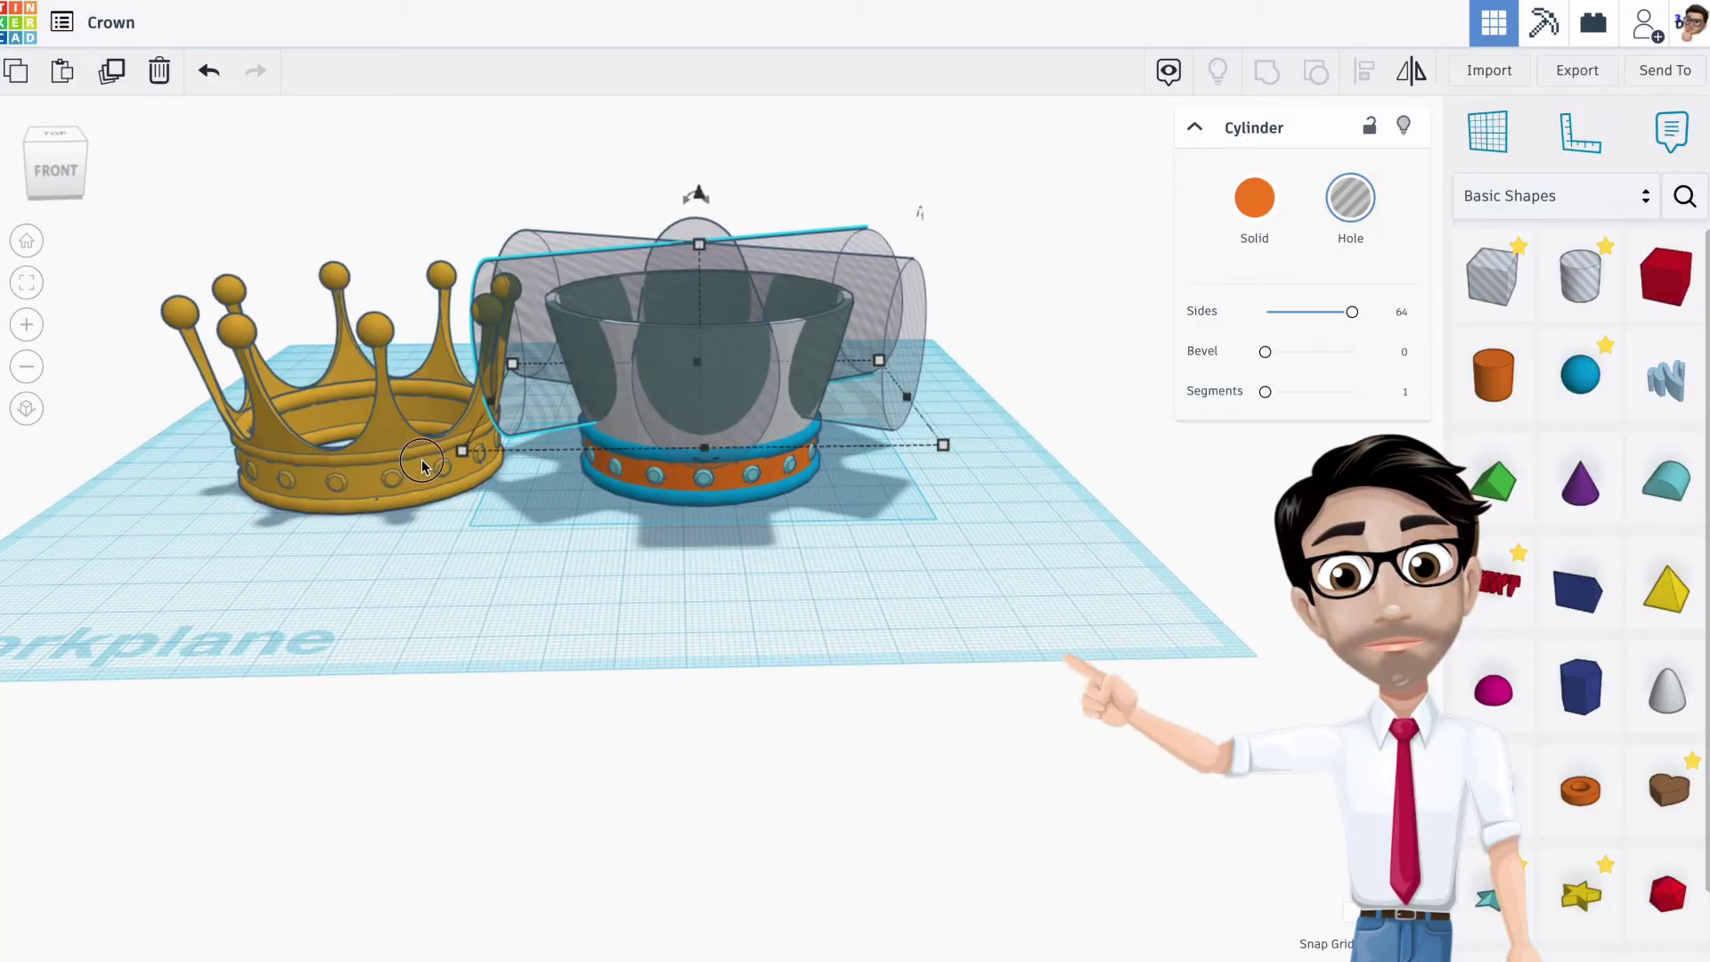
Move the gold reference crown away from the new crown
drag(422, 462, 236, 432)
Try grouping the ringed band, the flared body and the three cylinder holes into one crown
drag(431, 192, 972, 552)
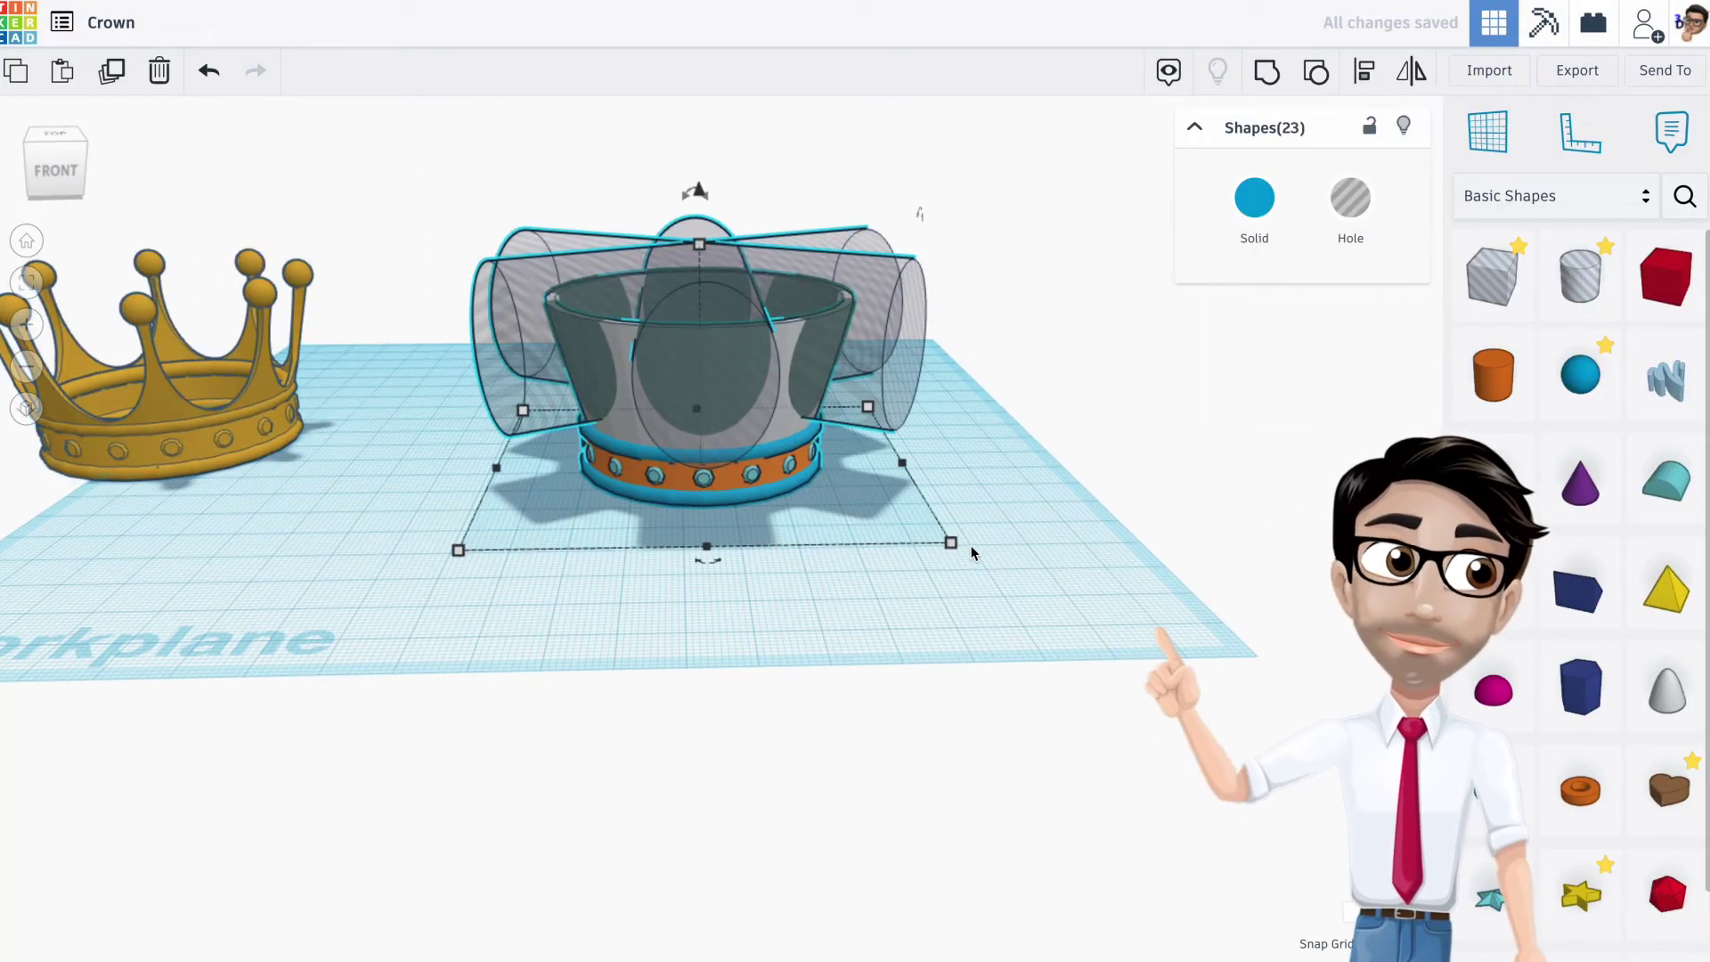
click(1267, 73)
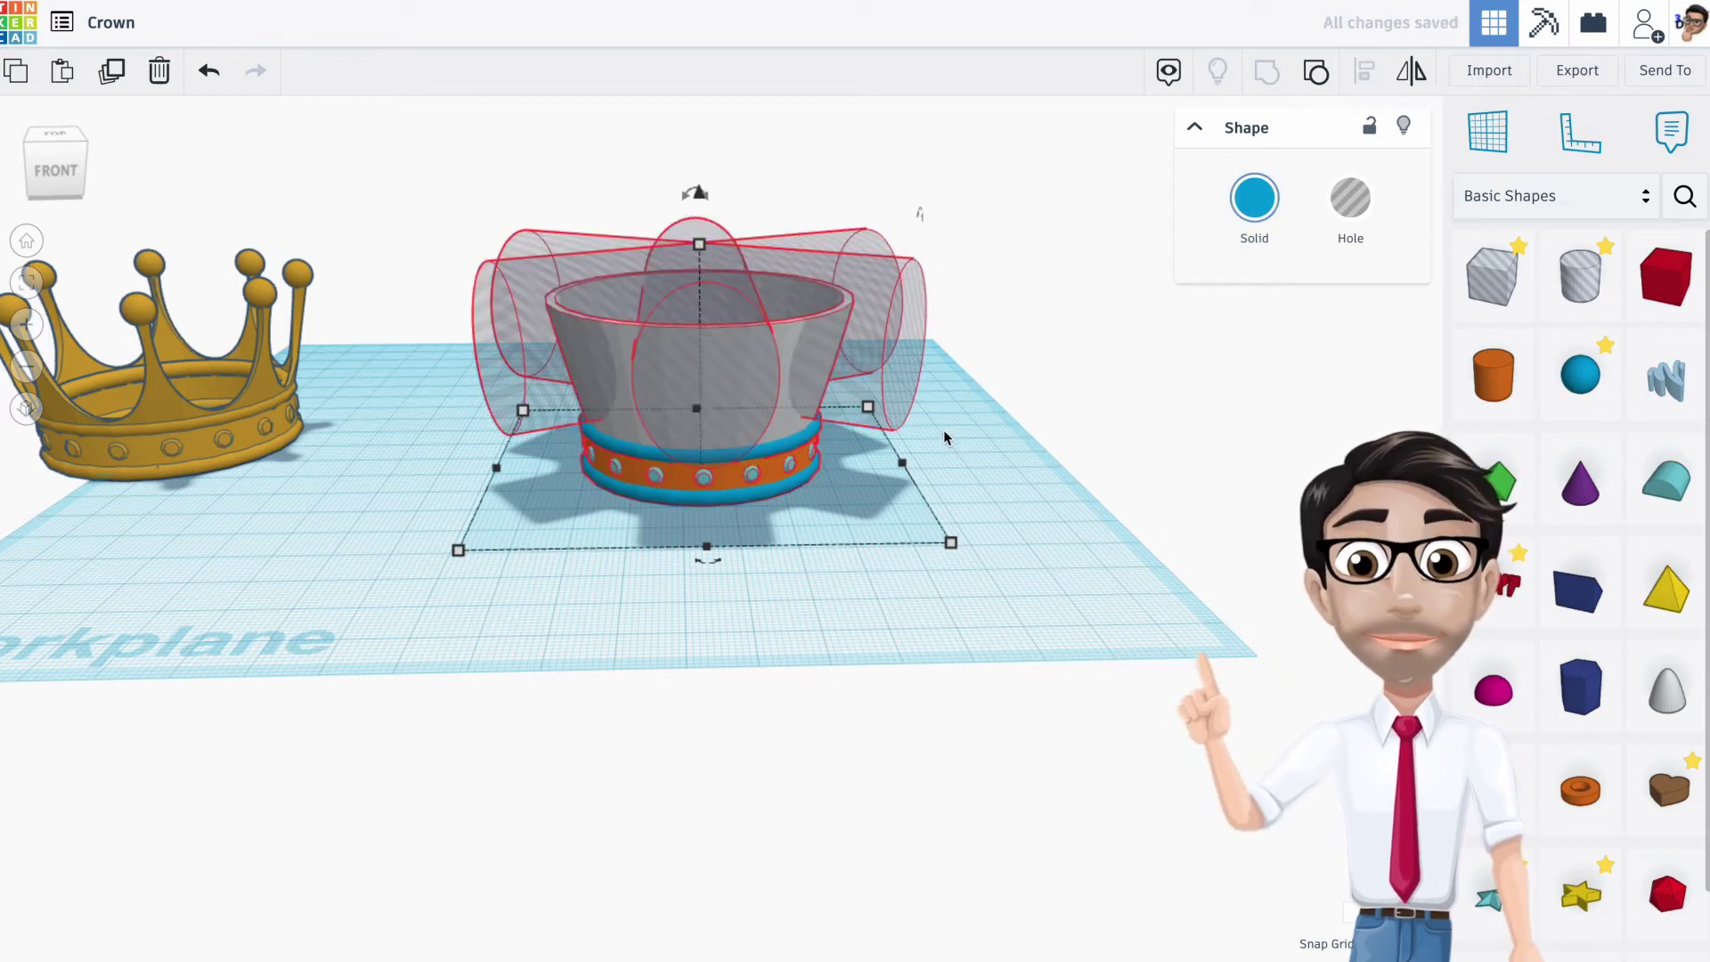
right_drag(909, 445, 936, 499)
click(705, 392)
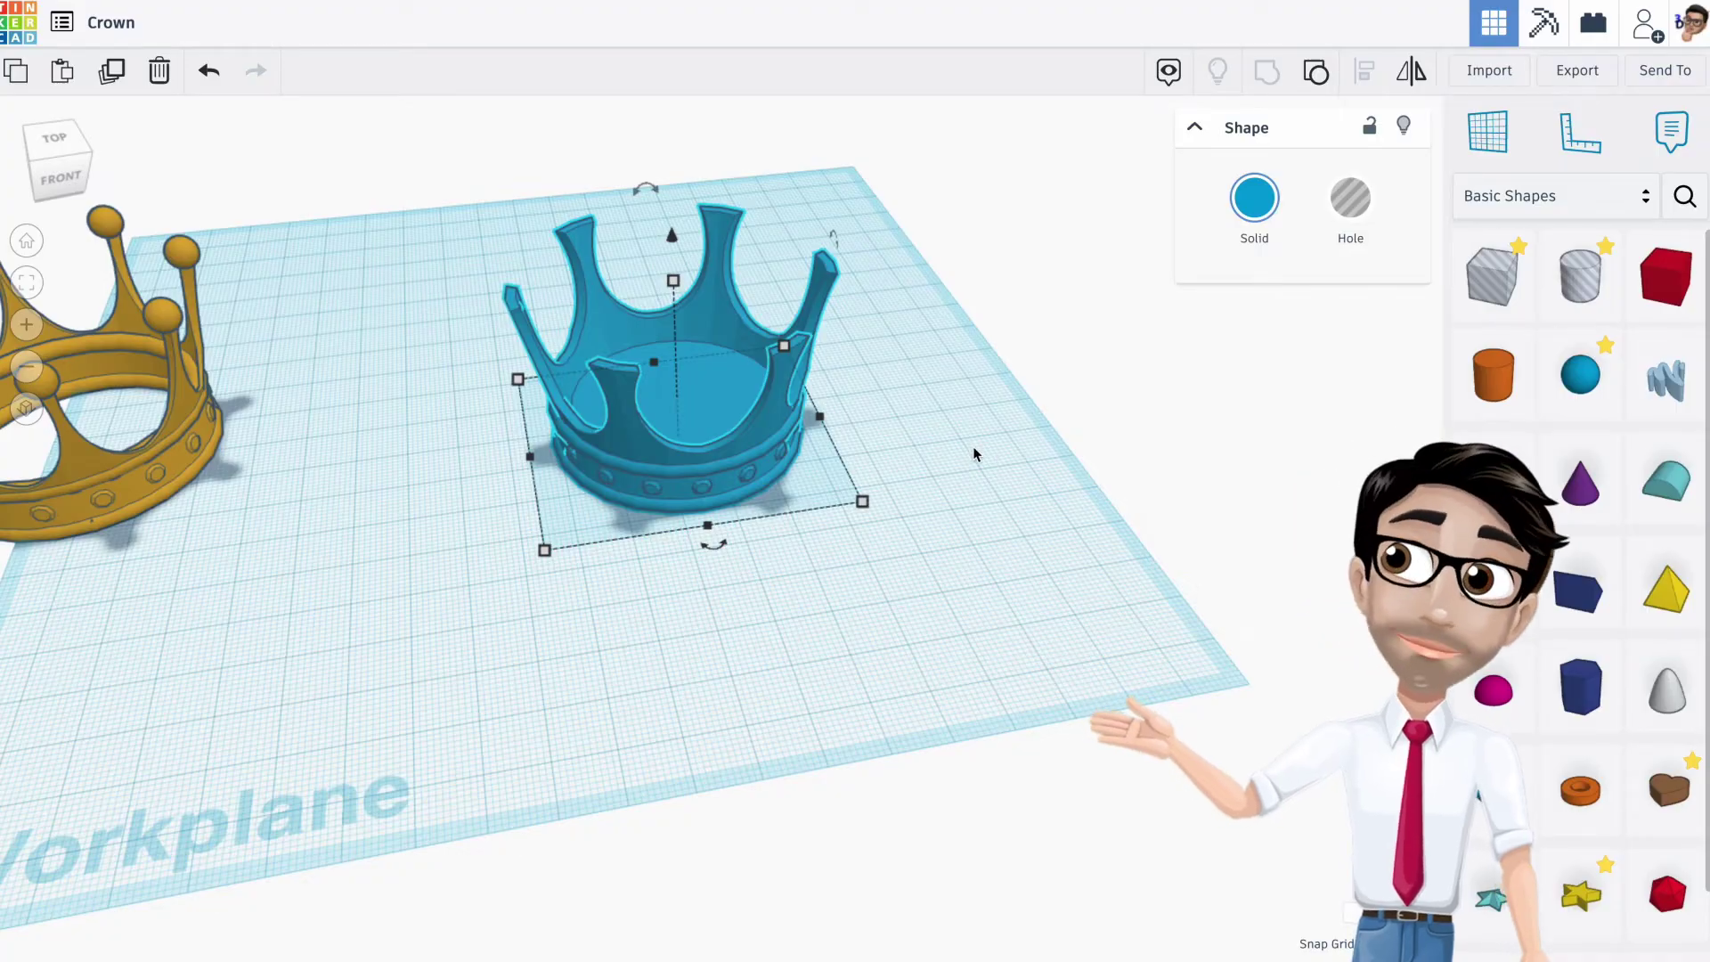
click(209, 71)
click(958, 469)
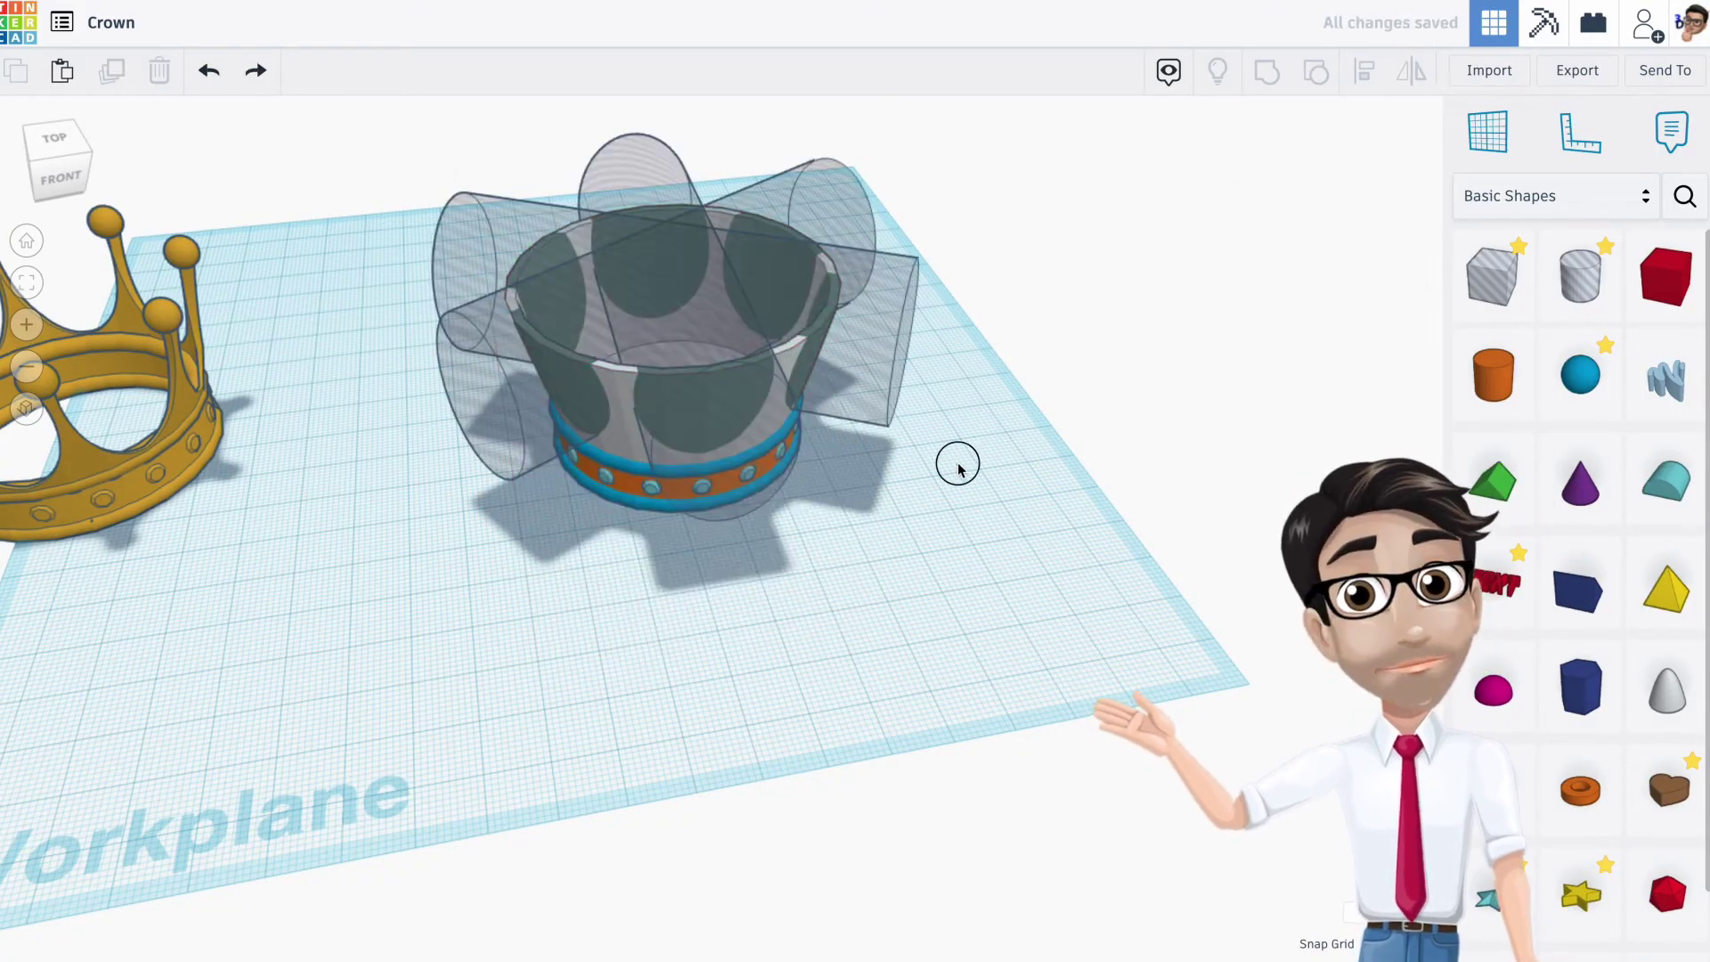
Ungroup the flared body into its solid outer shape and its inner hole
right_drag(959, 503, 721, 434)
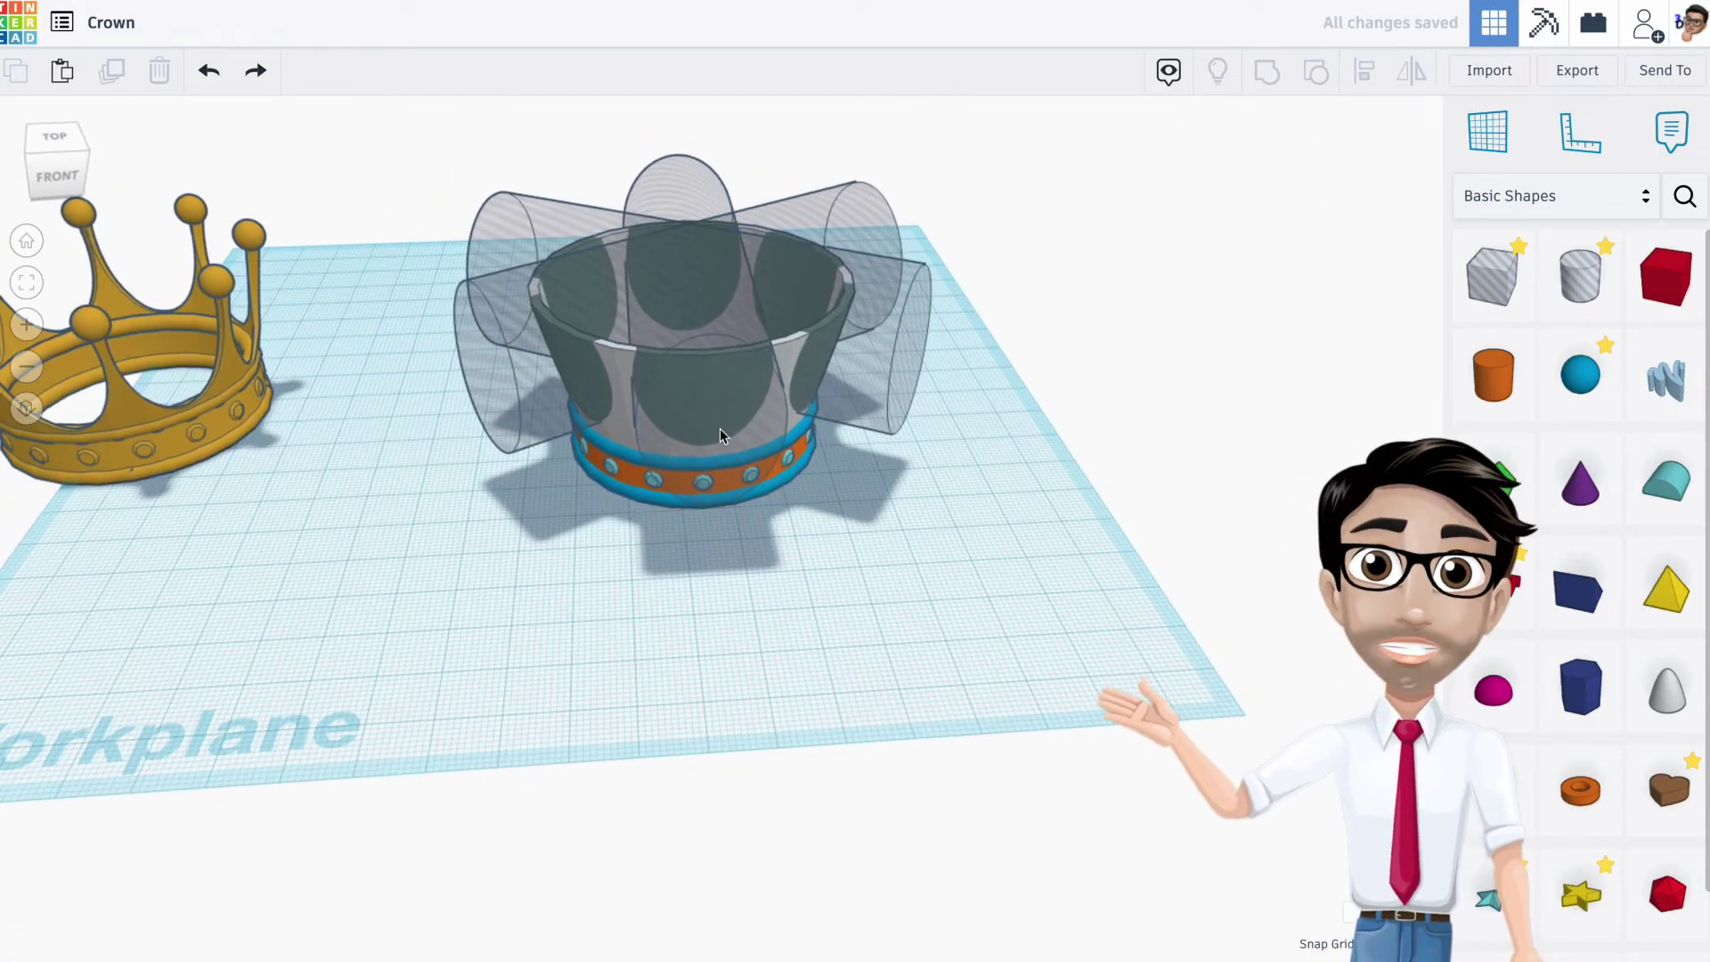
click(628, 432)
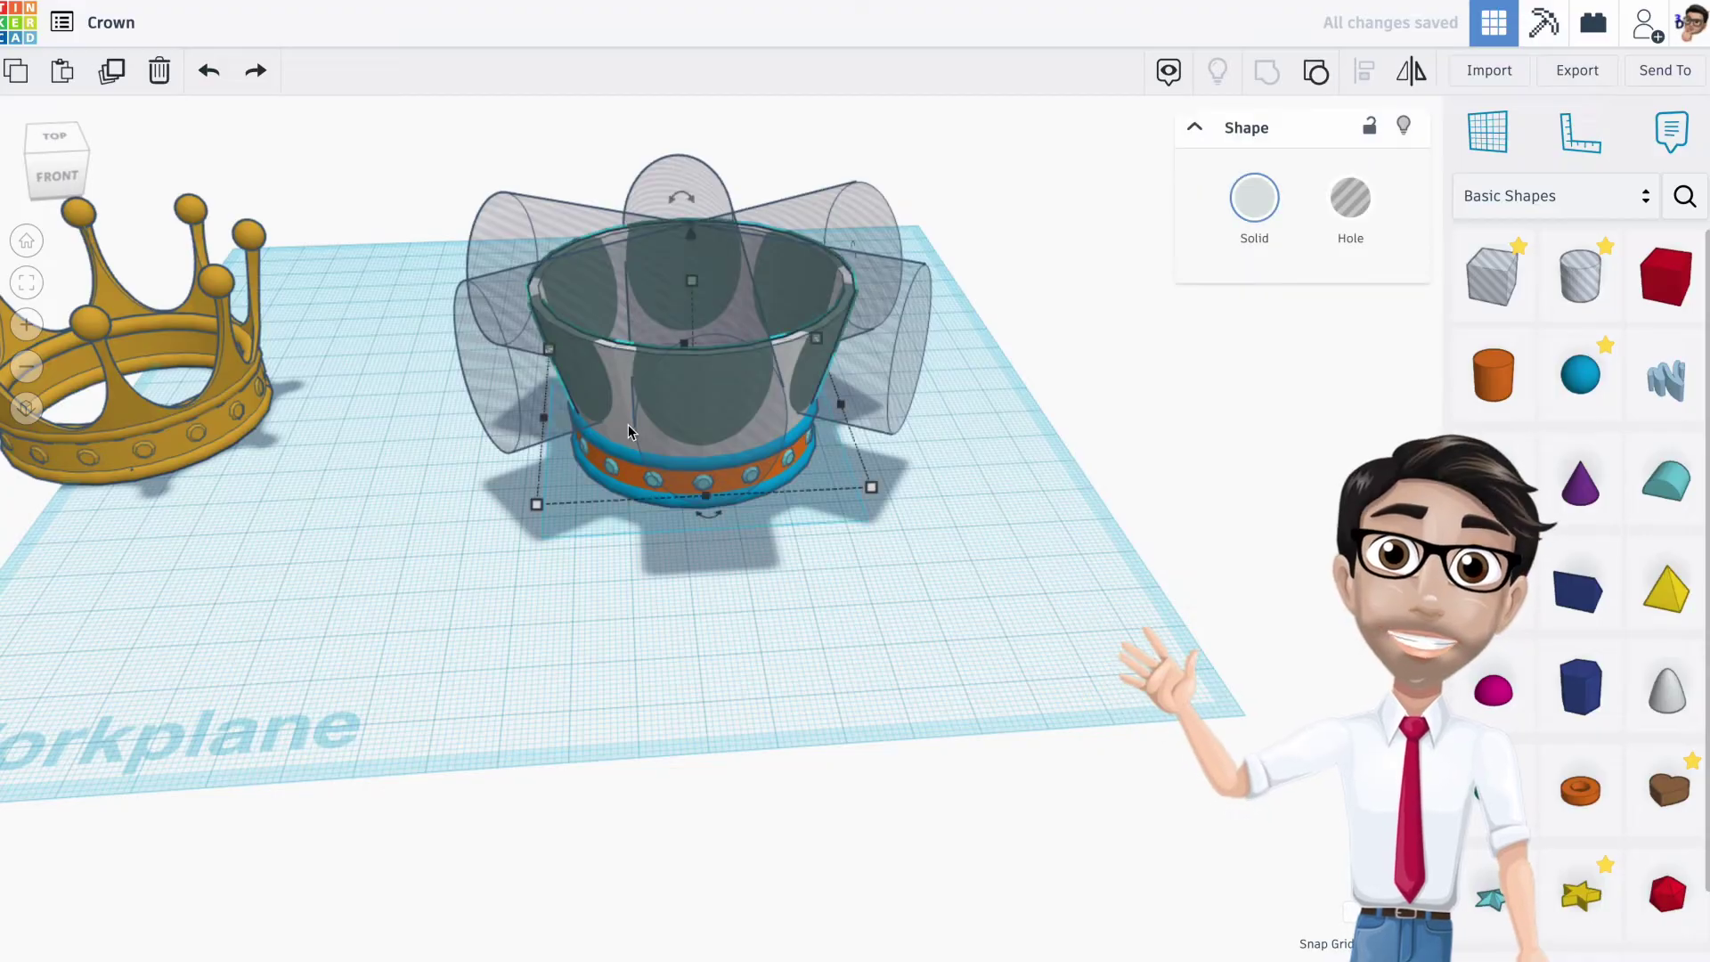
scroll(616, 367, up, 5)
click(325, 533)
click(623, 378)
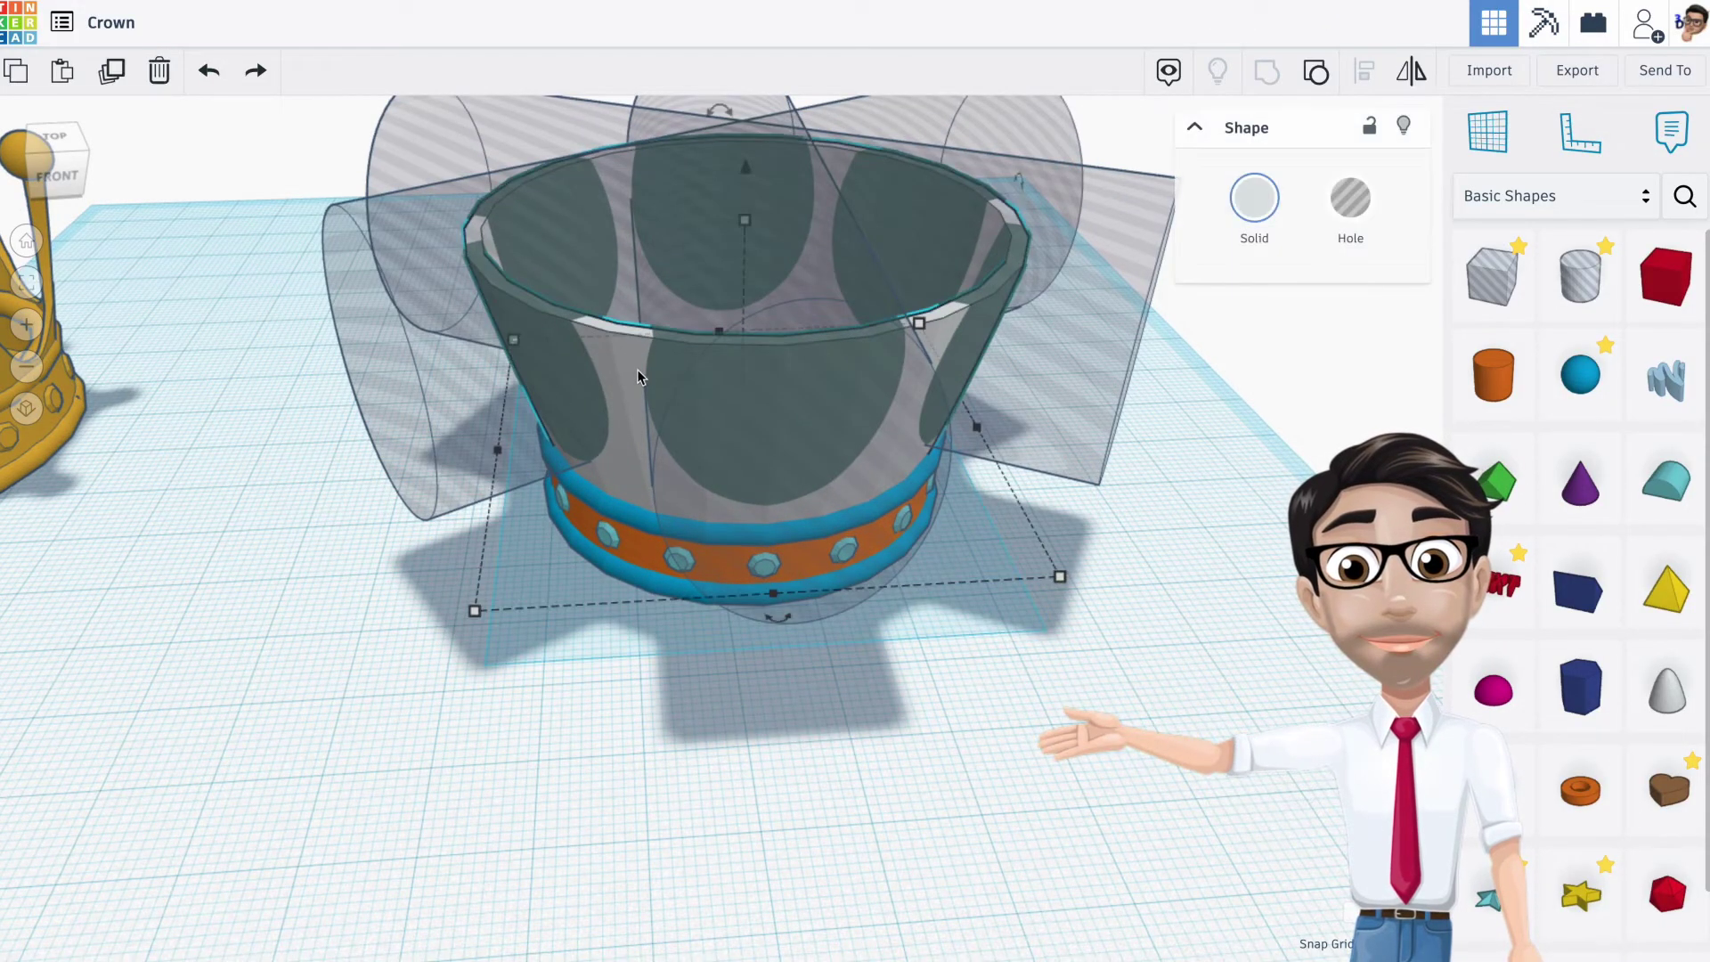
click(1316, 77)
Try stretching both parts of the flared body to 29.9 mm high
drag(746, 225, 746, 211)
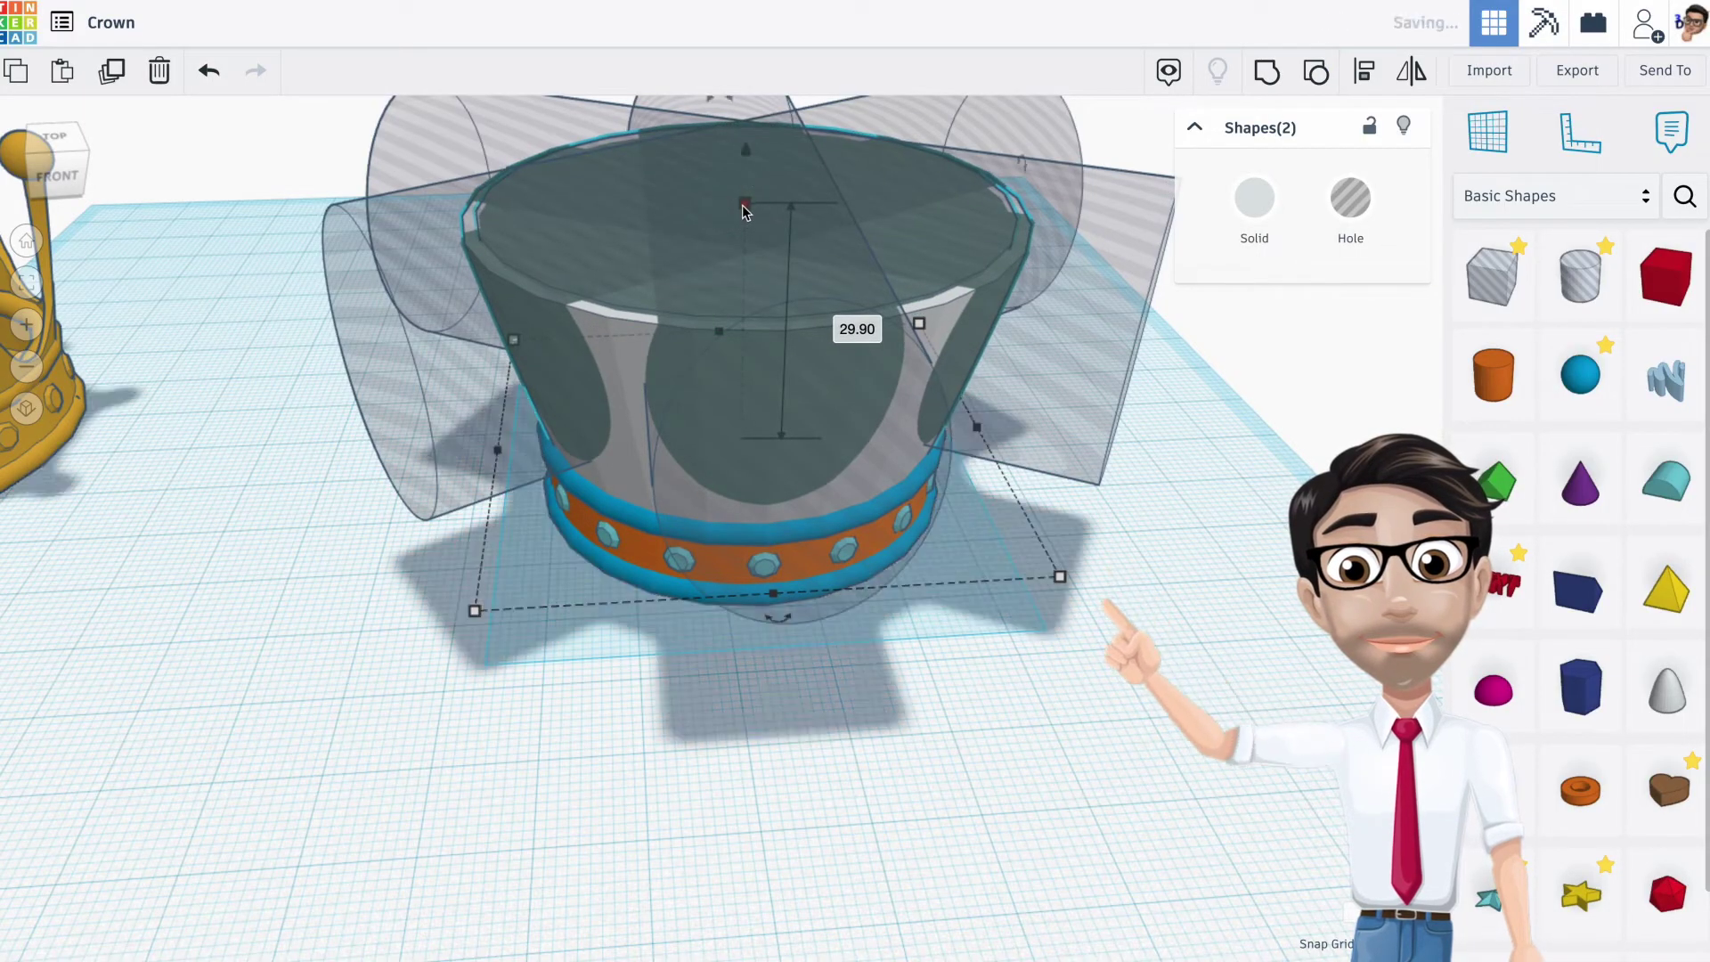
key(ctrl+z)
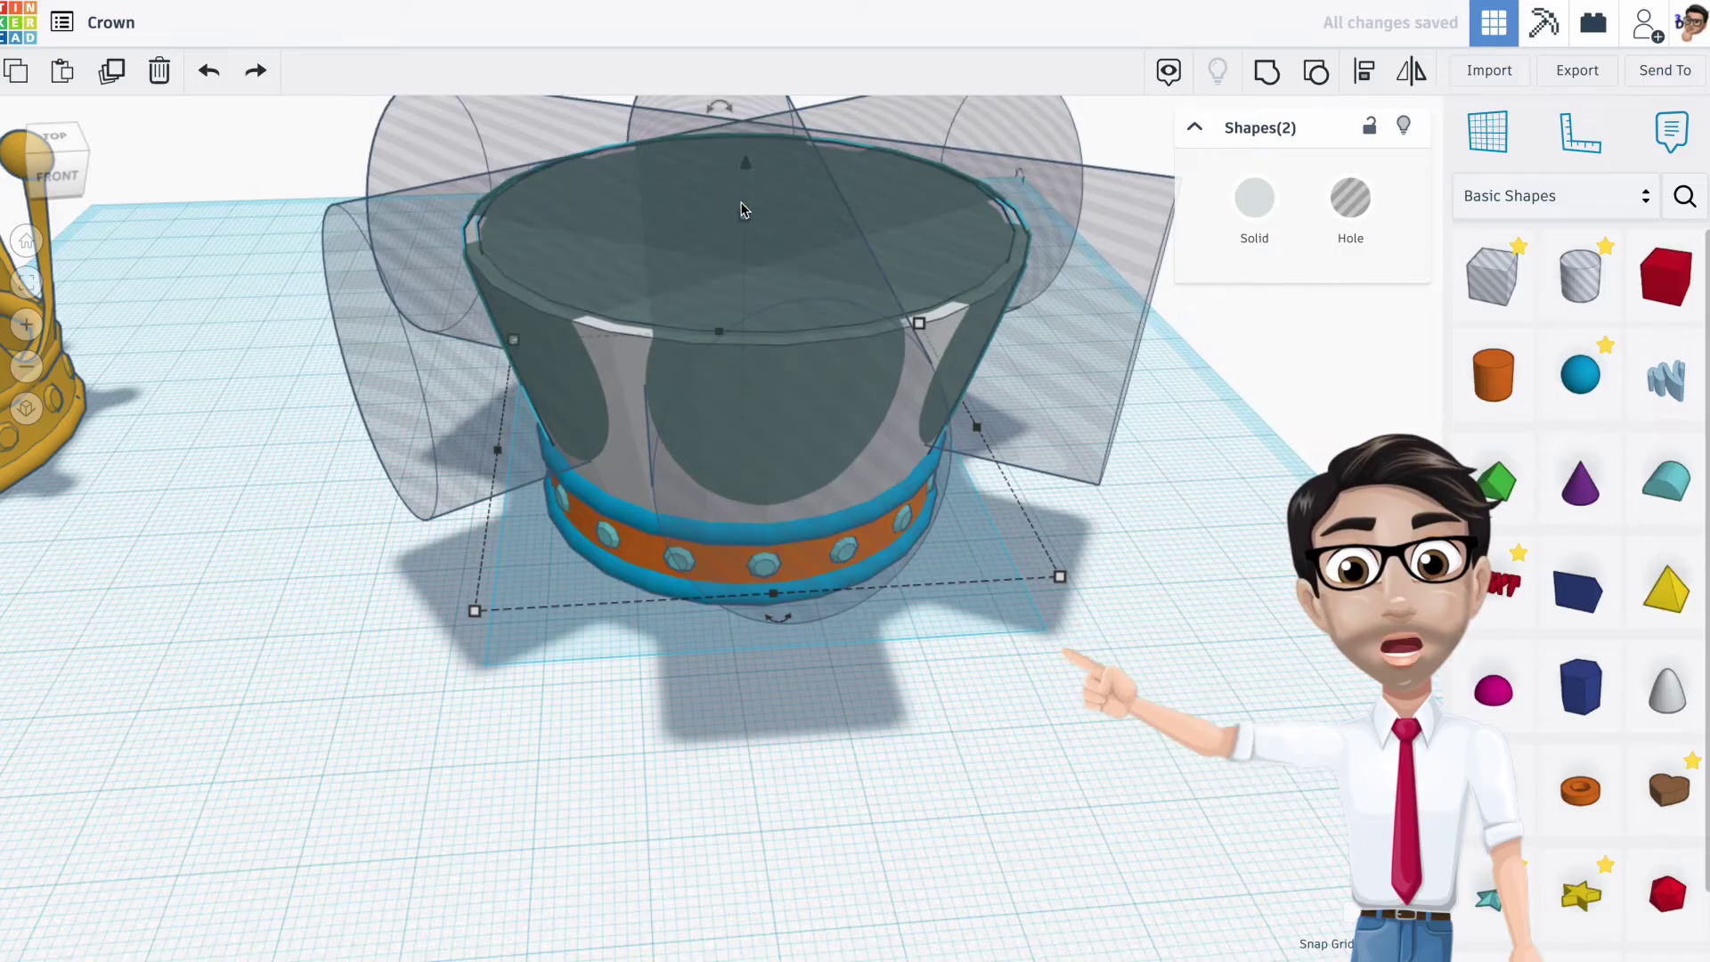
click(223, 378)
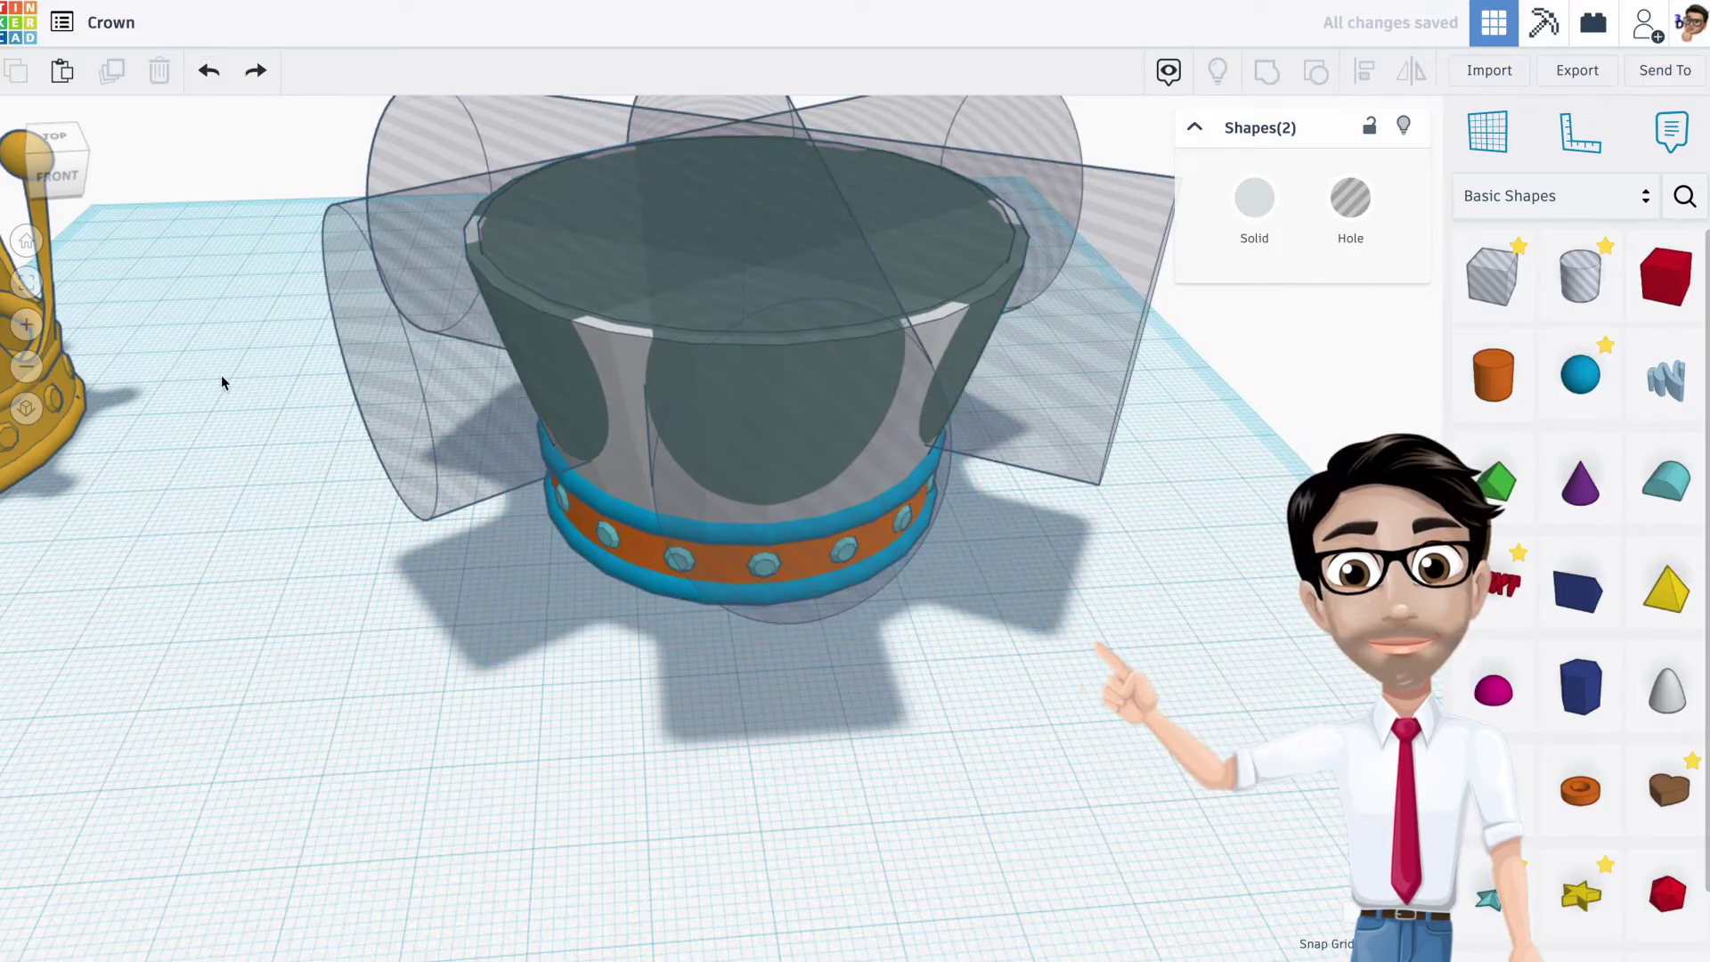
Stretch the inner hole of the flared body slightly taller and lower it by 2.8 mm
click(601, 411)
click(257, 471)
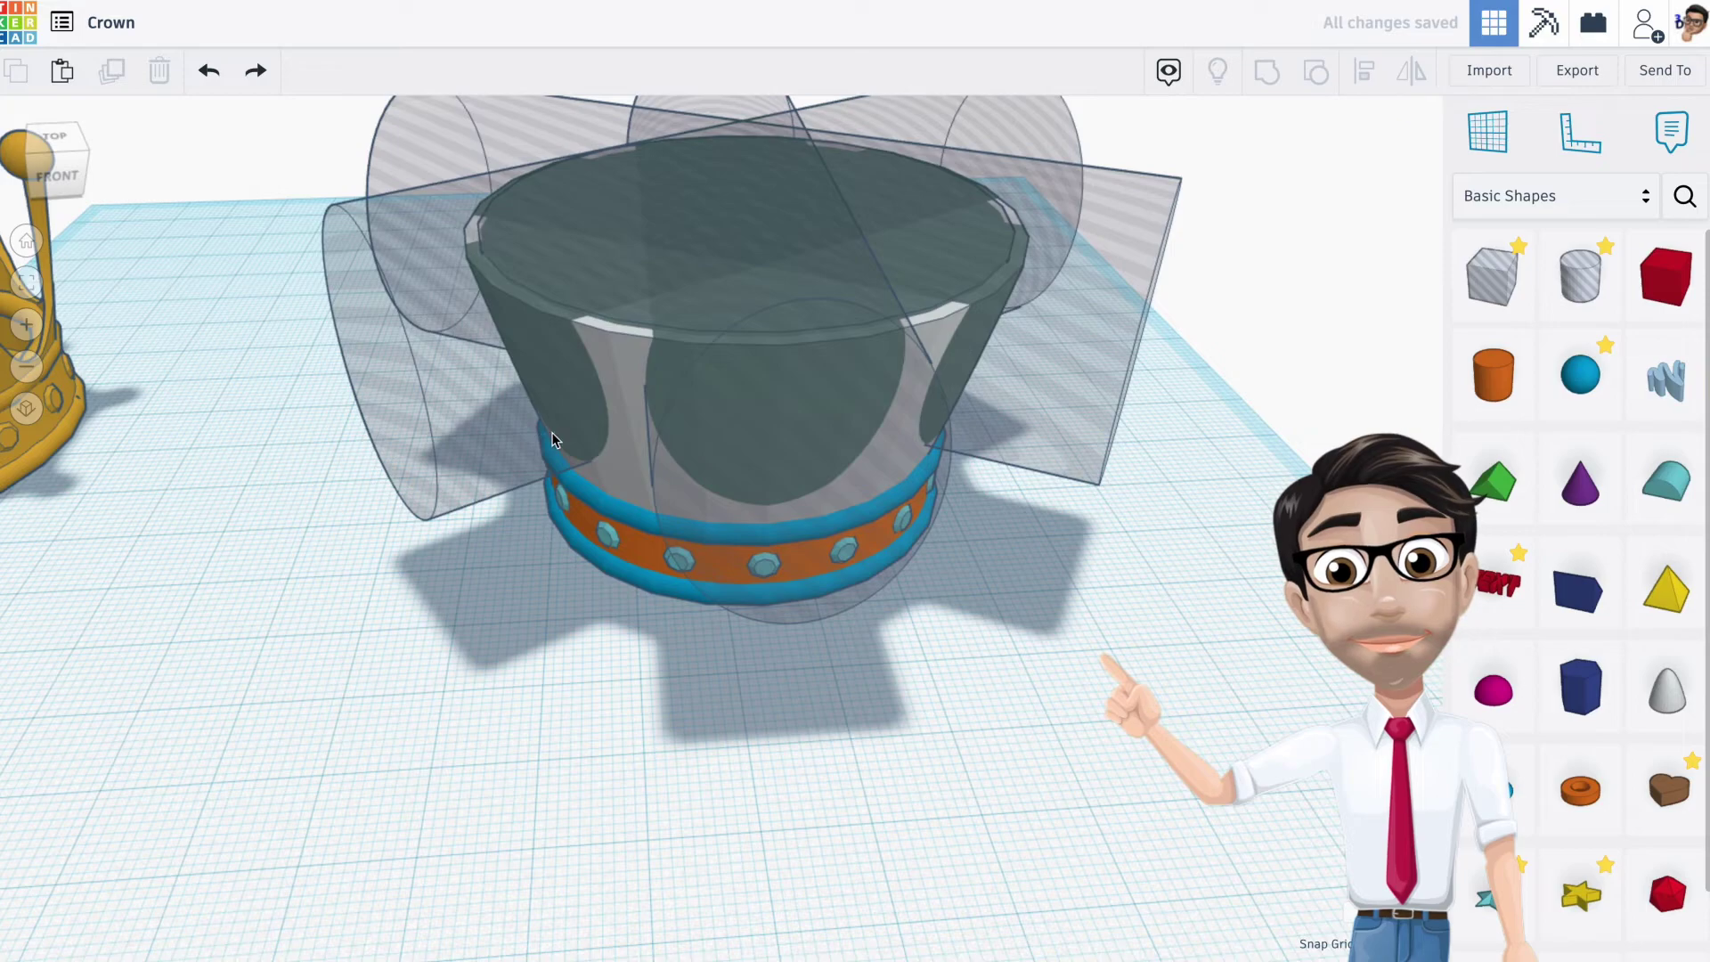
click(630, 487)
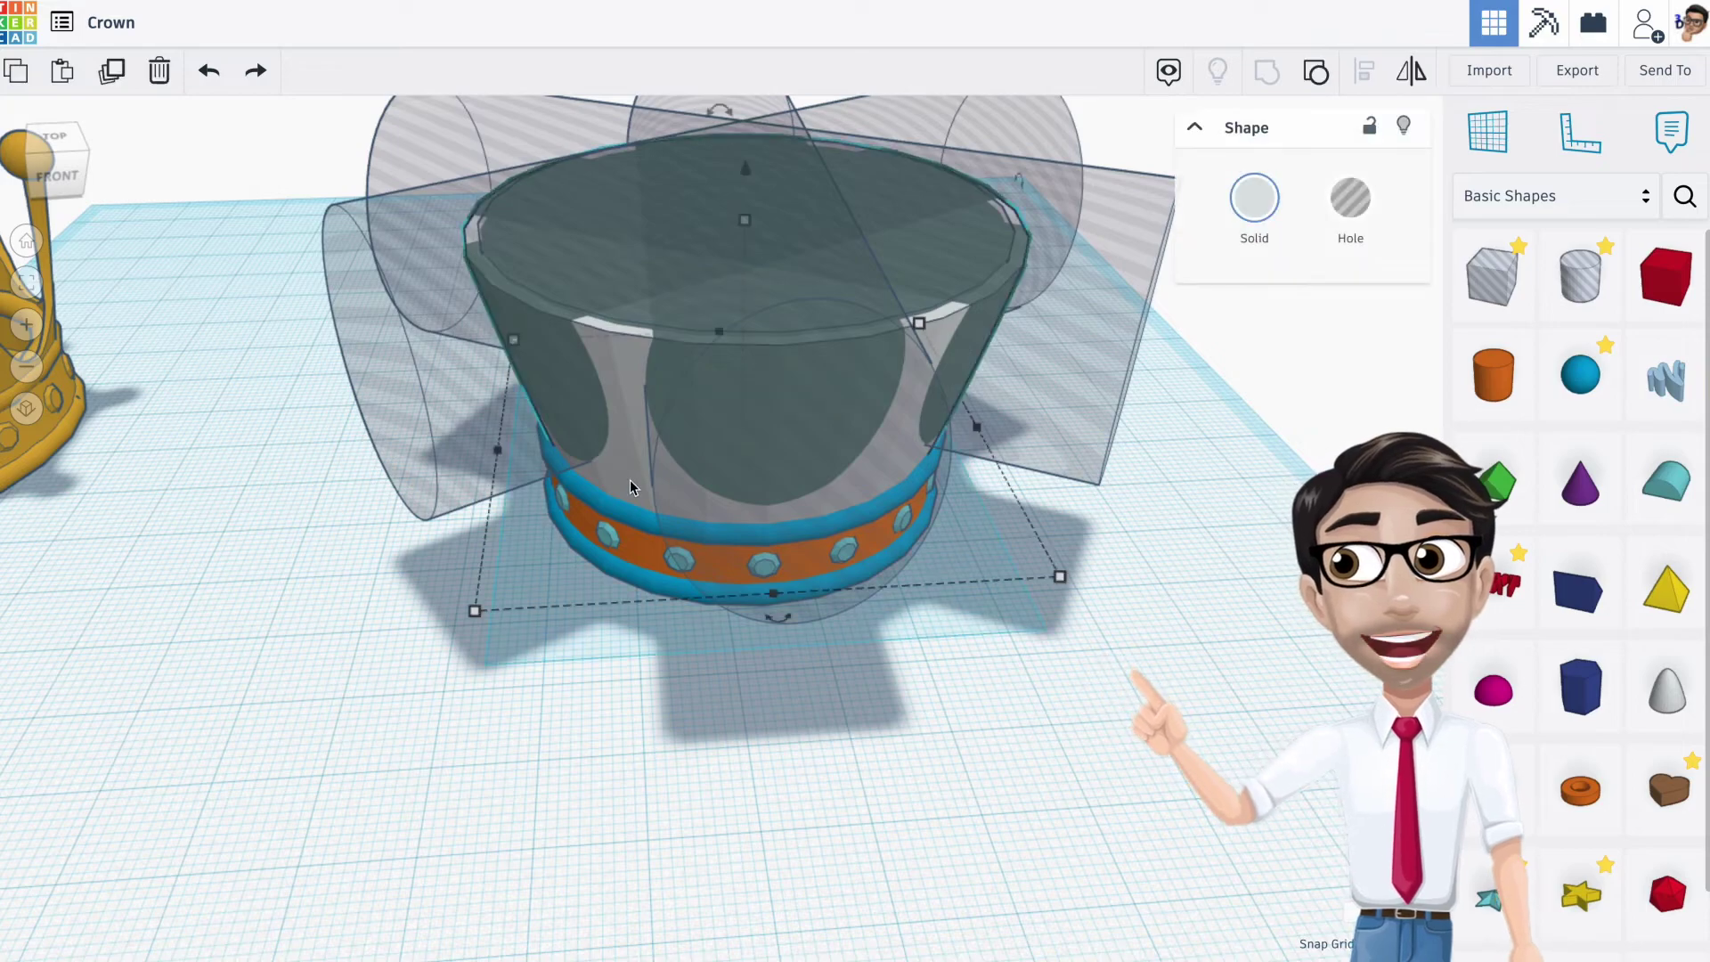
click(634, 317)
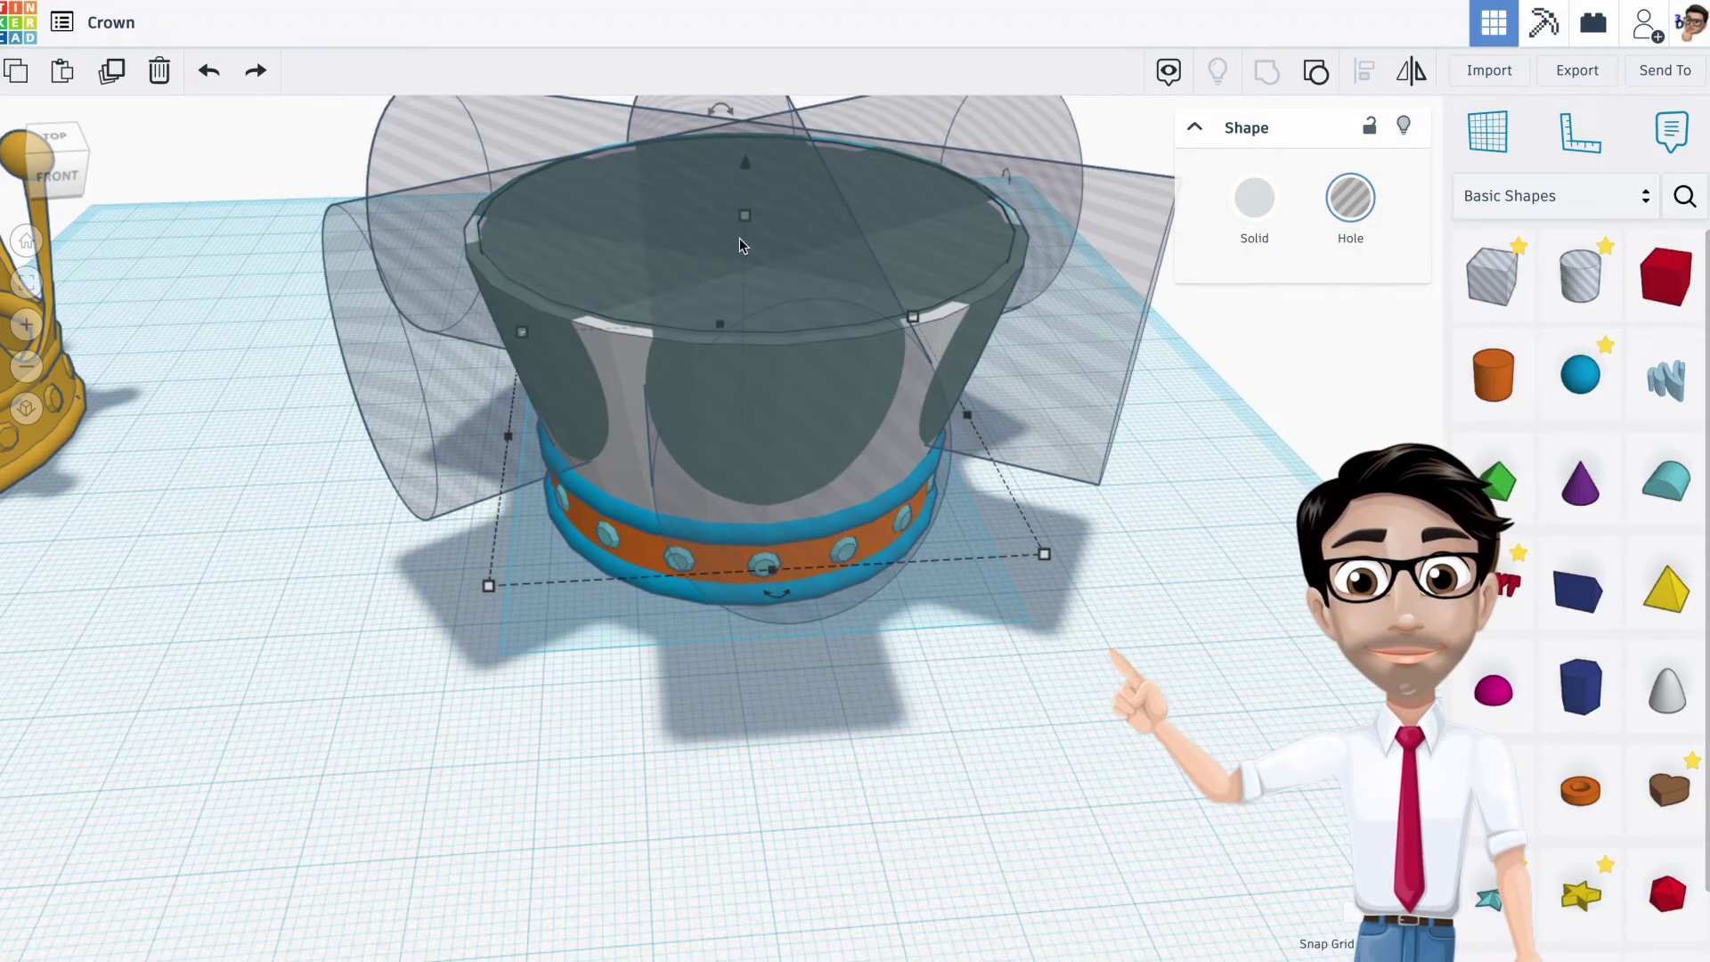
drag(744, 215, 748, 194)
drag(746, 133, 747, 166)
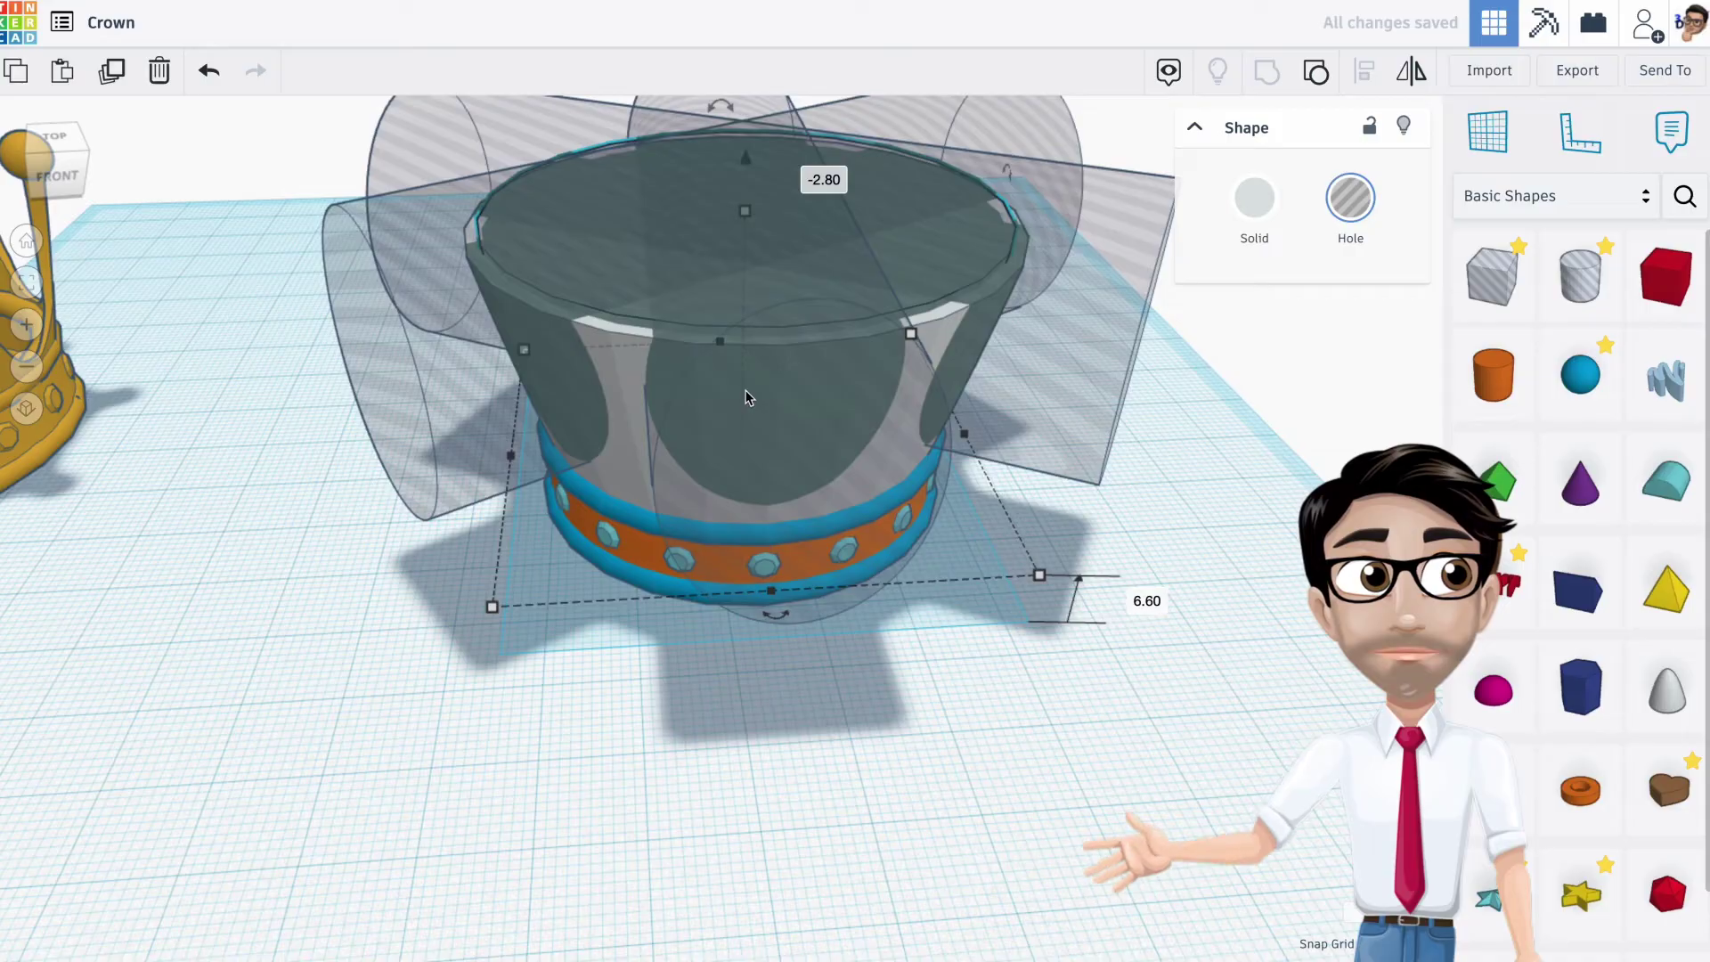
Group the ringed band, both flared body parts and the three cylinder holes into one crown
scroll(746, 398, down, 2)
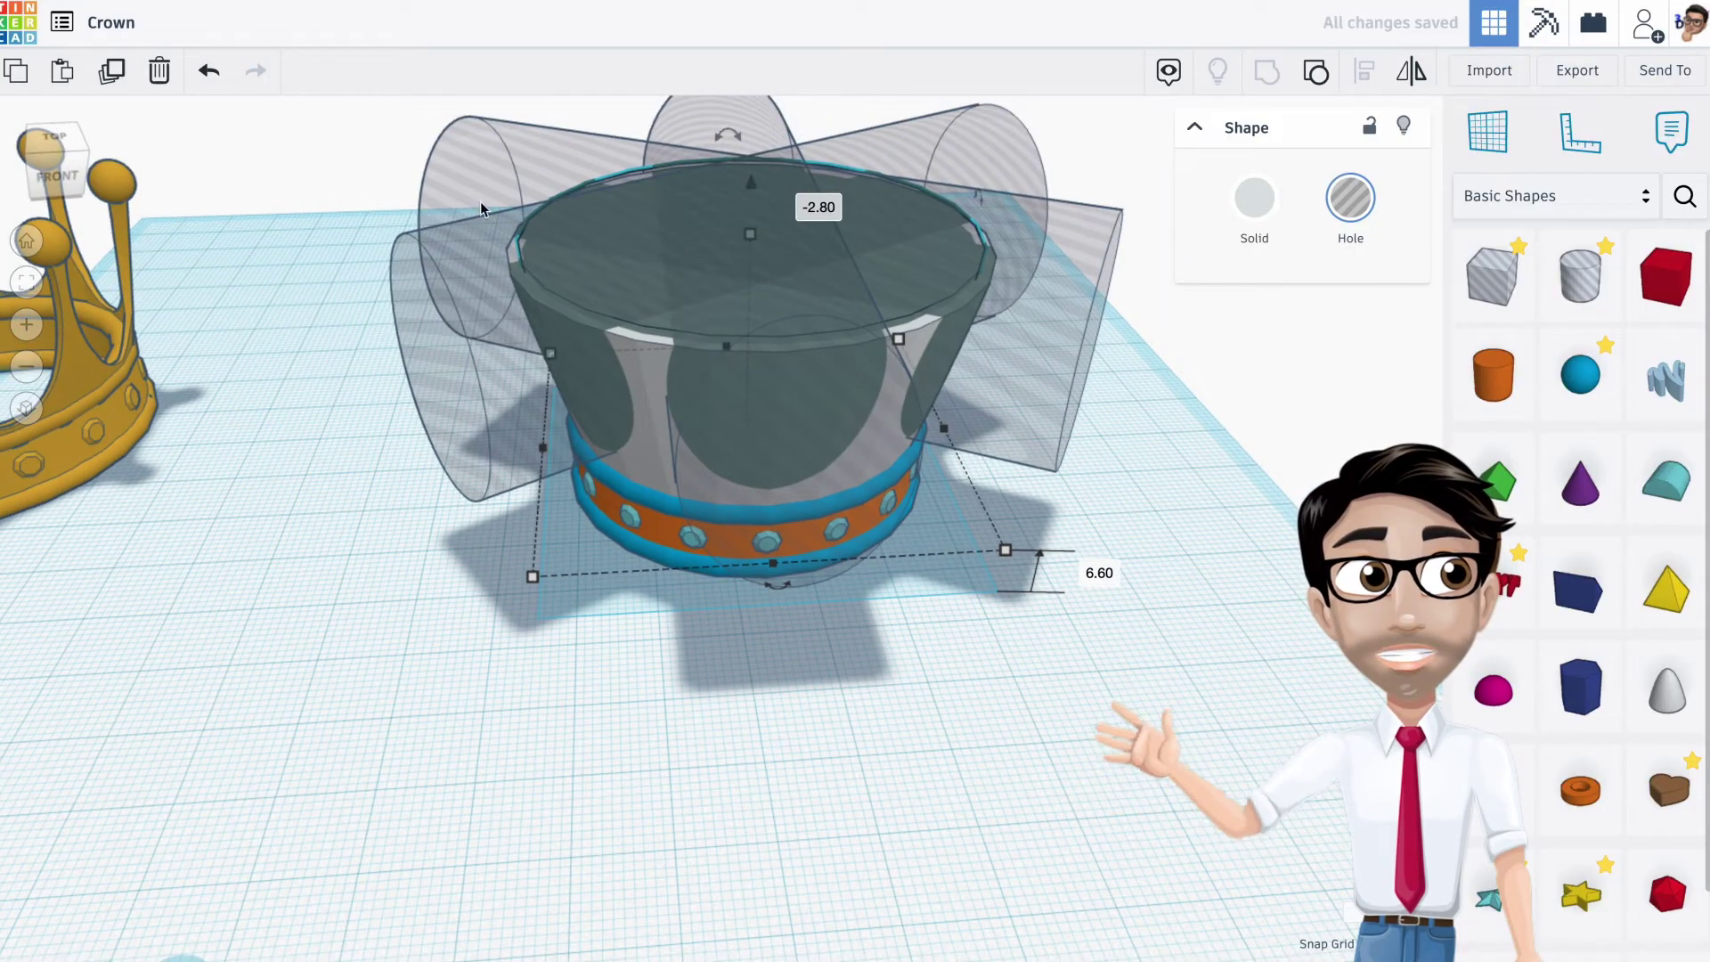
drag(368, 171, 738, 354)
drag(1040, 593, 1040, 593)
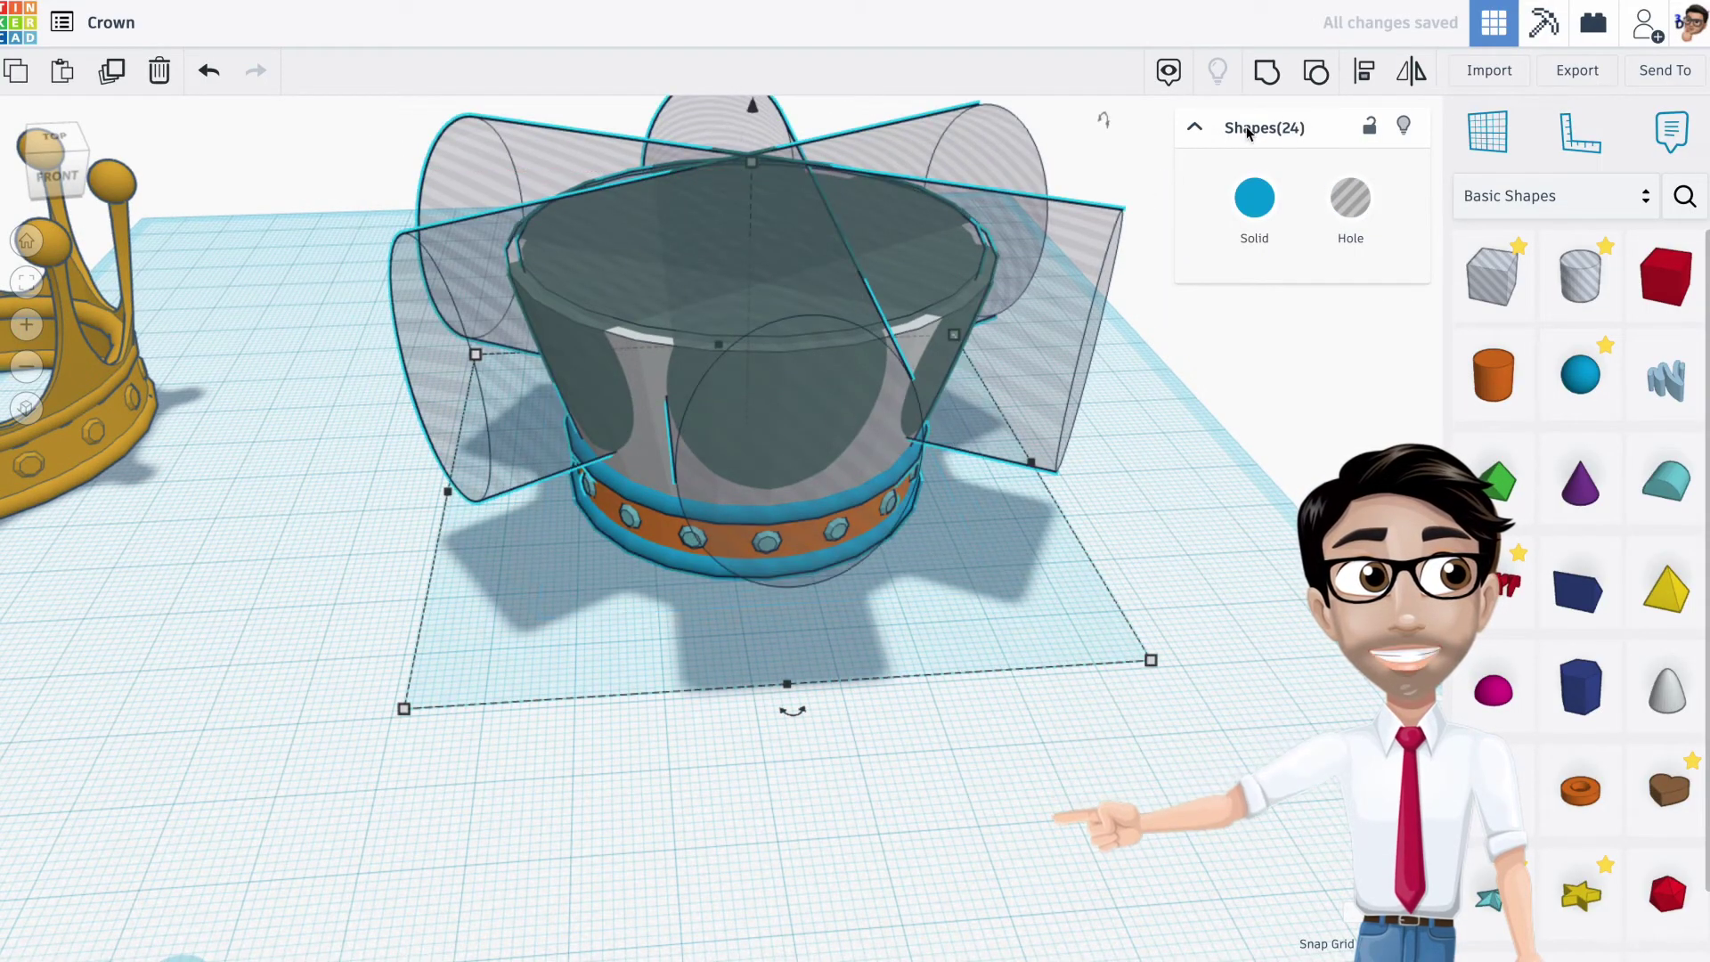
click(1265, 70)
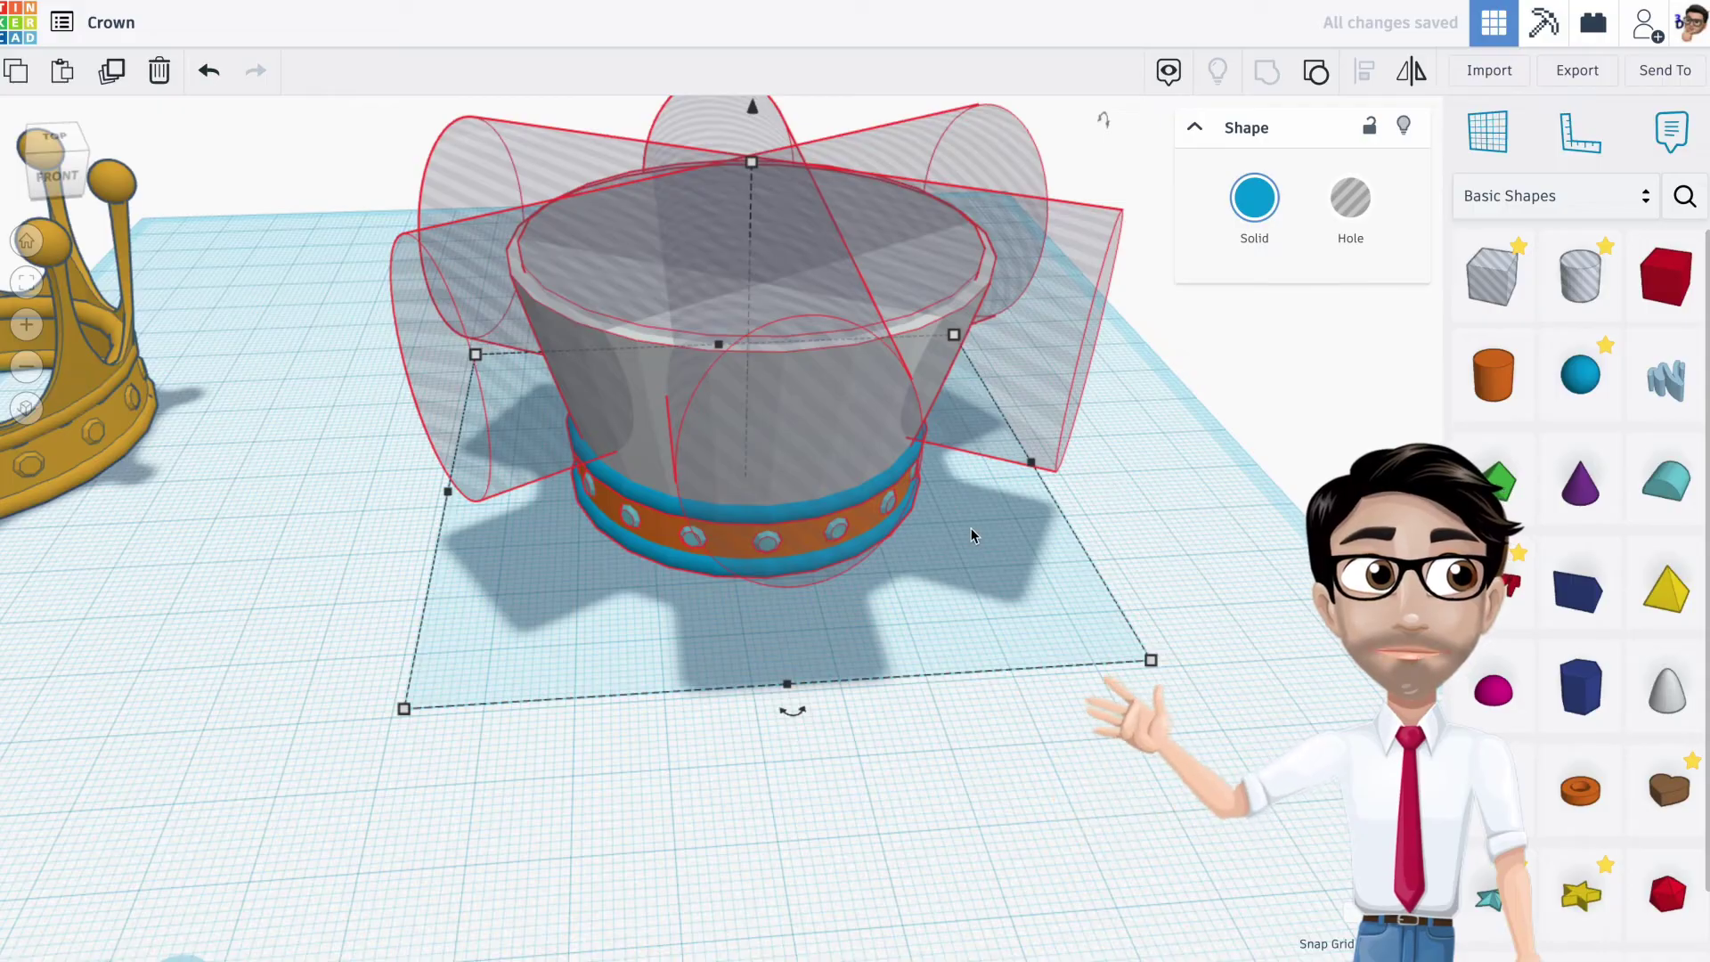
right_drag(982, 525, 650, 551)
middle_drag(1057, 551, 765, 446)
right_drag(765, 452, 768, 661)
middle_drag(556, 524, 853, 495)
right_drag(851, 501, 873, 535)
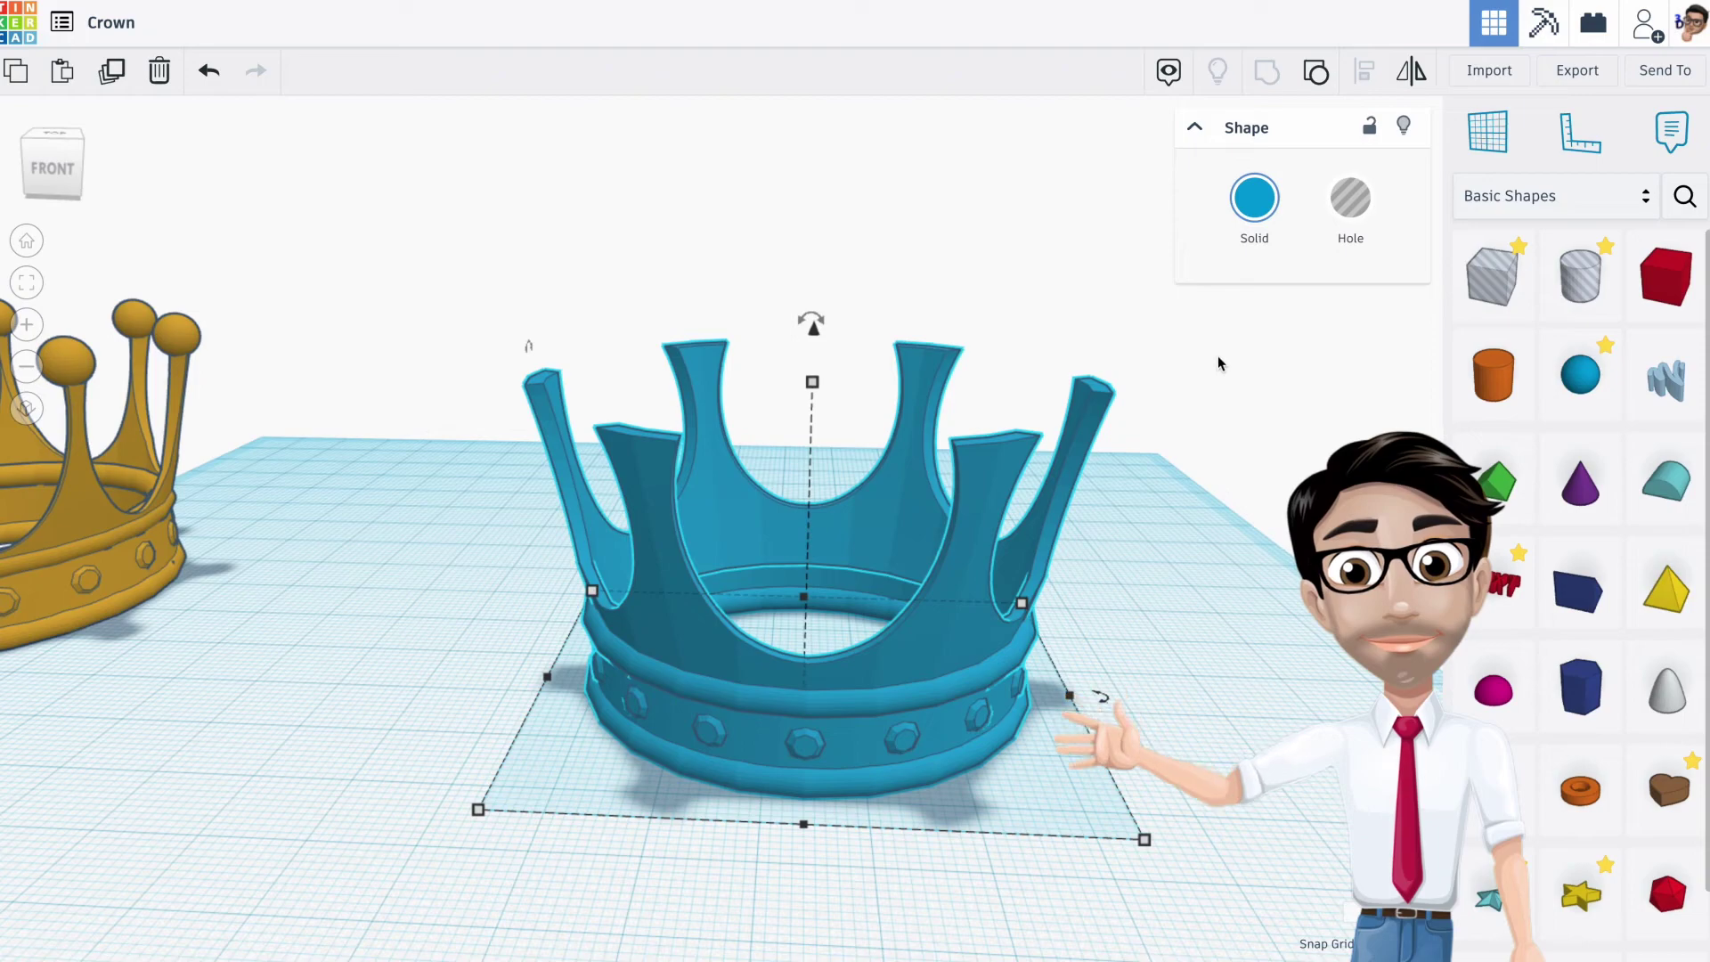
Colour the grouped crown dark gold to match the reference crown
click(1255, 198)
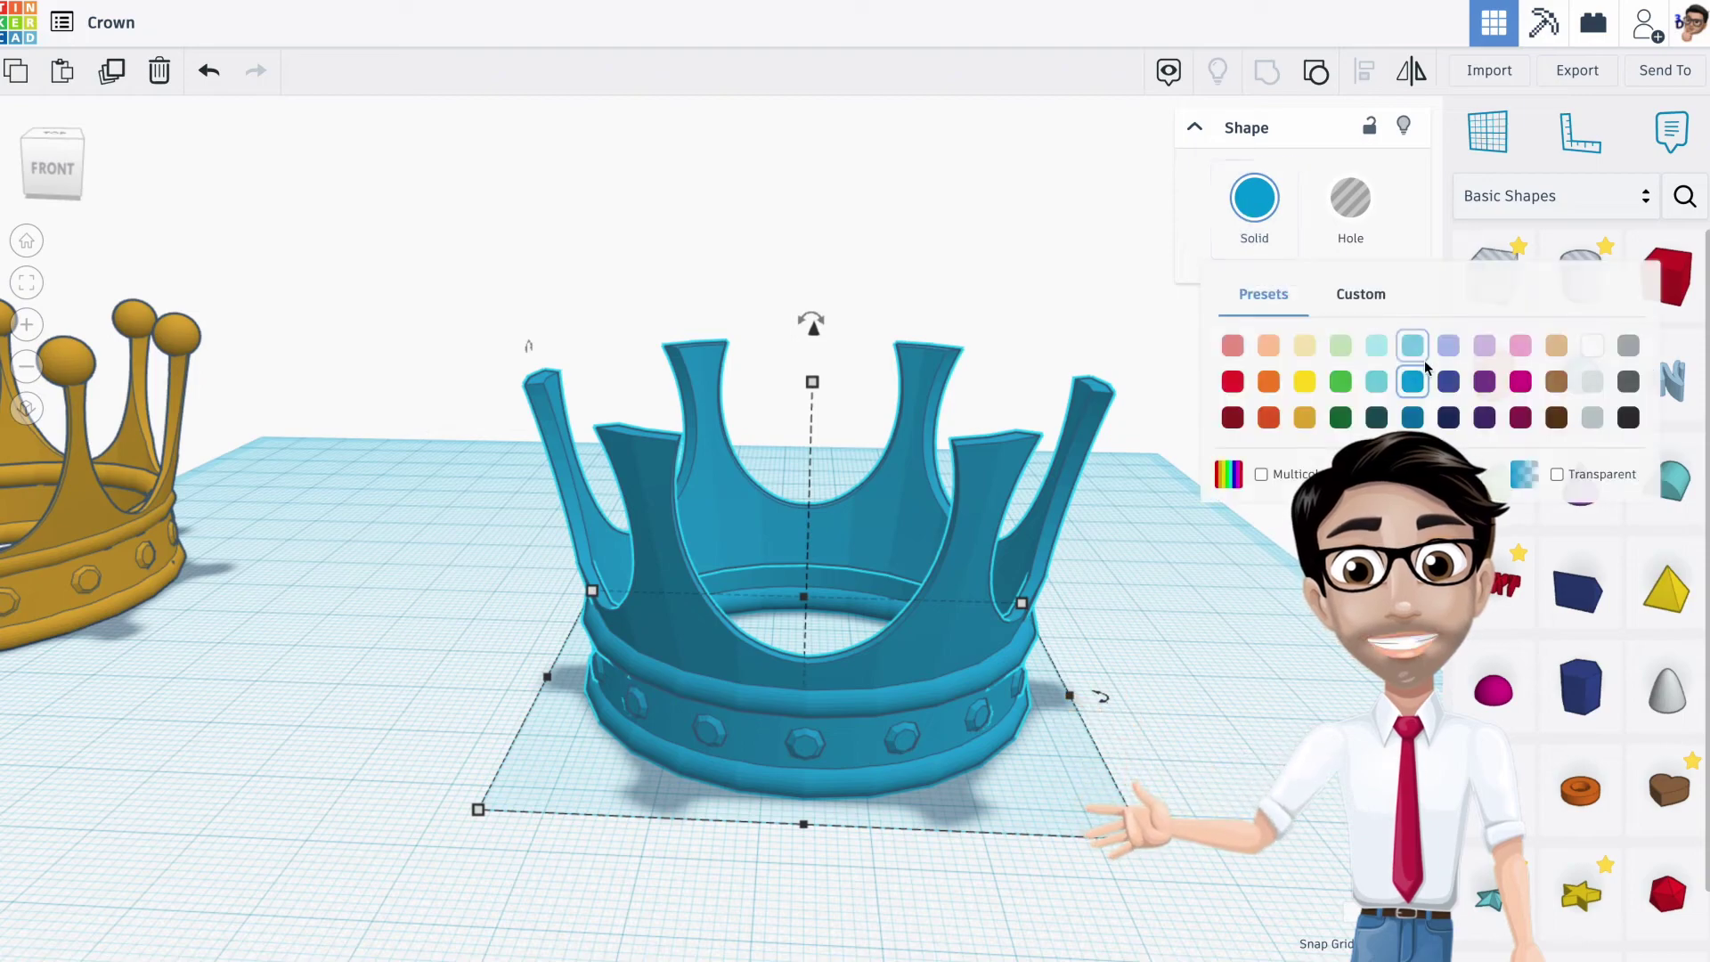
click(1307, 420)
right_drag(931, 524, 886, 458)
Add a sphere with 24 steps and raise it to the tip of one crown point
drag(1581, 379, 930, 647)
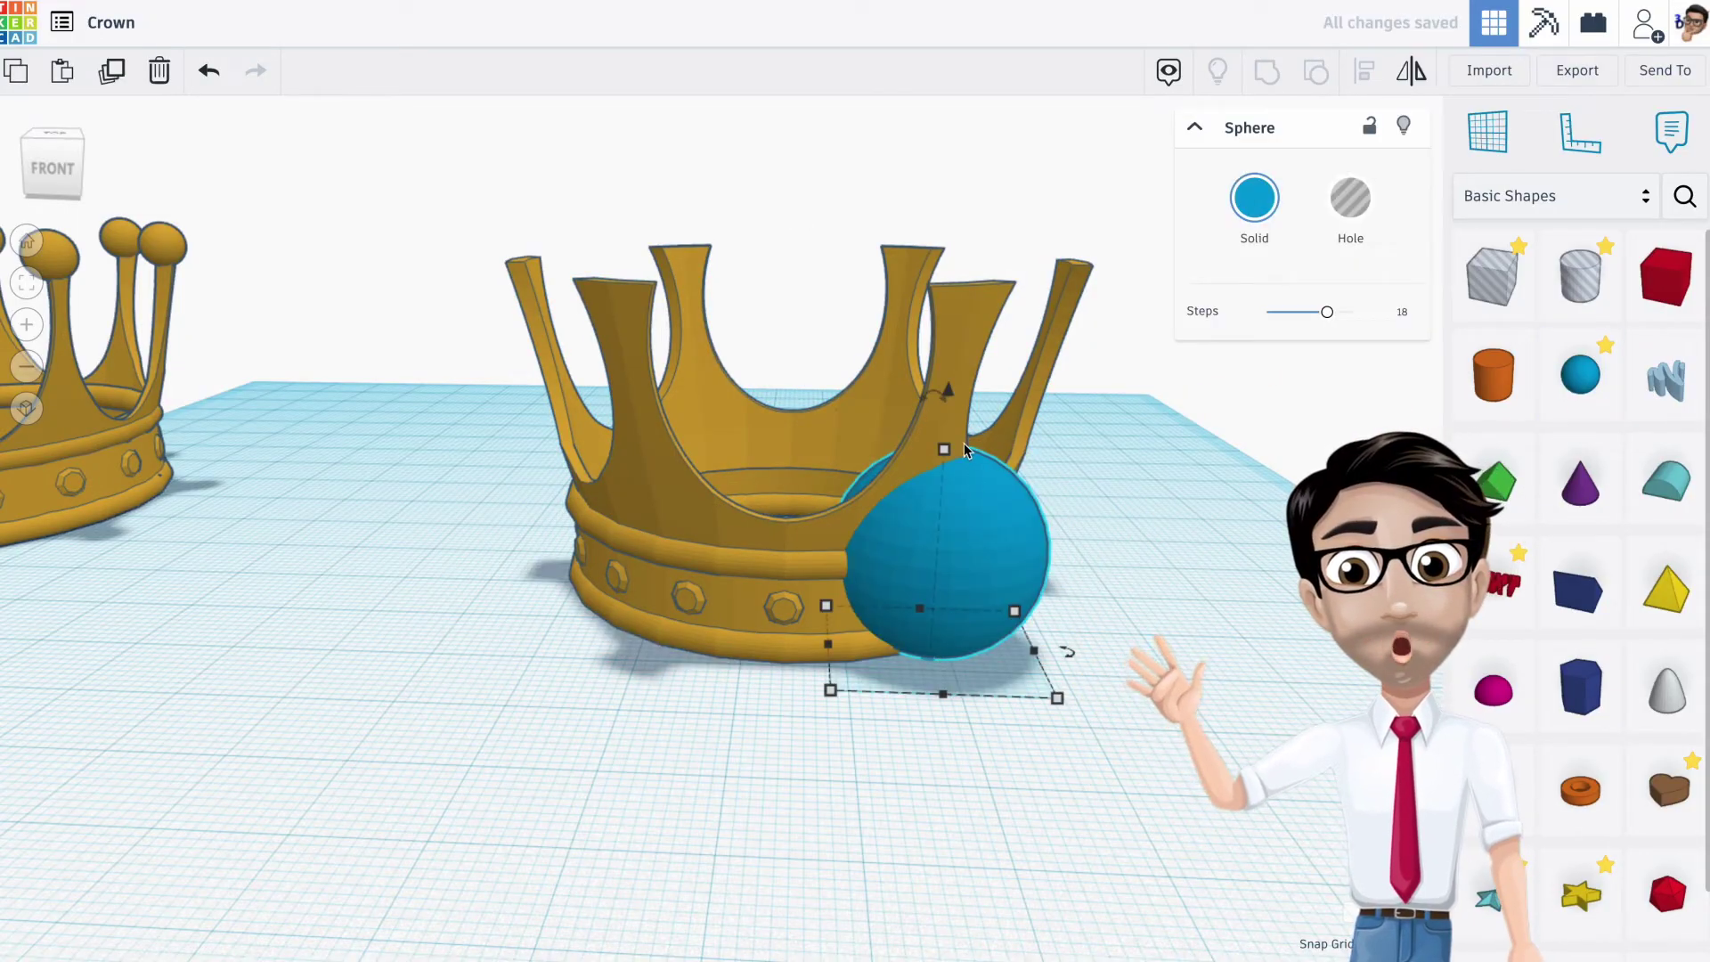
drag(1329, 313, 1353, 312)
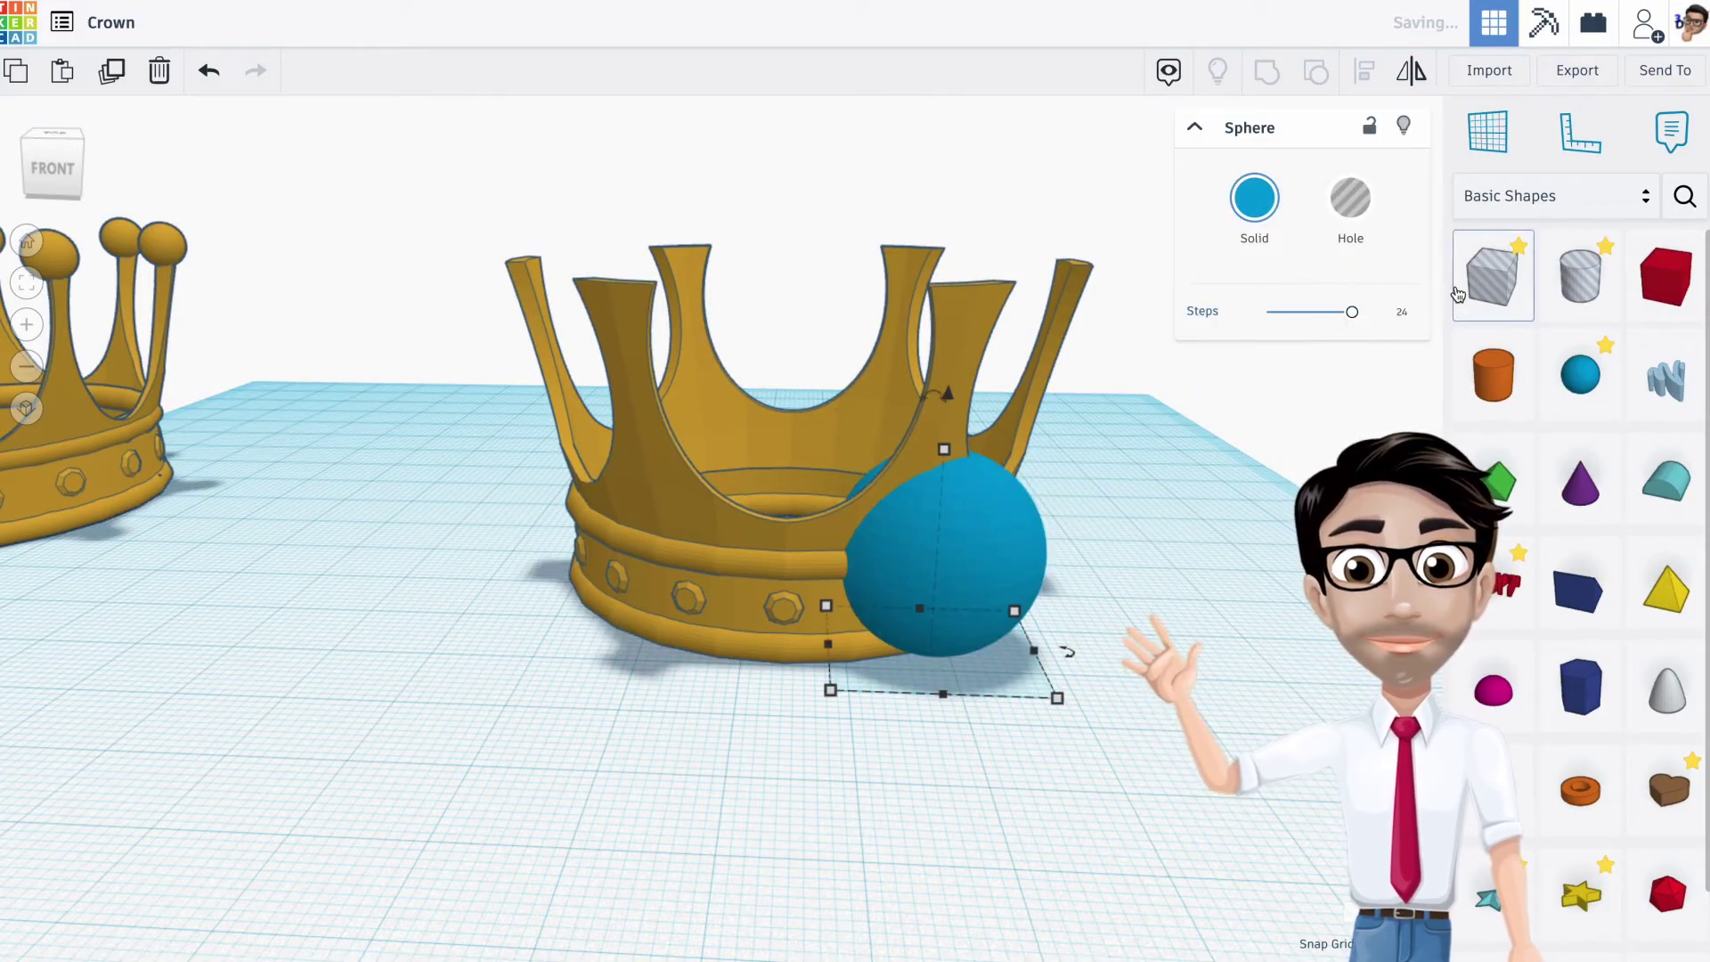
drag(948, 389, 973, 69)
right_drag(969, 152, 782, 326)
drag(769, 258, 770, 198)
right_drag(865, 368, 678, 272)
drag(820, 374, 767, 328)
right_drag(767, 328, 771, 442)
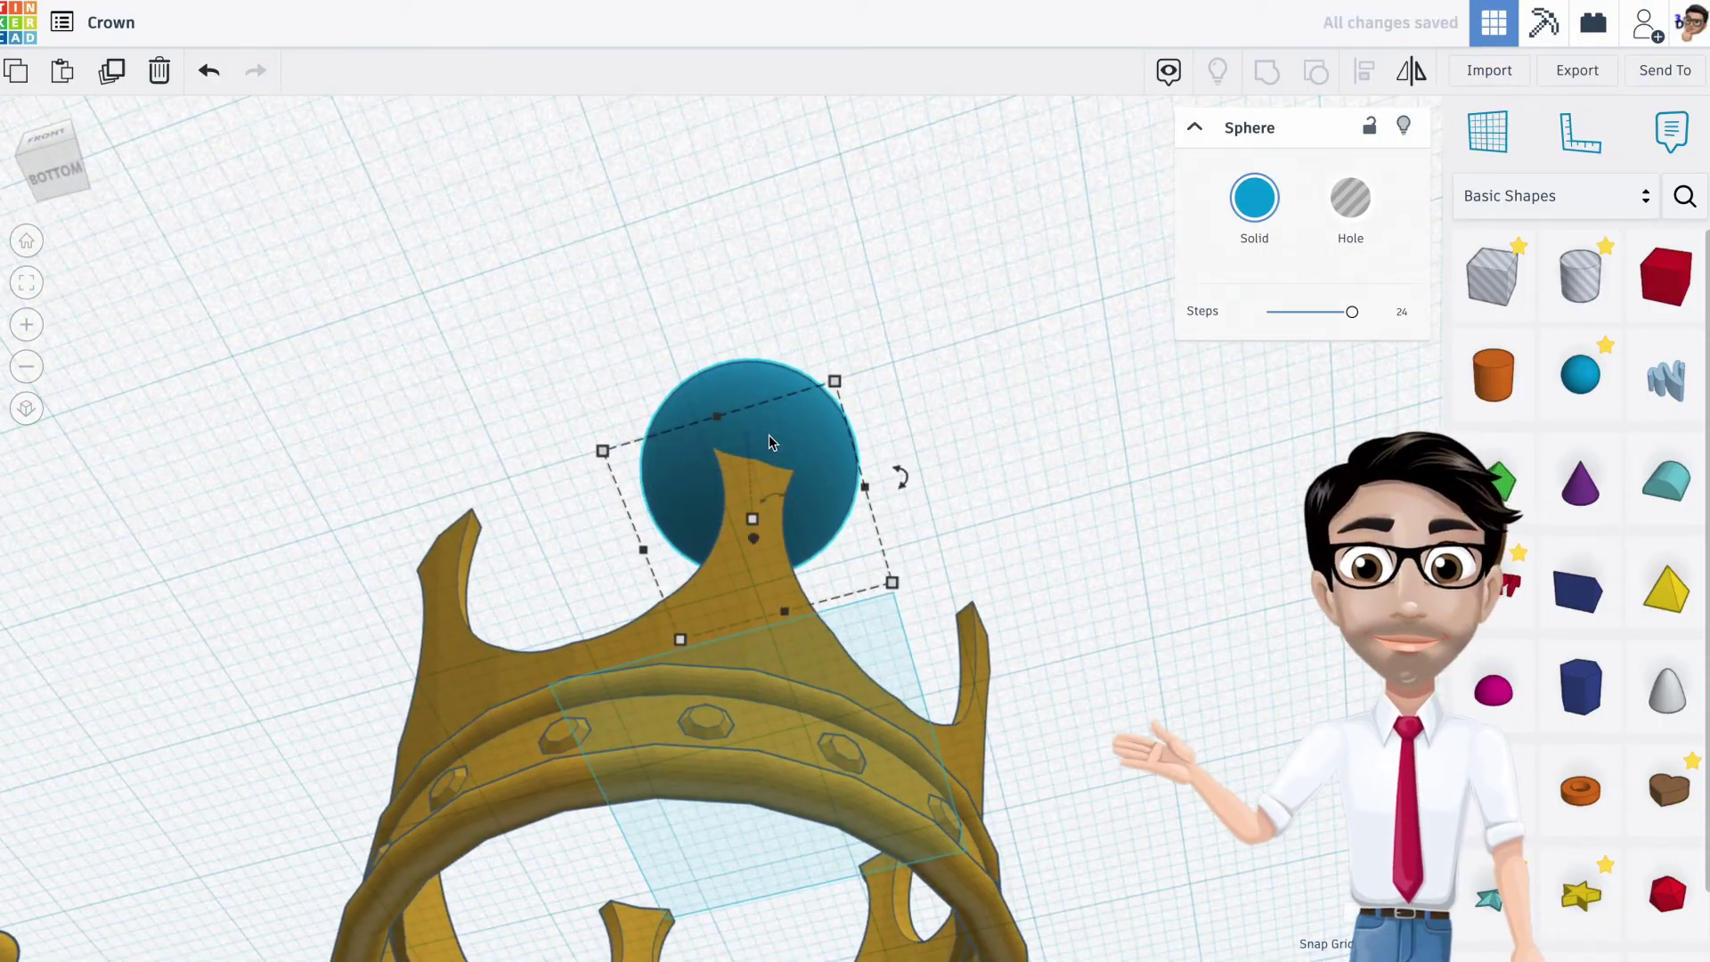
Nudge the sphere outward in small increments until it is centred over the crown point's tip
key(Up)
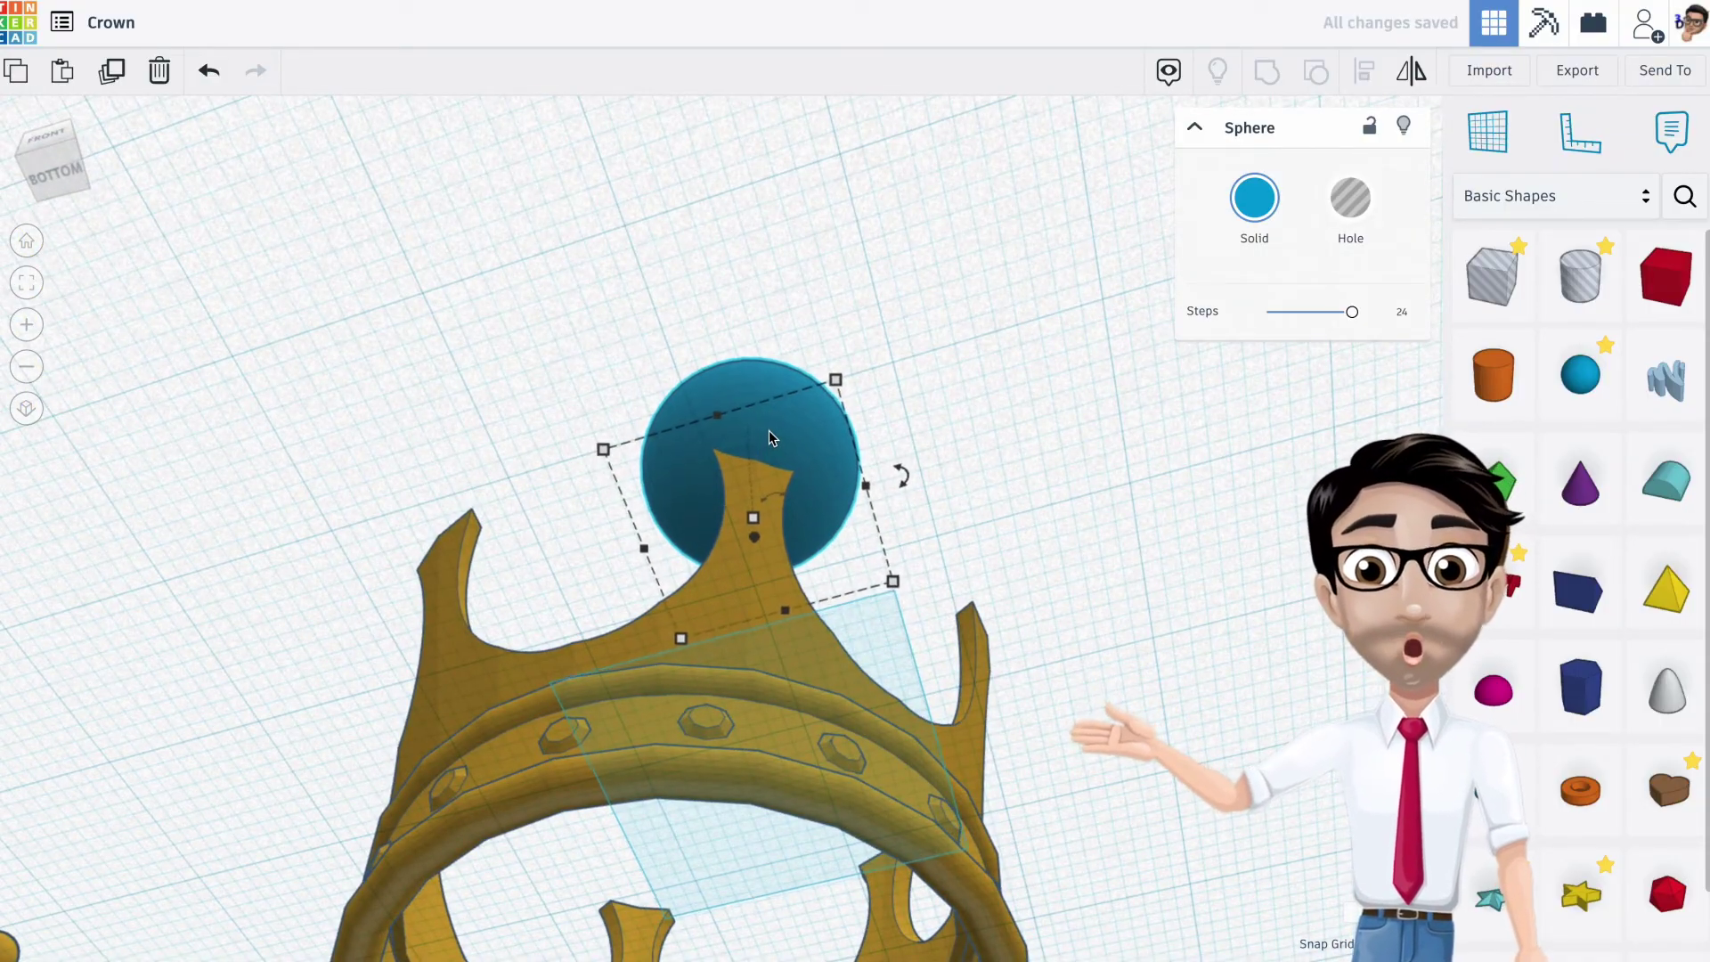
key(Right)
key(Right)
key(Up)
key(Right)
key(Right)
key(Up)
key(Up)
key(Right)
key(Right)
key(Up)
key(Up)
key(Up)
key(Up)
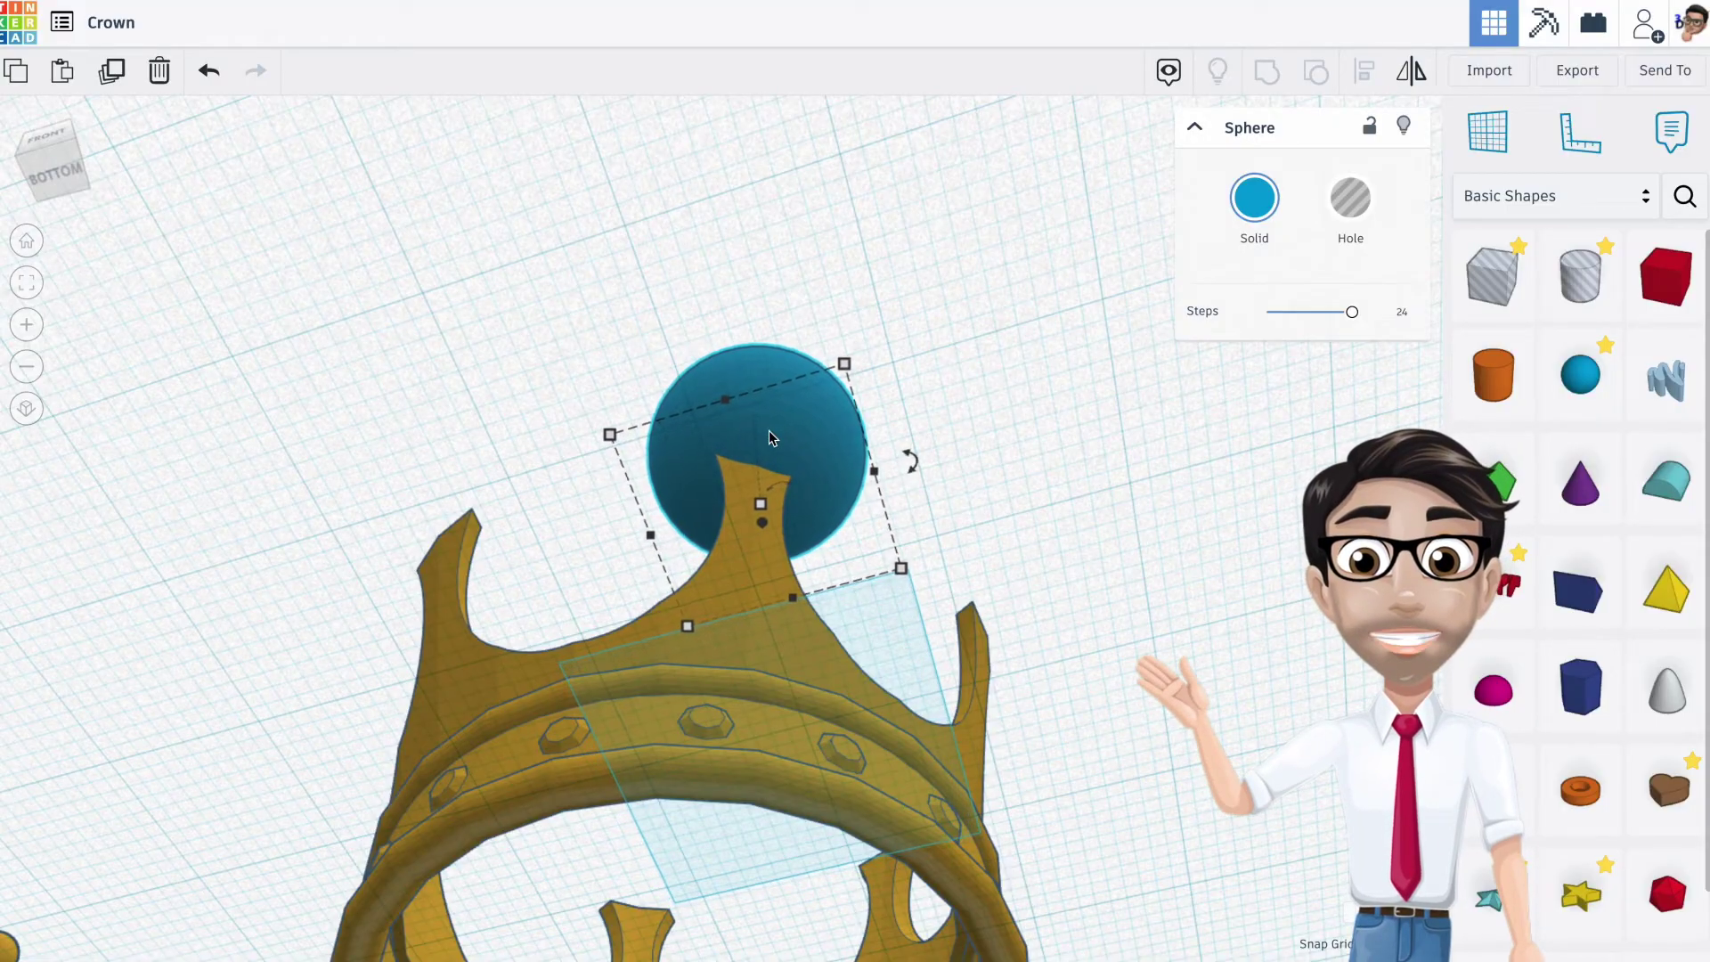
key(Up)
key(Up)
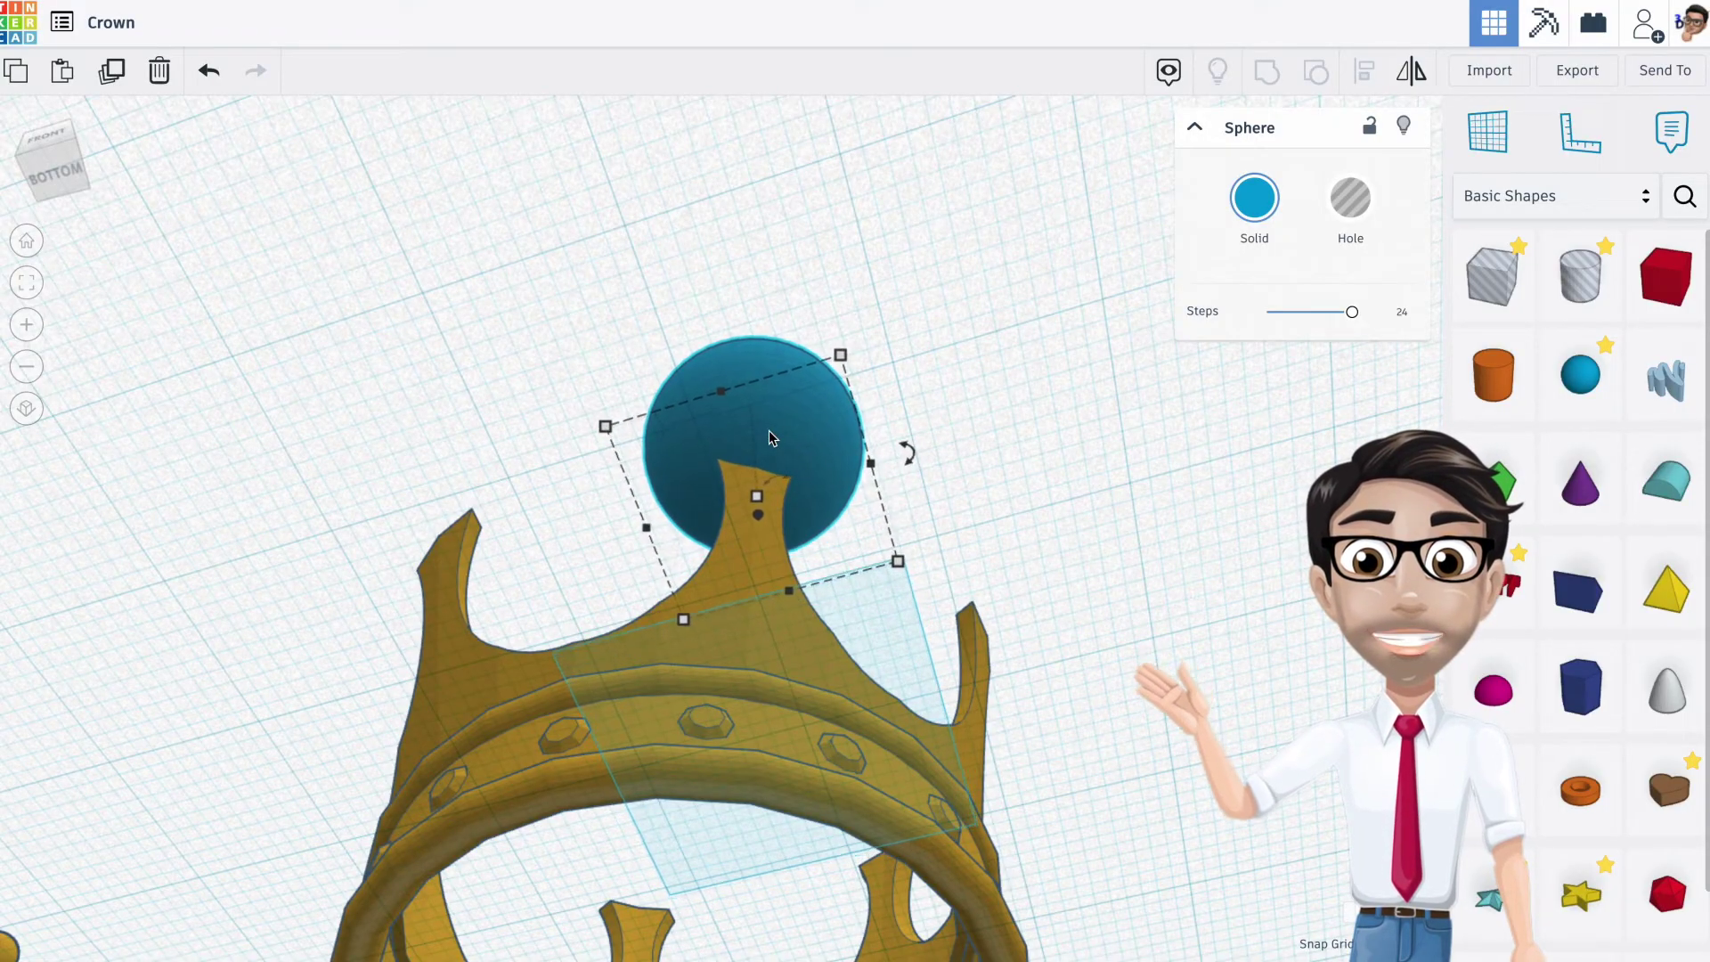
key(Up)
key(Up)
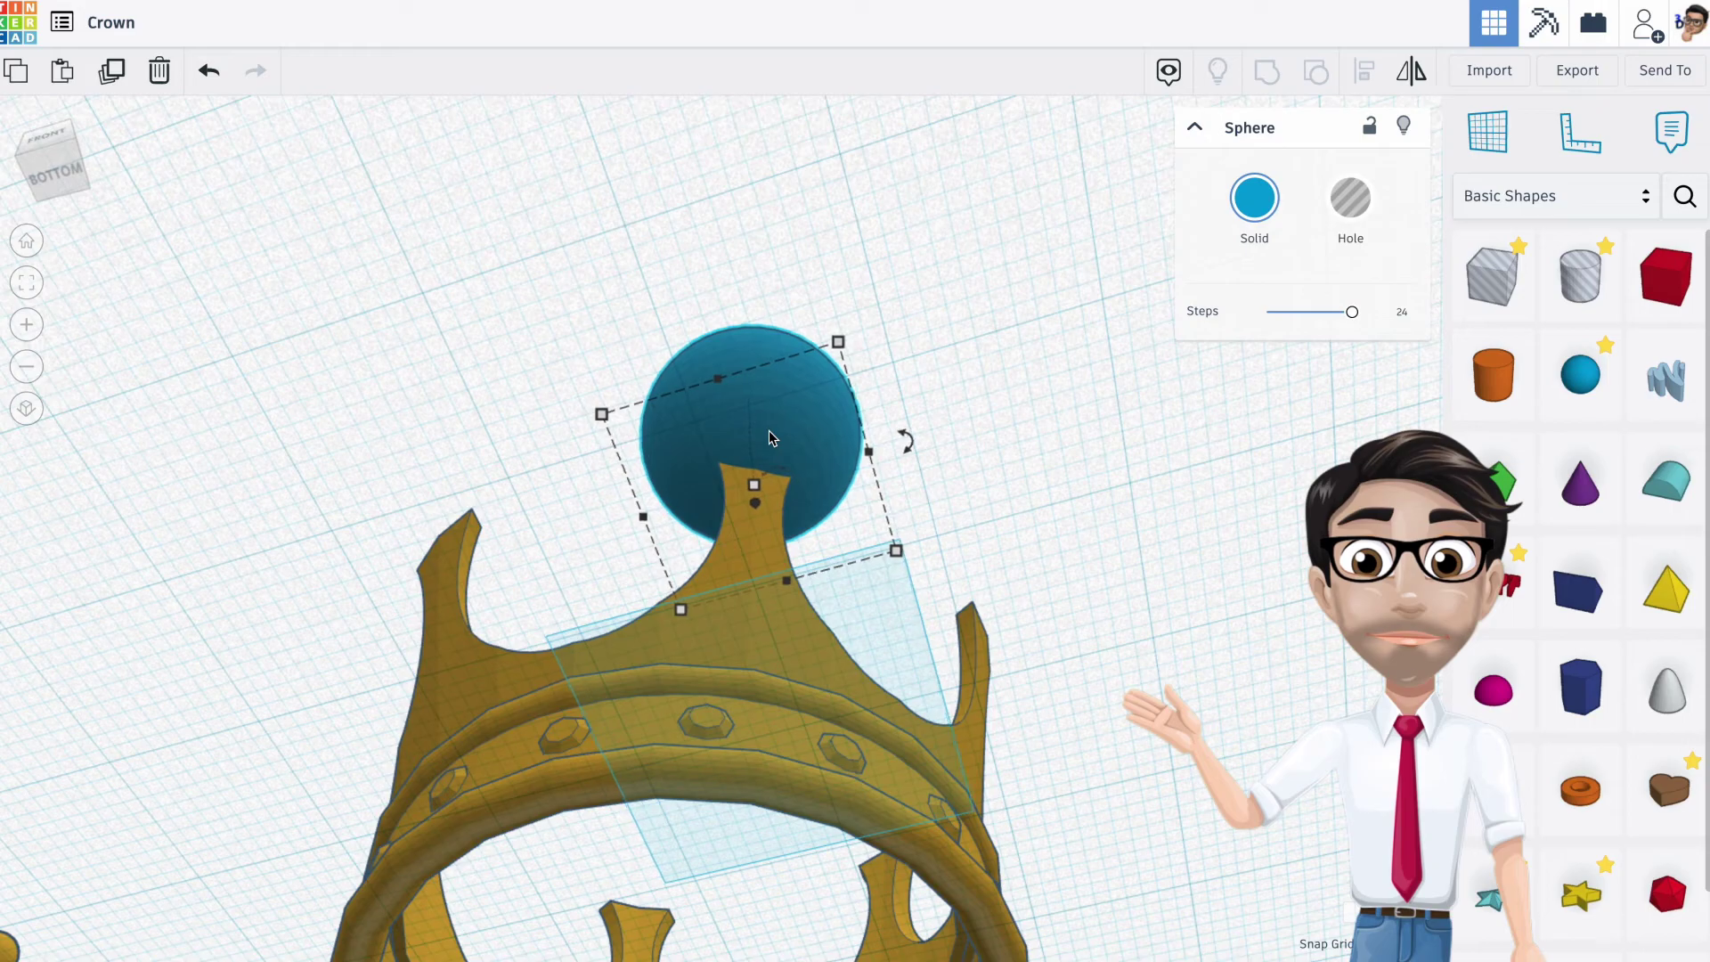
key(Up)
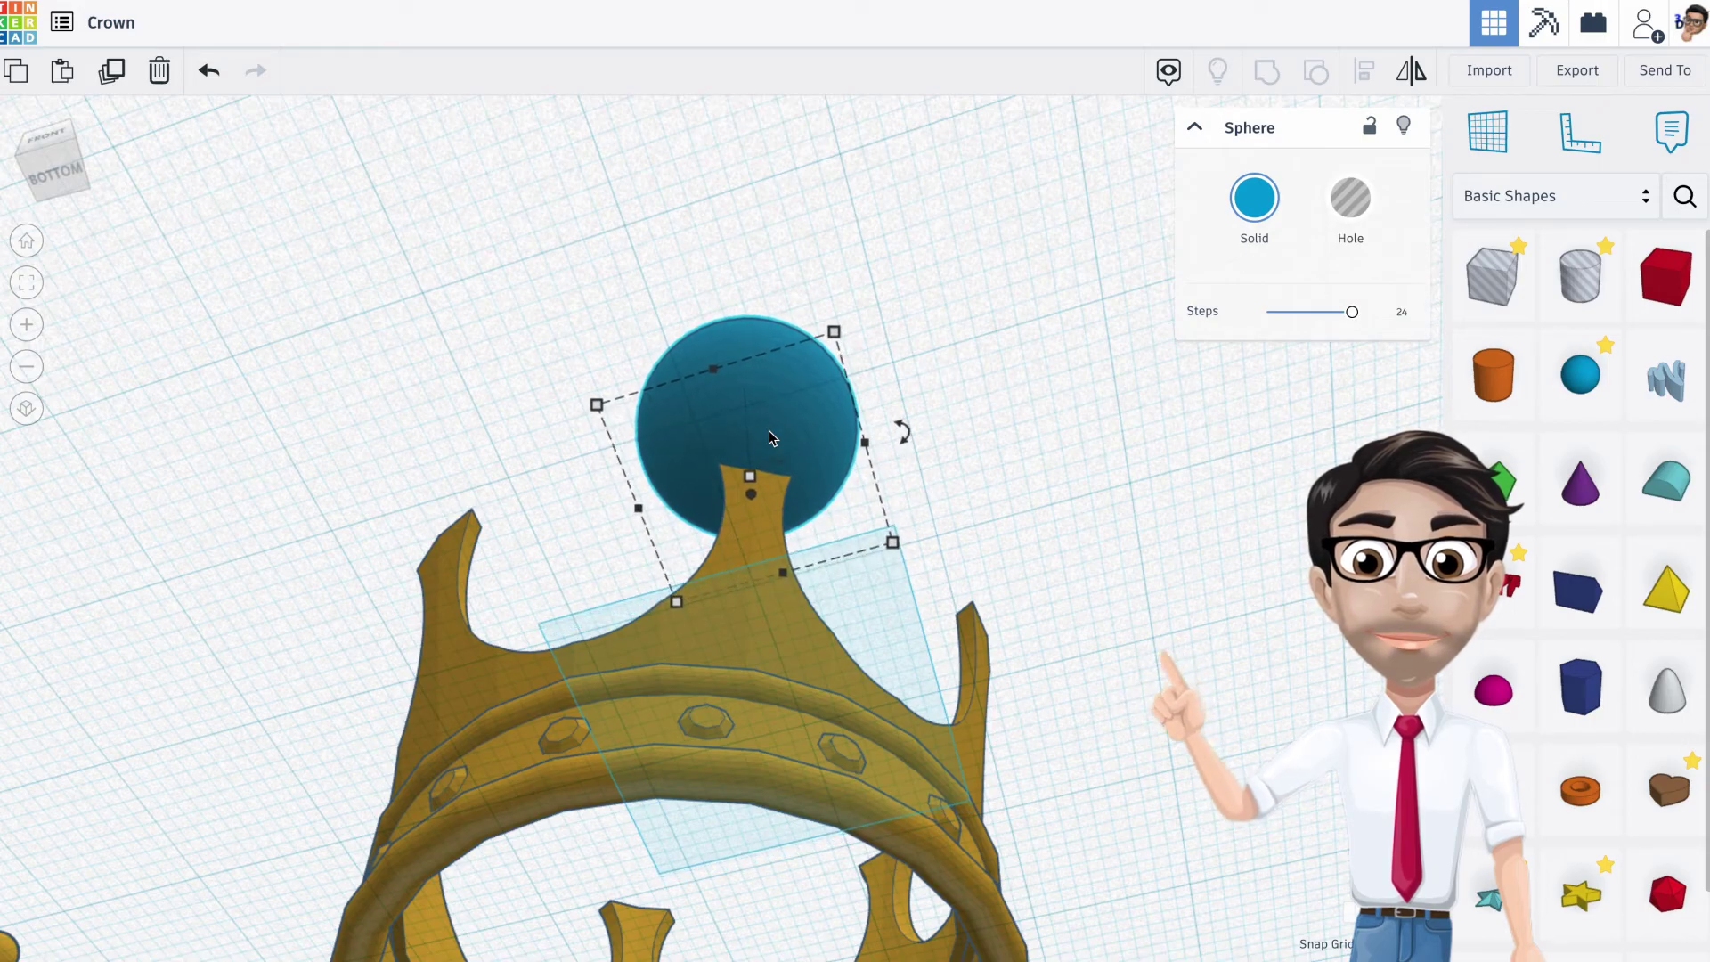
Shrink the sphere proportionally and adjust its height so it rests on the crown point's tip
right_drag(846, 417, 808, 570)
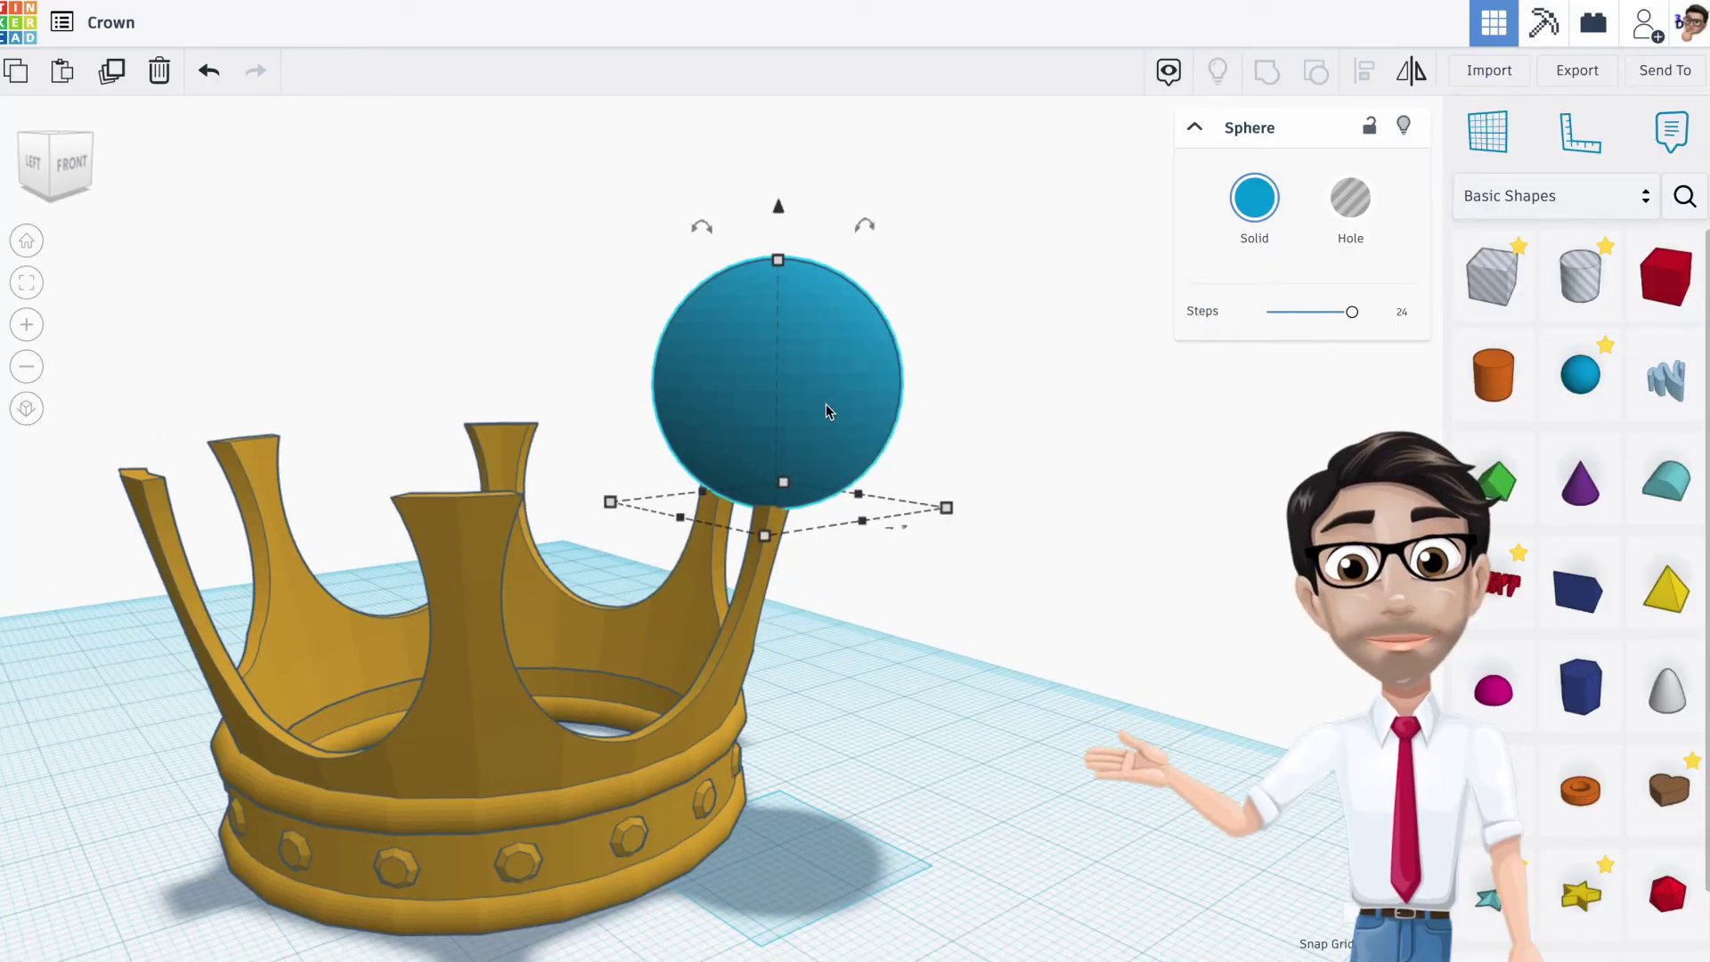
shift+drag(778, 260, 777, 367)
right_drag(813, 408, 661, 410)
drag(669, 309, 676, 277)
right_drag(621, 438, 891, 470)
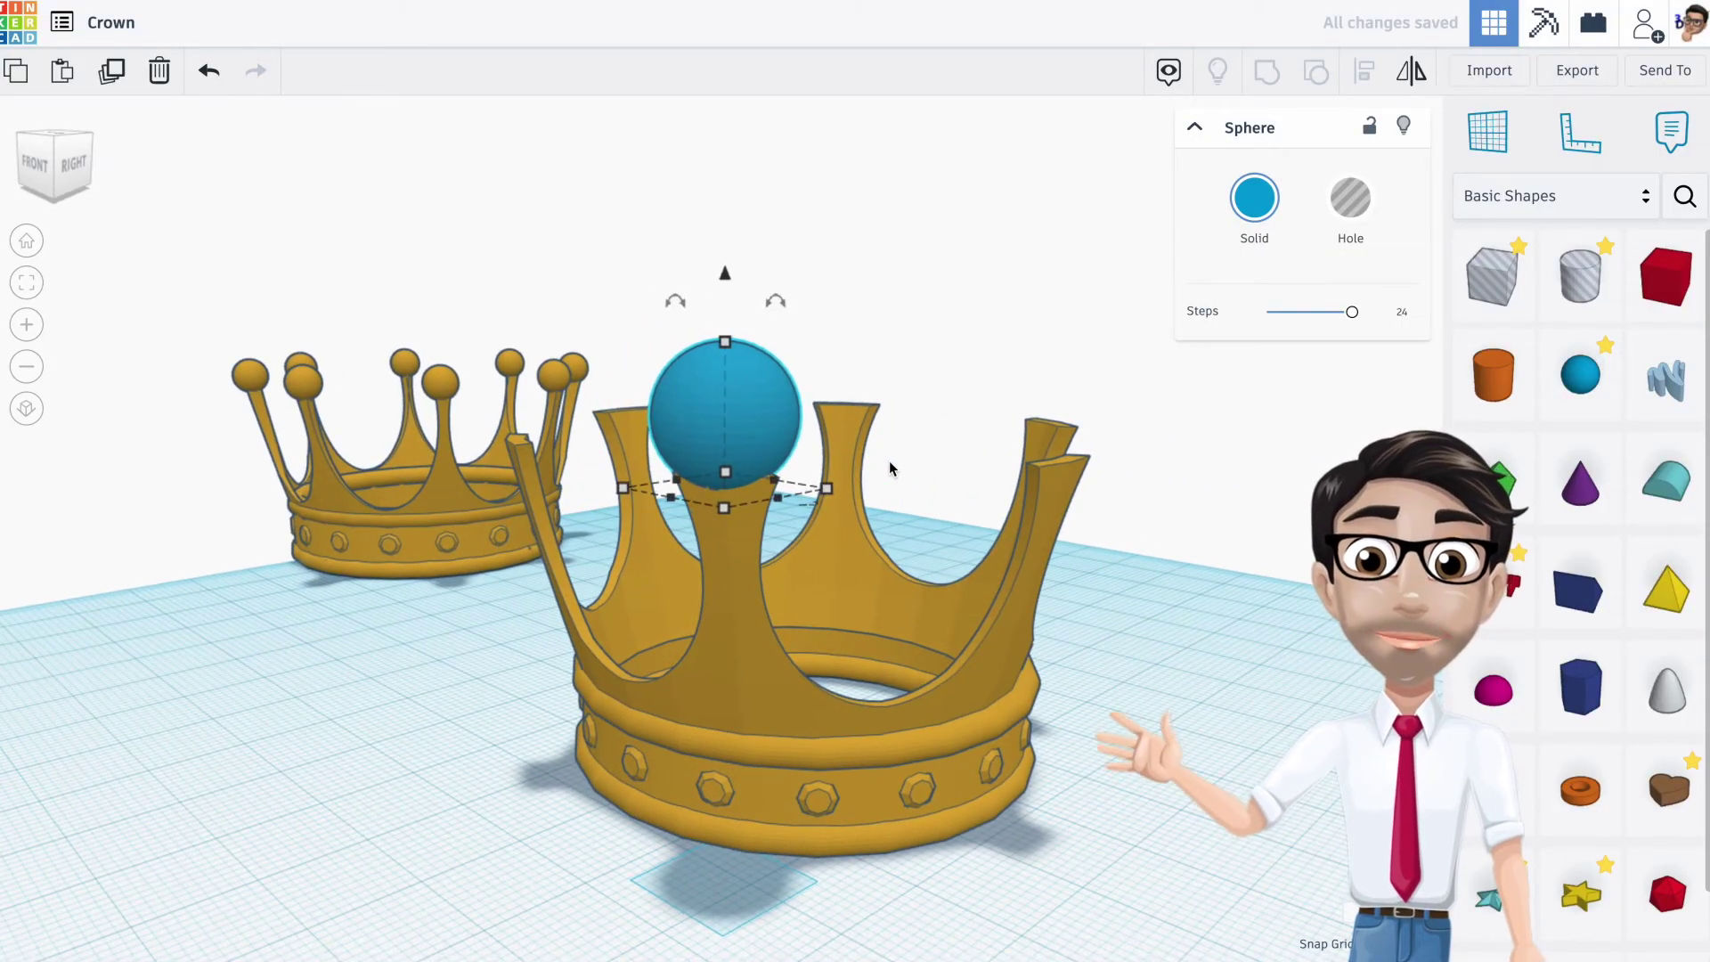
drag(730, 280, 727, 285)
right_drag(718, 458, 726, 496)
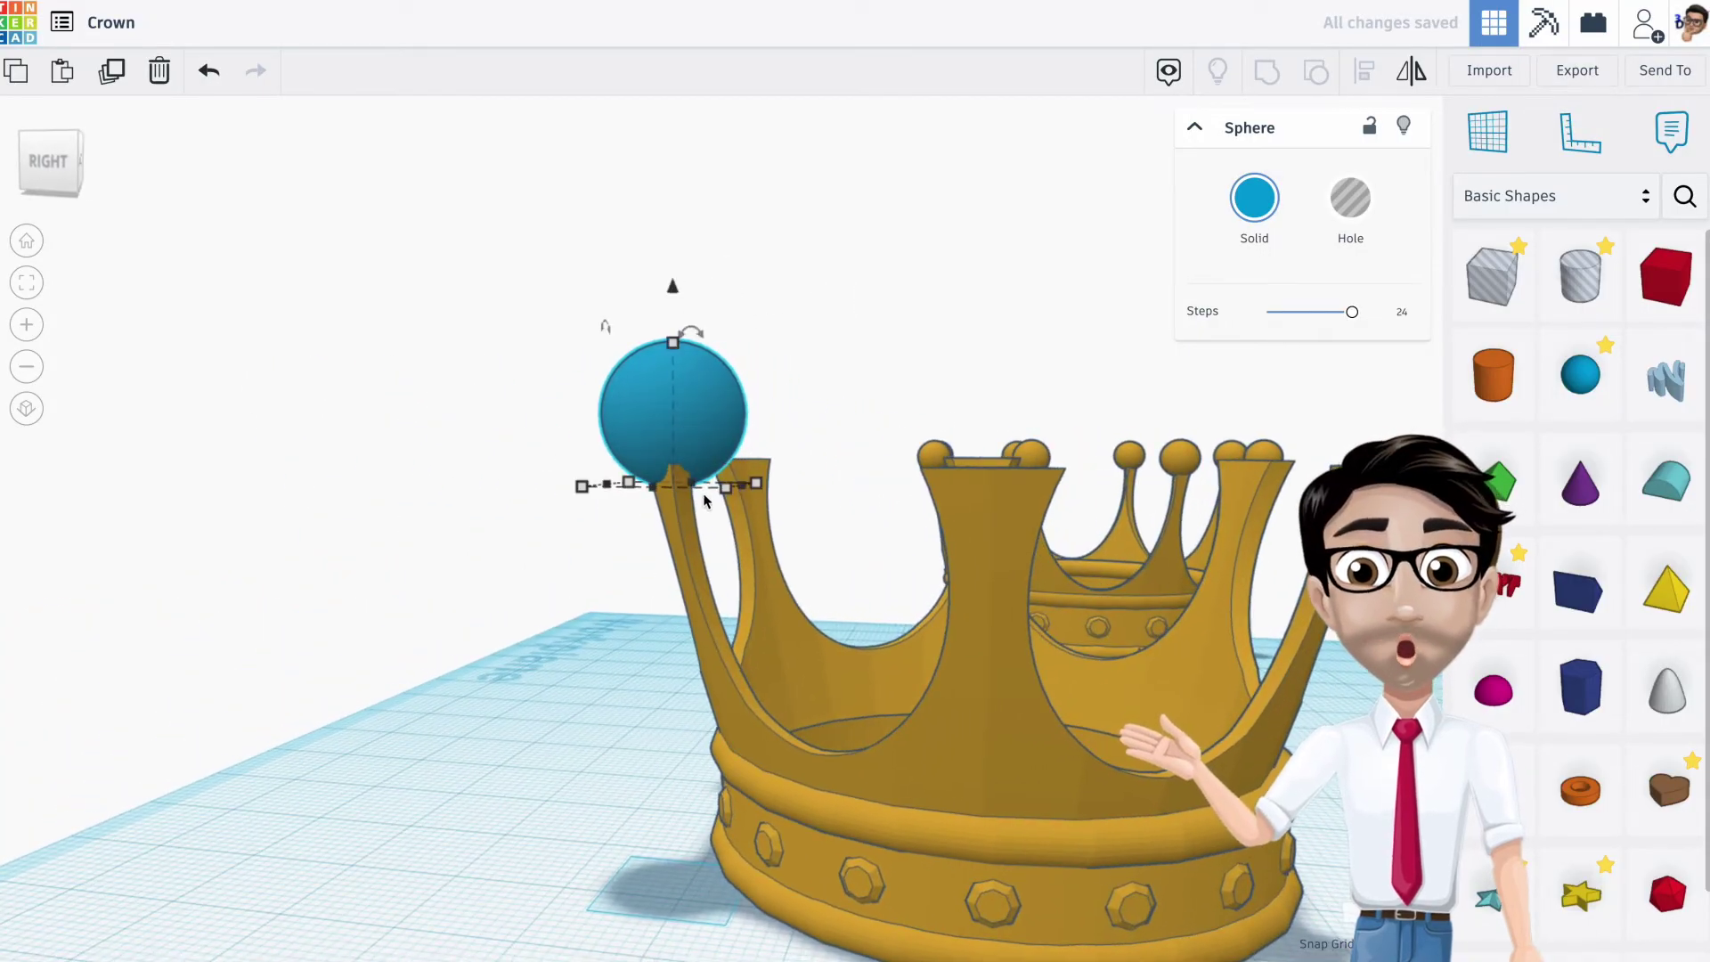
Scale the sphere proportionally down to 9.9 mm and lower it by 0.5 mm onto the point
mouse_move(687, 484)
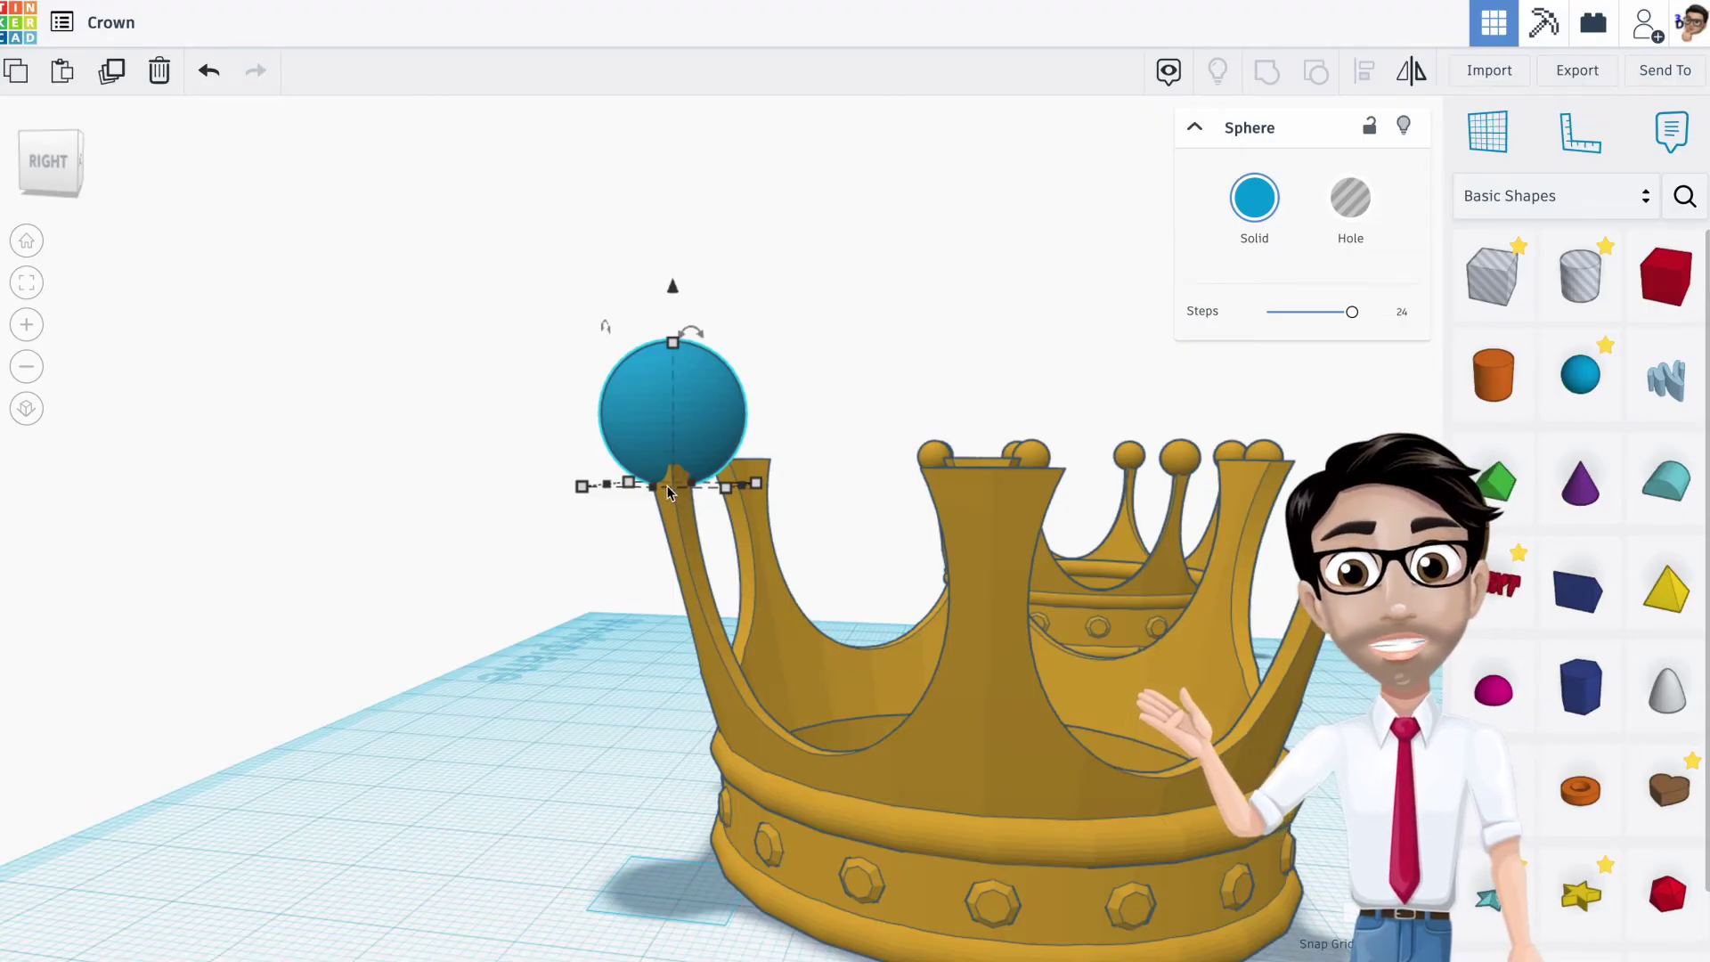
right_drag(584, 461, 894, 482)
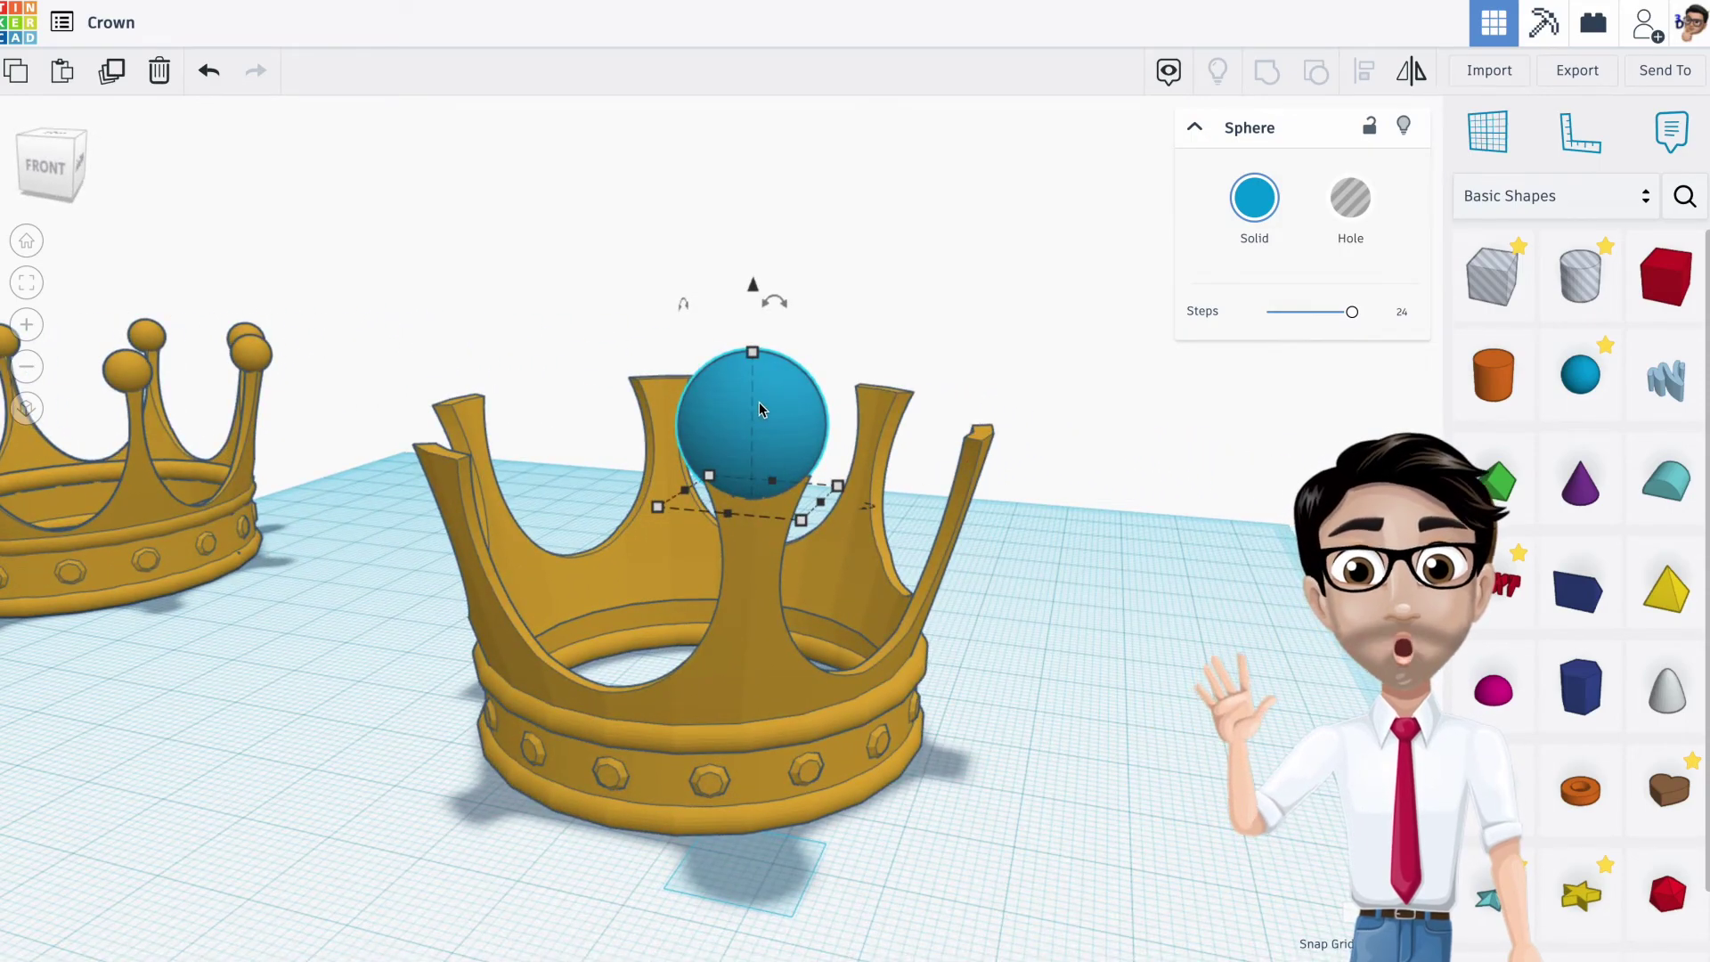
shift+drag(753, 361, 752, 370)
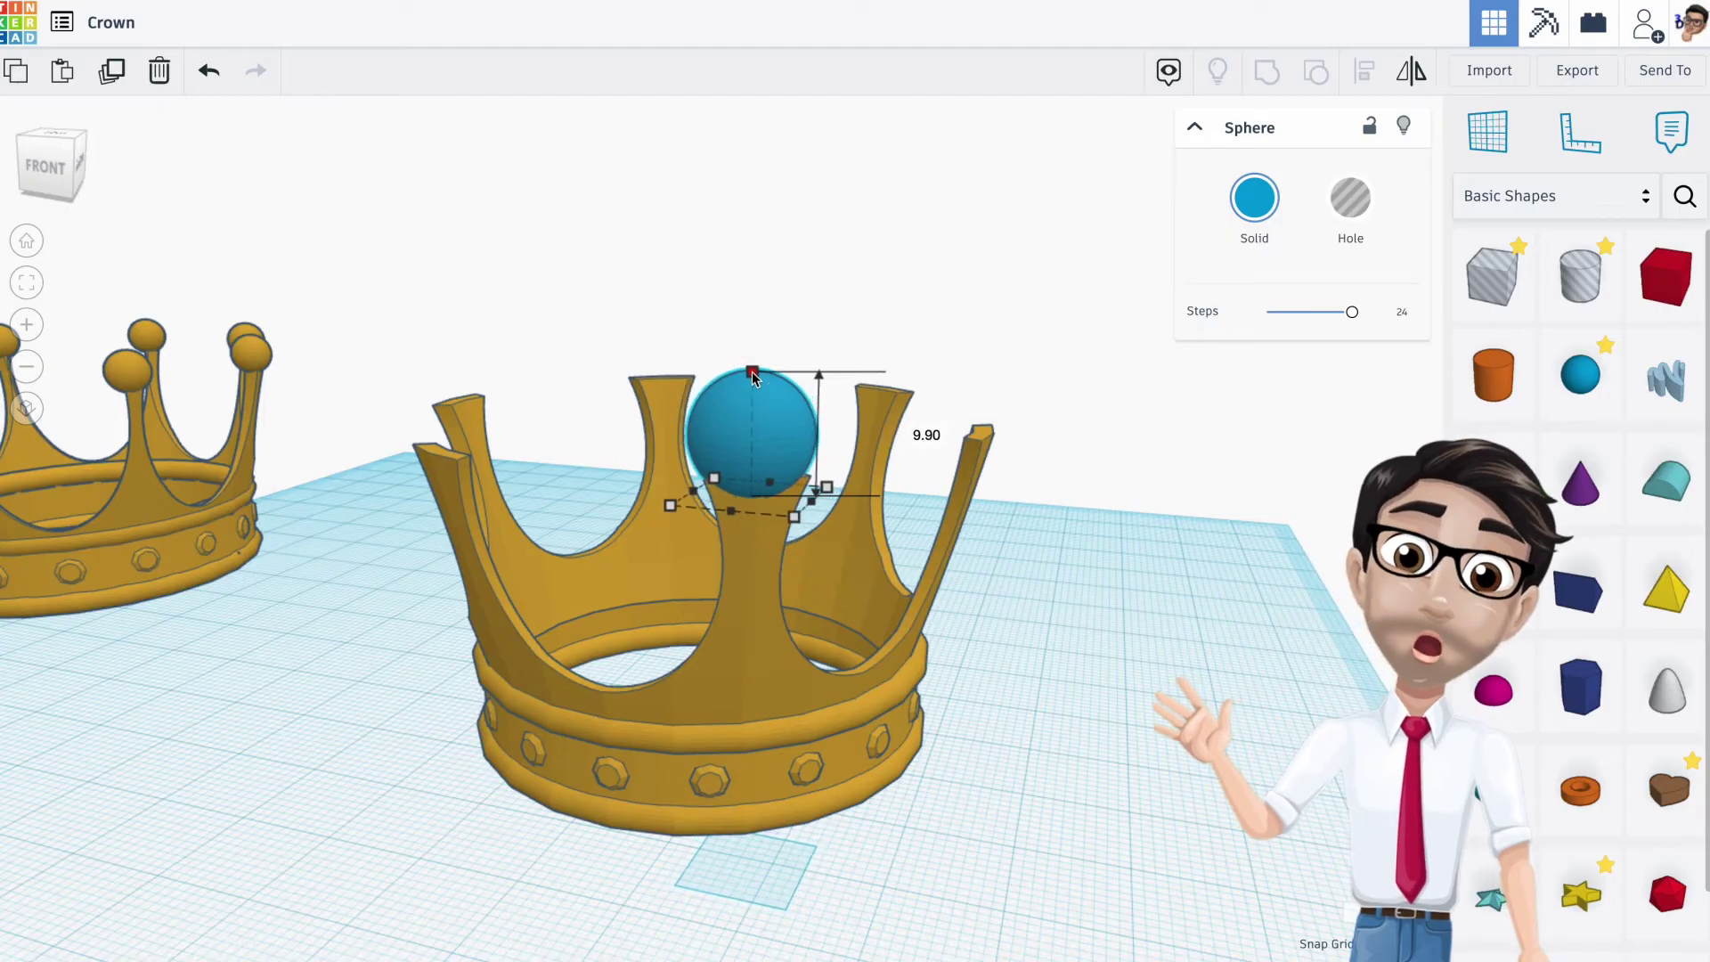
right_drag(789, 455, 772, 499)
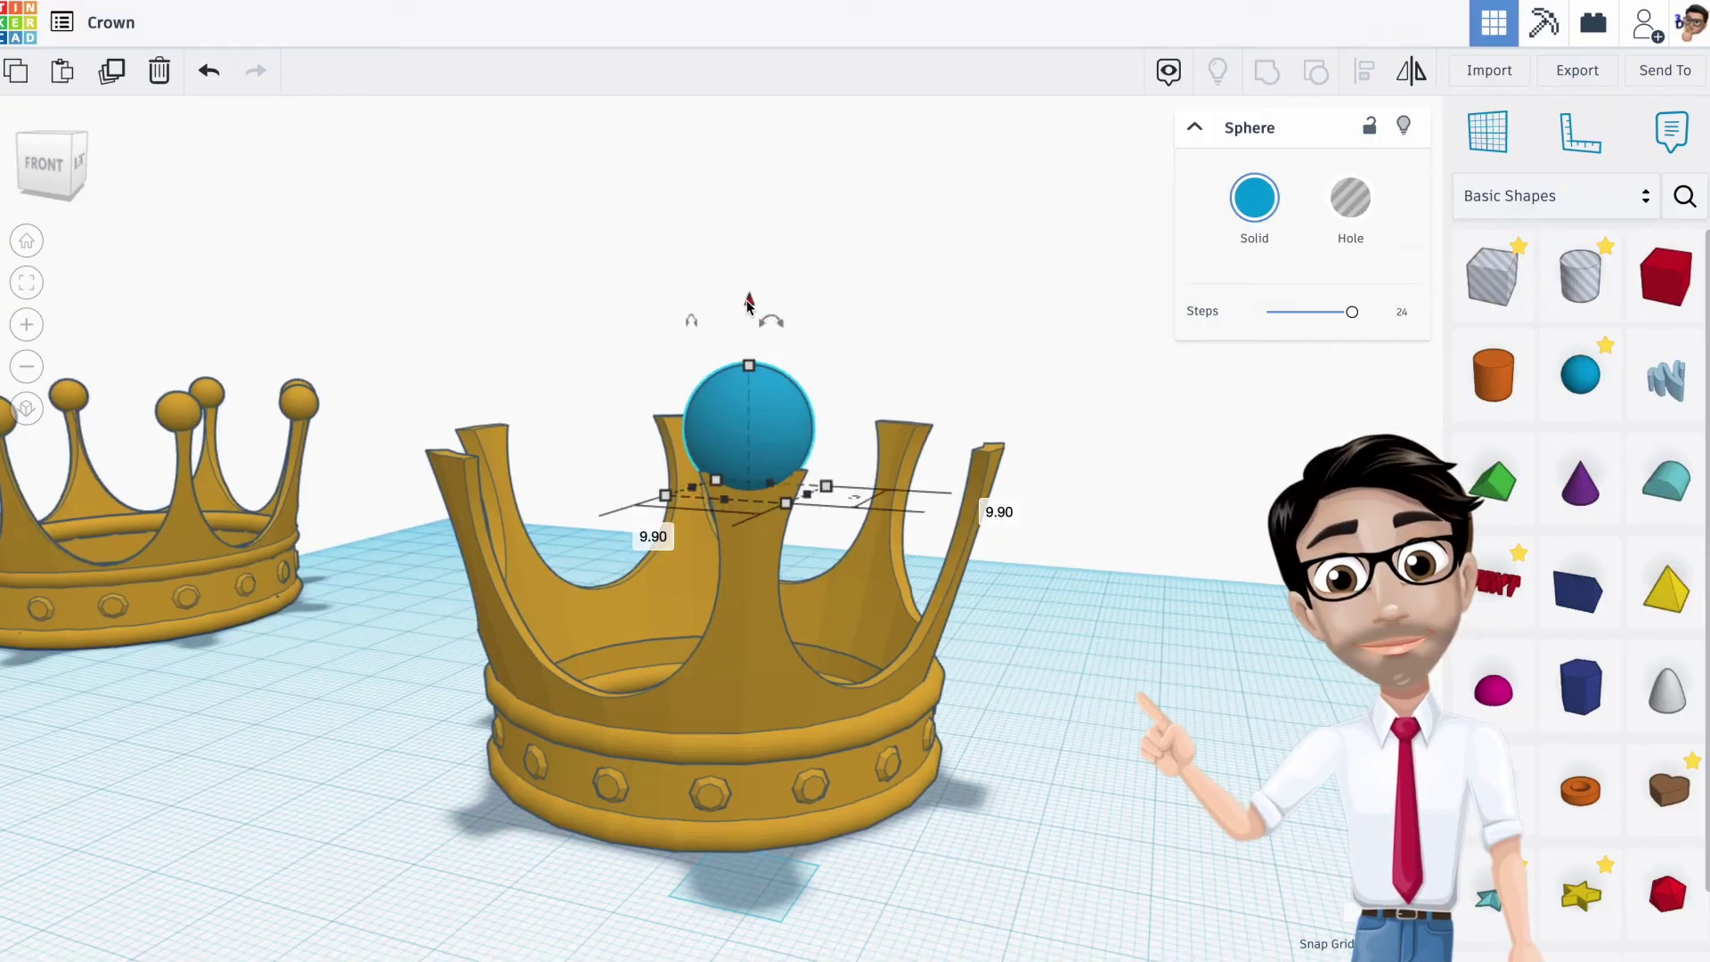
drag(748, 303, 749, 308)
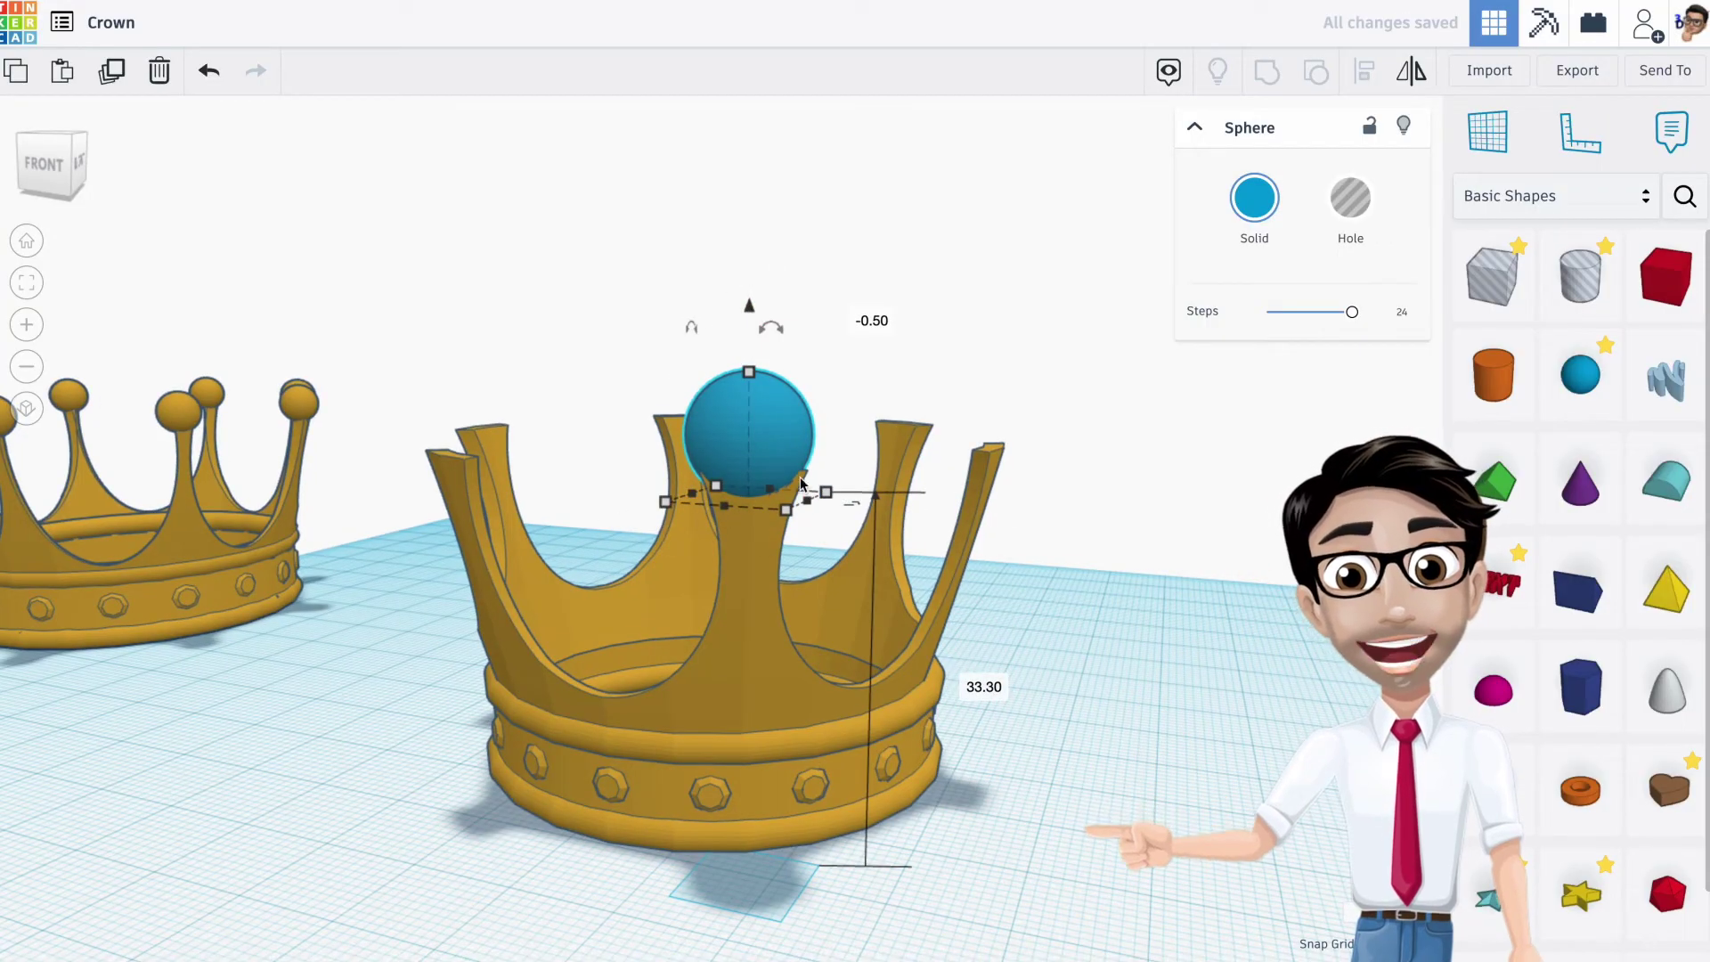
Duplicate the sphere and move the copy to the opposite crown point
right_drag(815, 484, 747, 521)
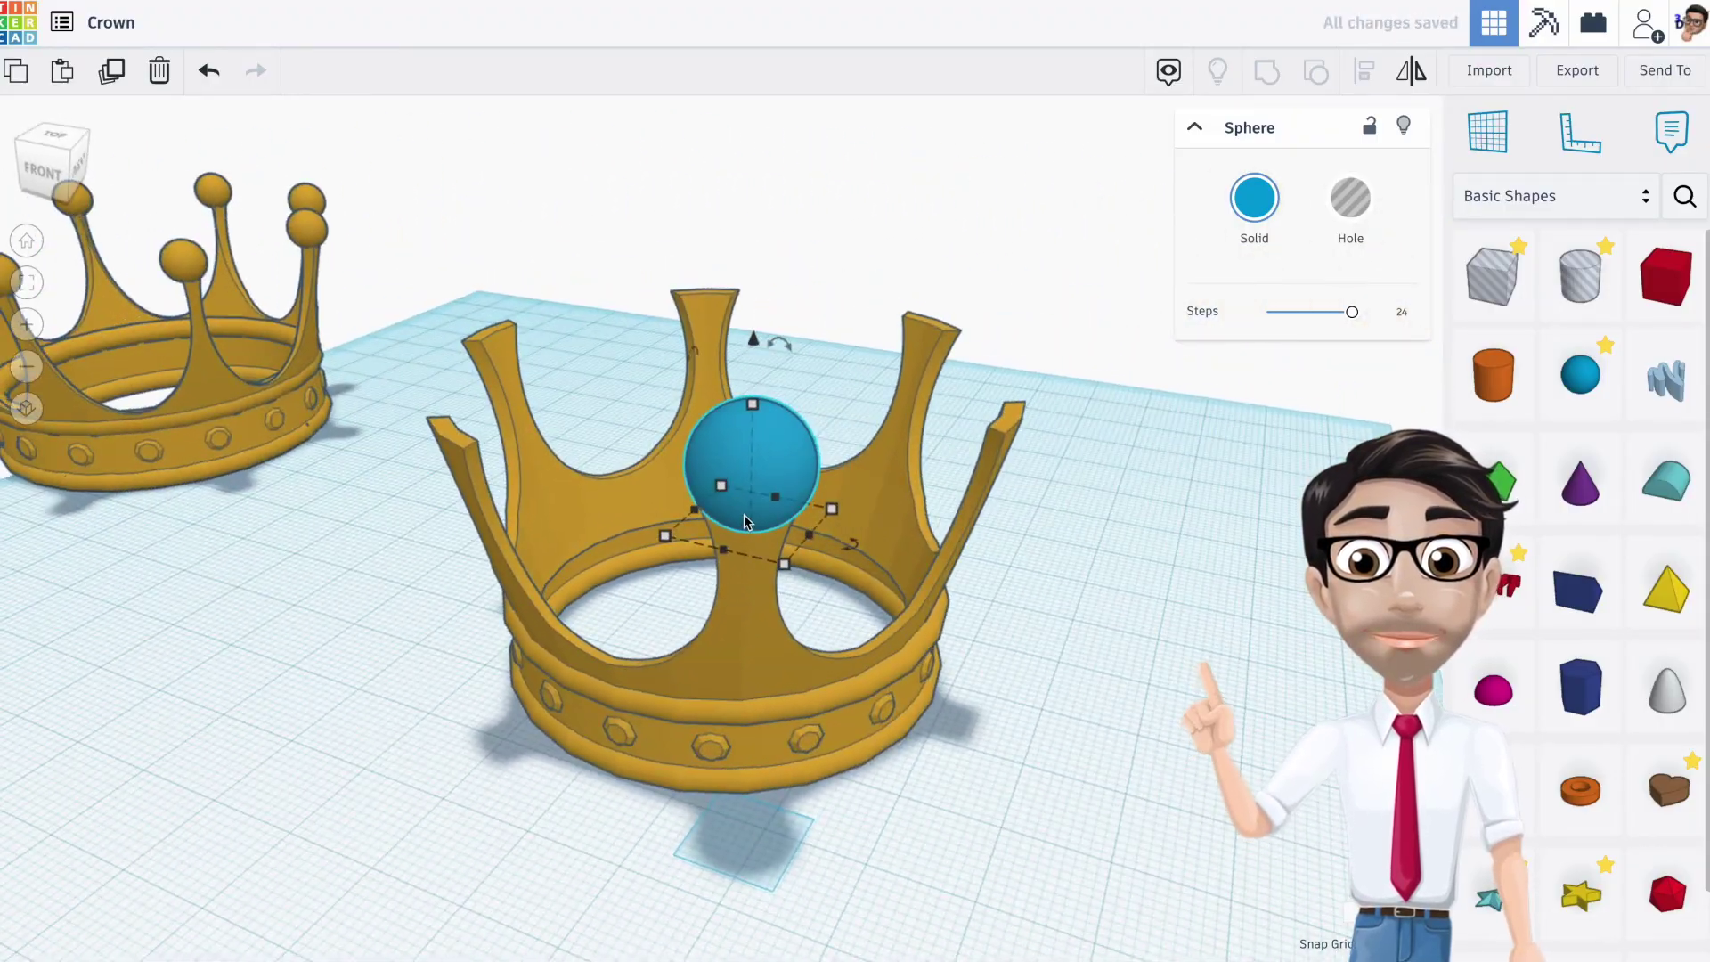
right_drag(890, 547, 788, 490)
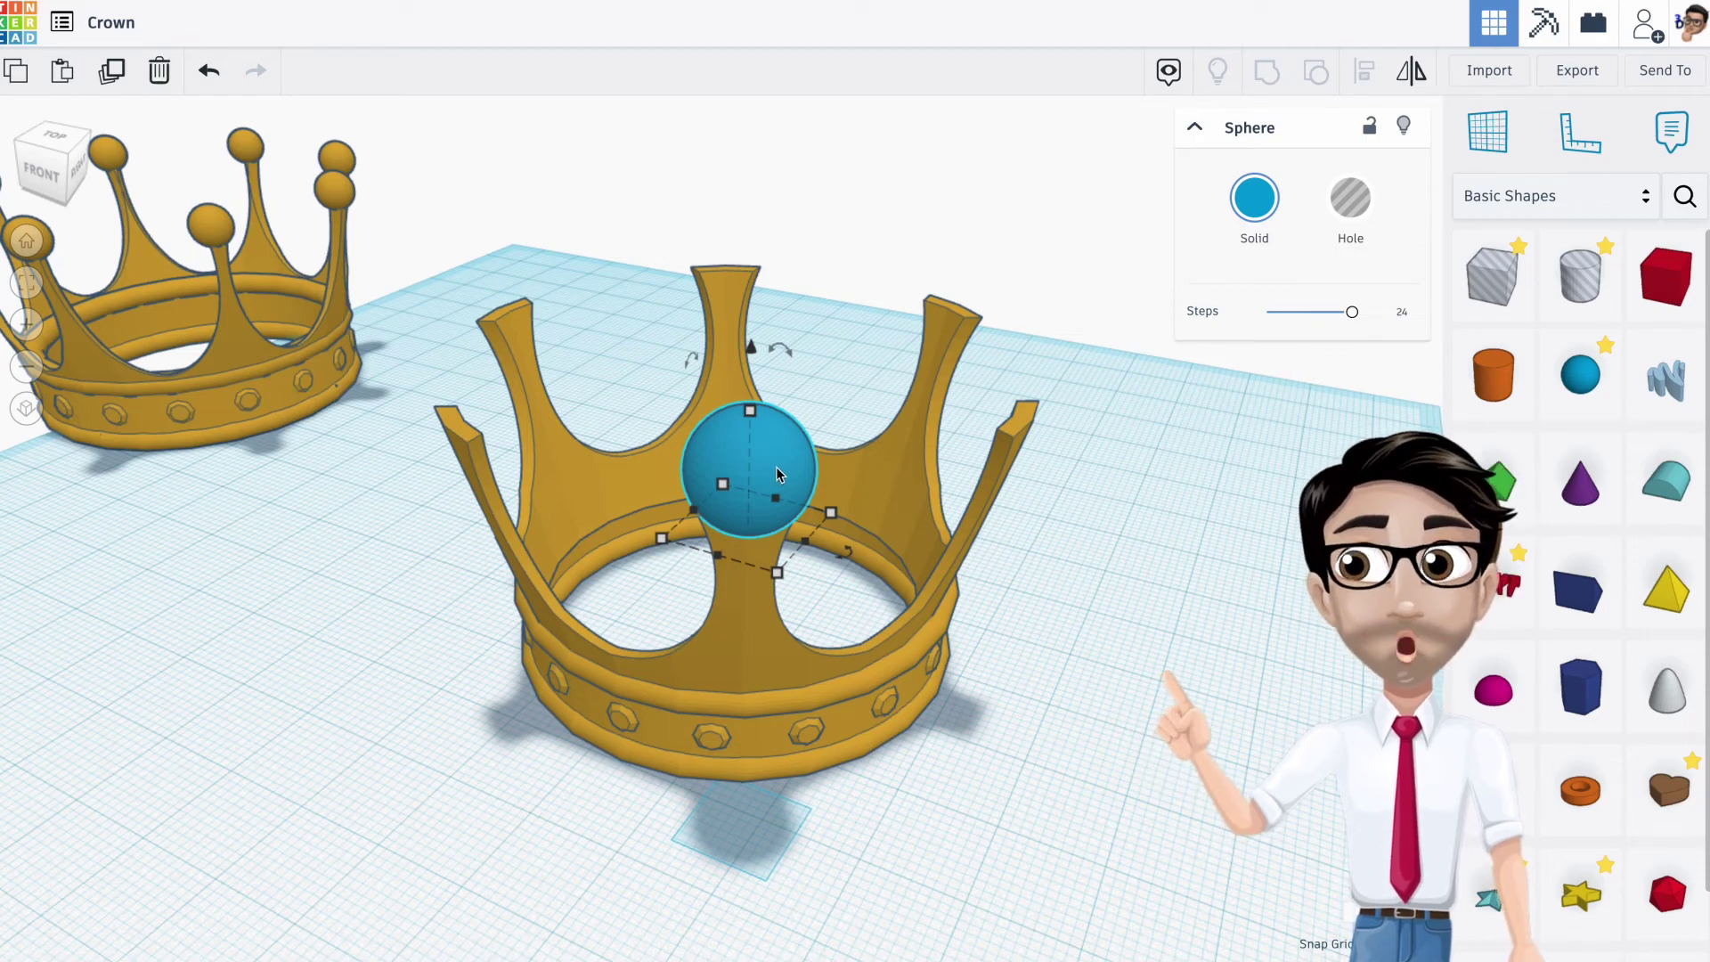
alt+drag(777, 473, 742, 245)
right_drag(713, 276, 436, 383)
right_drag(1051, 454, 806, 400)
Nudge the copied sphere until it is centred on the tip of the opposite point
key(Left)
key(Left)
key(Down)
key(Down)
key(Down)
key(Right)
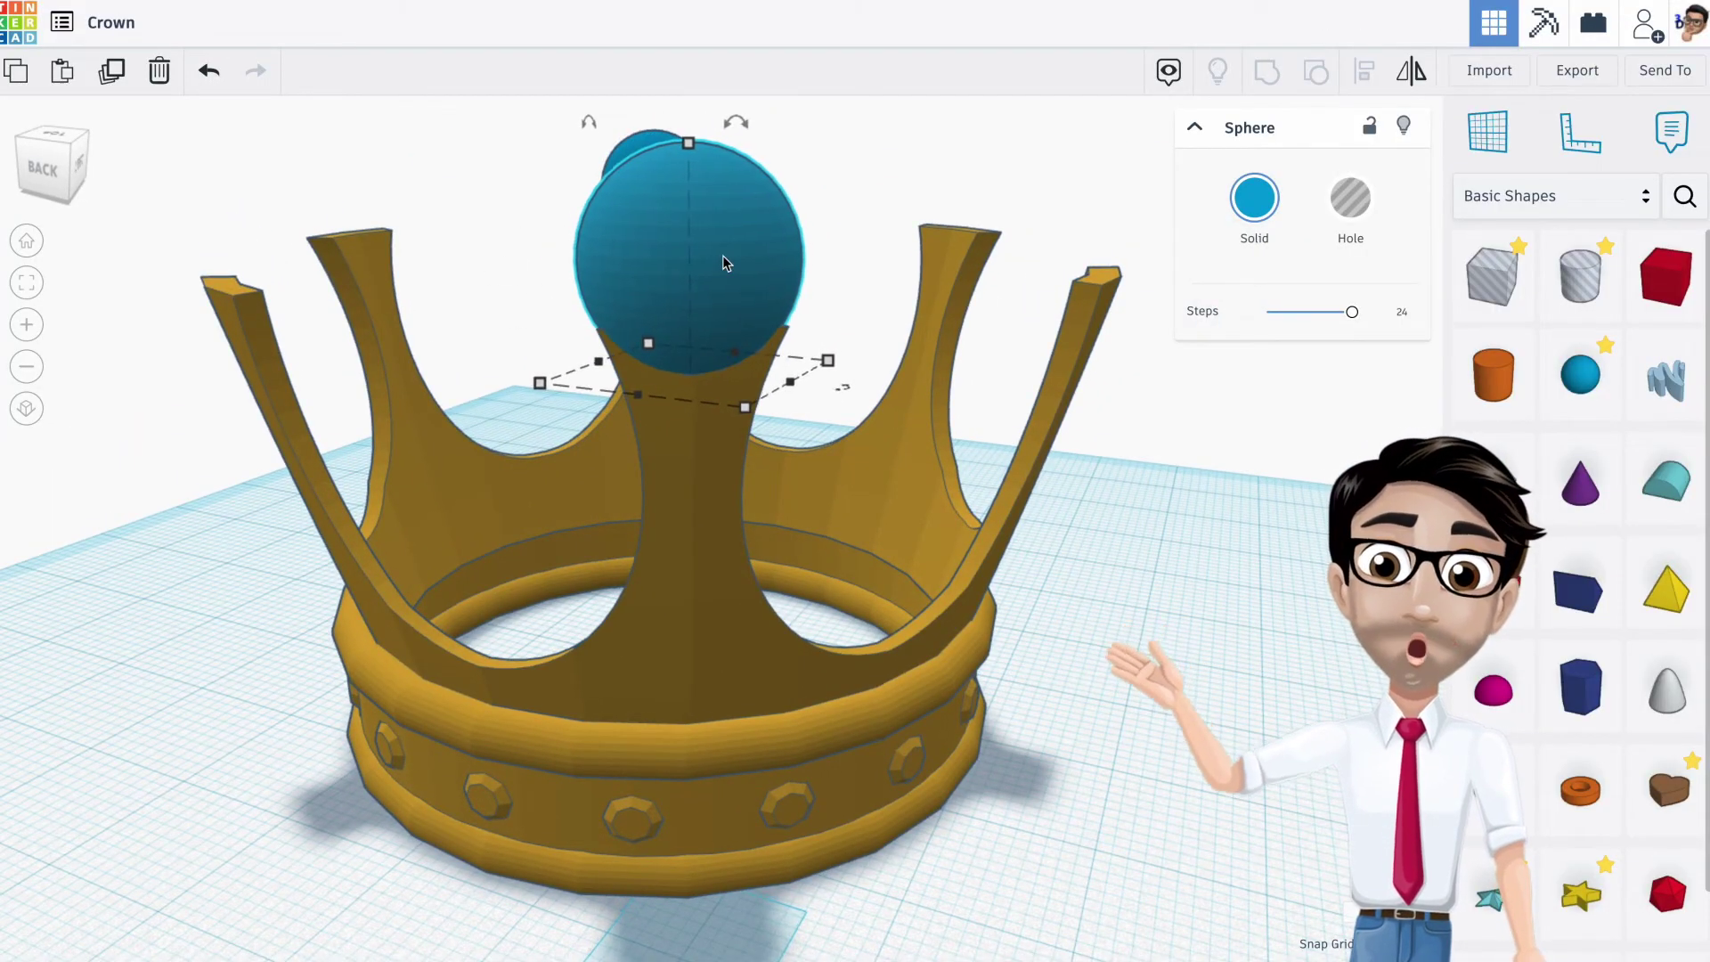
key(Right)
key(Right)
key(Left)
key(Left)
right_drag(714, 314, 790, 382)
scroll(797, 383, down, 5)
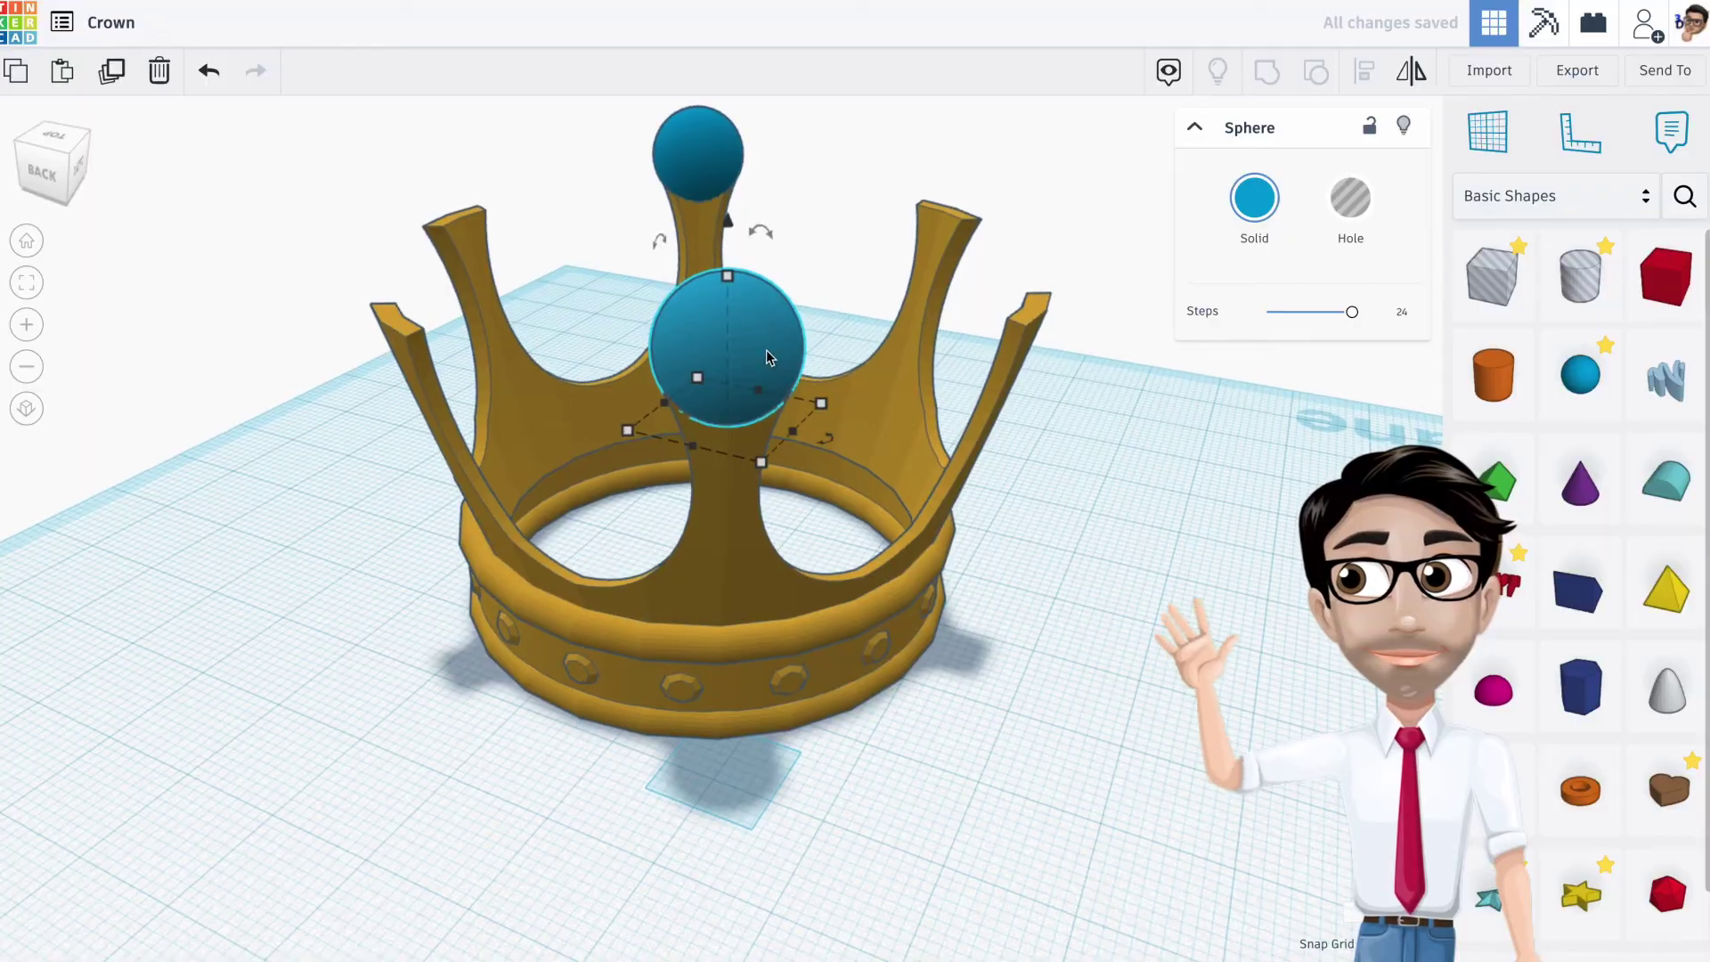
Delete the stray extra sphere floating in front of the crown
shift+click(688, 159)
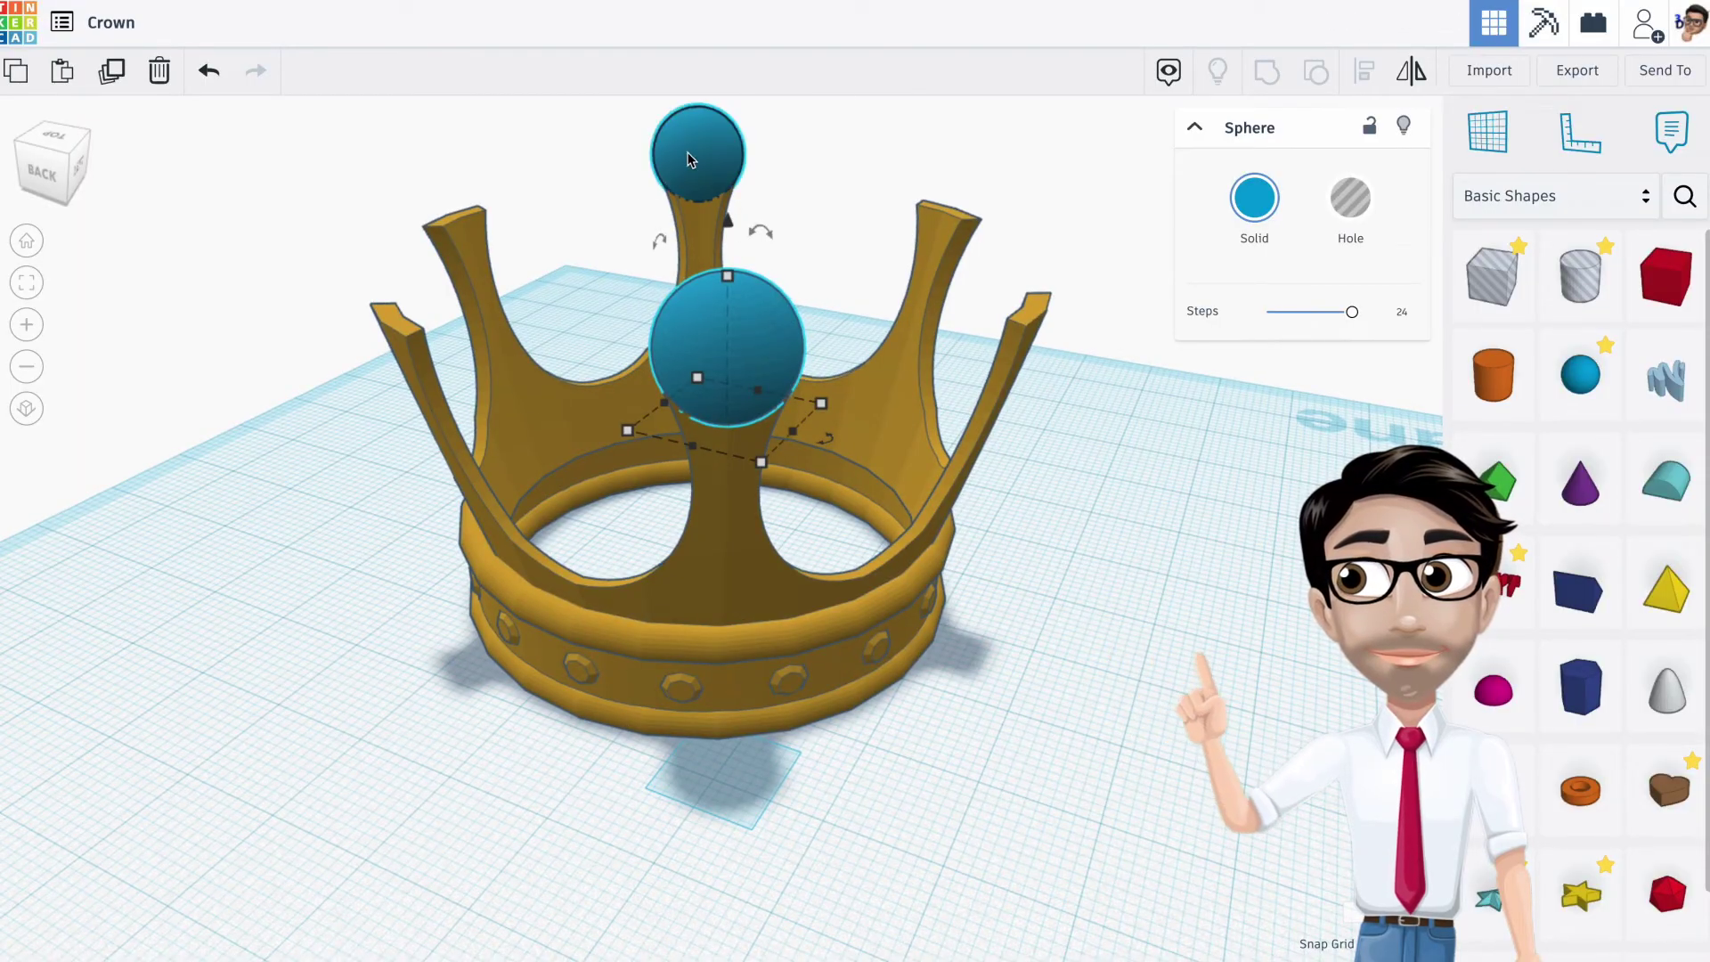
click(707, 212)
scroll(836, 383, down, 4)
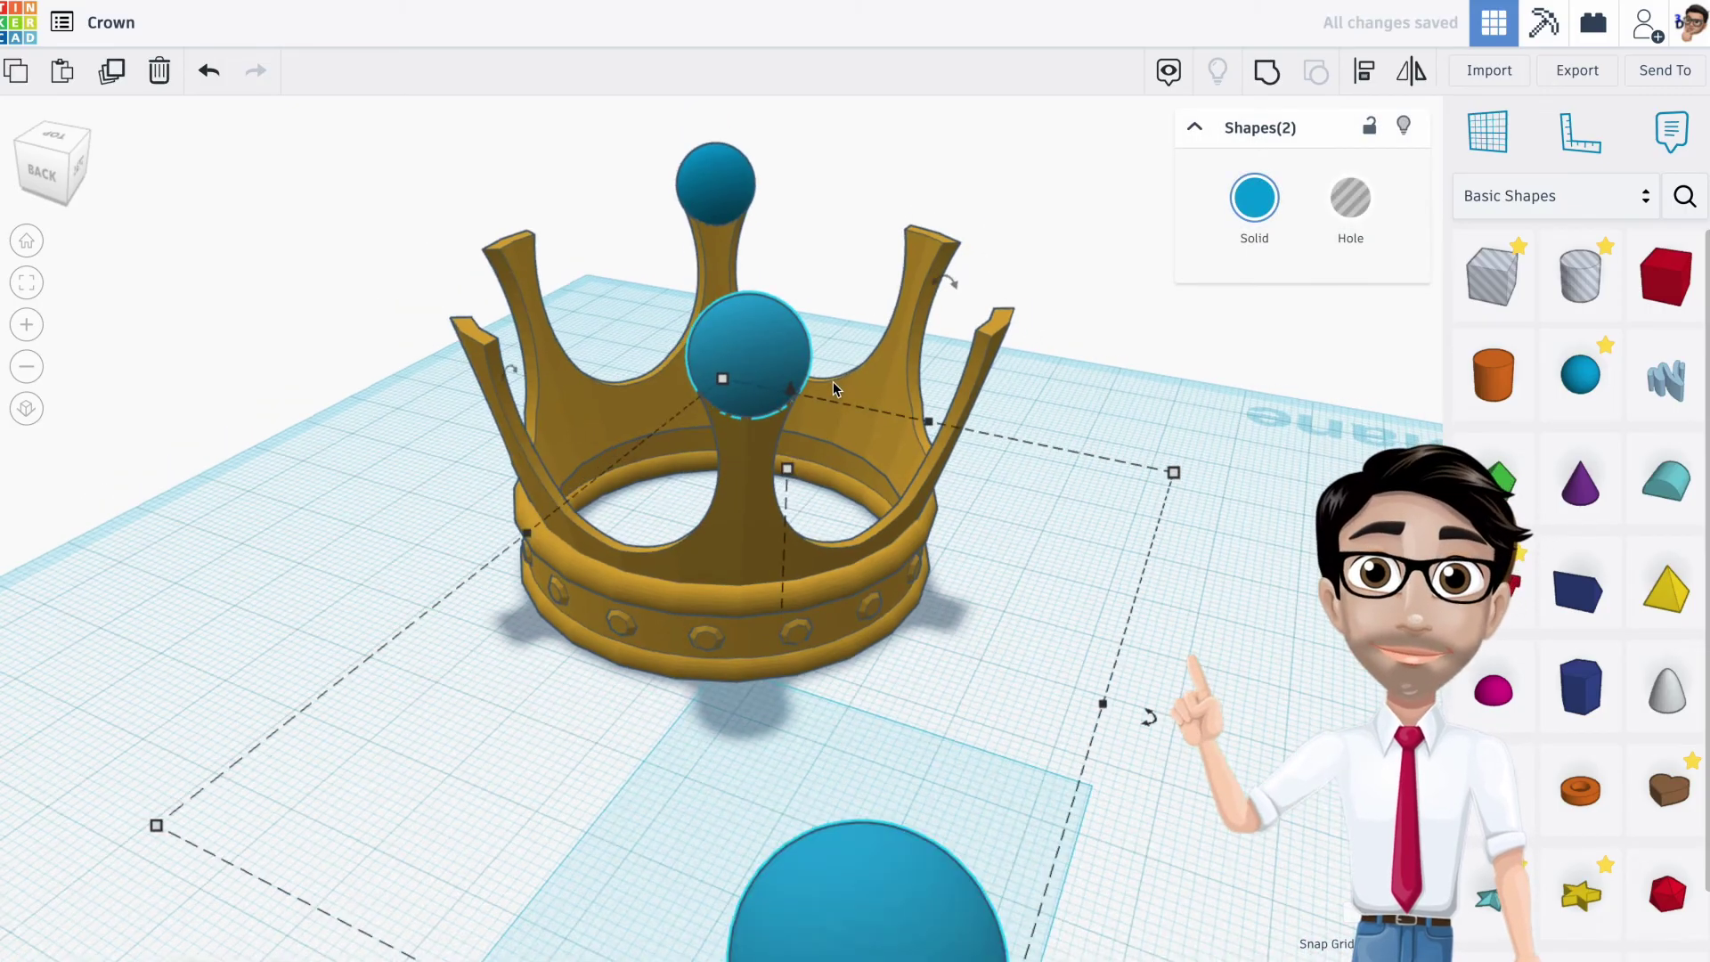
click(1034, 593)
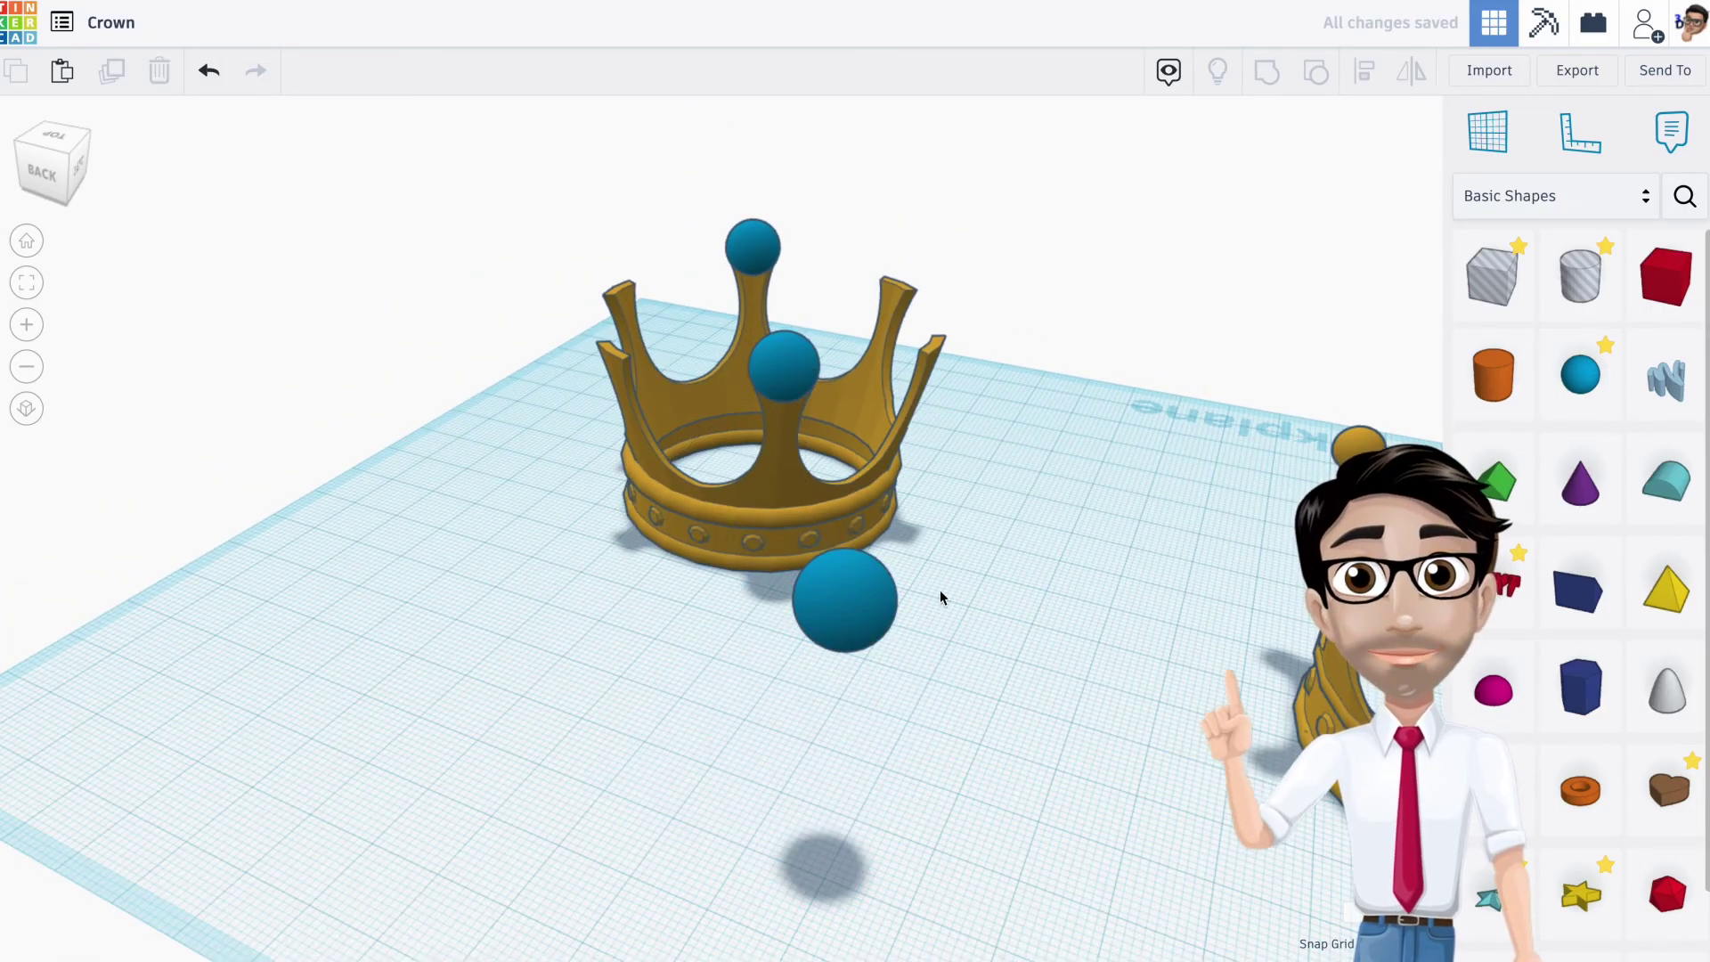
click(864, 580)
key(Delete)
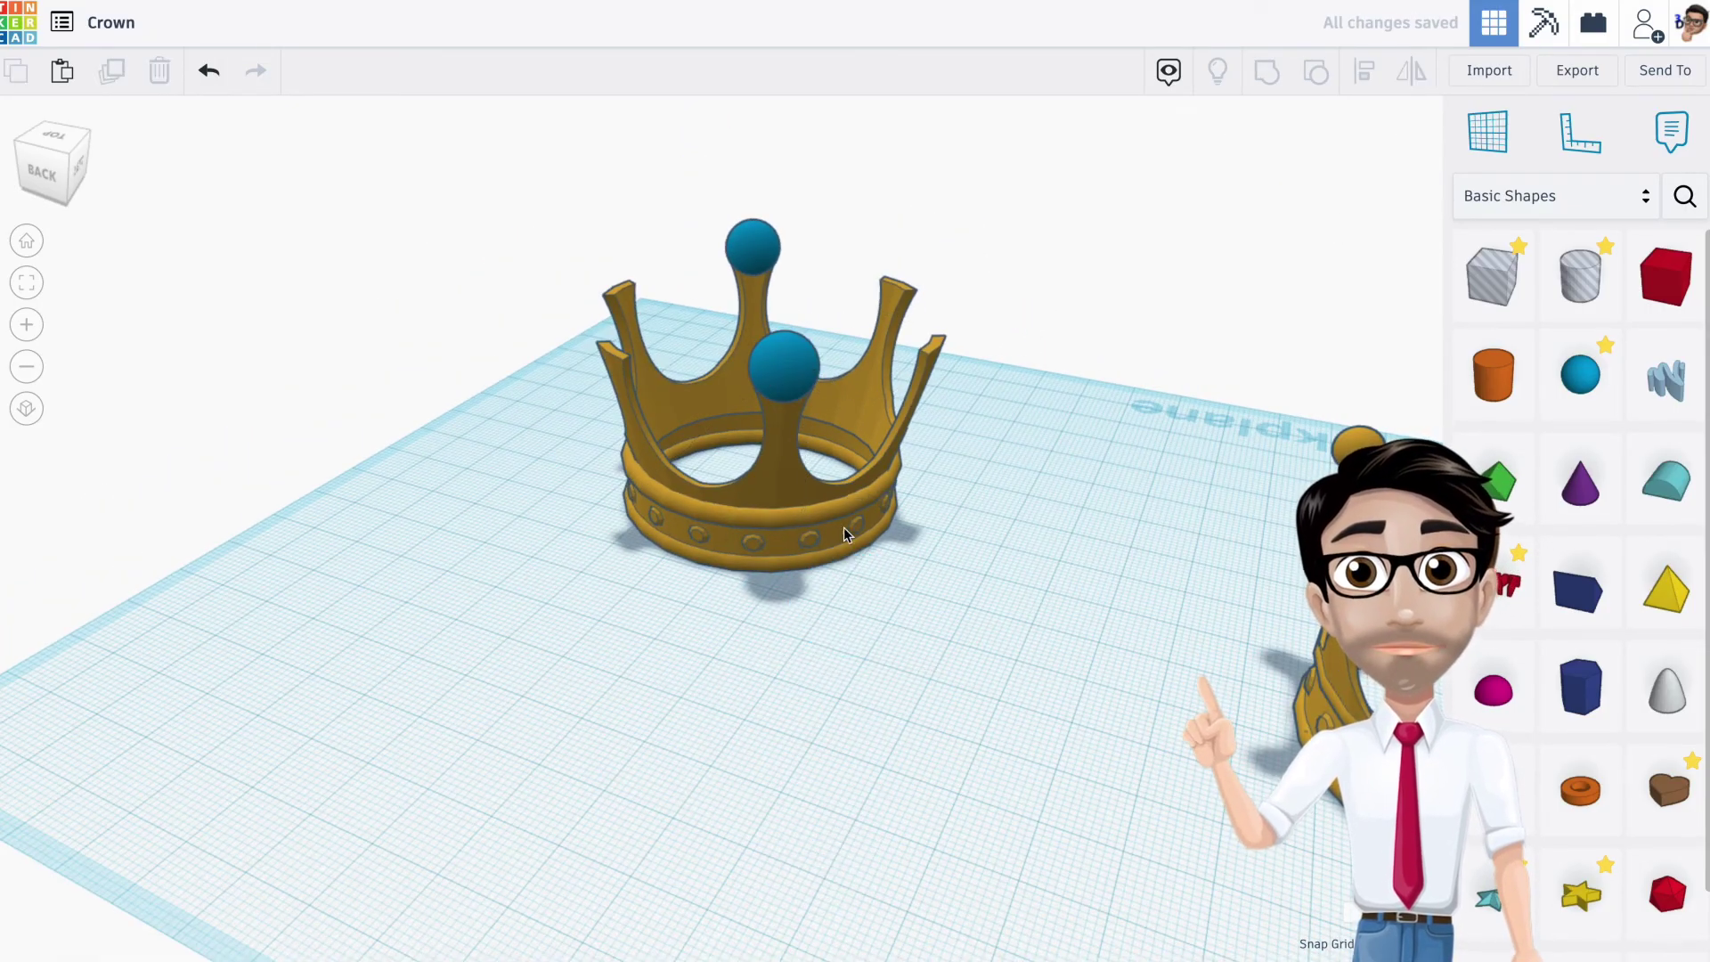
Duplicate the two opposite spheres together and rotate the copied pair -59° onto the neighbouring crown points
click(787, 377)
key(Delete)
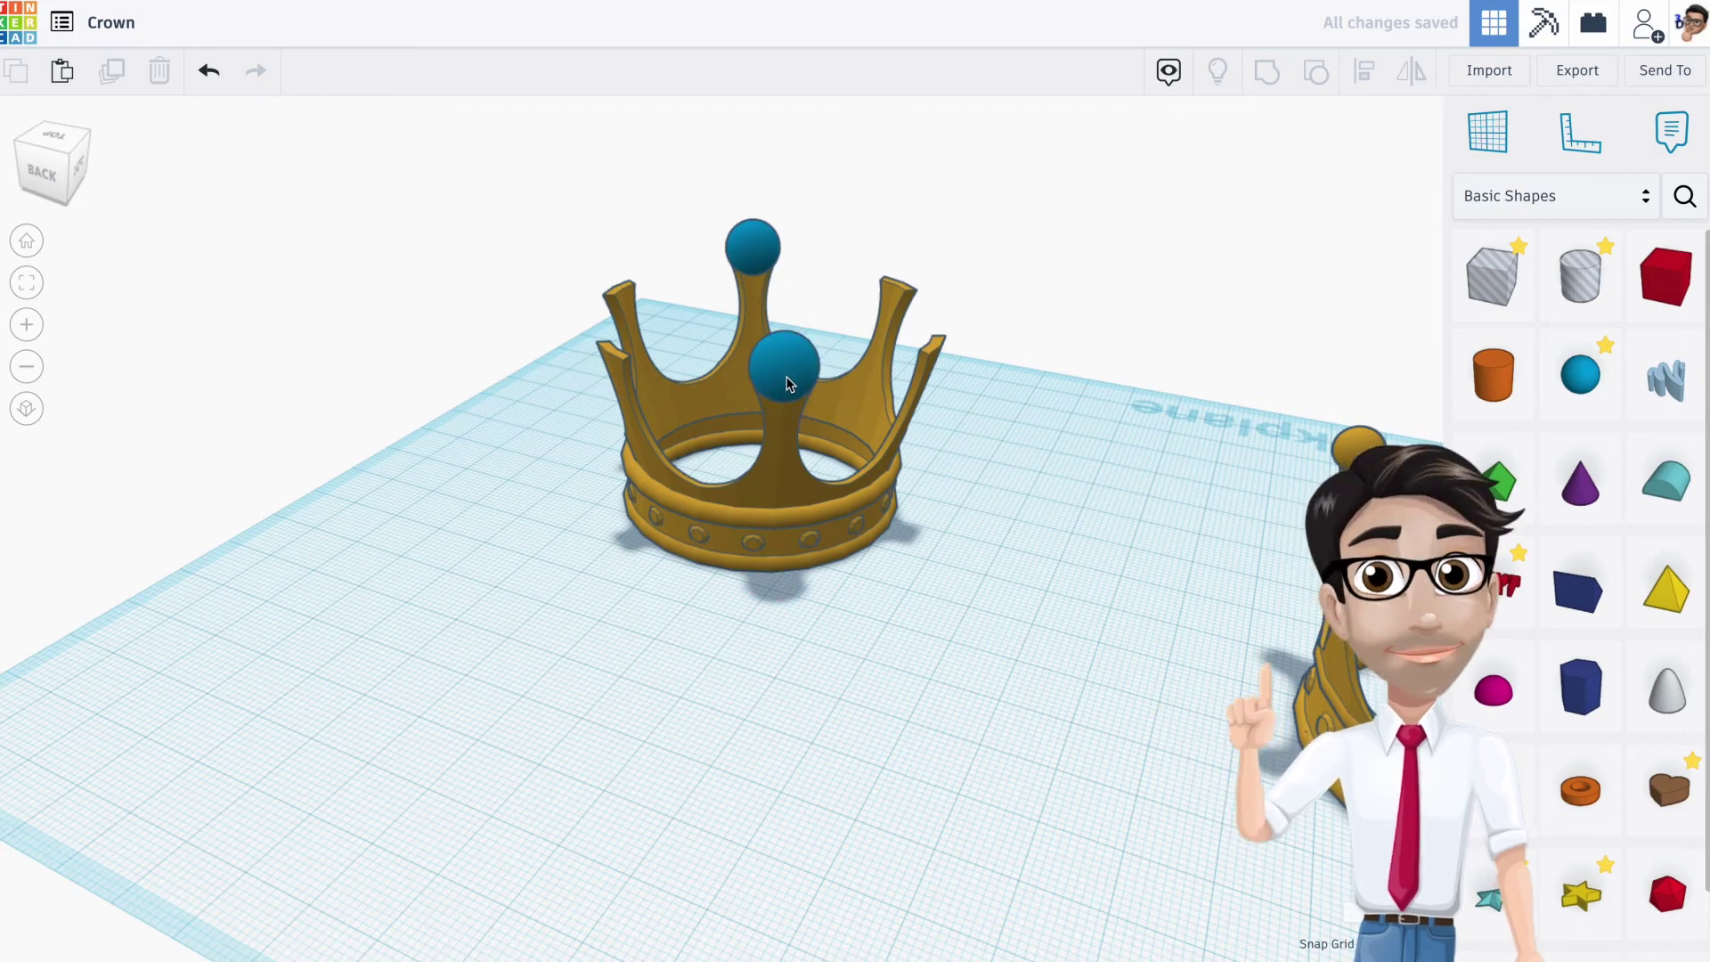
click(760, 258)
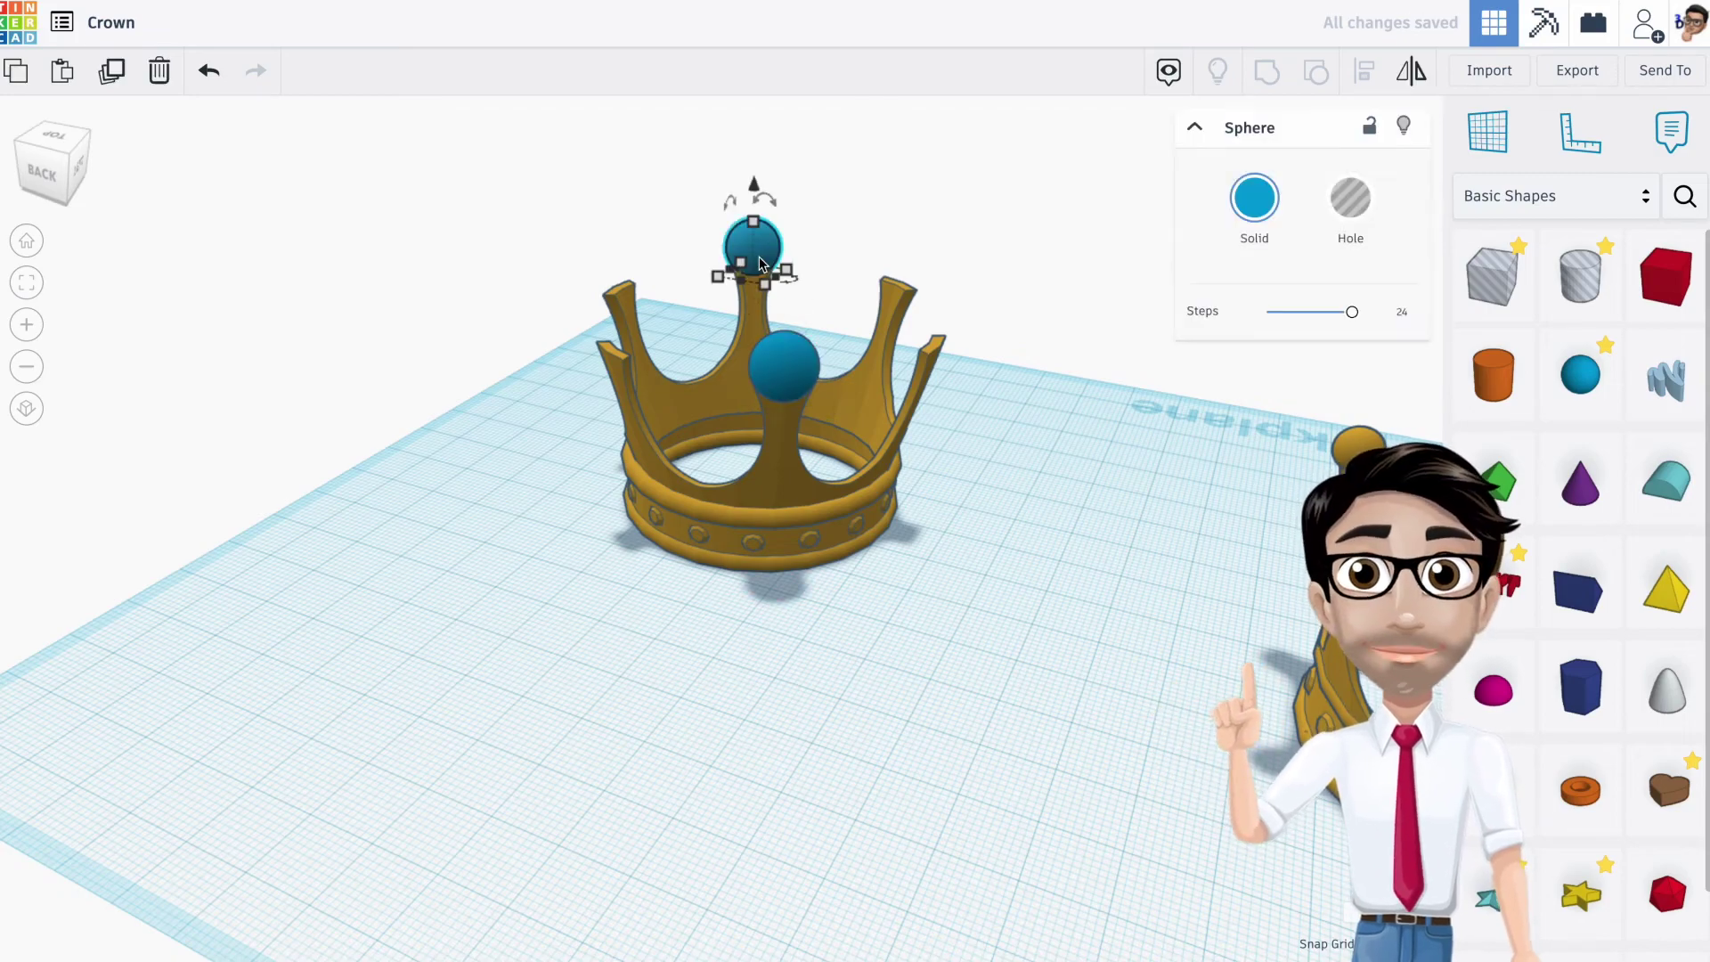
shift+click(792, 365)
key(ctrl+d)
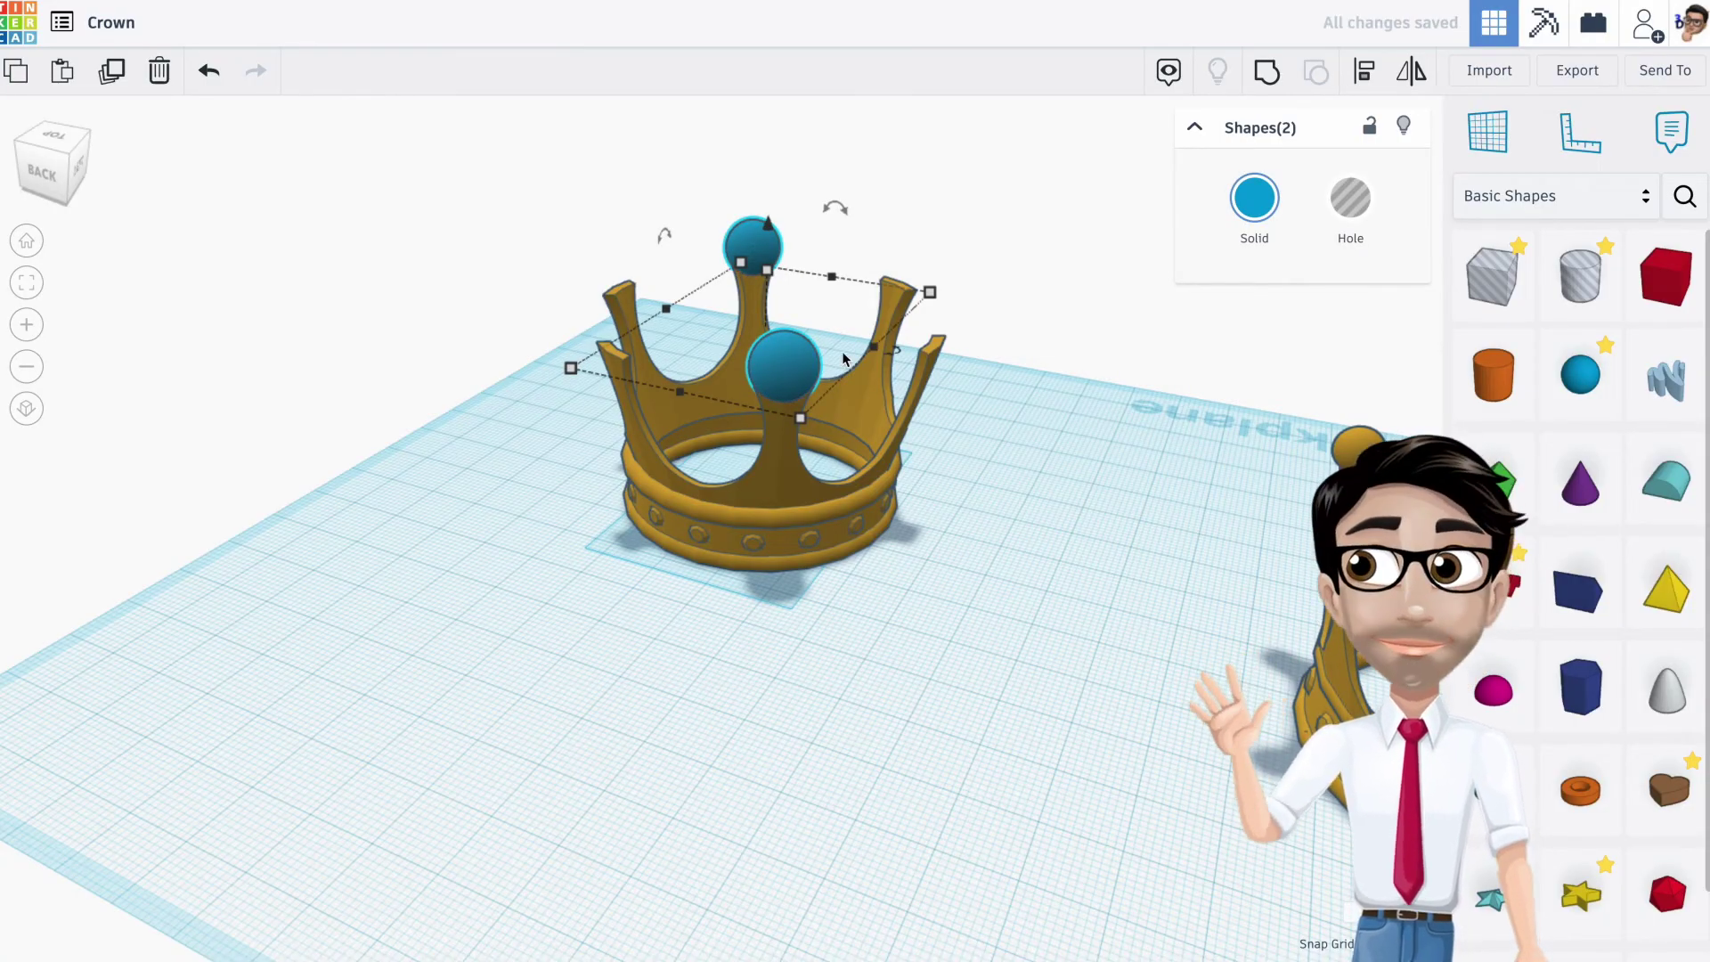
drag(887, 352, 789, 444)
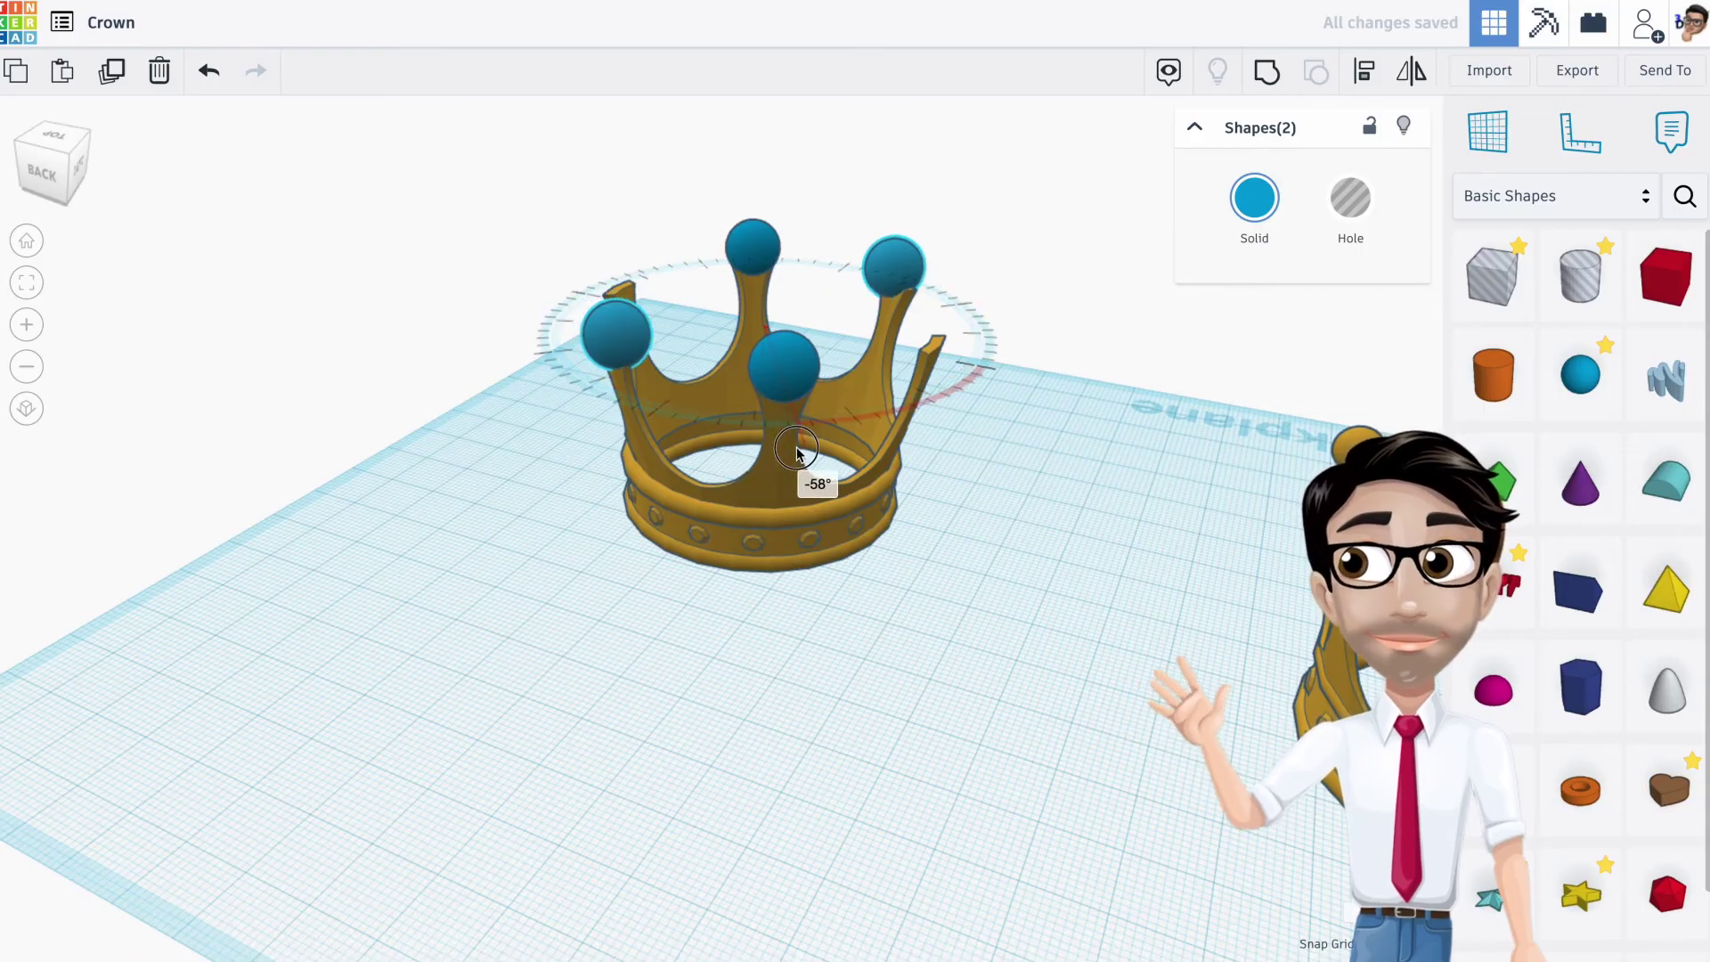
drag(796, 462, 798, 464)
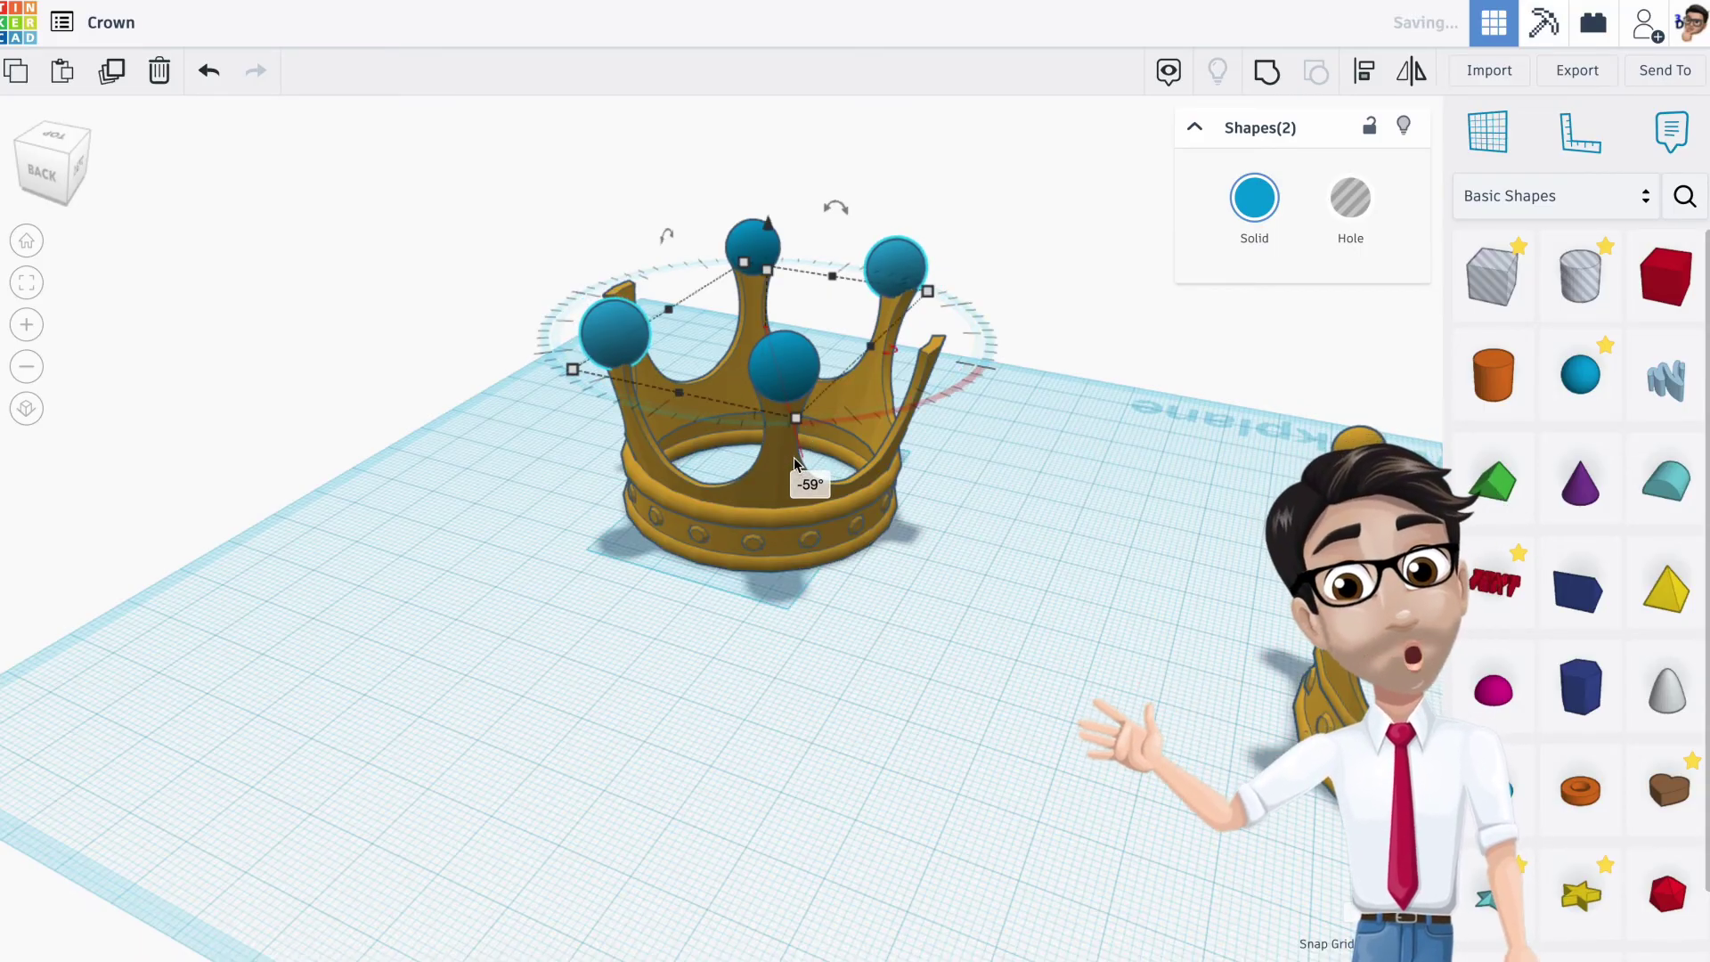
Fine-tune the copied pair's rotation by 1° and duplicate it again to fill the last two crown points
right_drag(796, 459, 808, 403)
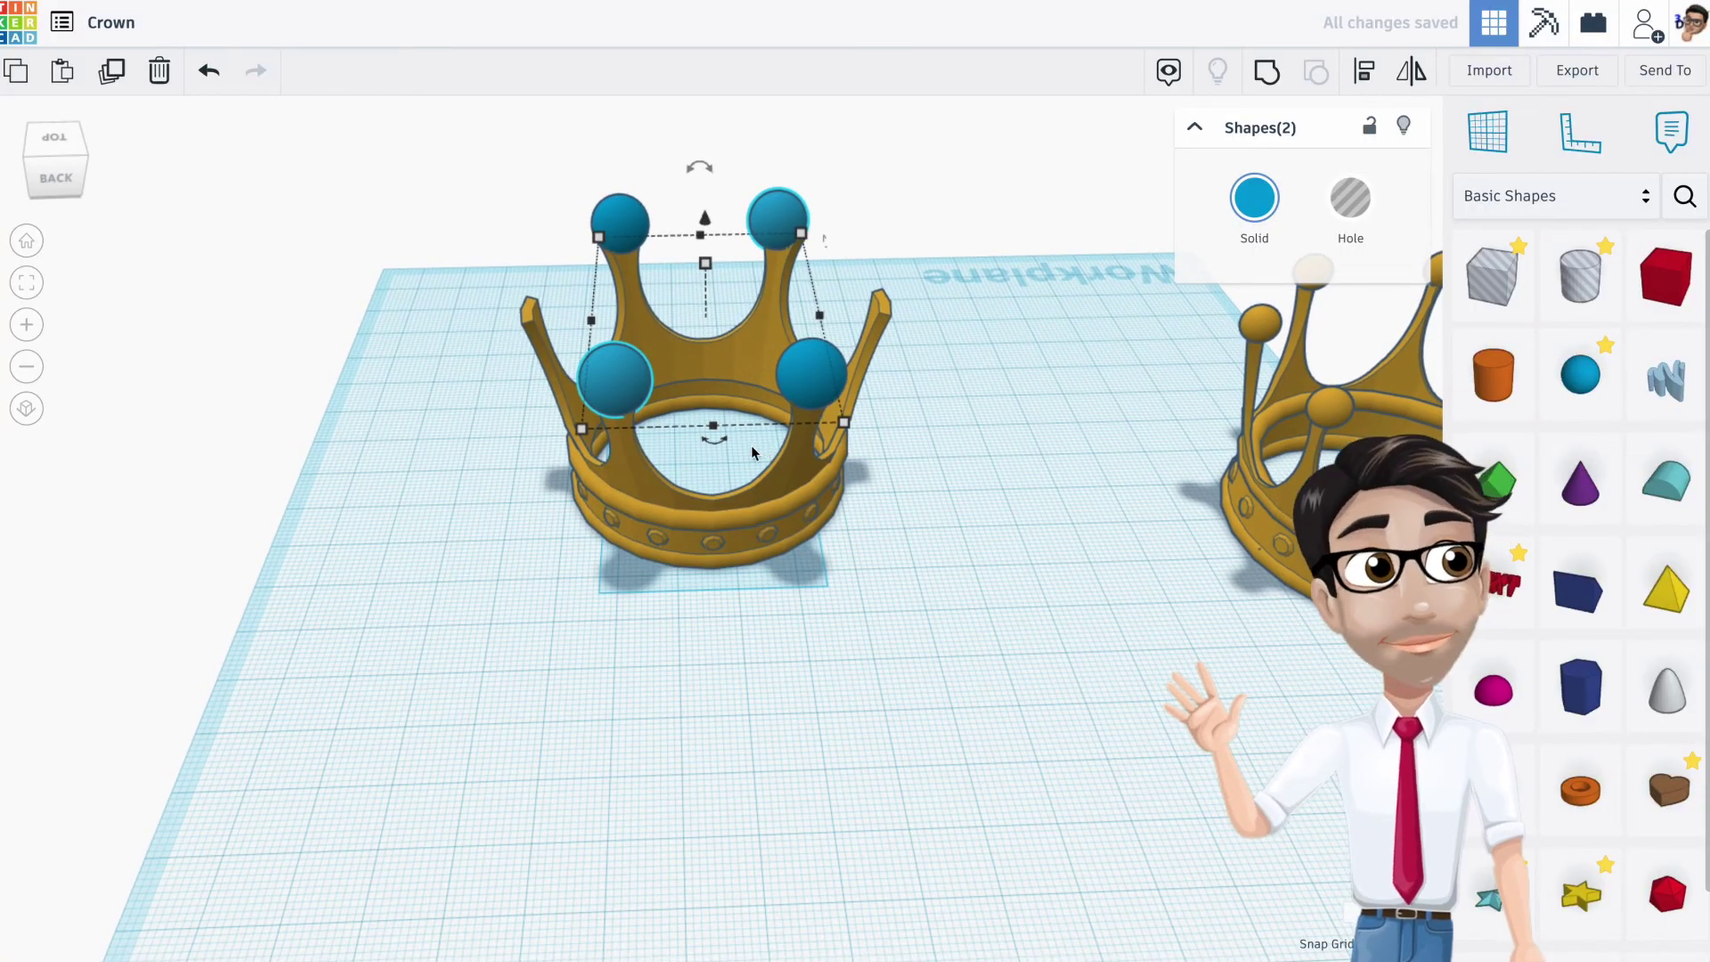
drag(716, 440, 724, 514)
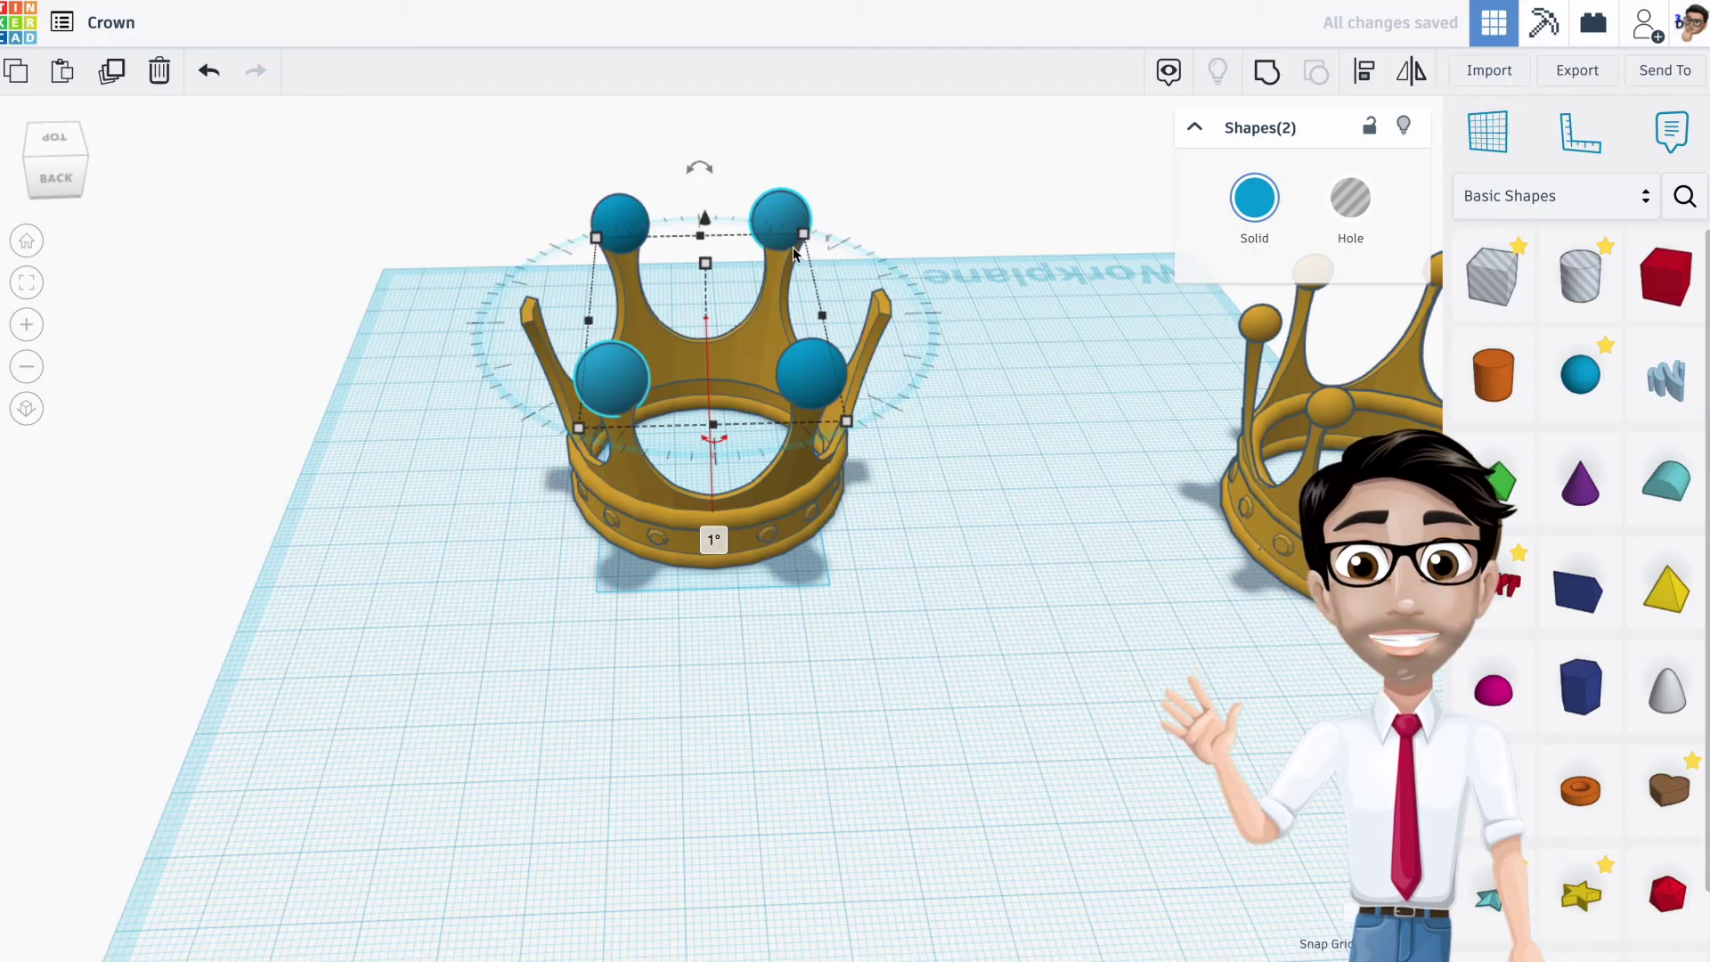
right_drag(703, 455, 734, 540)
scroll(734, 541, down, 2)
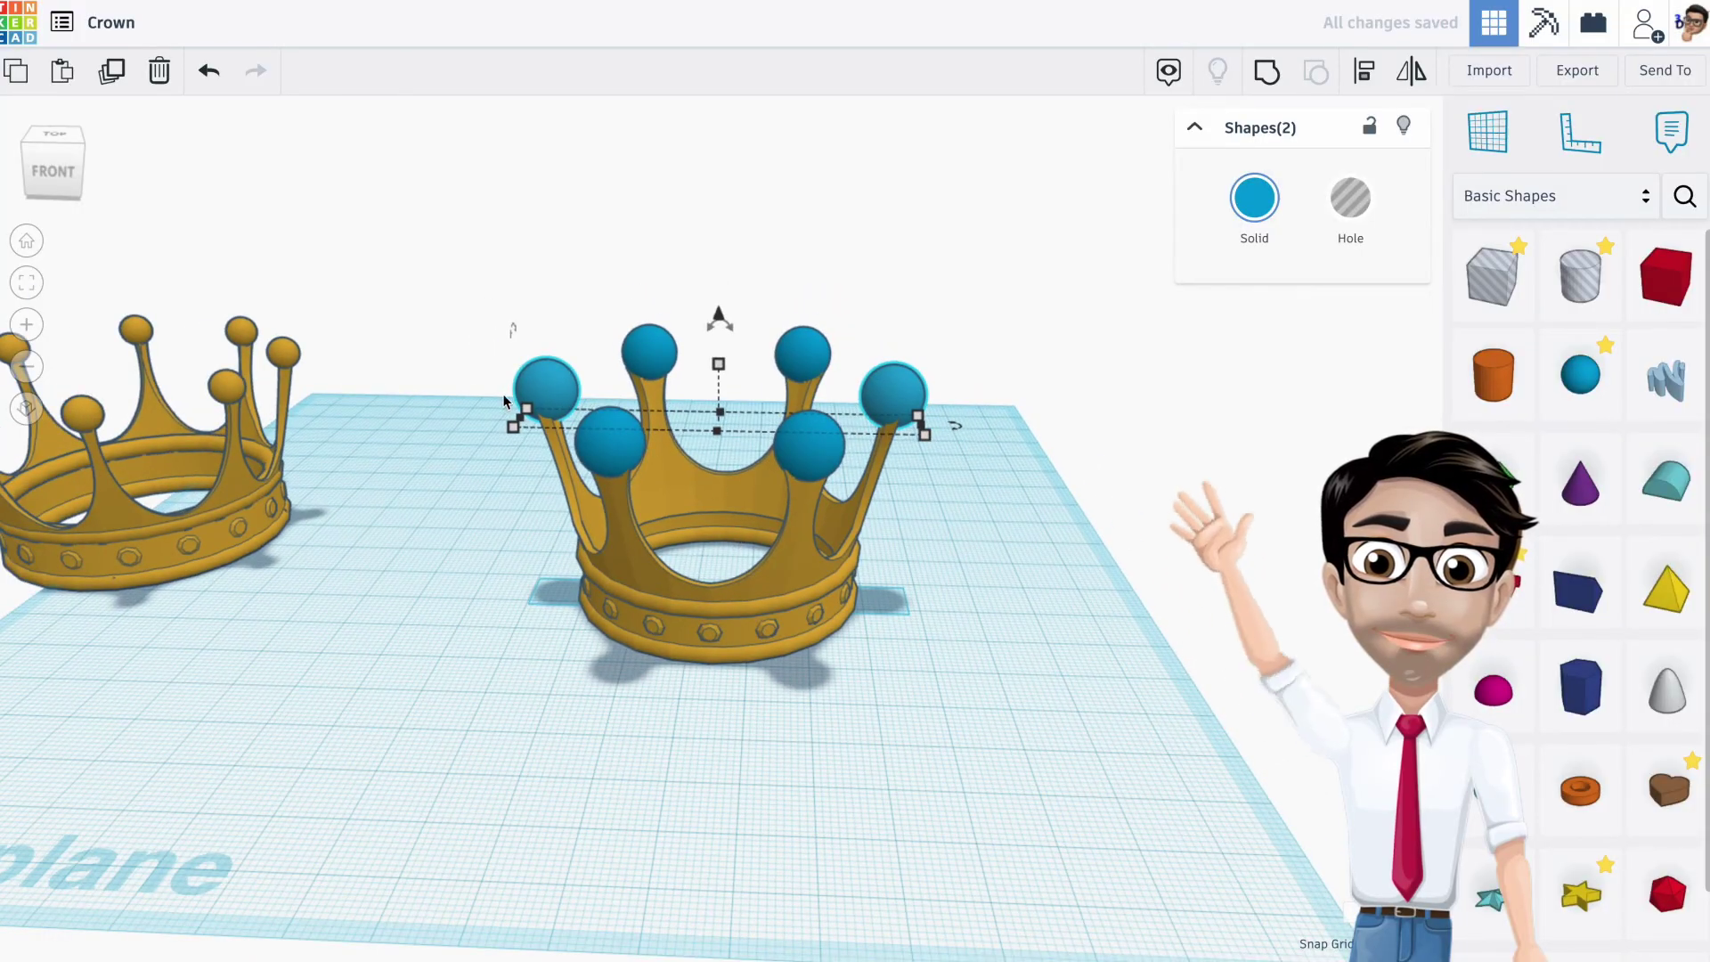
Select the crown body together with its six spheres and examine the complete crown
click(474, 437)
drag(893, 542, 956, 644)
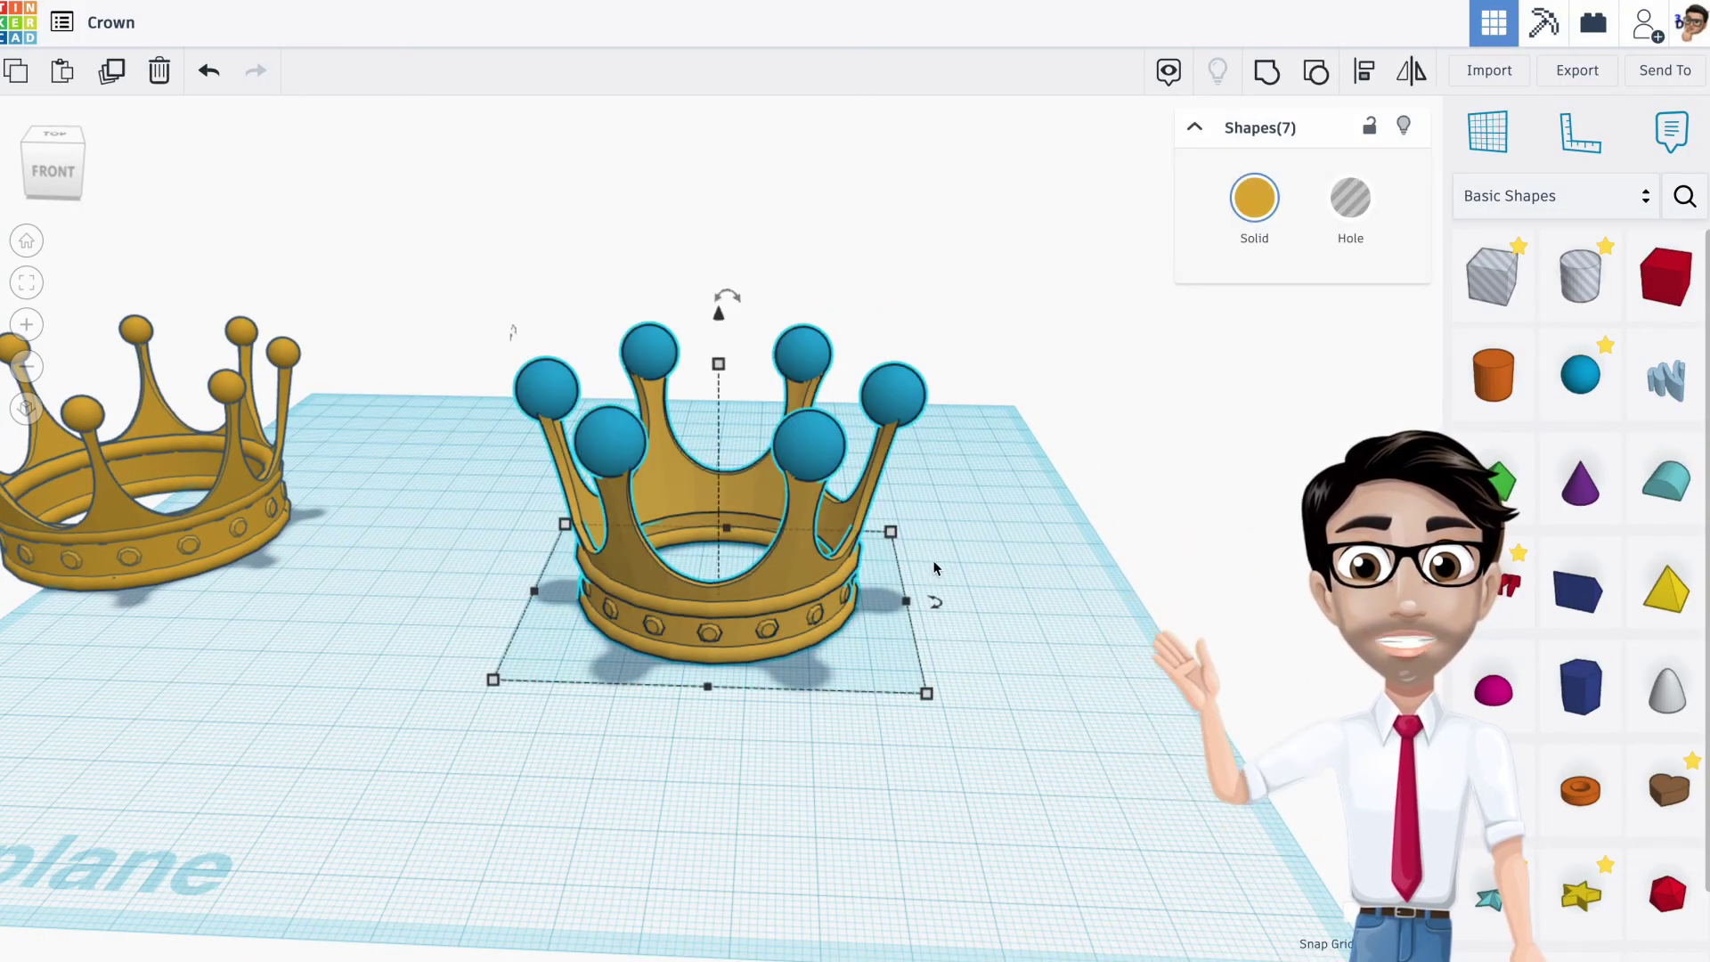
right_drag(931, 580, 905, 561)
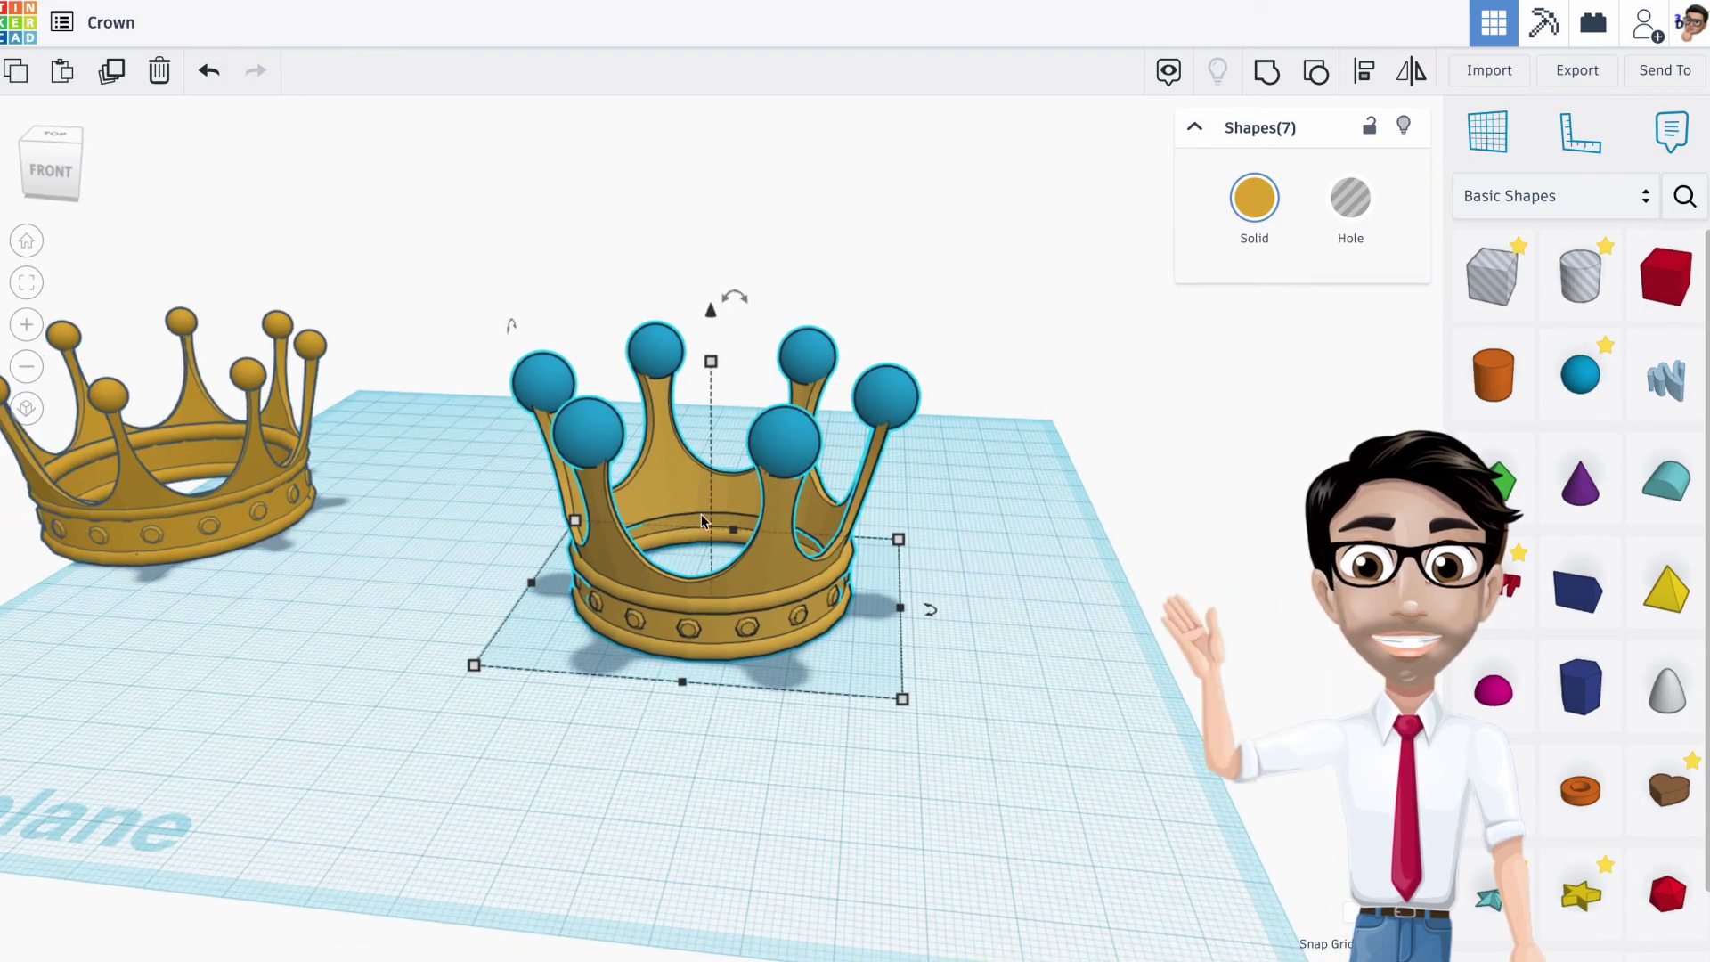
right_drag(844, 603, 905, 594)
scroll(696, 602, up, 2)
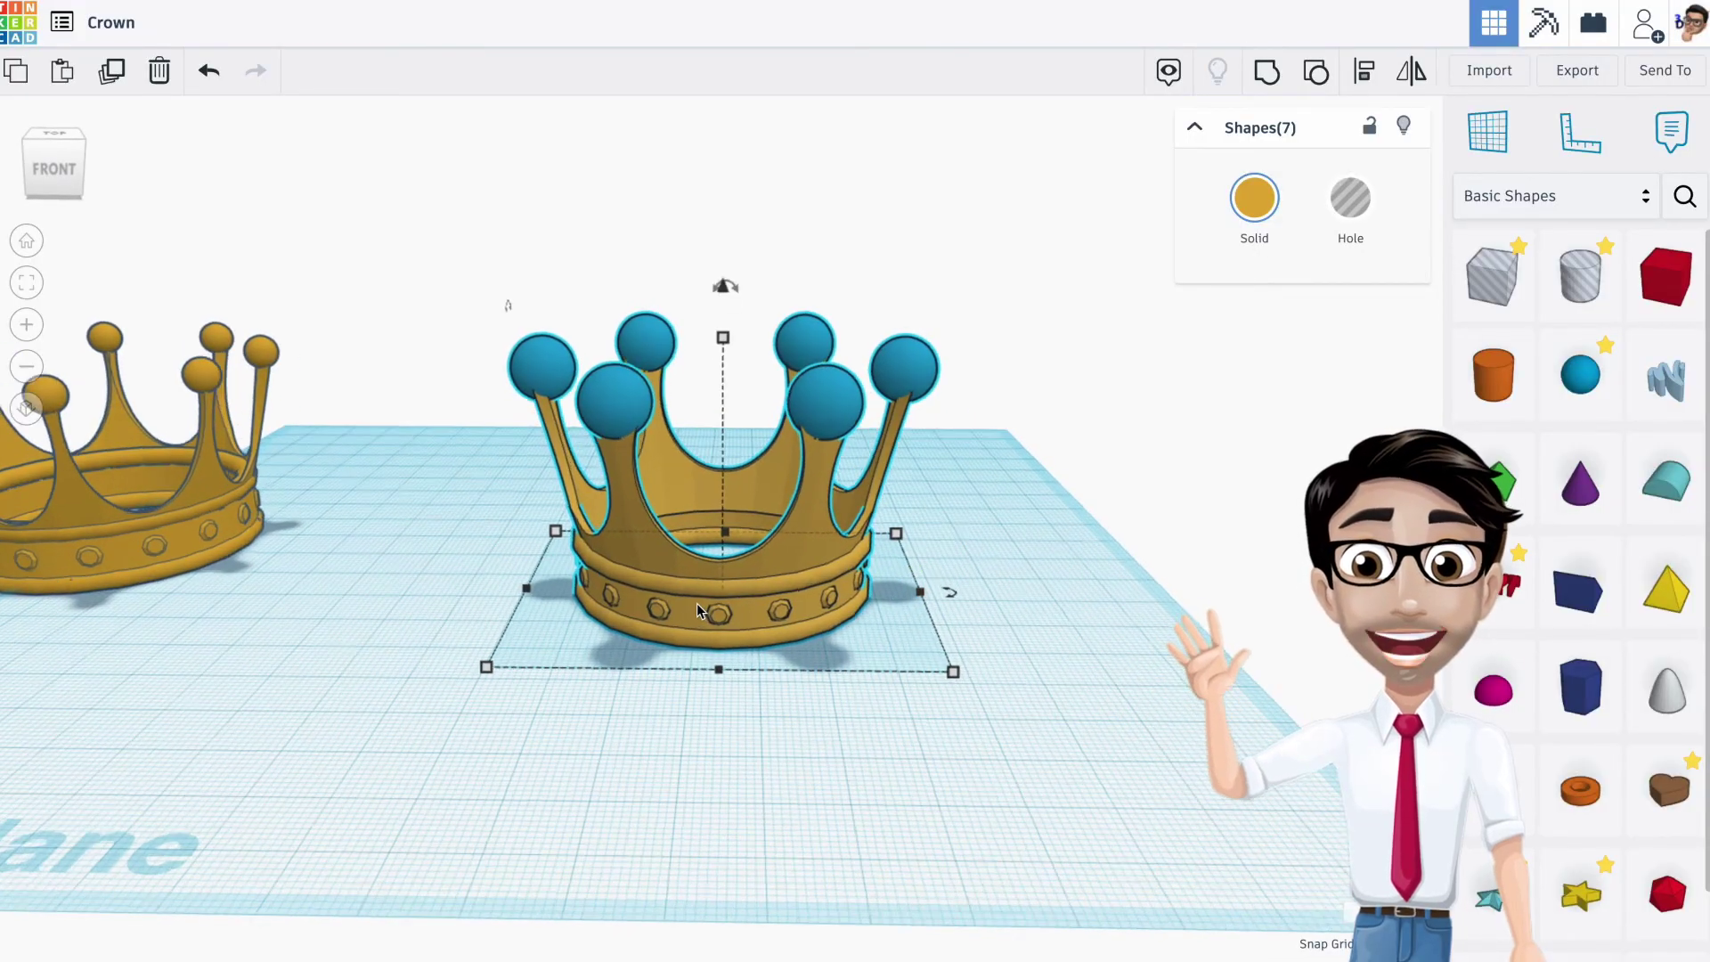
middle_drag(755, 602, 716, 556)
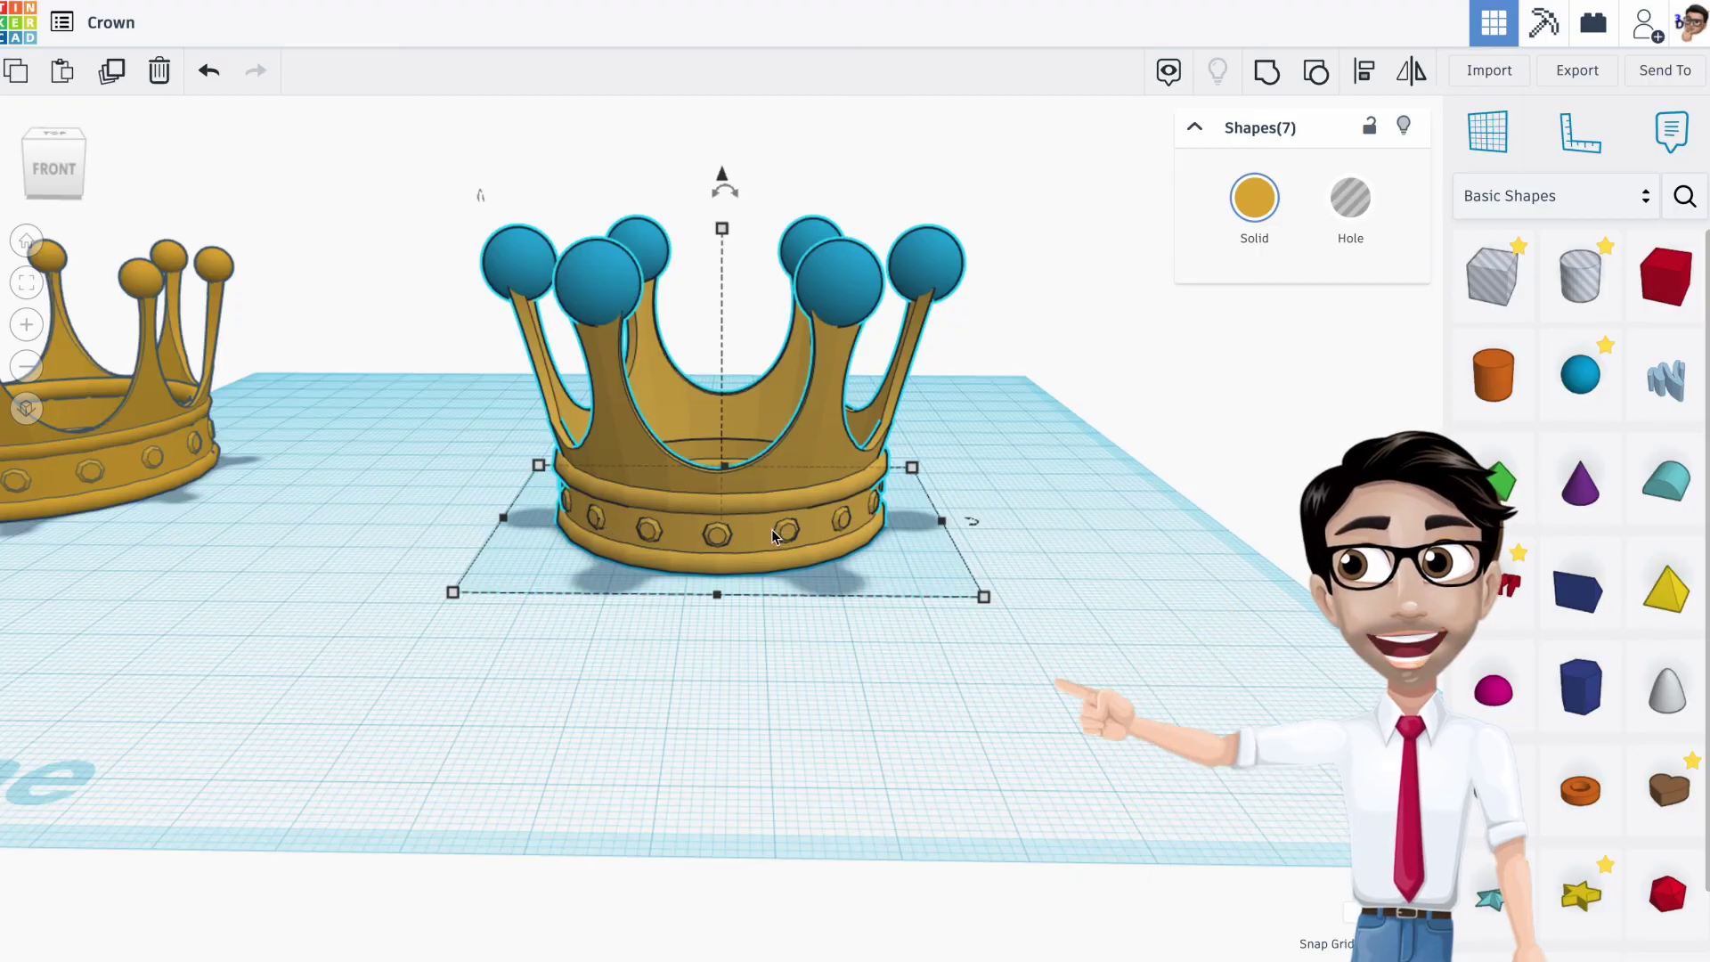
Search the community shapes for "text" and clear the crown selection
click(1683, 197)
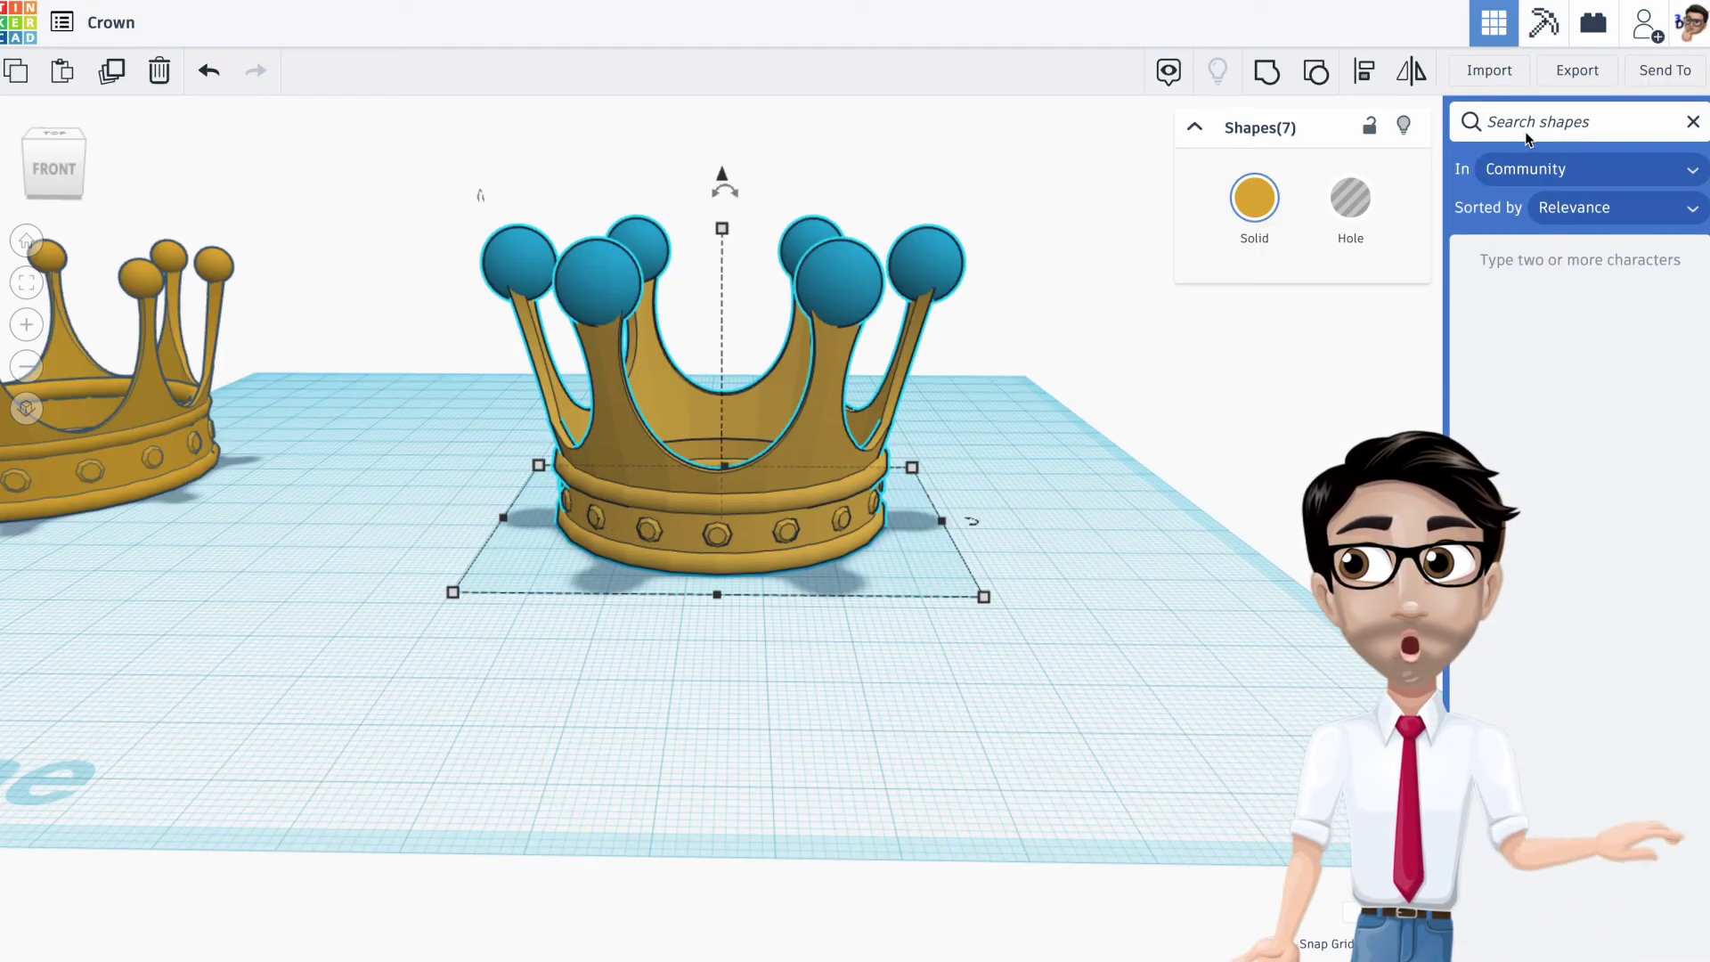
text(text)
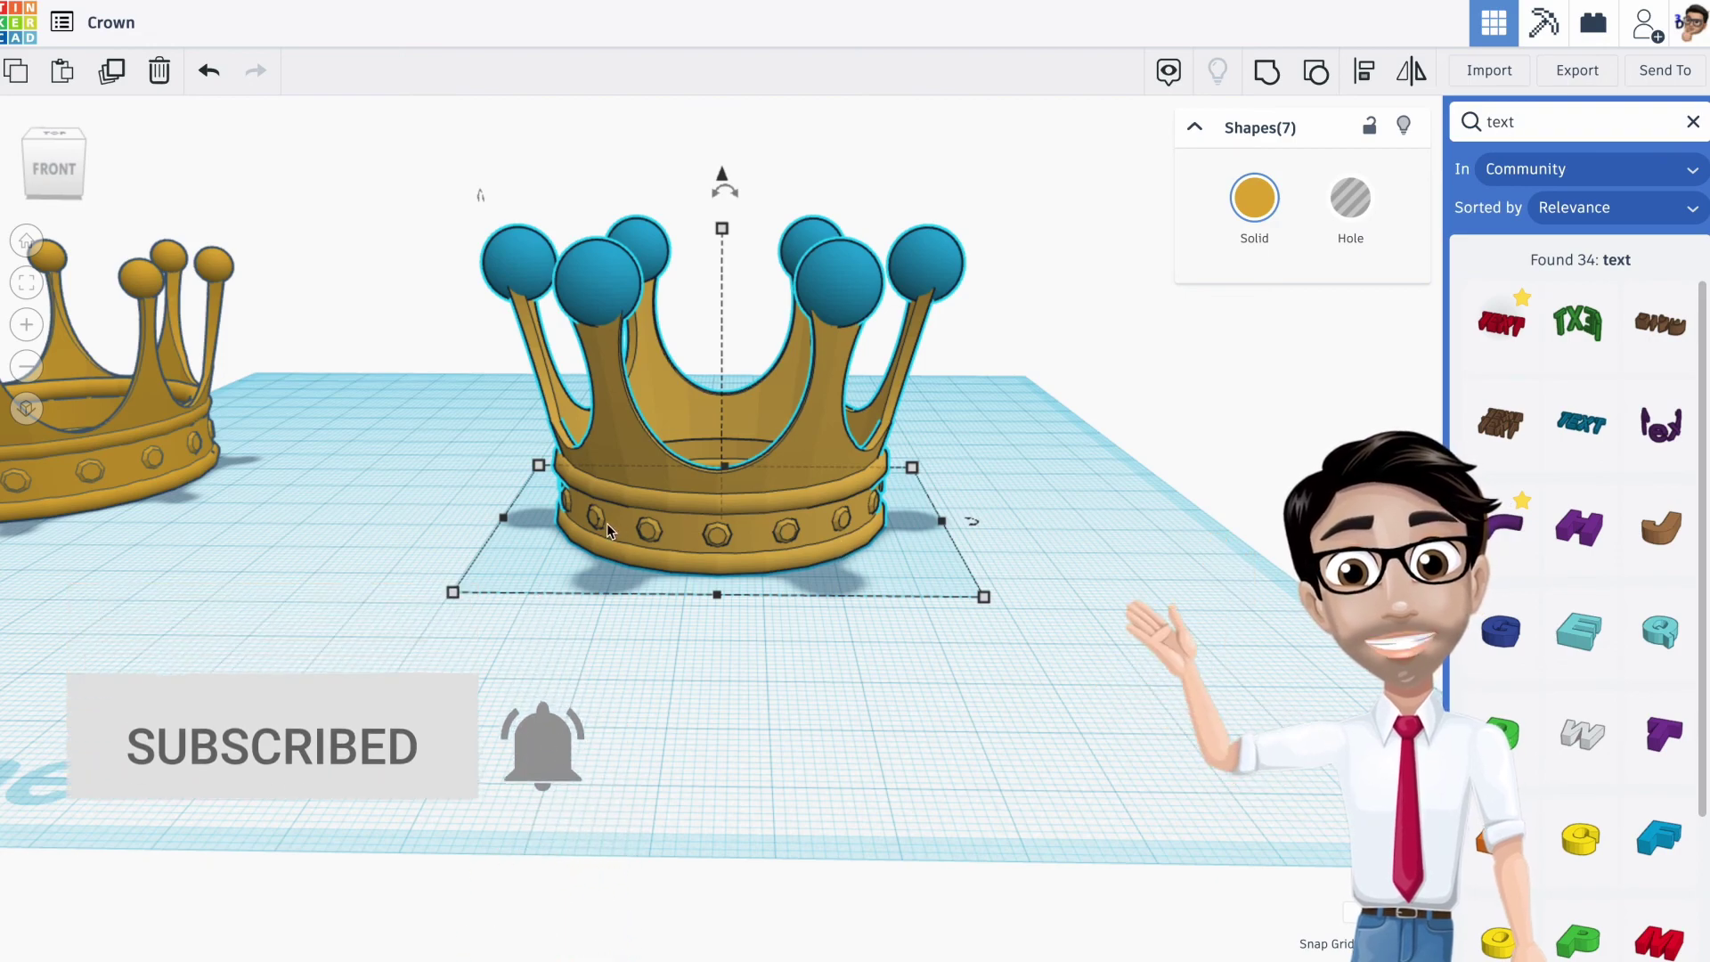
right_drag(847, 547, 887, 542)
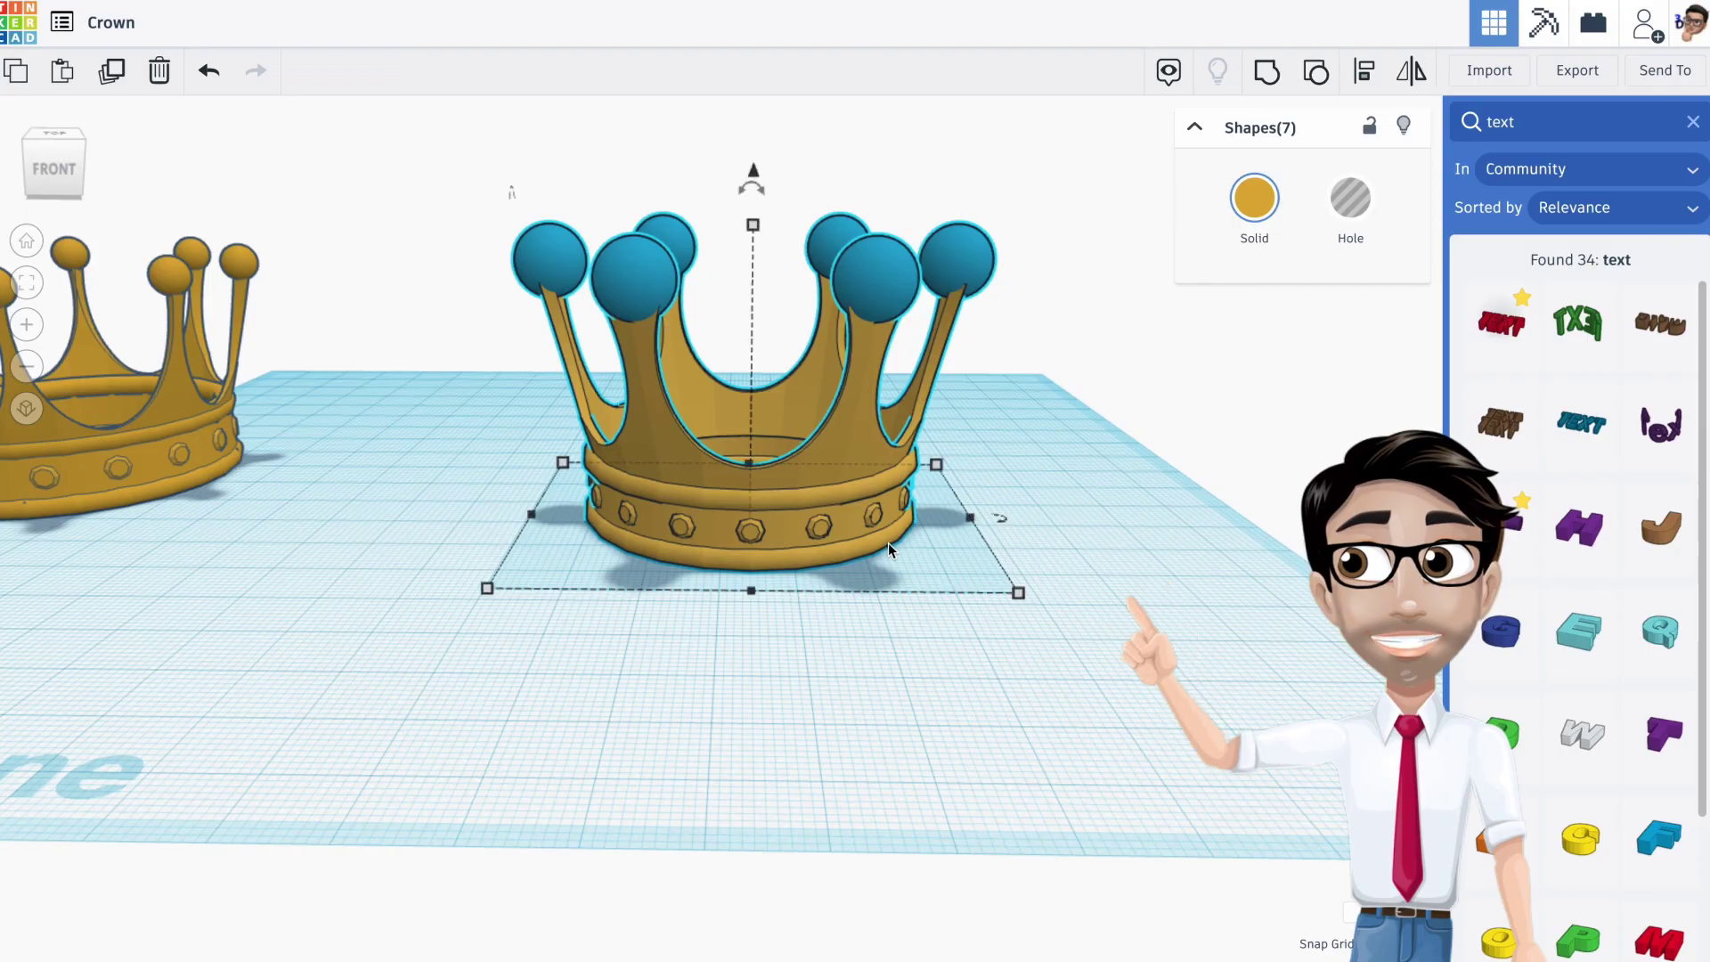
click(1021, 538)
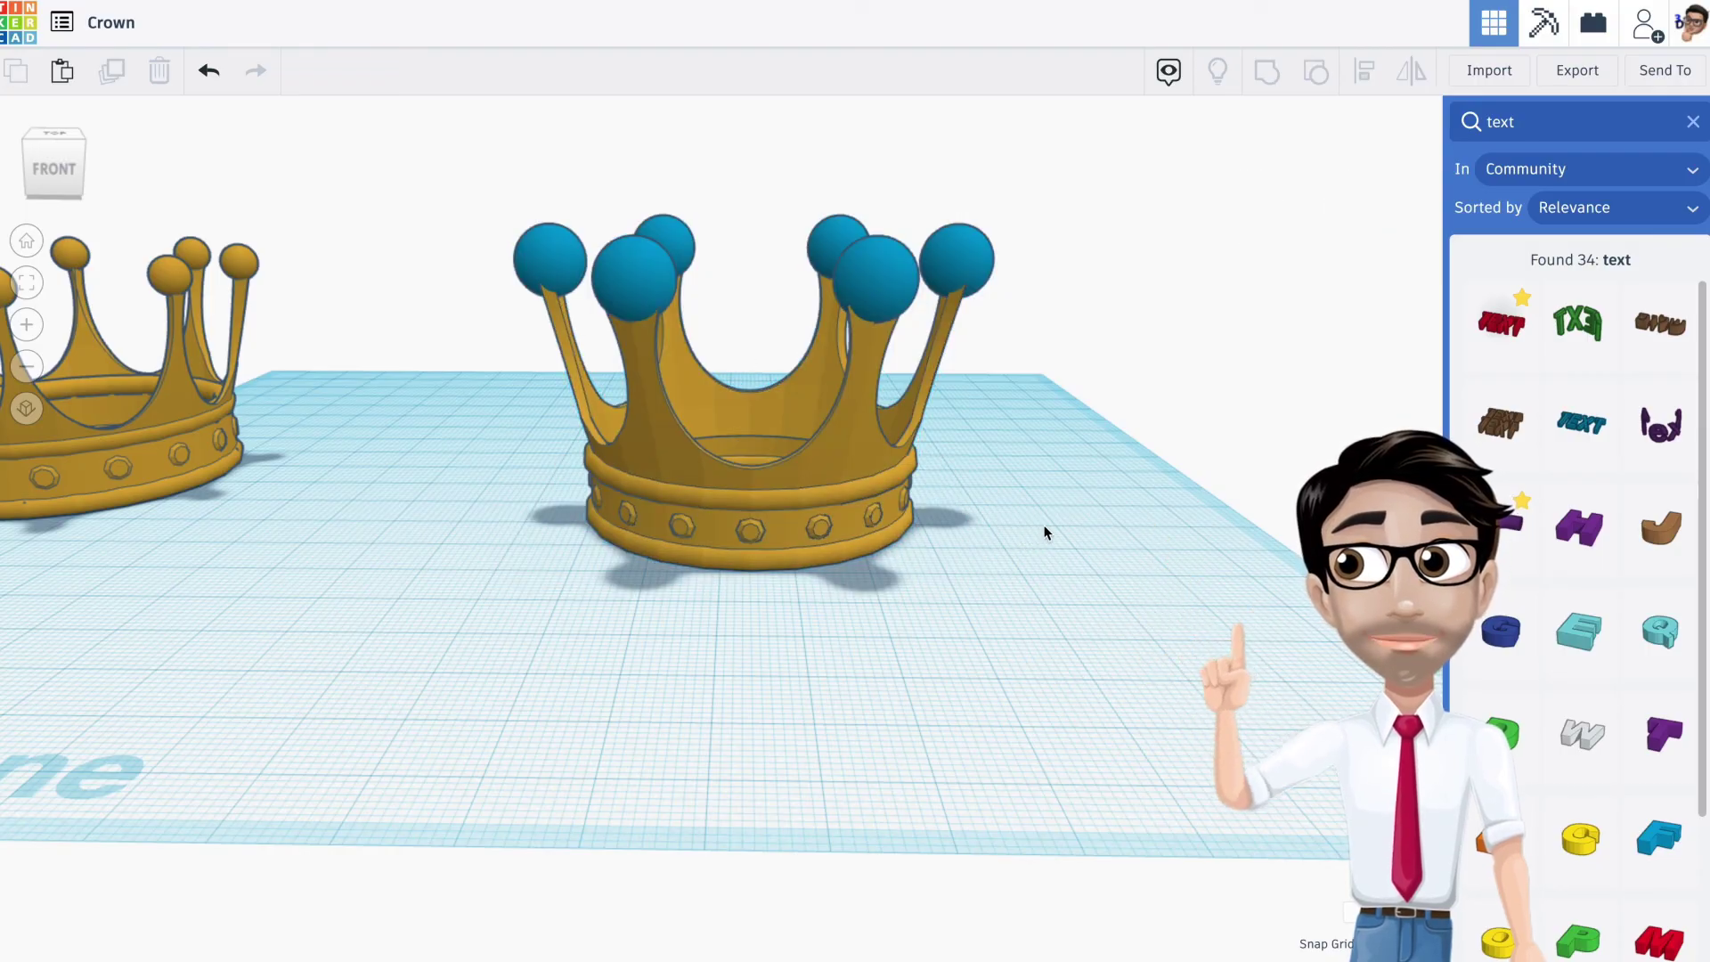